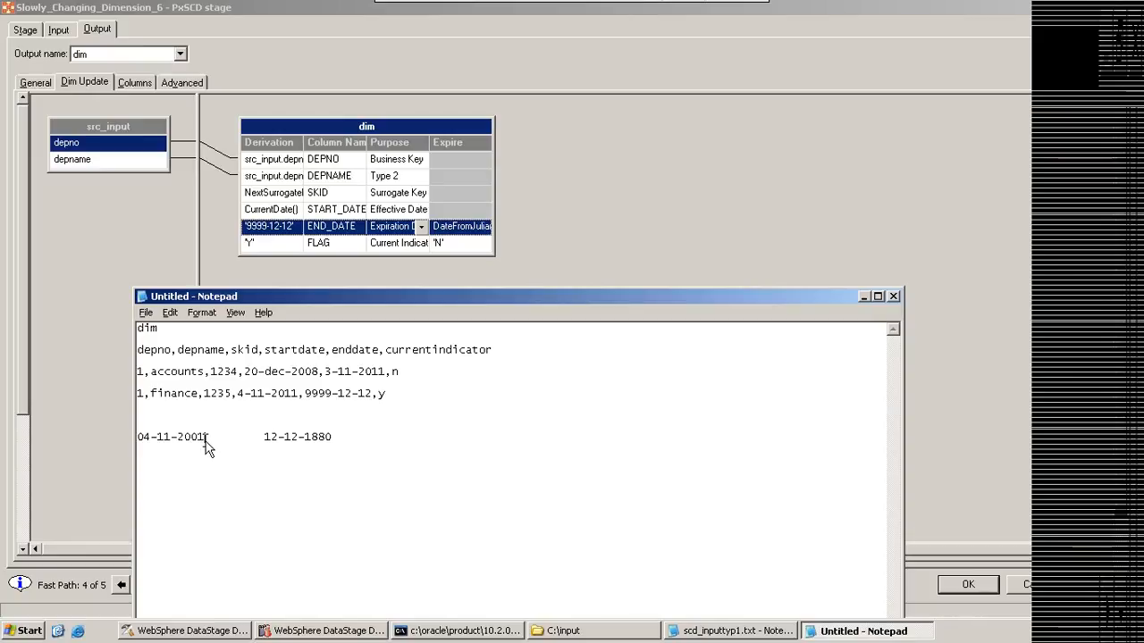
Step: Complete the date line in the note so it reads 04-11-2001 - 12-12-1880 ==90000-1=89999
click(254, 438)
text(-)
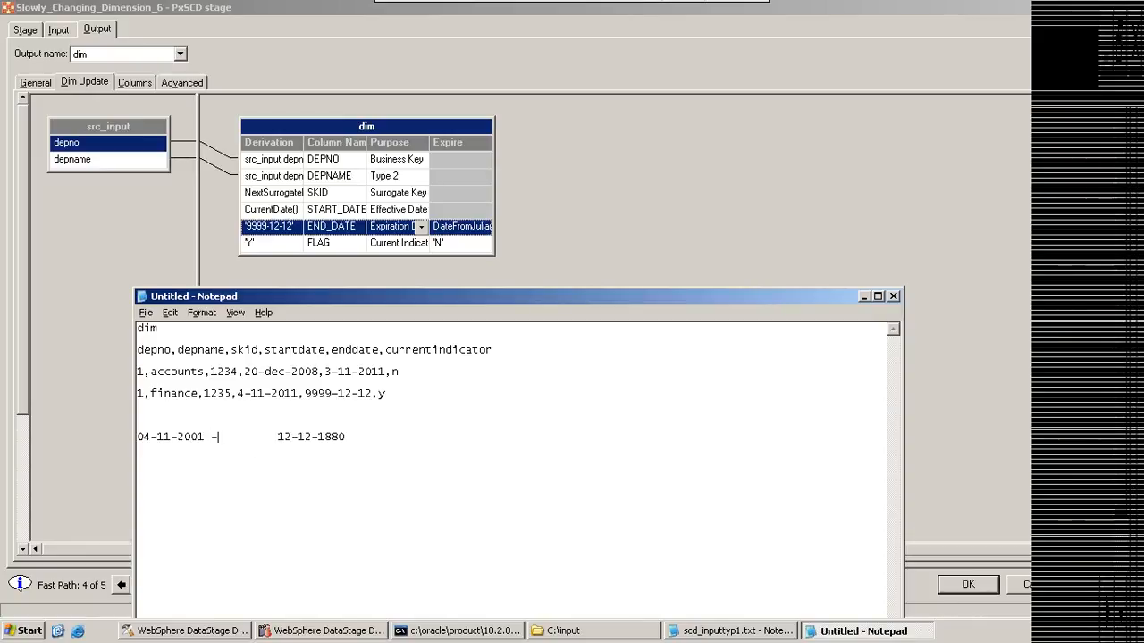
click(408, 439)
text(==90000)
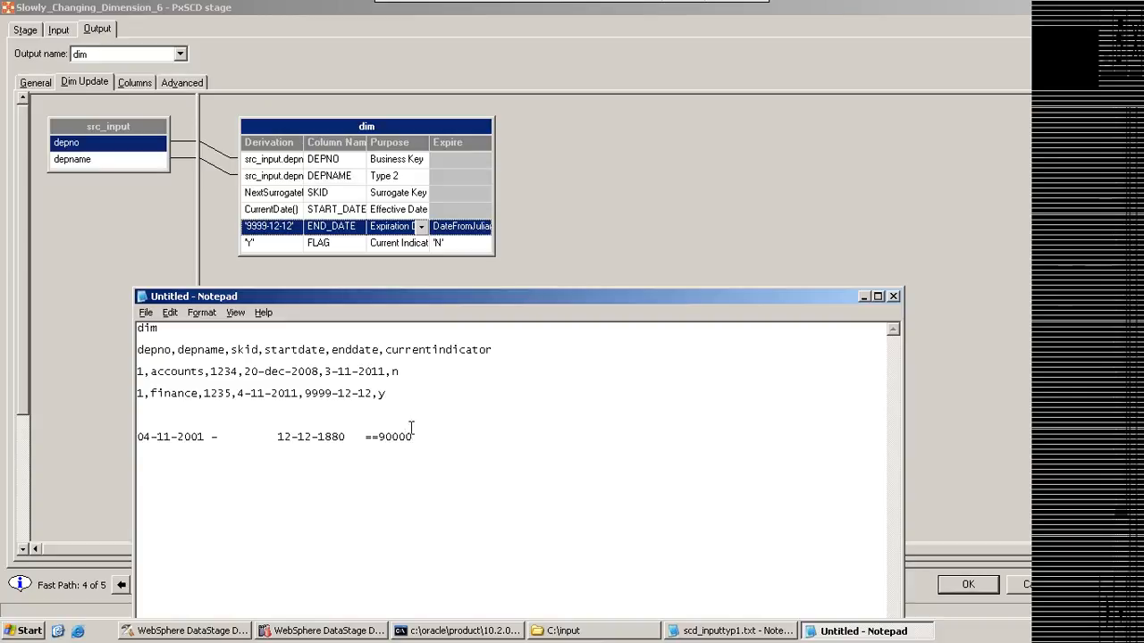
text(-1=89999)
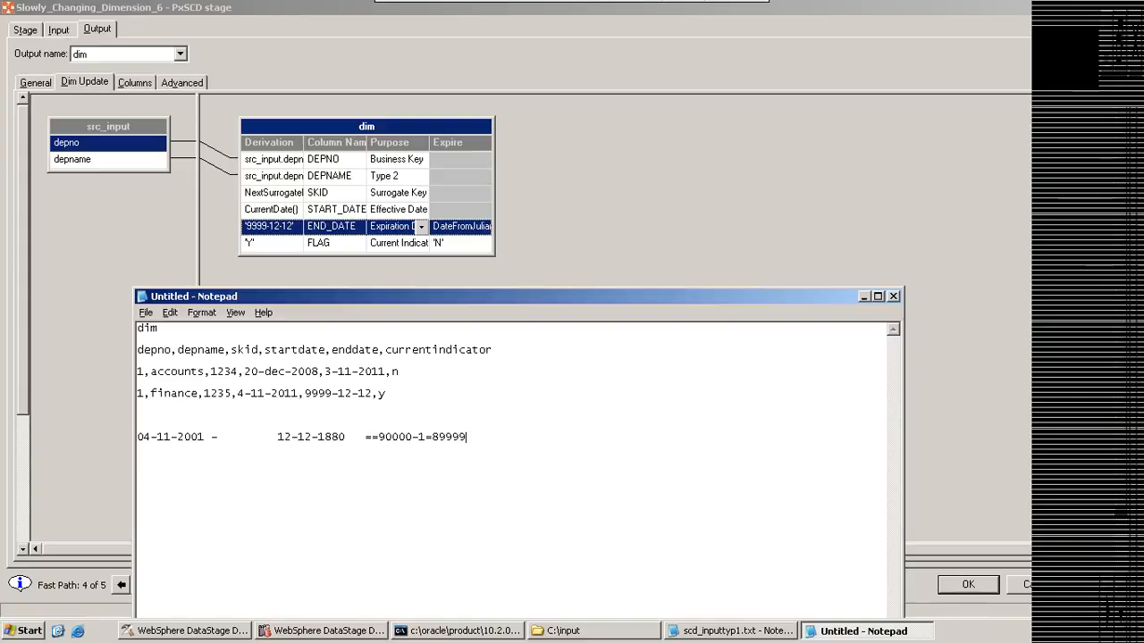
Step: Highlight the two dates and the 90000 value in turn within the note's date subtraction line
drag(279, 437, 338, 437)
drag(205, 437, 137, 437)
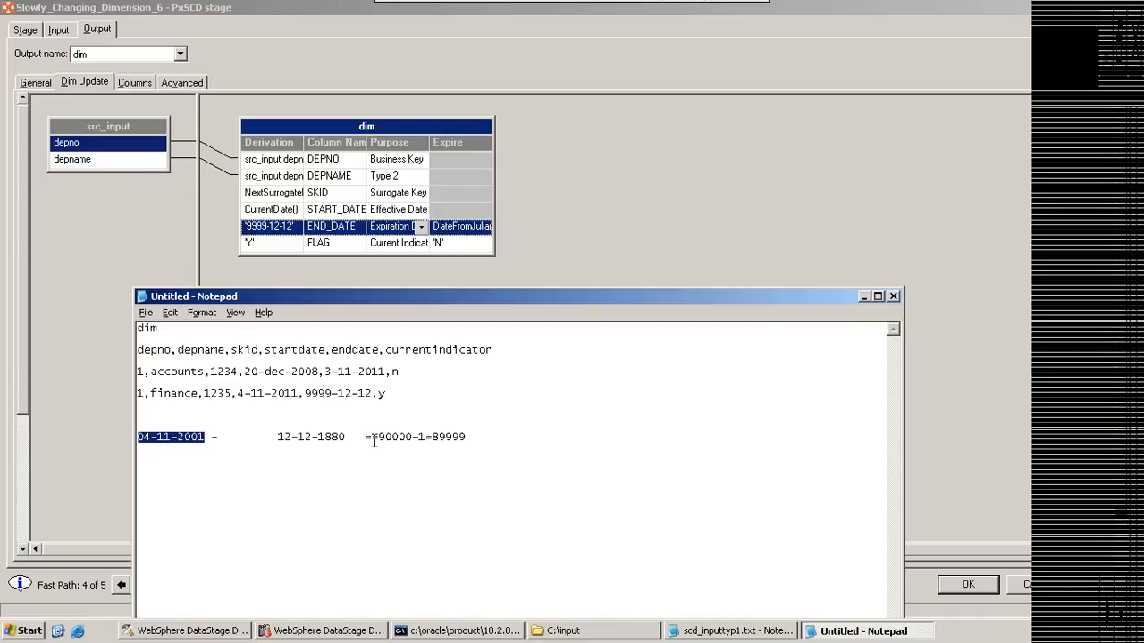
drag(379, 437, 413, 435)
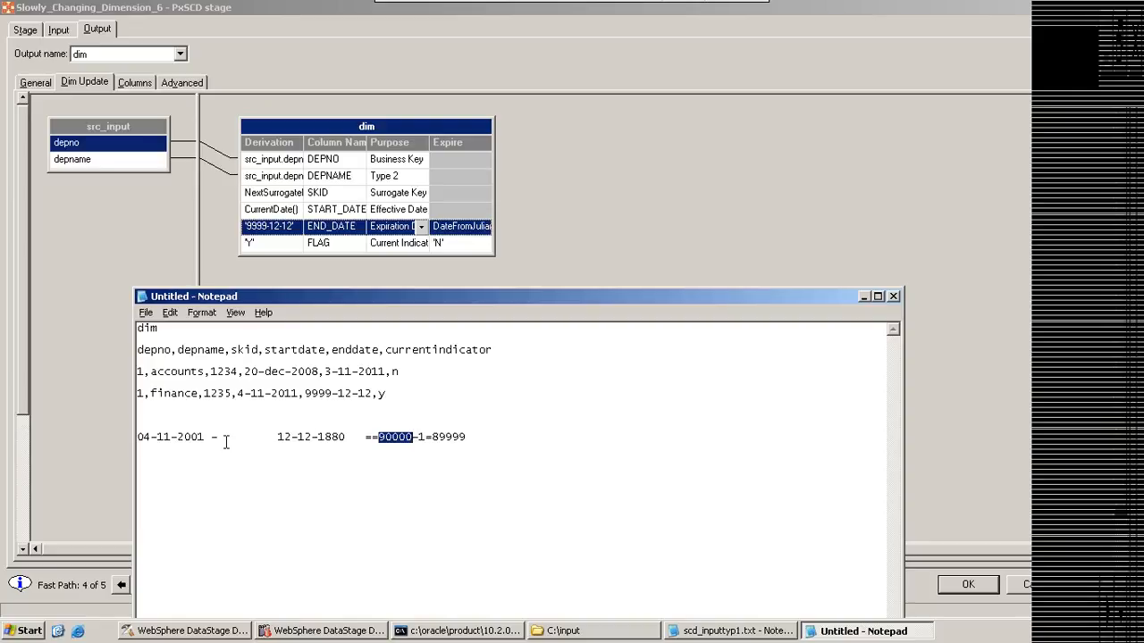
drag(206, 437, 168, 437)
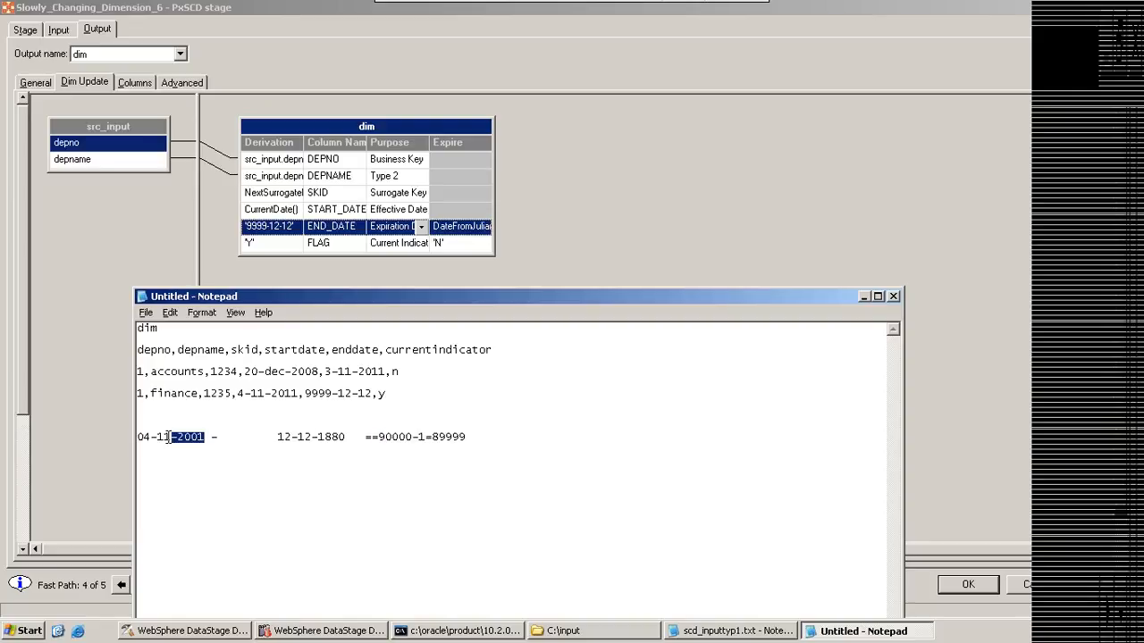
drag(345, 437, 276, 435)
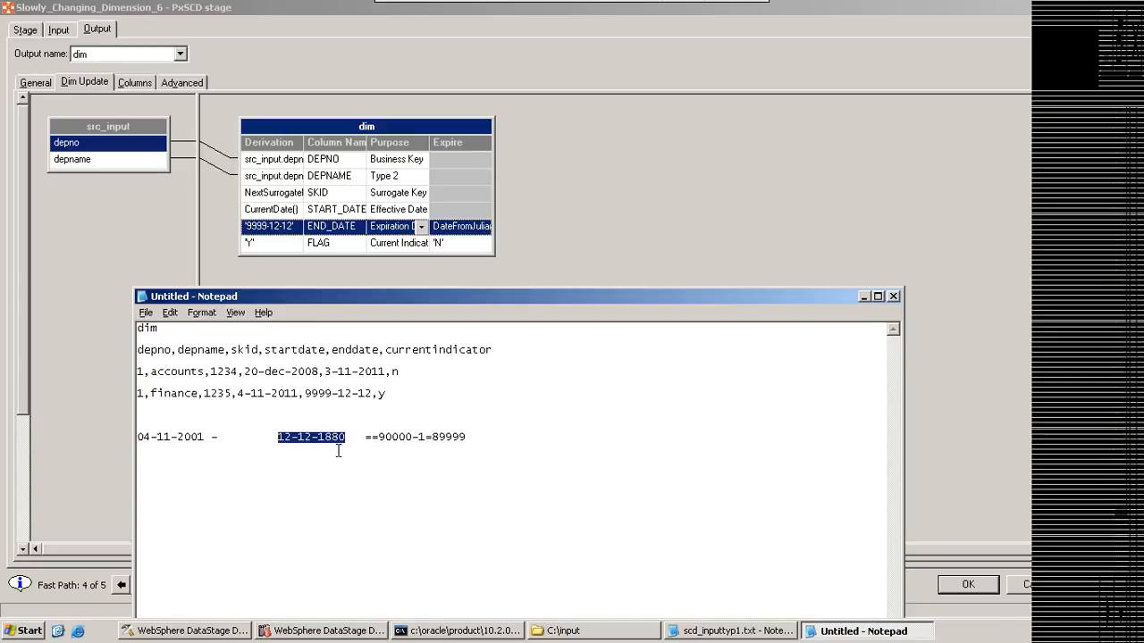
Step: Add the line 2000-1=1999 to the note below the date subtraction, and highlight its numbers against the base date
click(527, 433)
text(2000-1=)
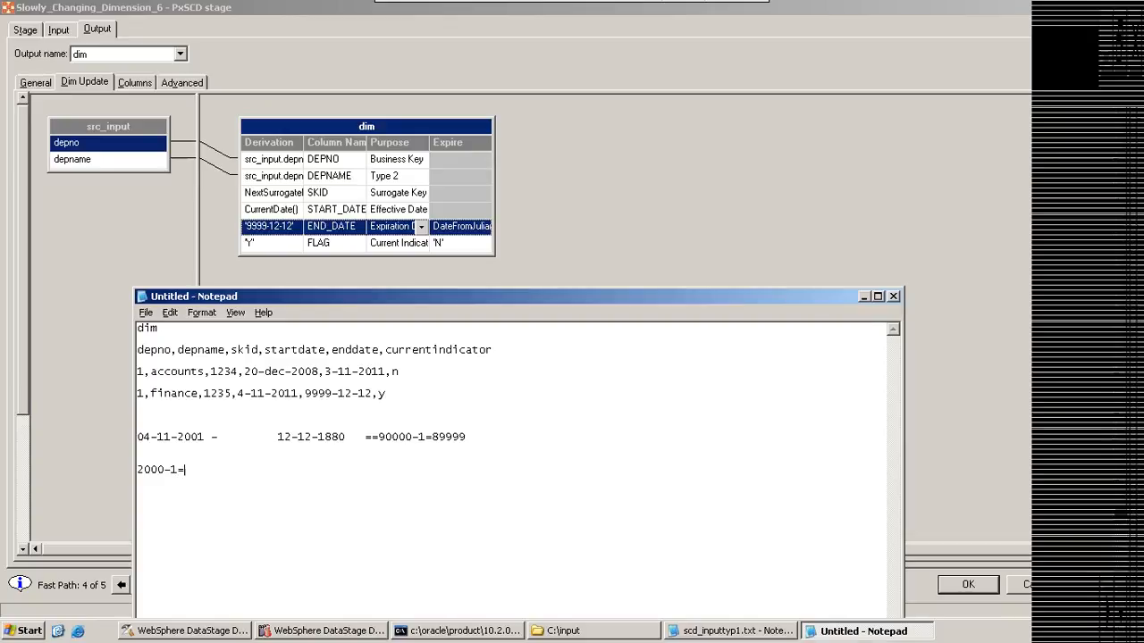
text(1999)
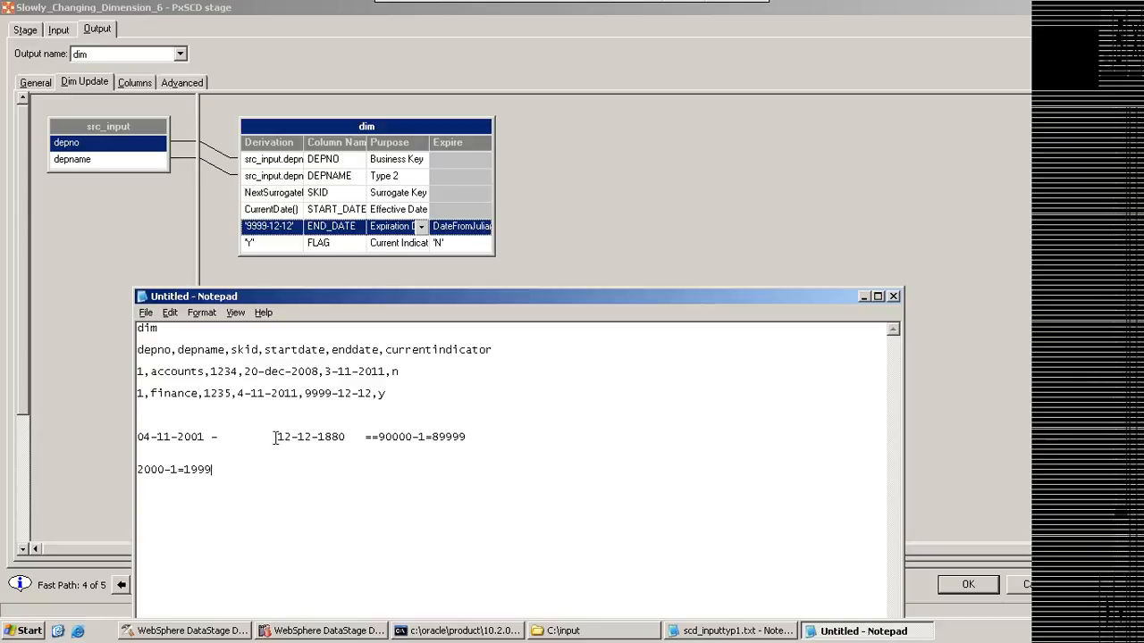
drag(277, 437, 339, 435)
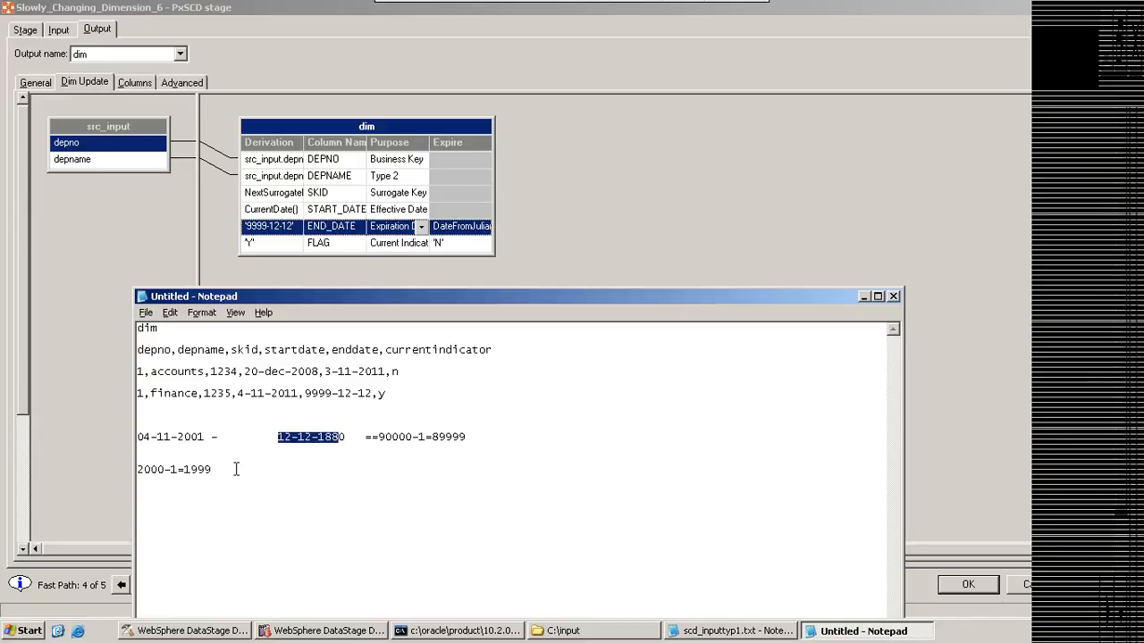
drag(184, 469, 211, 469)
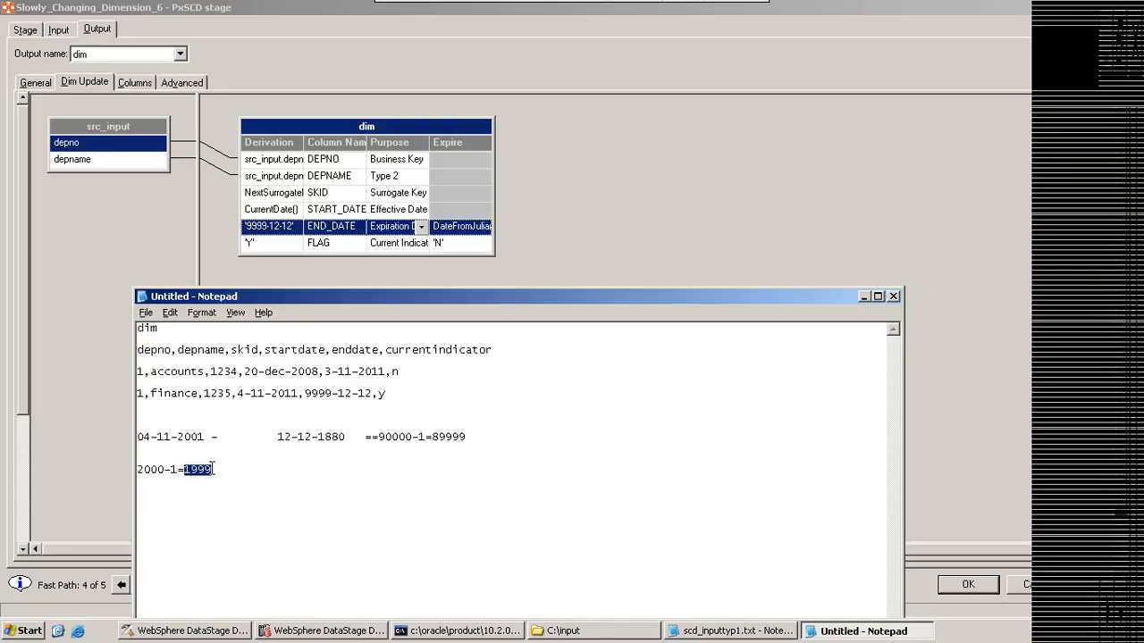
drag(166, 469, 130, 470)
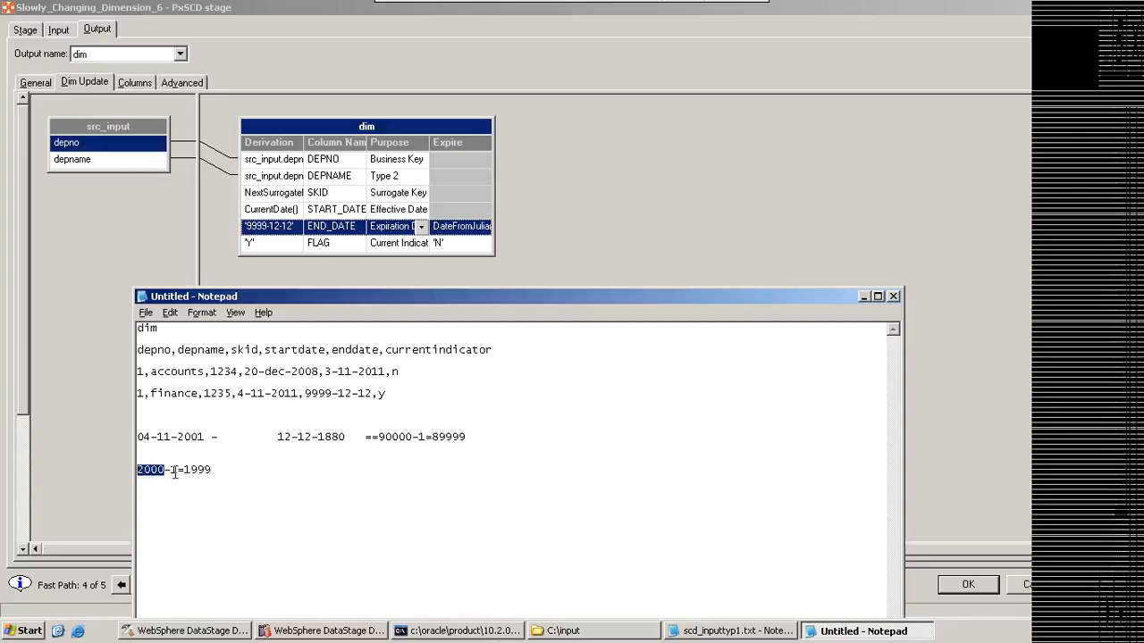
Step: Add a further example line reading 2000----2000-1=1999 at the end of the note
click(214, 470)
key(Return)
text(2000----)
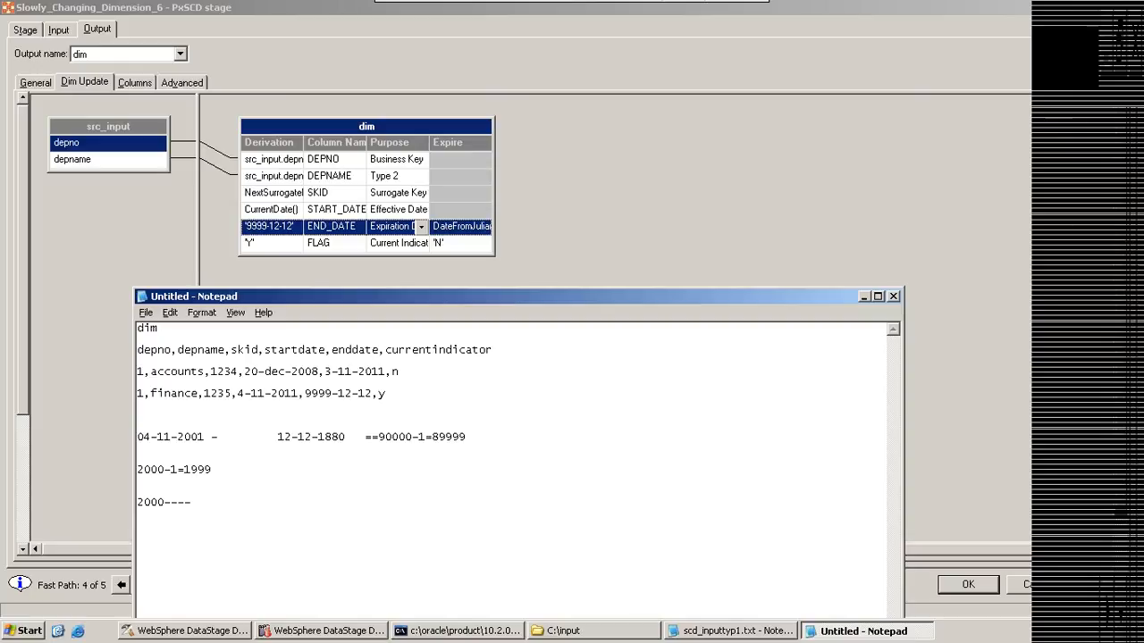
text(2000-1=1999)
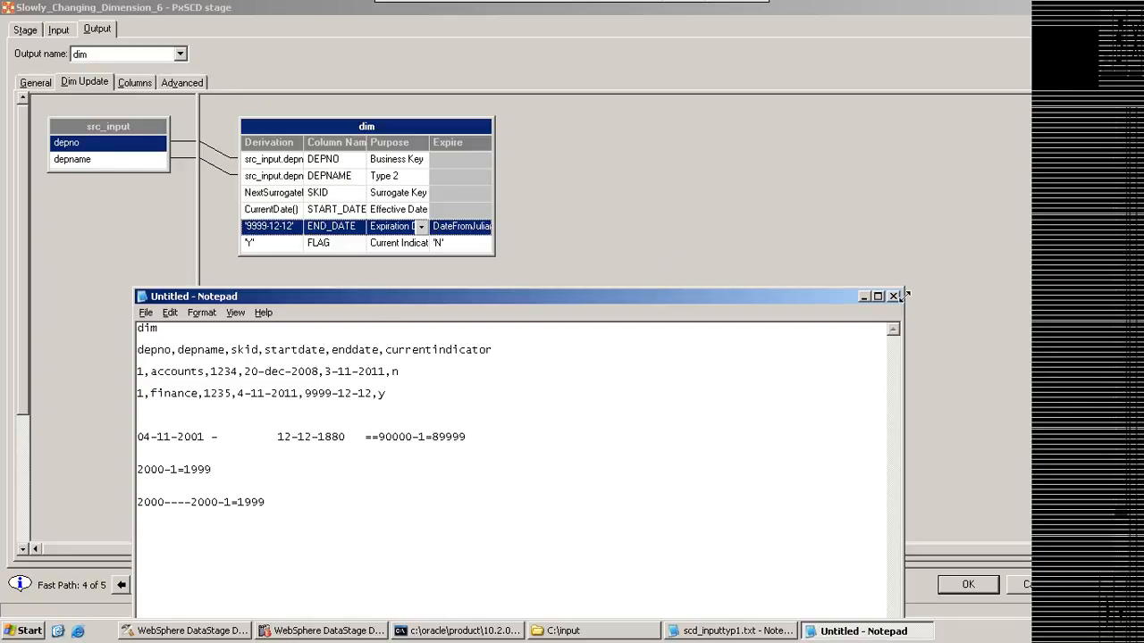
Step: Examine the END_DATE and FLAG expire expressions of the dim output against the note's base date, and view the output_fact mapping
click(863, 296)
click(463, 227)
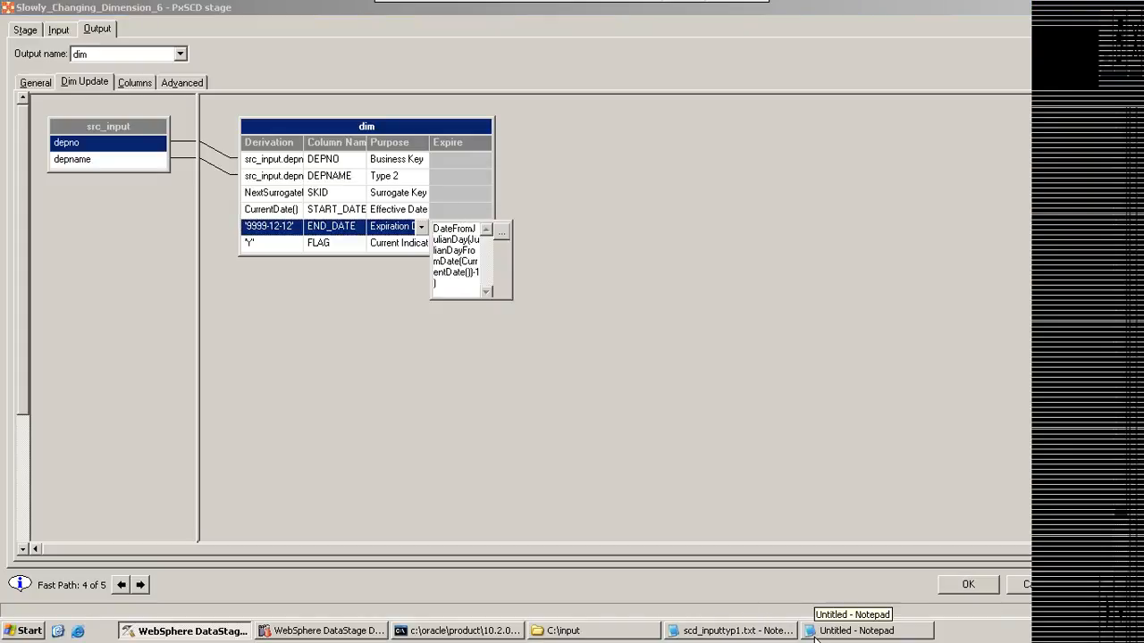
click(863, 633)
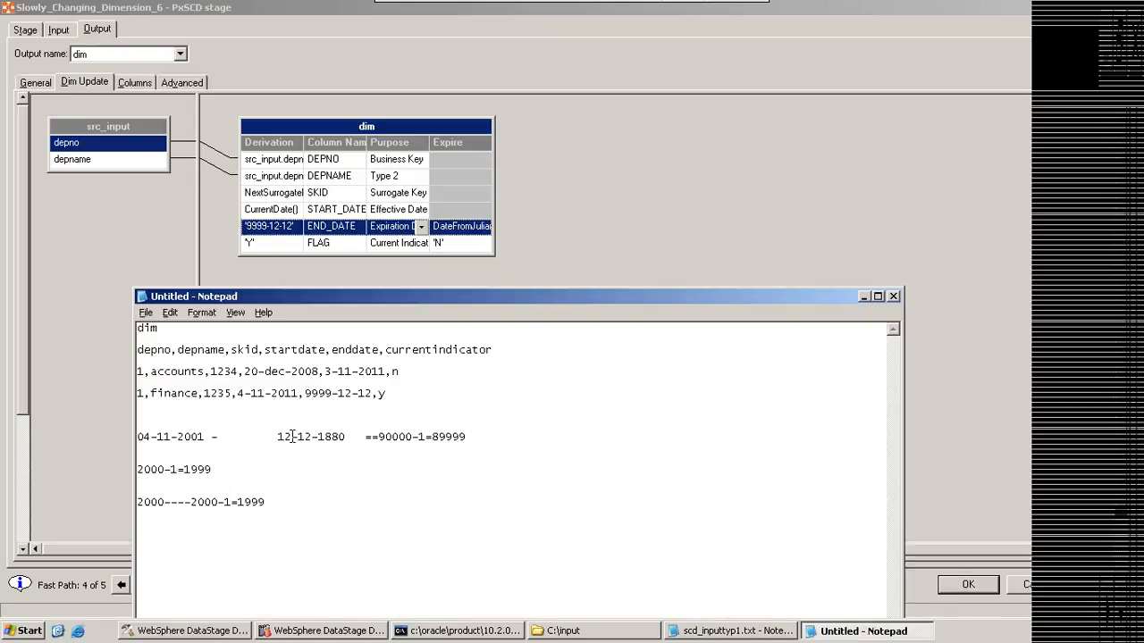
drag(277, 436, 346, 435)
click(863, 297)
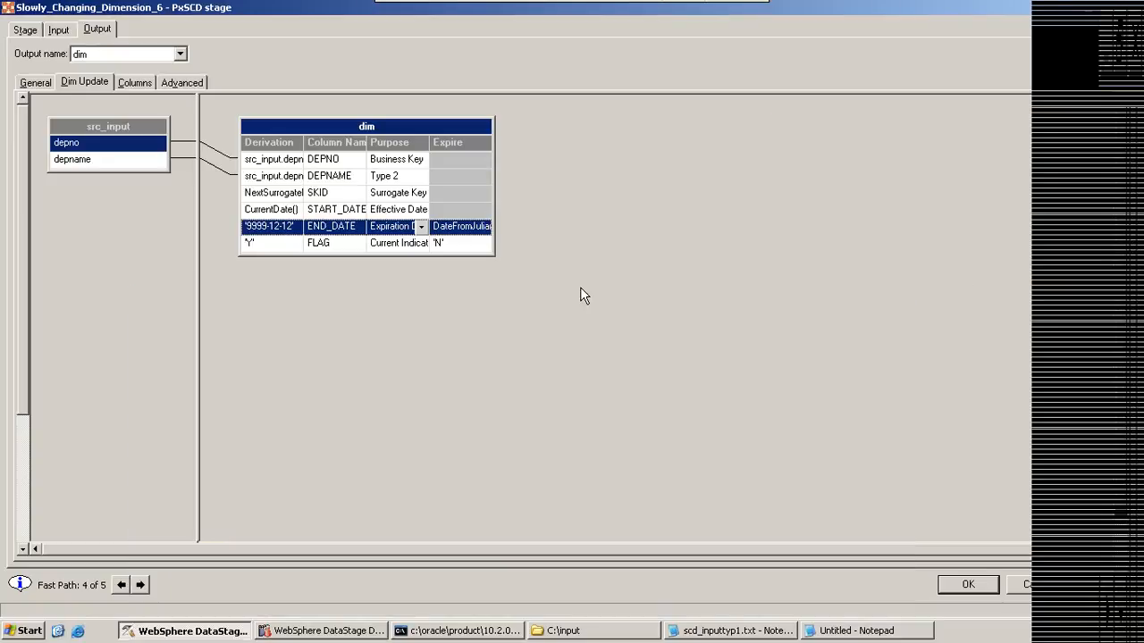
click(450, 231)
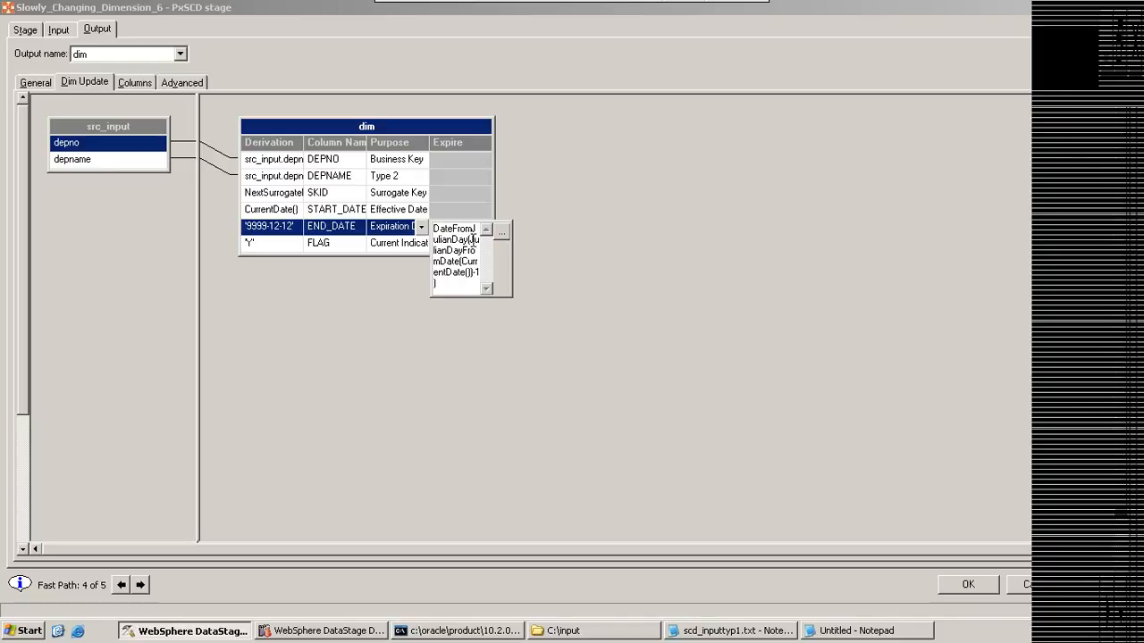
click(380, 242)
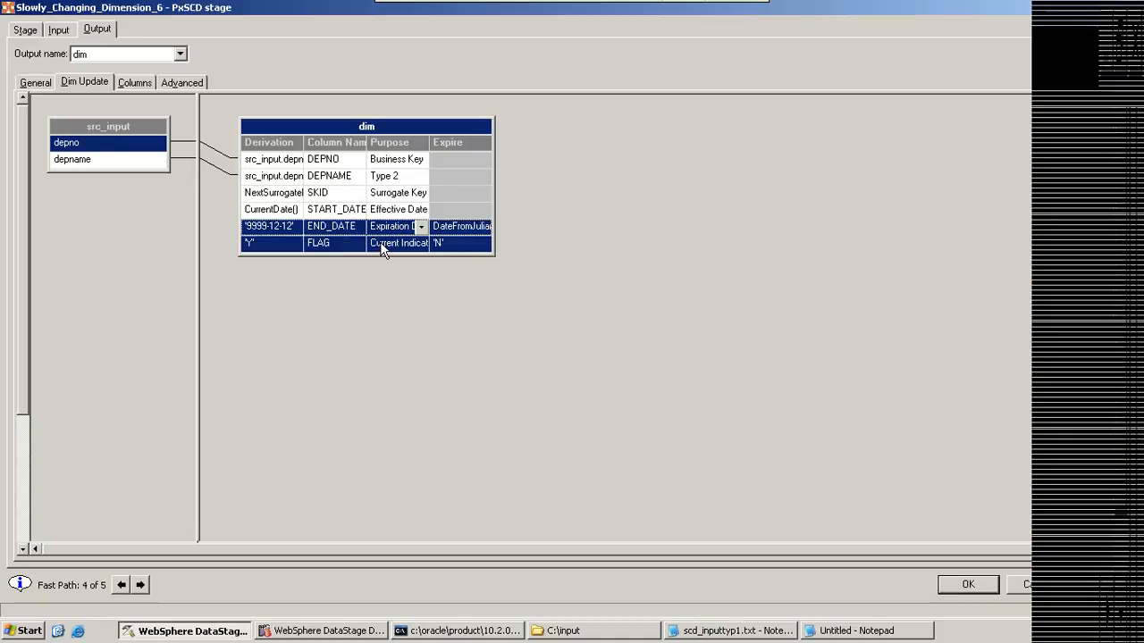
click(453, 247)
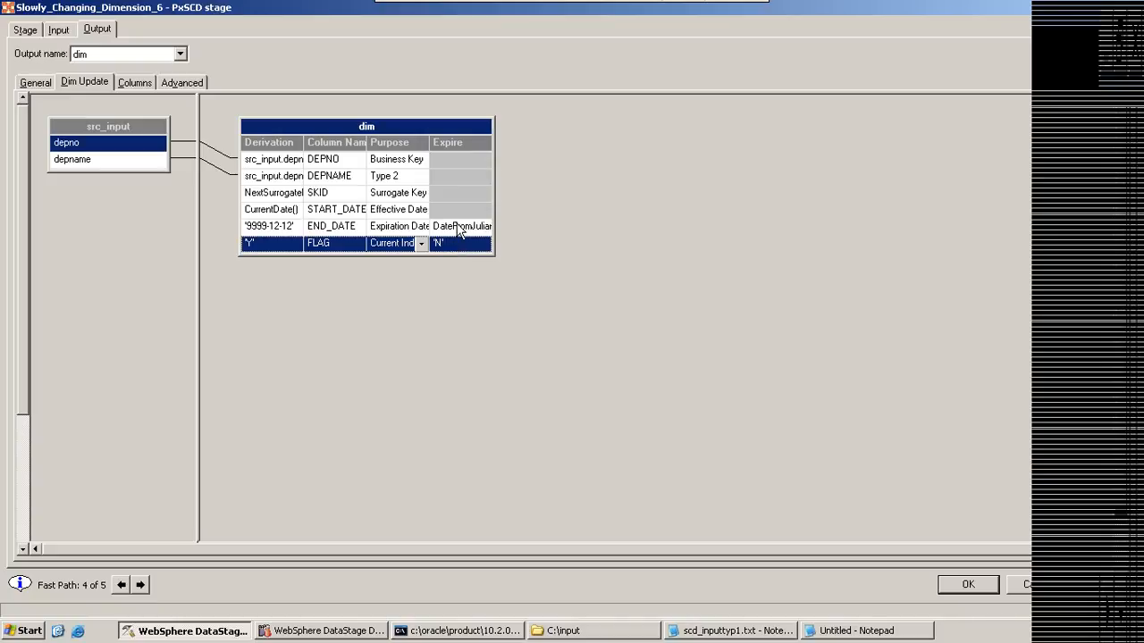
click(142, 584)
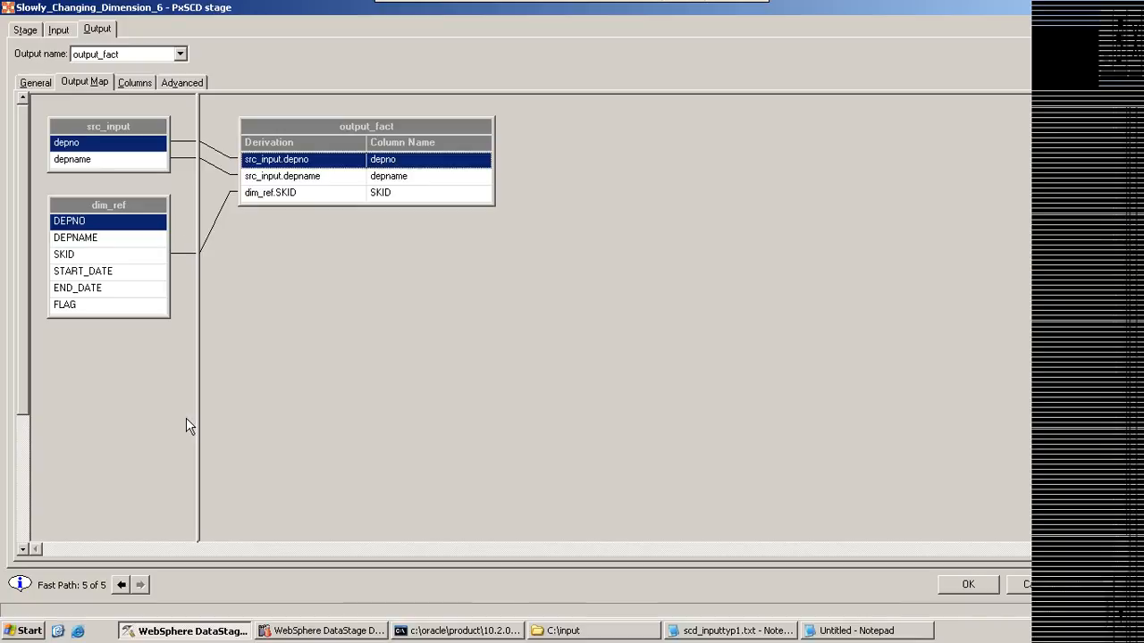
click(121, 584)
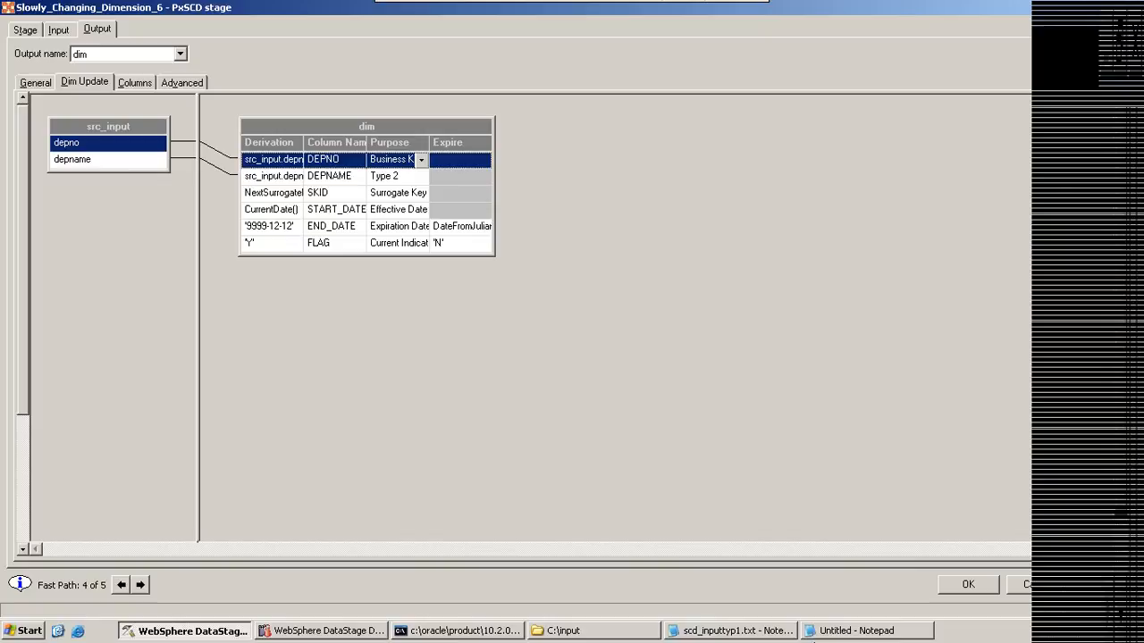
Step: Add the lines mod() and inputcolumn at the end of the Notepad note, and minimize the note
click(845, 636)
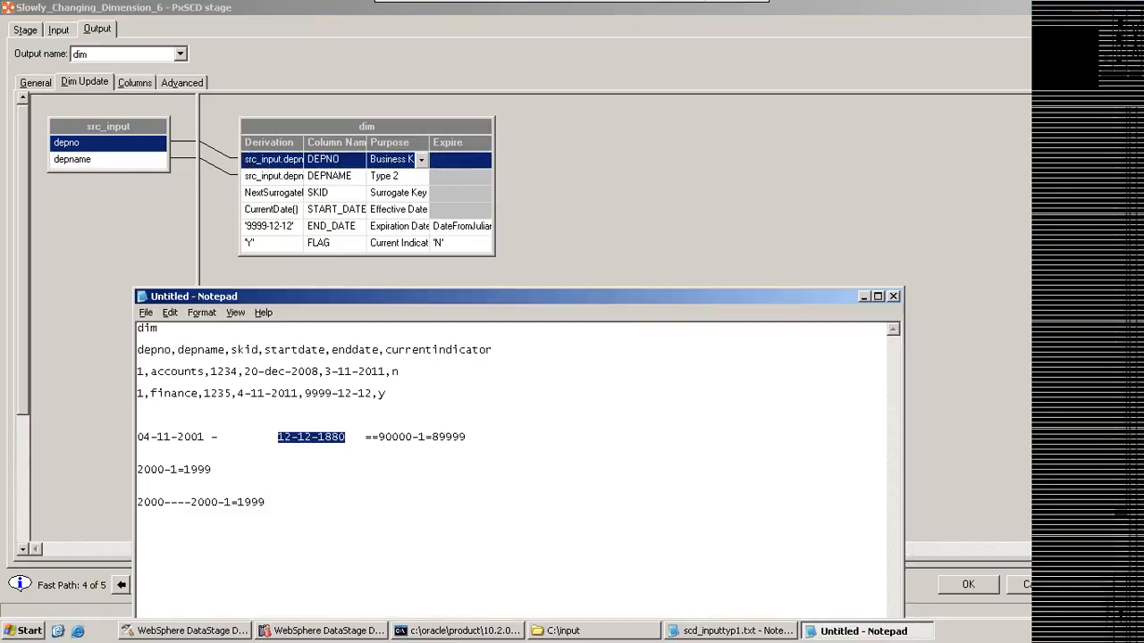
click(138, 535)
text(m)
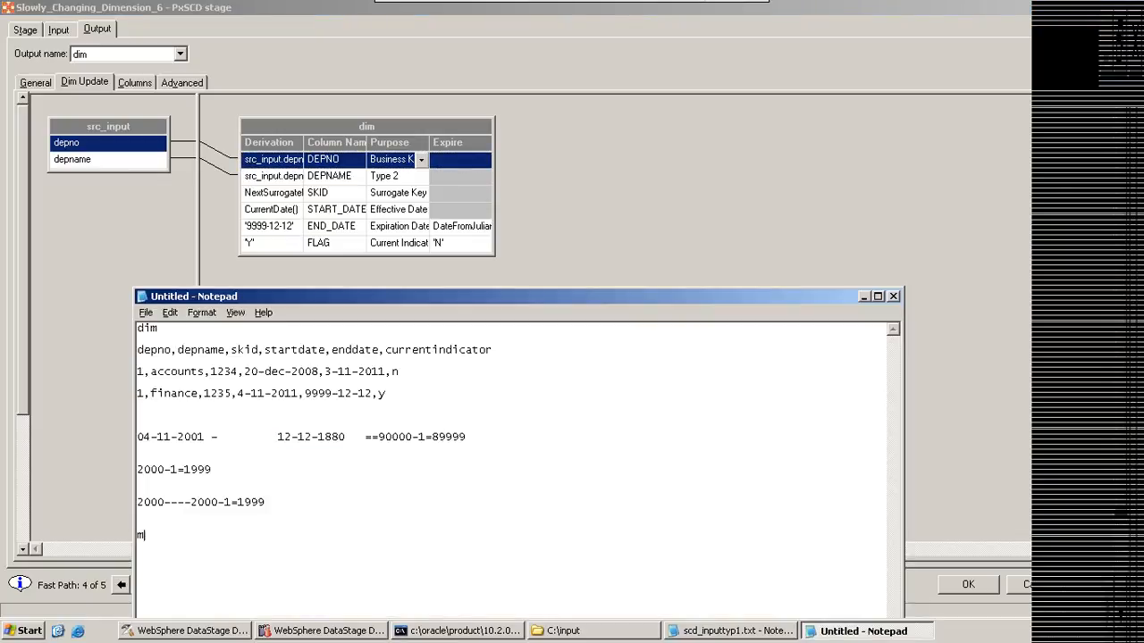
text(od(_))
key(BackSpace)
click(137, 568)
text(inputcolumn)
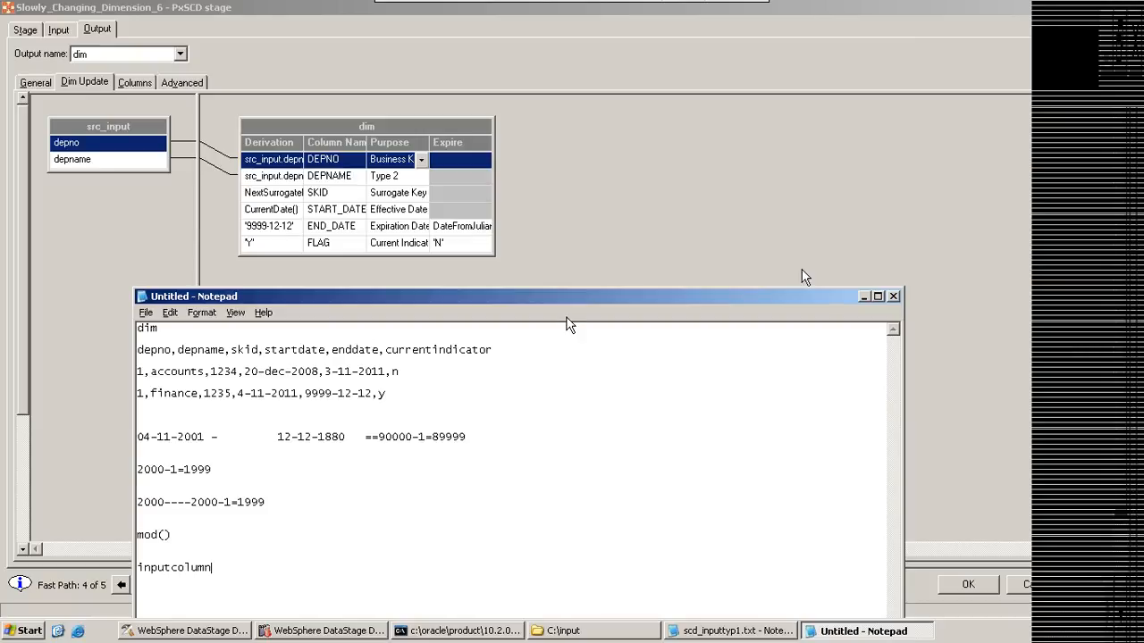
click(863, 295)
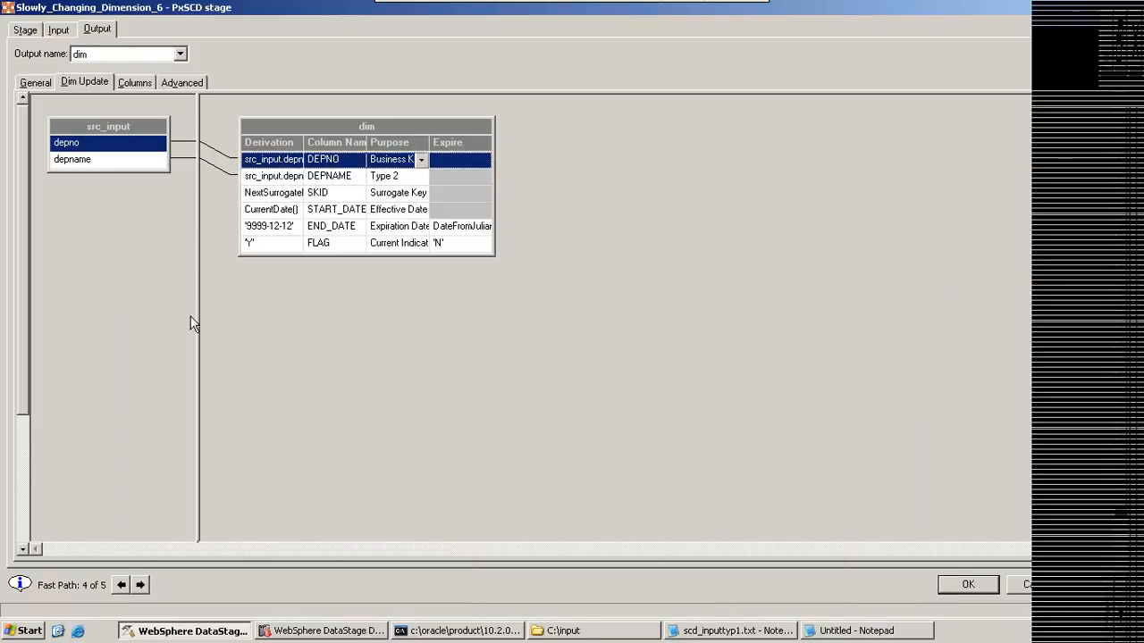
Step: Review the END_DATE row and the output_fact mapping, and accept the Slowly Changing Dimension stage settings
click(458, 232)
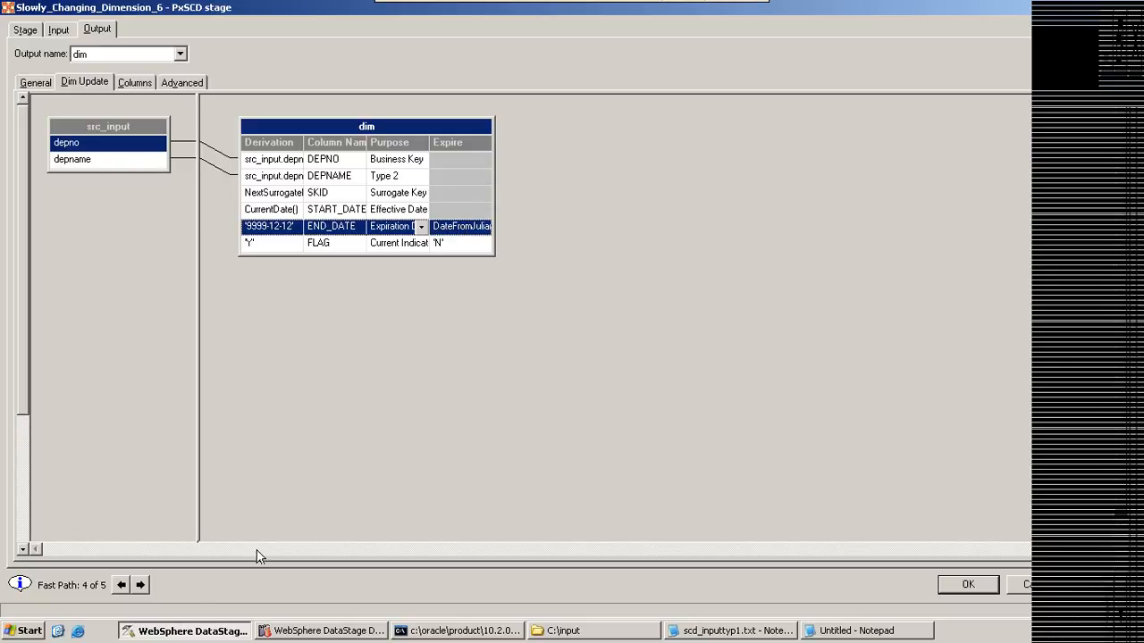
click(141, 585)
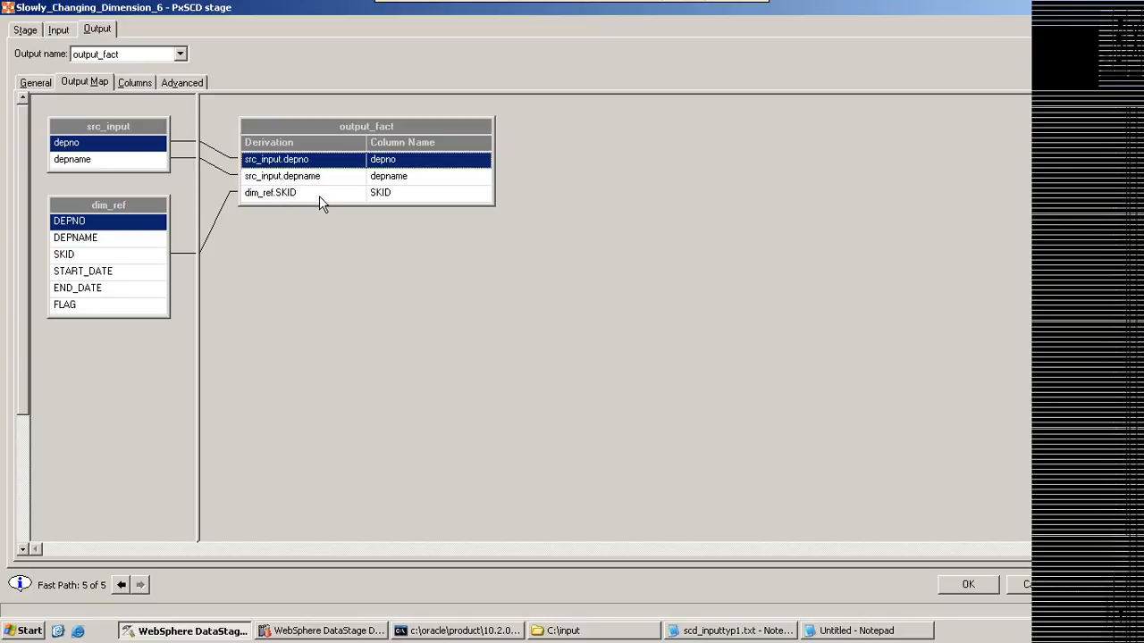
click(968, 584)
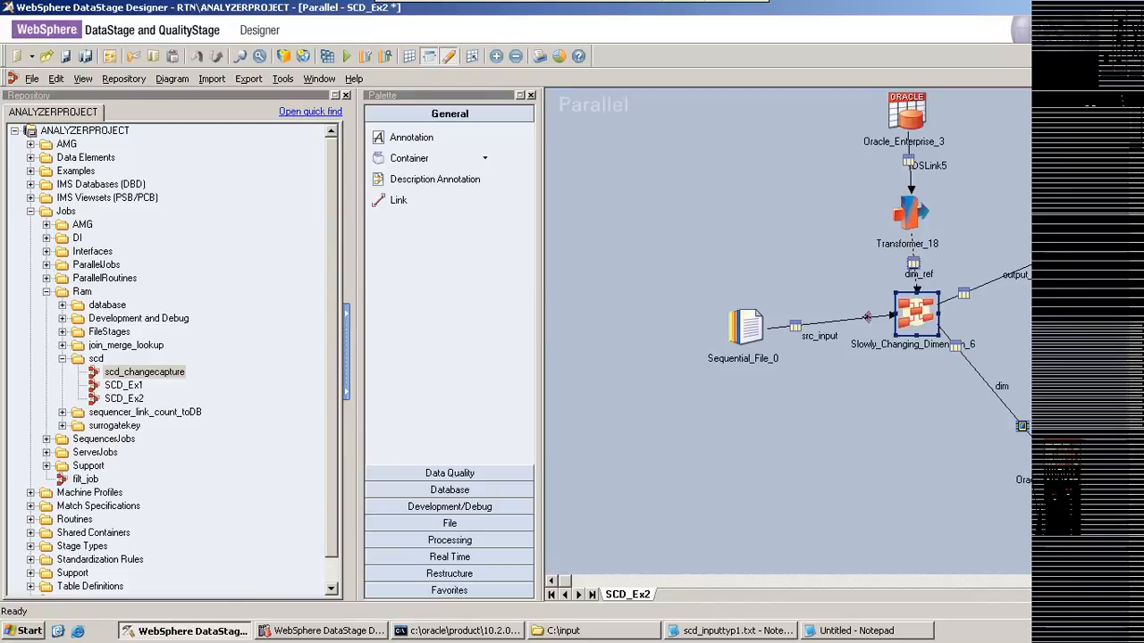
Step: Open the Oracle target fed by the dim link and examine its table, write method, upsert order, upsert mode and insert/update SQL properties
double_click(1058, 450)
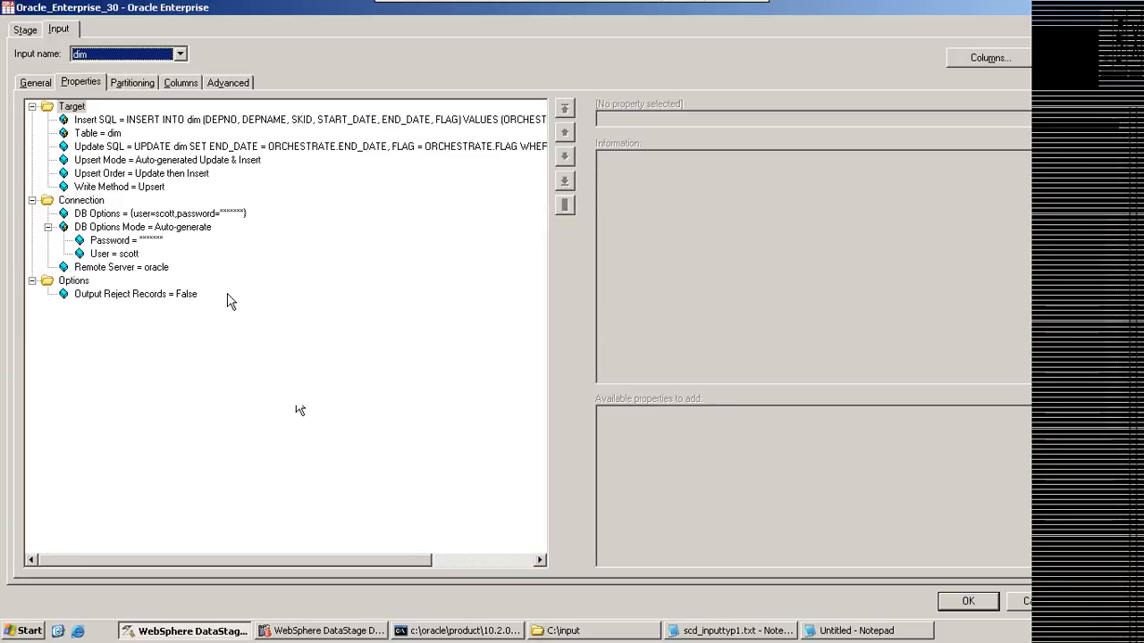
click(94, 135)
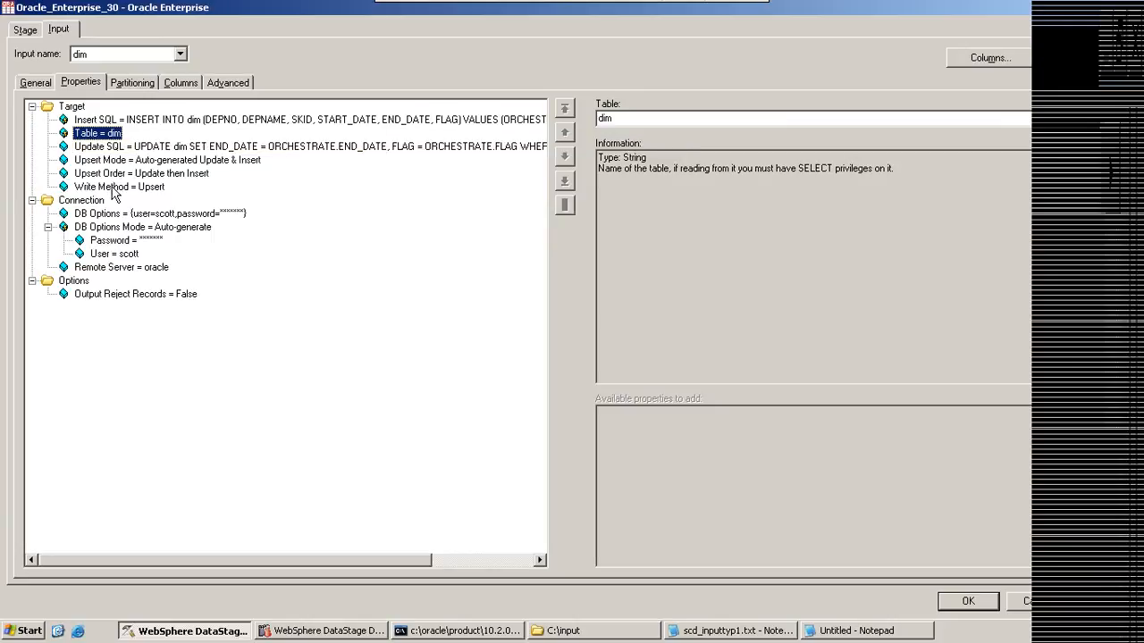
click(114, 190)
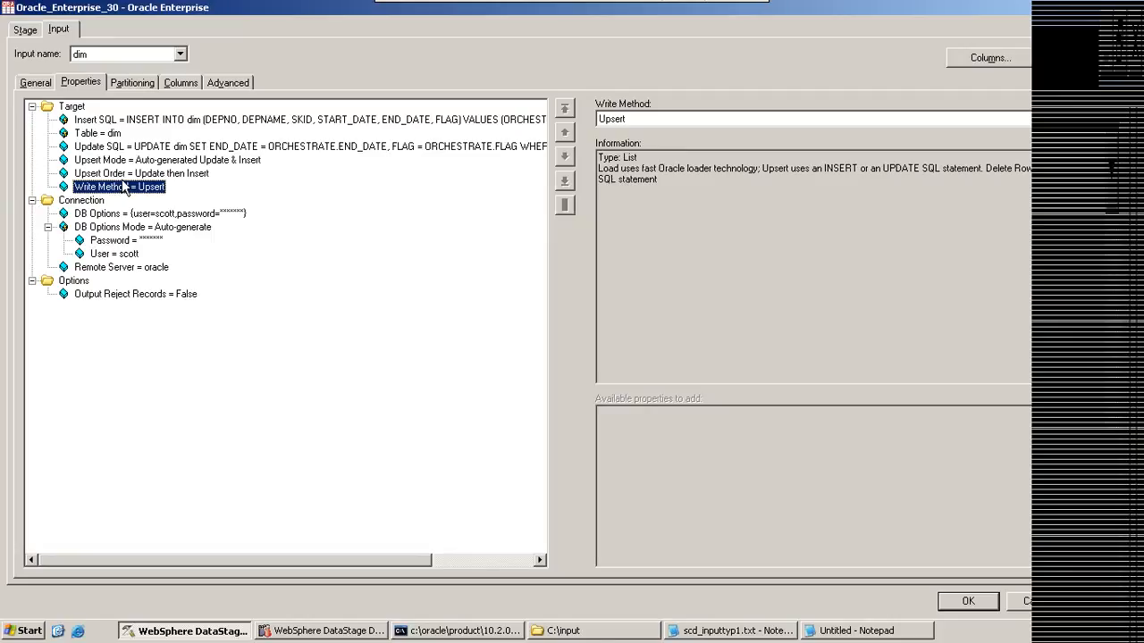
click(113, 172)
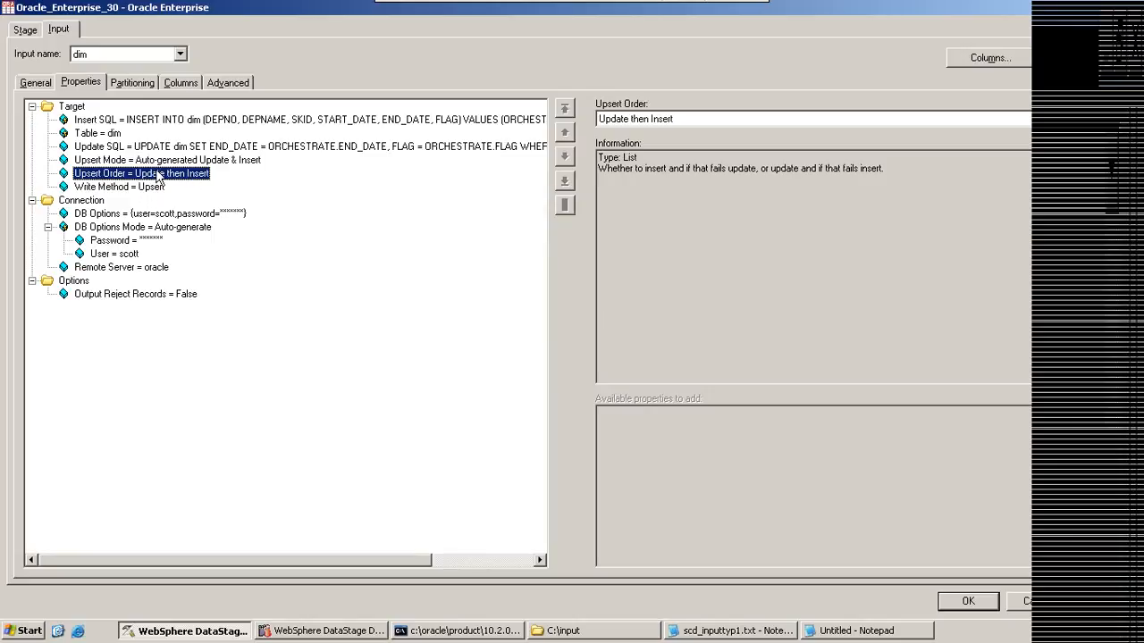
click(147, 162)
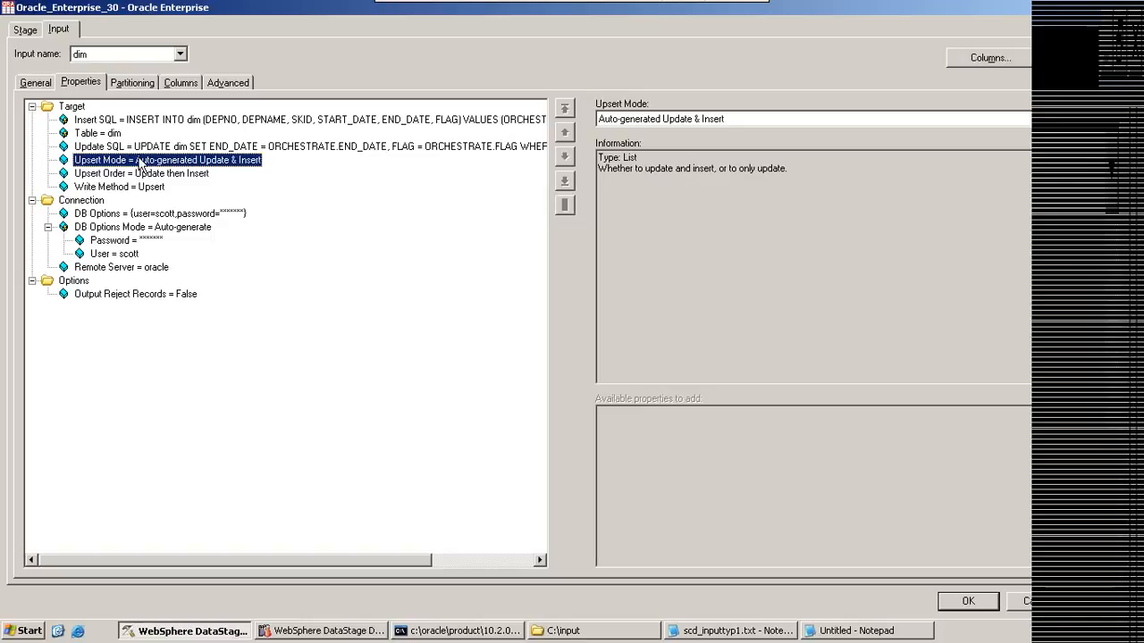
click(132, 121)
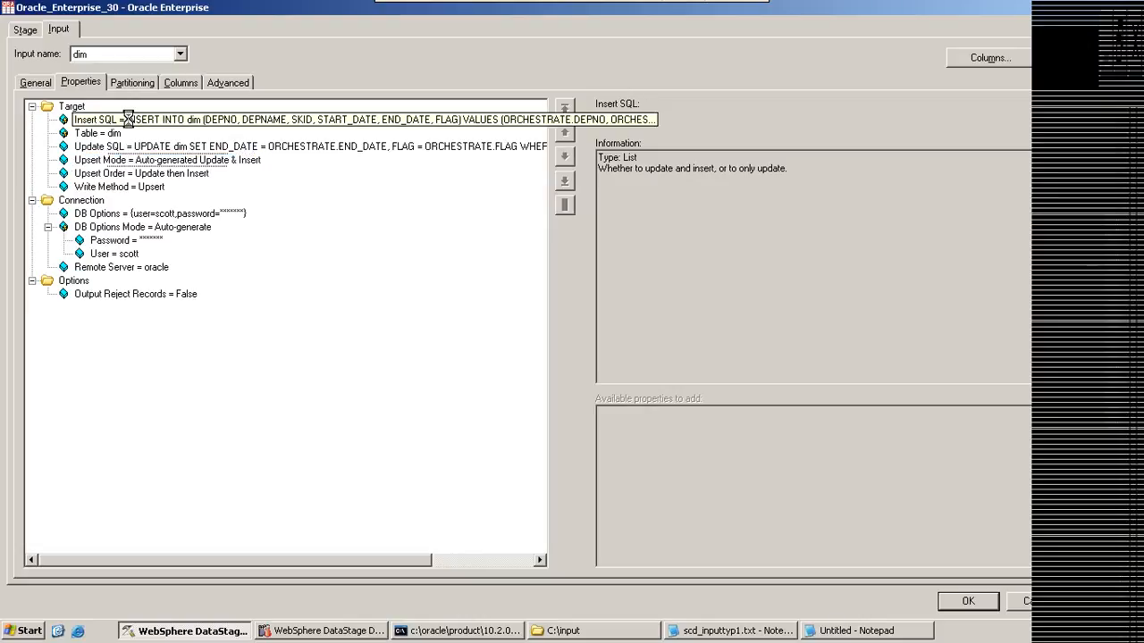
click(125, 147)
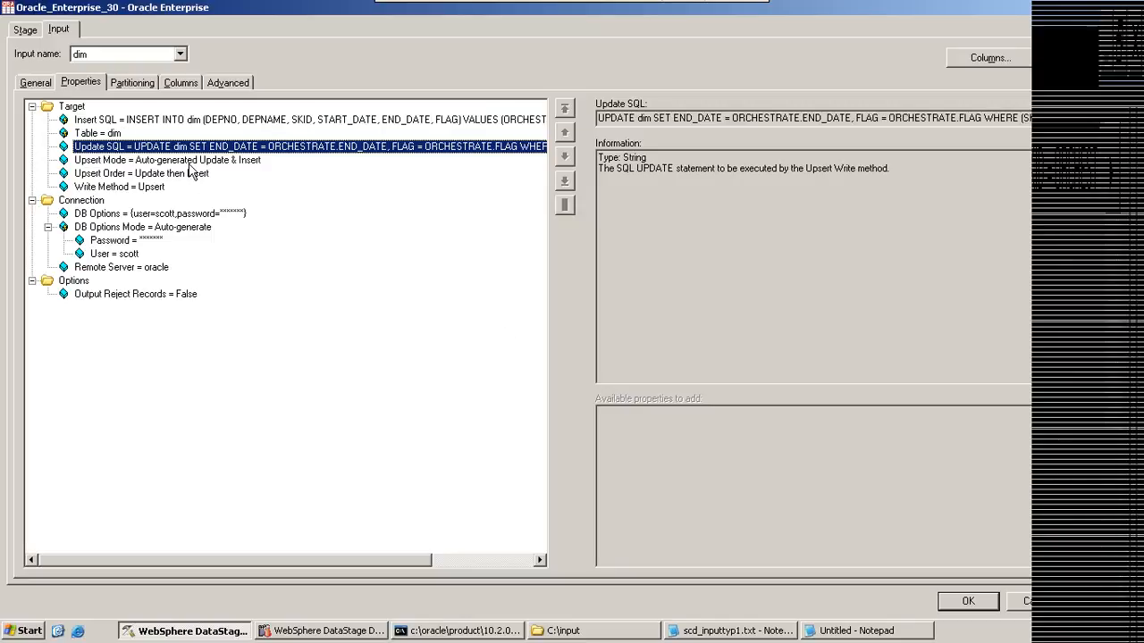
click(154, 189)
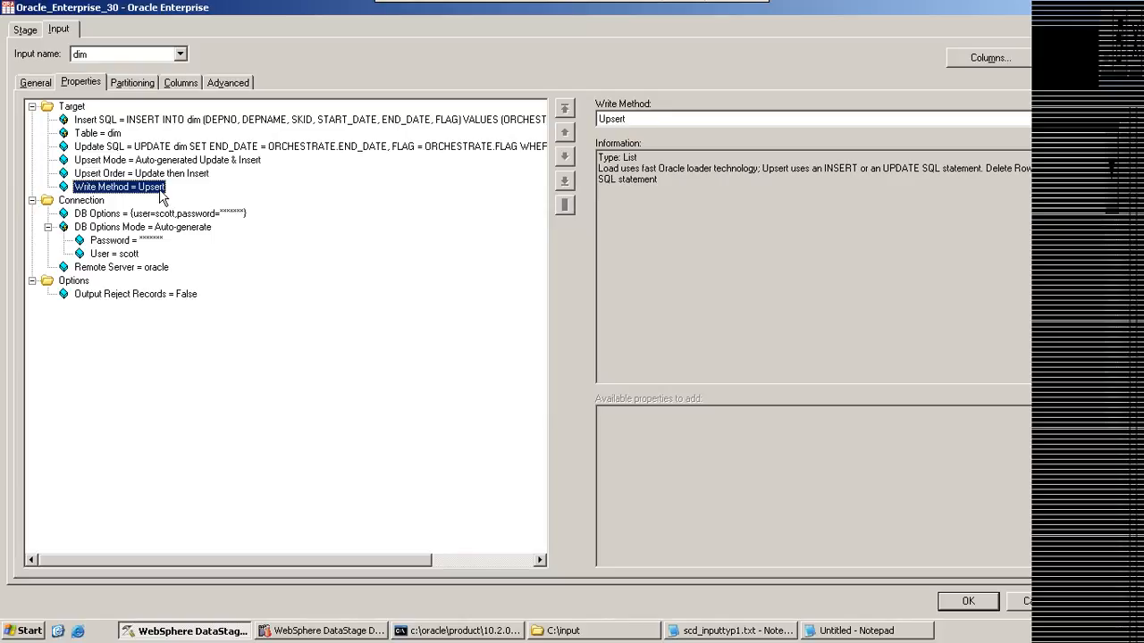
Step: Examine the accounts and finance sample rows in the Notepad note against the upsert settings, and close the note and the Oracle stage properties
click(849, 632)
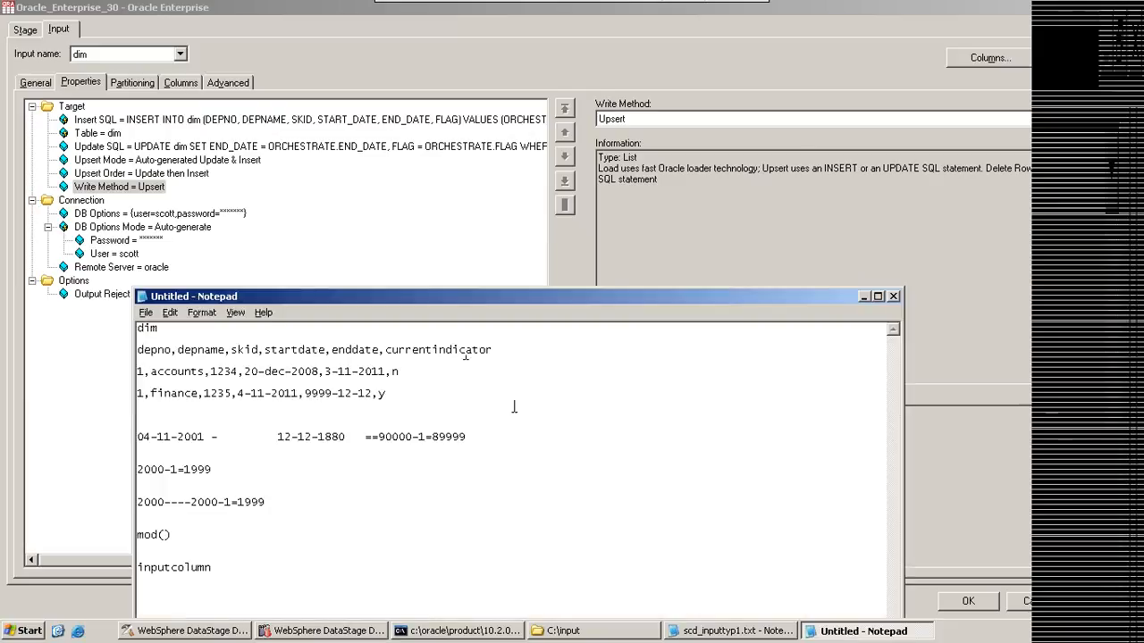
drag(409, 372, 126, 359)
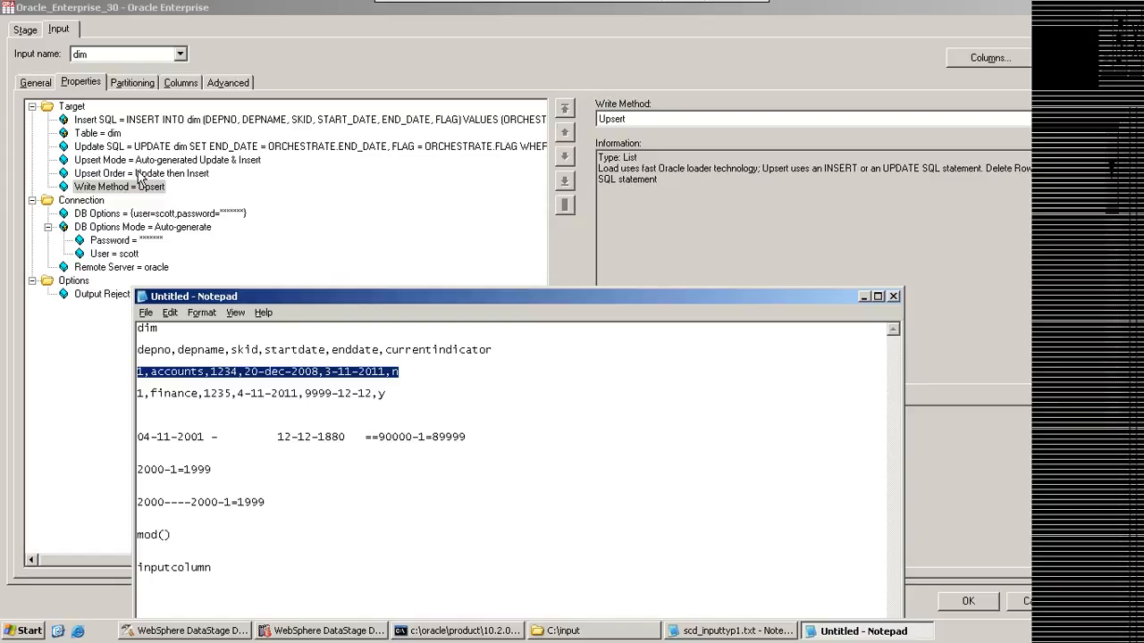
drag(399, 379, 244, 366)
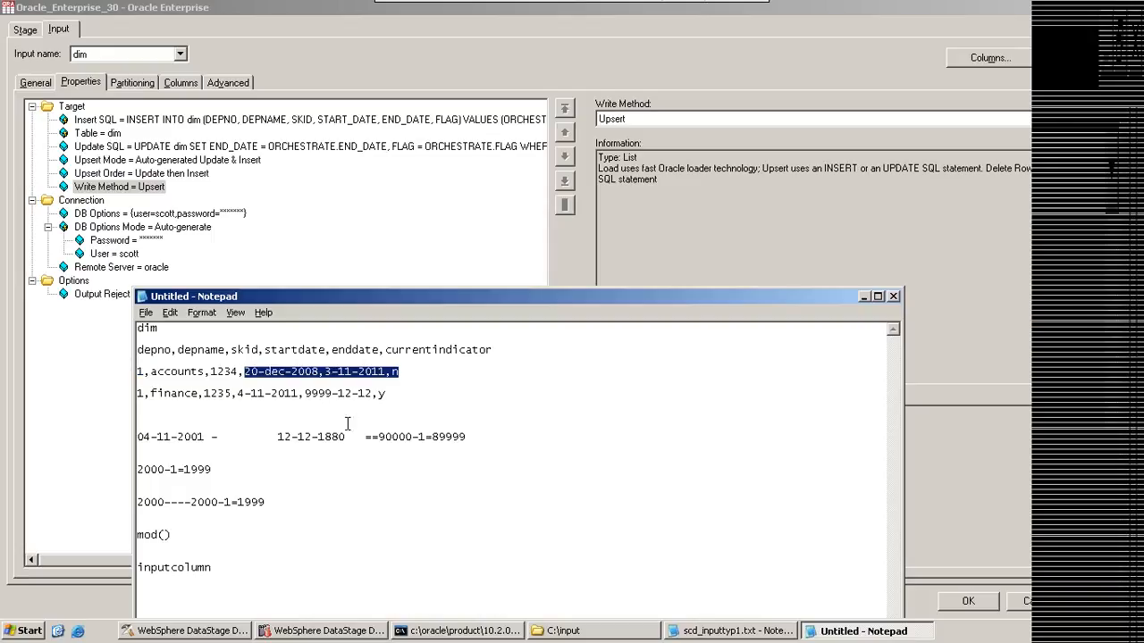
click(391, 404)
shift+click(130, 379)
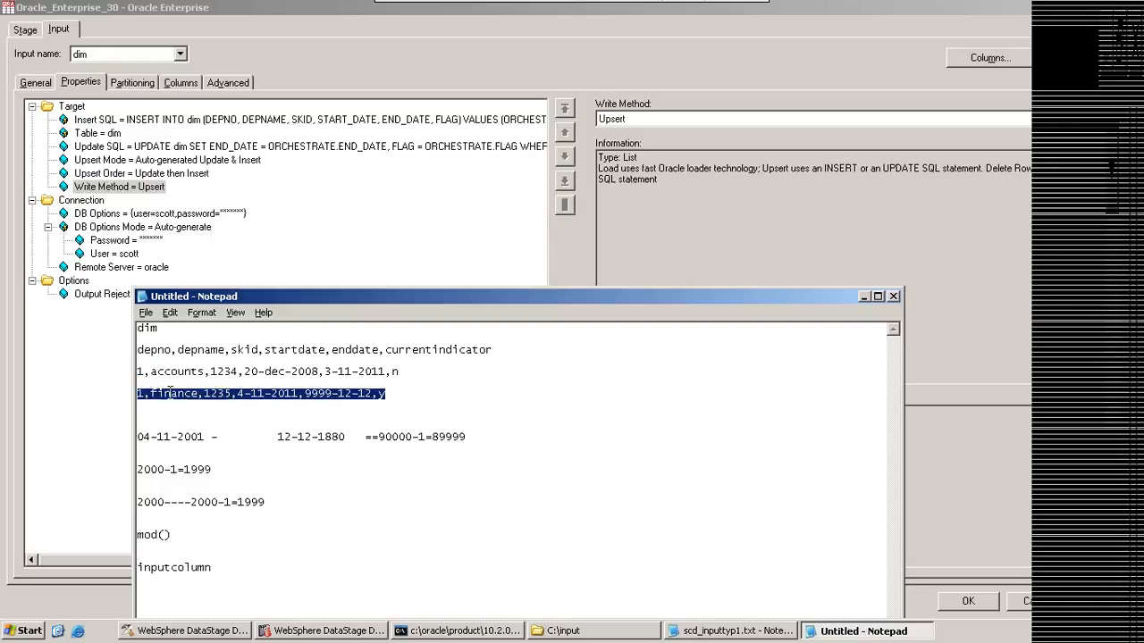
click(400, 386)
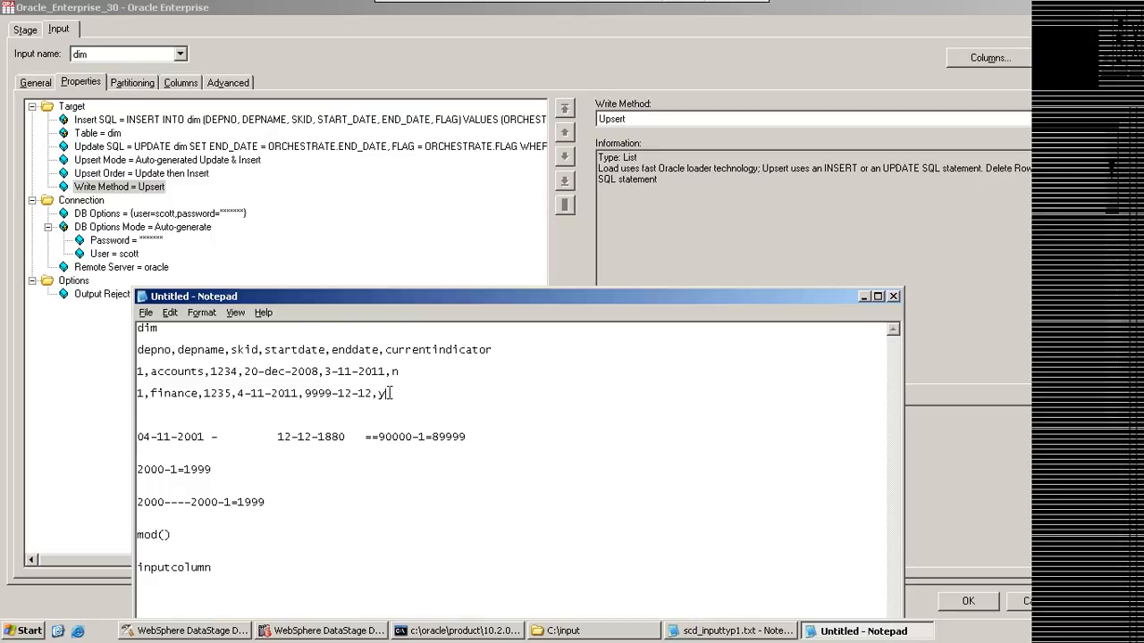
drag(387, 394, 137, 392)
shift+click(164, 393)
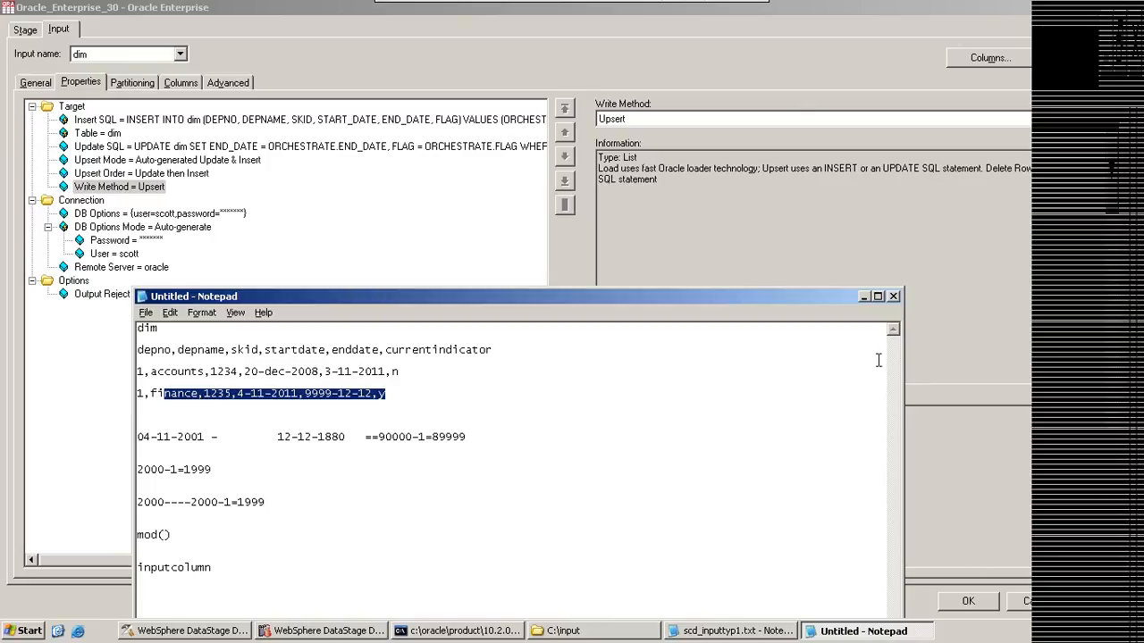
click(866, 298)
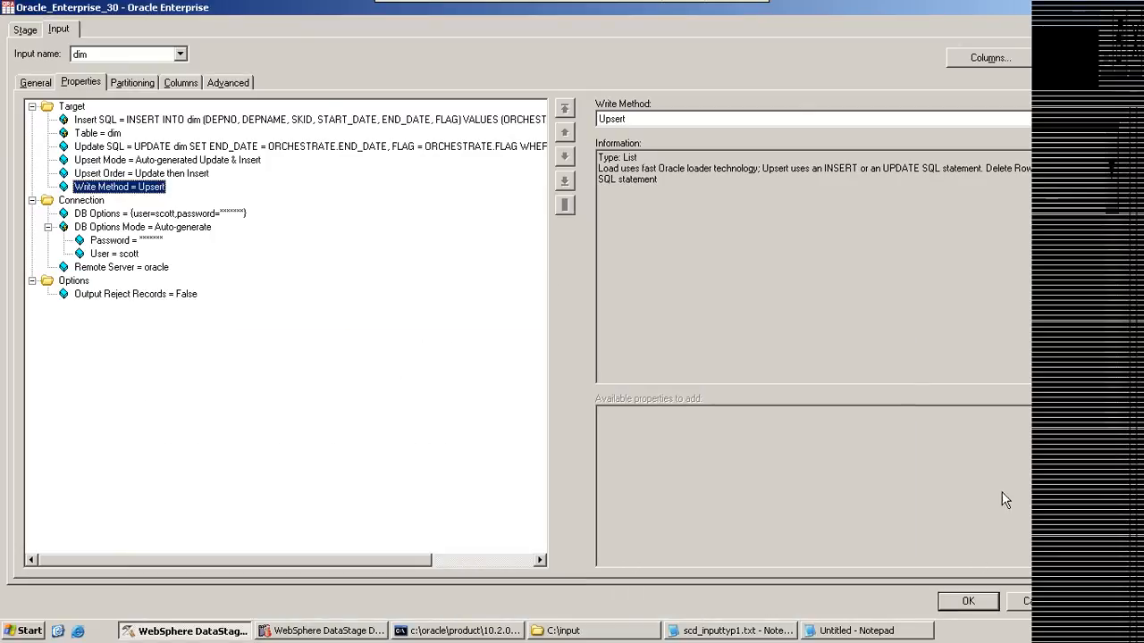
click(1038, 602)
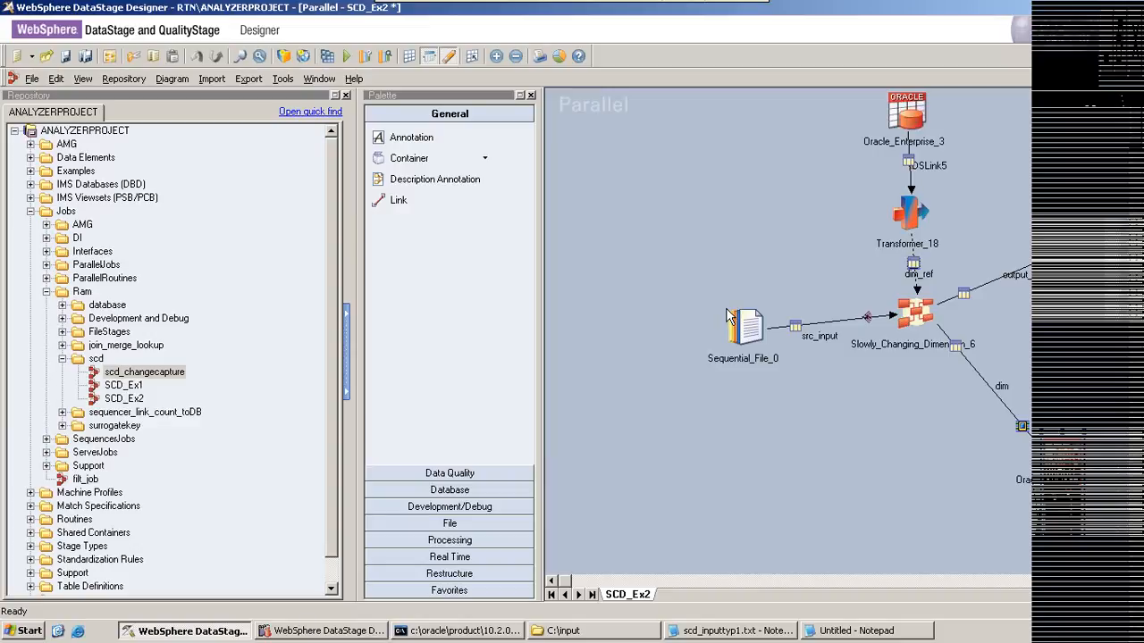
Step: Compile the SCD_Ex2 job and dismiss the compilation status
click(328, 56)
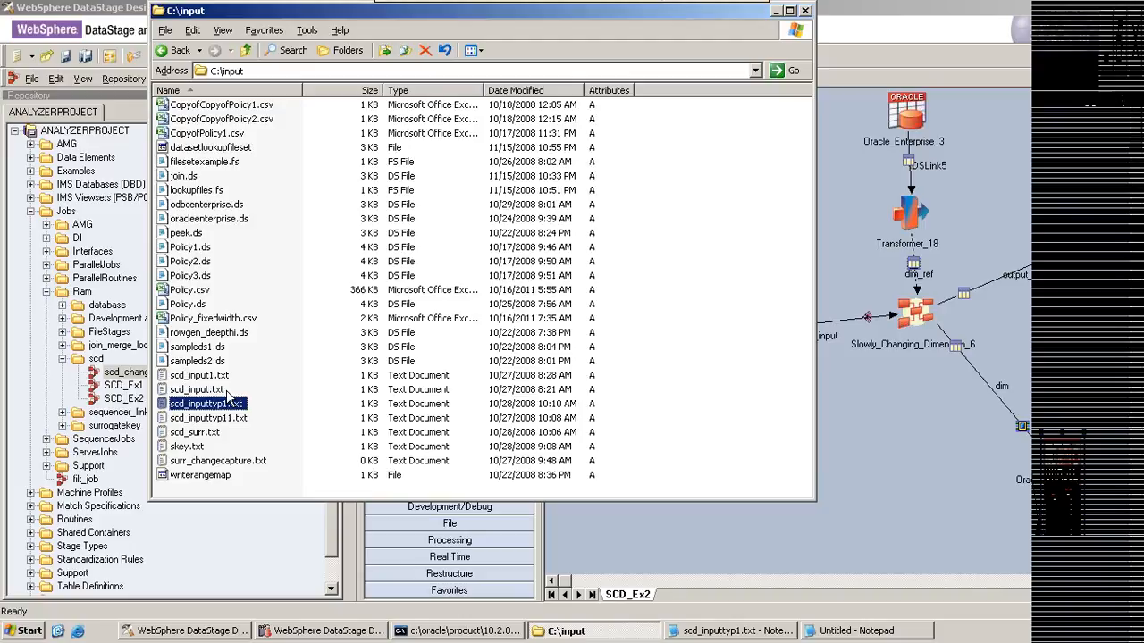
click(776, 11)
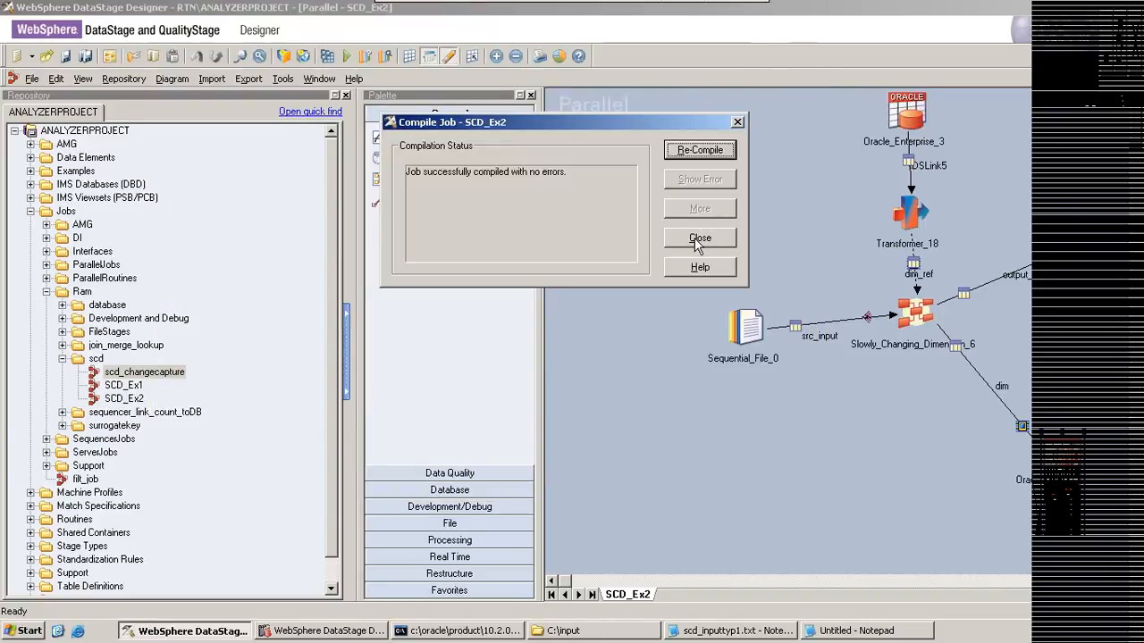
click(693, 238)
Step: Check the source file path in the Sequential_File_0 stage, and run the SCD_Ex2 job with the pre-defined ram_config parameters
double_click(742, 317)
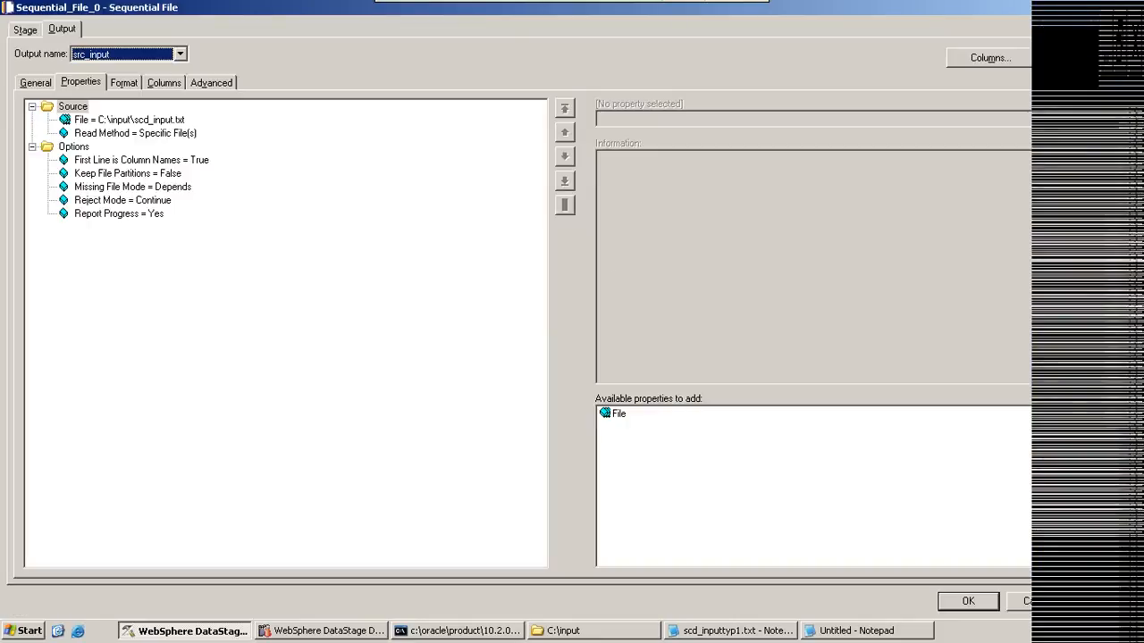
click(967, 600)
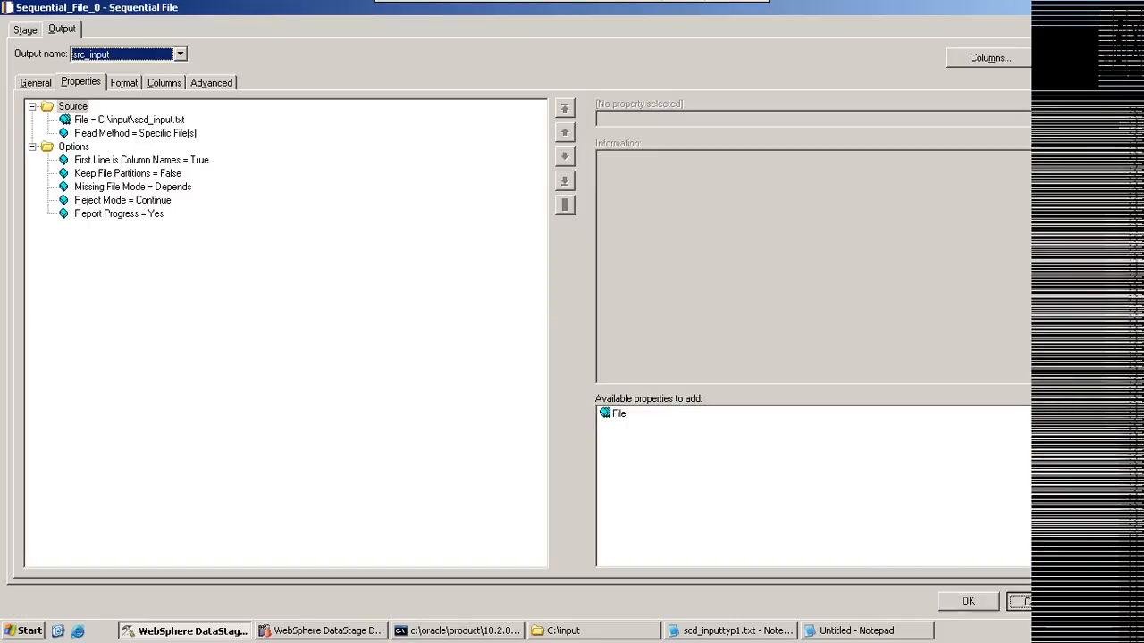
click(347, 55)
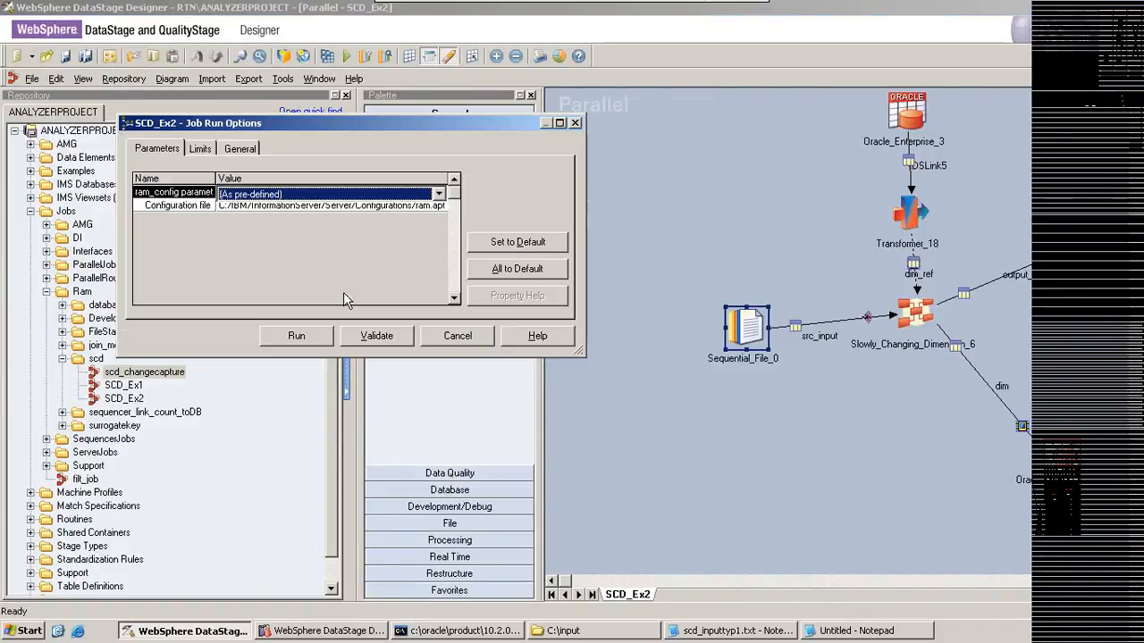
click(315, 335)
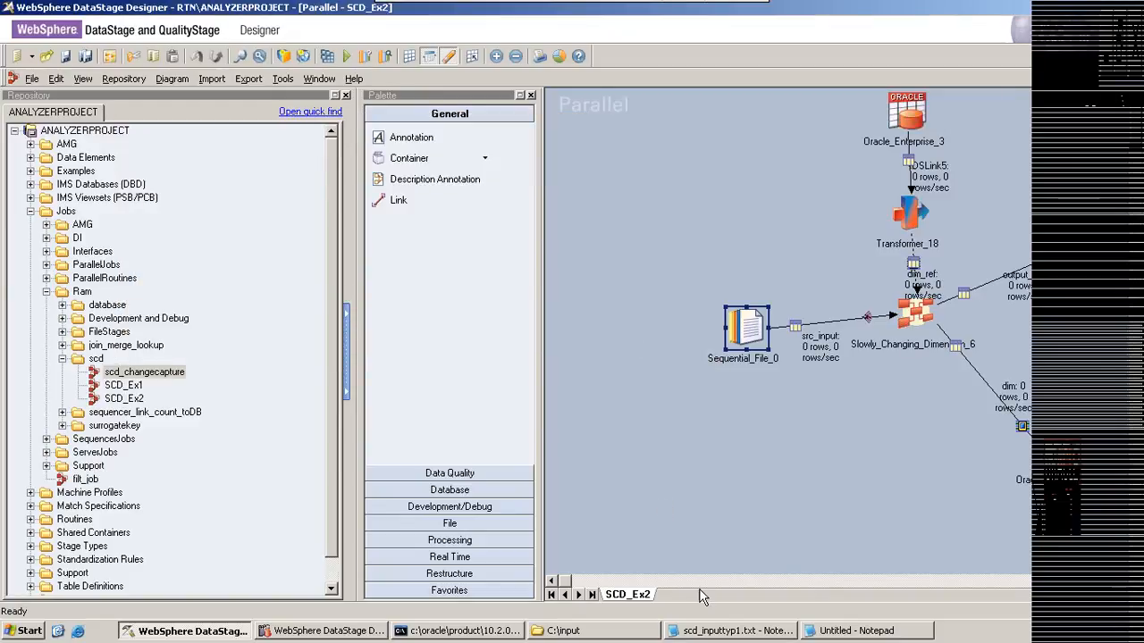
Step: Open the source file scd_input.txt from the C:\input folder in Notepad, and put the folder window away
click(773, 630)
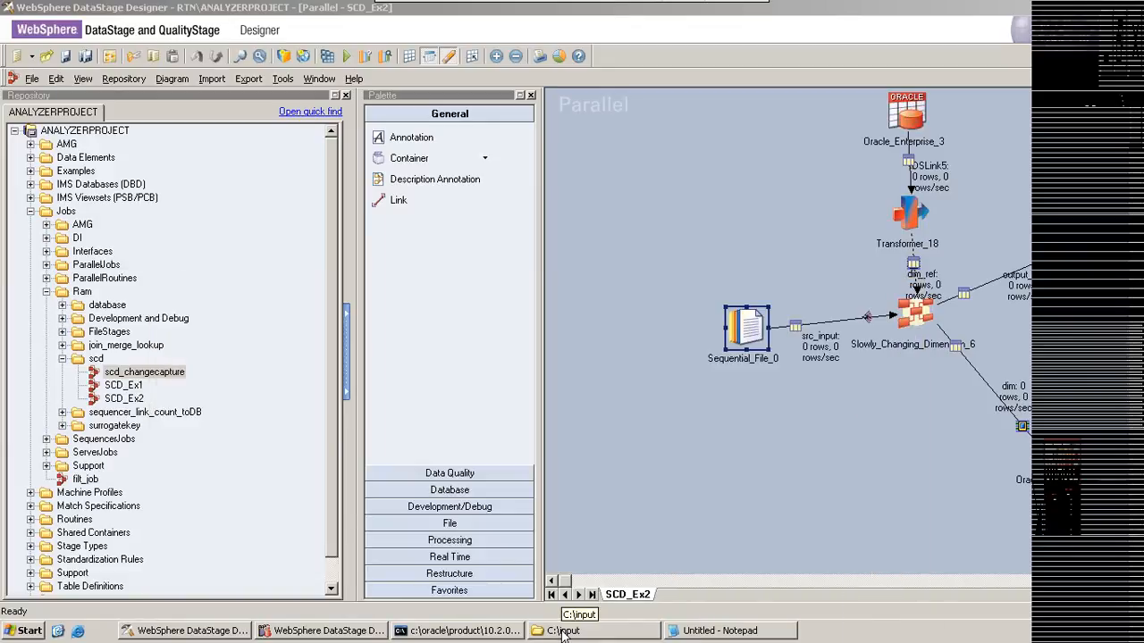
click(563, 632)
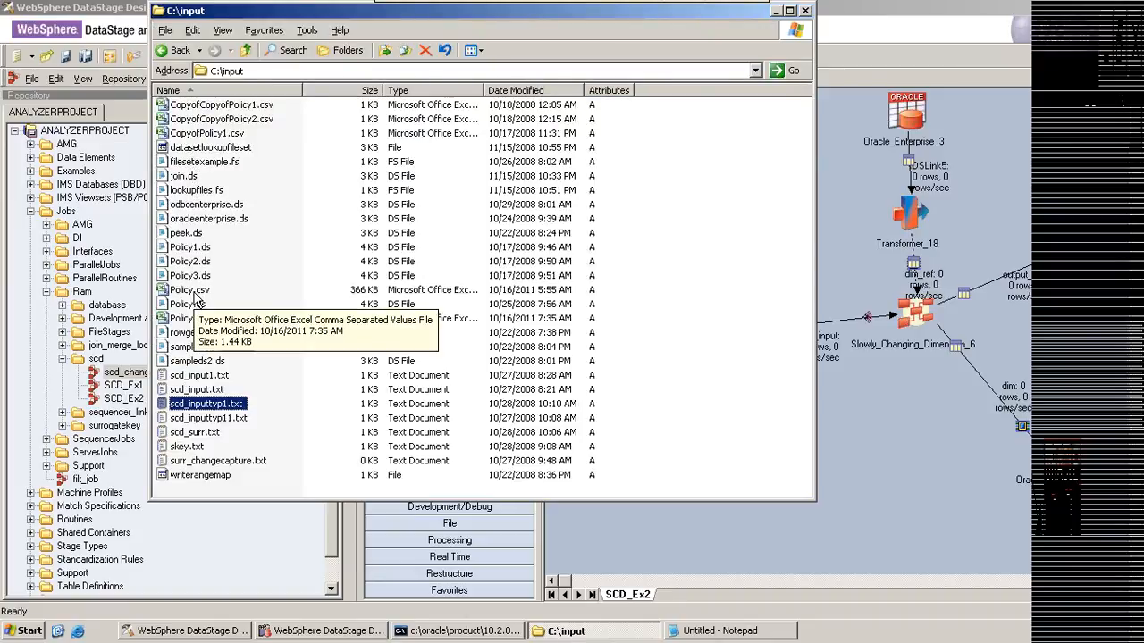
click(196, 292)
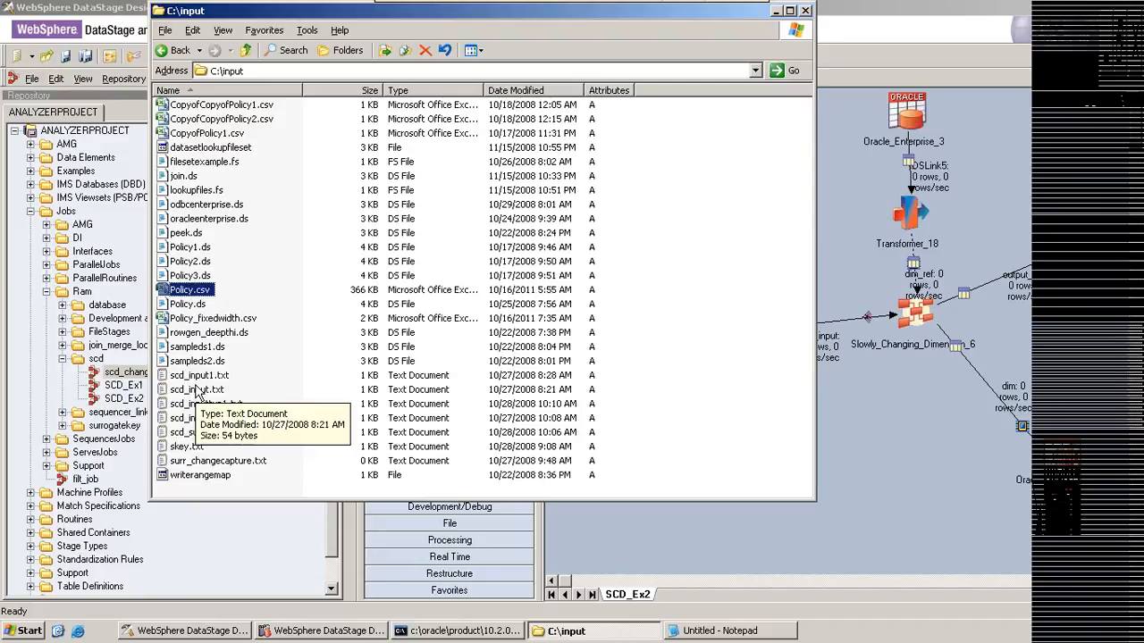
click(196, 390)
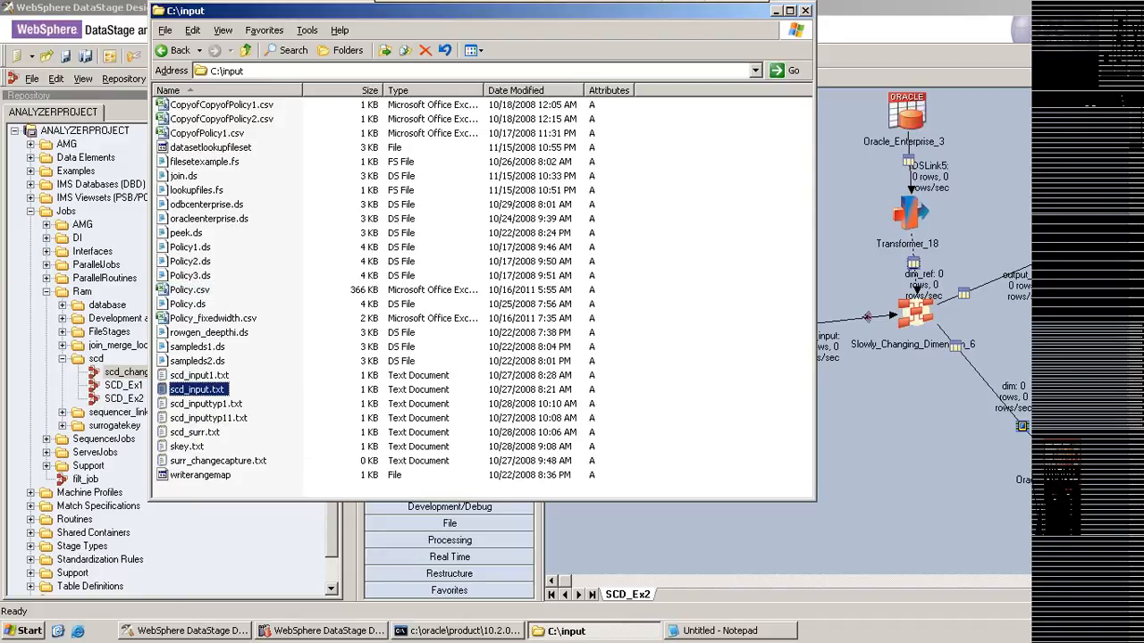
click(778, 12)
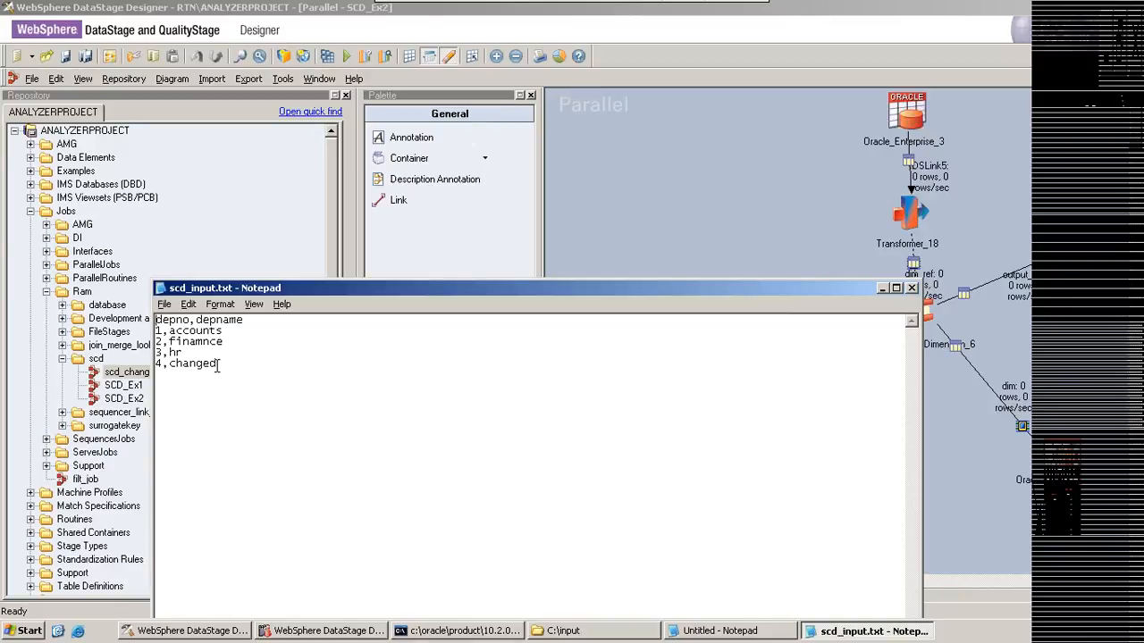
Step: Highlight the four department records below the header in scd_input.txt to review them, and clear the selection
key(shift+Home)
key(shift+Up)
key(shift+Up)
key(shift+Up)
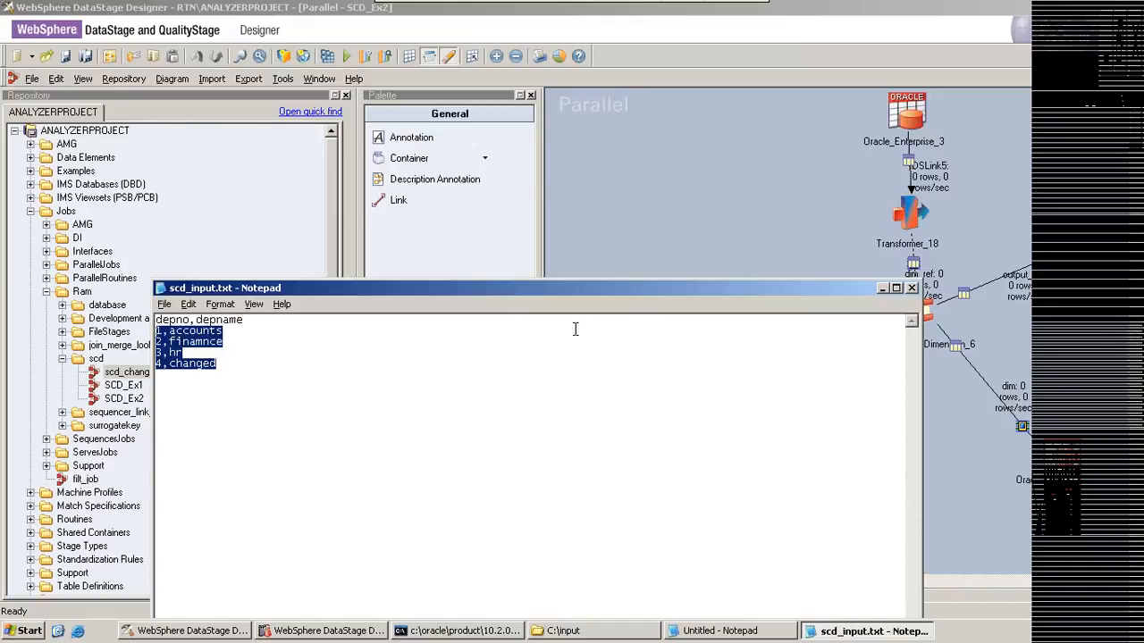
click(679, 331)
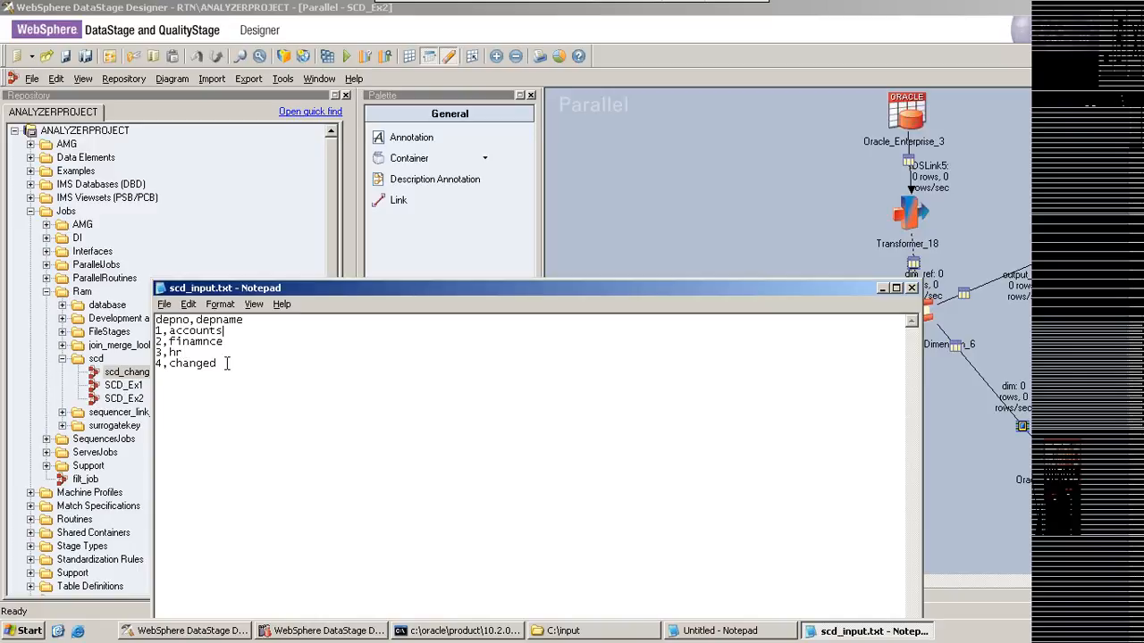
Step: Switch to SQL*Plus and query all rows of the dim table with select * from dim;, and put the scd_input.txt window away
click(489, 631)
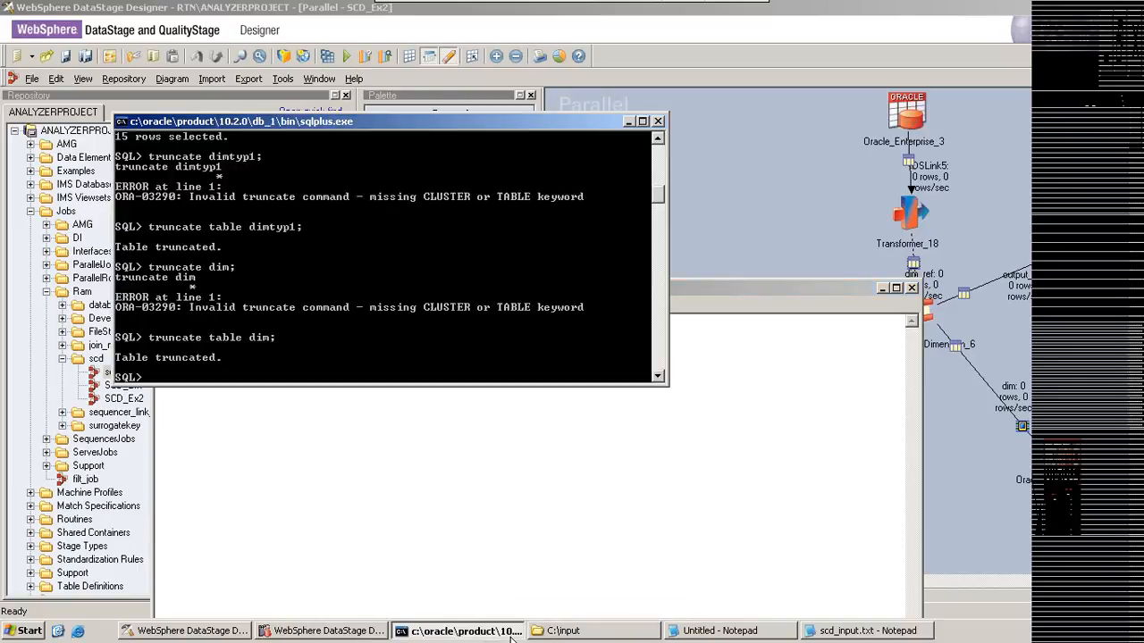
text(select * from dim;)
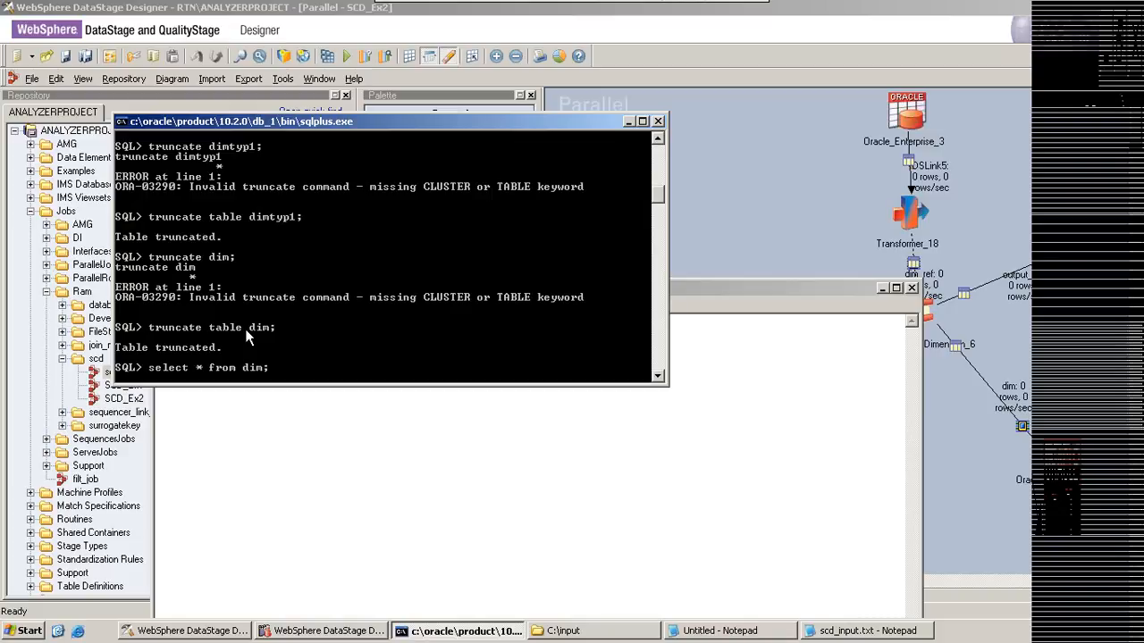
key(Return)
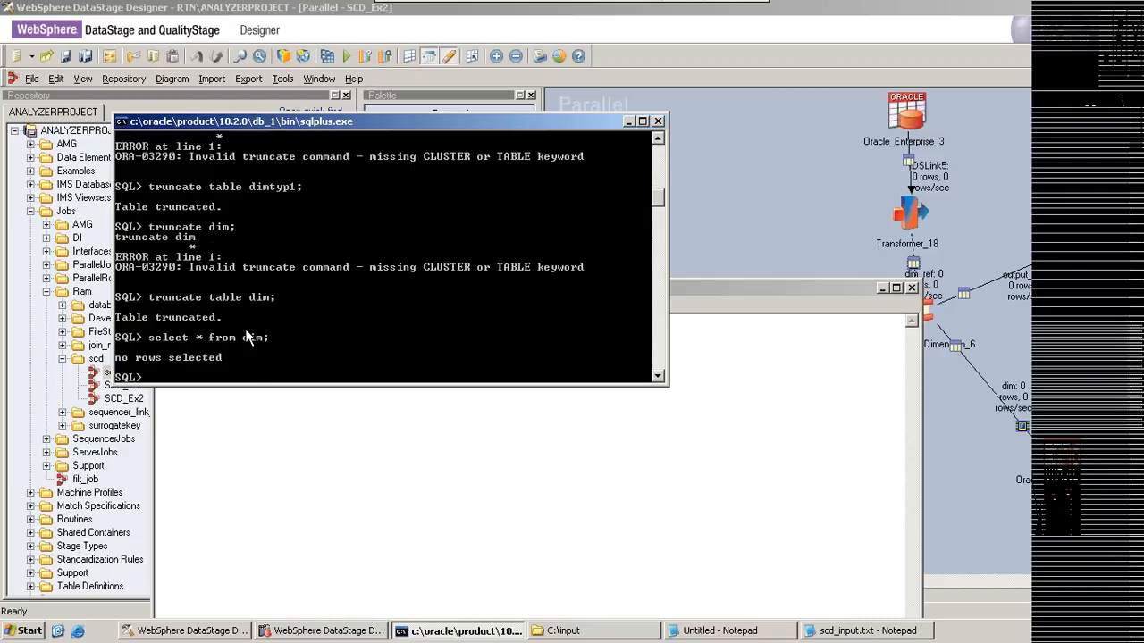
click(881, 288)
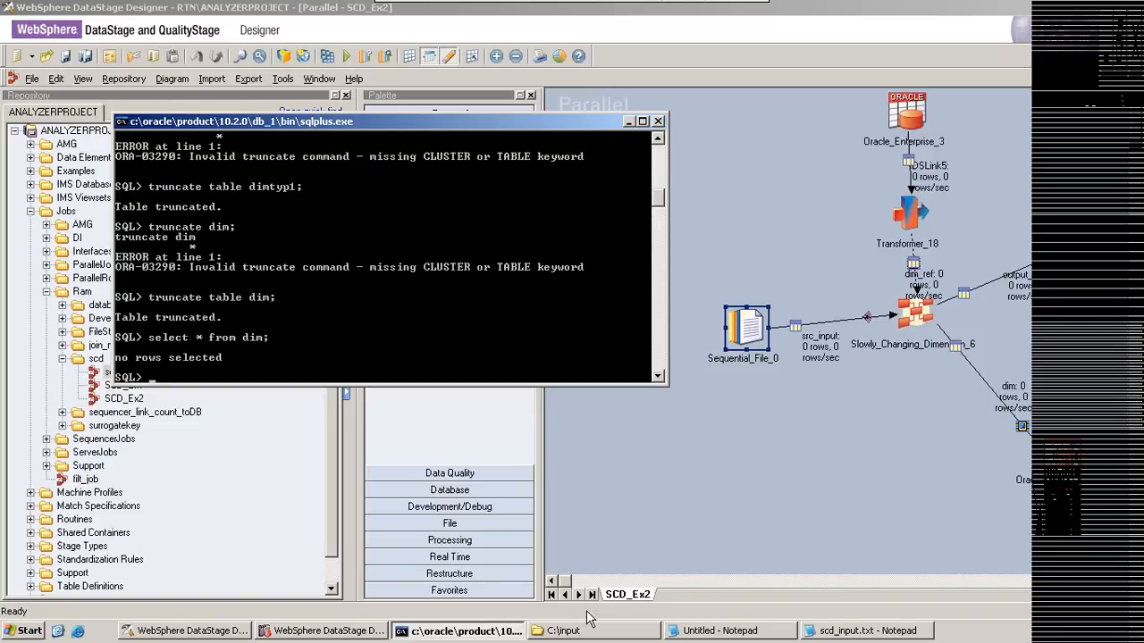
Step: Switch to DataStage Director, find the SCD_Ex2 job in the Ram > scd folder, and open its run log
click(373, 630)
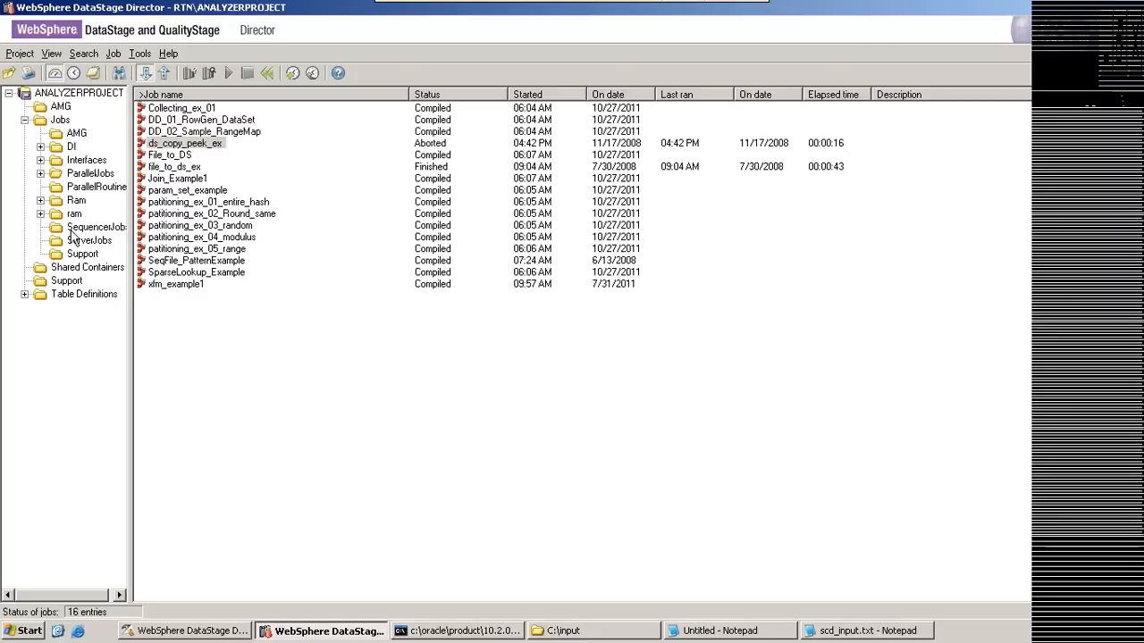
click(41, 214)
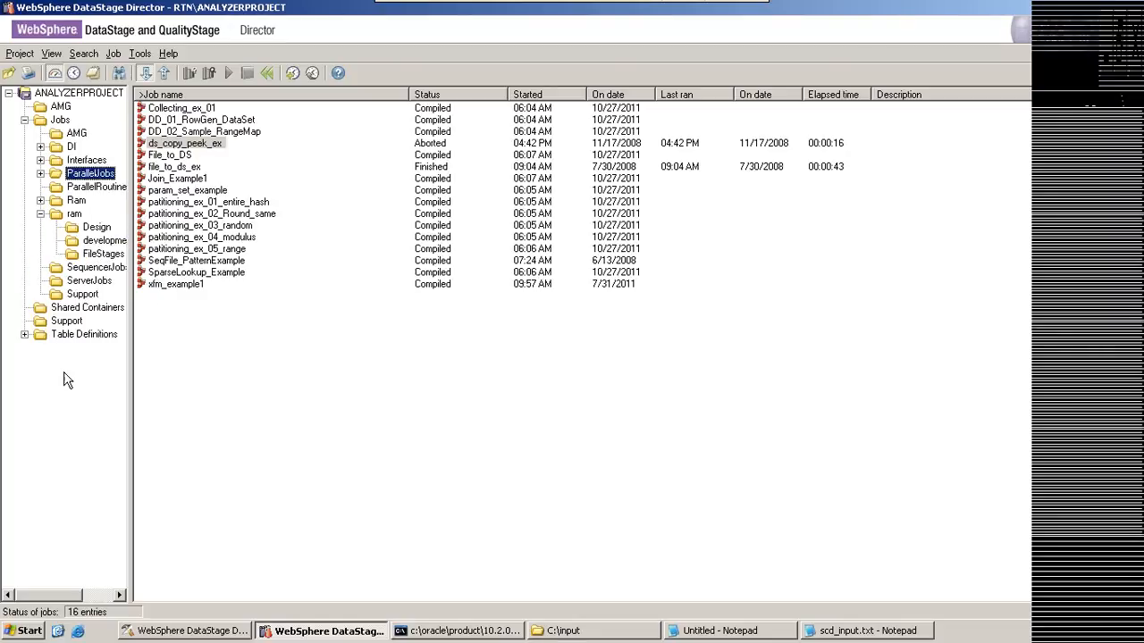
click(41, 201)
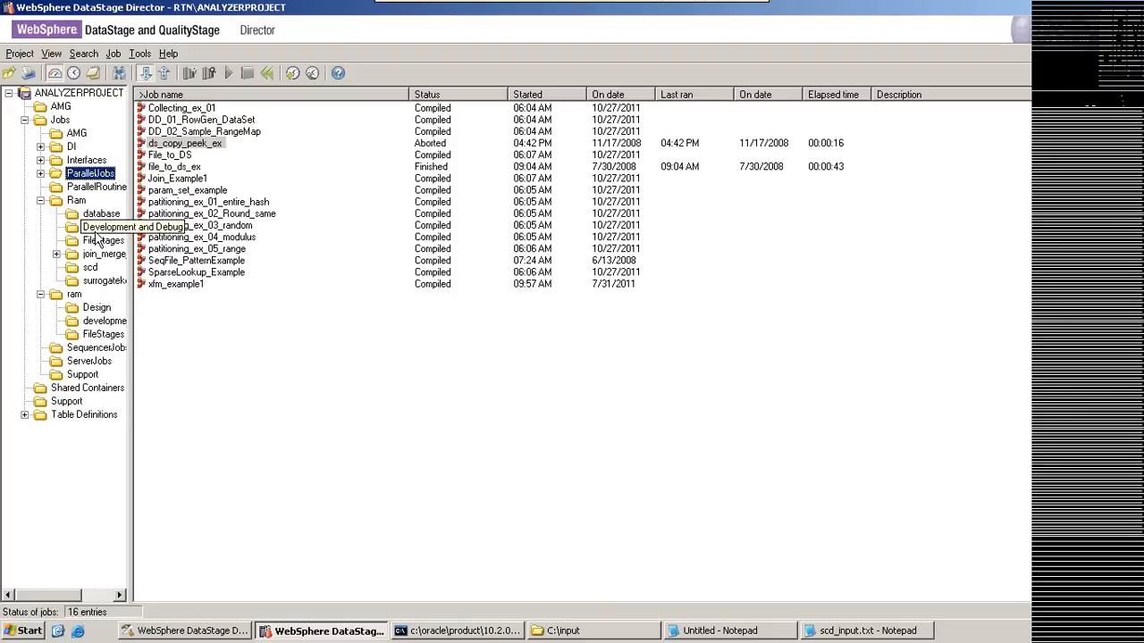
click(87, 268)
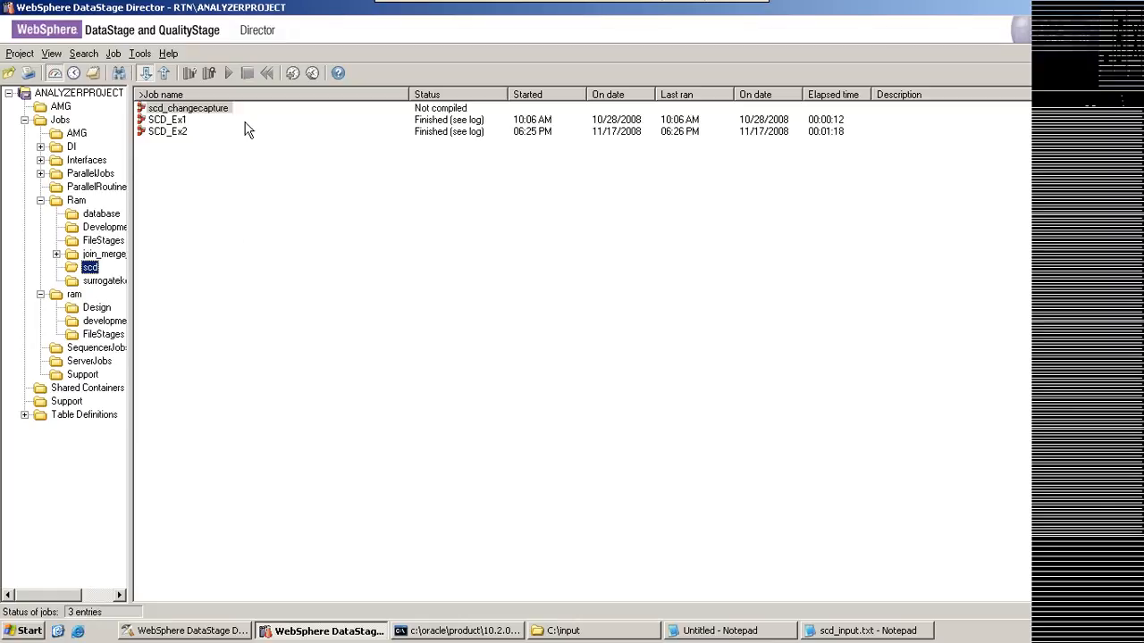
click(174, 132)
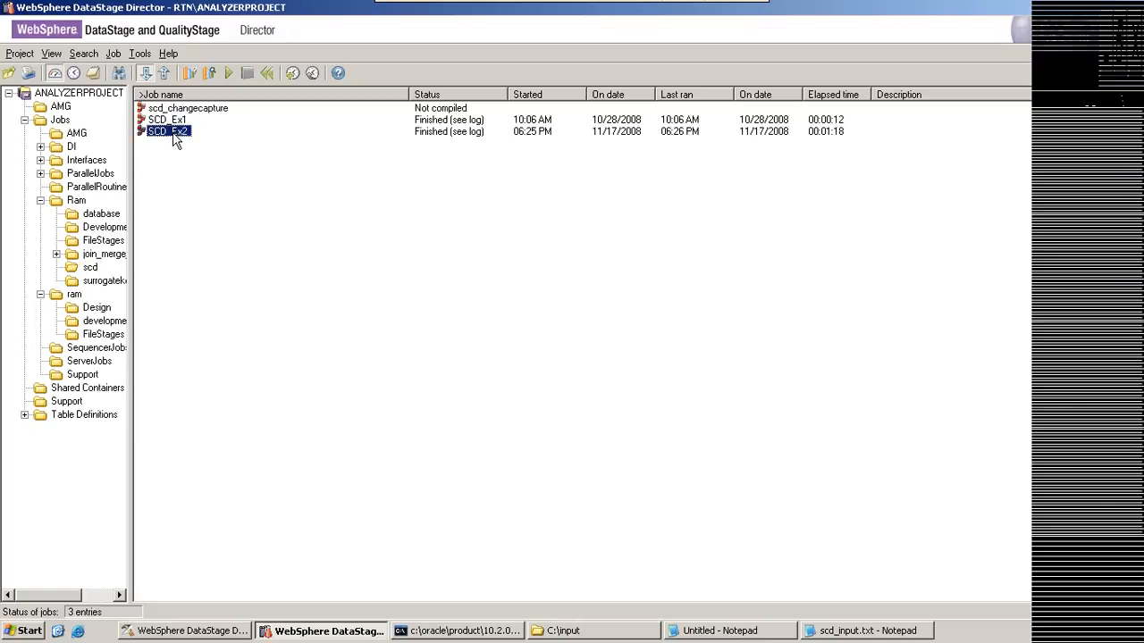
click(93, 72)
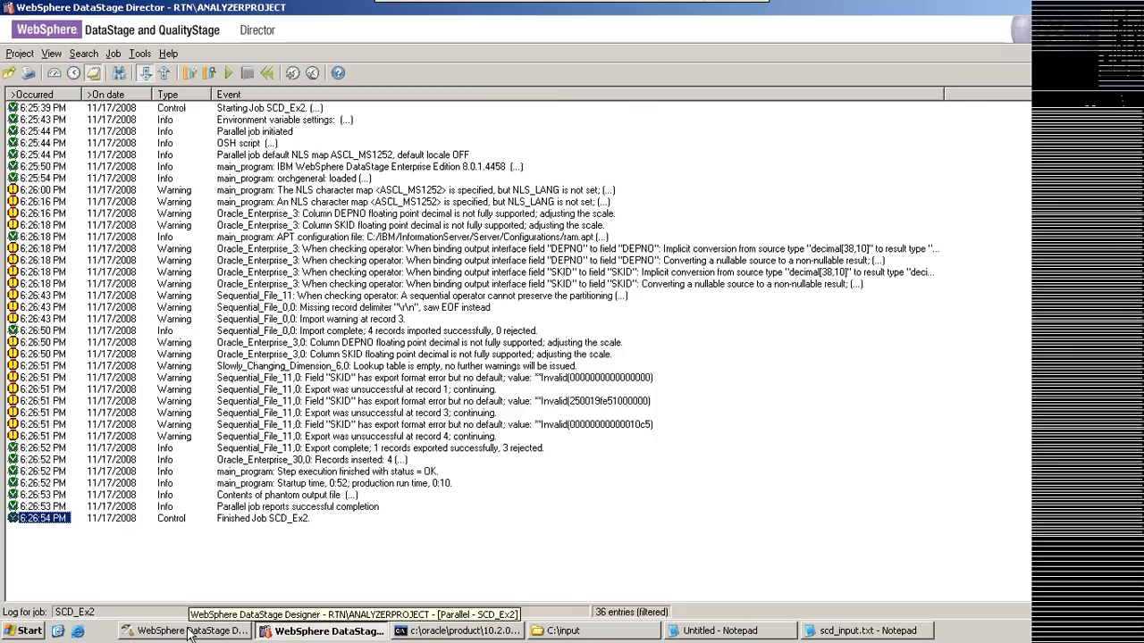
Step: Return to Designer, rerun select * from dim; in SQL*Plus to inspect the loaded rows, and put the SQL*Plus window away
click(189, 635)
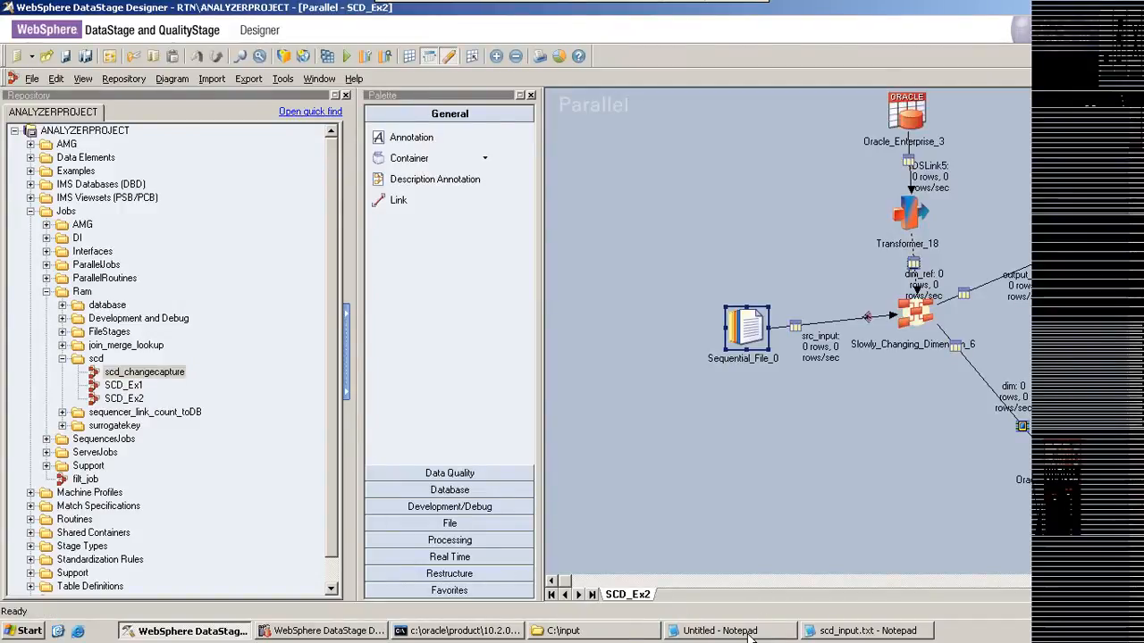
click(719, 634)
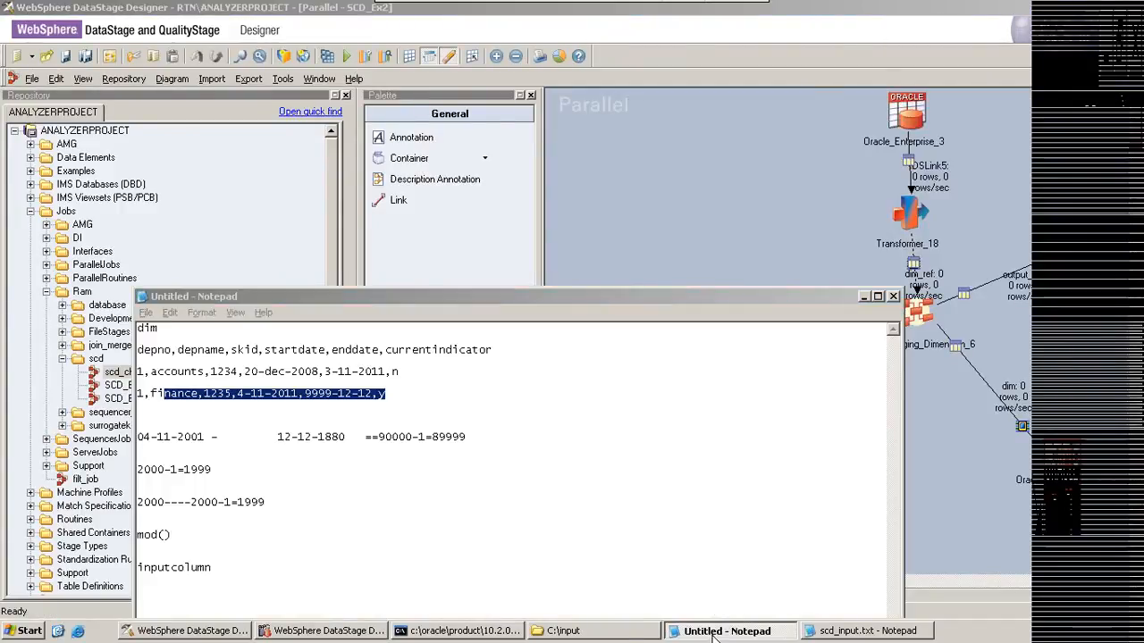
click(715, 634)
click(458, 632)
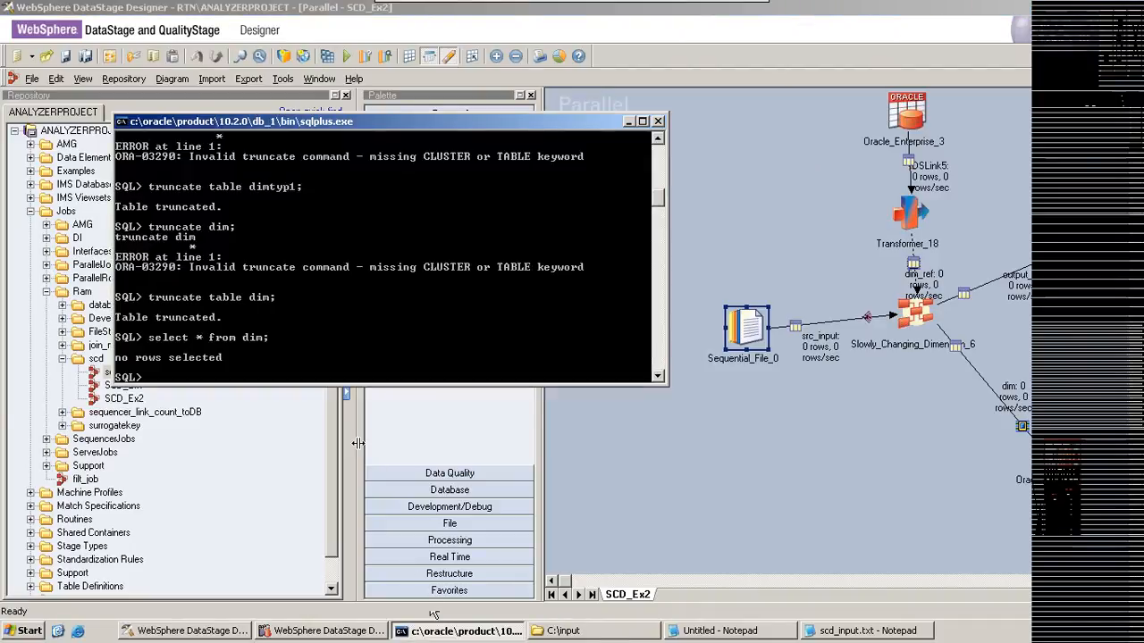
key(Up)
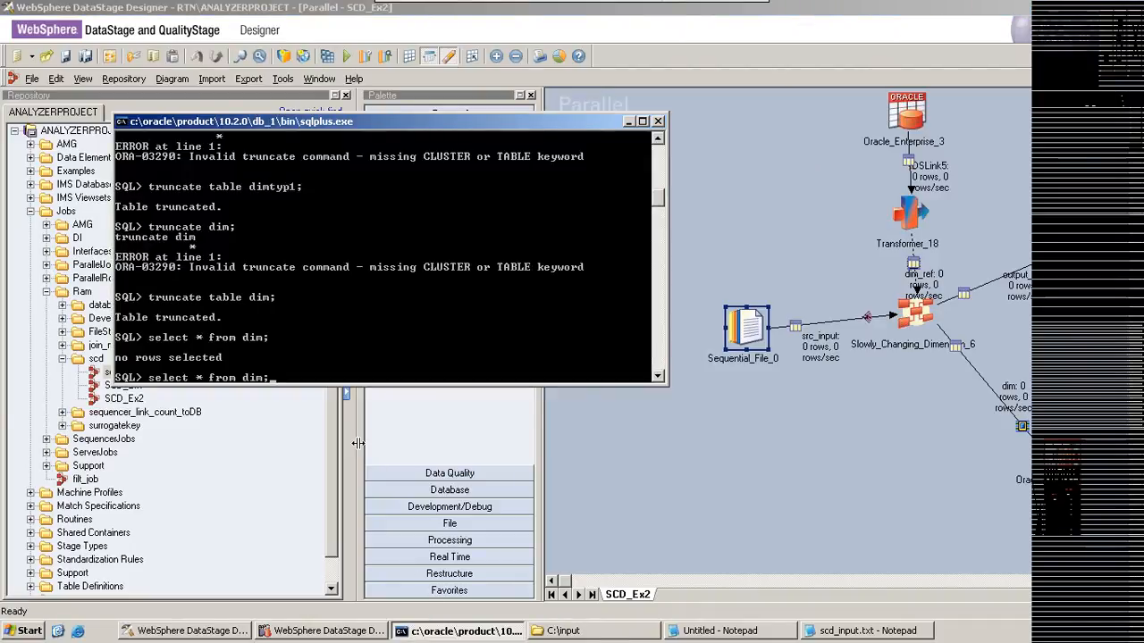
key(Return)
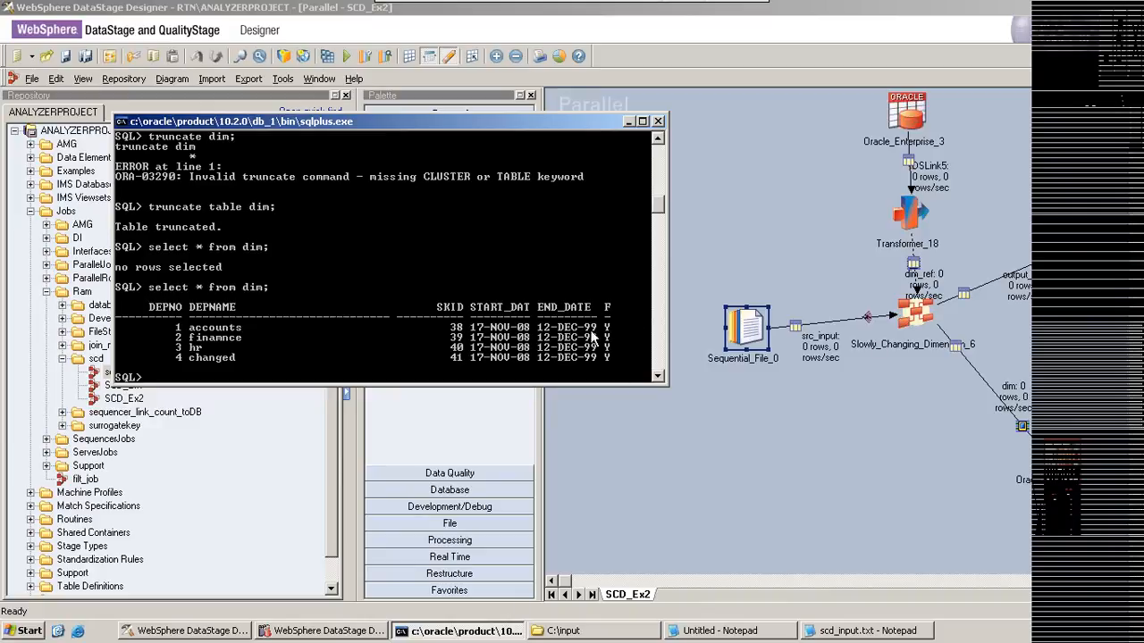
click(629, 122)
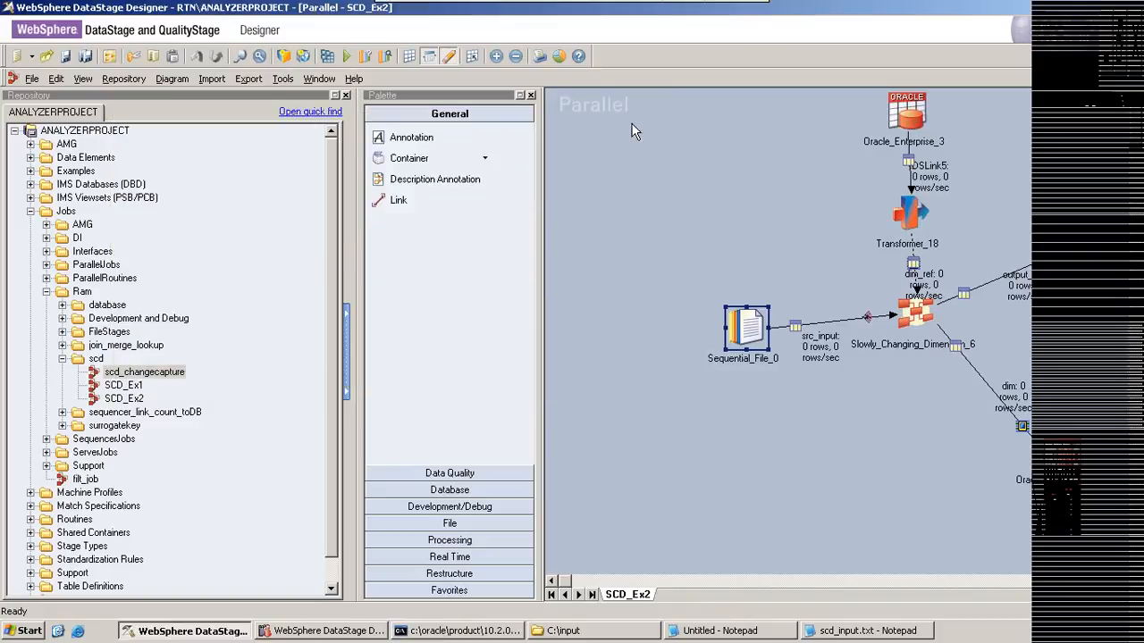
Step: Change department 3's name to hrchanged in scd_input.txt and save the file
click(735, 632)
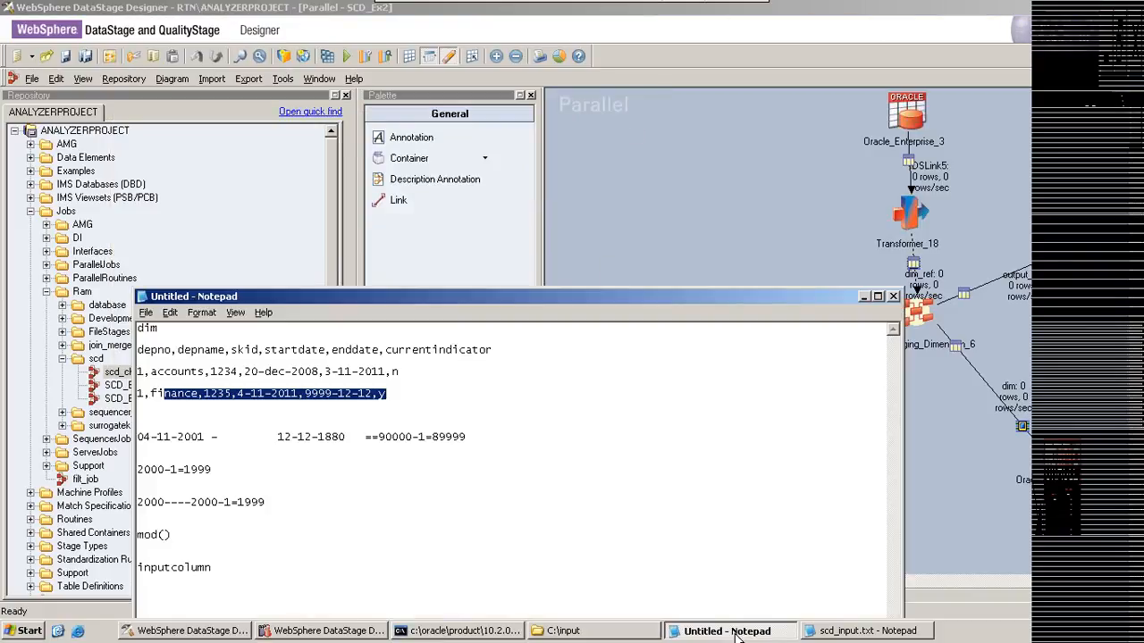
click(862, 631)
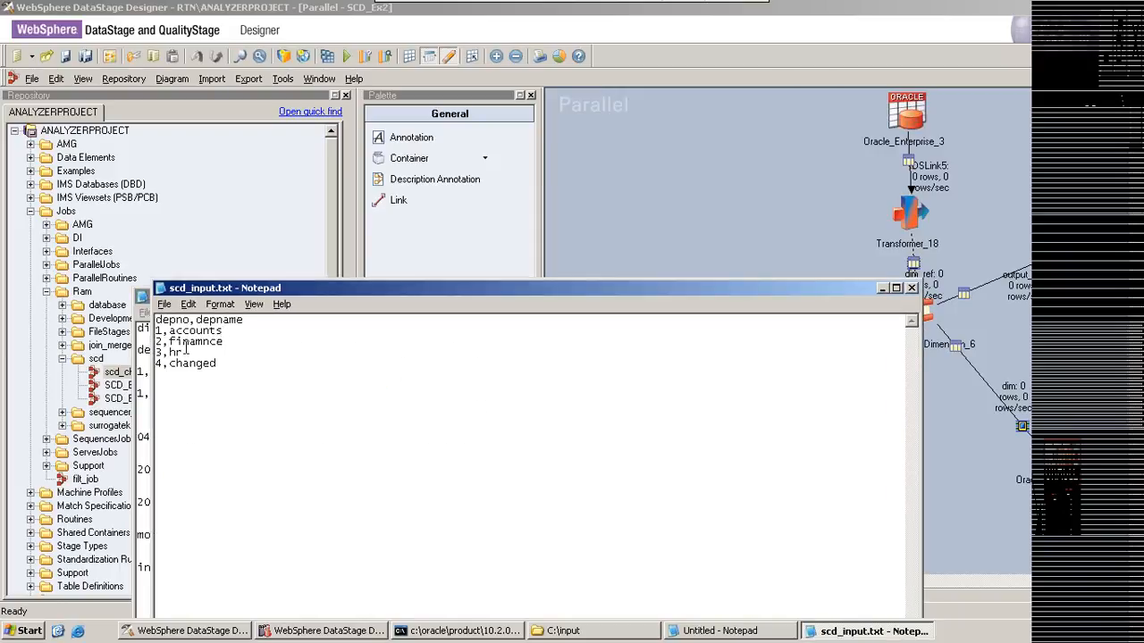
click(184, 352)
text(changed)
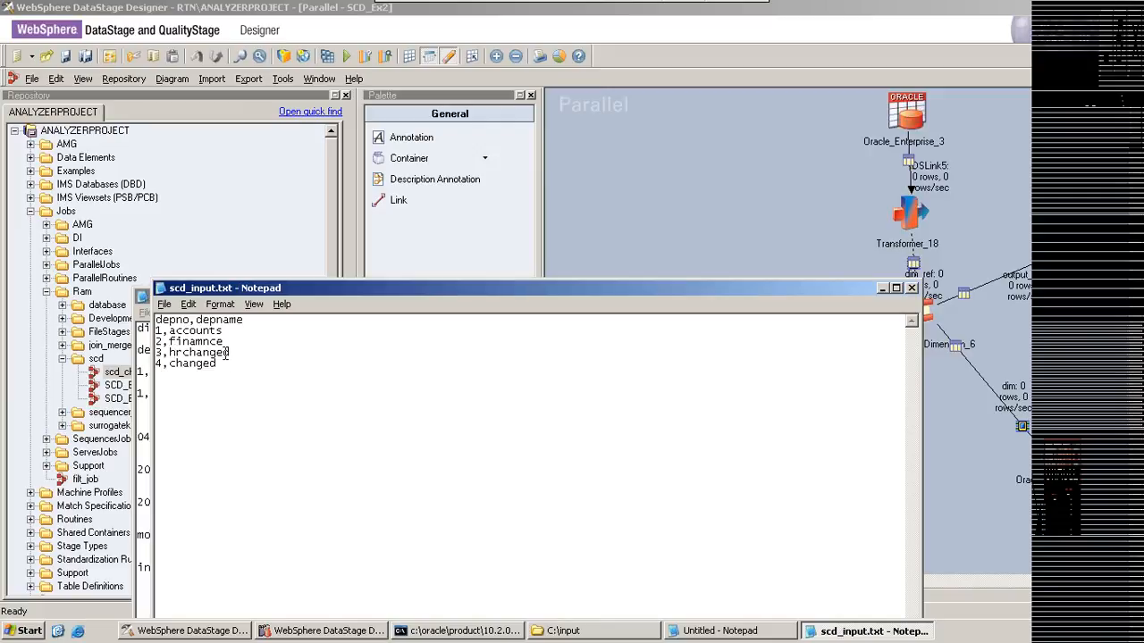
click(164, 304)
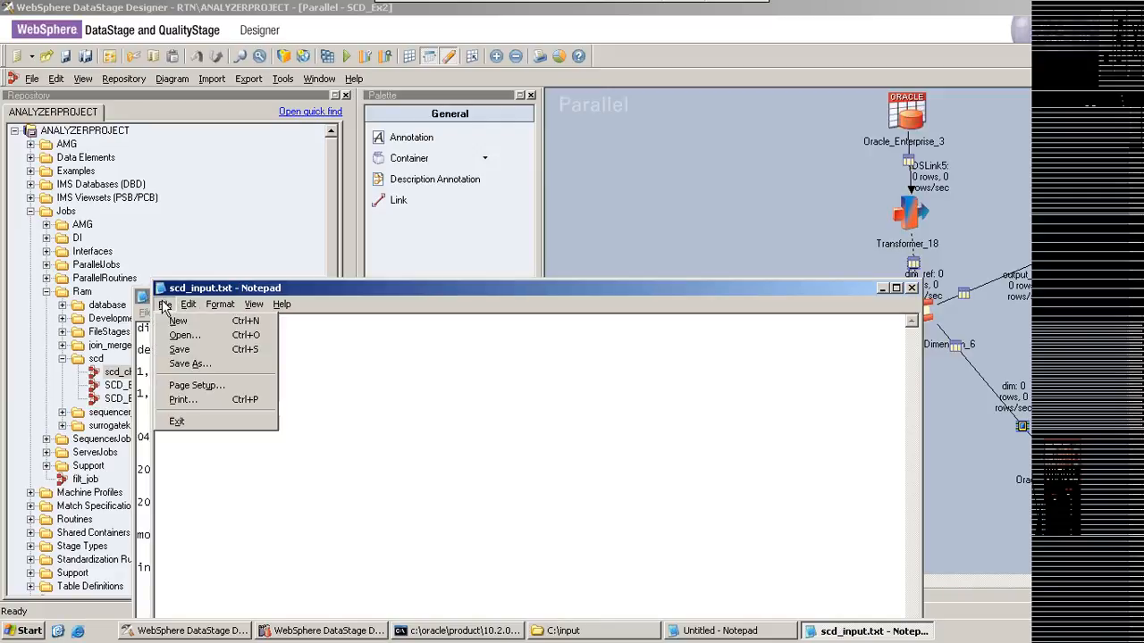
click(182, 353)
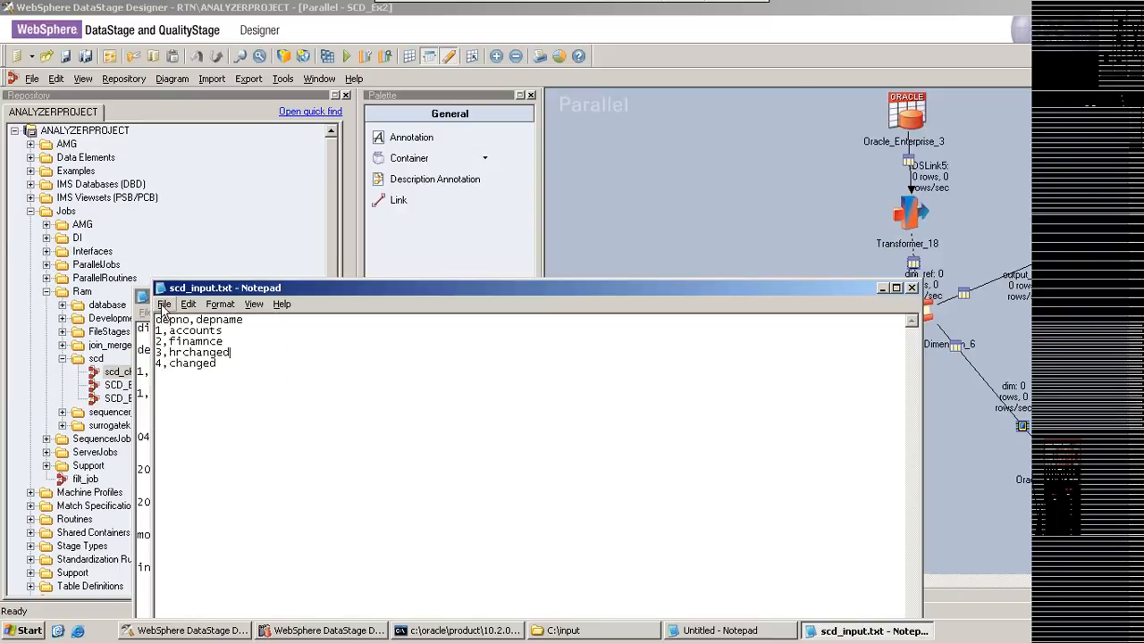
click(165, 304)
click(181, 352)
Step: Highlight the edited department 3 record in scd_input.txt for review, and put both Notepad windows away
drag(223, 342, 155, 328)
drag(229, 352, 179, 350)
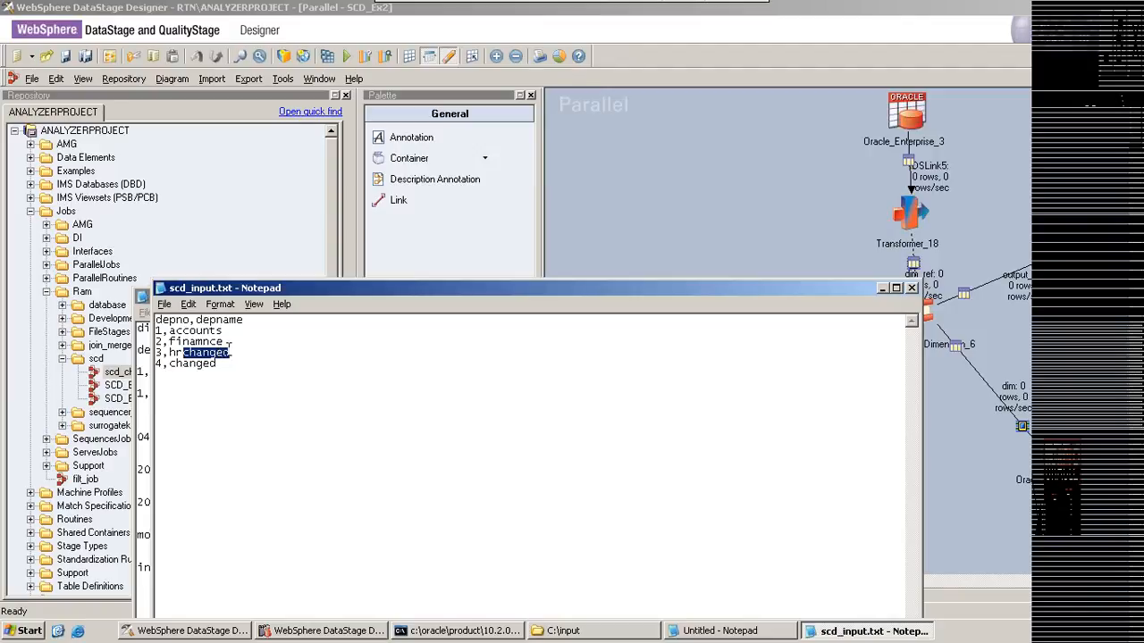
click(232, 352)
drag(157, 354, 232, 355)
click(881, 288)
click(863, 296)
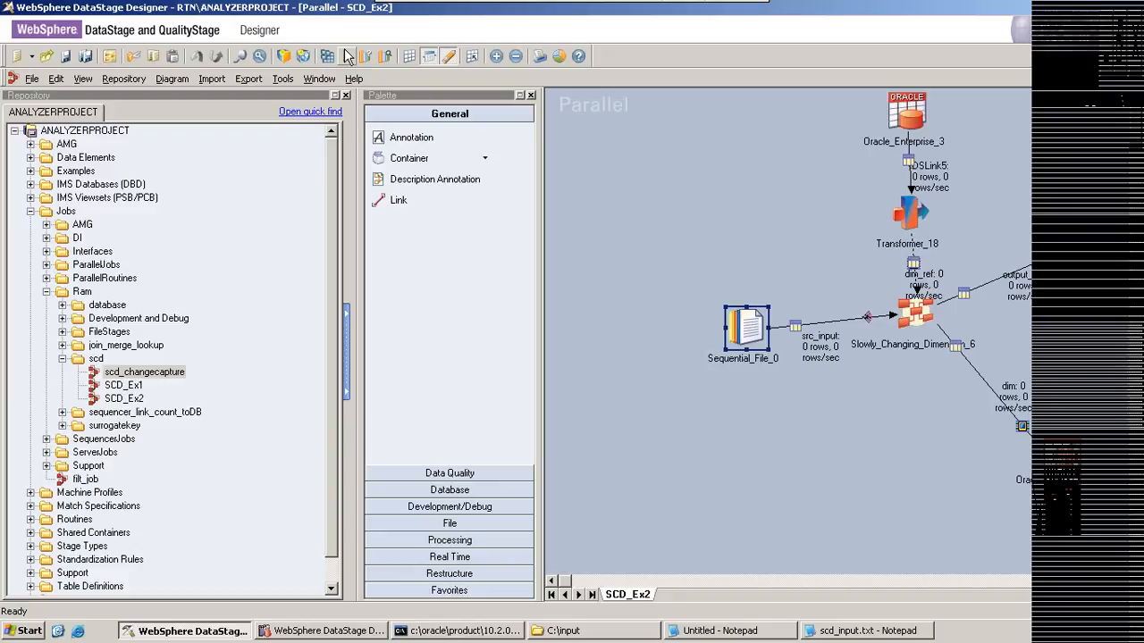
Step: Close the existing SQL*Plus session and launch sqlplus again through the Windows Run dialog
click(458, 631)
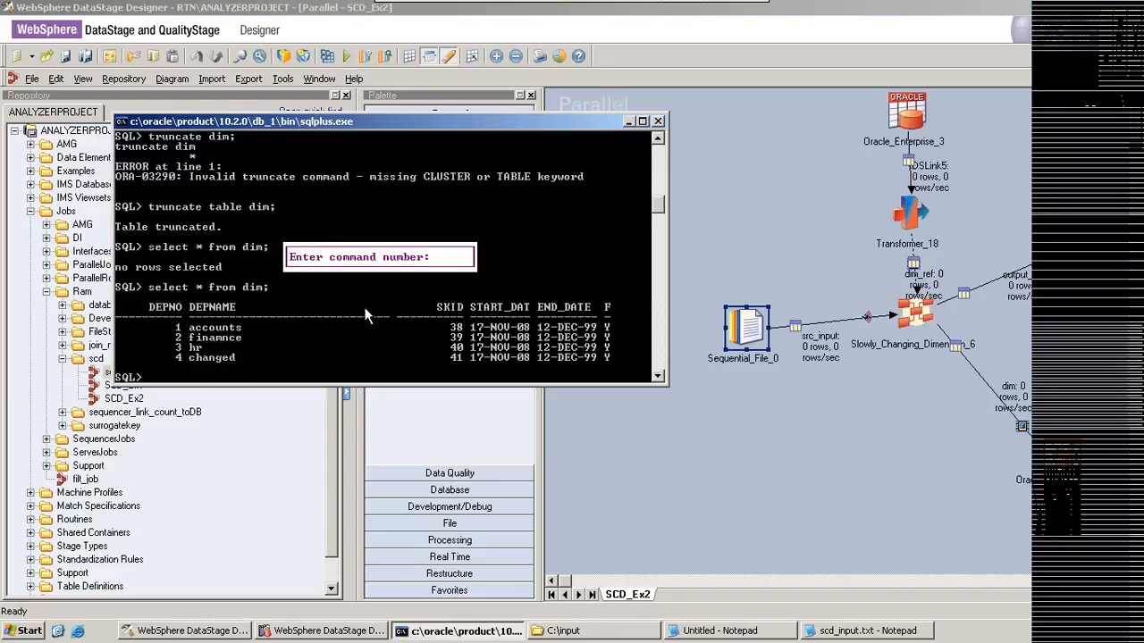
click(658, 120)
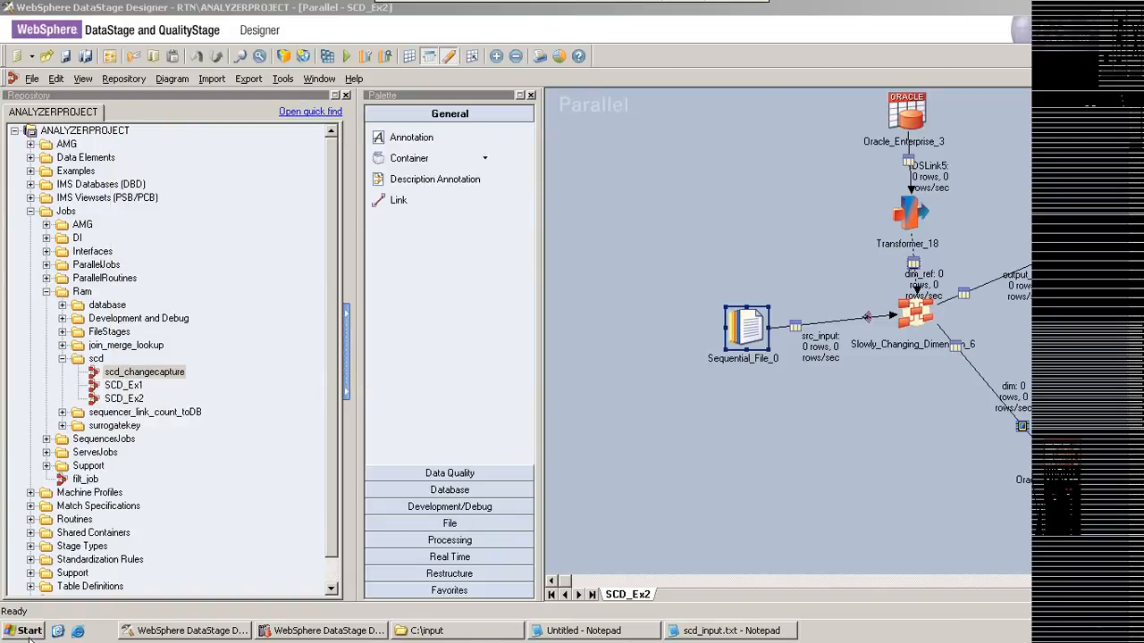
click(29, 630)
click(71, 500)
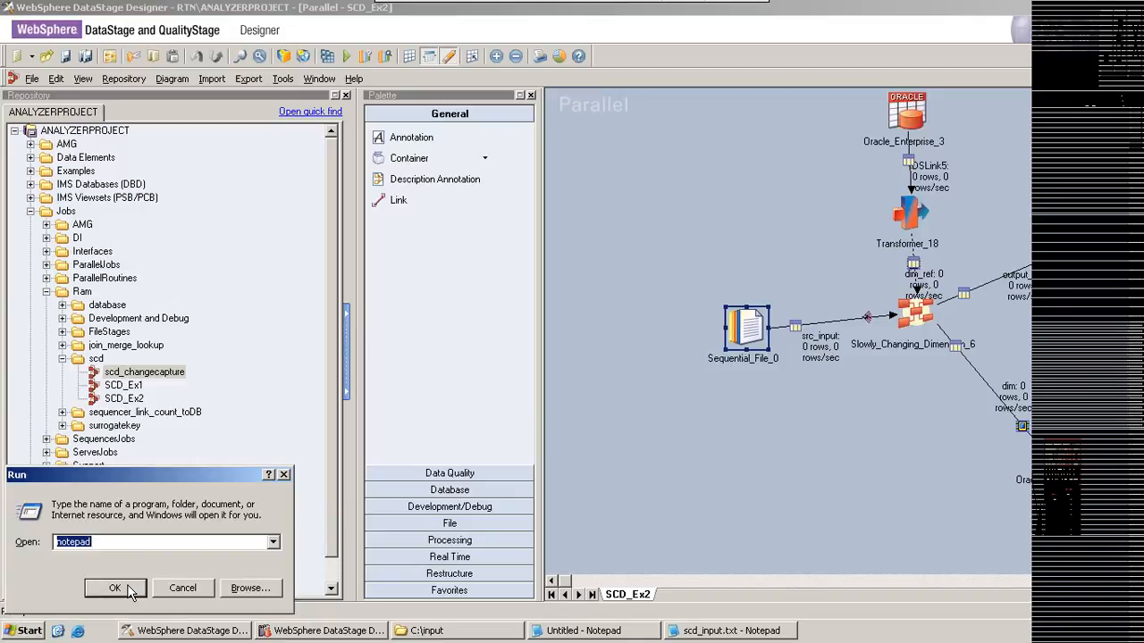
text(sql)
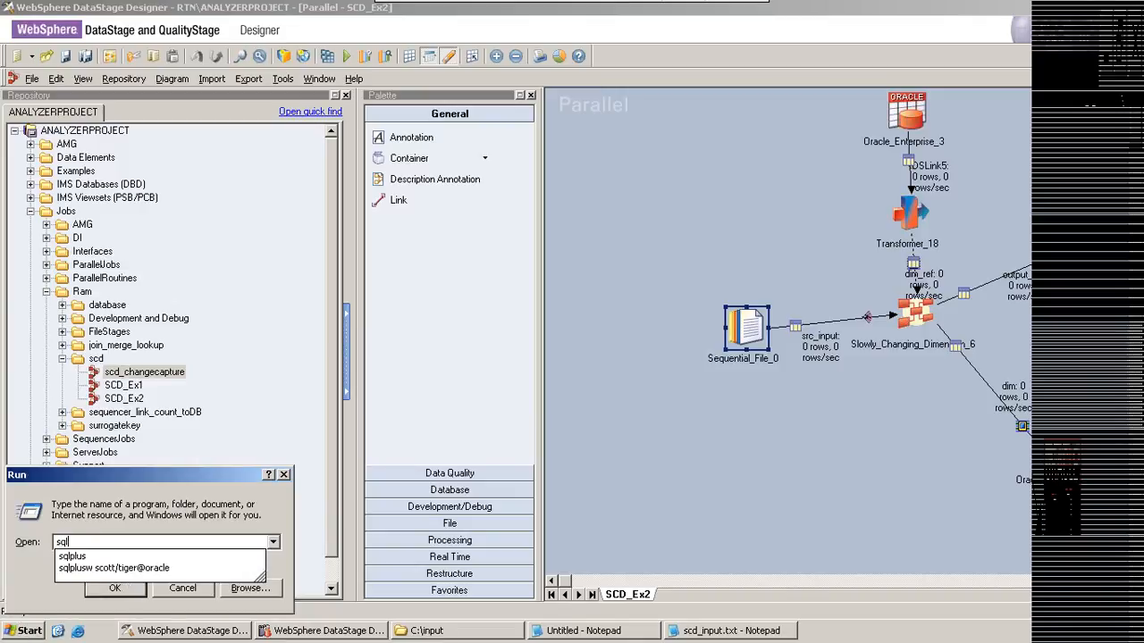
key(Down)
key(Return)
Step: Log in to the new SQL*Plus session with the database user name and password
text(s)
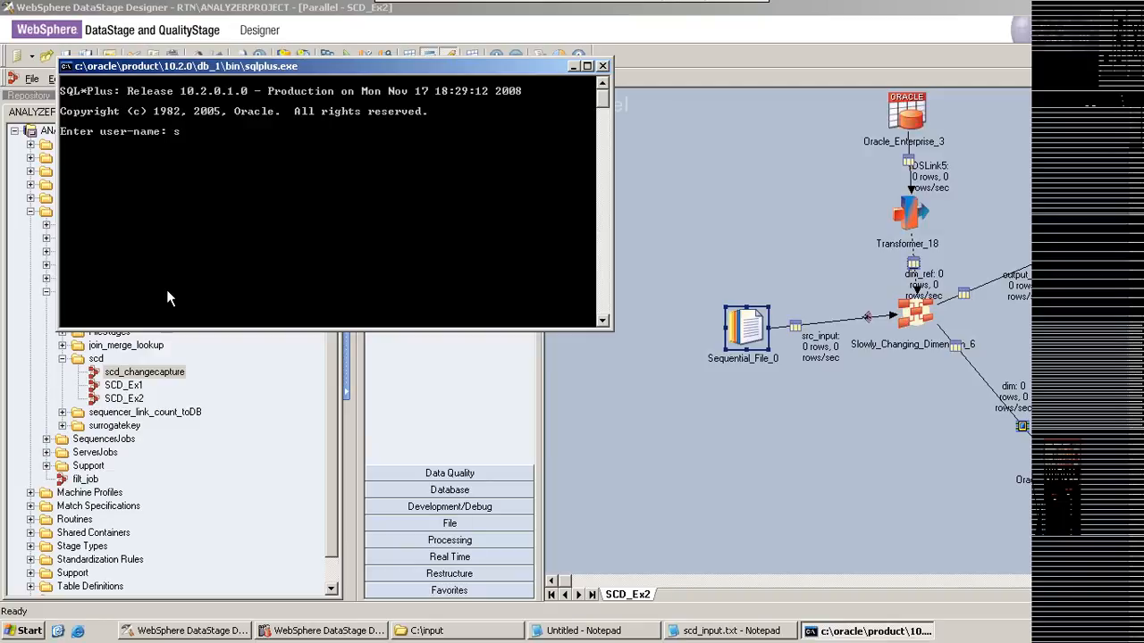
text(cott)
key(Return)
Step: Query the dim table with select * from dim; in the new session, and put the SQL*Plus window away
key(Return)
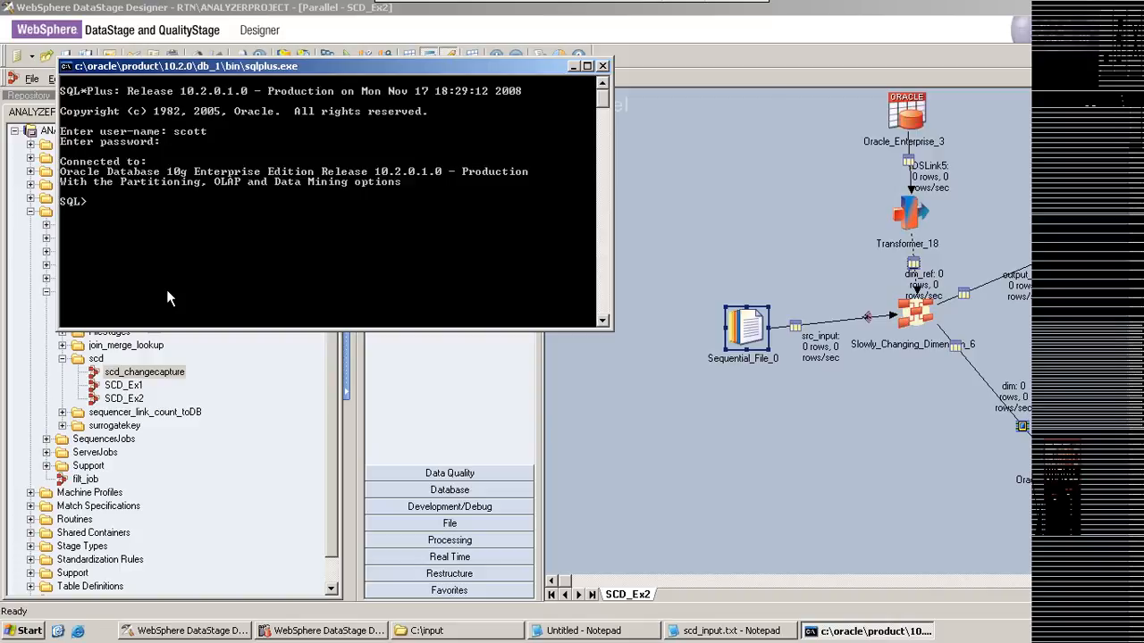
text(select * from dim;)
key(Return)
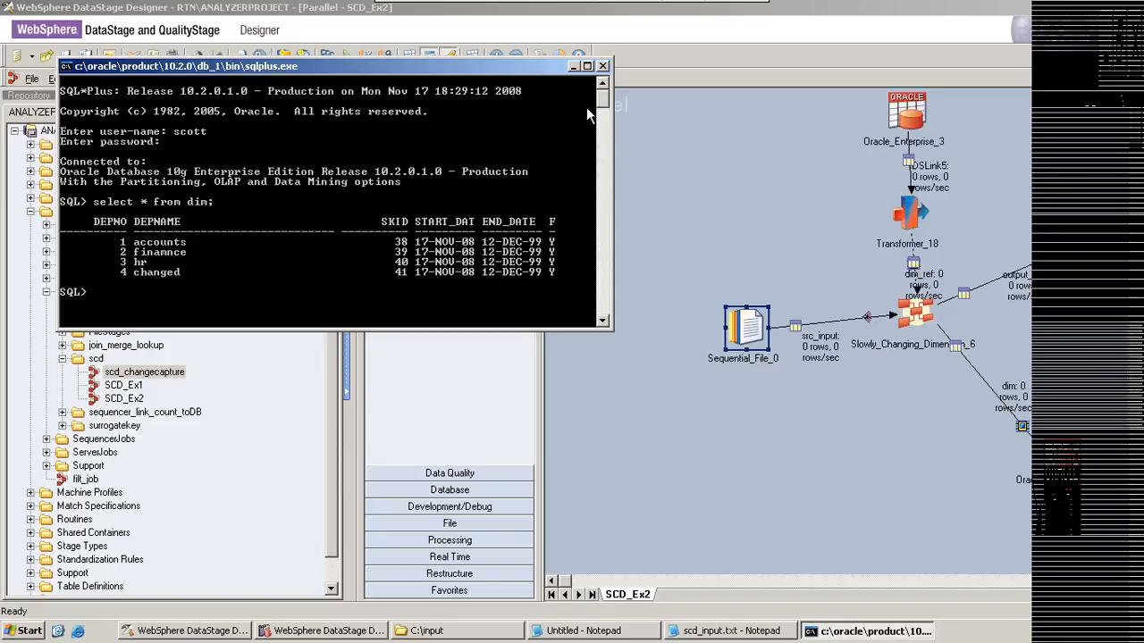
click(572, 67)
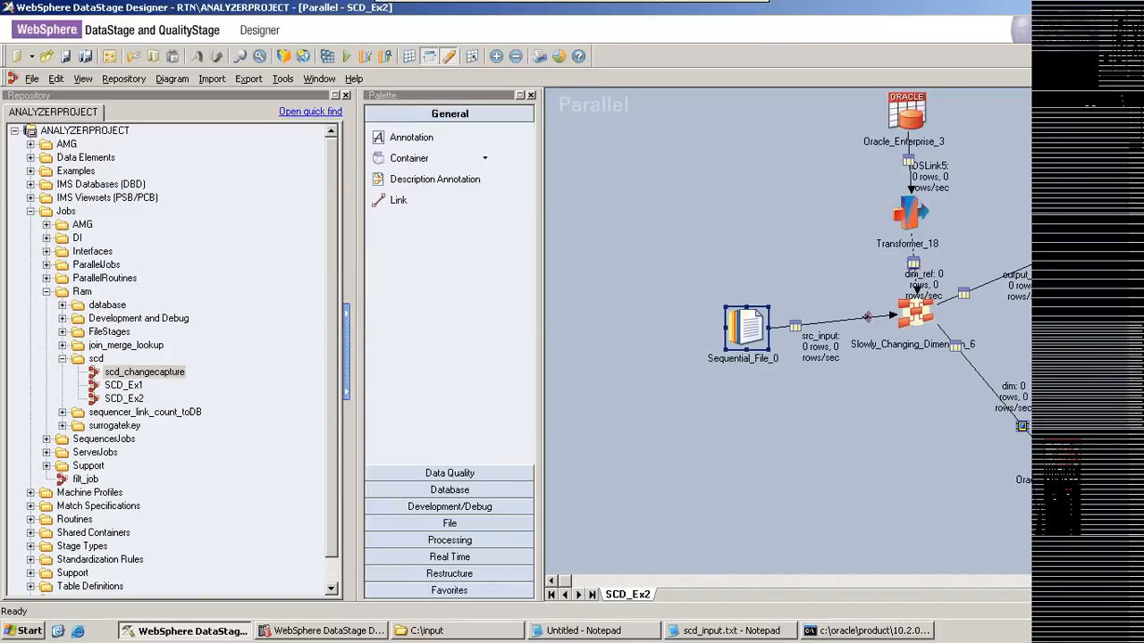
Step: Glance at the dim rows once more, and run SCD_Ex2 in Designer with the pre-defined ram_config parameters
click(854, 635)
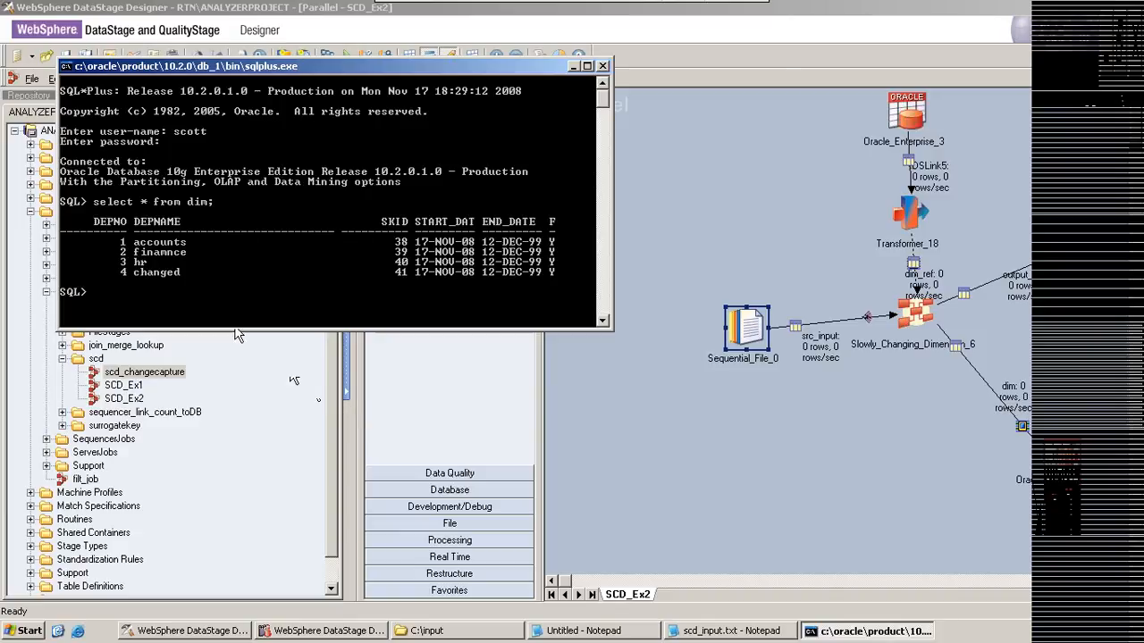
click(574, 67)
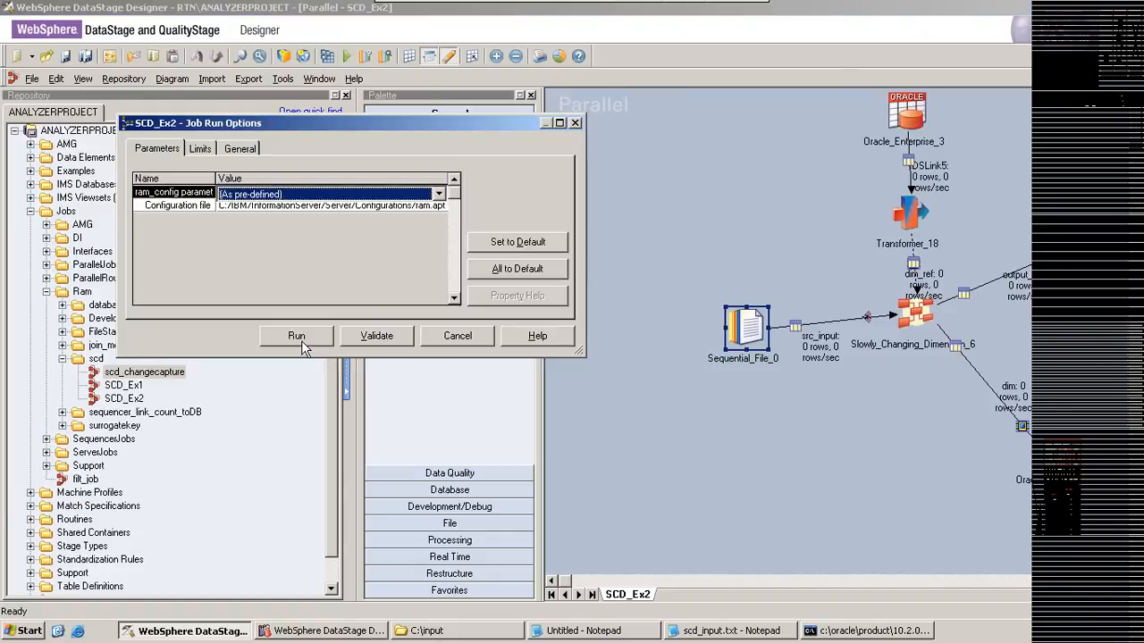
click(298, 337)
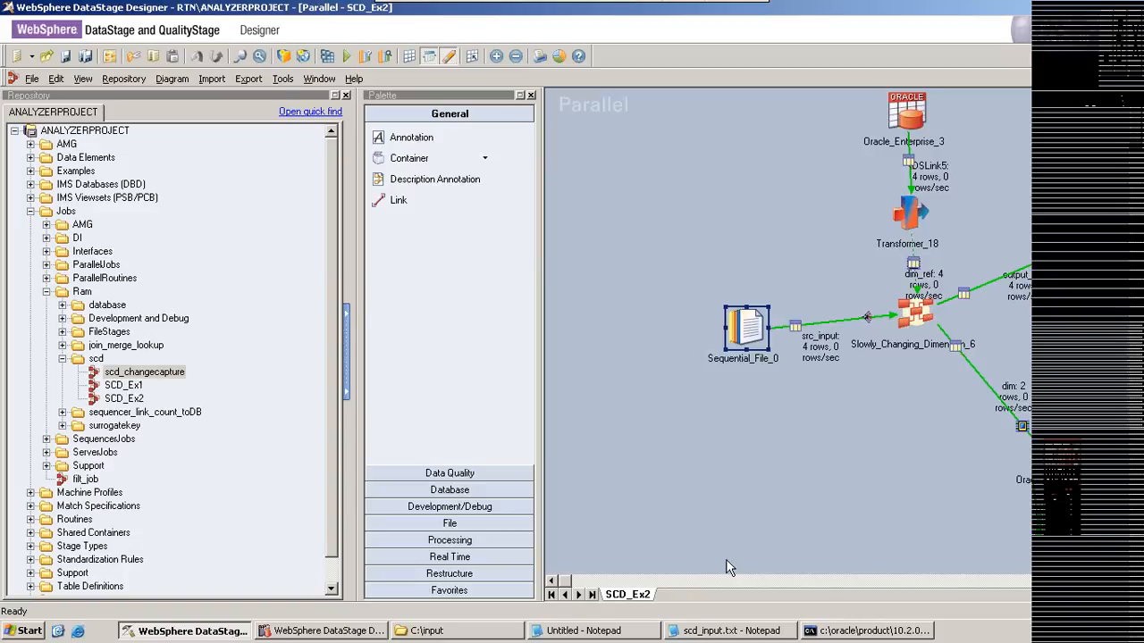
Step: Repeat select * from dim; in SQL*Plus to compare the dimension rows after the second job run, and put the window away
click(824, 632)
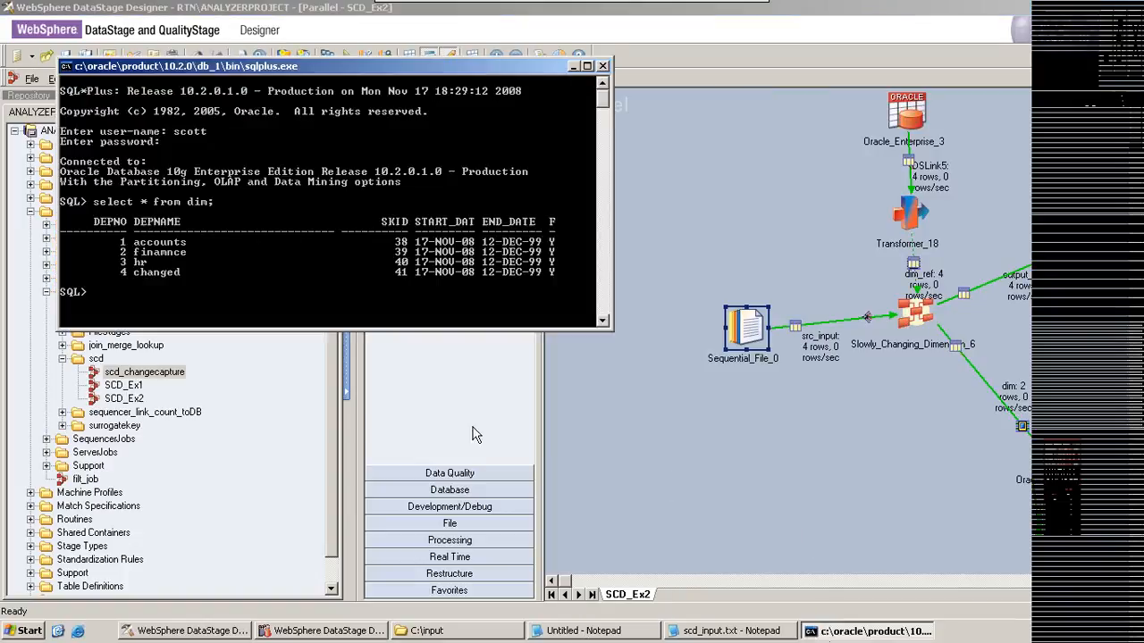
key(Up)
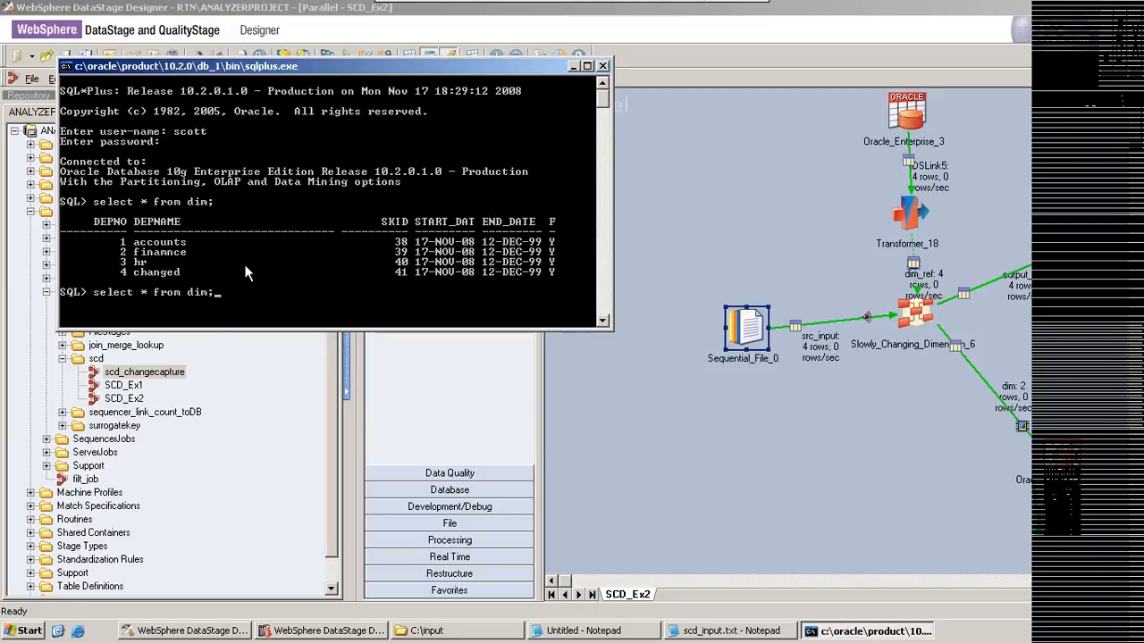
key(Return)
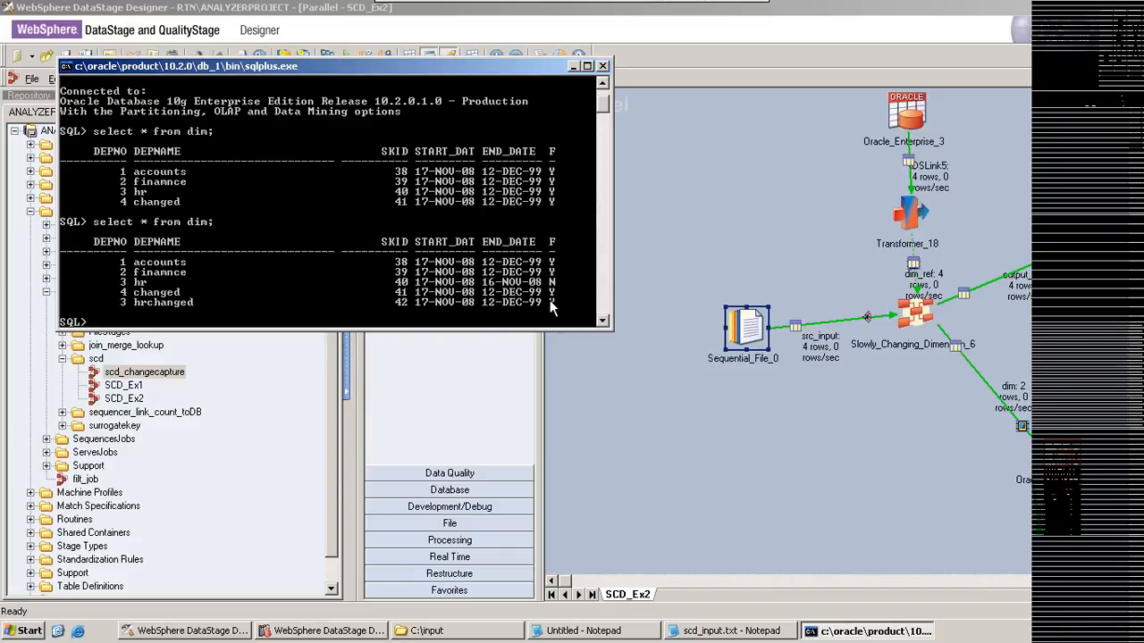
click(571, 67)
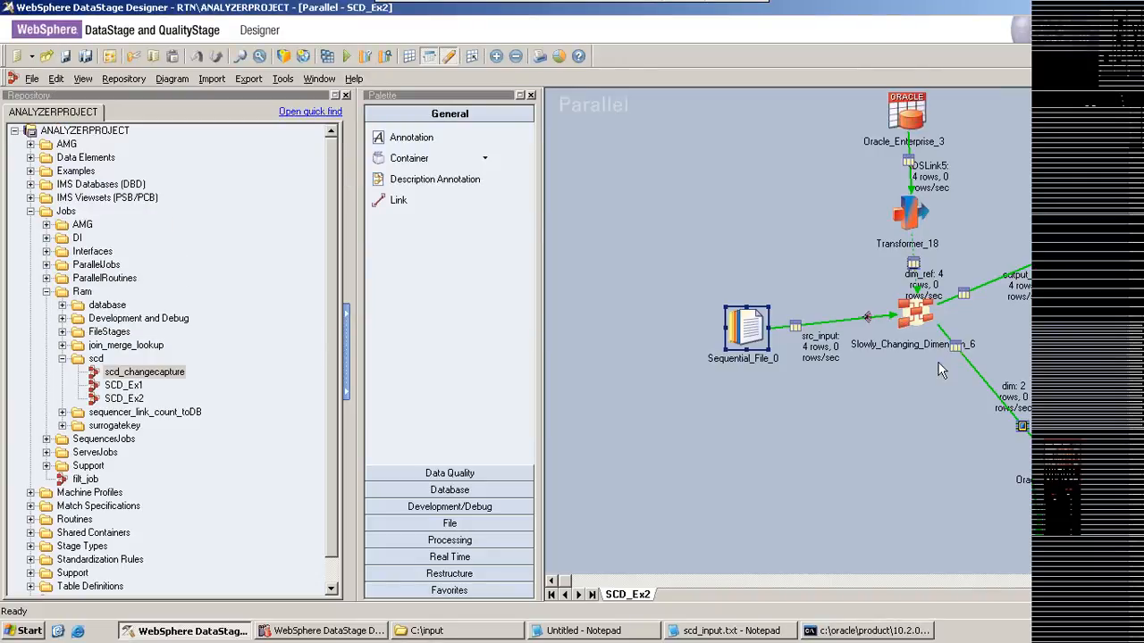
Step: Open the Slowly_Changing_Dimension_6 stage and set the purpose of DEPNAME in the dim_ref lookup to Type 1
double_click(911, 313)
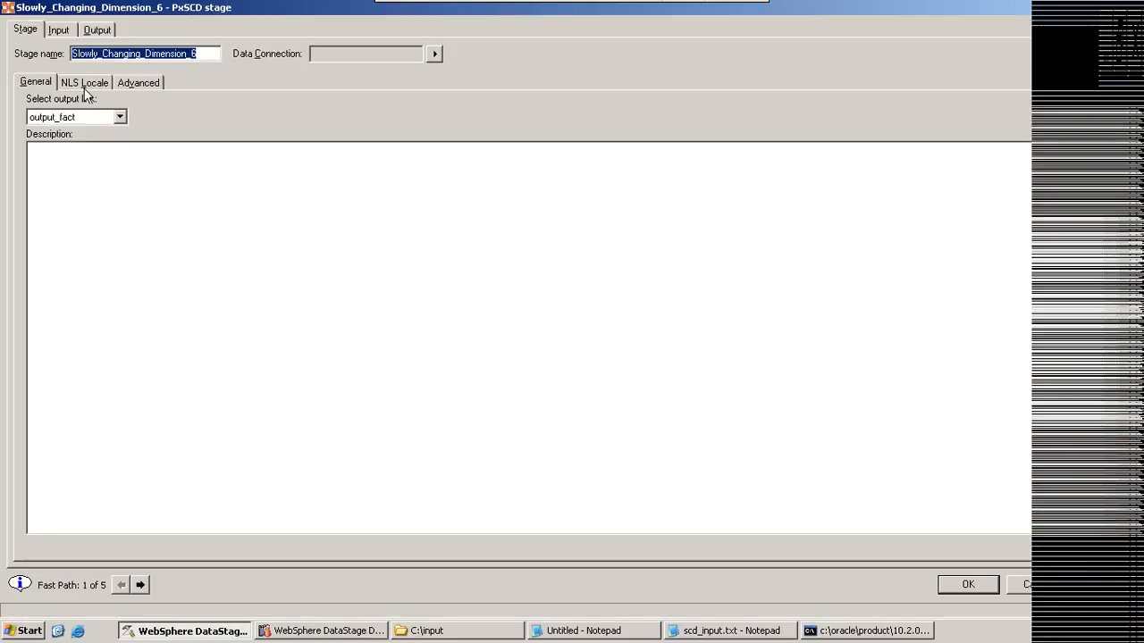
click(140, 585)
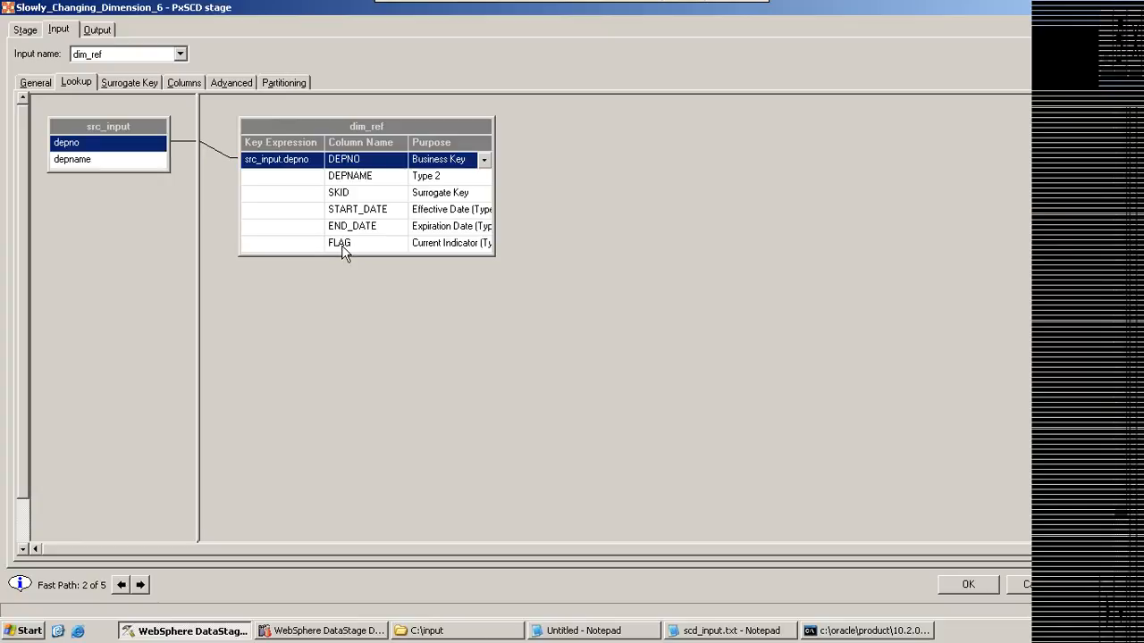
click(479, 177)
click(484, 176)
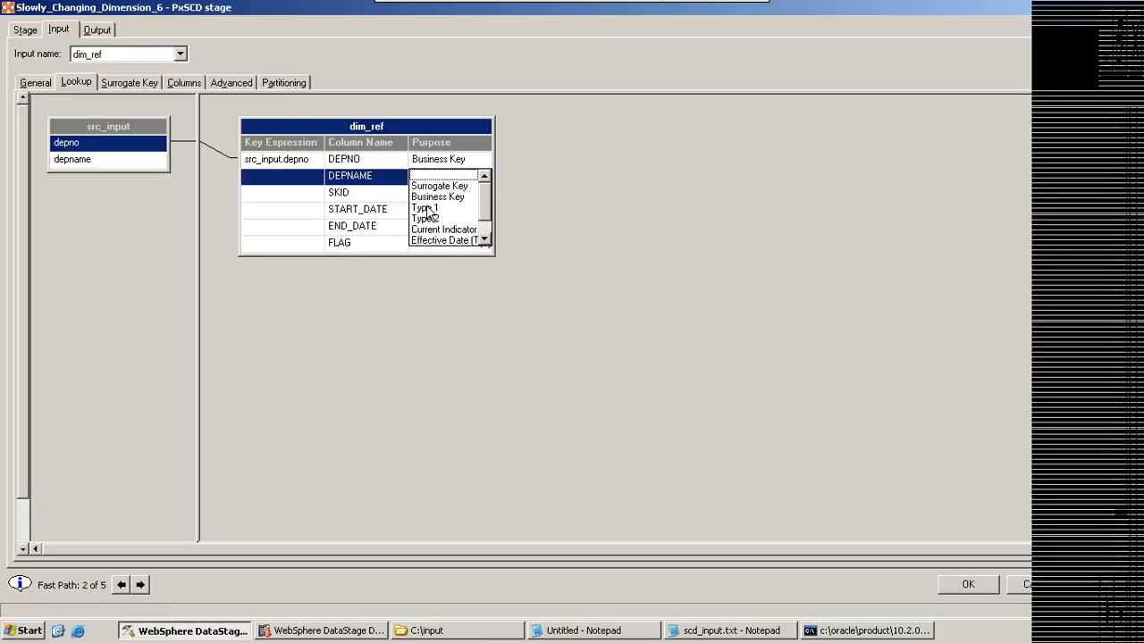
click(425, 208)
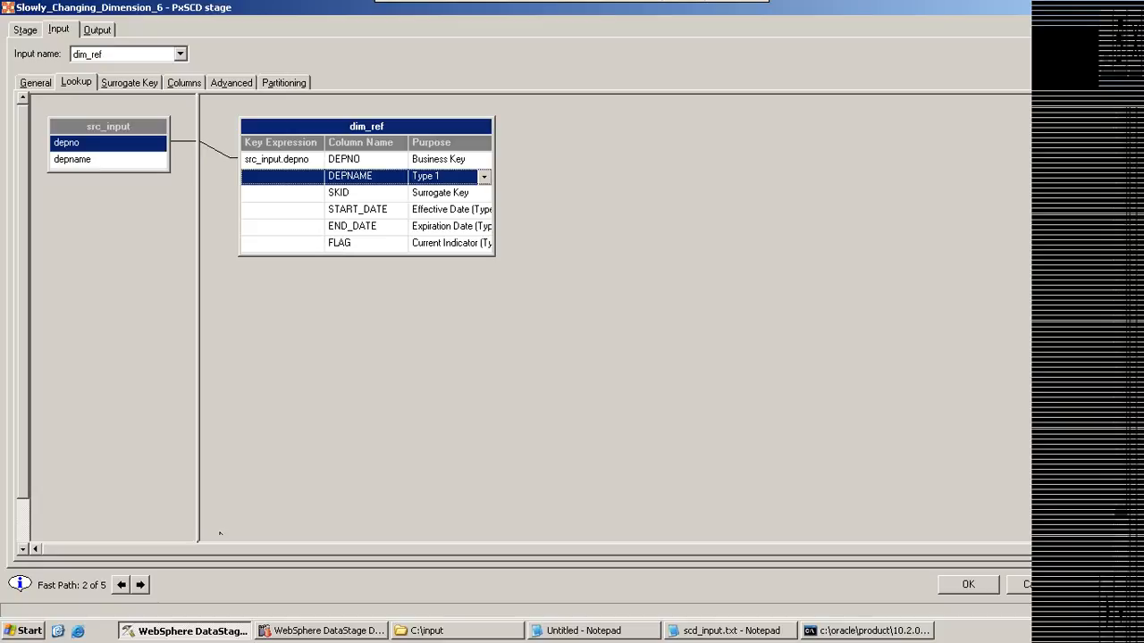
Step: Review the stage's surrogate key and dim update settings, and close the stage editor
click(141, 584)
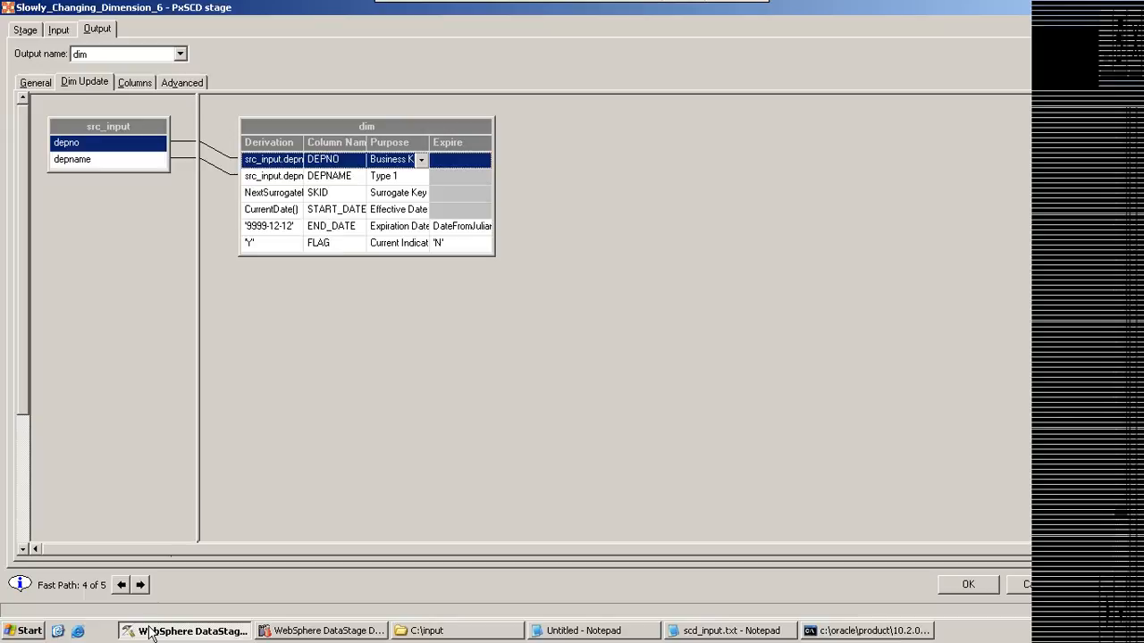
click(122, 585)
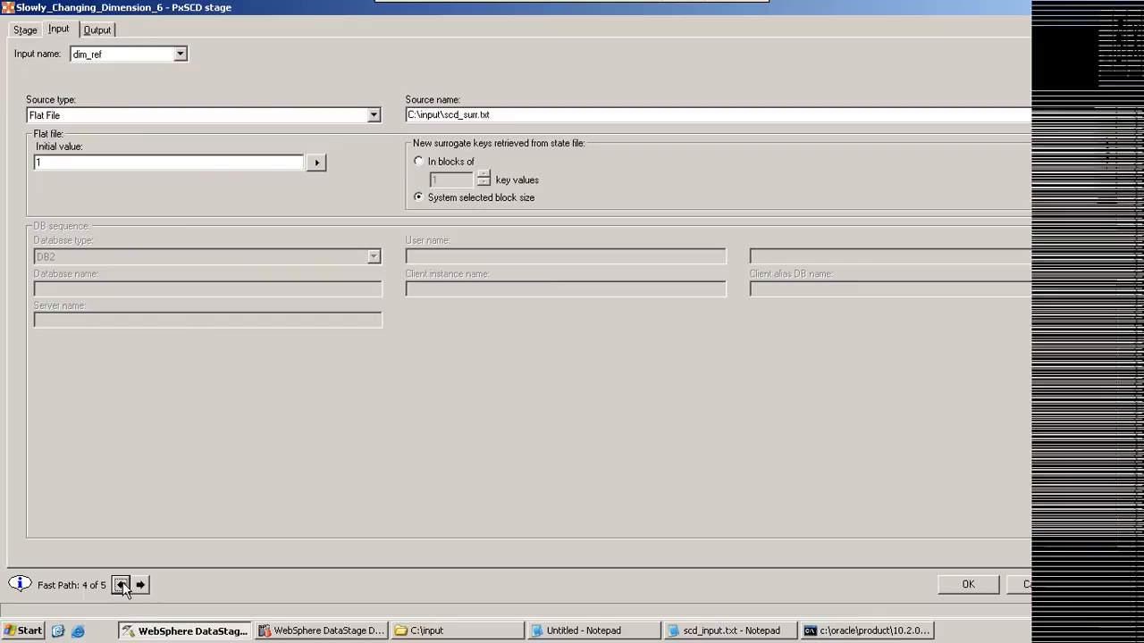
click(123, 586)
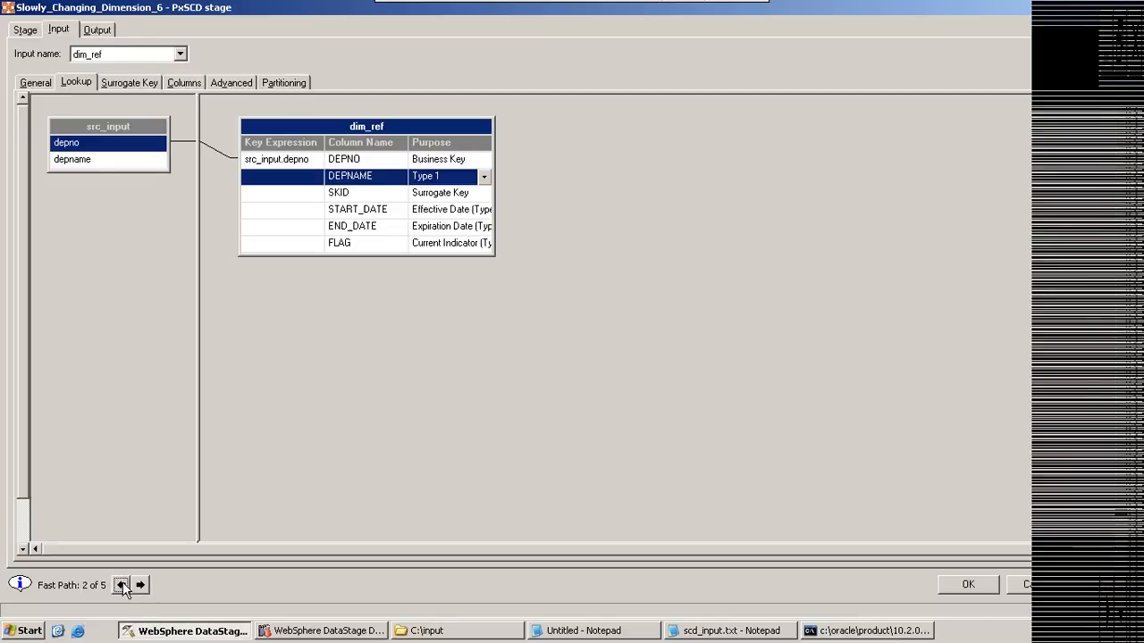
click(122, 585)
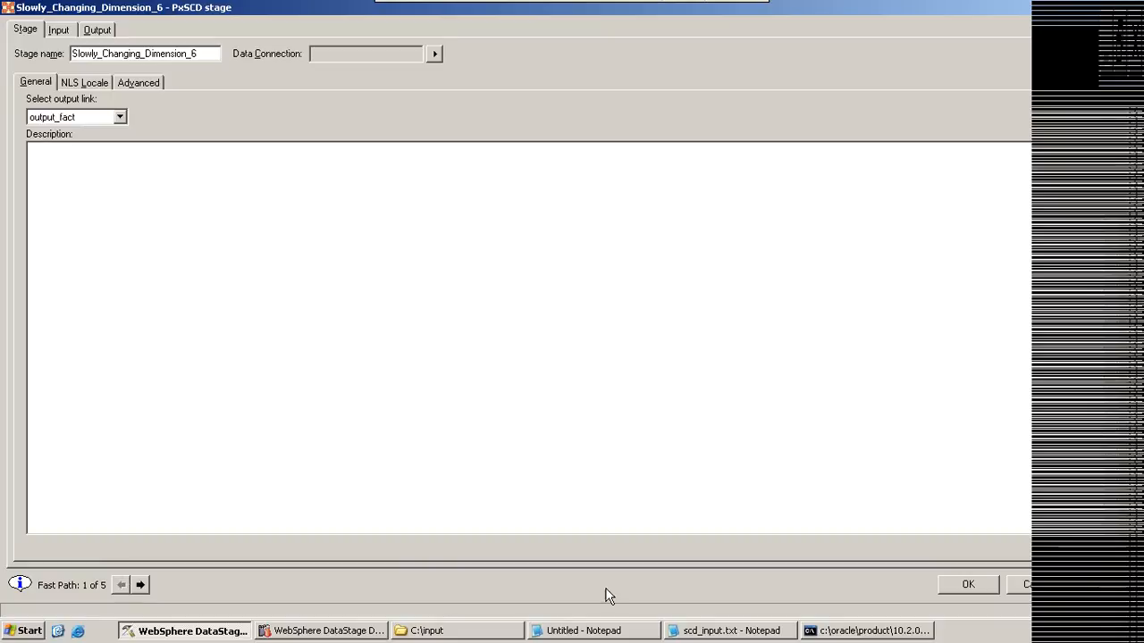
key(Return)
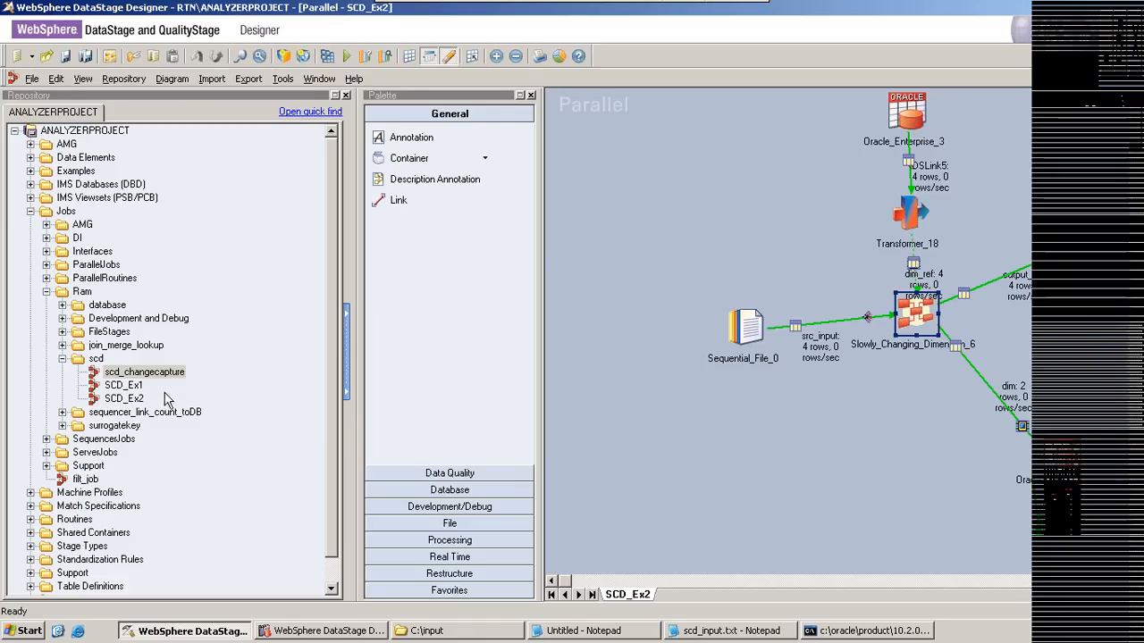
Step: Select agg_ex_calc under ParallelJobs/agg_sort_remdup in the repository, and close the open SCD_Ex2 and SCD_Ex1 jobs
click(62, 359)
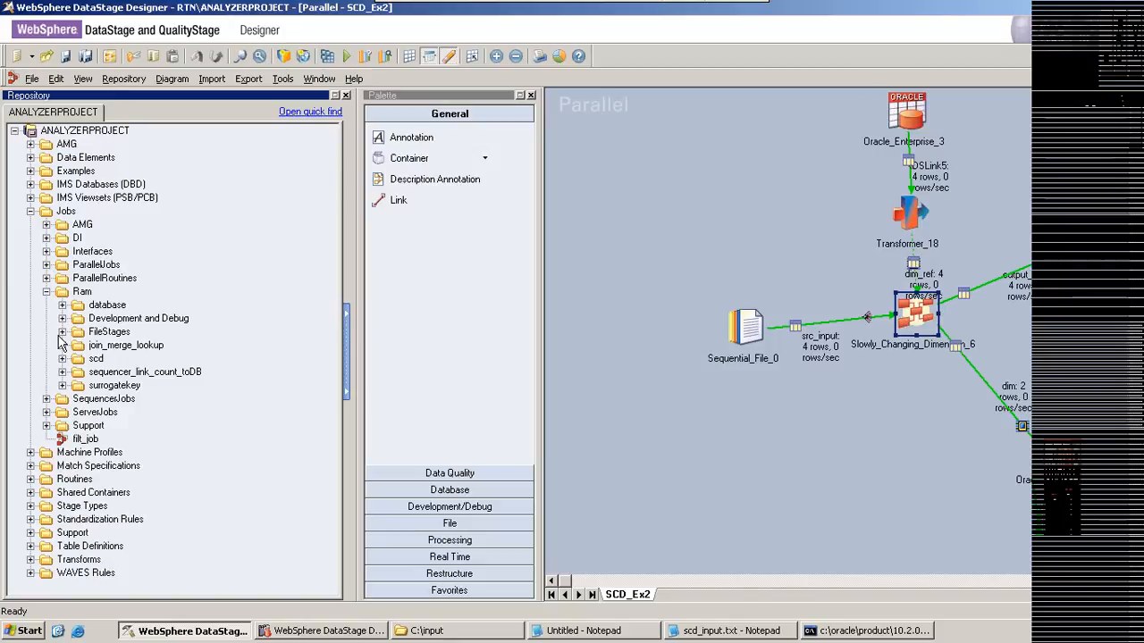
click(47, 292)
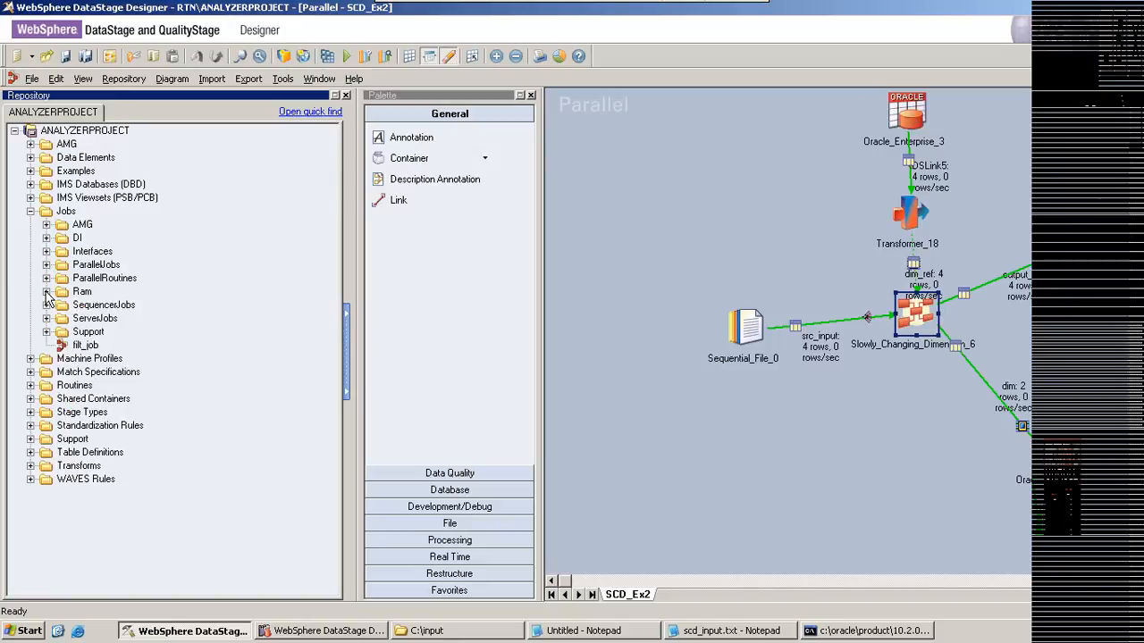
click(46, 265)
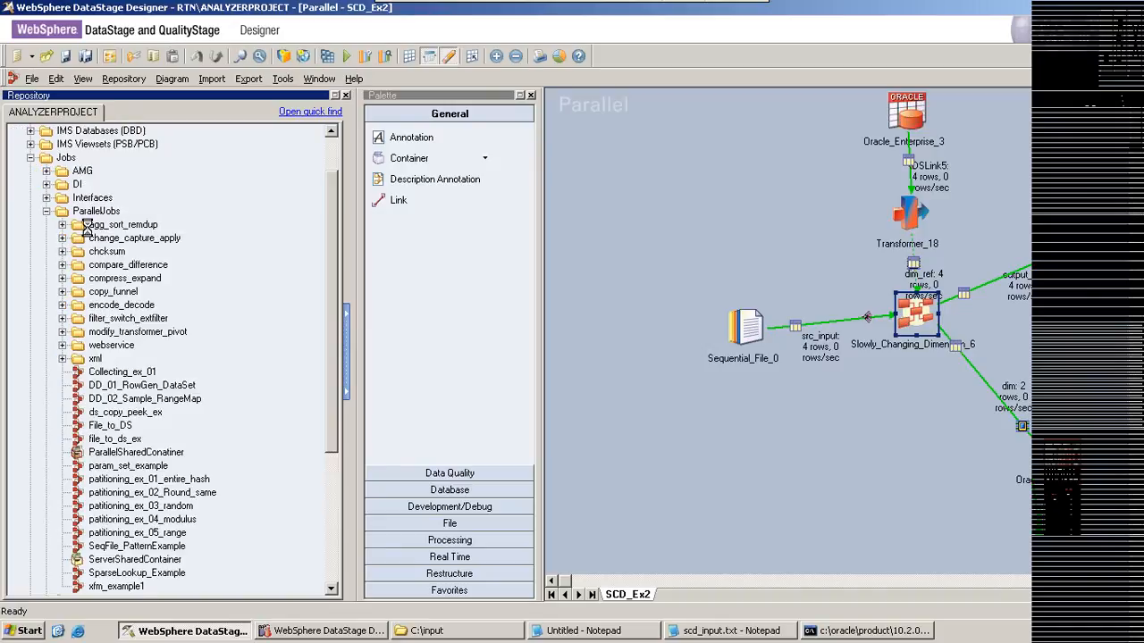
click(131, 239)
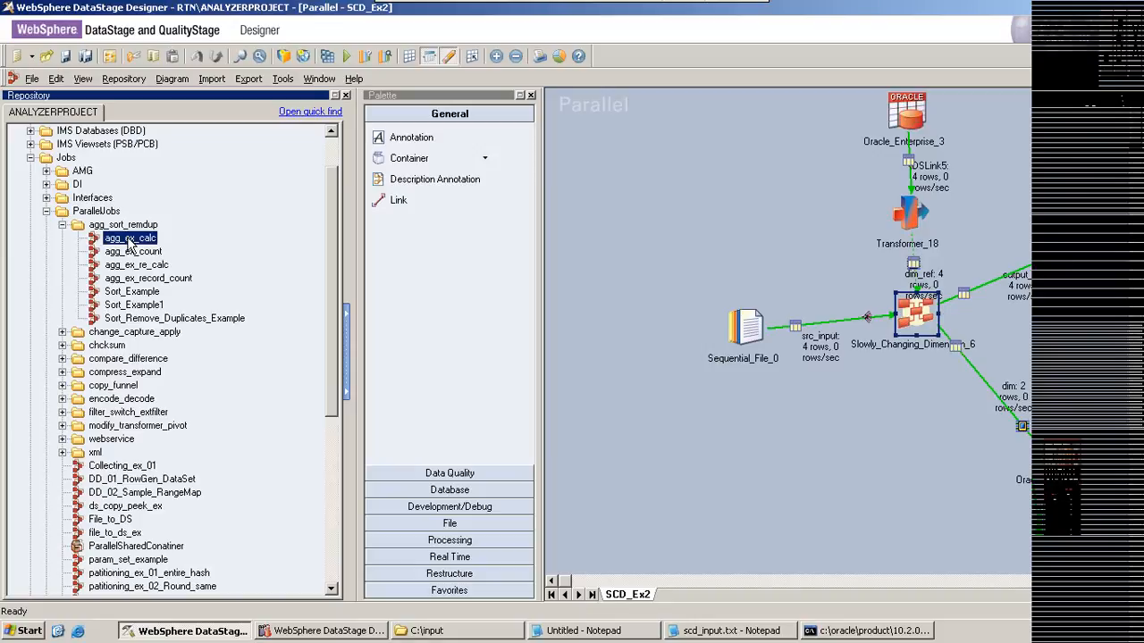
key(ctrl+F4)
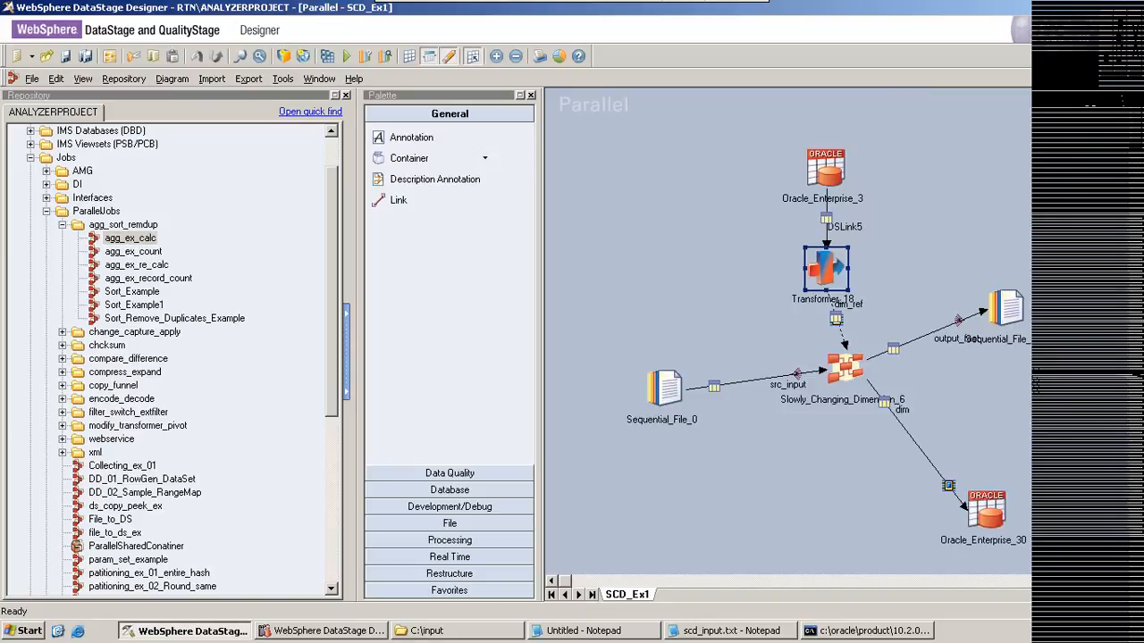
key(ctrl+F4)
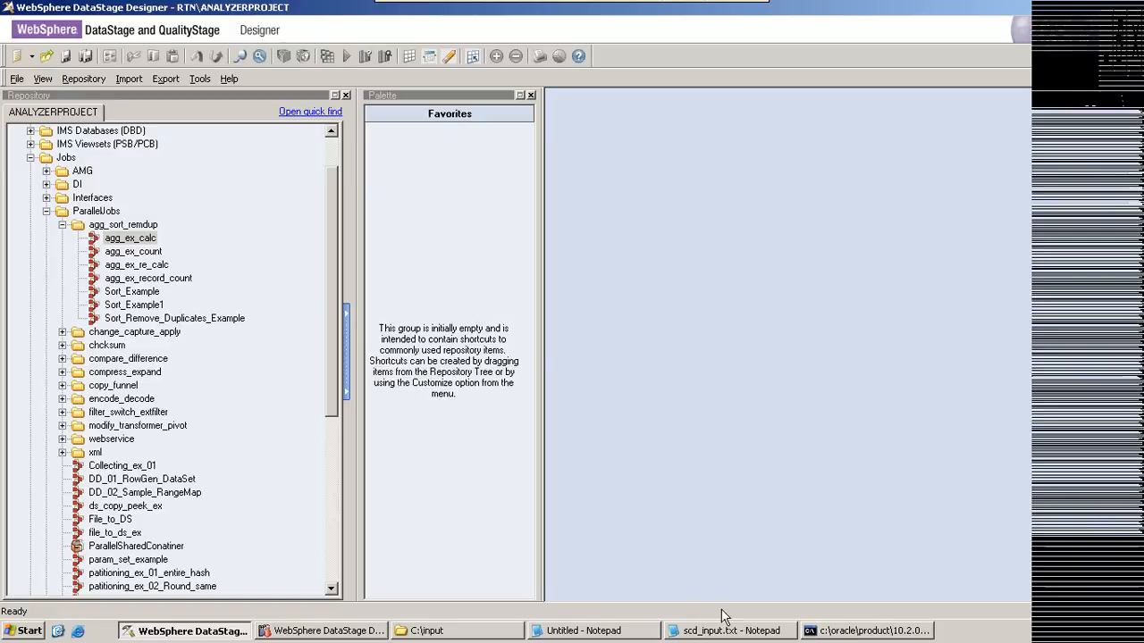
Step: Switch to the untitled Notepad document and clear out the old slowly changing dimension notes
click(610, 634)
drag(239, 558, 116, 293)
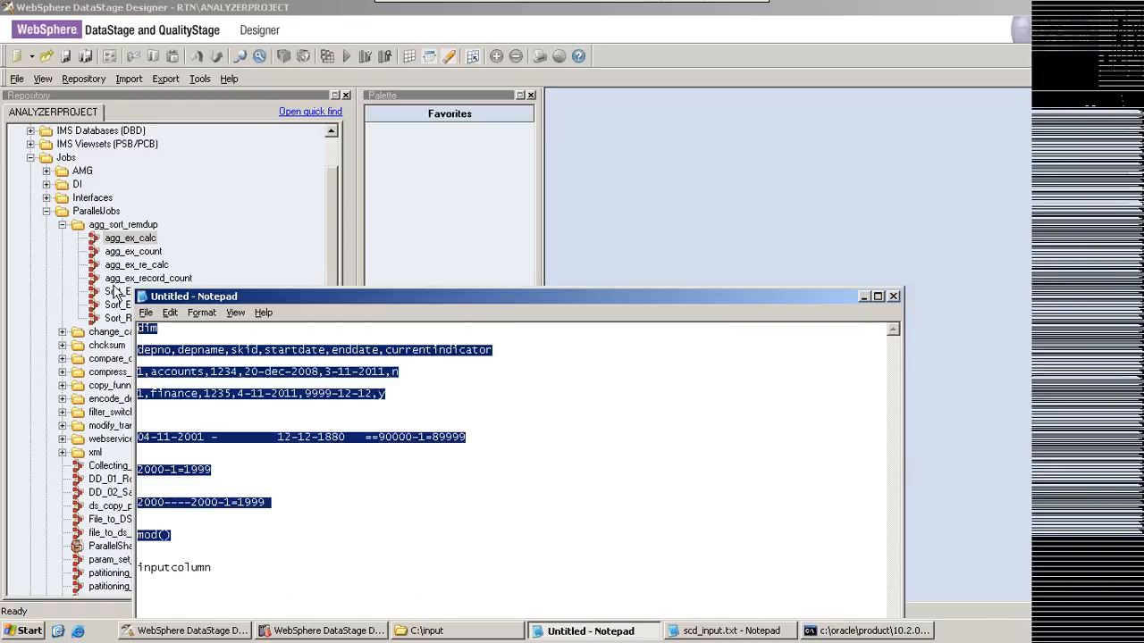
text(sum)
key(BackSpace)
key(BackSpace)
key(BackSpace)
key(Delete)
key(Delete)
key(Delete)
key(Delete)
key(Delete)
key(Delete)
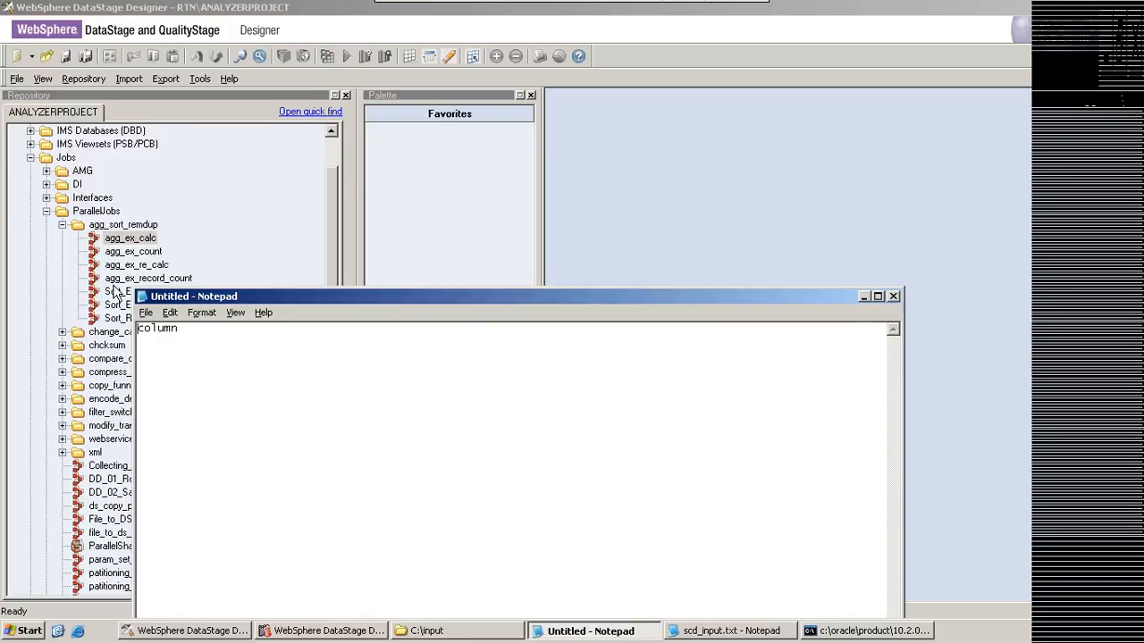
key(Delete)
key(Delete)
key(Delete)
key(Delete)
key(Delete)
key(Delete)
Step: Write groupby, sum and average as separate note lines with blank lines between them
text(groupby)
key(Return)
key(Return)
key(Return)
key(Return)
key(Return)
text(sum    )
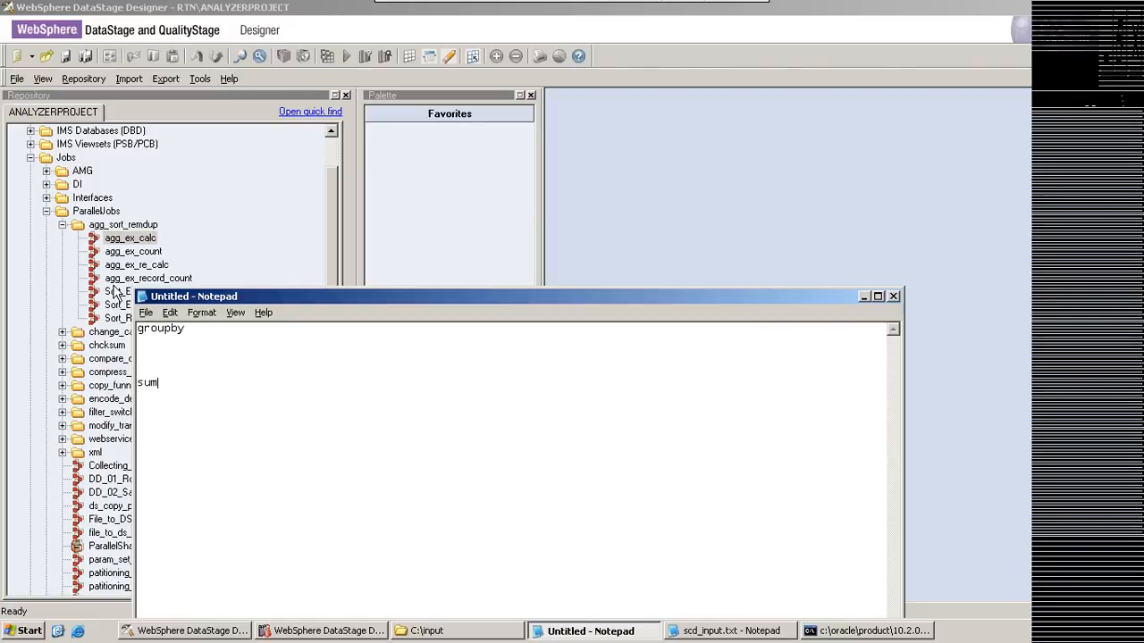
text(average)
Step: Add the example query select max(sal) from emp groupby depno; below the average line
key(Return)
key(Return)
key(Return)
key(Return)
text(select max(sal)
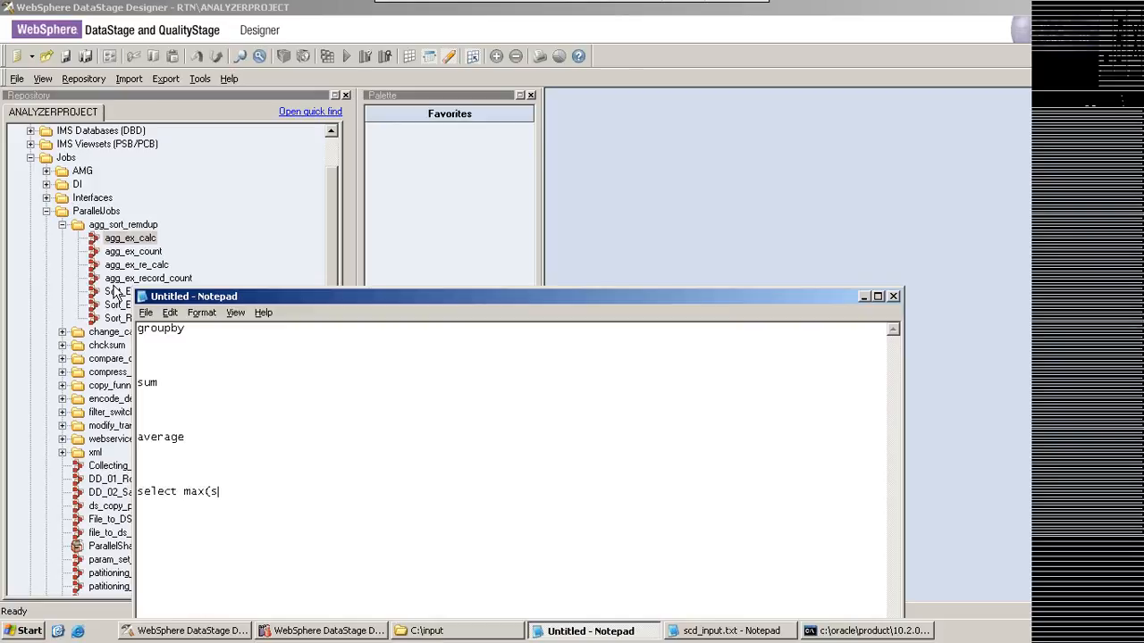
key(Return)
text() from e)
key(BackSpace)
key(BackSpace)
key(BackSpace)
key(BackSpace)
key(BackSpace)
key(BackSpace)
key(BackSpace)
key(BackSpace)
key(BackSpace)
key(BackSpace)
text(l) from emp groupby )
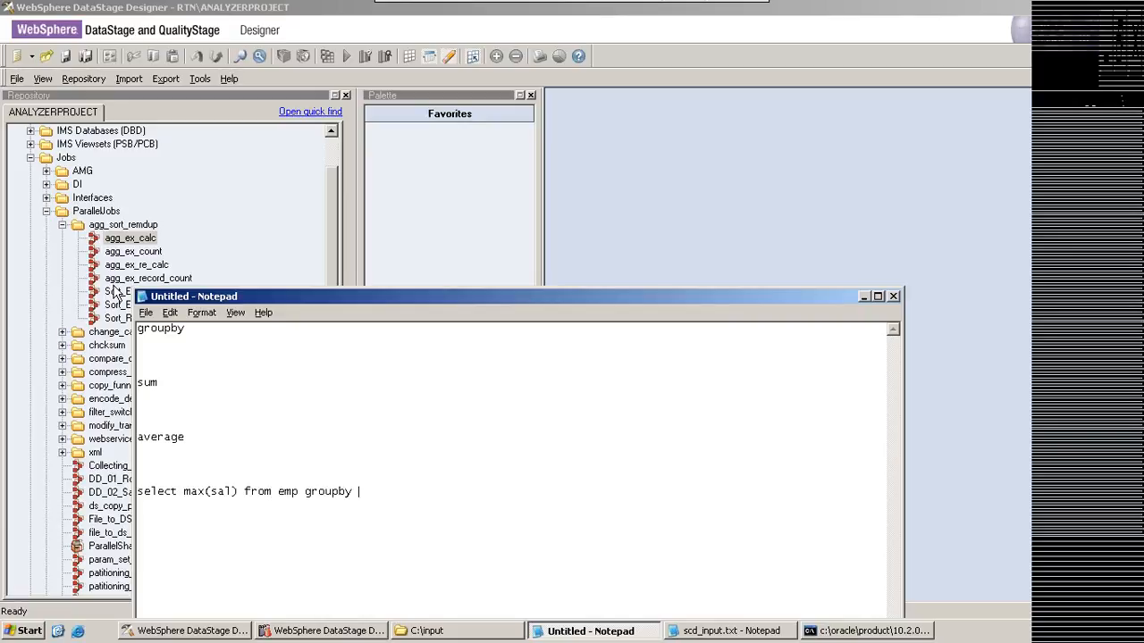
text(depno;)
Step: Delete the groupby, sum and average lines above the query, and correct groupby to group by in it
drag(194, 437, 135, 438)
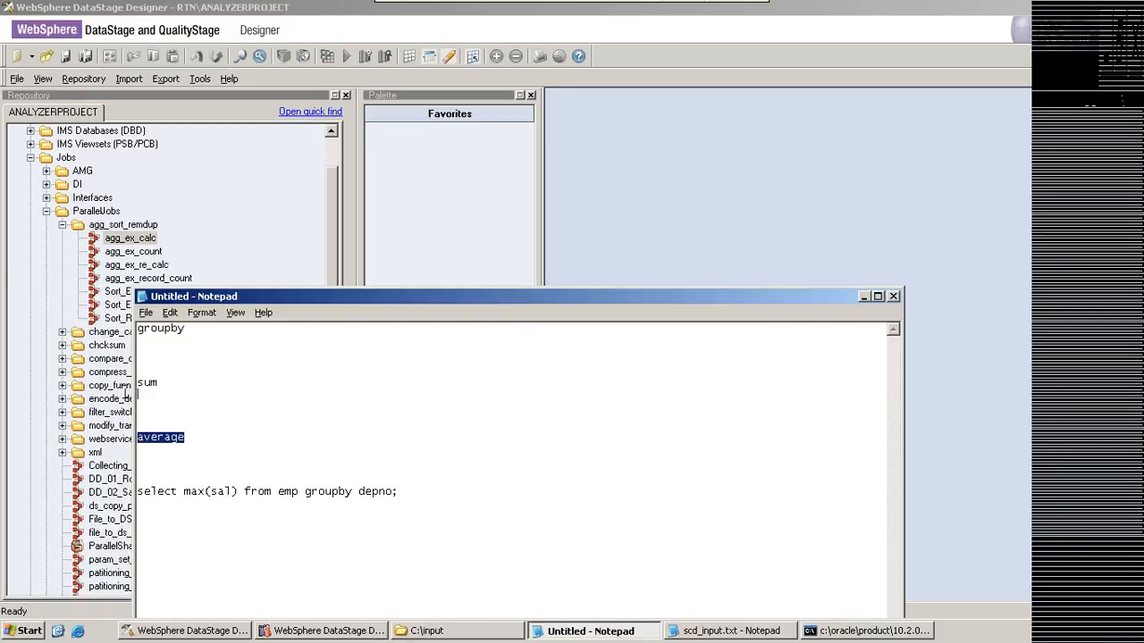
drag(127, 394, 140, 314)
key(Delete)
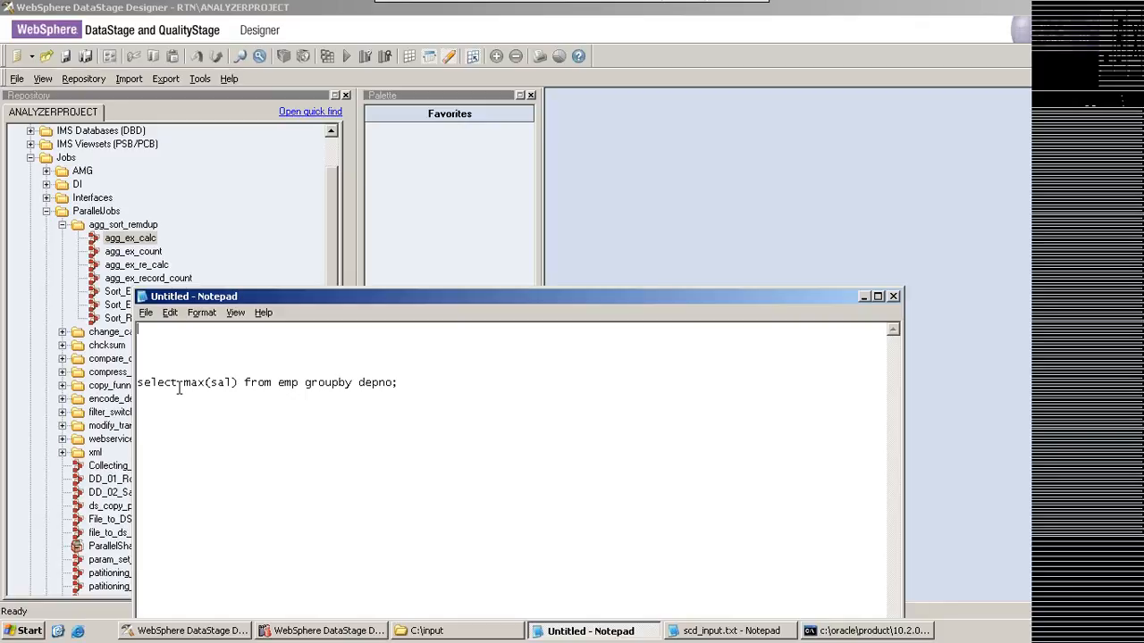
click(338, 382)
click(206, 455)
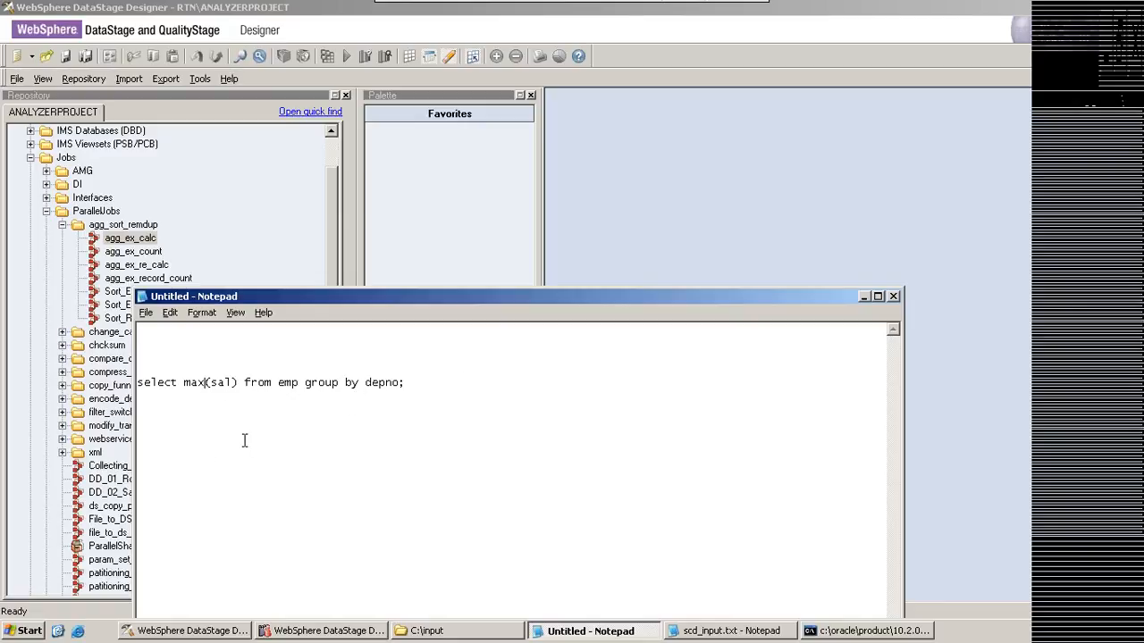
Step: Below the query, add the table name emp and the column header line empno,empname,sal,depno
click(416, 387)
key(Return)
key(Return)
text(emp)
key(Return)
key(Return)
text(empno,empnam)
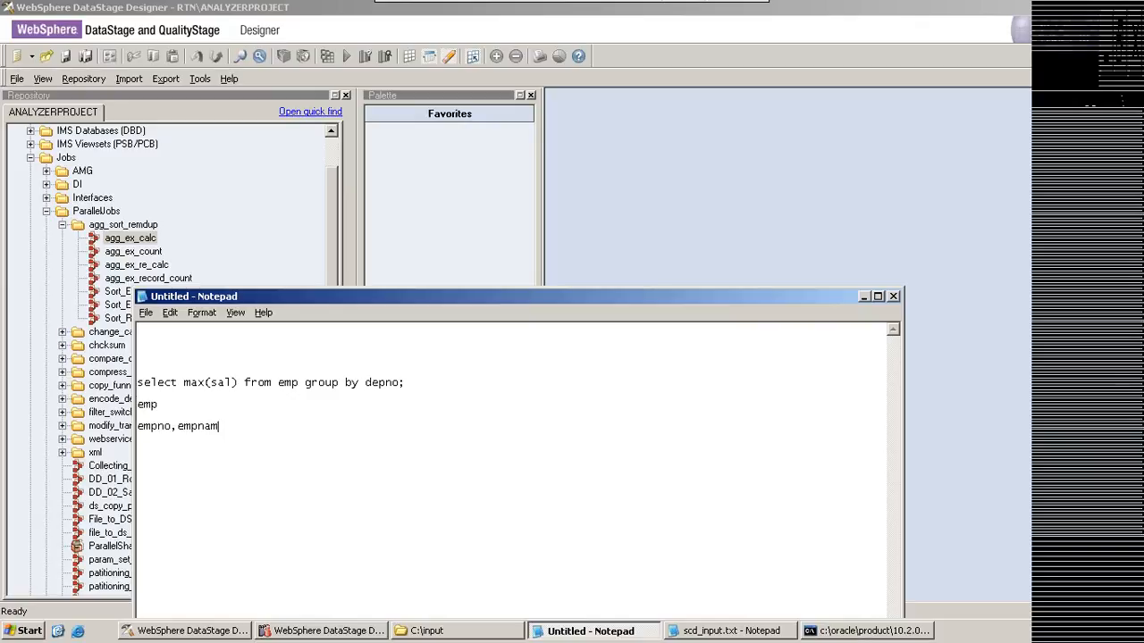
text(e,sal,den)
key(BackSpace)
text(pno)
Step: Enter the department 1 sample rows 1,r,2000,1 and 2,s,2000,1 under the emp header
key(Return)
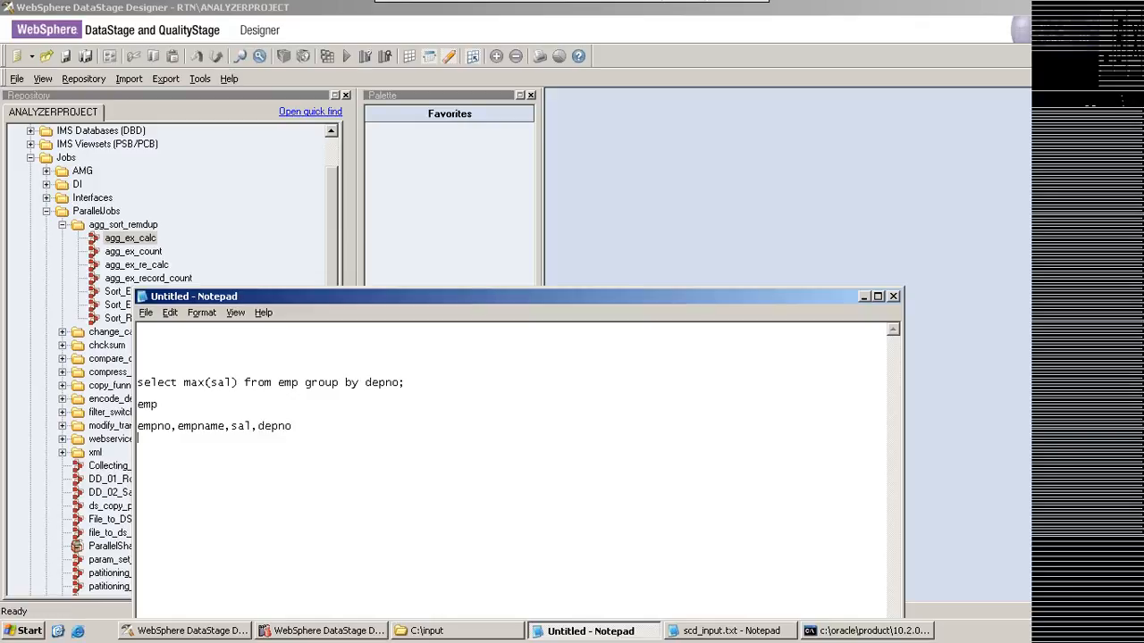
text(1,r,2000,1)
key(Return)
text(2,s,2000,1 3,t)
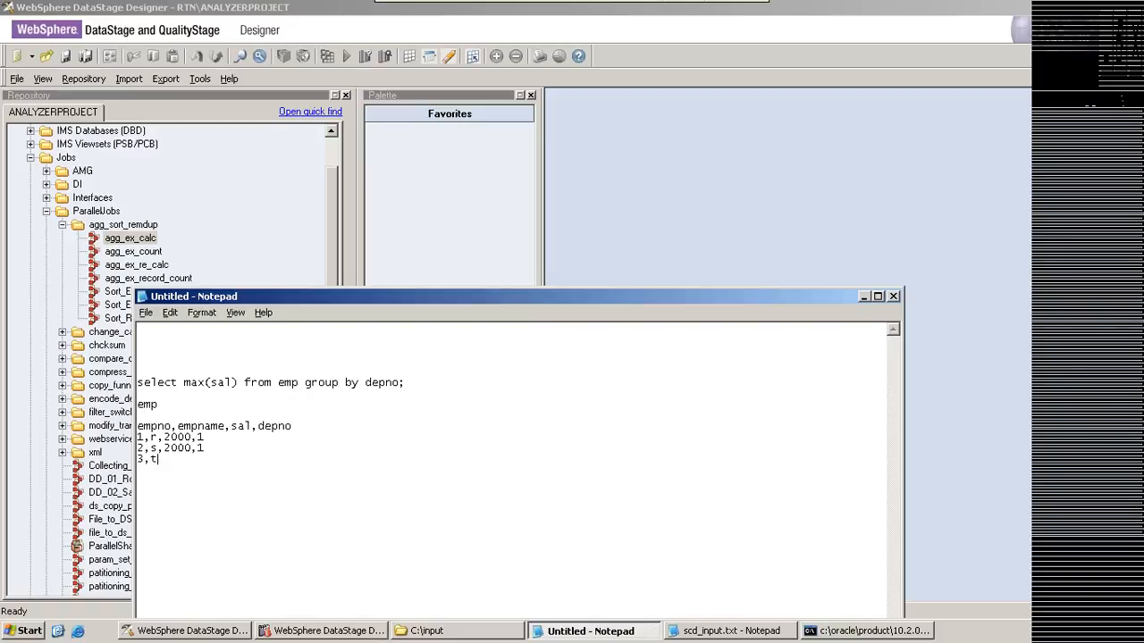
text(,4000,2)
Step: Complete the emp sample data with the rows 3,t,4000,2 and 4,g,8000,2 and 5,h,1000,3
key(Return)
text(4,g,8000,2 )
text(5,)
text(h,)
text(10)
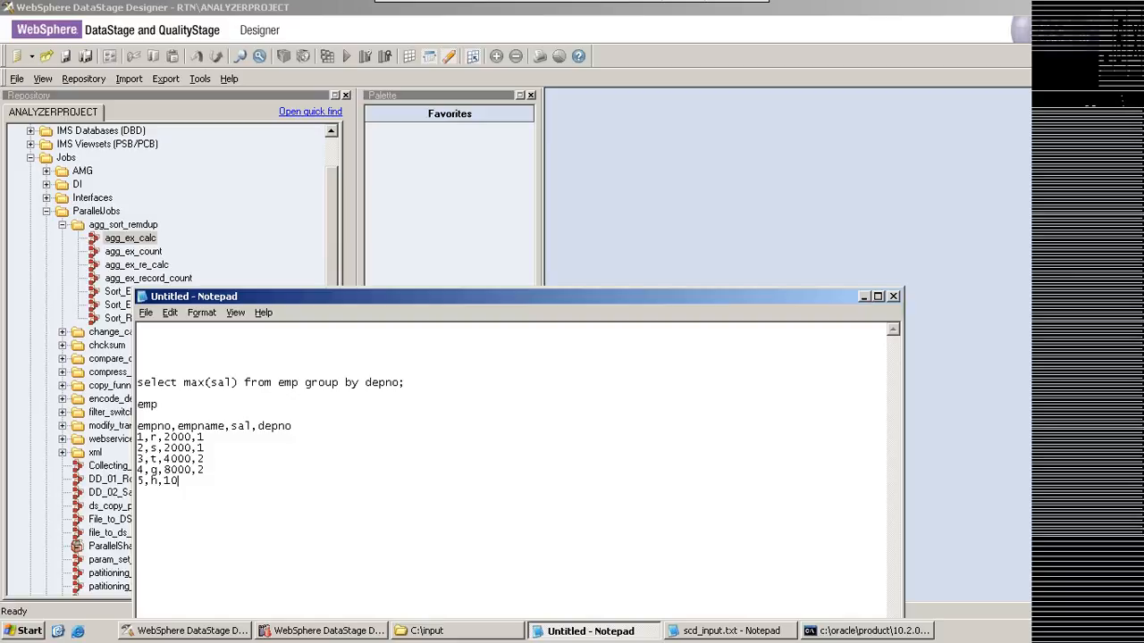
text(00,3)
key(Return)
Step: Examine how the max(sal) query groups the sample rows by depno, highlighting the query parts and each department's rows
drag(142, 382, 239, 384)
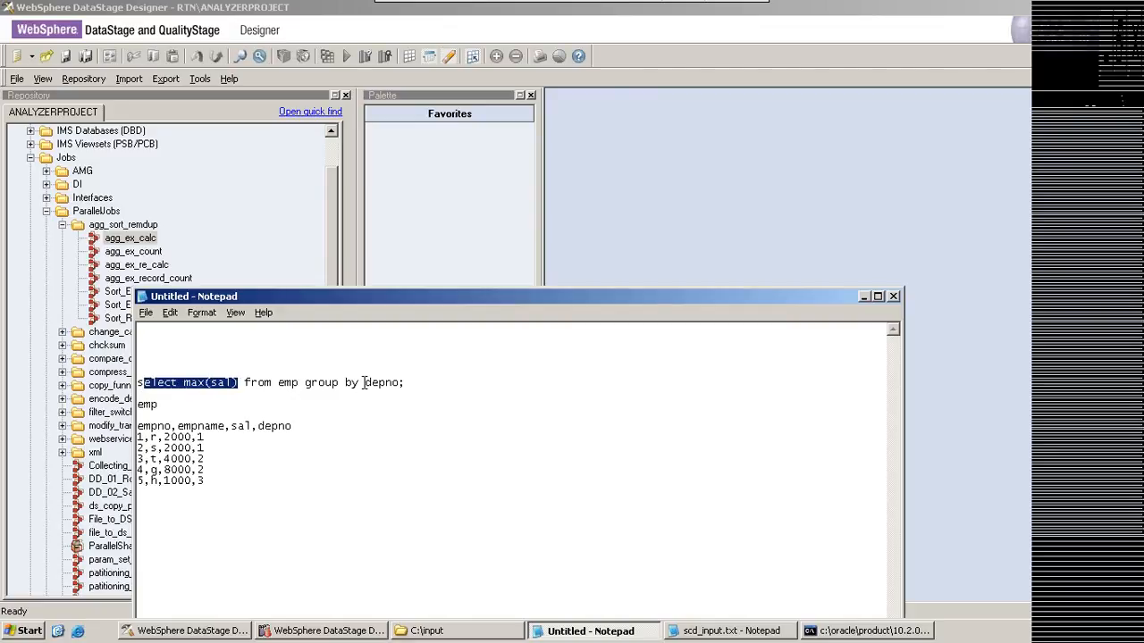
drag(365, 382, 400, 383)
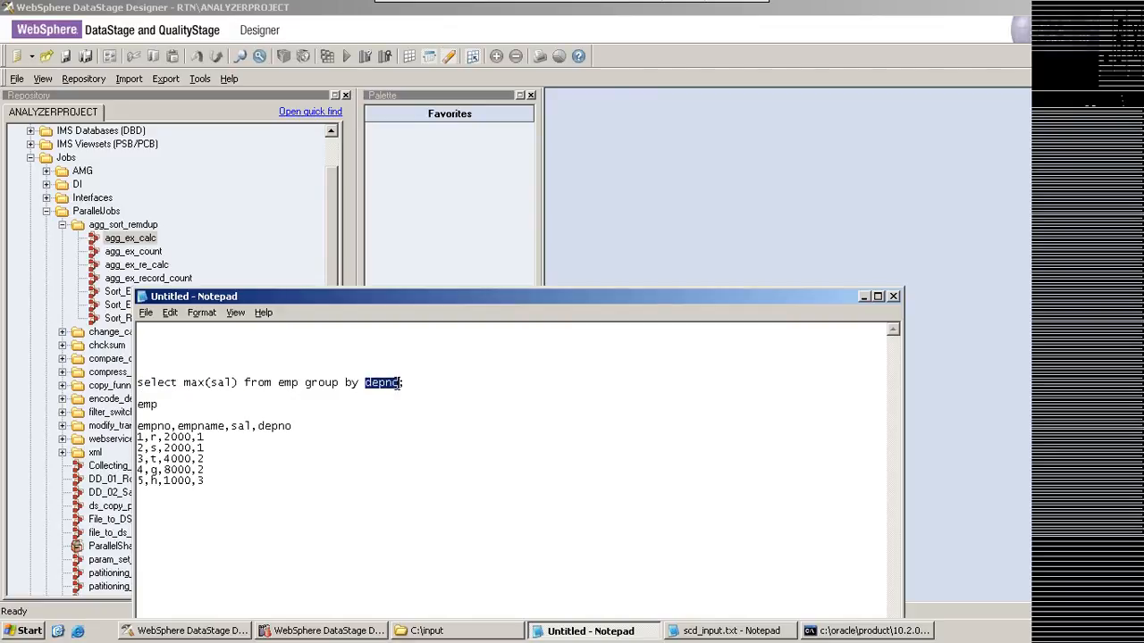
click(207, 481)
drag(198, 437, 204, 448)
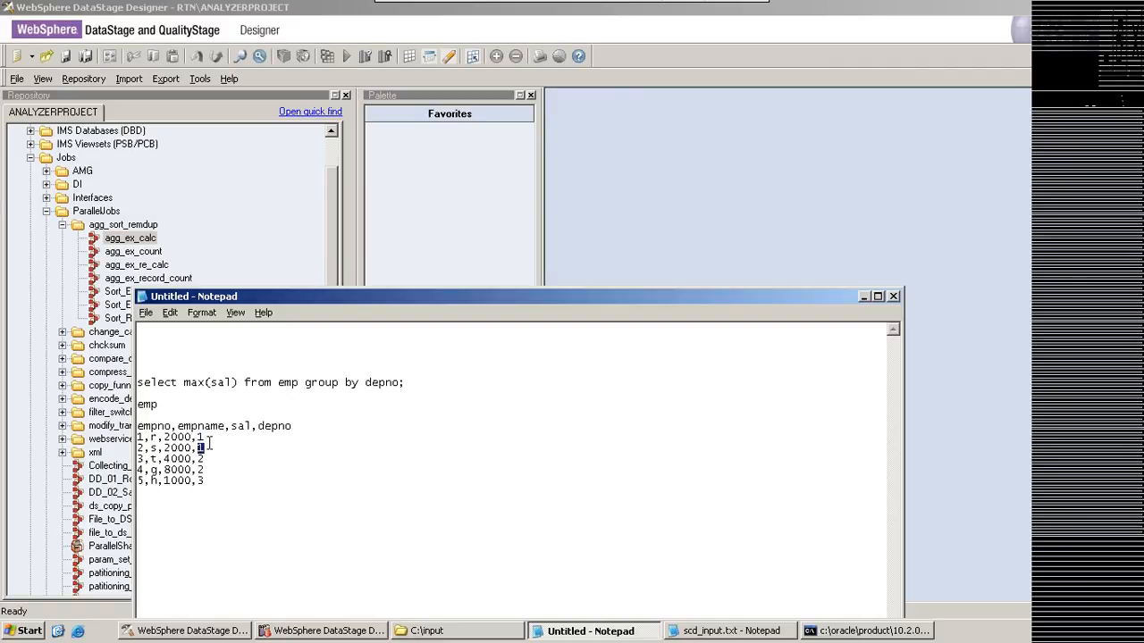
click(207, 446)
drag(198, 437, 198, 437)
click(197, 446)
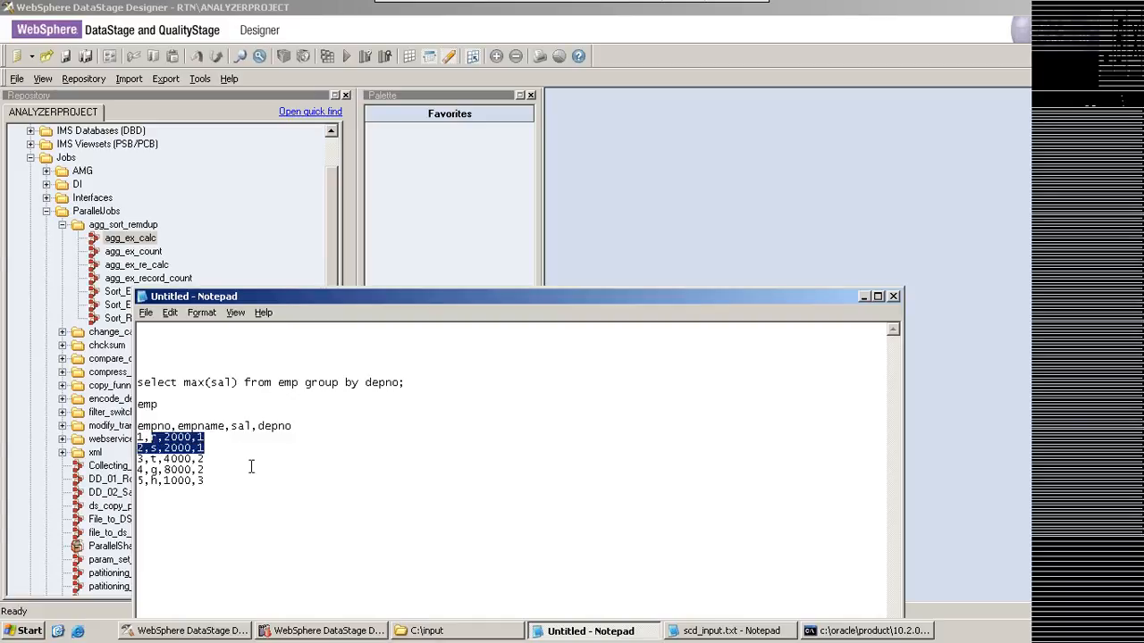
click(204, 469)
drag(204, 469, 149, 458)
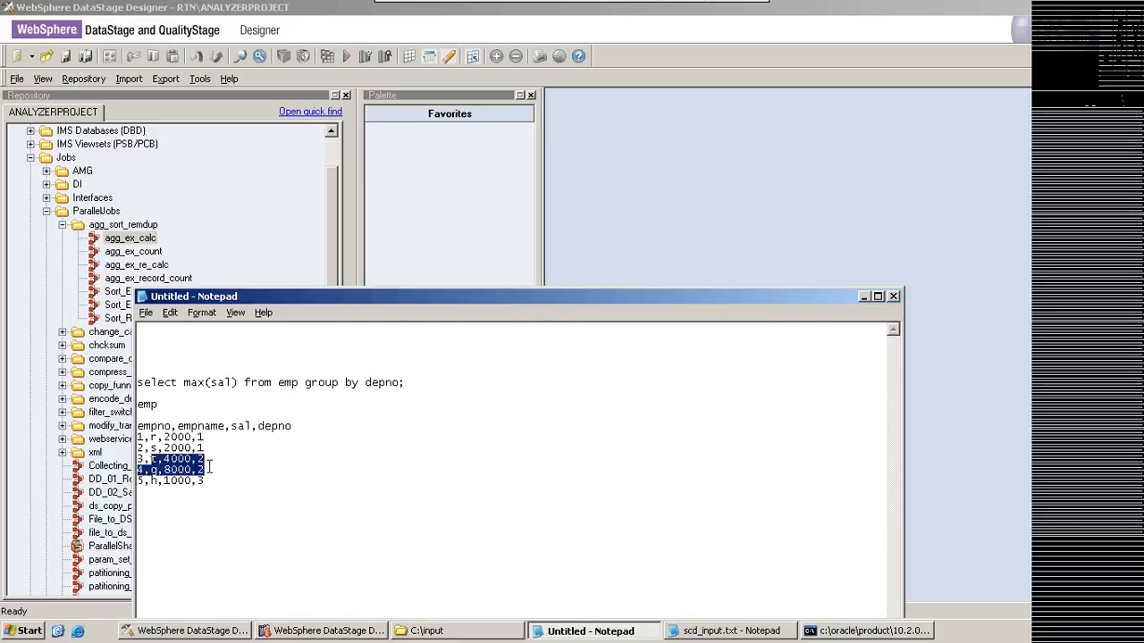
drag(205, 481, 163, 481)
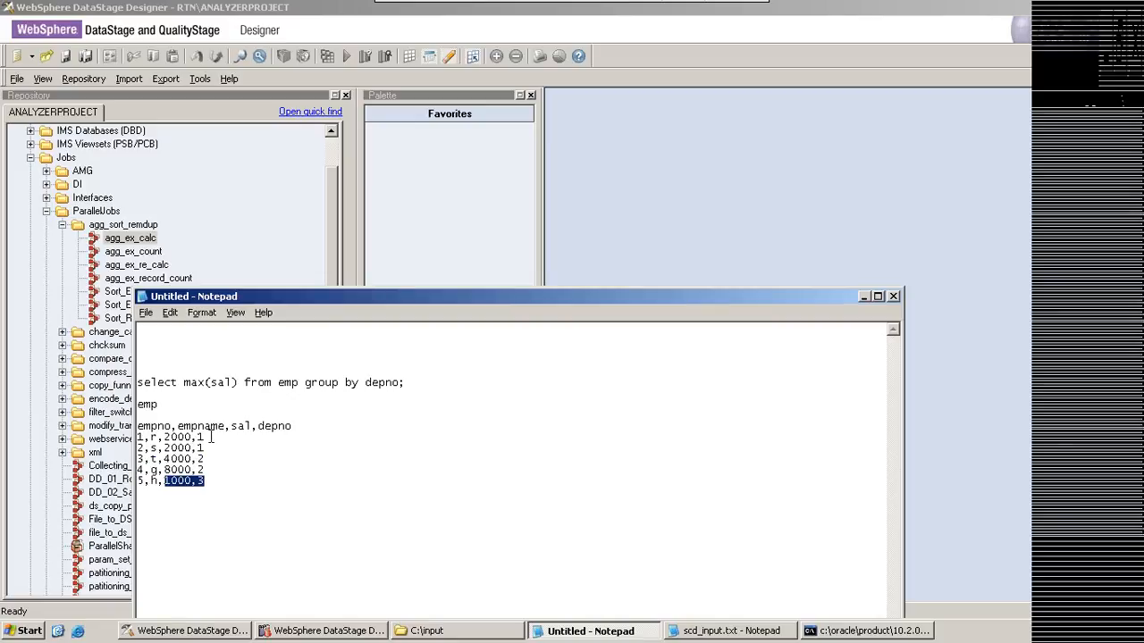
drag(206, 448, 137, 438)
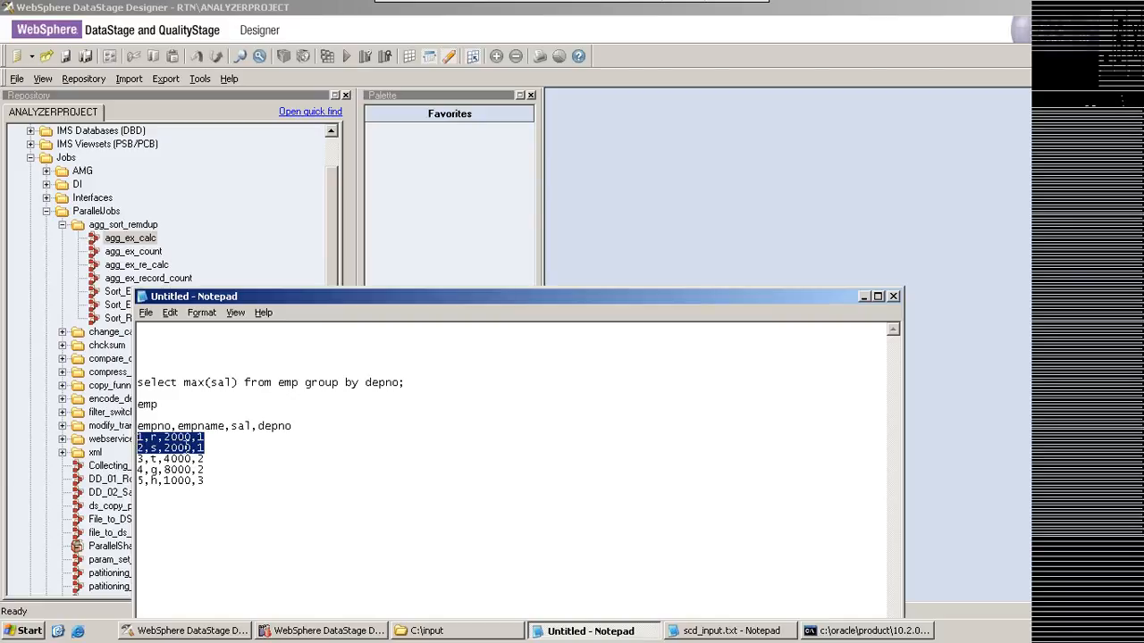
click(222, 496)
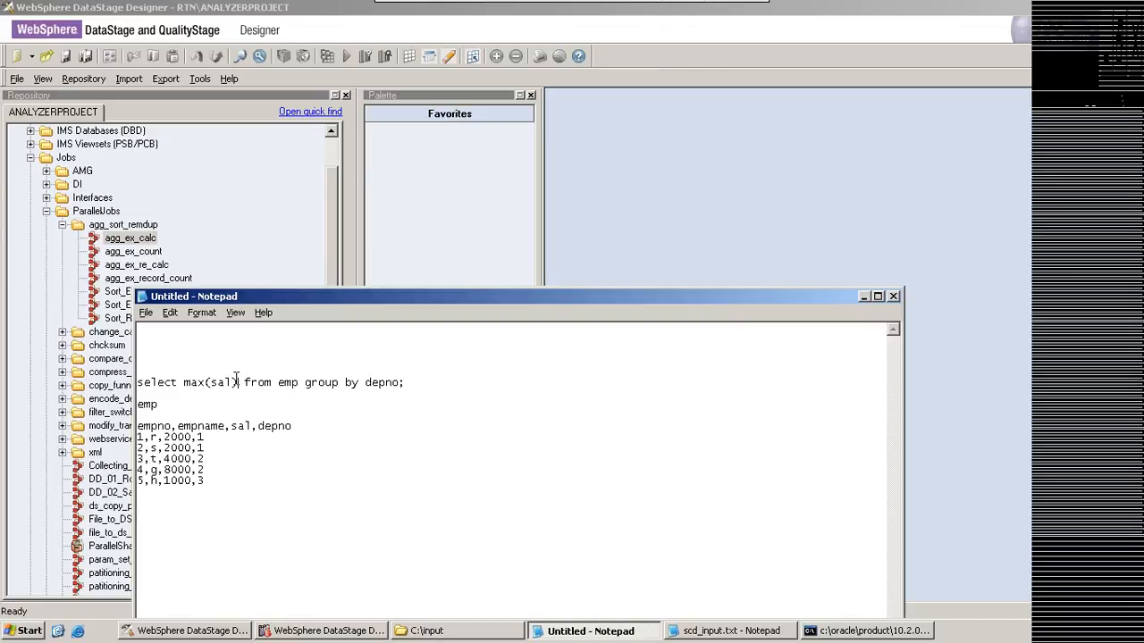
Step: Add depno to the query's select list after max(sal)
click(238, 381)
text(,deno)
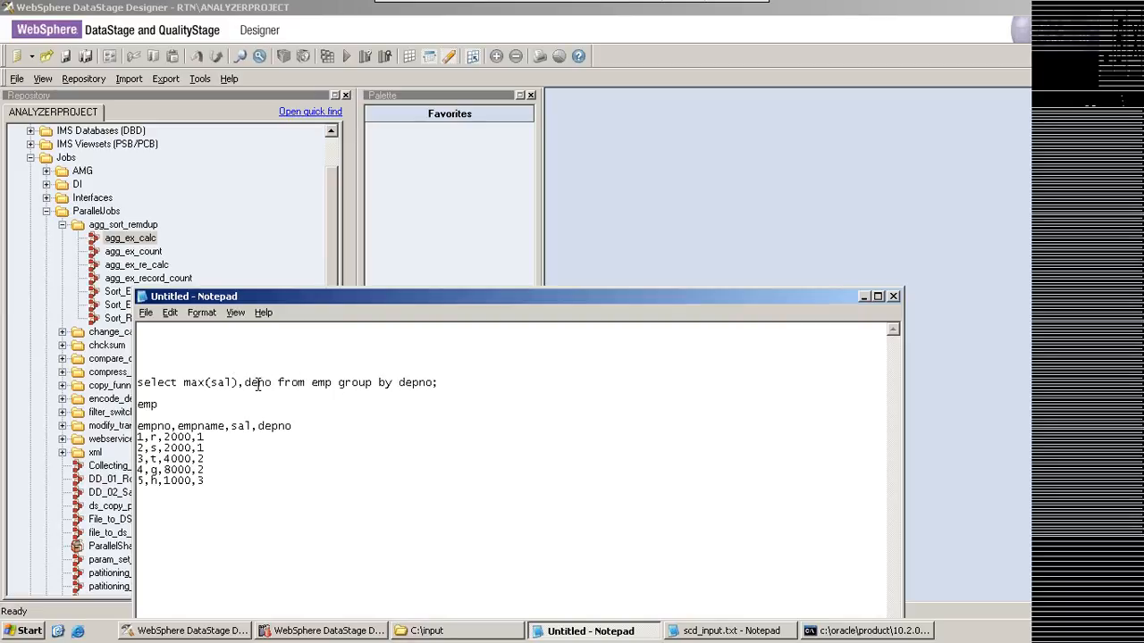
click(258, 382)
text(p)
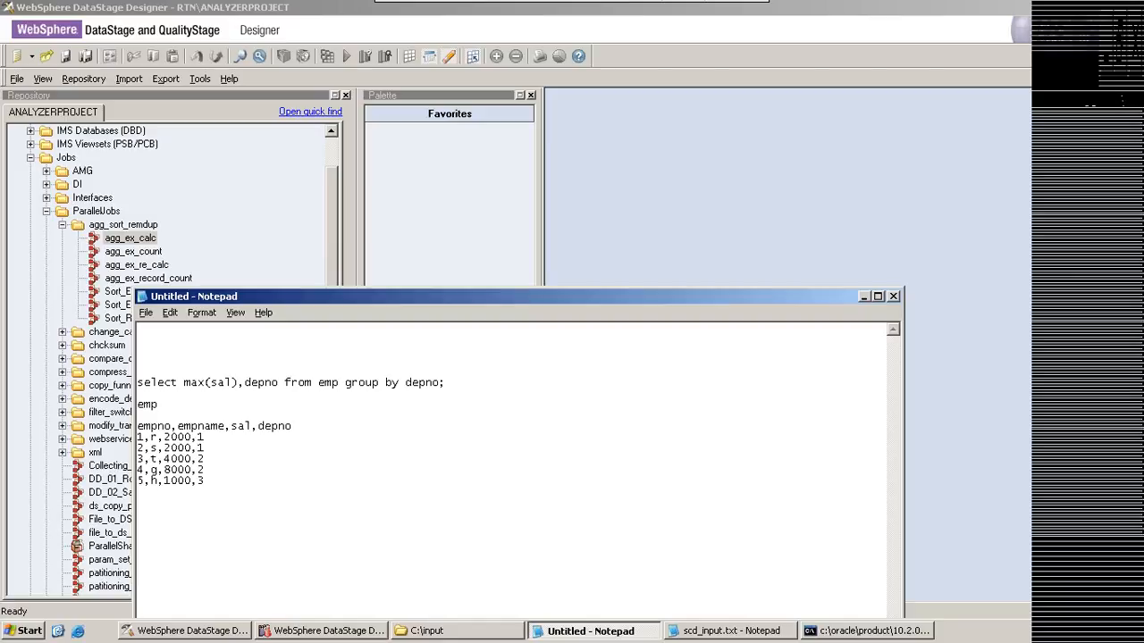
Step: Below the emp sample data, enter the query's result rows 2000,1 and 8000,2 and 1000,3
click(213, 516)
text(2000,1)
key(Return)
text(8000,2)
key(Return)
text(1000,3)
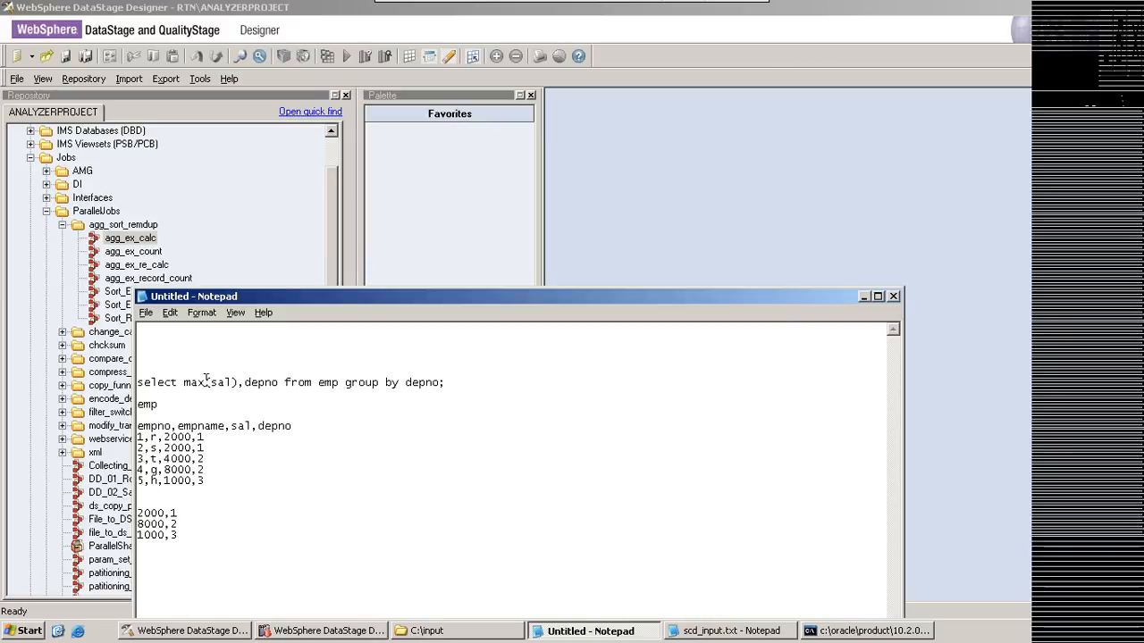
Step: Try other aggregate functions in place of max, ending with standard(sal), and highlight the group by clause and the function name
drag(204, 382, 184, 382)
text(su)
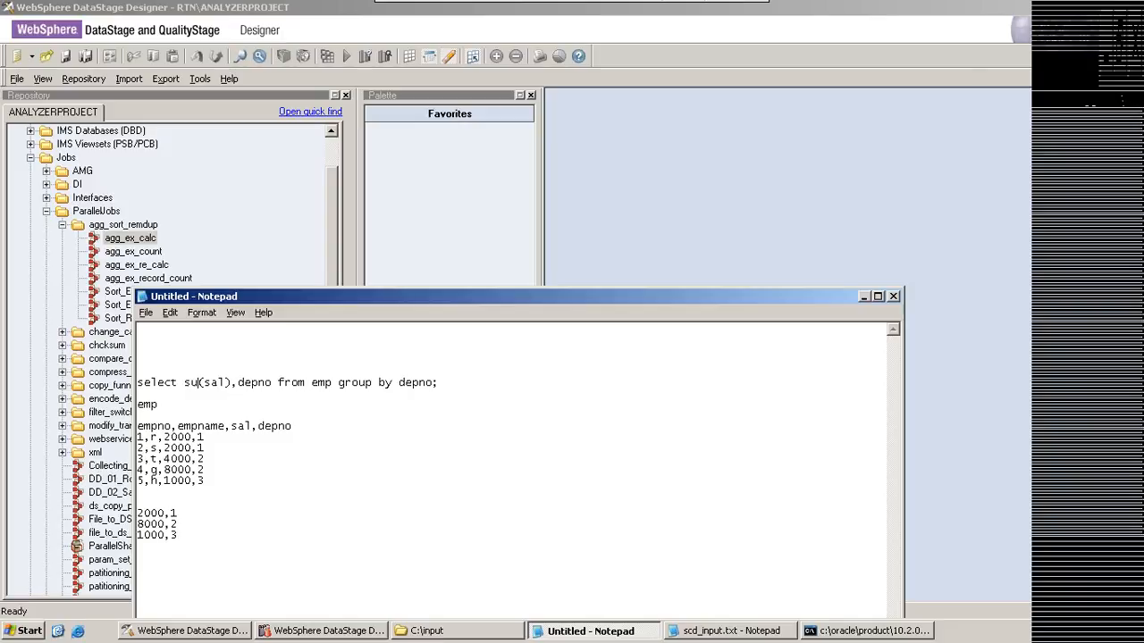
key(BackSpace)
key(BackSpace)
text(a)
text(v)
key(BackSpace)
key(BackSpace)
text(mea)
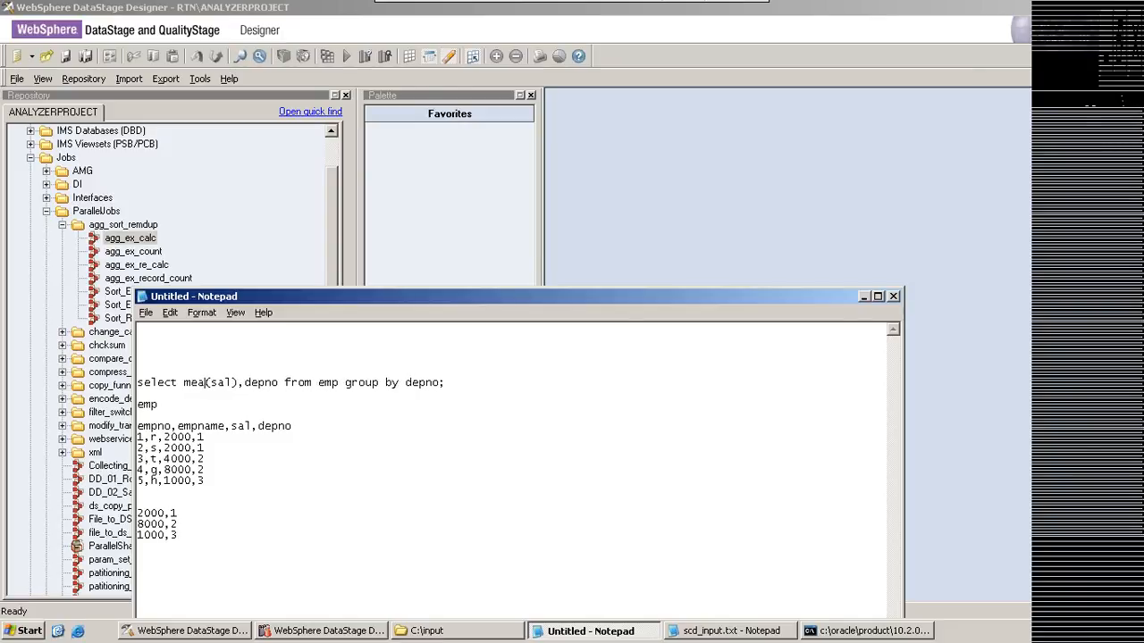
key(BackSpace)
key(BackSpace)
key(BackSpace)
text(standa)
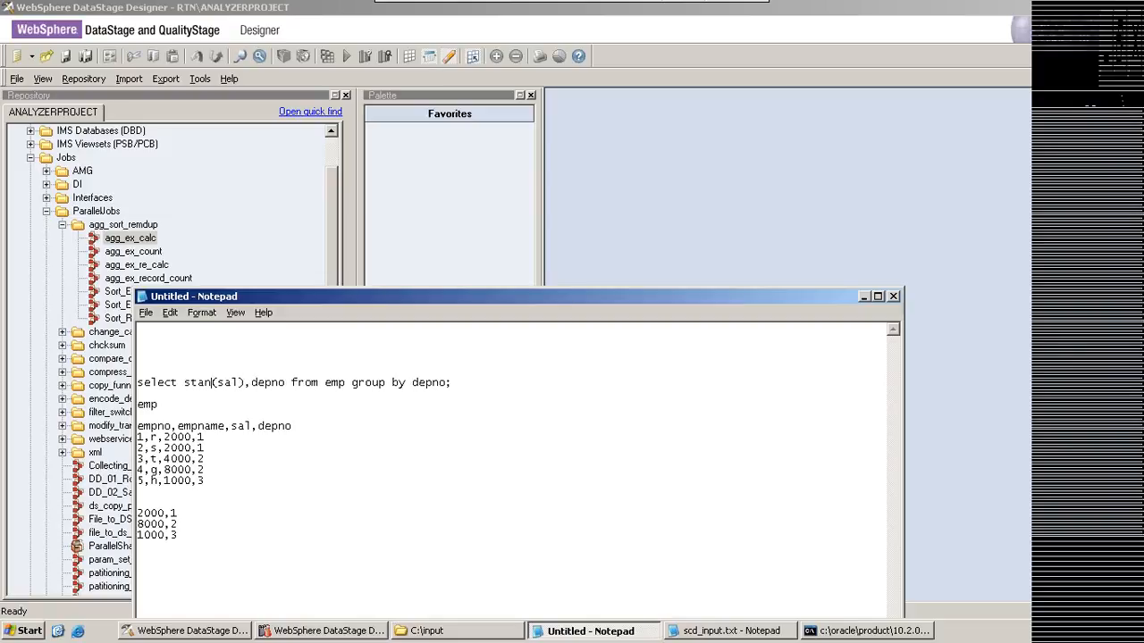
text(rd)
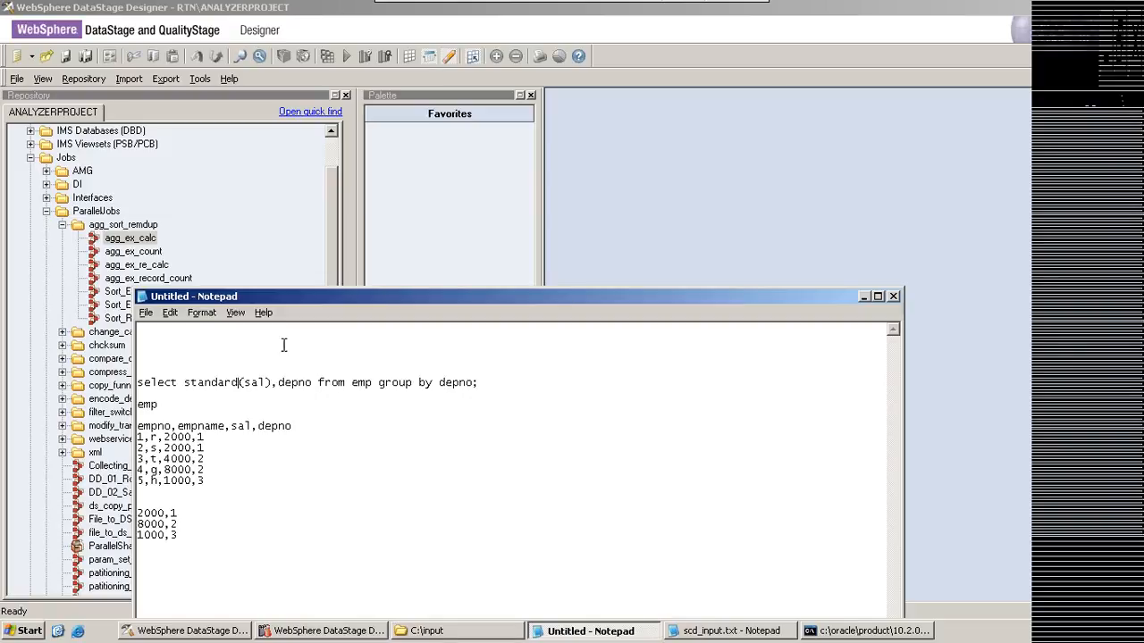
drag(434, 384, 380, 386)
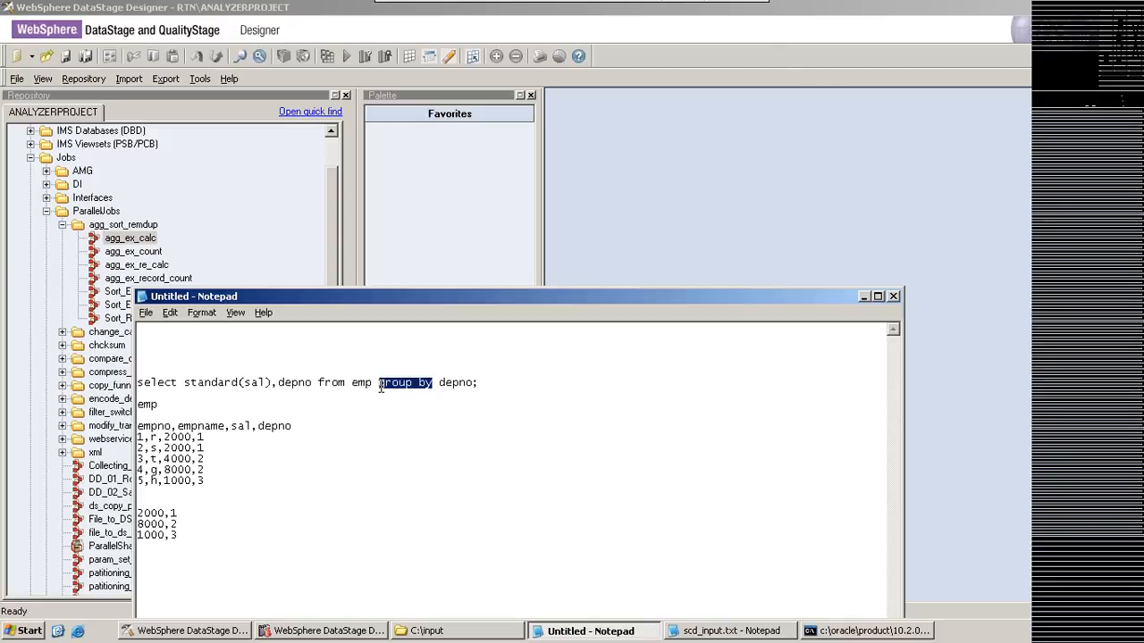
click(237, 383)
drag(237, 383, 185, 381)
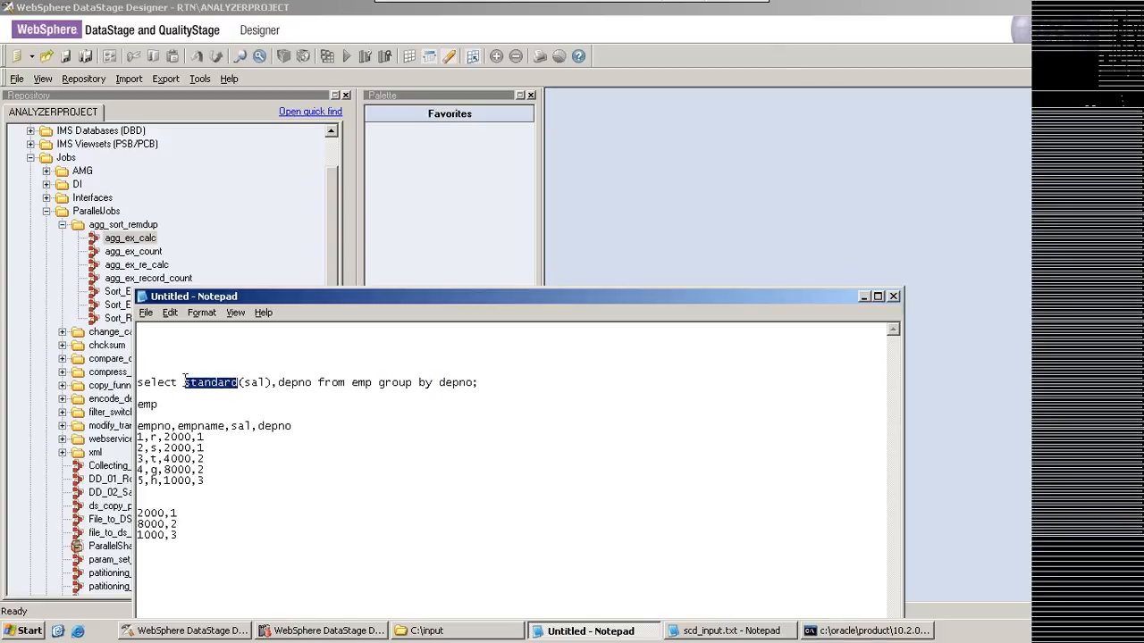
Step: Insert a line below the query listing the functions mean,standaradvariation
click(502, 381)
key(Return)
key(Return)
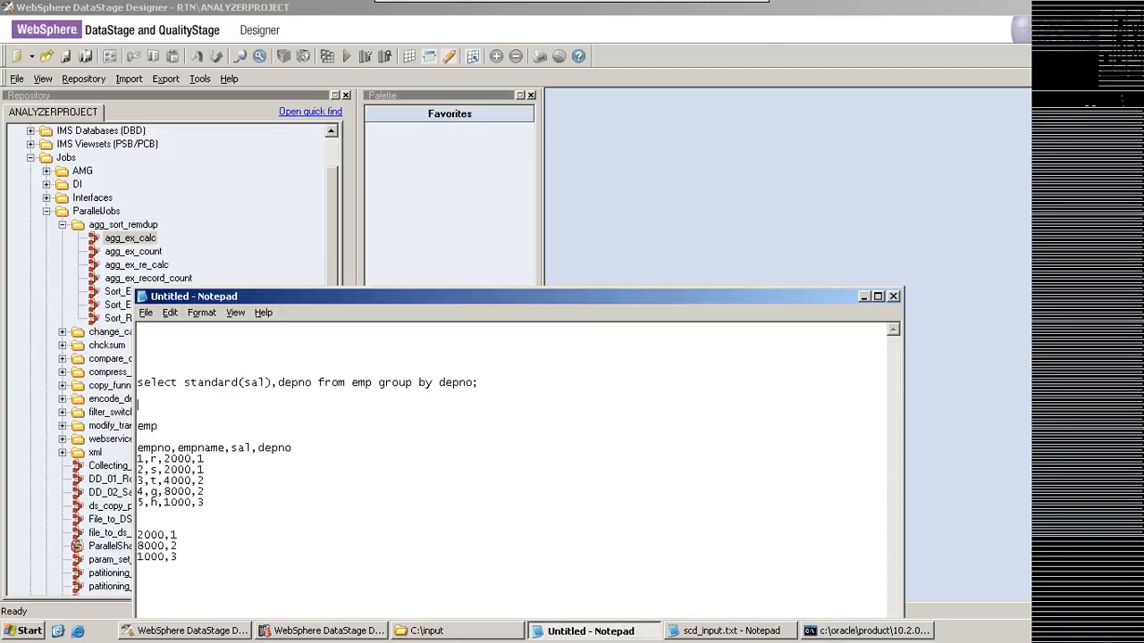
text(mean,standaradvariatio)
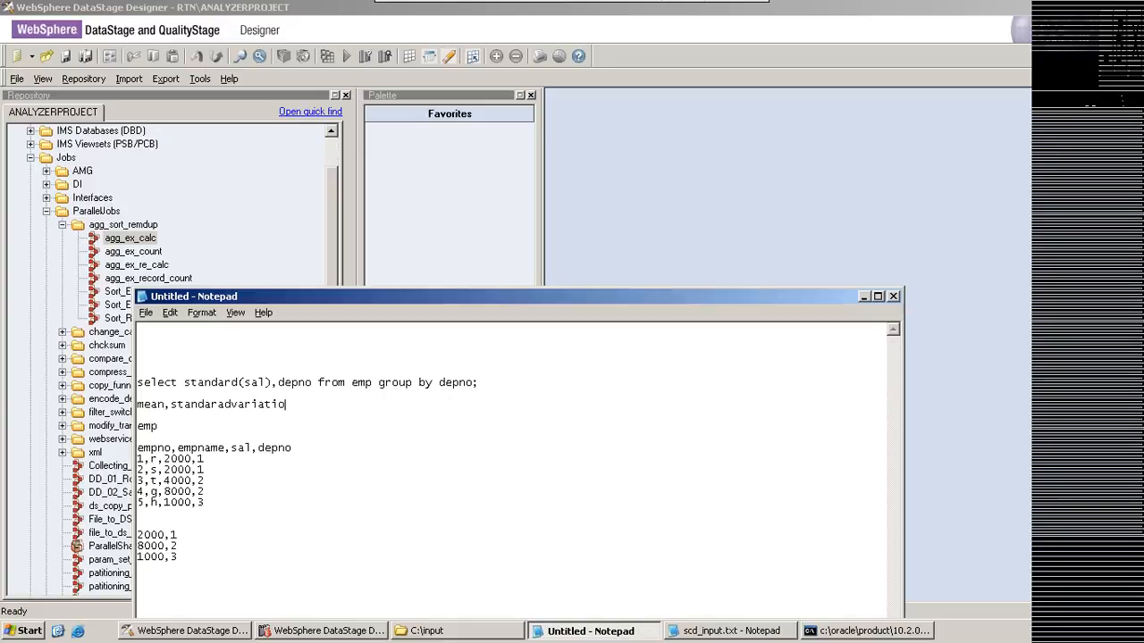
text(n)
Step: Add the average example avg==(1+2+3)/3=2 beside the function list and highlight its terms and the query
text(avg==(1+2+3)
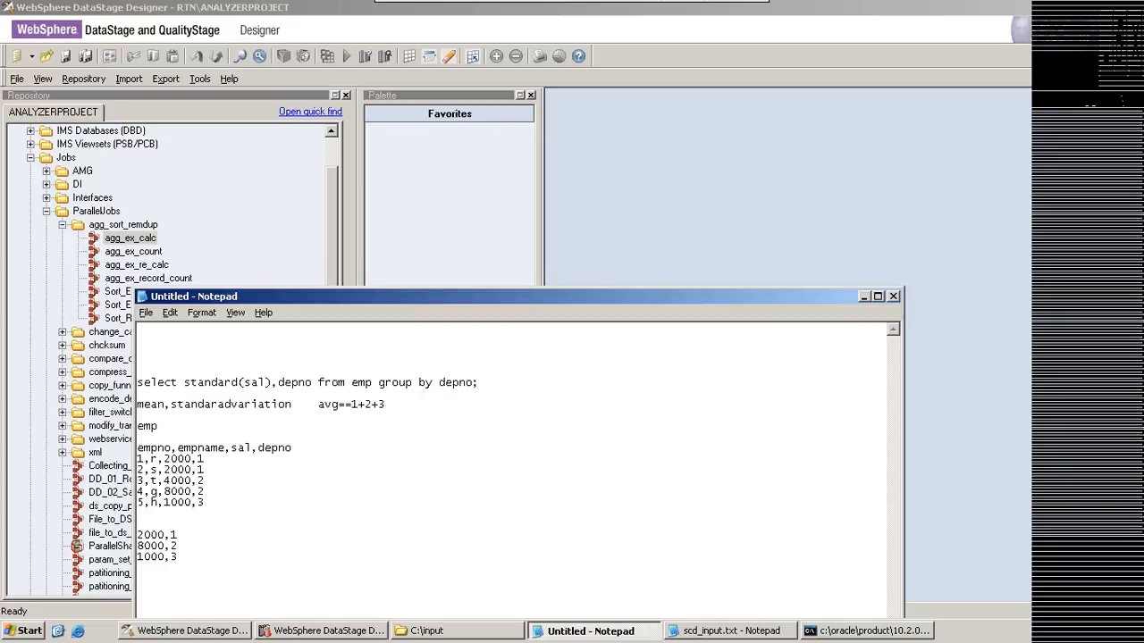
text())
click(352, 403)
text(()
text(/3=2)
drag(358, 404, 394, 402)
click(353, 408)
drag(481, 383, 136, 382)
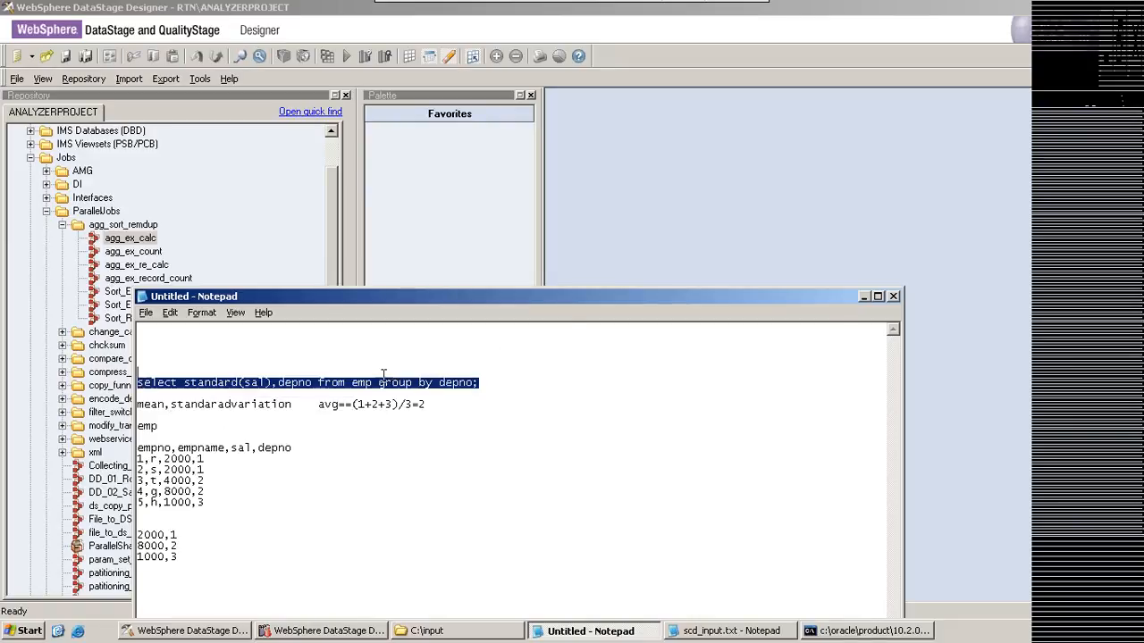
Step: Return to DataStage Designer and open the agg_ex_calc job and its agg_count Aggregator stage
click(864, 296)
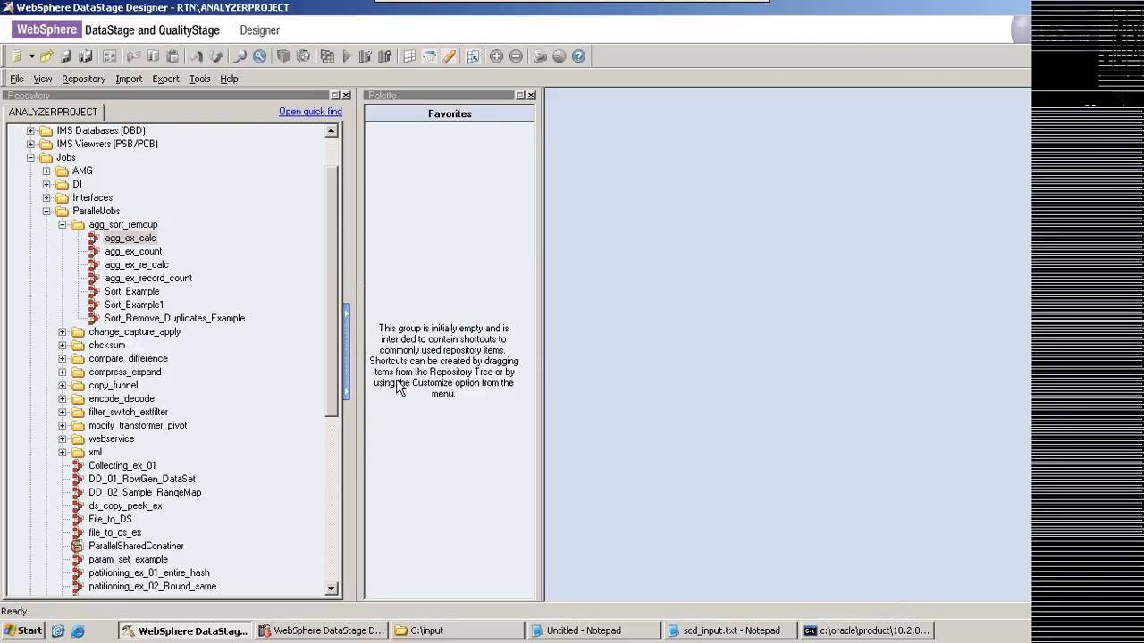
double_click(129, 238)
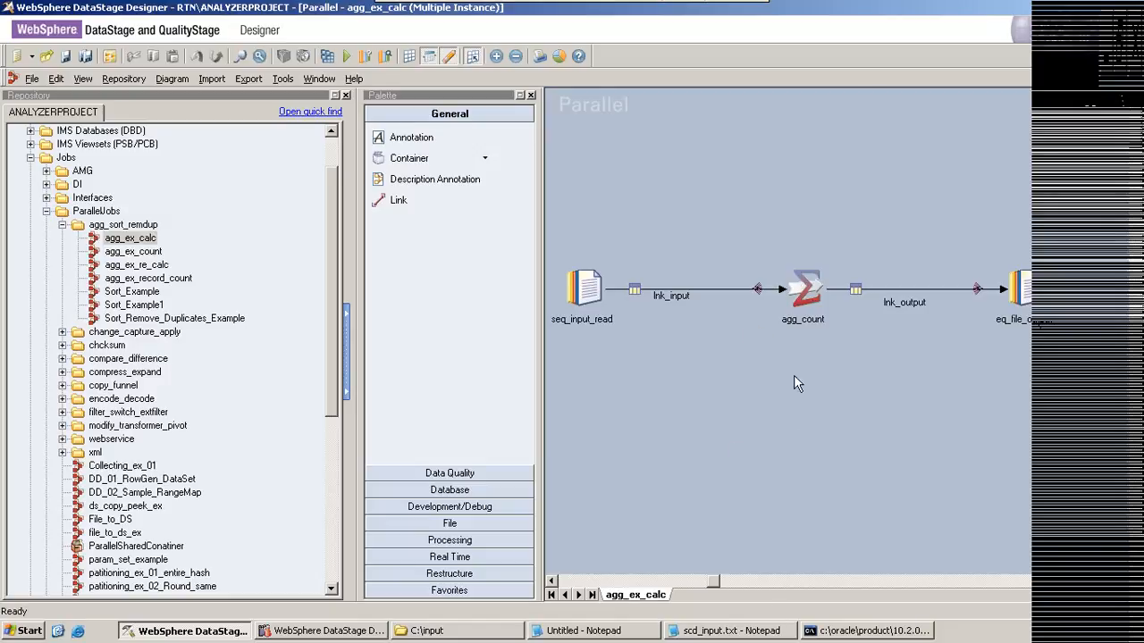
double_click(813, 297)
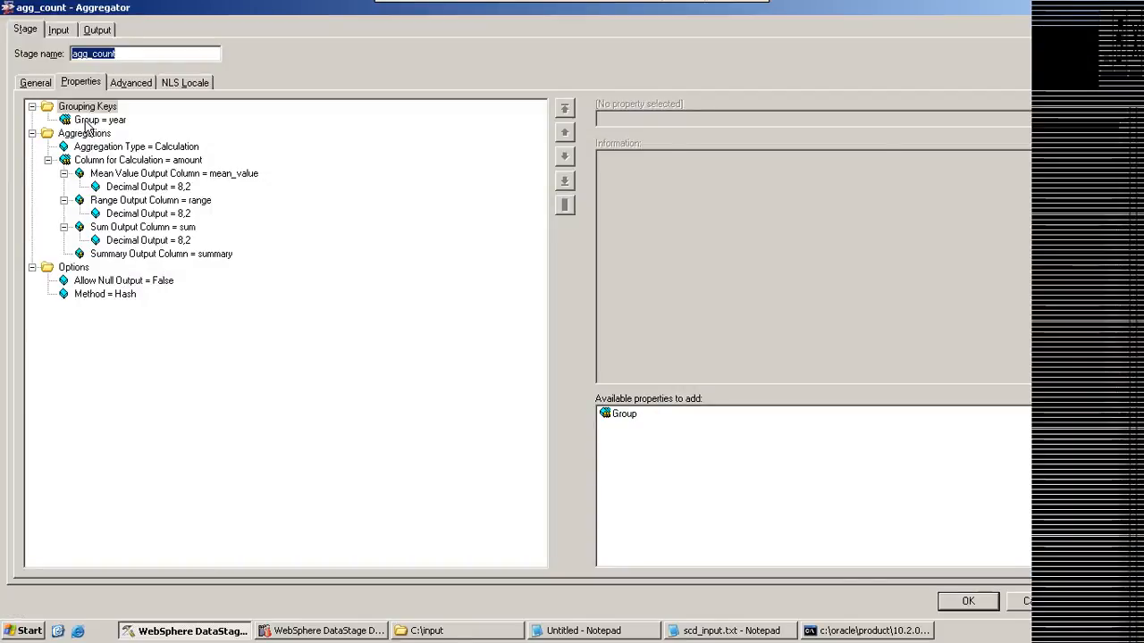
Step: Compare the stage's grouping key with depno in the Notepad query and find the key among the input link's columns
click(88, 121)
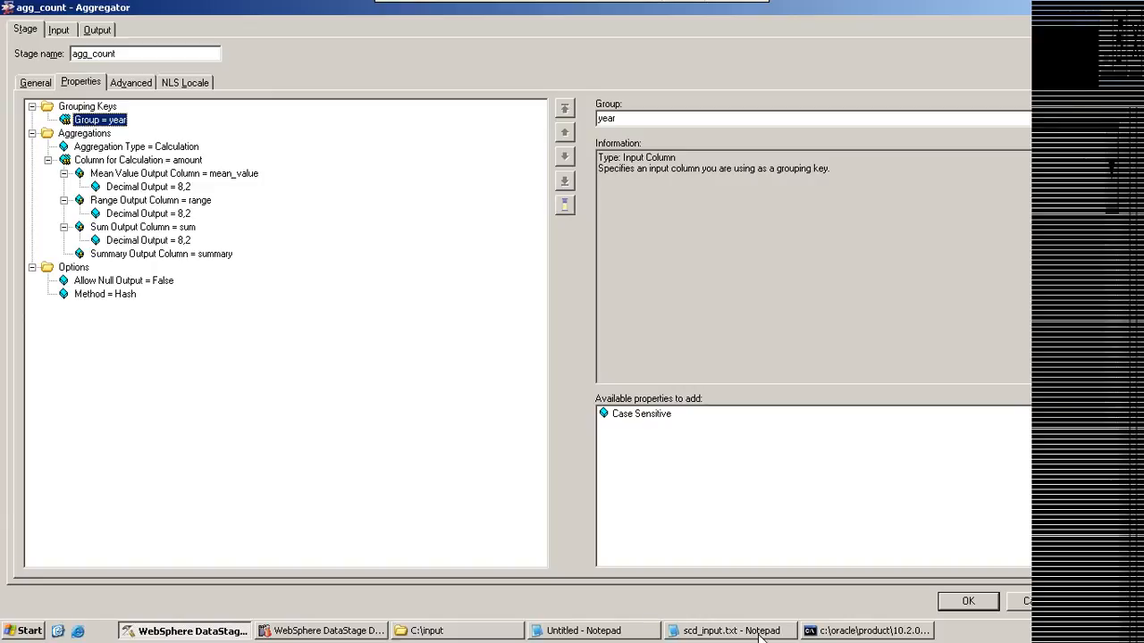
click(608, 632)
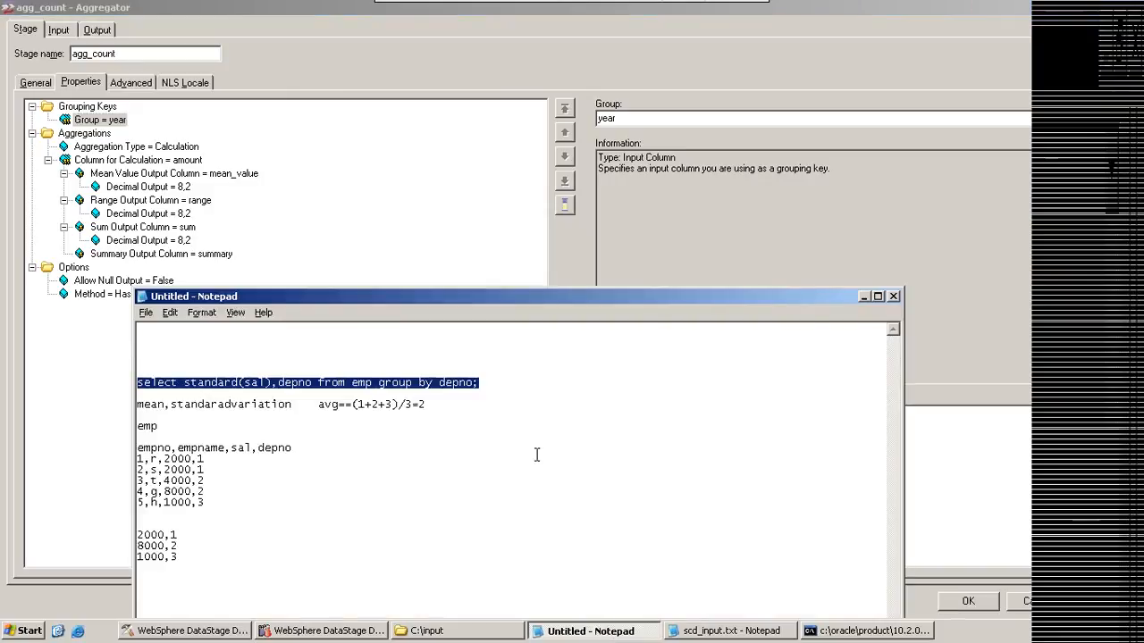
double_click(440, 384)
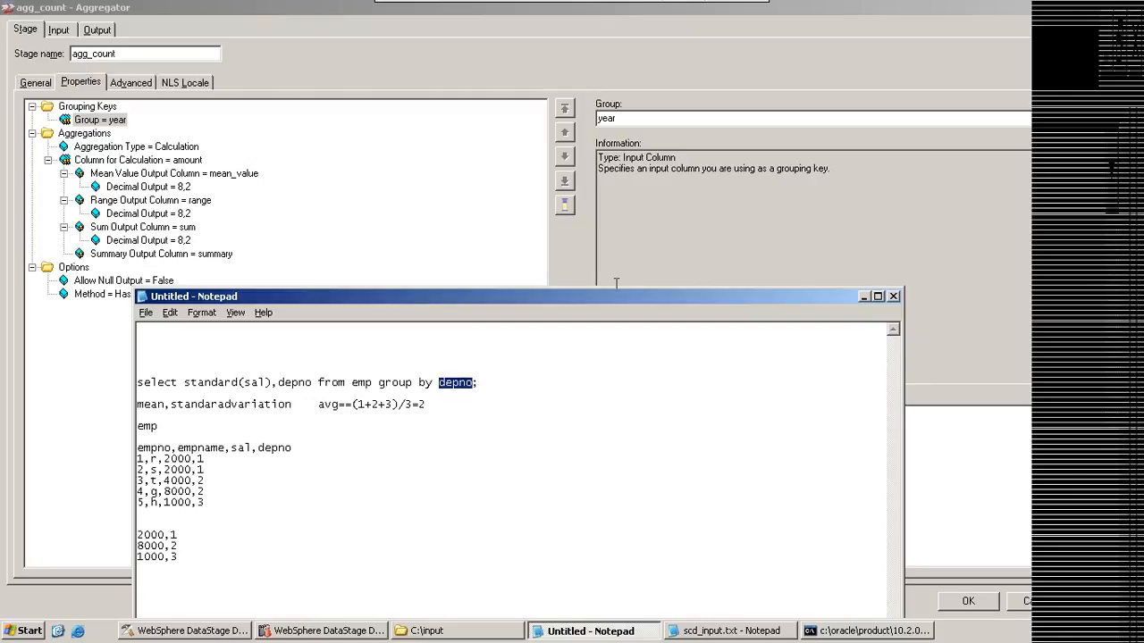
click(58, 32)
click(132, 82)
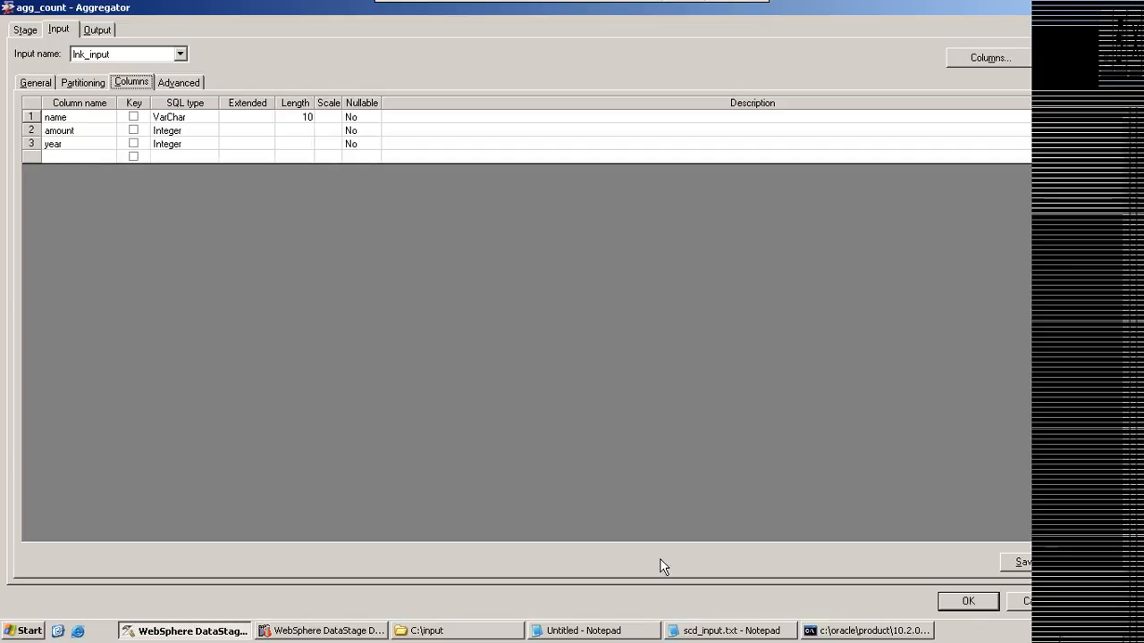
click(587, 629)
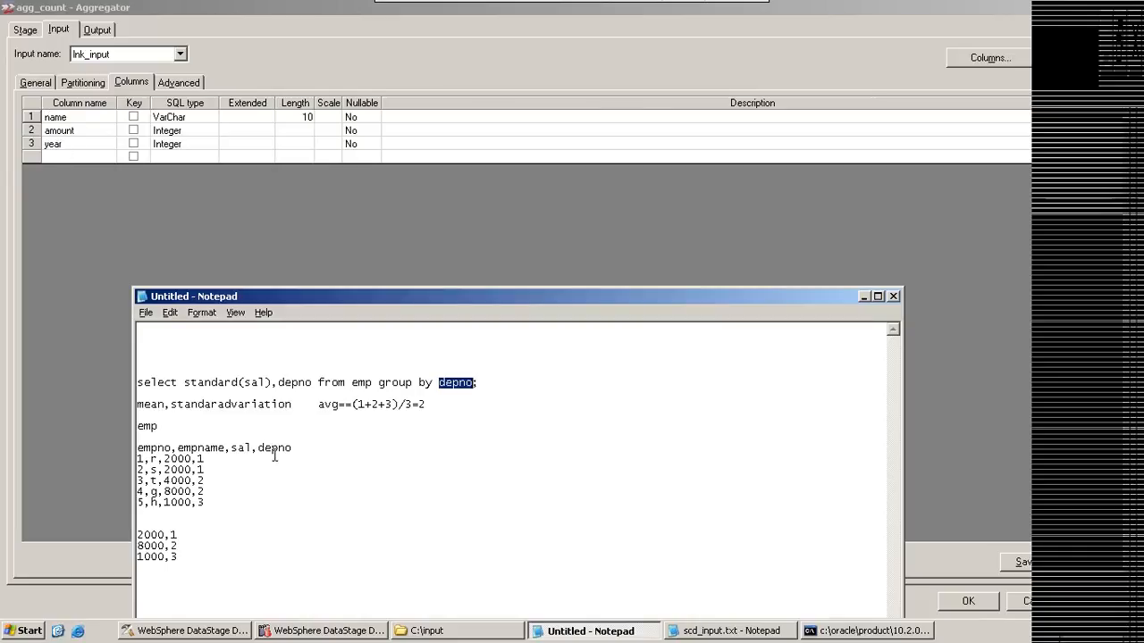
double_click(201, 459)
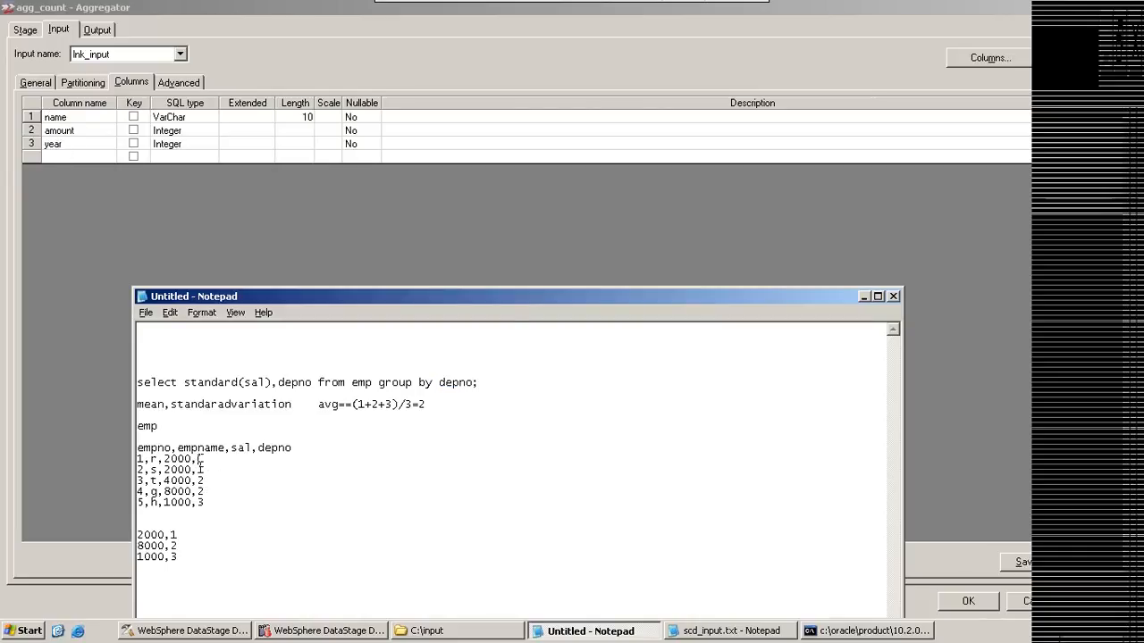
click(67, 148)
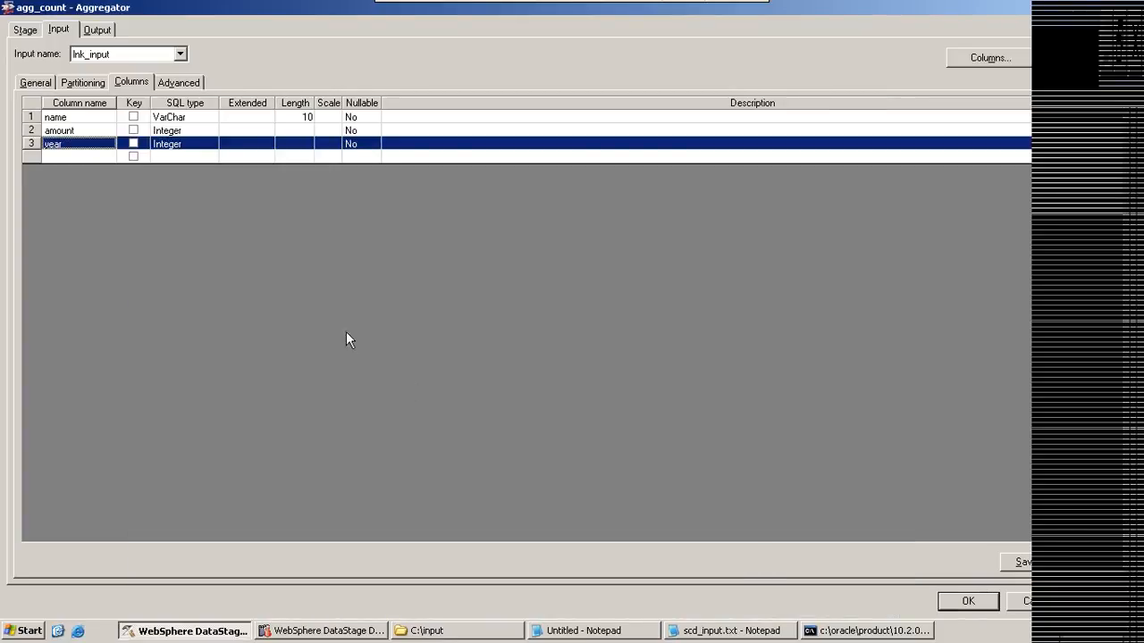
Step: Check the input link's general and partitioning settings, and review the stage's grouping key again
click(35, 82)
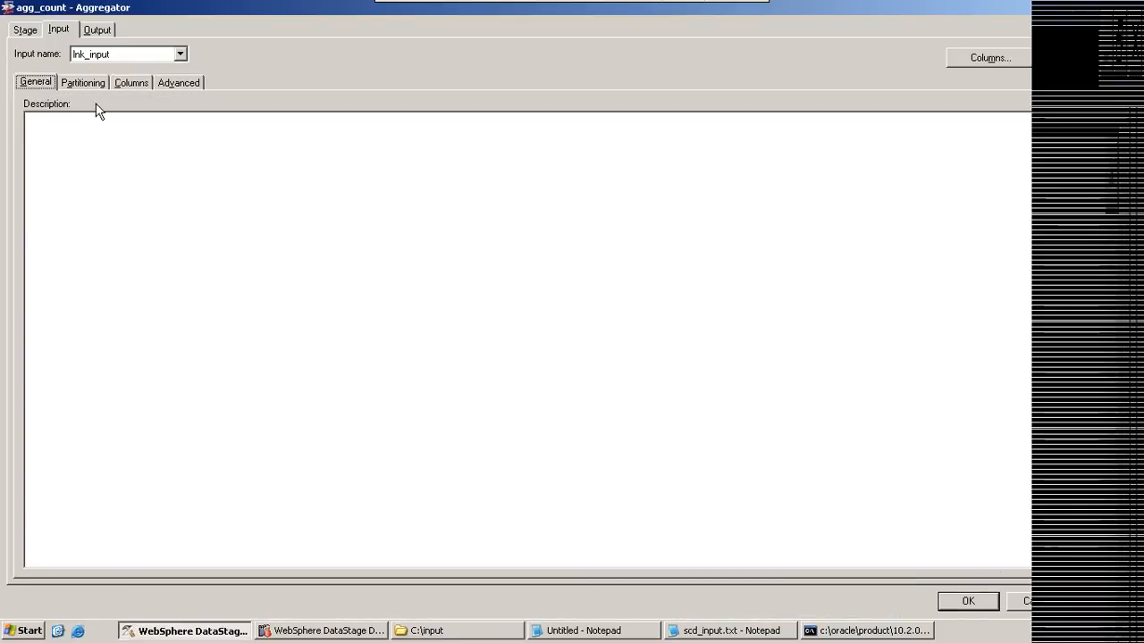
click(93, 84)
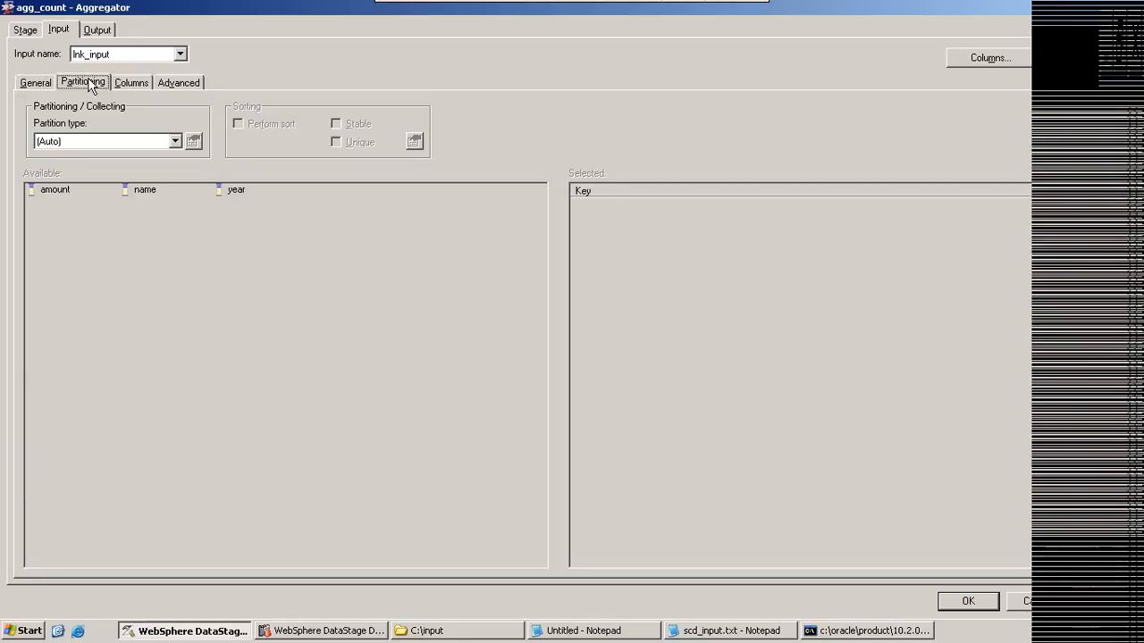
click(25, 30)
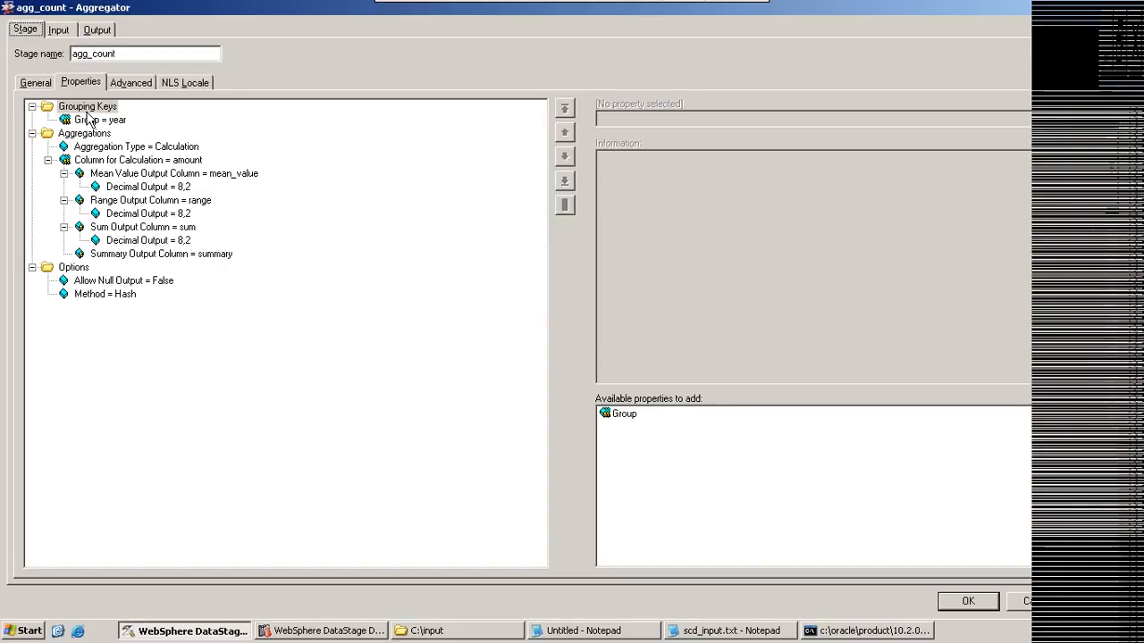
click(88, 107)
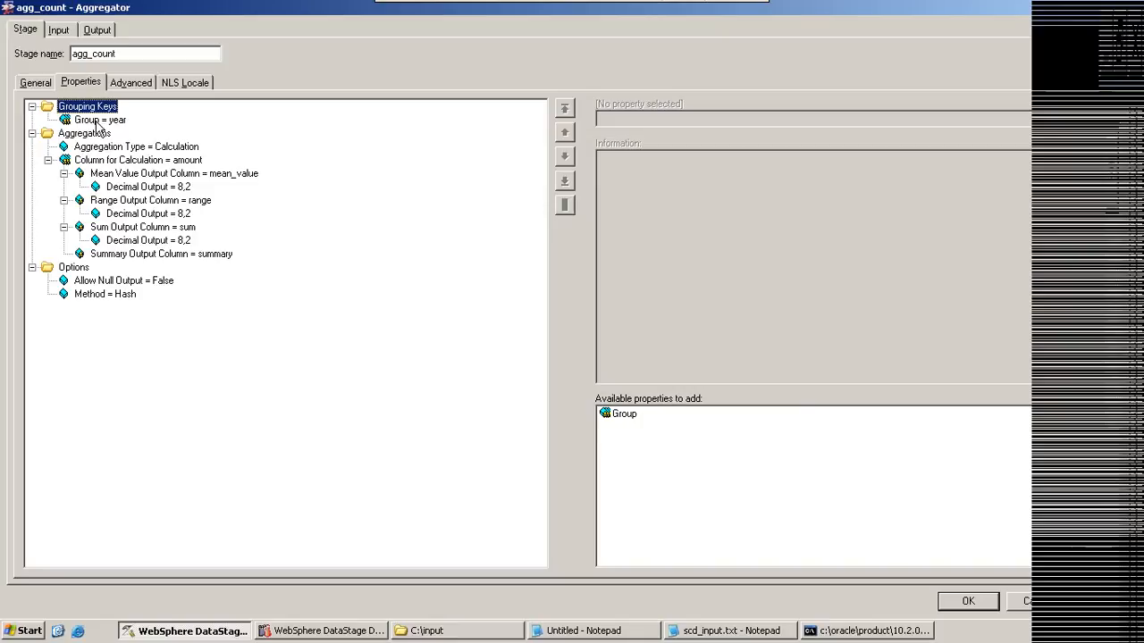
click(99, 122)
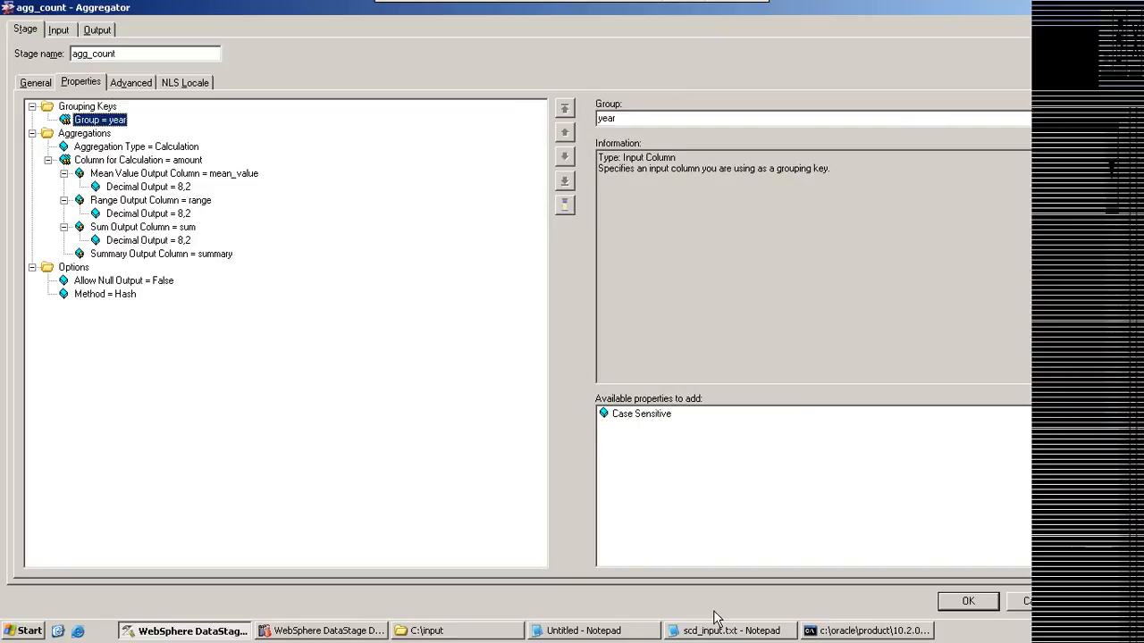
Step: In the Notepad query, add empname after depno in the group by clause and highlight both grouping columns
click(585, 630)
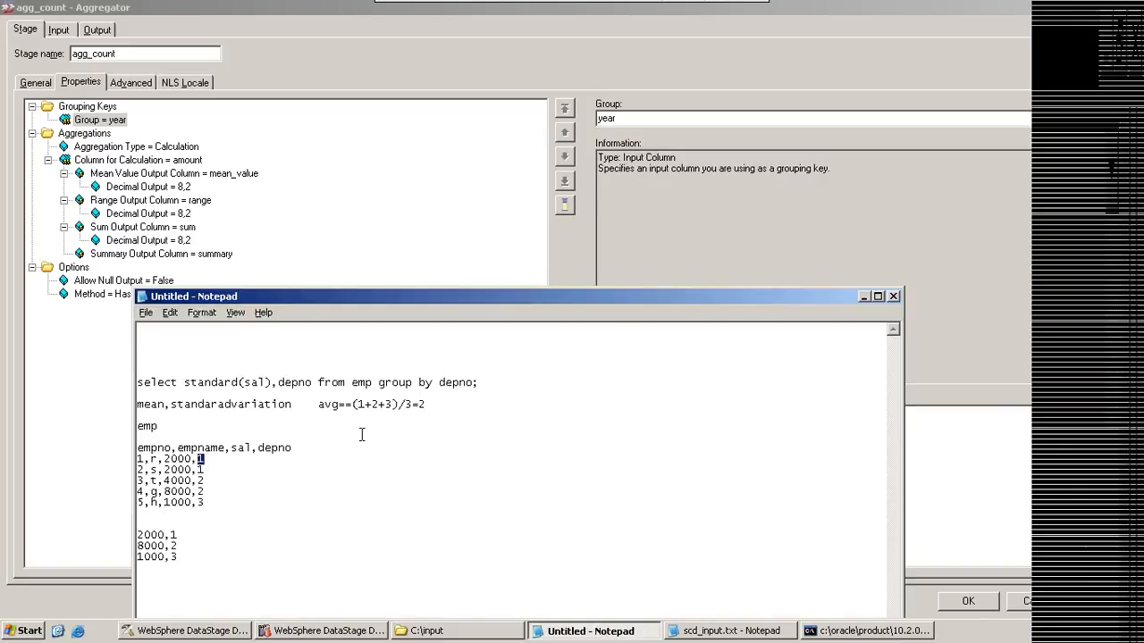
click(482, 382)
text(,)
text(d)
key(BackSpace)
text(empname)
drag(438, 383, 533, 382)
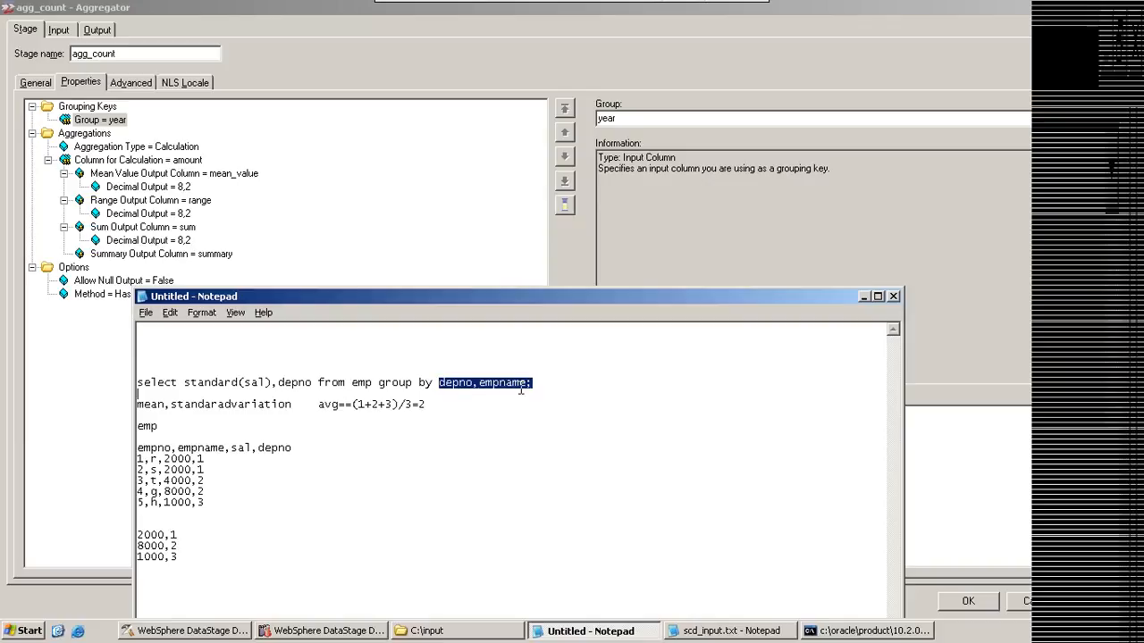
Step: Back in the Aggregator stage, review the grouping keys, the aggregations and the Aggregation Type options
click(863, 296)
click(102, 107)
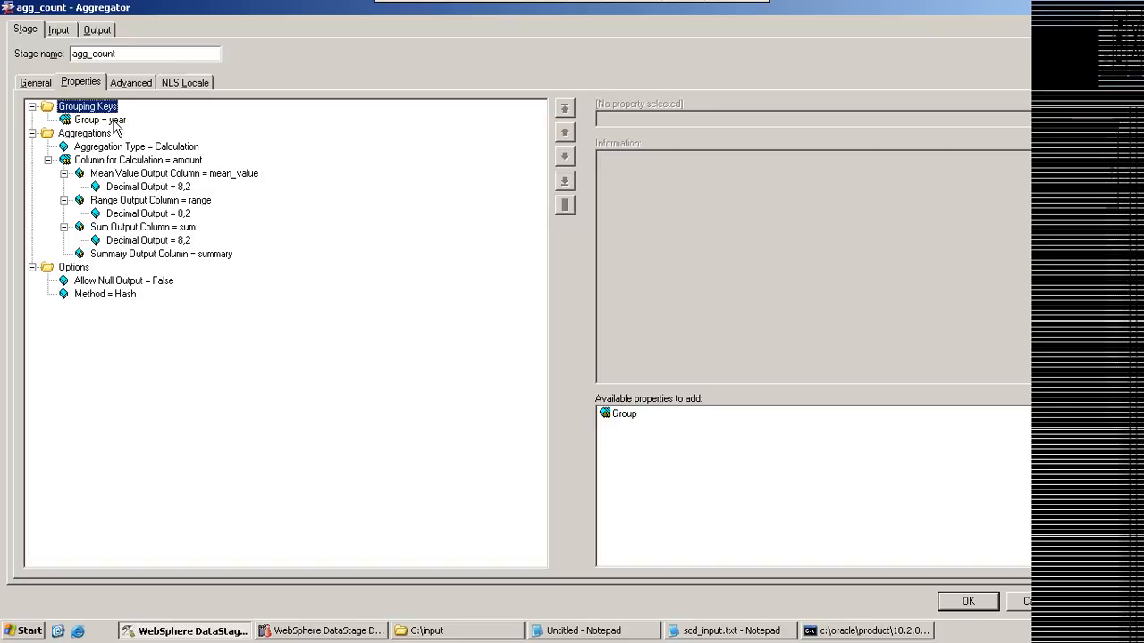
click(87, 134)
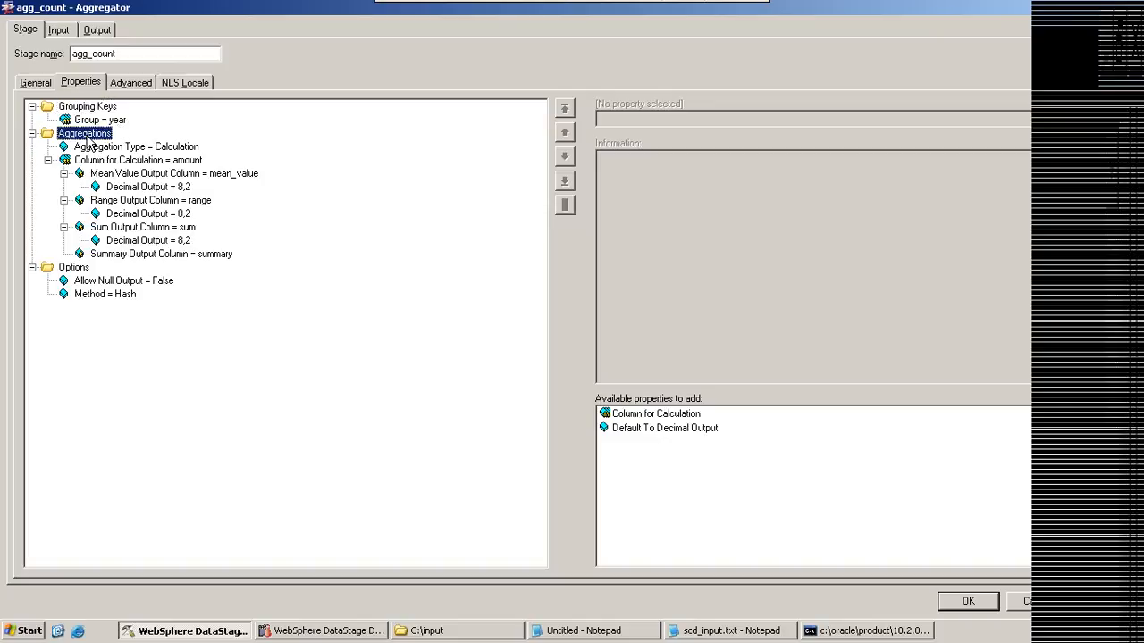
click(97, 147)
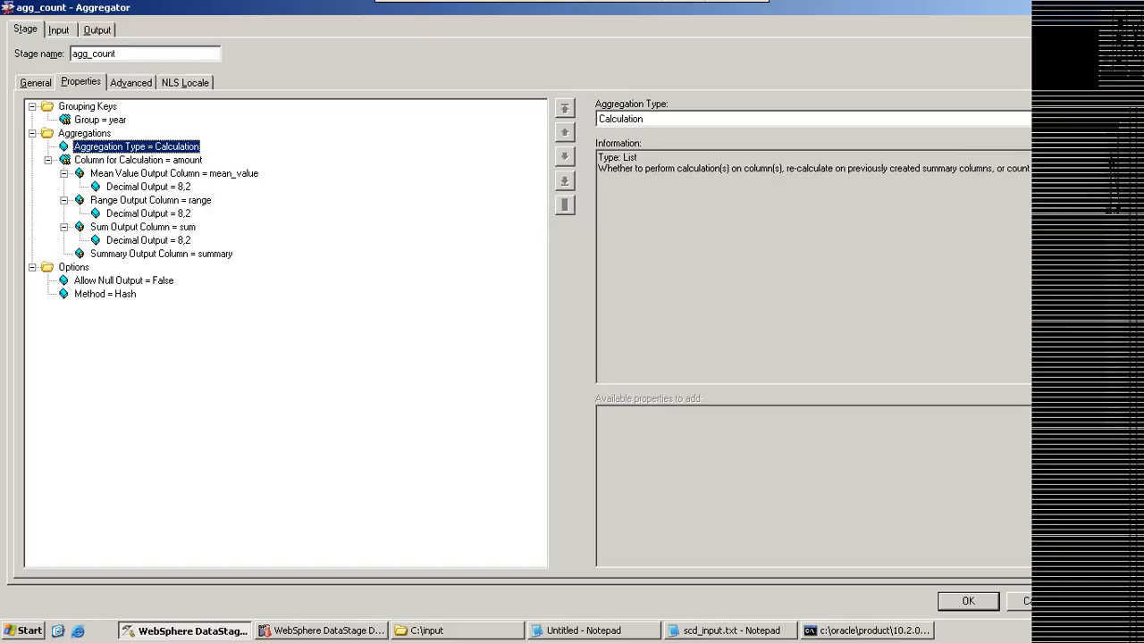
click(1024, 119)
Step: In the Notepad query, replace the standard function with sum
click(590, 631)
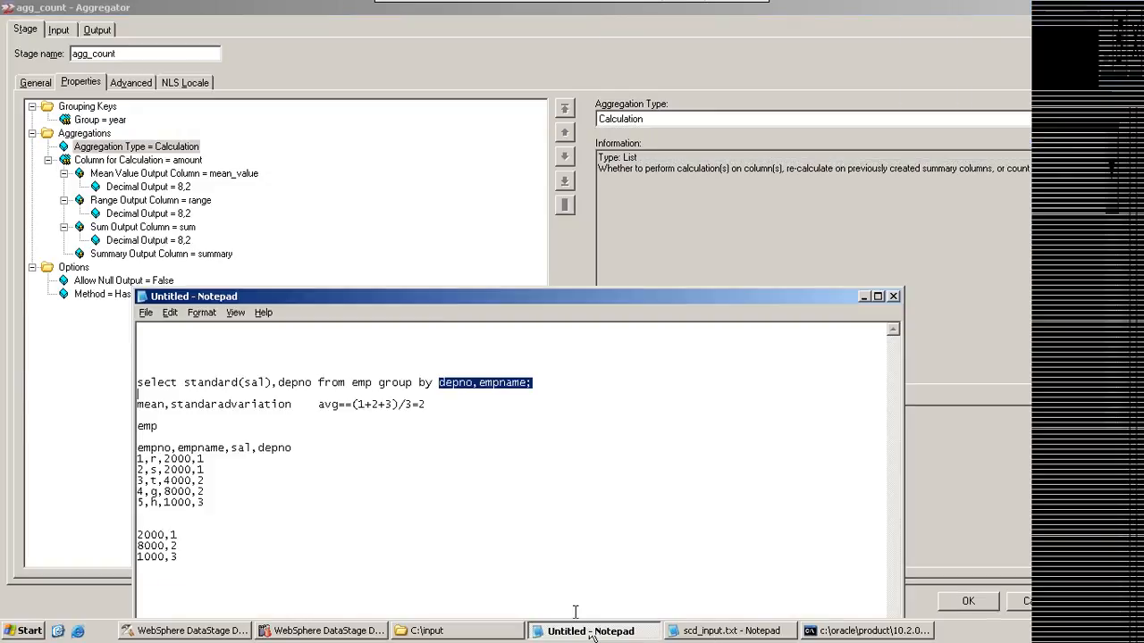
drag(238, 383, 186, 379)
key(Delete)
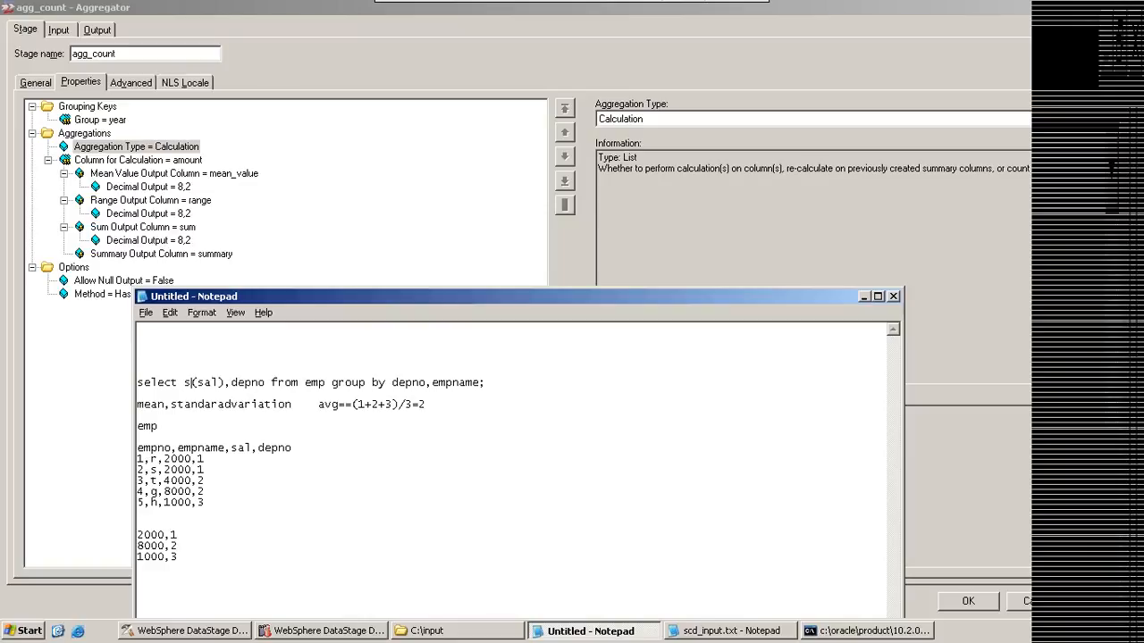
text(um)
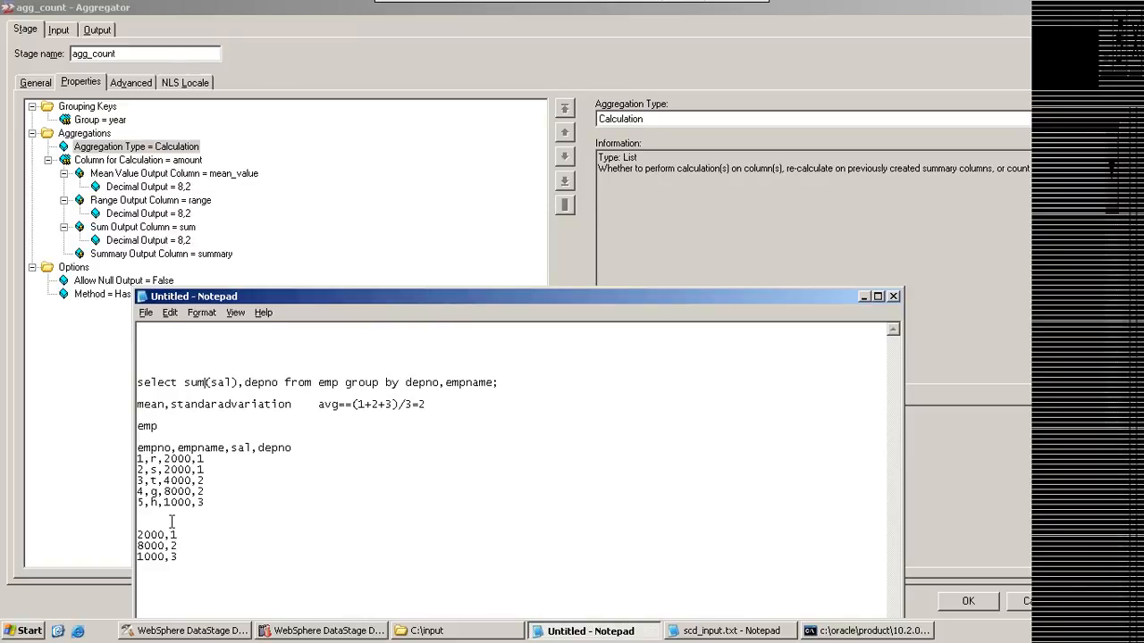
Step: Set the summed salary in the result rows to 4000 for department 1 and 12000 for department 2
drag(165, 534, 107, 530)
text(4000)
drag(166, 534, 132, 545)
text(12000)
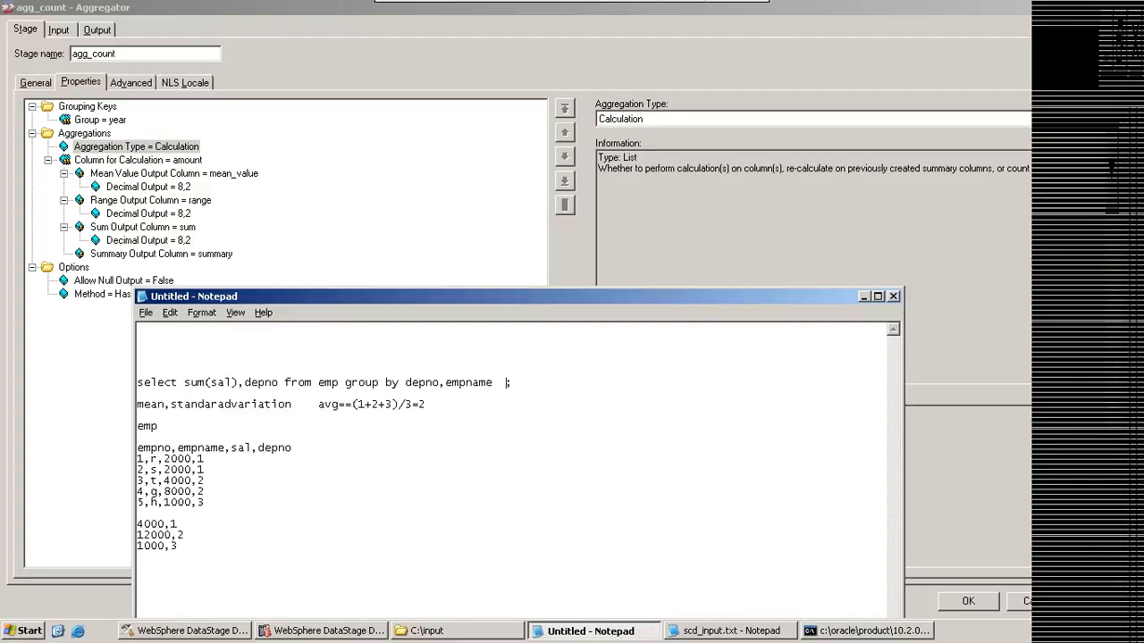
Step: Add having sum(sal)>4000 after the group by columns in the Notepad query
text(having)
text(sum(sa)
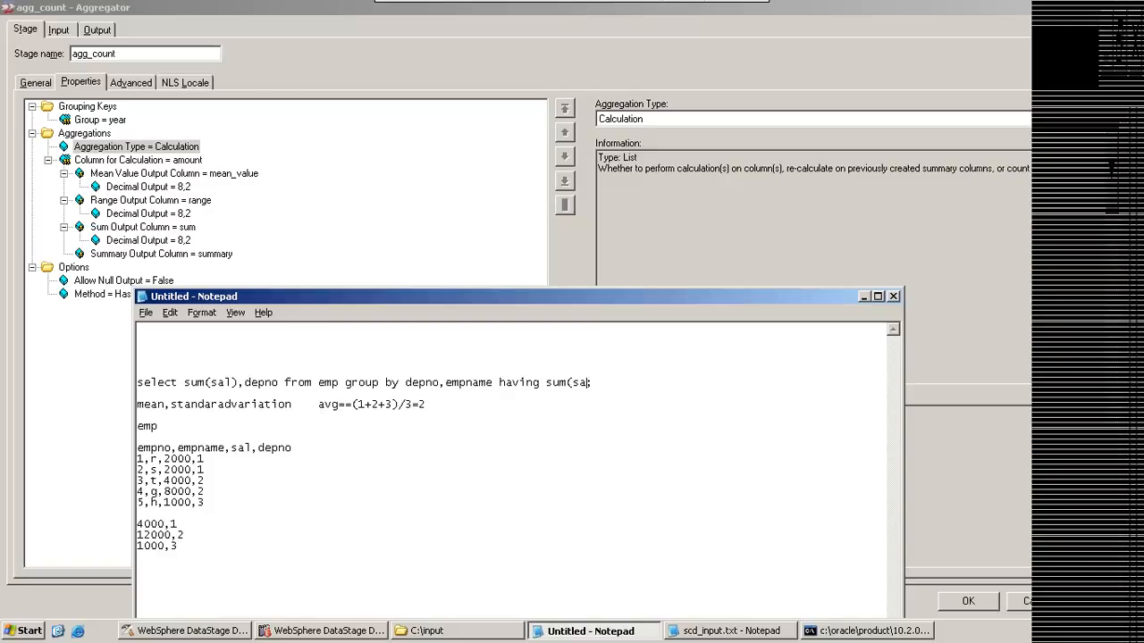
text(l)>4000)
Step: Enter the filtered result row 12000,2 below the existing sums and highlight the 4000 threshold in the query
click(209, 550)
key(Return)
key(Return)
key(Return)
text(12000,2)
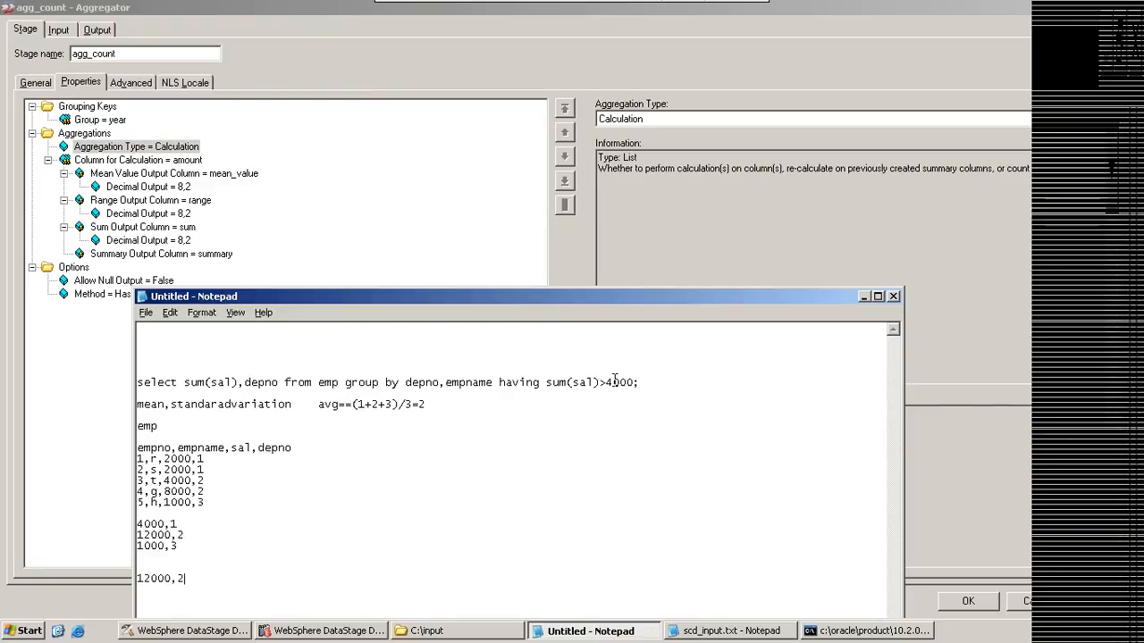
drag(605, 381, 634, 382)
Step: Remove empname from the group by clause so only depno precedes having
click(442, 386)
key(Delete)
key(Delete)
key(Delete)
key(Delete)
key(Delete)
key(Delete)
key(Delete)
key(Delete)
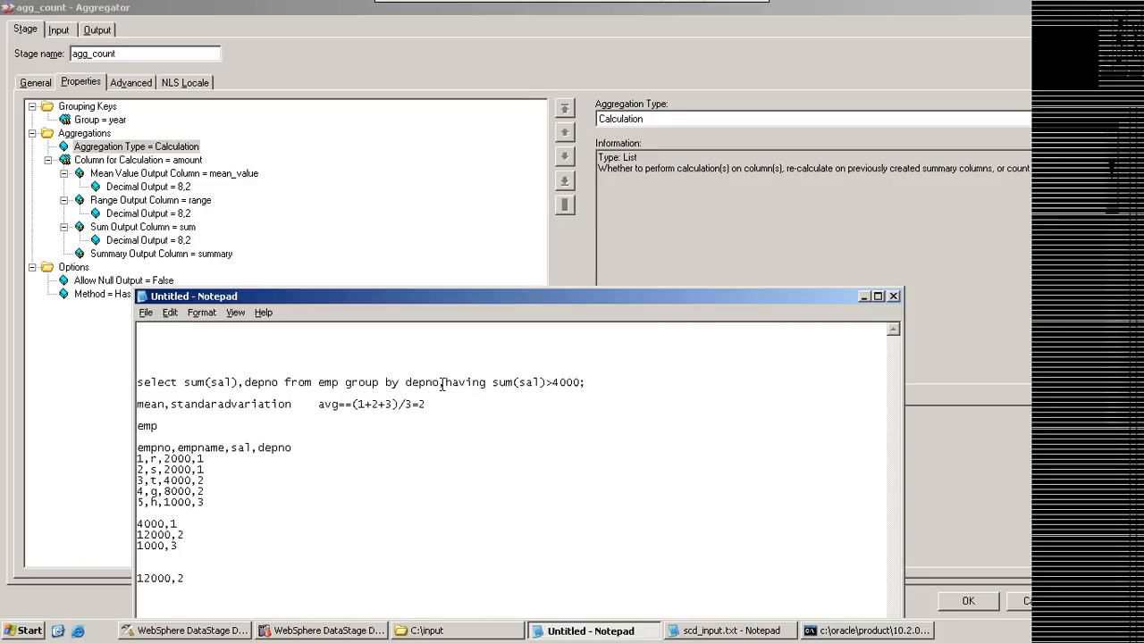
key(Delete)
text(h)
Step: Compare depno, the sum(sal) expressions and the 4000 threshold in the query with the grouped result rows by highlighting them
drag(438, 383, 407, 383)
drag(235, 383, 212, 382)
drag(491, 383, 526, 382)
drag(237, 382, 191, 383)
drag(195, 543, 140, 522)
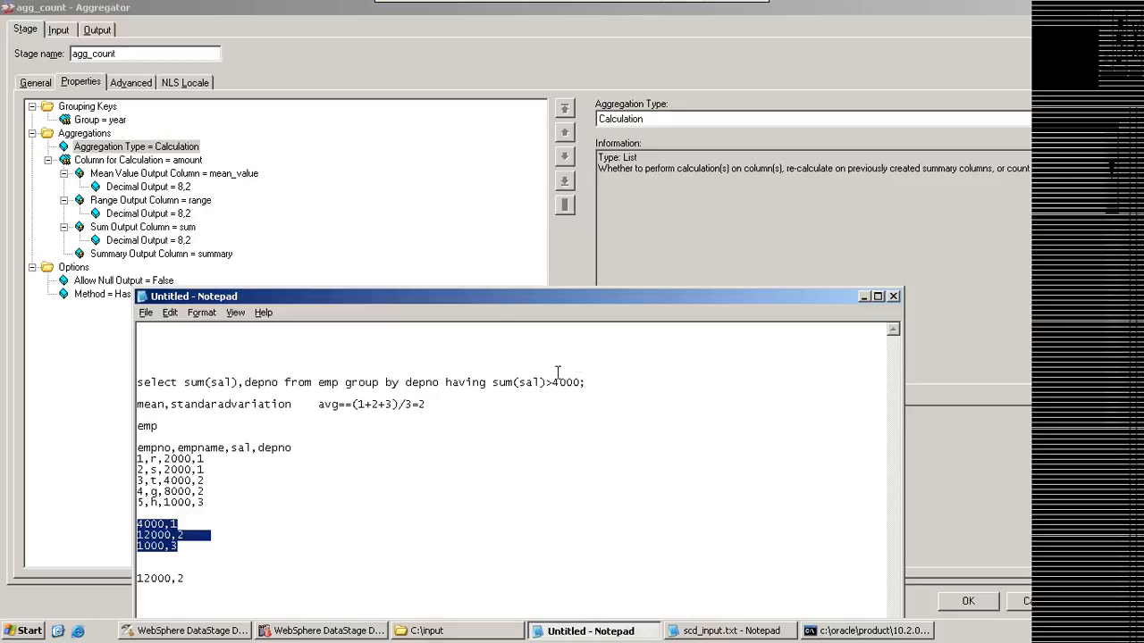
drag(551, 383, 581, 382)
drag(178, 546, 136, 534)
click(206, 545)
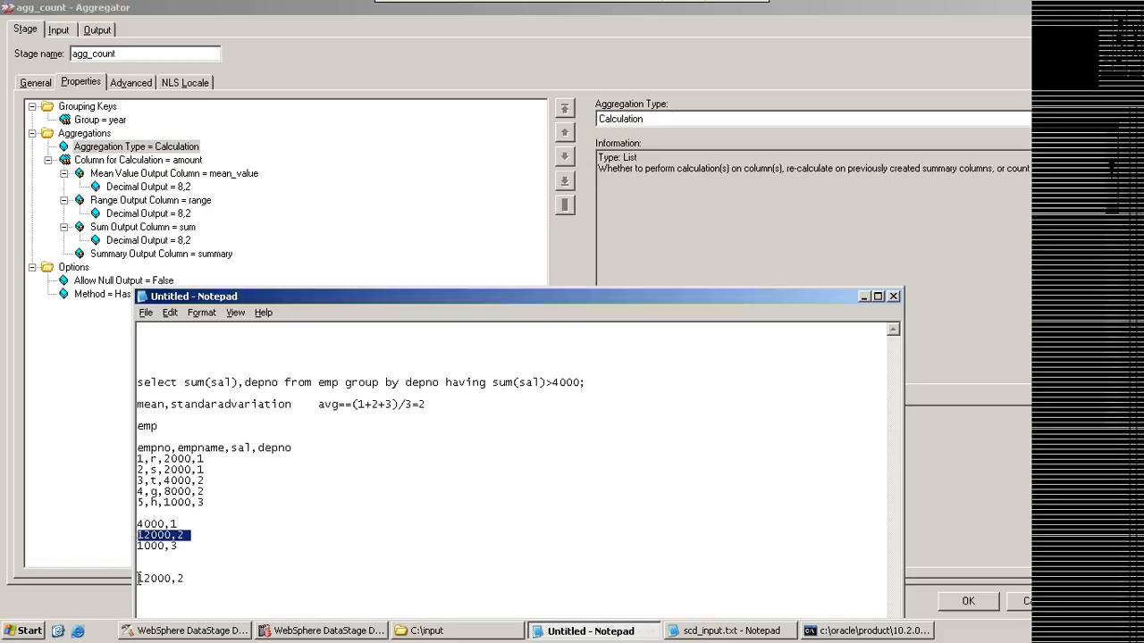
Step: Indent the filtered row 12000,2 well away from the grouped sums, and highlight the having keyword and the three sum rows
click(139, 578)
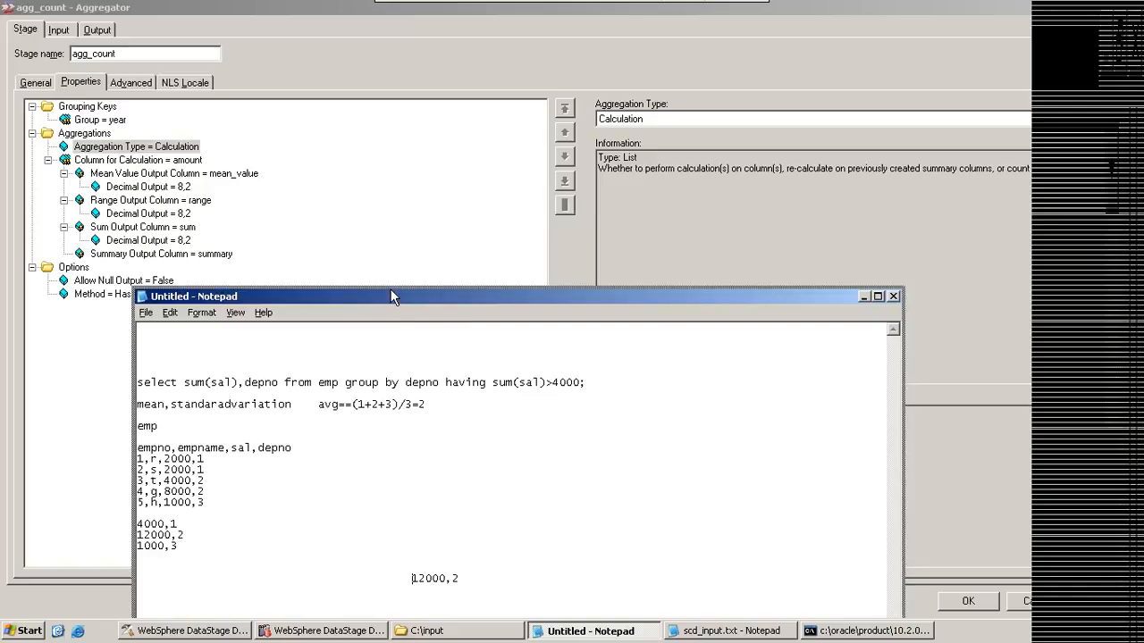
drag(390, 289, 372, 149)
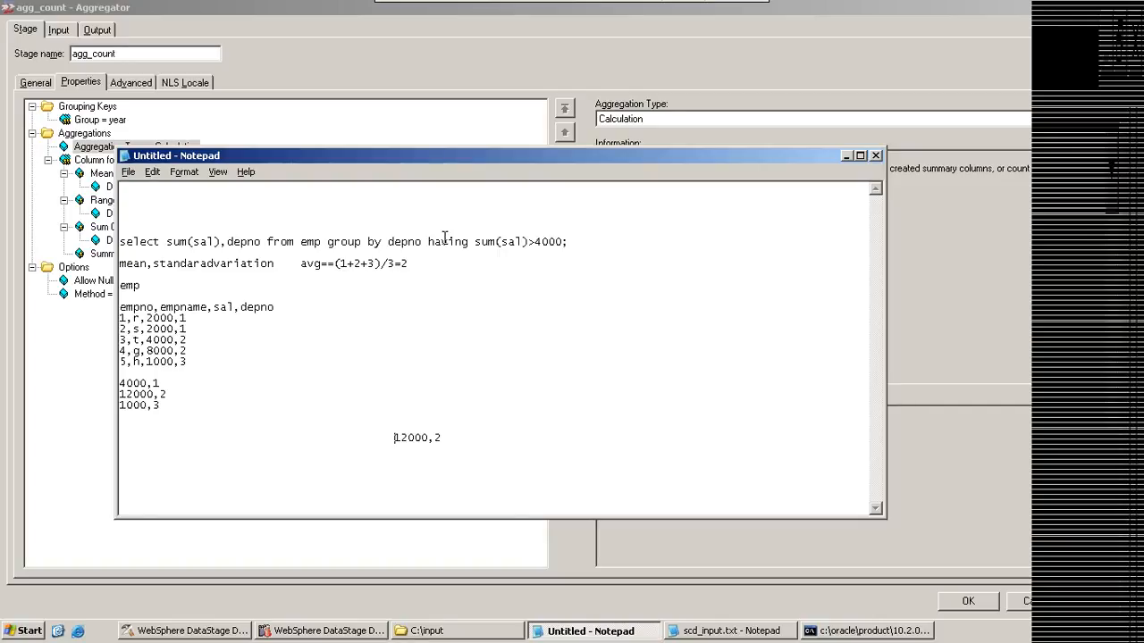
drag(428, 241, 469, 241)
drag(161, 407, 120, 382)
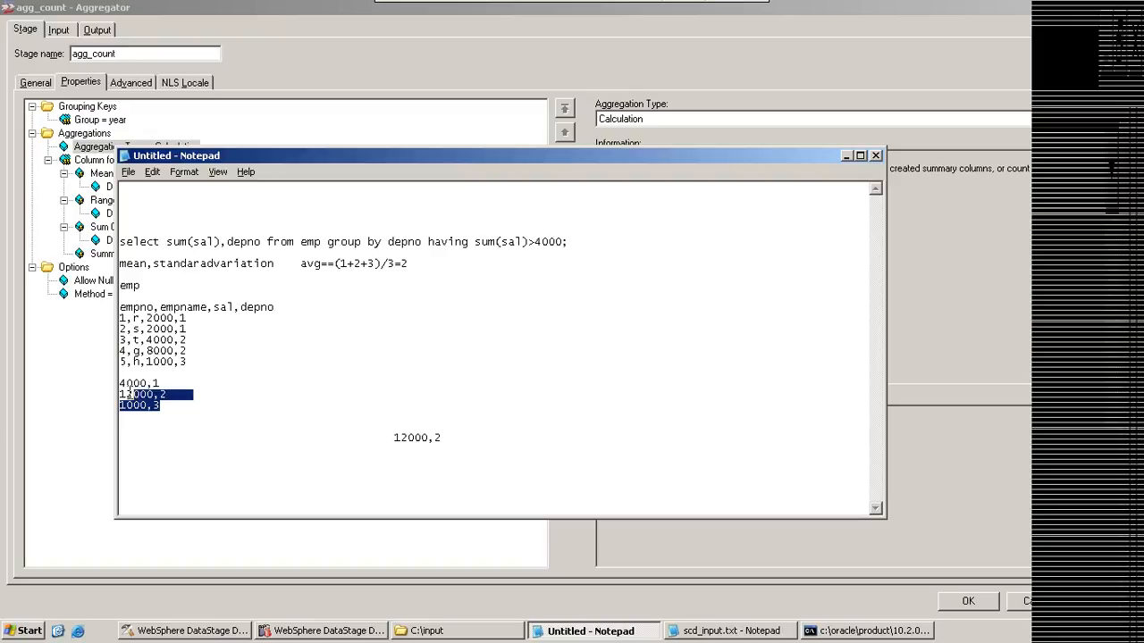
Step: Remove one blank line above the indented 12000,2 row and write recalculation on the line below it
click(385, 410)
key(Delete)
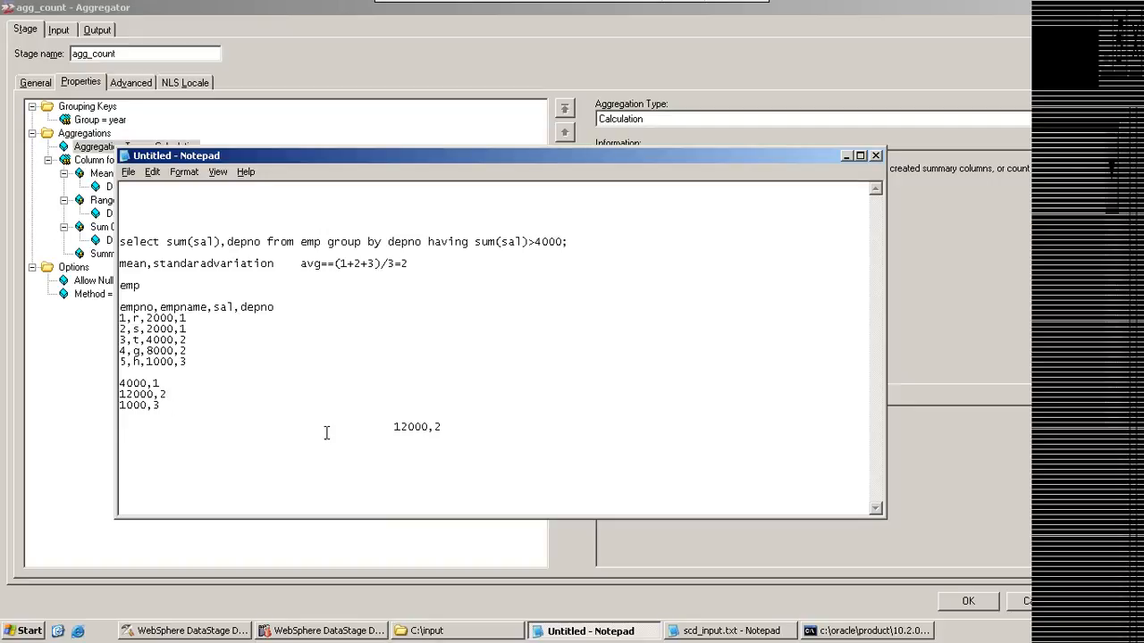
key(Return)
text(recalculation)
Step: Compare the grouped sums, both sum(sal) expressions in the query and the filtered row by highlighting each
drag(170, 408, 120, 383)
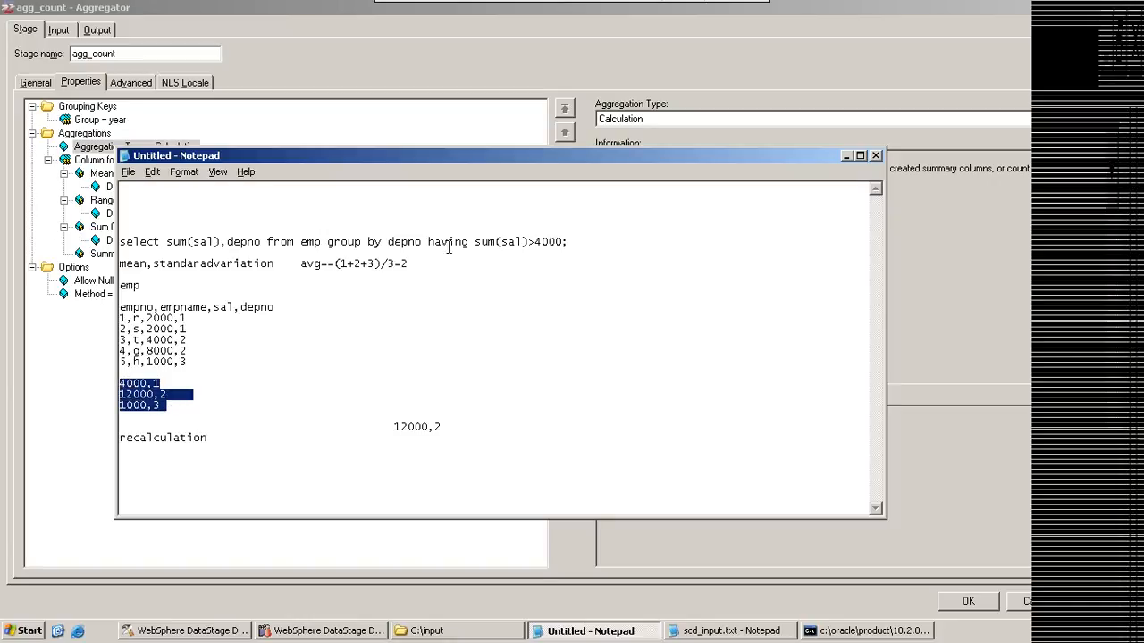
drag(428, 241, 465, 235)
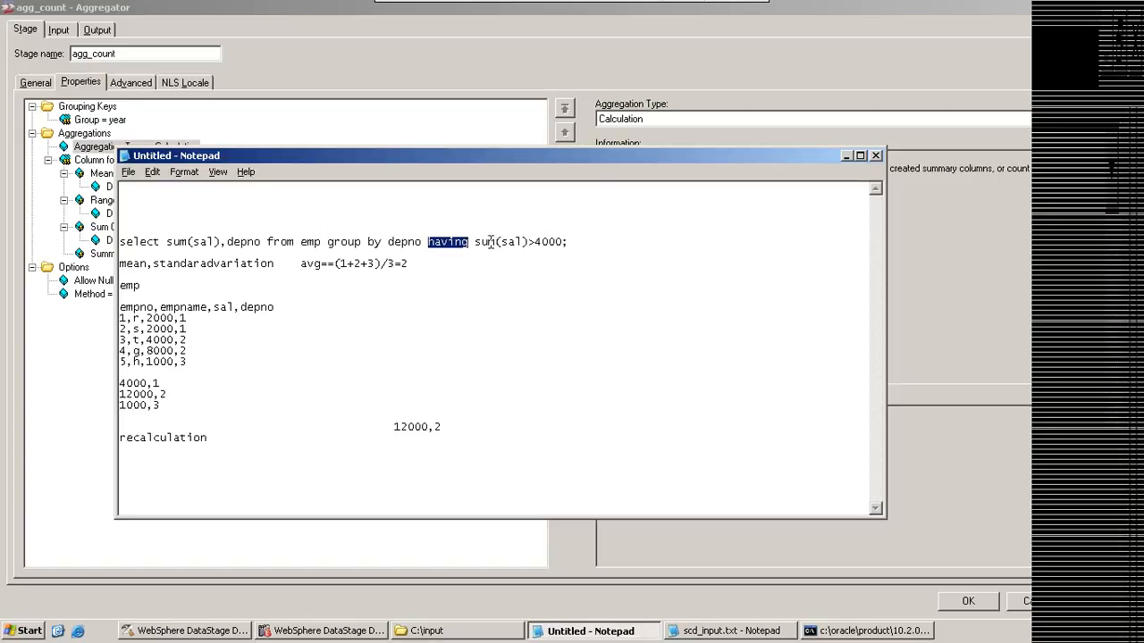
drag(475, 241, 530, 241)
drag(222, 241, 172, 237)
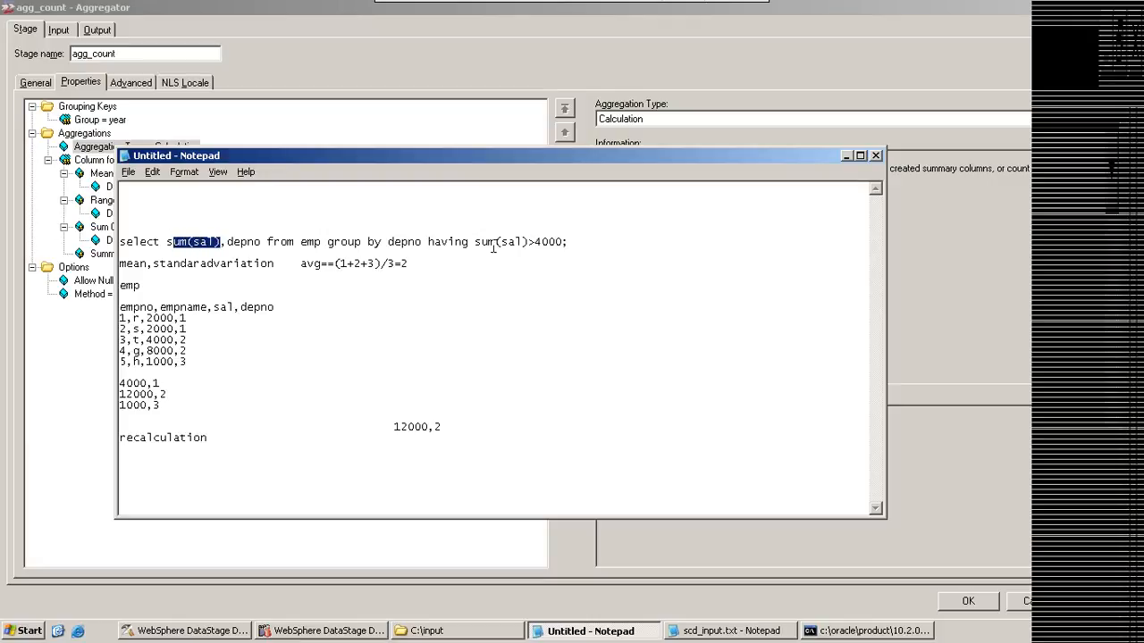
drag(474, 242, 535, 242)
drag(391, 428, 439, 425)
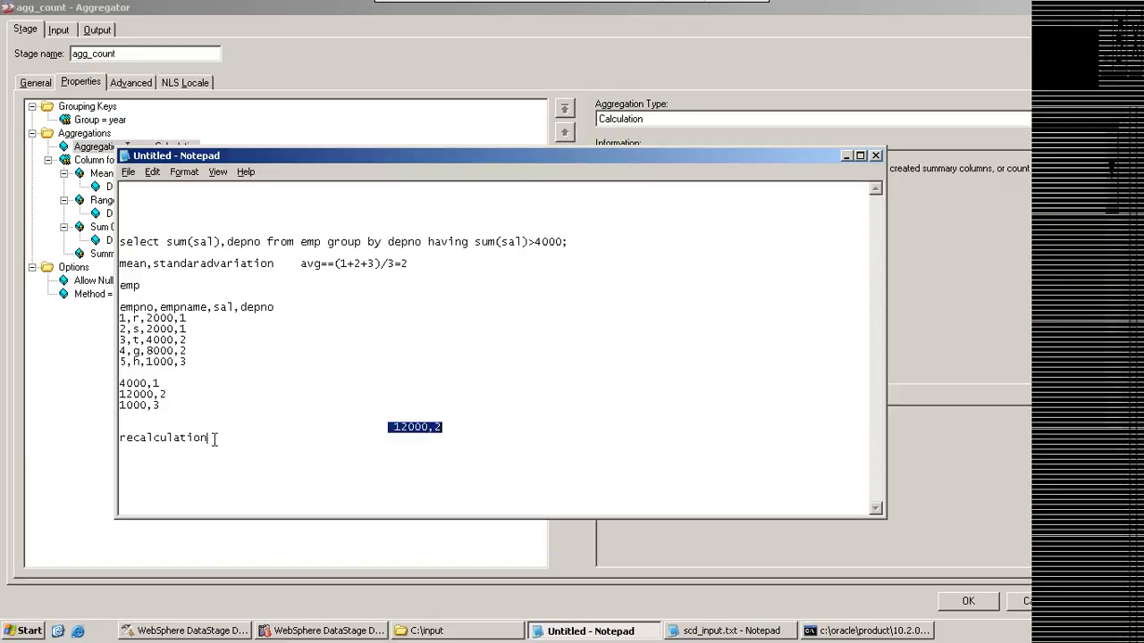
Step: Append the arrow -----> after the word recalculation
click(214, 439)
text(-----)
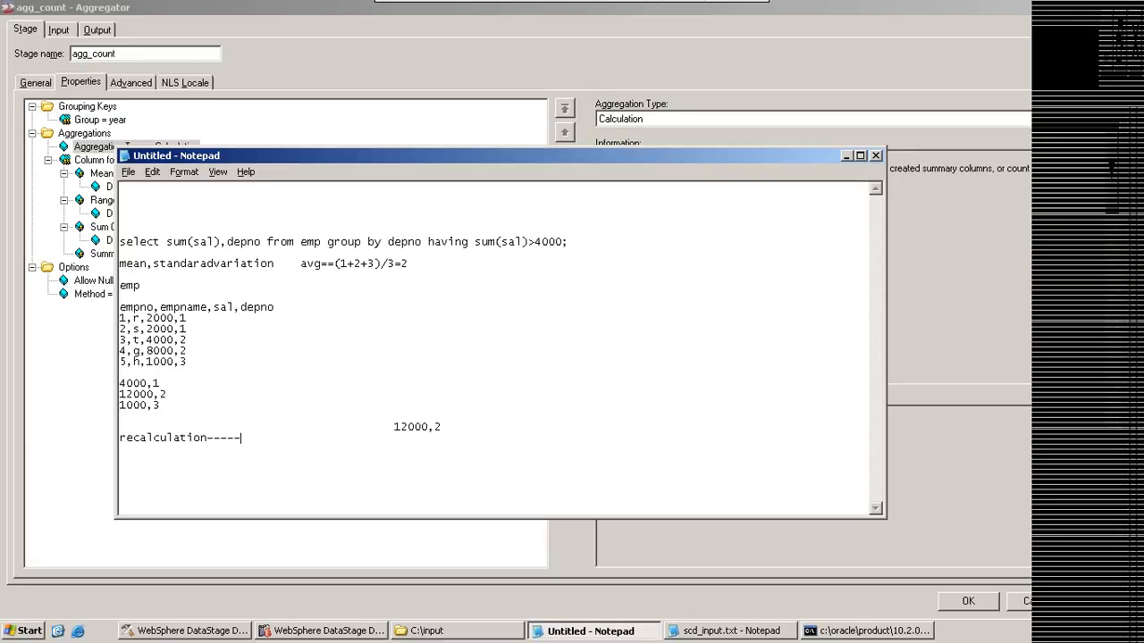
text(>)
Step: Switch to the Aggregator stage and set its Aggregation Type to Count Rows, accepting removal of the calculation properties
click(680, 119)
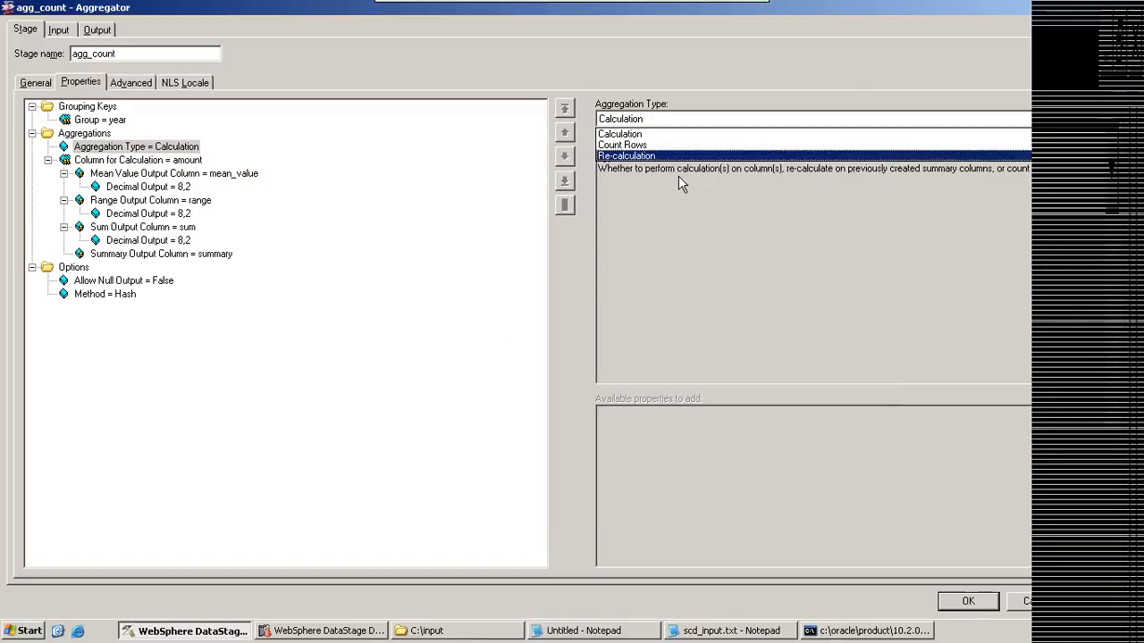
click(624, 146)
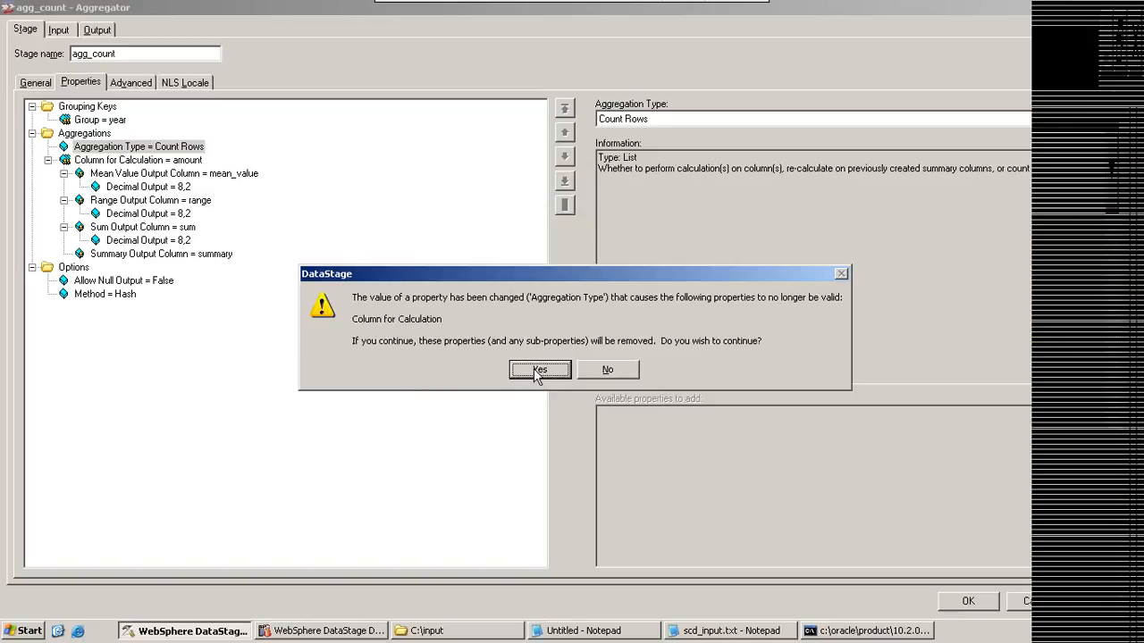
click(537, 369)
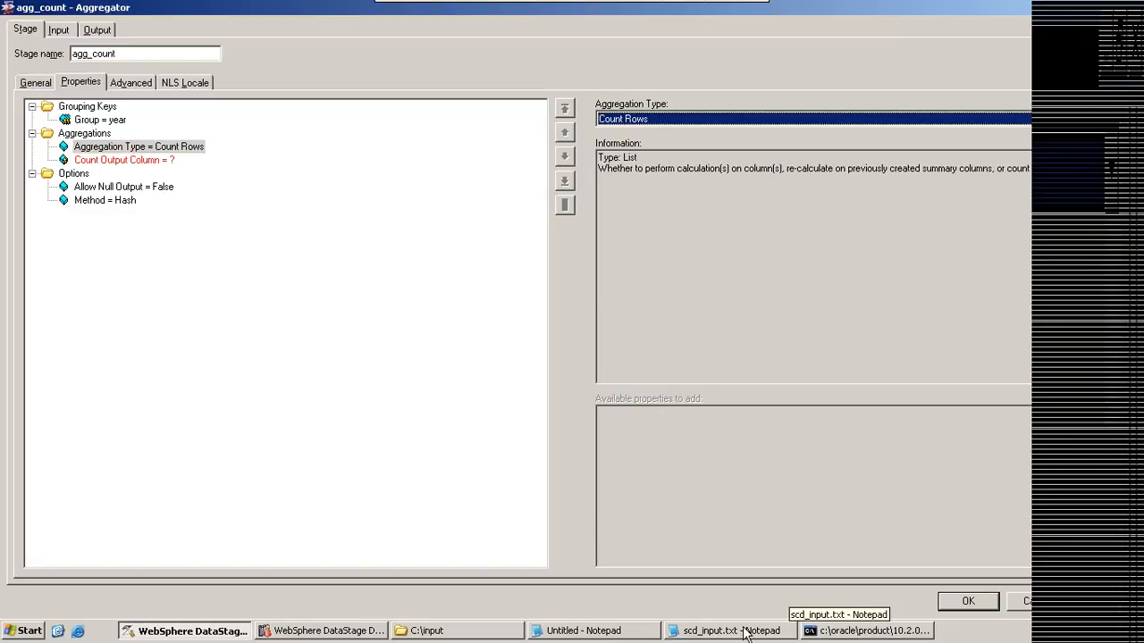
Step: In the Notepad query, replace sum(sal),depno in the select list with count(*)
click(583, 630)
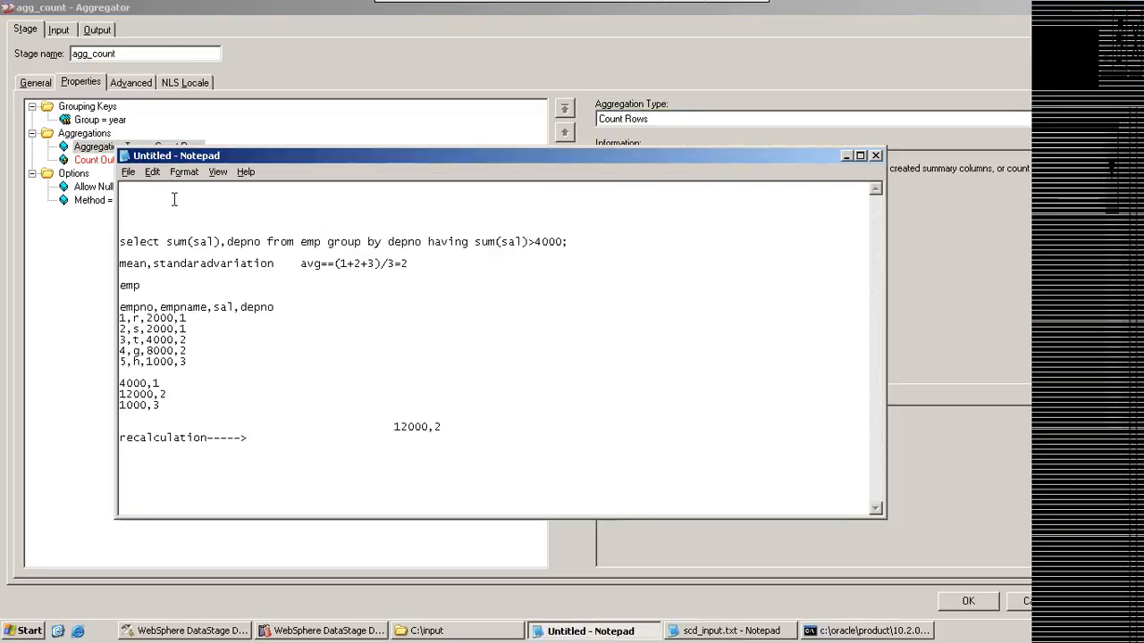
double_click(166, 241)
drag(166, 241, 257, 241)
text(co)
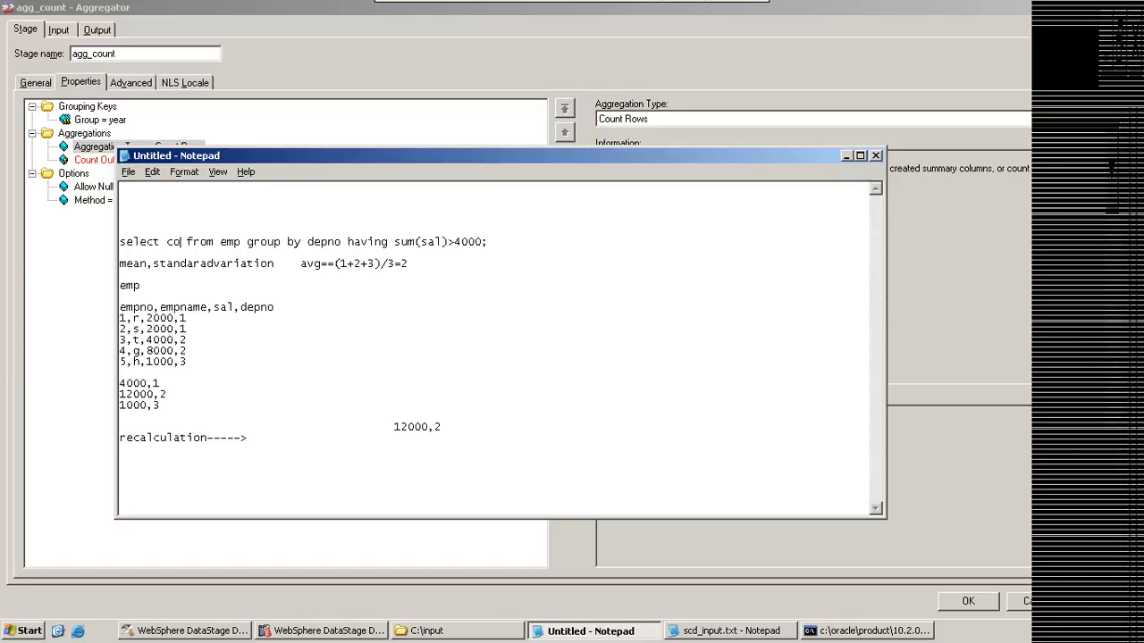
text(unt(*))
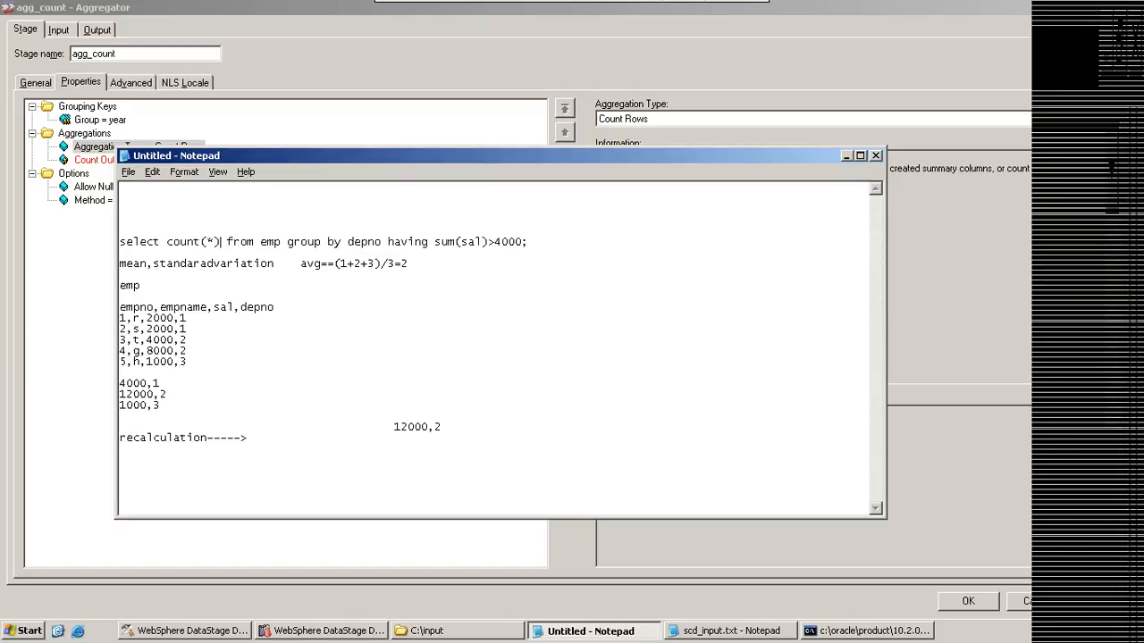
Step: End the query with a semicolon after group by depno and move the having clause several lines below it
click(384, 241)
text(;)
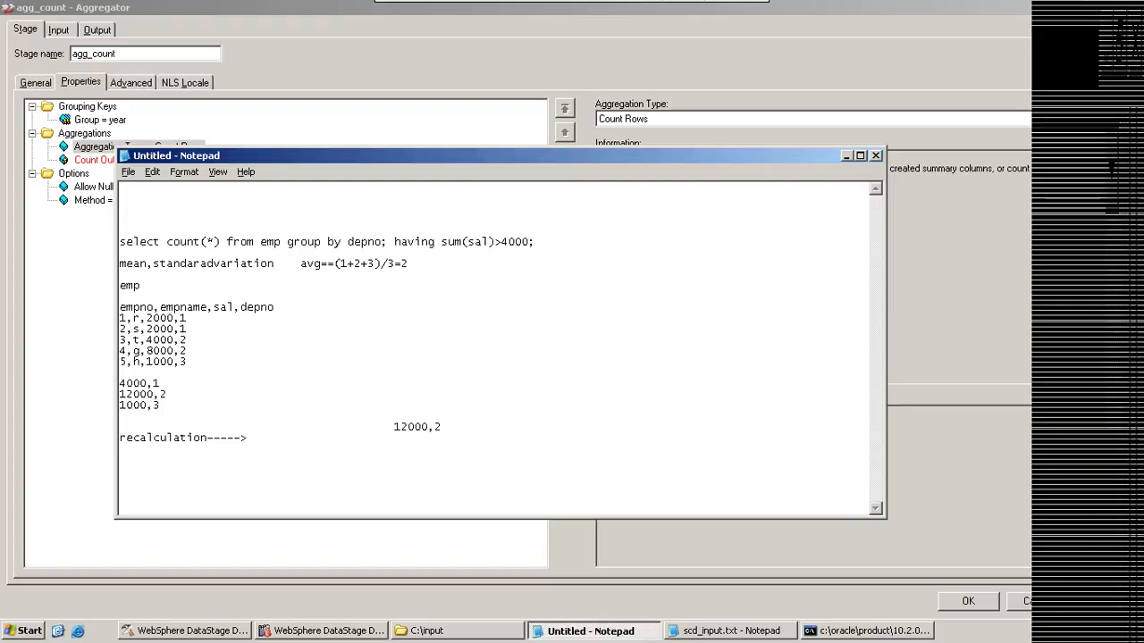
key(Return)
key(Return)
key(Return)
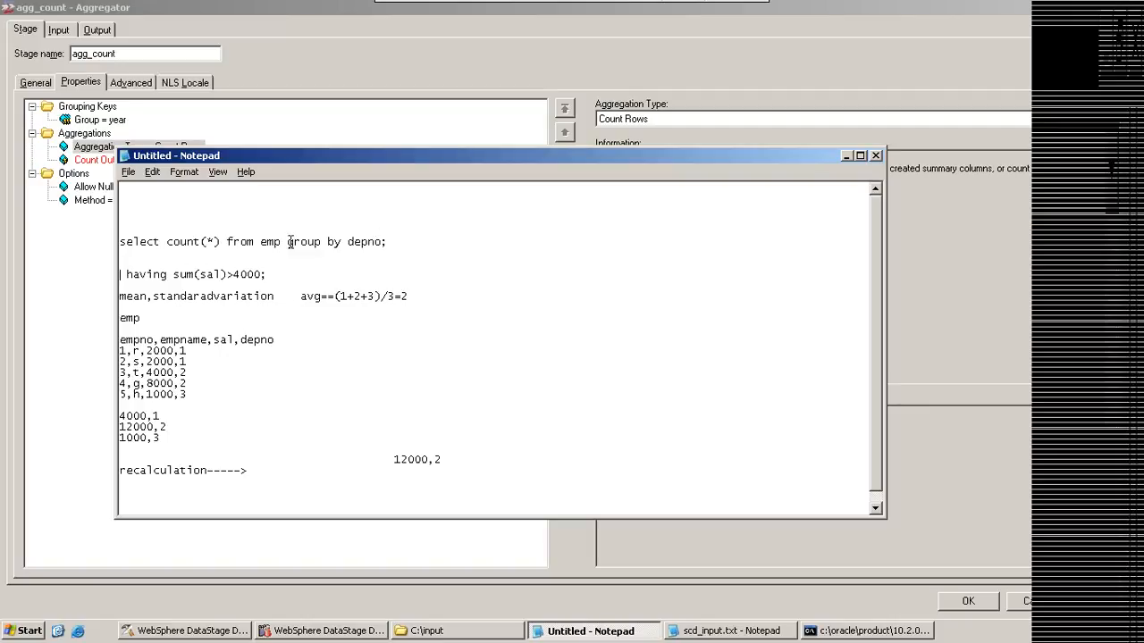
click(422, 238)
key(Return)
key(Return)
key(Return)
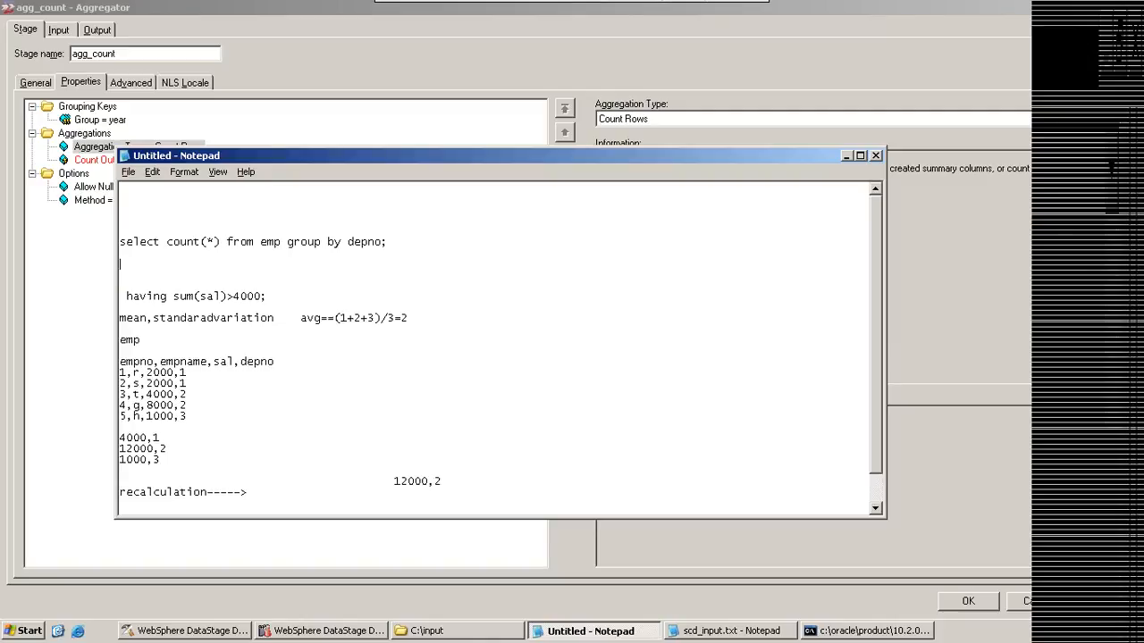
Step: Add depno after count(*) in the select list and enter the result rows 2,1, 2,2 and 1,3 under the query
click(222, 241)
text(,depno)
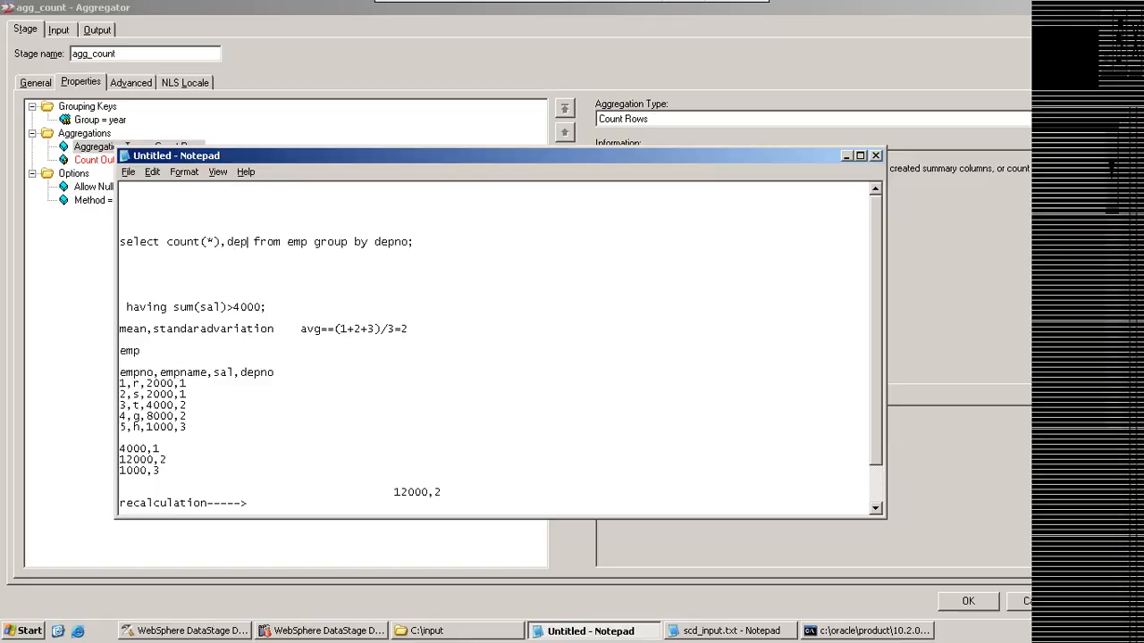
click(175, 264)
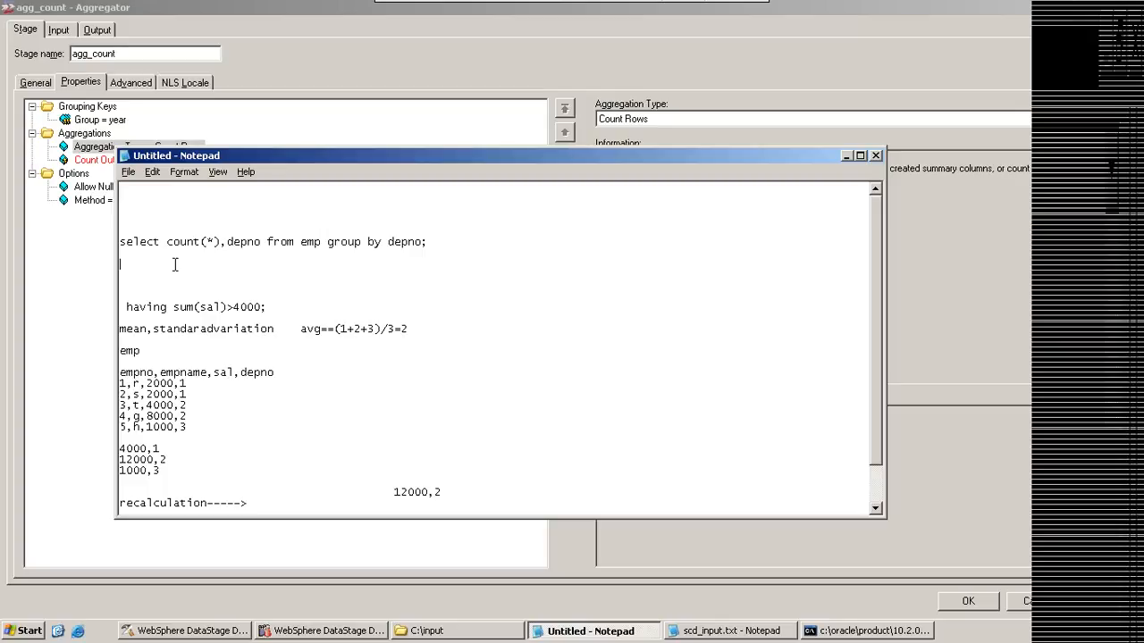
text(2,1)
key(Return)
text(2)
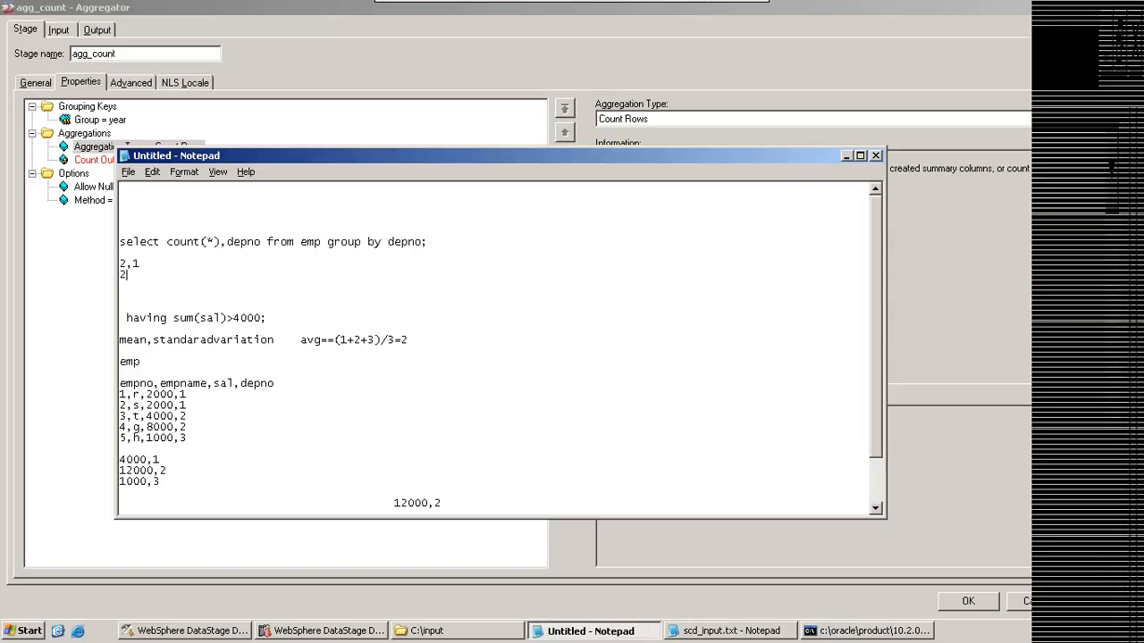
text(,)
text(2)
key(Return)
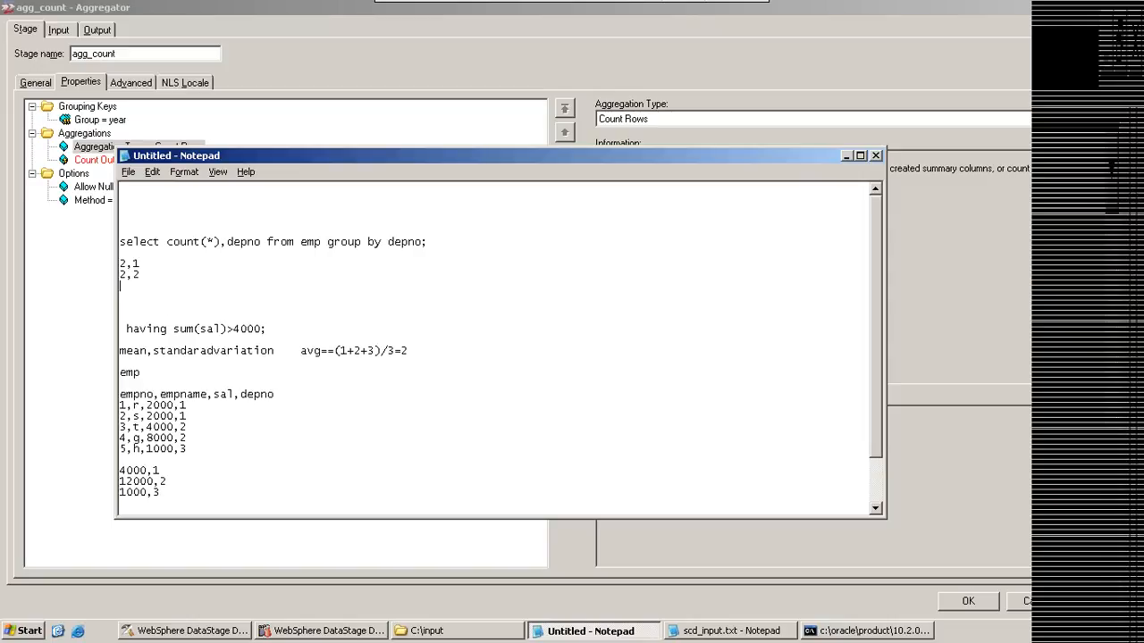
text(1,3)
Step: Check the count(*) expression against the emp rows of each department by highlighting them
drag(168, 241, 219, 240)
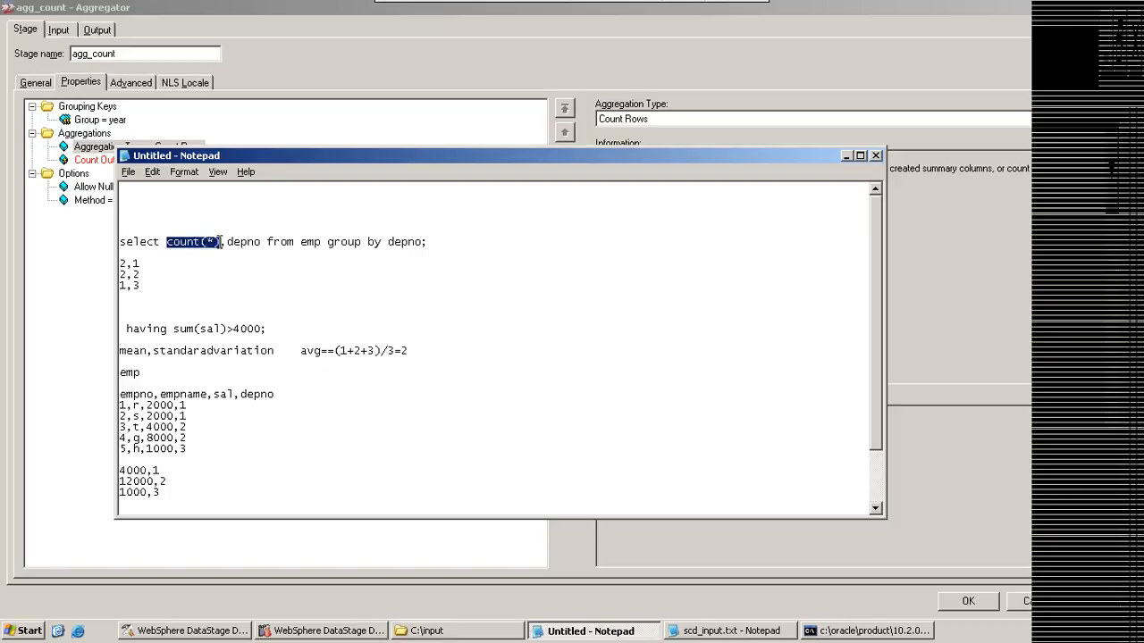
click(201, 243)
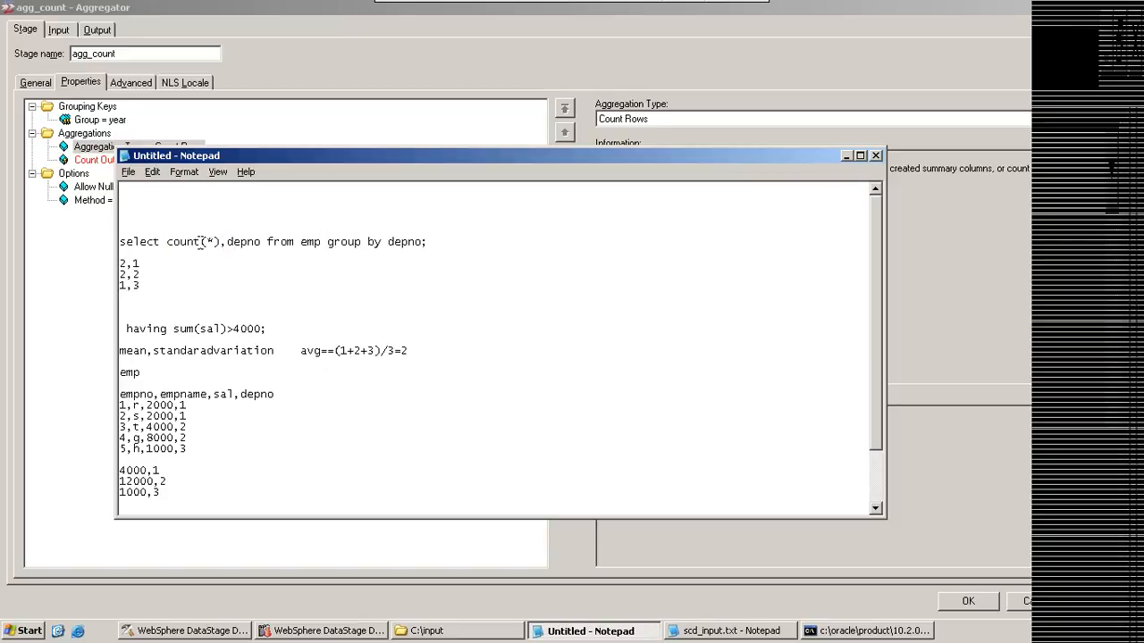
drag(186, 416, 186, 439)
click(175, 421)
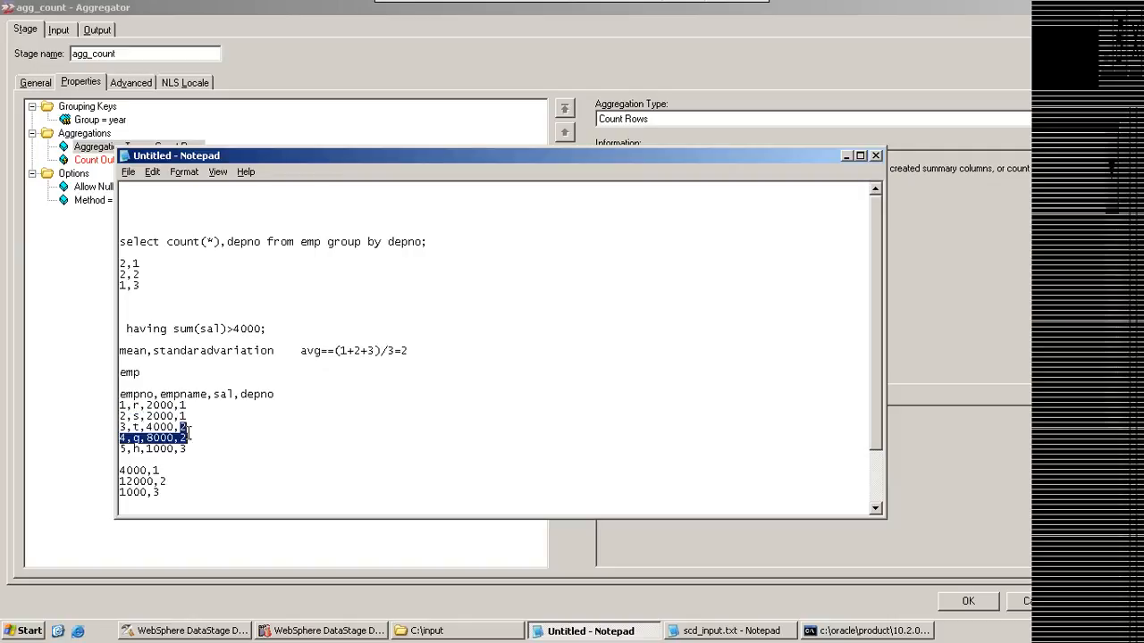
click(191, 449)
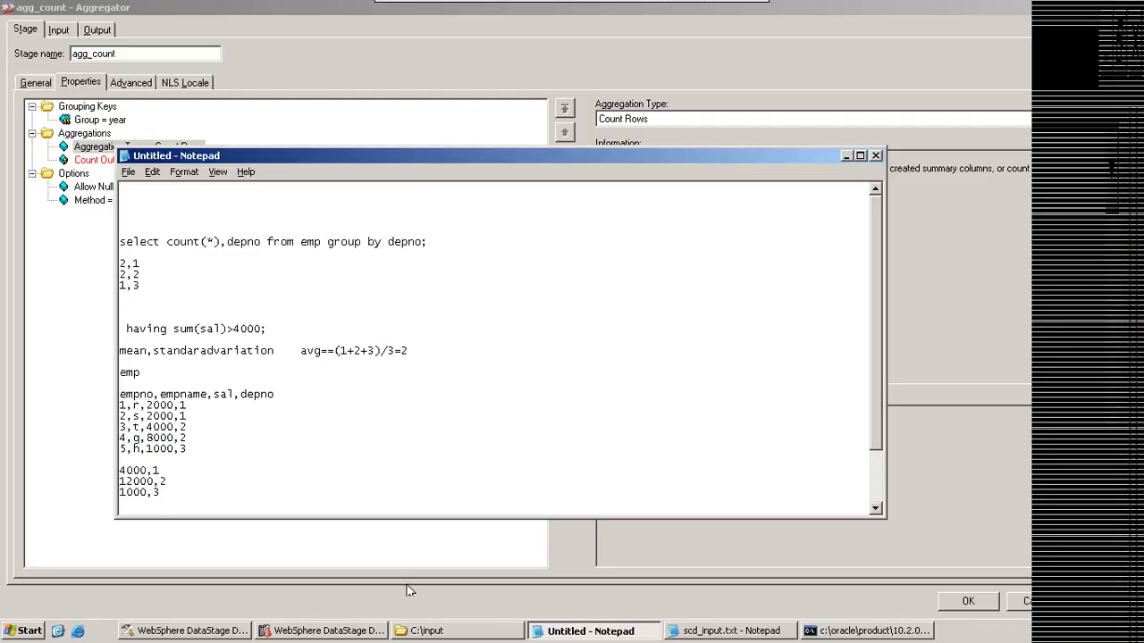
Step: Back in the DataStage Aggregator stage, review the sum, range and mean value output column properties
click(215, 630)
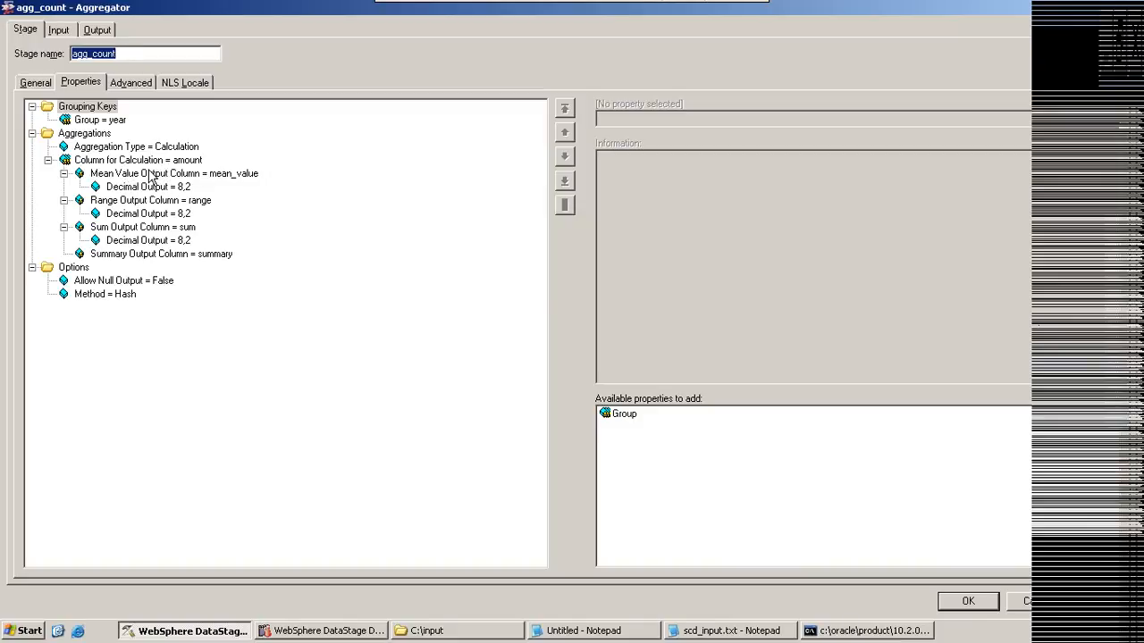
click(127, 229)
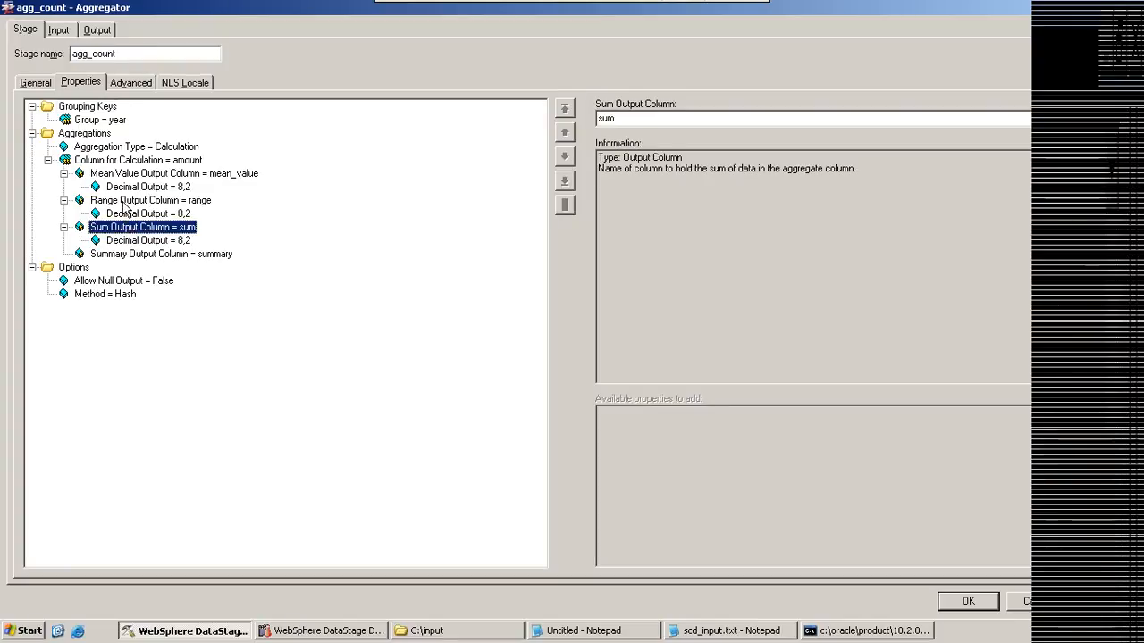
click(123, 203)
click(120, 176)
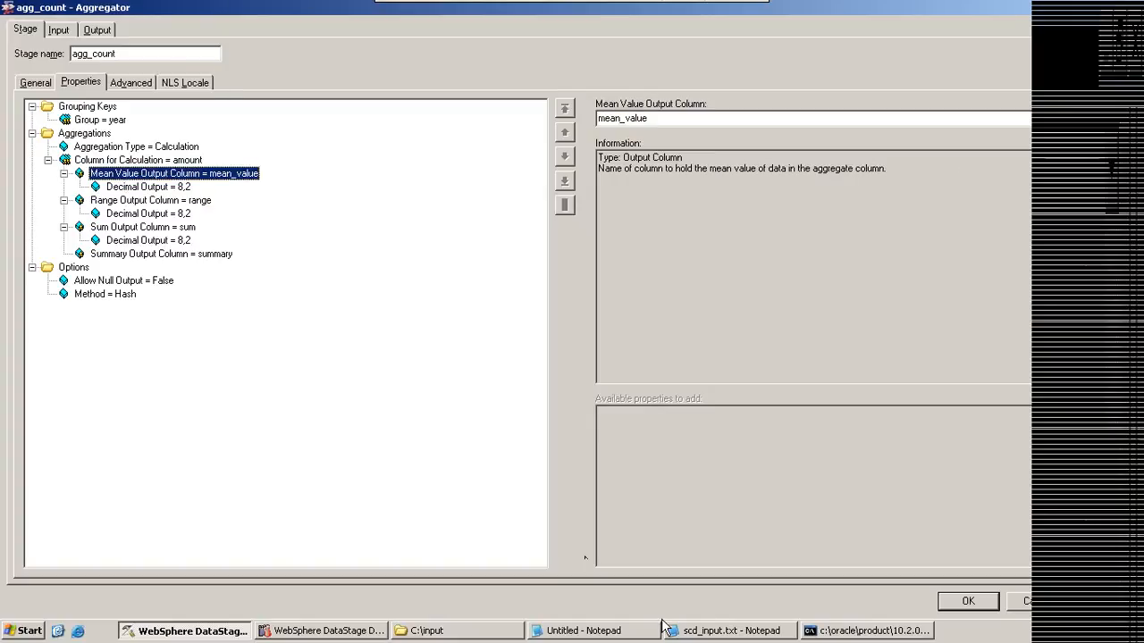
Step: Switch to the untitled Notepad query notes, then undo and restore the count result rows under the query
click(623, 632)
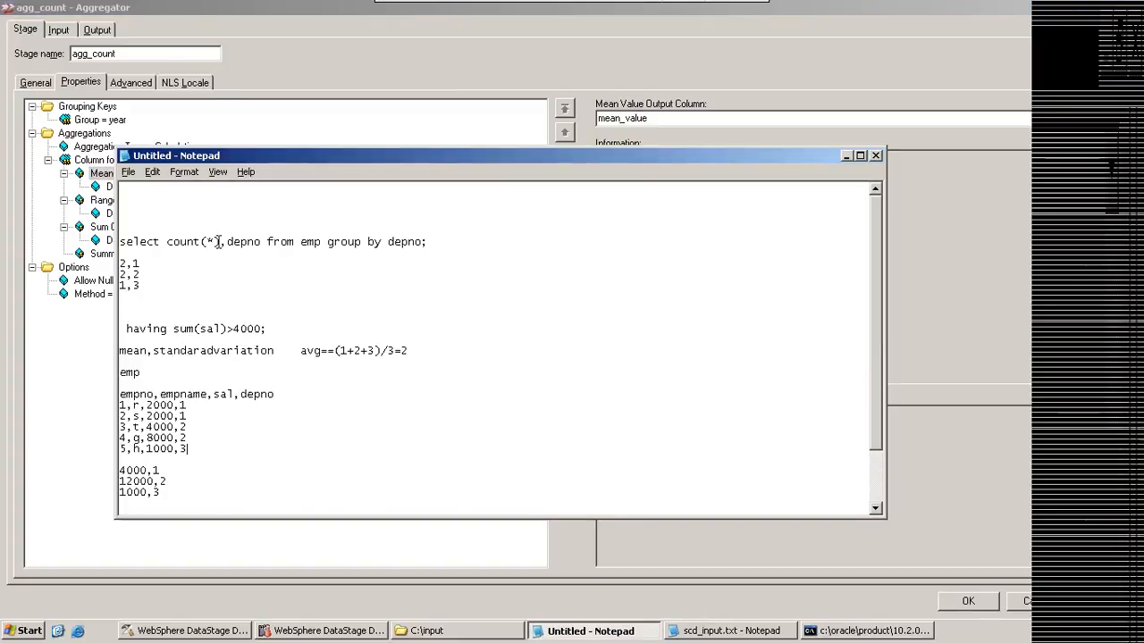
key(ctrl+z)
key(ctrl+z)
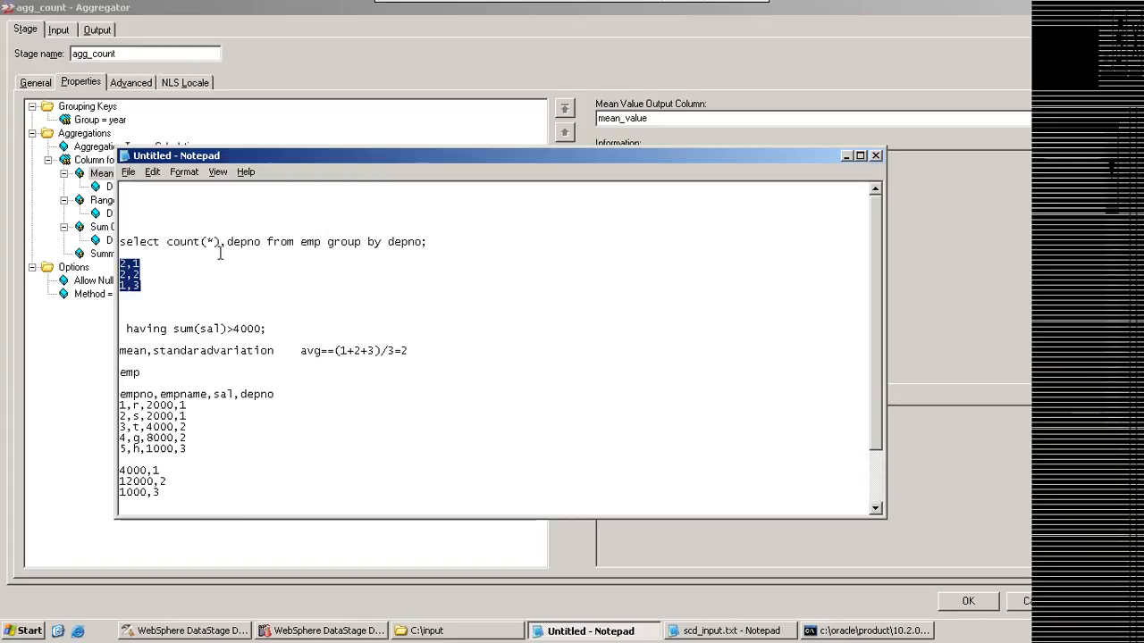
key(ctrl+z)
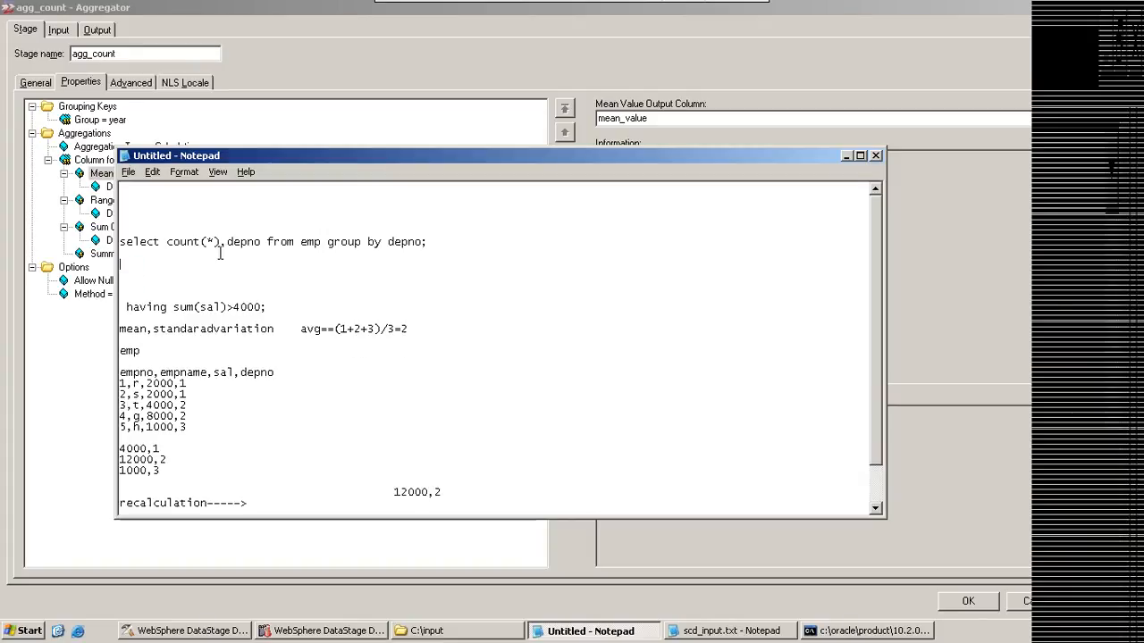
key(ctrl+z)
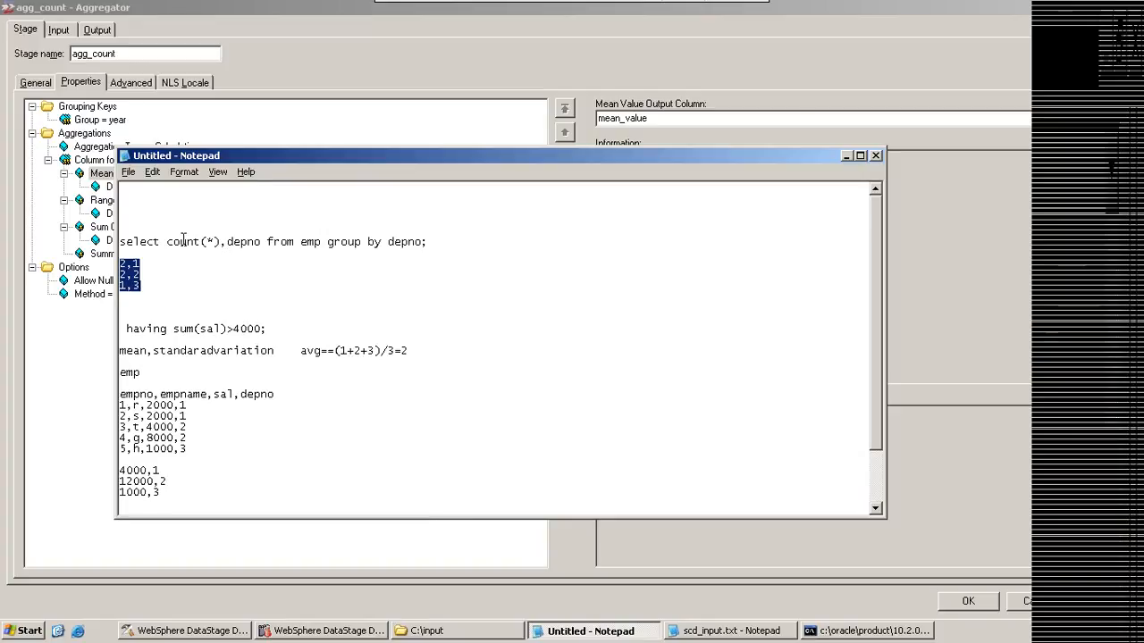
Step: Replace count(*) in the query's select list with sum(sal),mean(sal),range(sal), keeping depno as the last column
drag(166, 242, 222, 244)
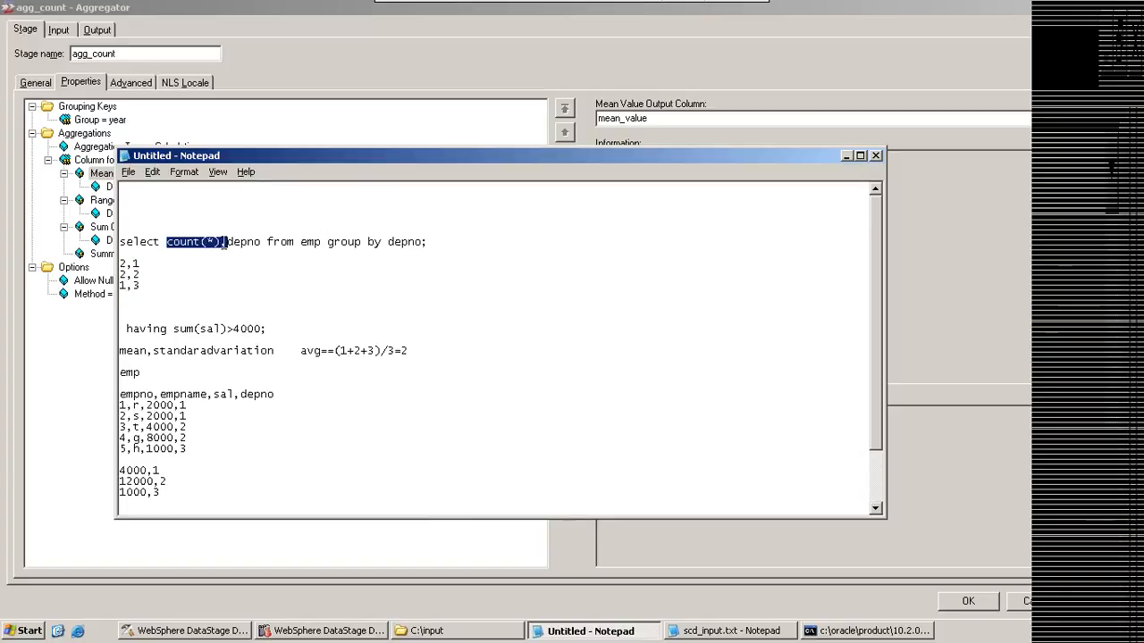
text(s)
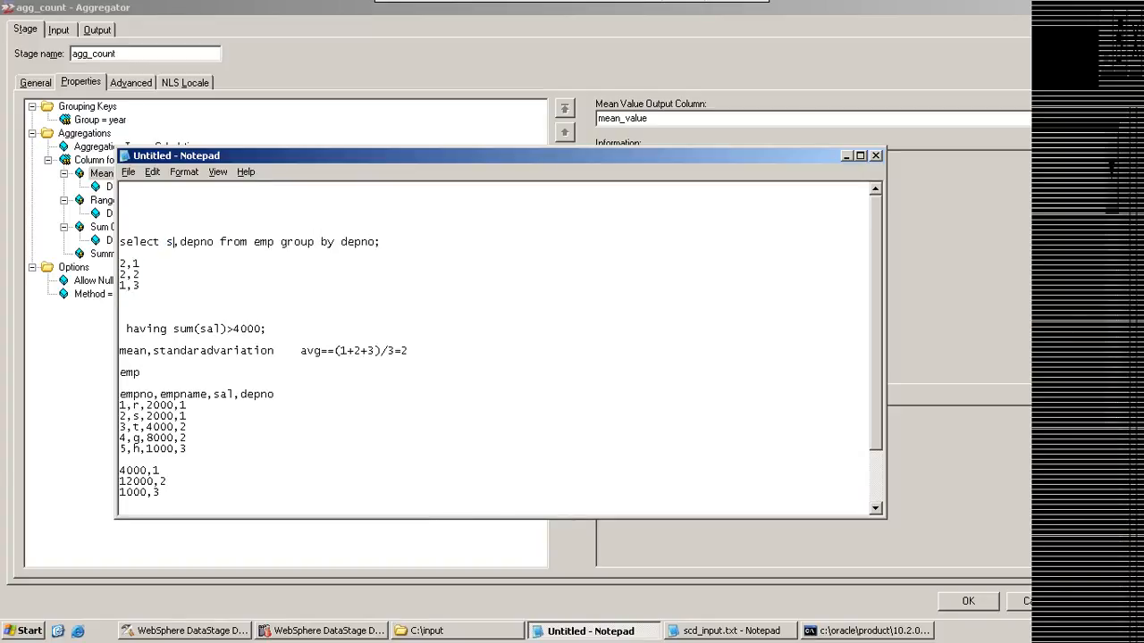
text(um(sal)
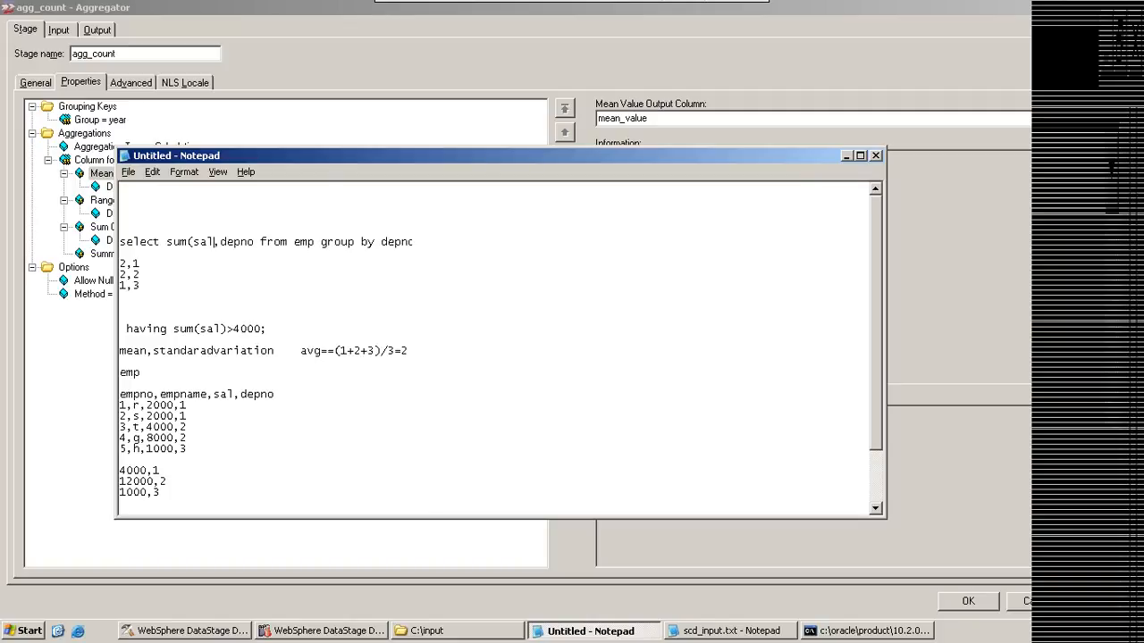
text(),mean(sal))
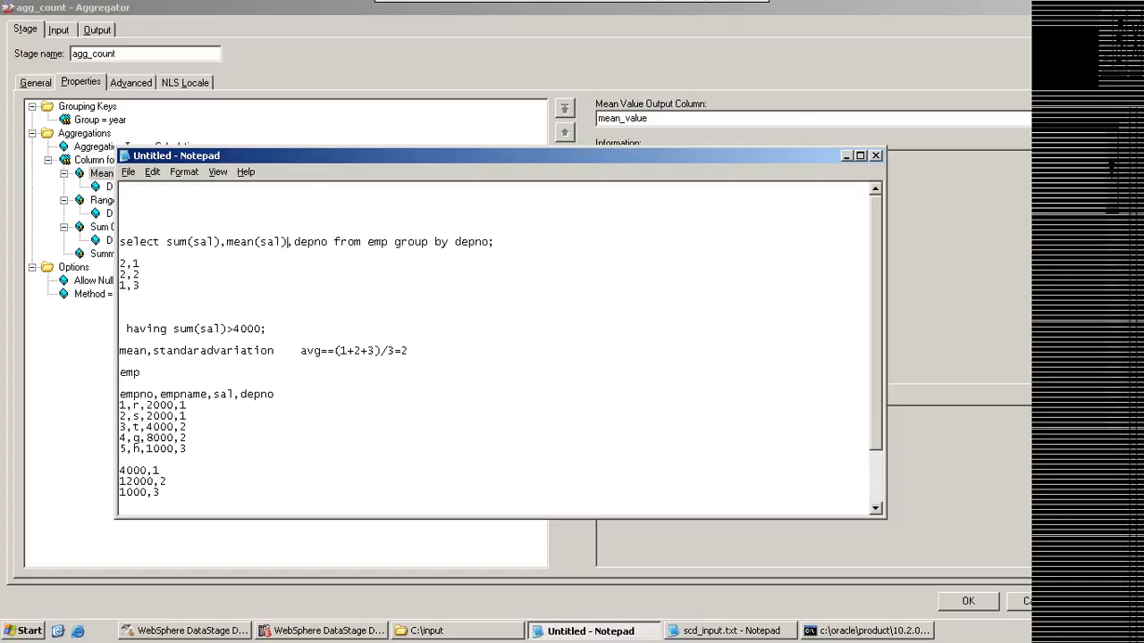
text(,range()
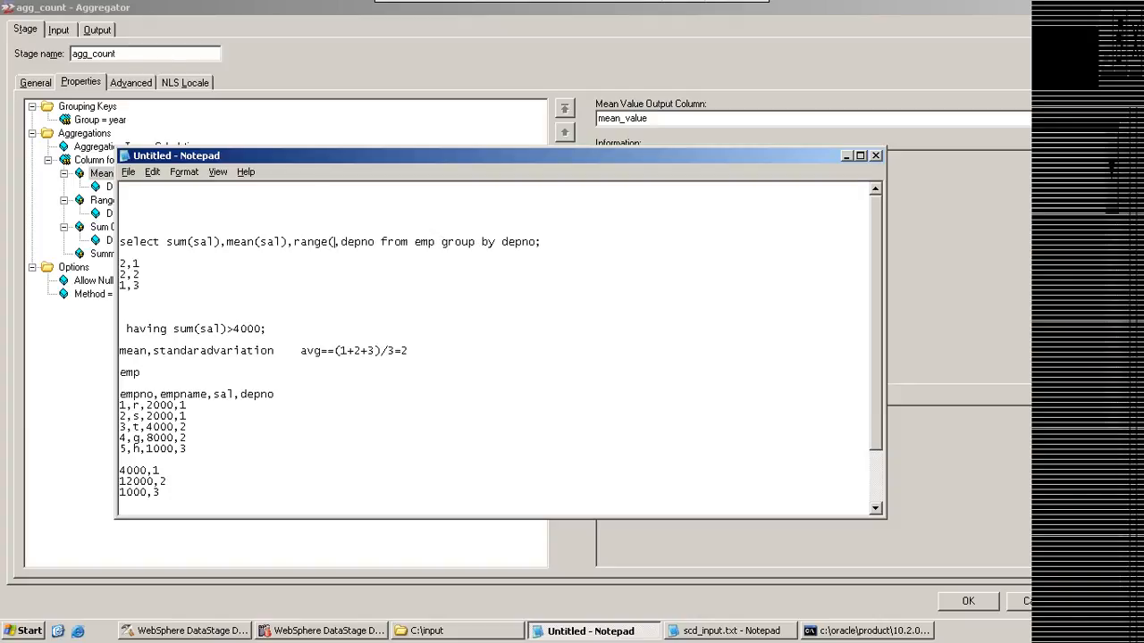
text(sal))
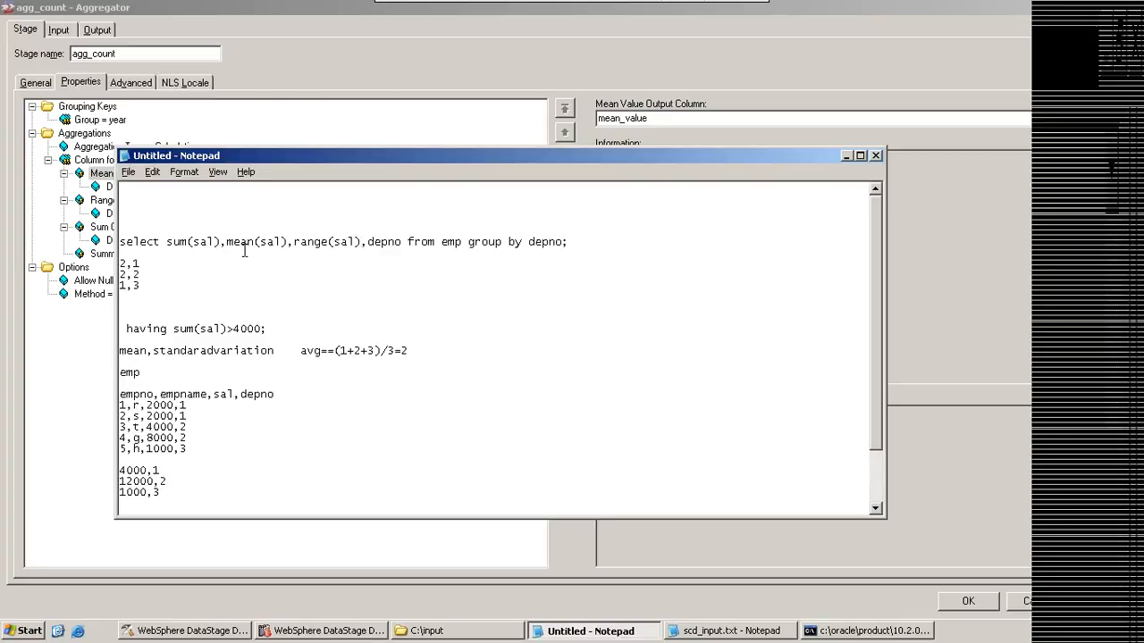
Step: Extend the 4000,1 result row with sample mean and range values so it reads 4000,1.001,1.0071,1
click(126, 243)
key(shift+End)
click(336, 253)
click(152, 470)
text(.001,)
text(.001,1..0071)
click(212, 471)
key(BackSpace)
key(End)
text(,1)
Step: Compare the query's aggregate expressions and their sal argument with the Aggregator stage's Column for Calculation property
drag(119, 242, 351, 242)
click(846, 157)
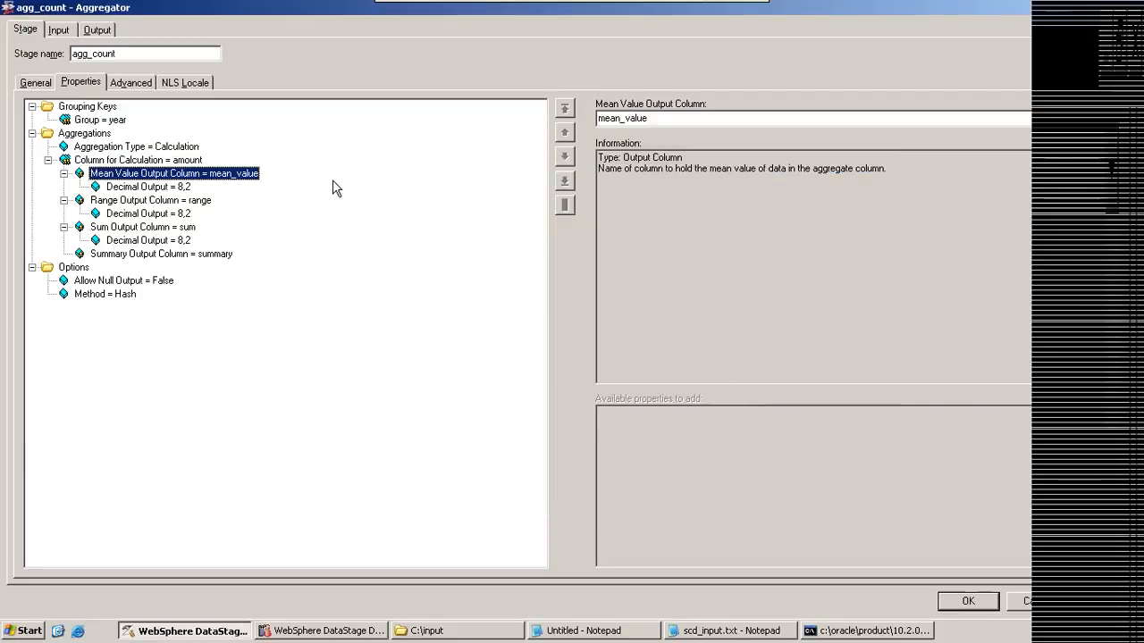
click(113, 160)
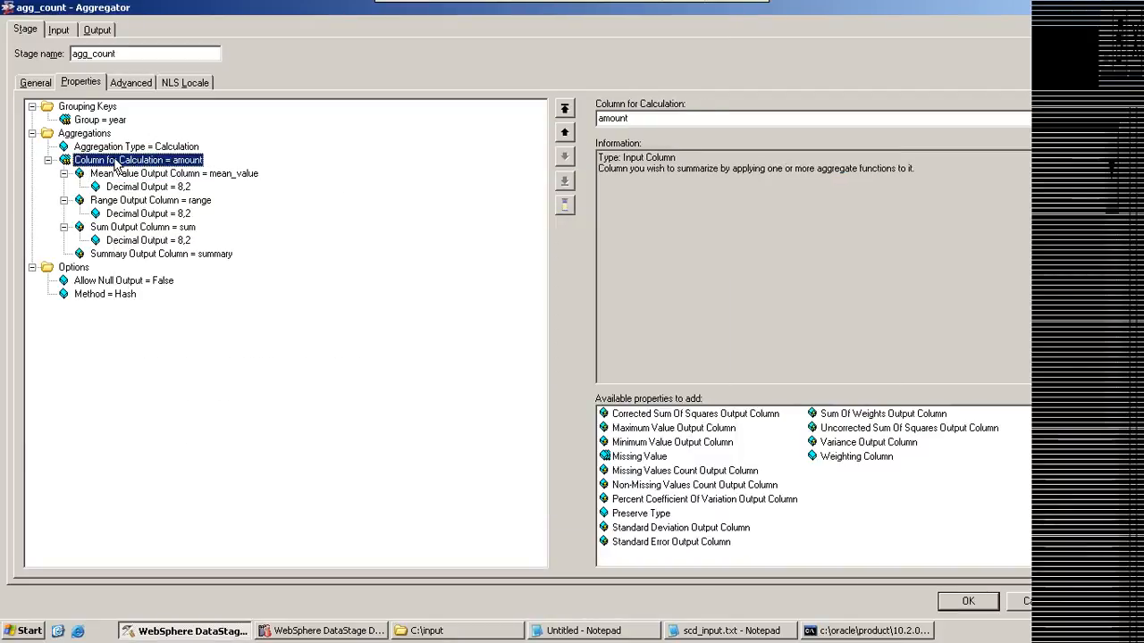
click(577, 632)
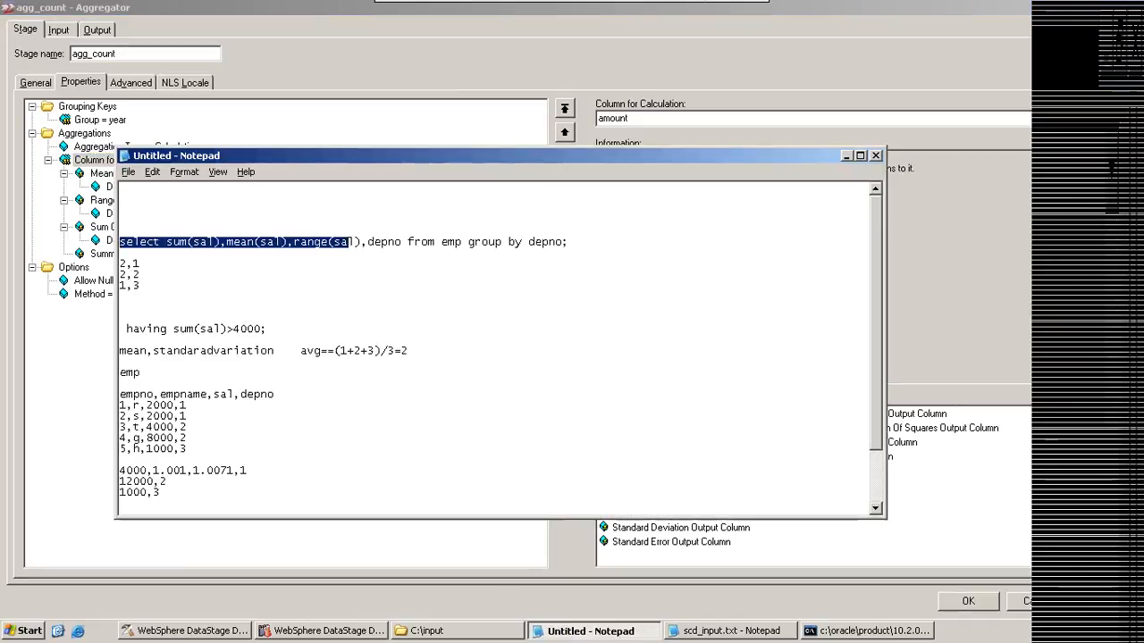
click(220, 273)
drag(215, 241, 192, 241)
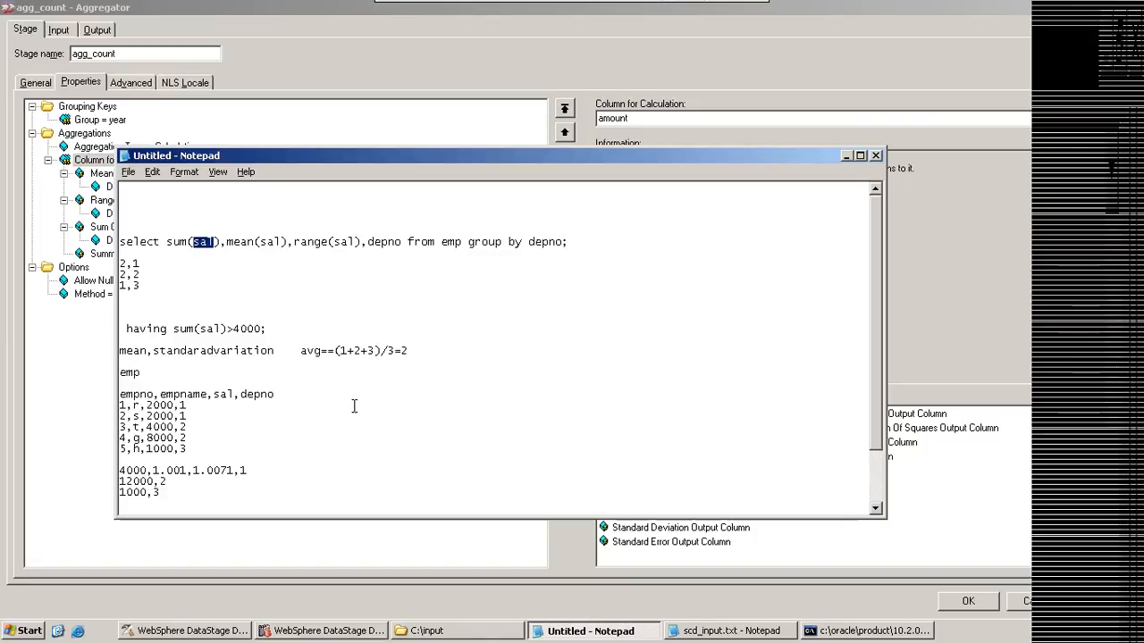
click(847, 156)
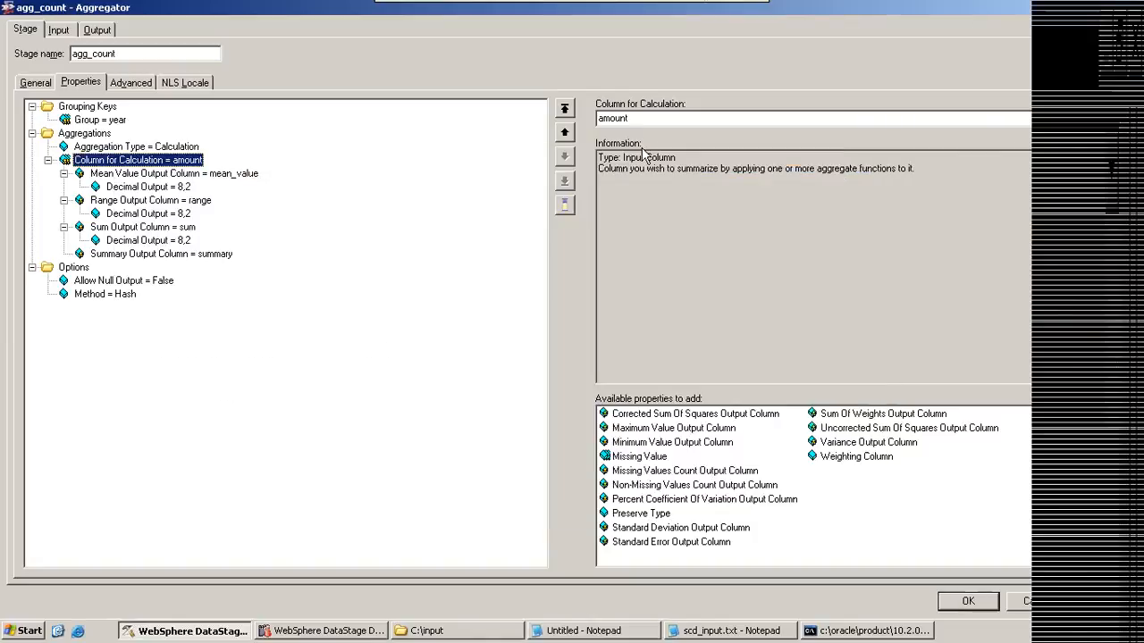
Step: Check the year and amount column definitions on the Aggregator's lnk_input input link
click(59, 30)
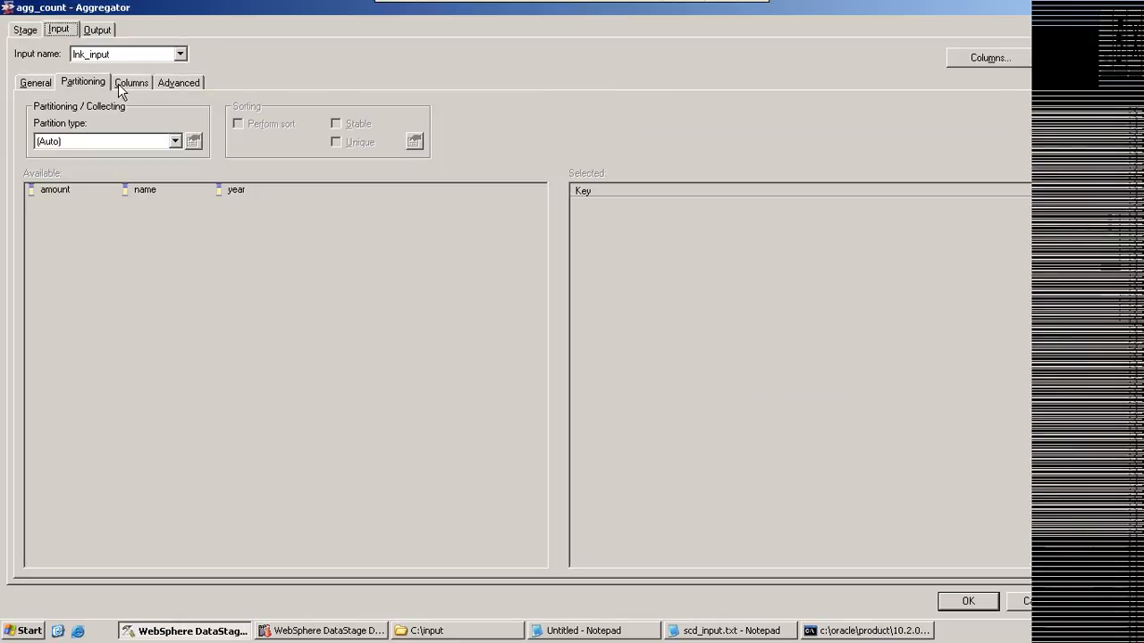
click(120, 83)
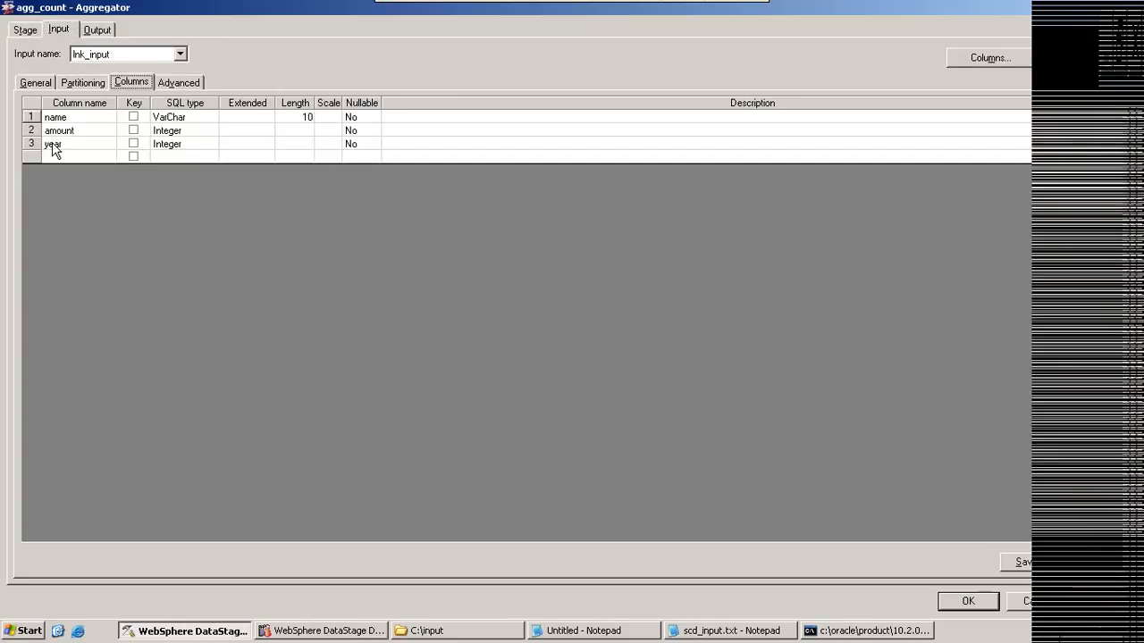
click(52, 146)
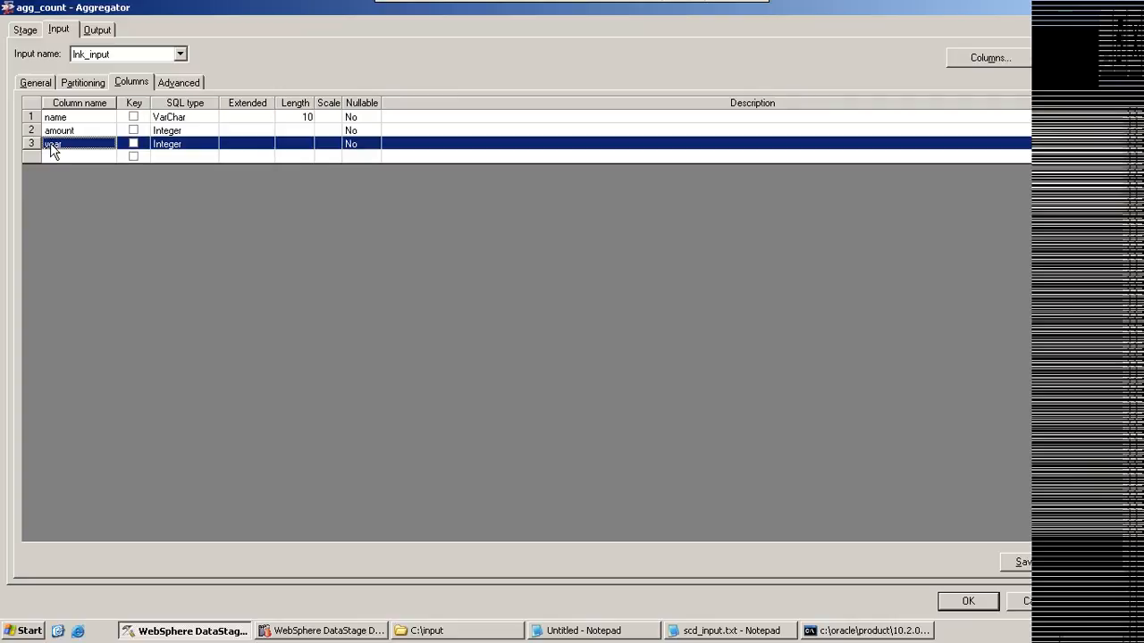
click(66, 132)
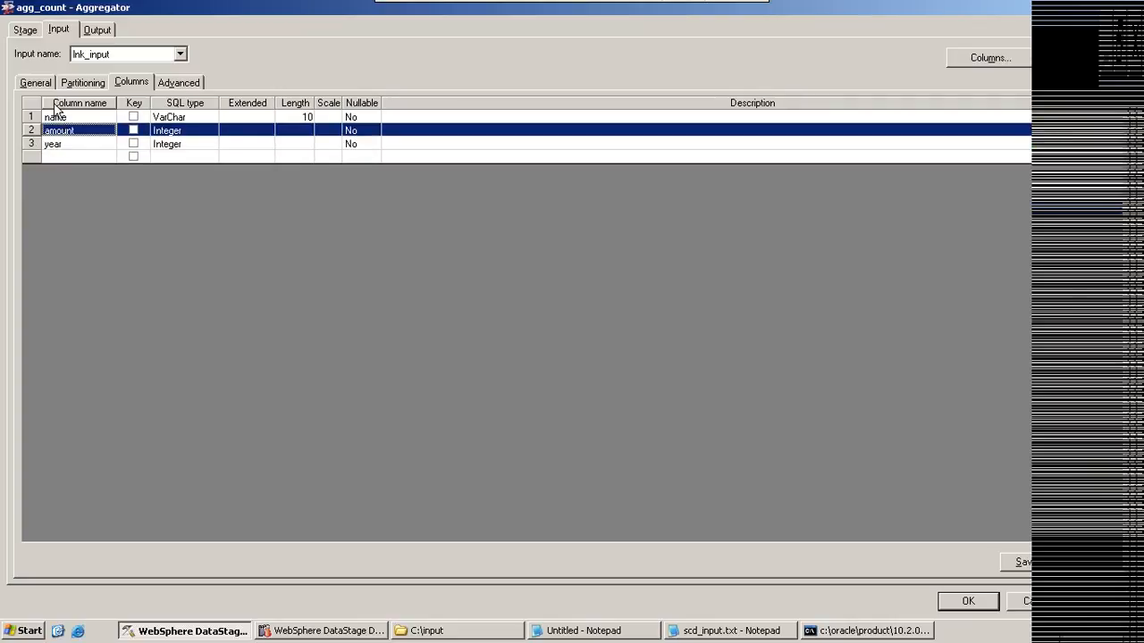
Step: Review the stage's Column for Calculation and Sum Output Column properties against the select query in Notepad
click(26, 30)
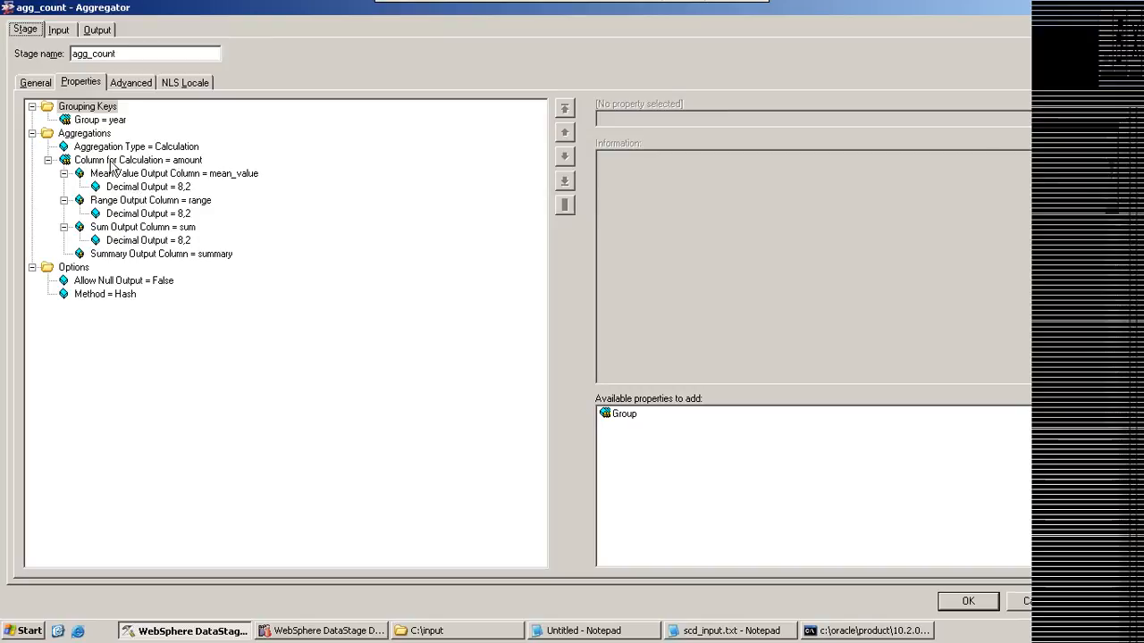
click(179, 163)
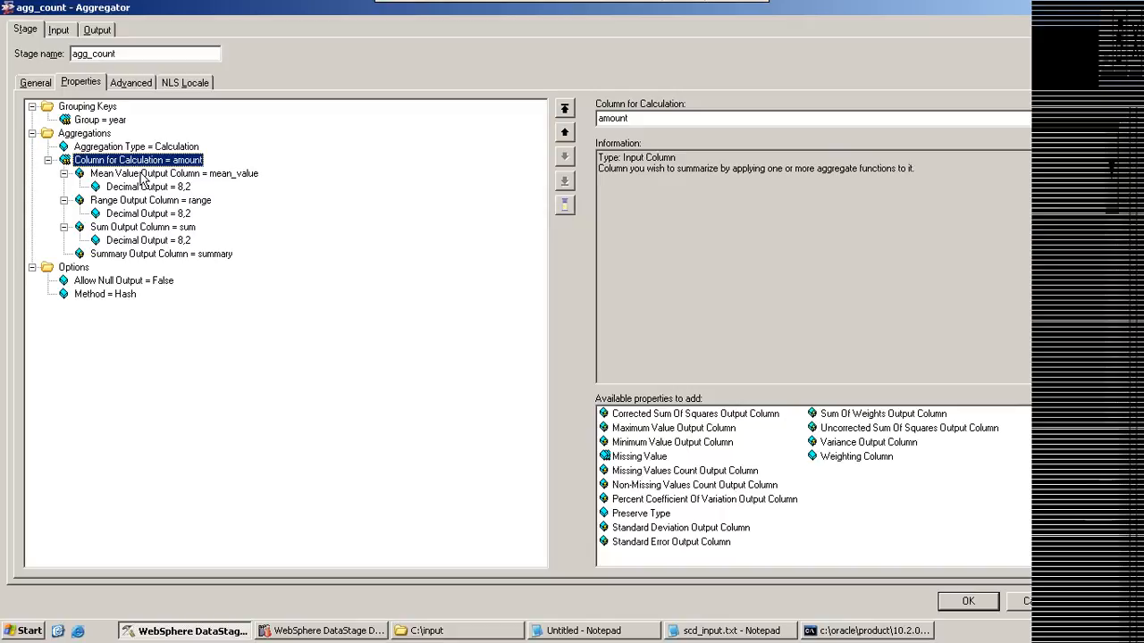
key(Tab)
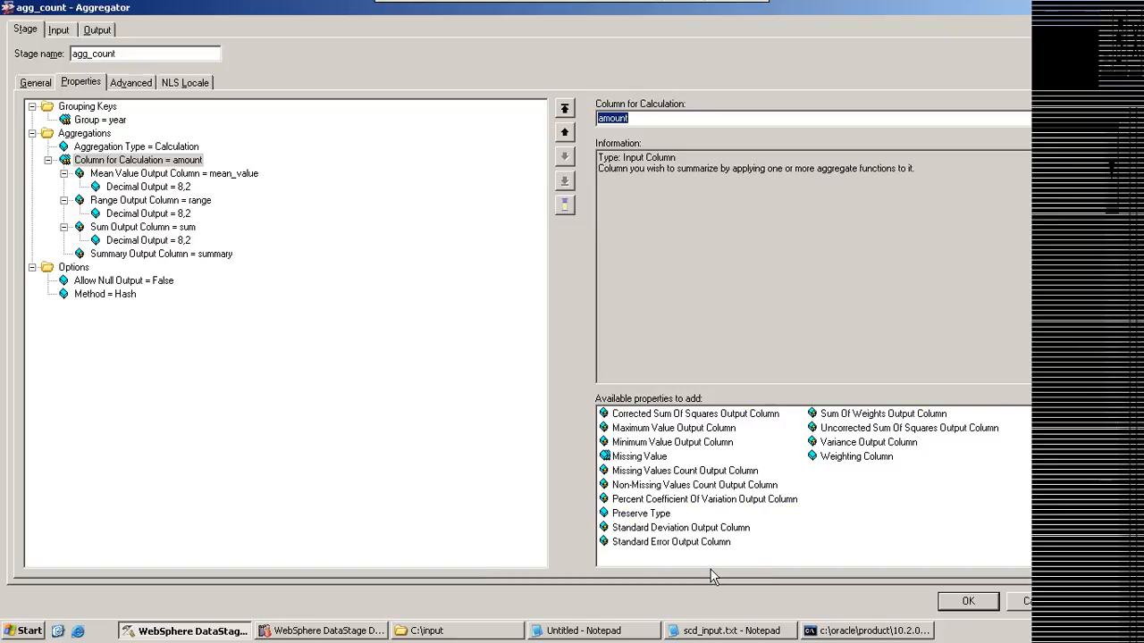
click(582, 632)
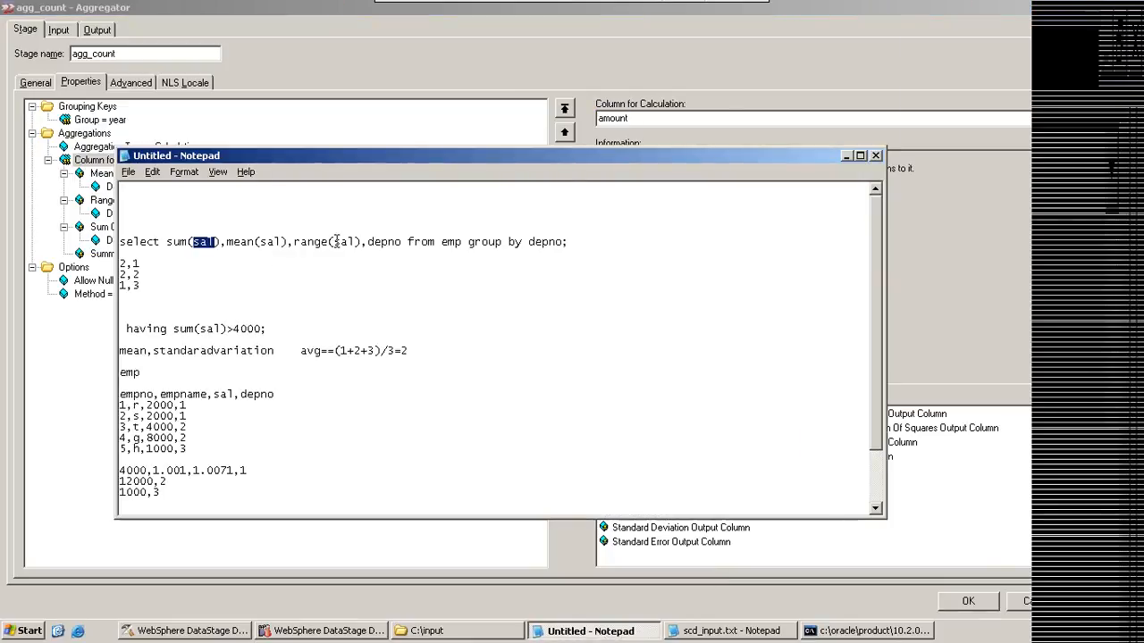
click(847, 157)
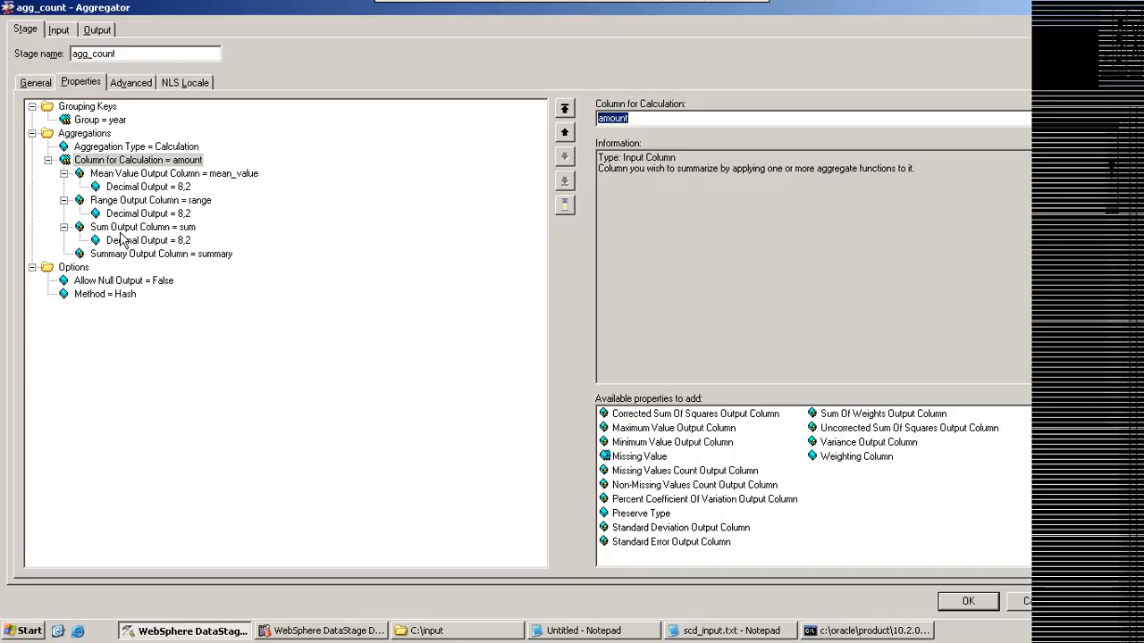
click(161, 228)
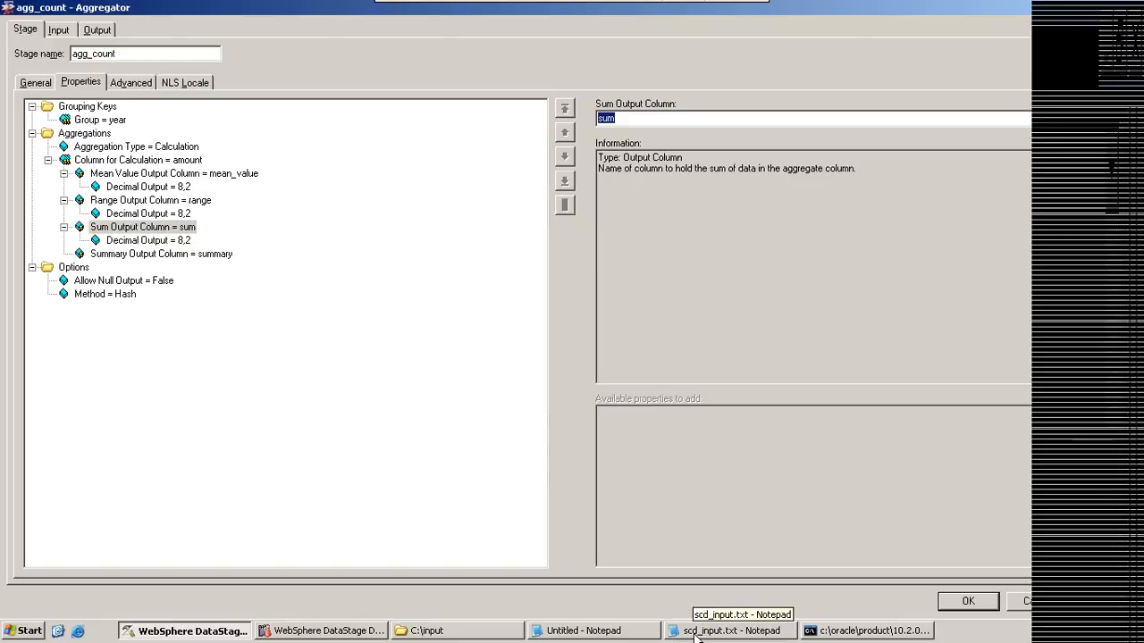
Step: In the Notepad query, alias the aggregates as sum(sal) as sum, mean(sal) as mean and range(sal) as range
click(590, 631)
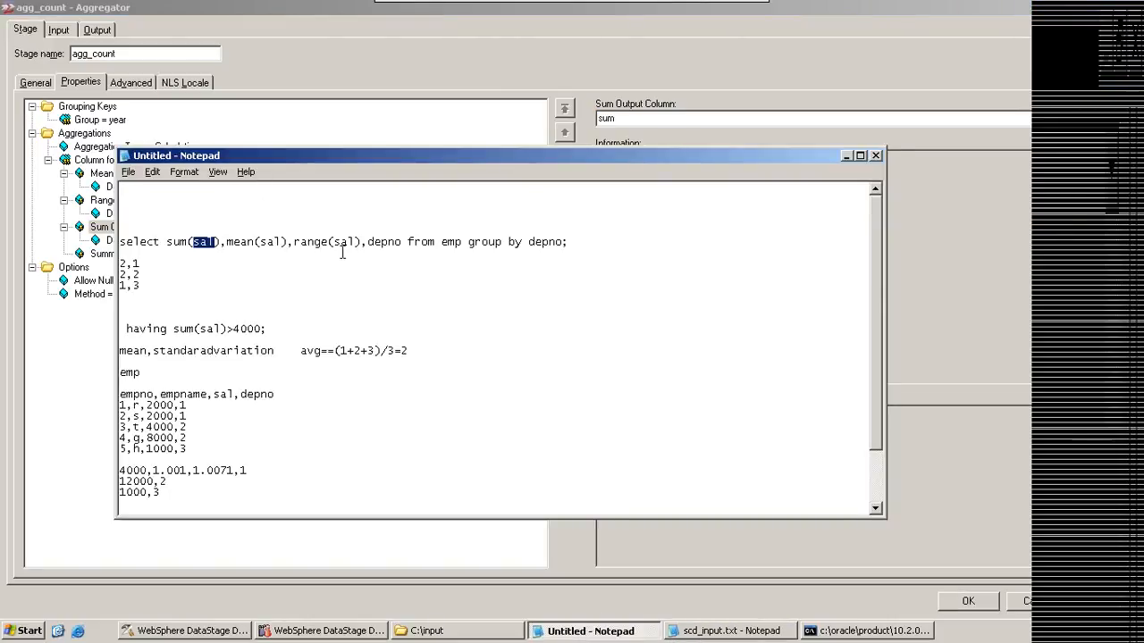
click(219, 242)
text(a)
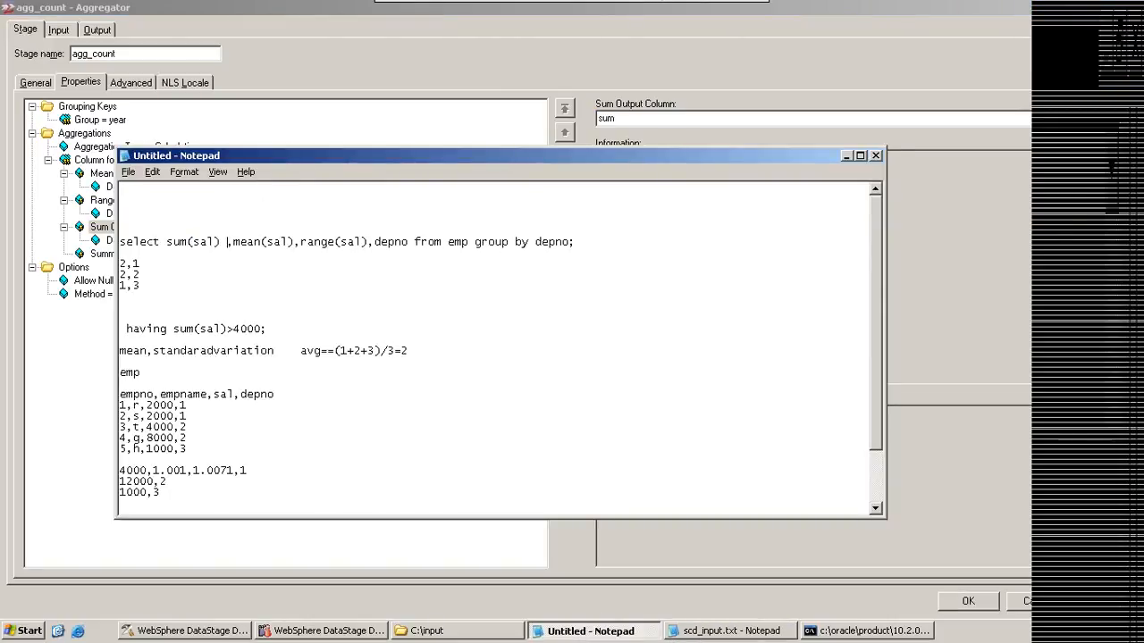
text(s s)
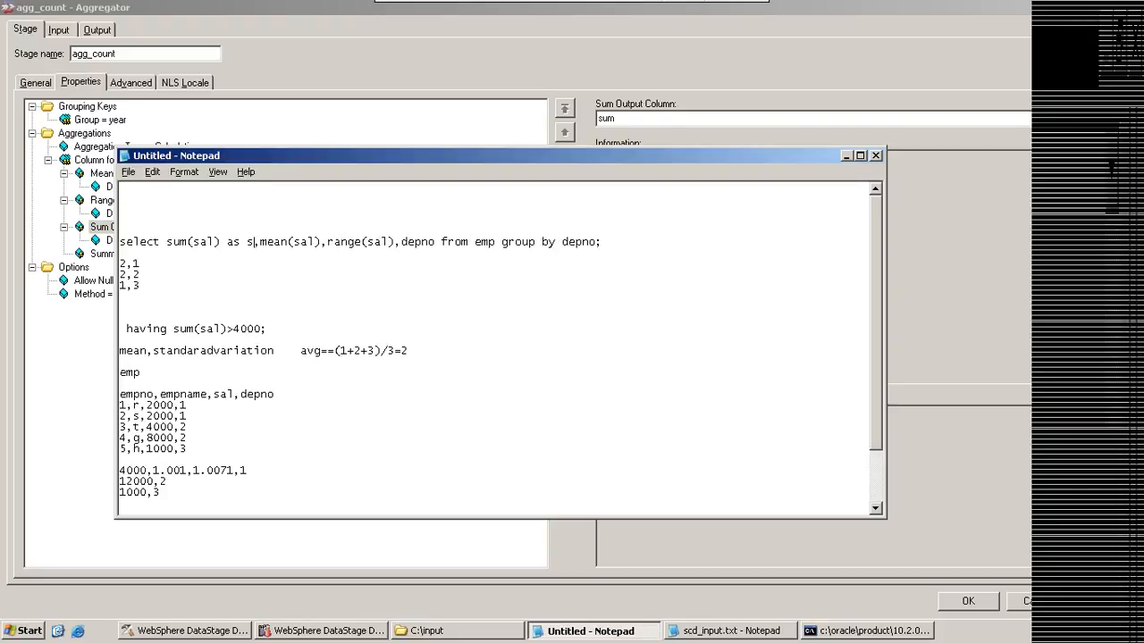
text(um)
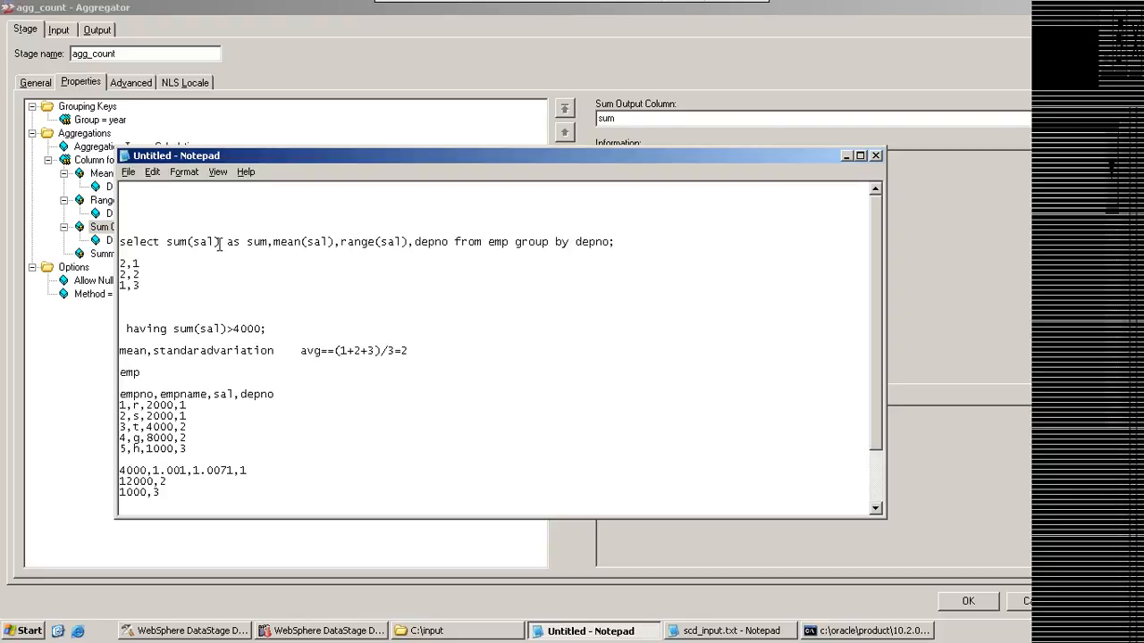
click(333, 242)
text(as mea)
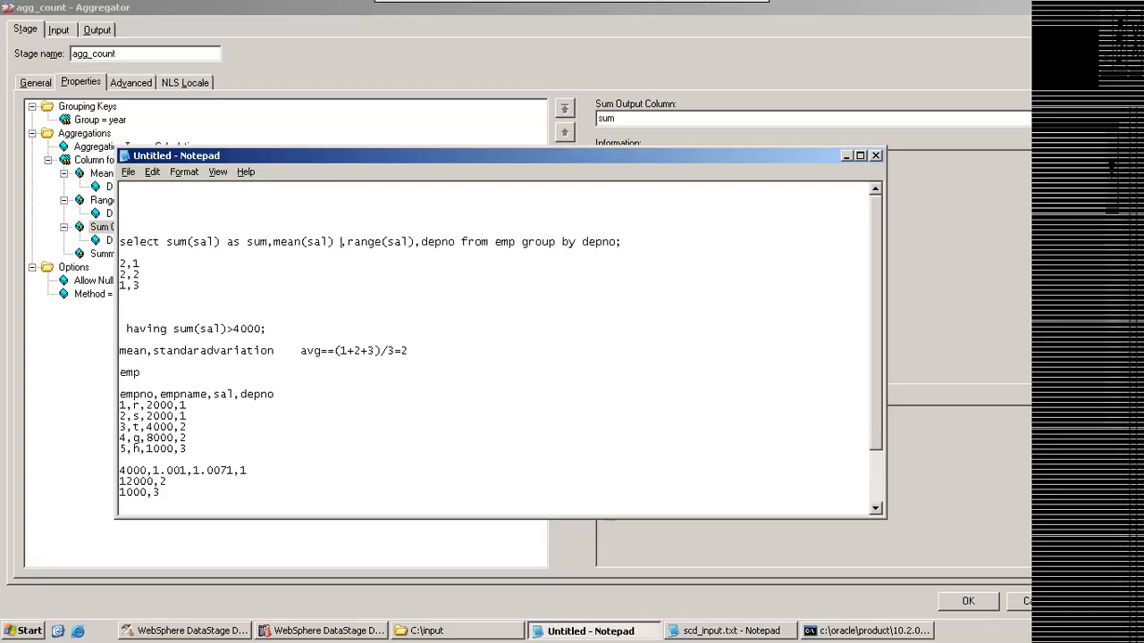
text(n)
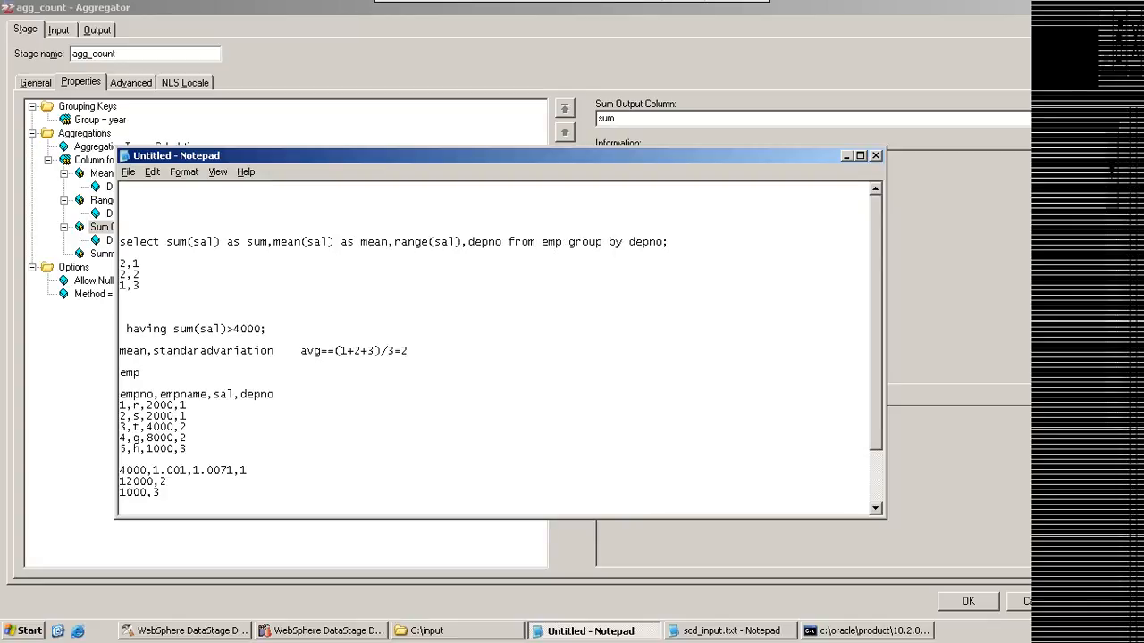
click(462, 241)
text(as range)
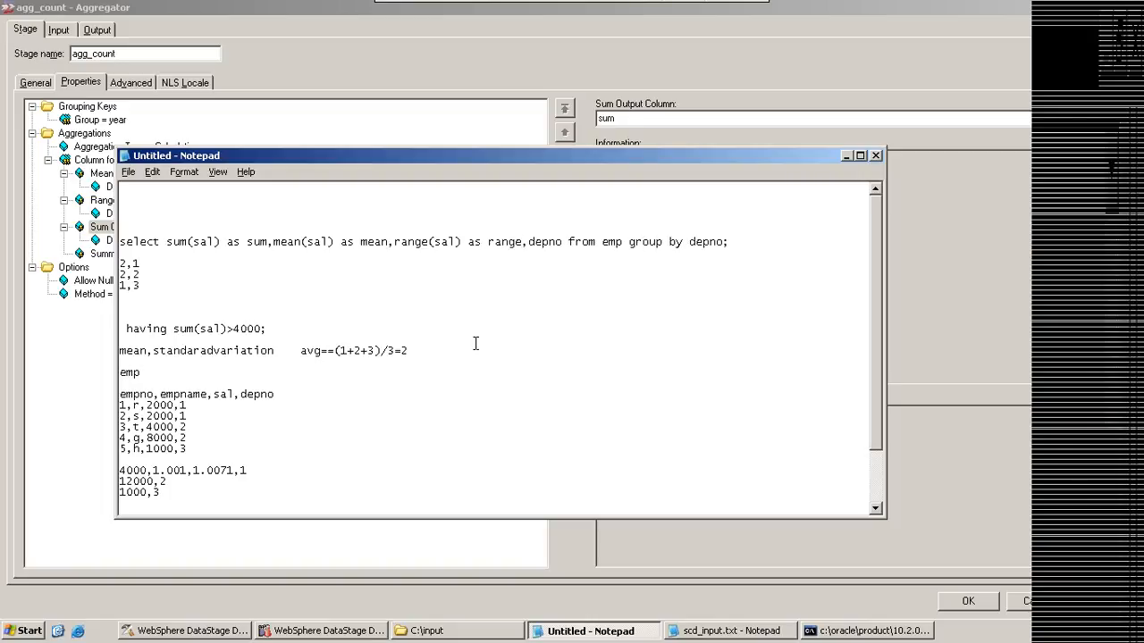
Step: Return to the Aggregator stage and relate the Column for Calculation and Sum Output Column properties to the query's aliases
click(478, 63)
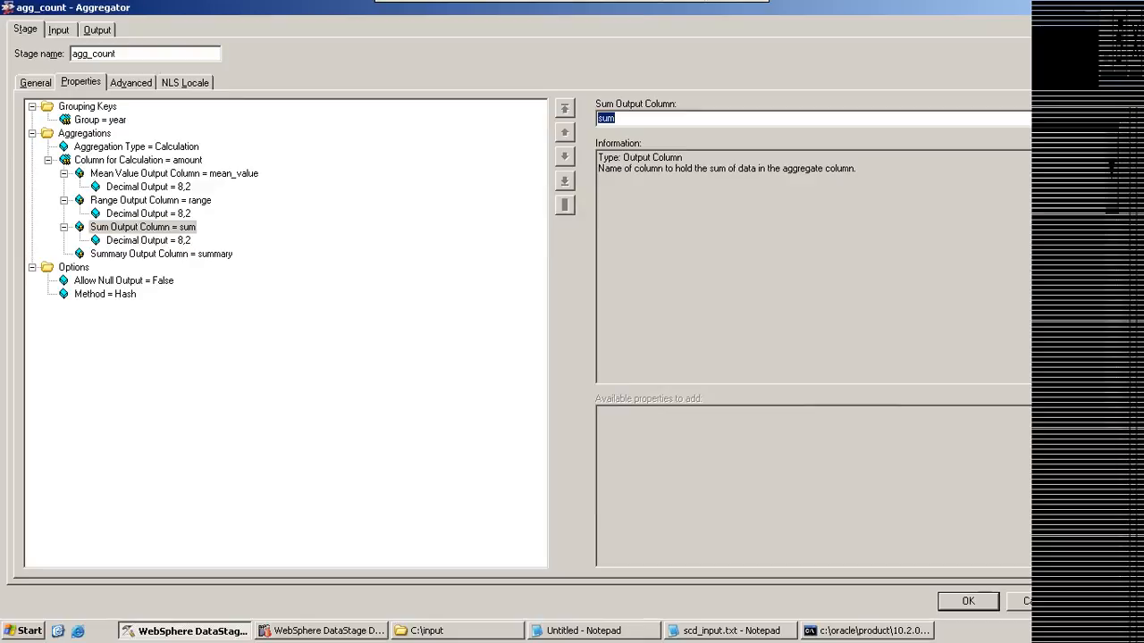
click(112, 161)
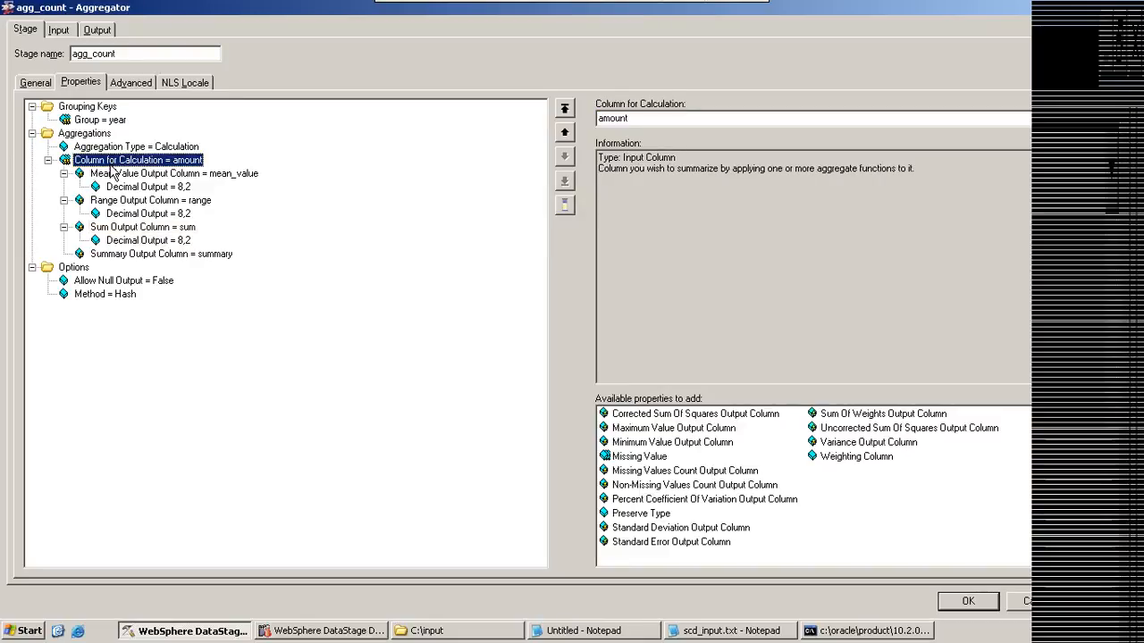
click(117, 227)
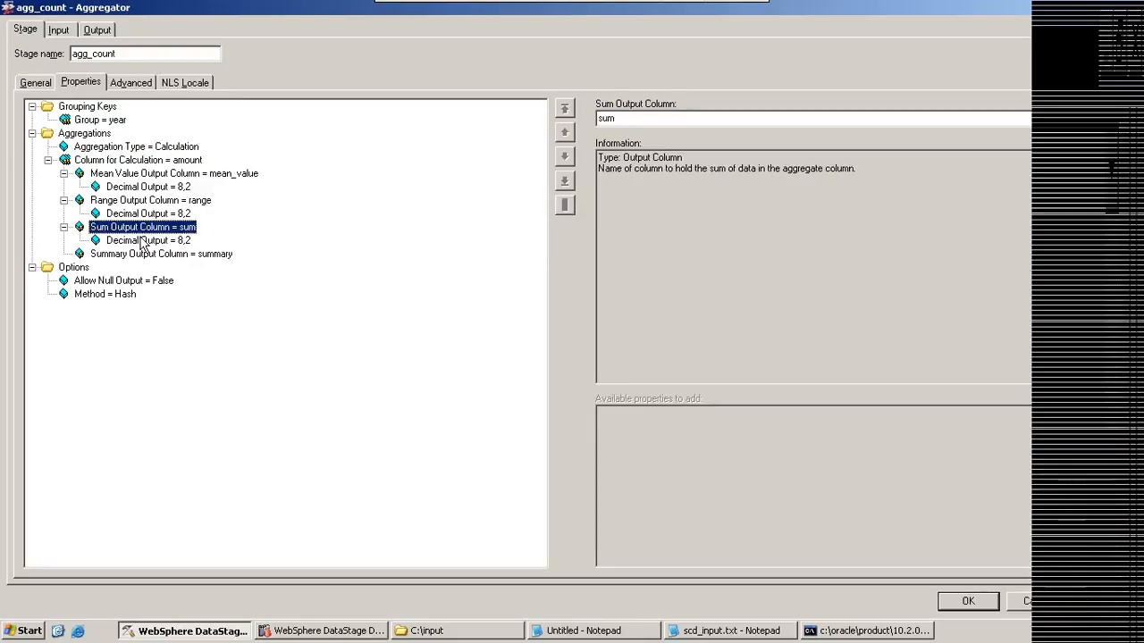
Step: Compare the Range and Mean Value Output Column properties with the columns and mapping of the lnk_output link
click(187, 201)
click(194, 177)
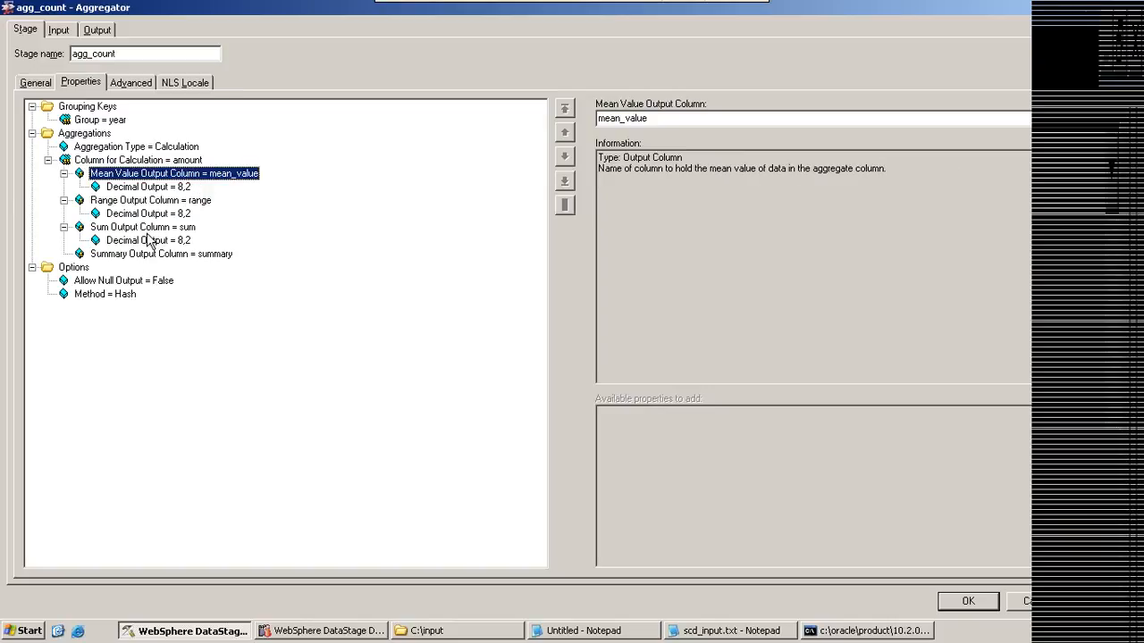
click(94, 33)
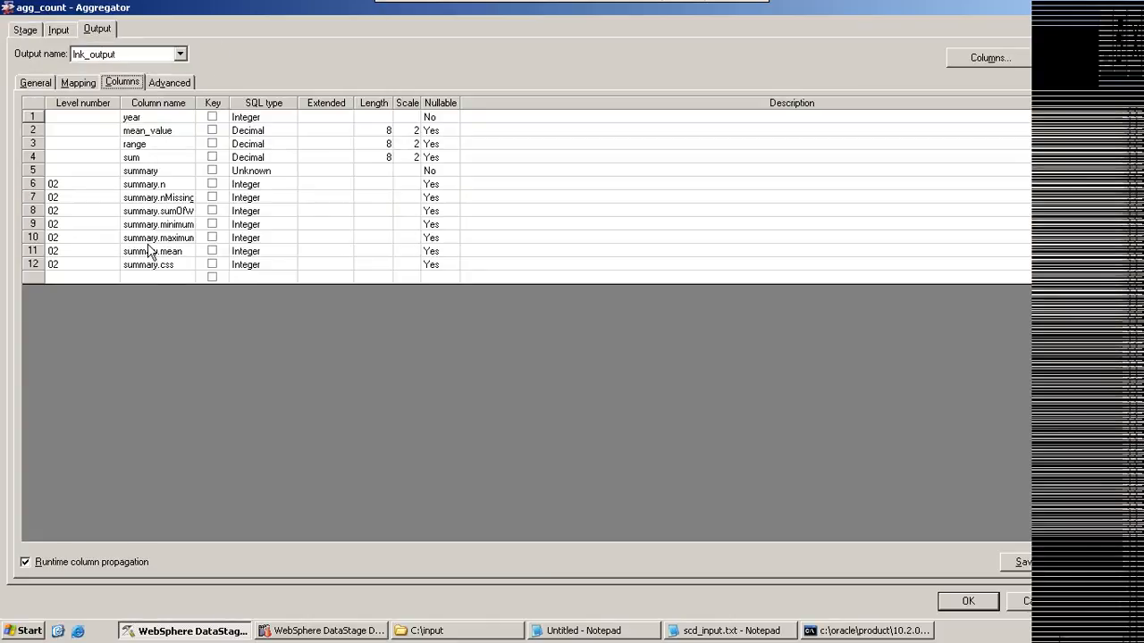
drag(195, 103, 253, 104)
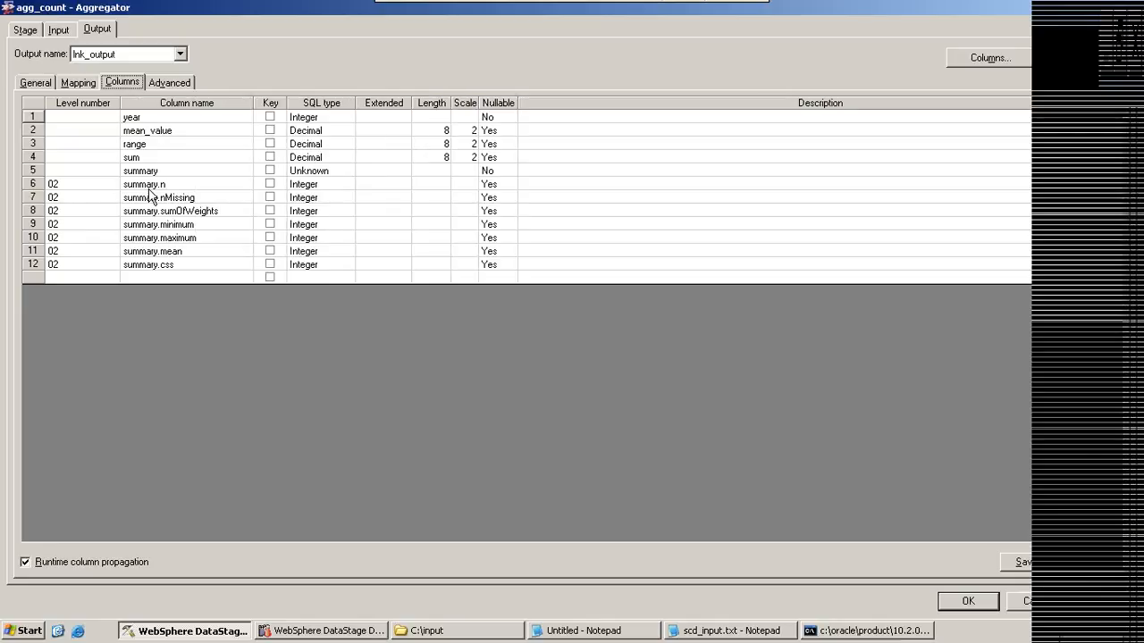
click(86, 83)
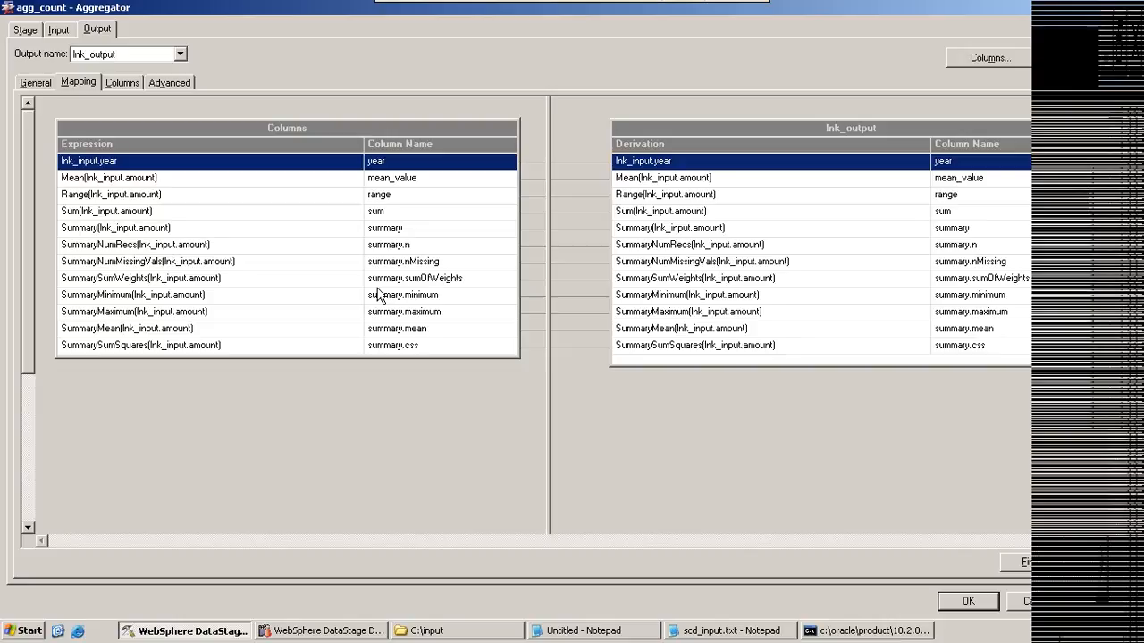
click(59, 31)
click(1018, 600)
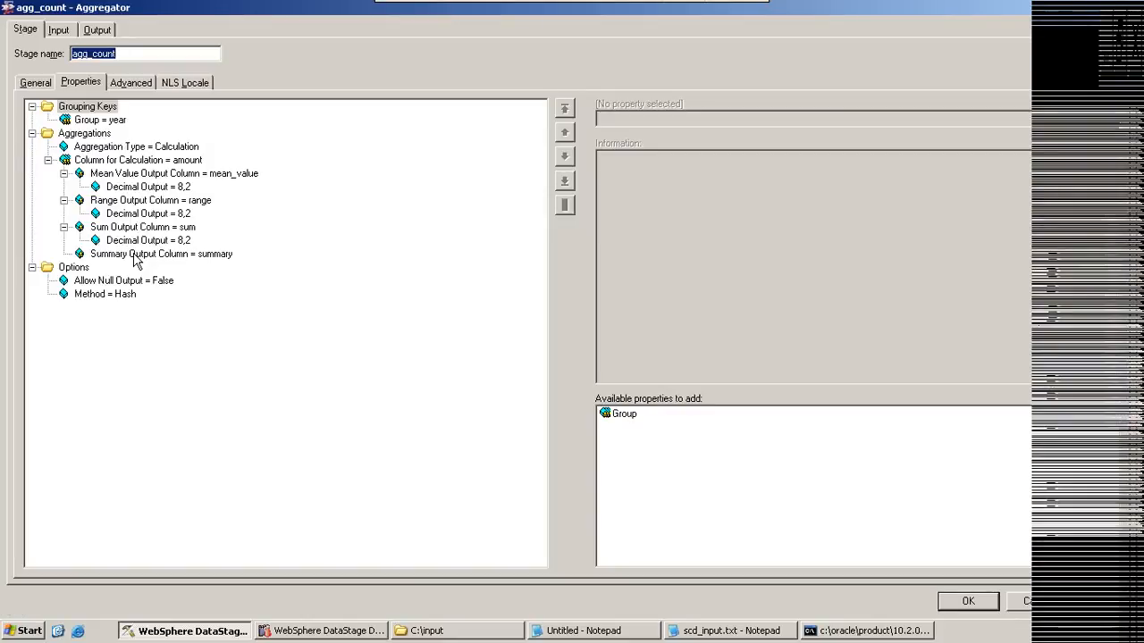
Step: Review the Summary Output Column property and the summary column's mapping to lnk_output, and close the Aggregator stage
click(134, 255)
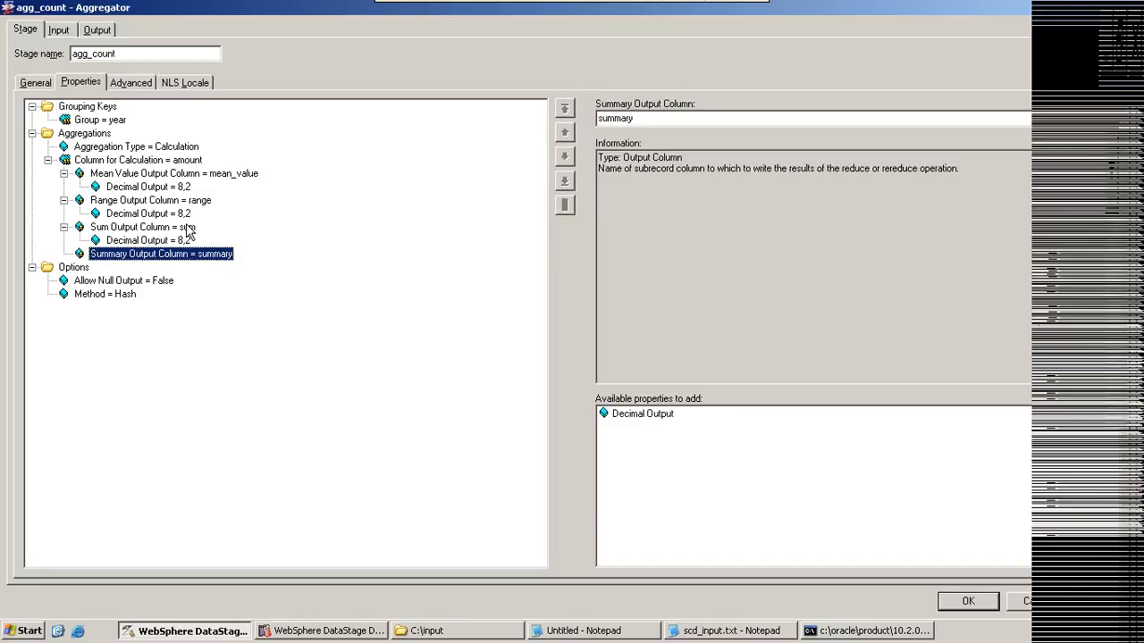
click(96, 30)
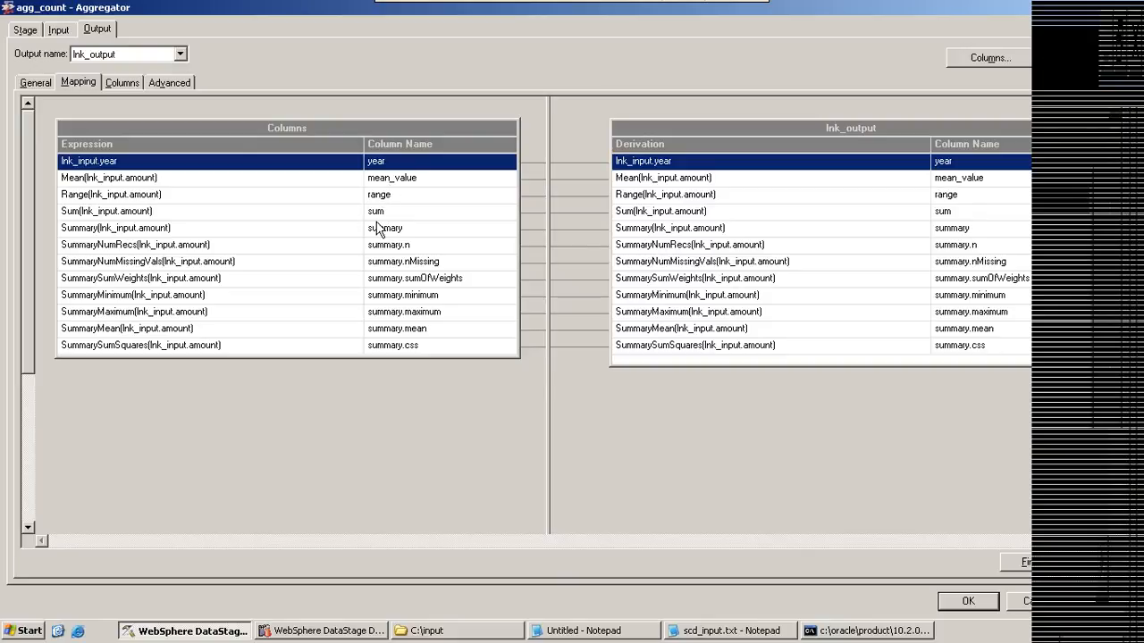
click(273, 234)
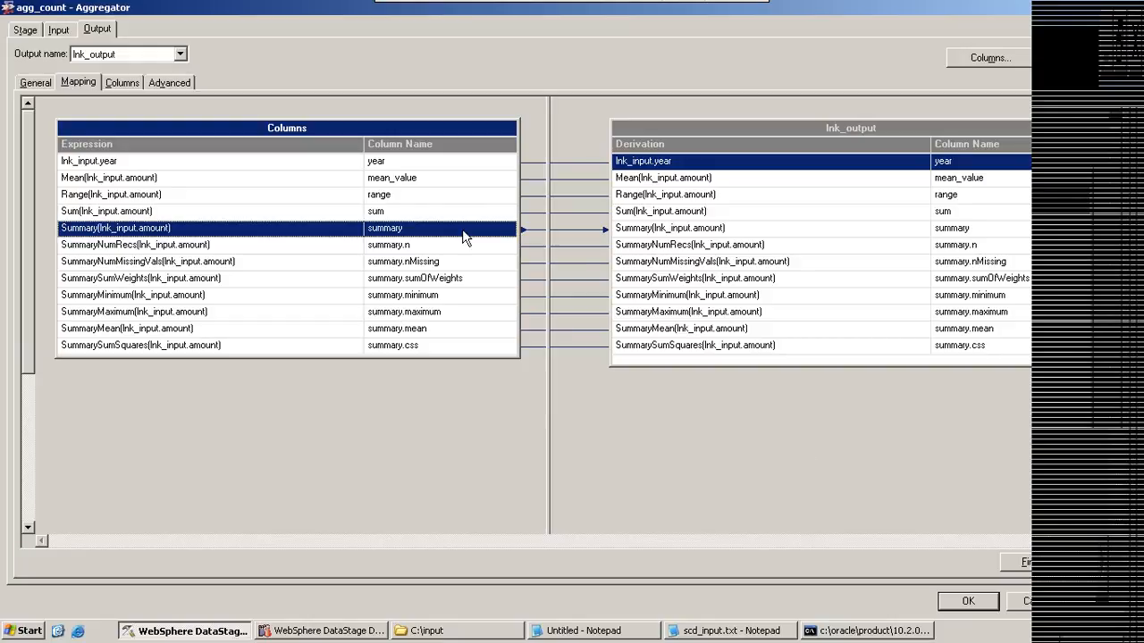
click(124, 82)
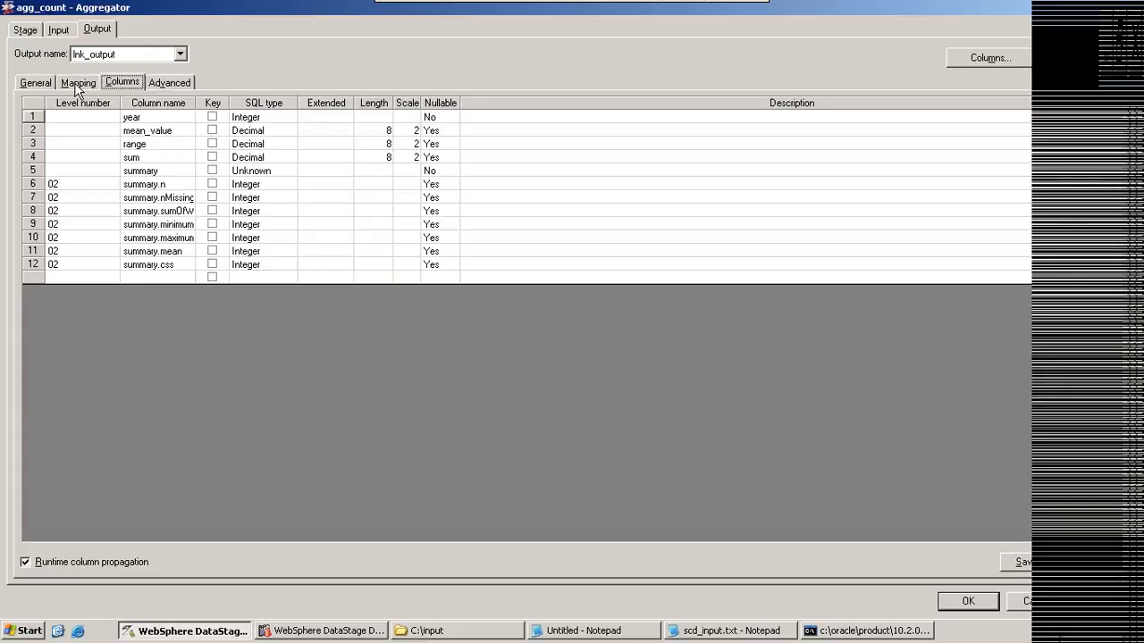
click(77, 85)
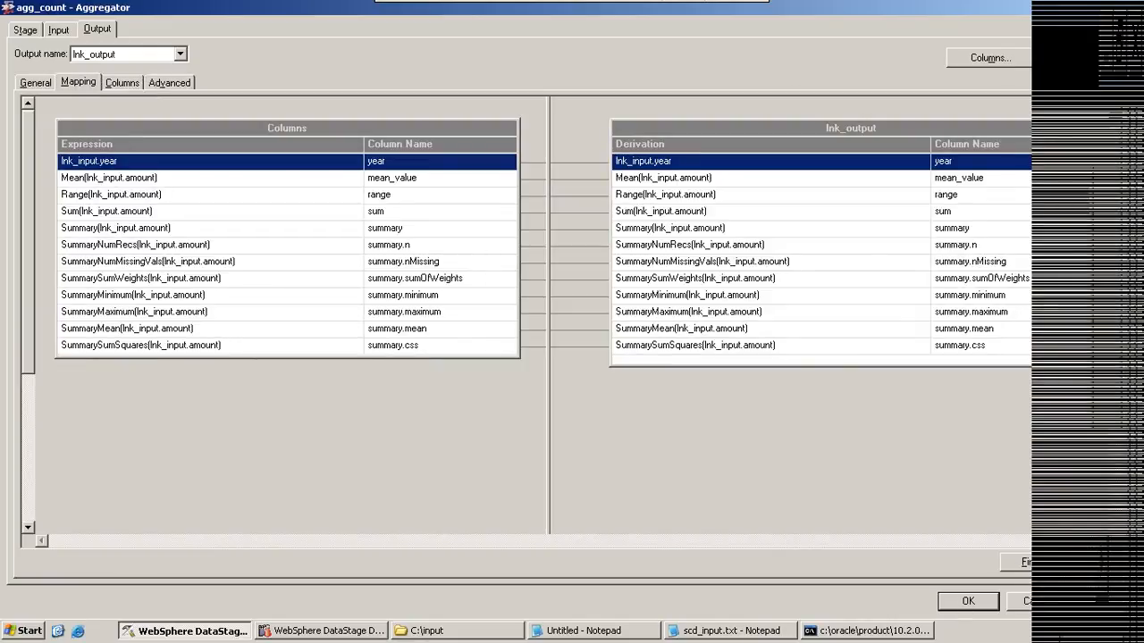
click(968, 600)
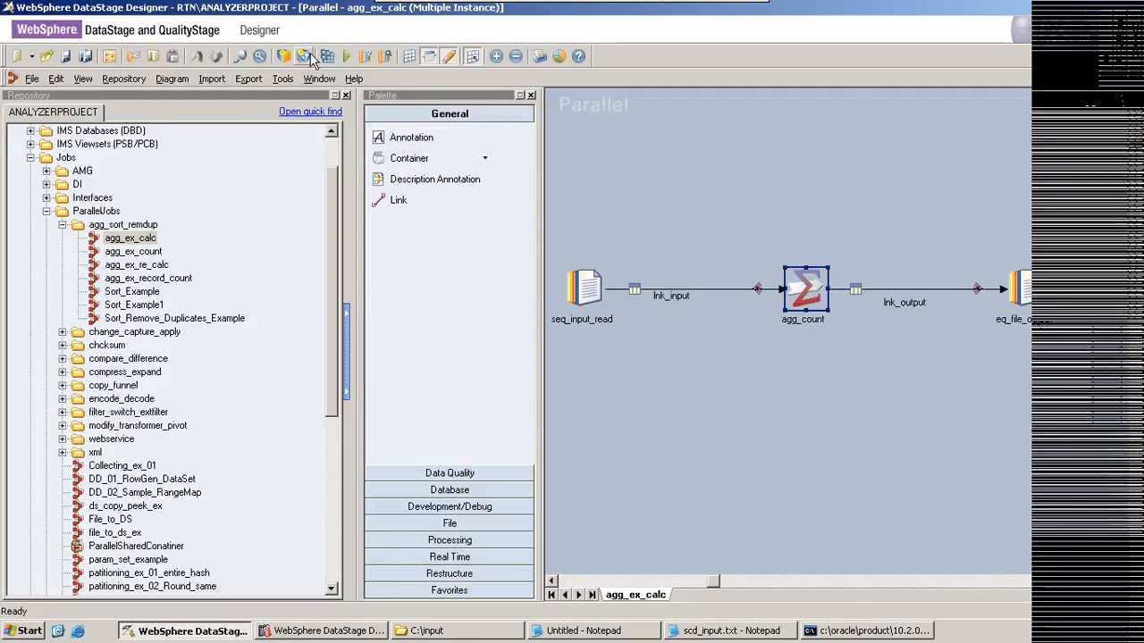
Step: Compile the agg_ex_calc job and run it
click(327, 57)
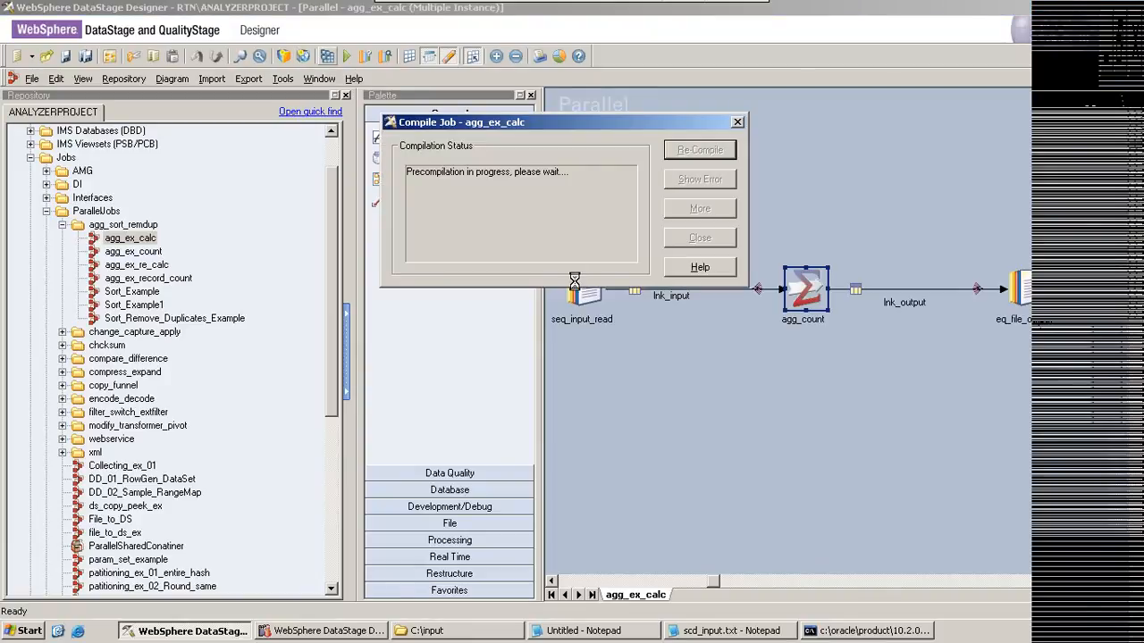
click(697, 634)
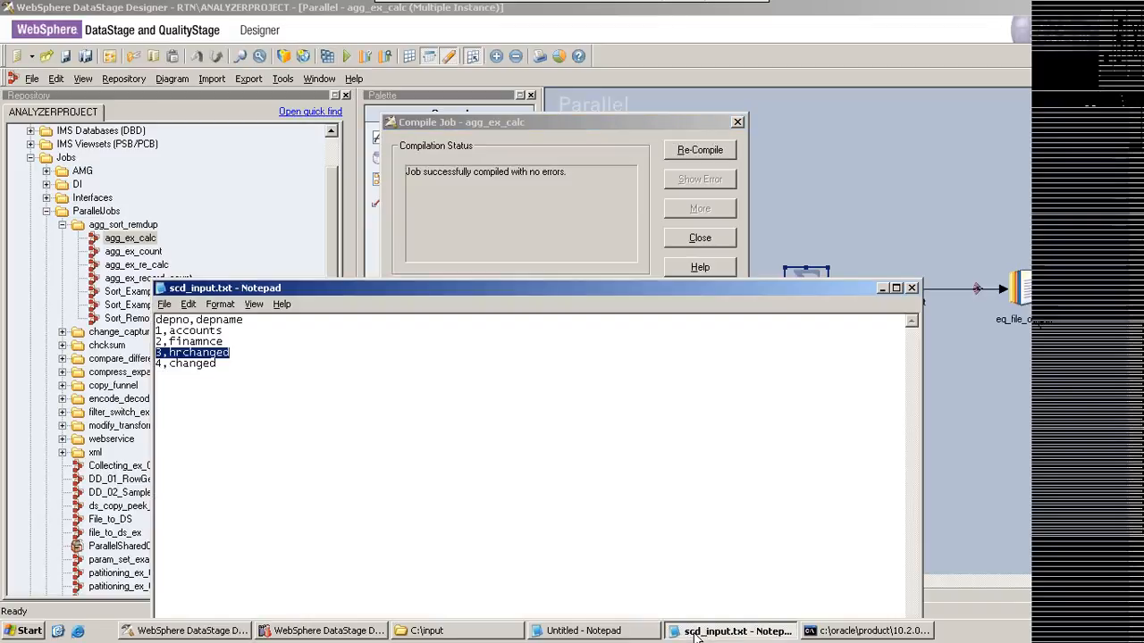
click(697, 635)
click(556, 635)
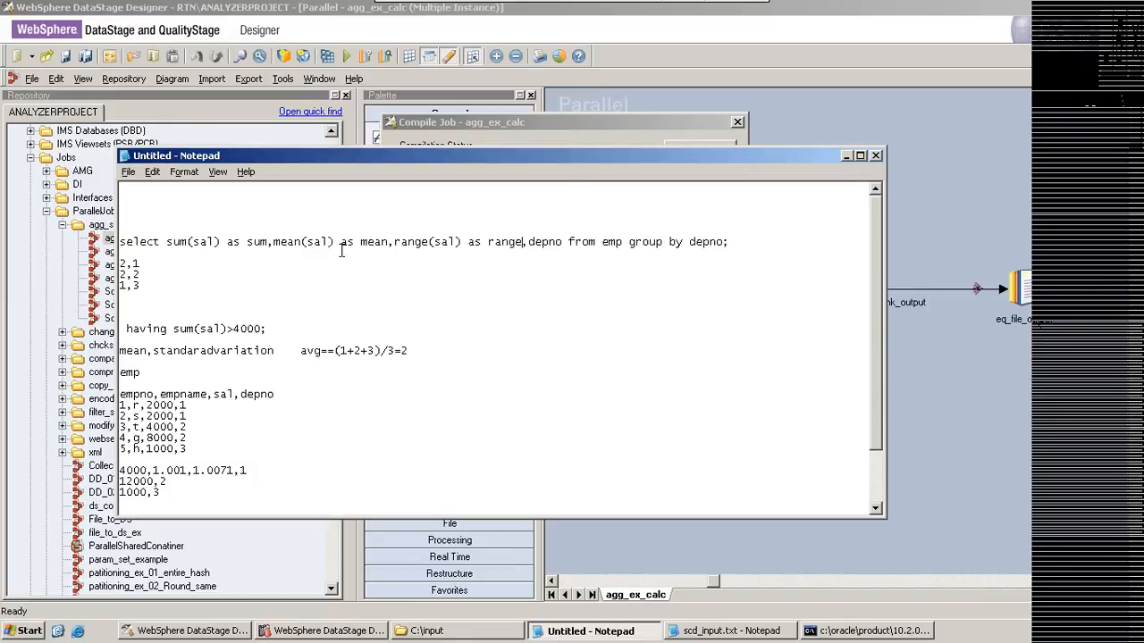
click(846, 157)
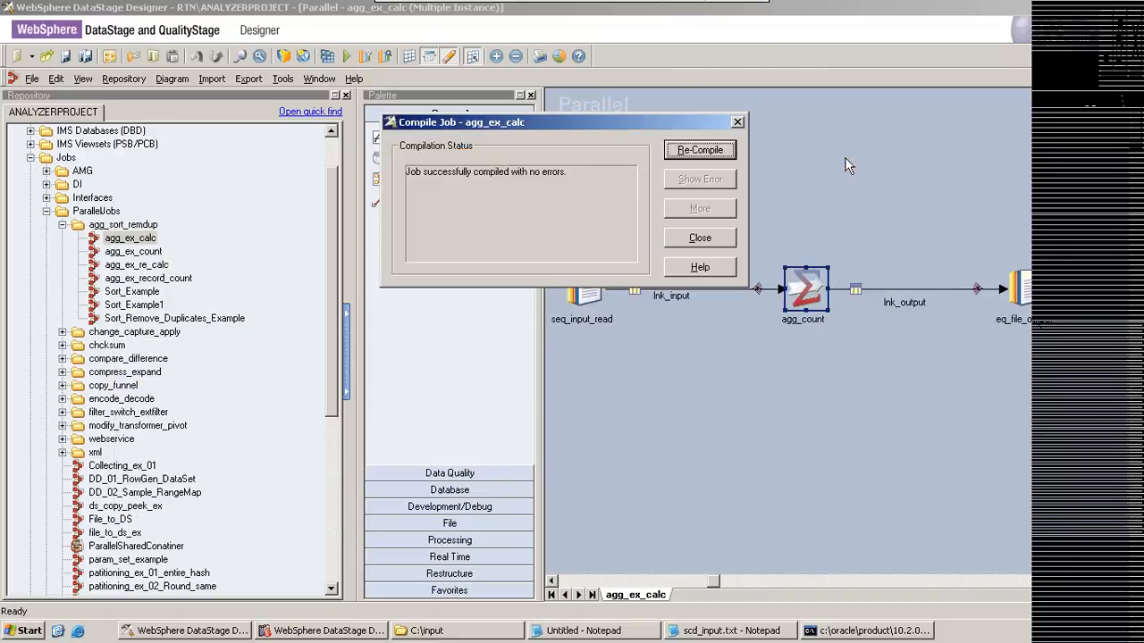
click(693, 240)
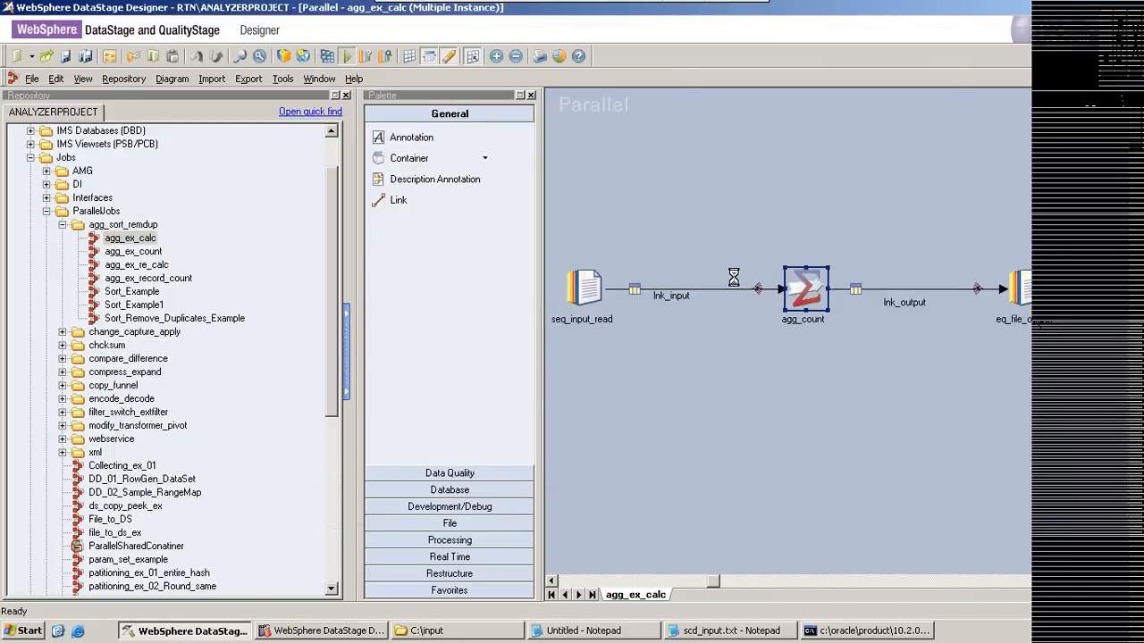
click(296, 334)
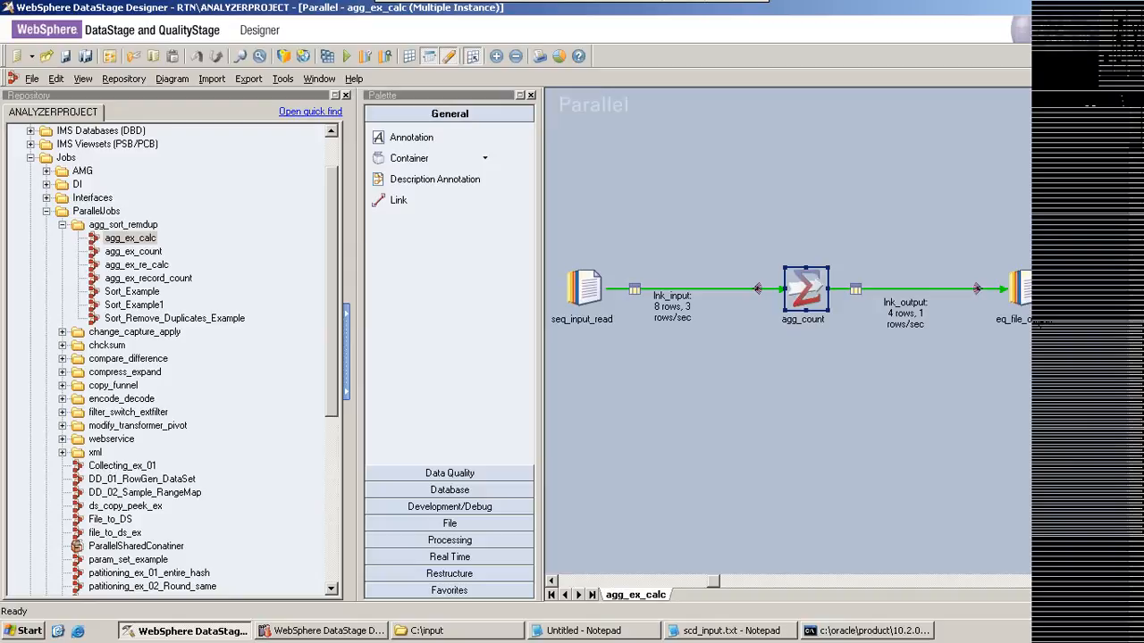
Step: Show the Processing stages in the palette and locate the Join, Lookup and Merge stages
click(449, 540)
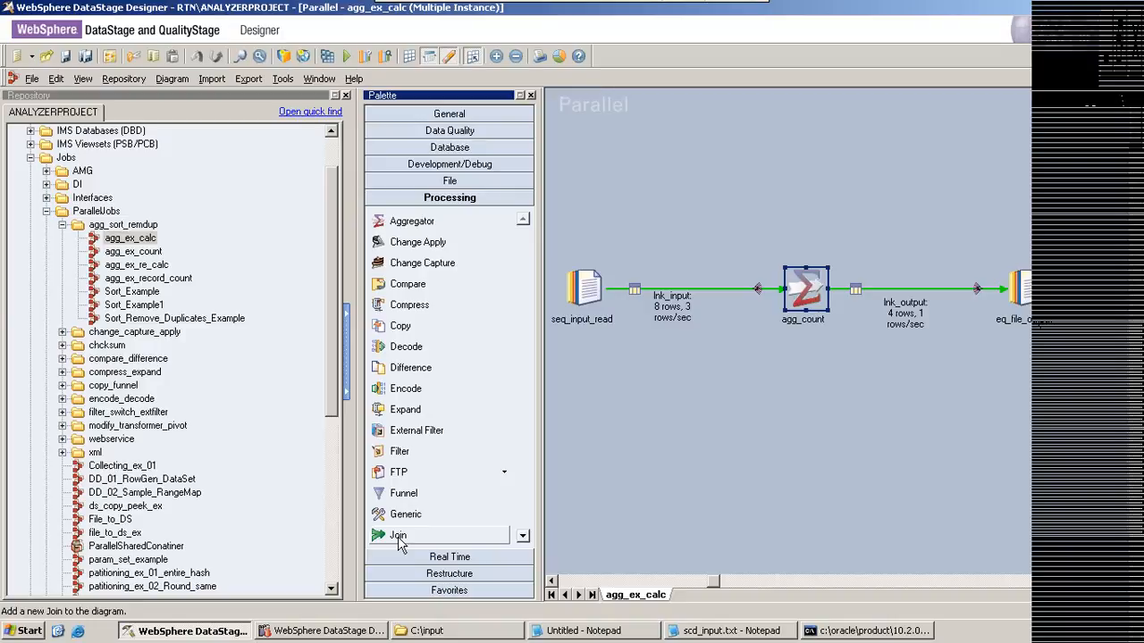
click(522, 535)
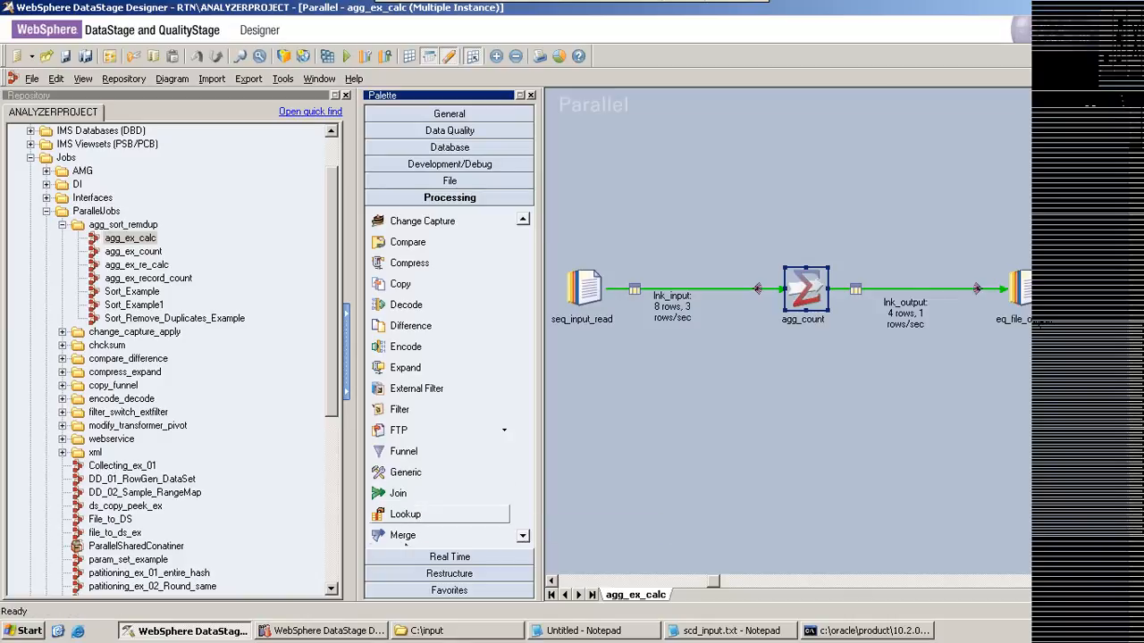
Step: In Notepad, below the sample results, write the query select a.col1,b.col2 from table1,tabl2 where table1.col3=
click(624, 631)
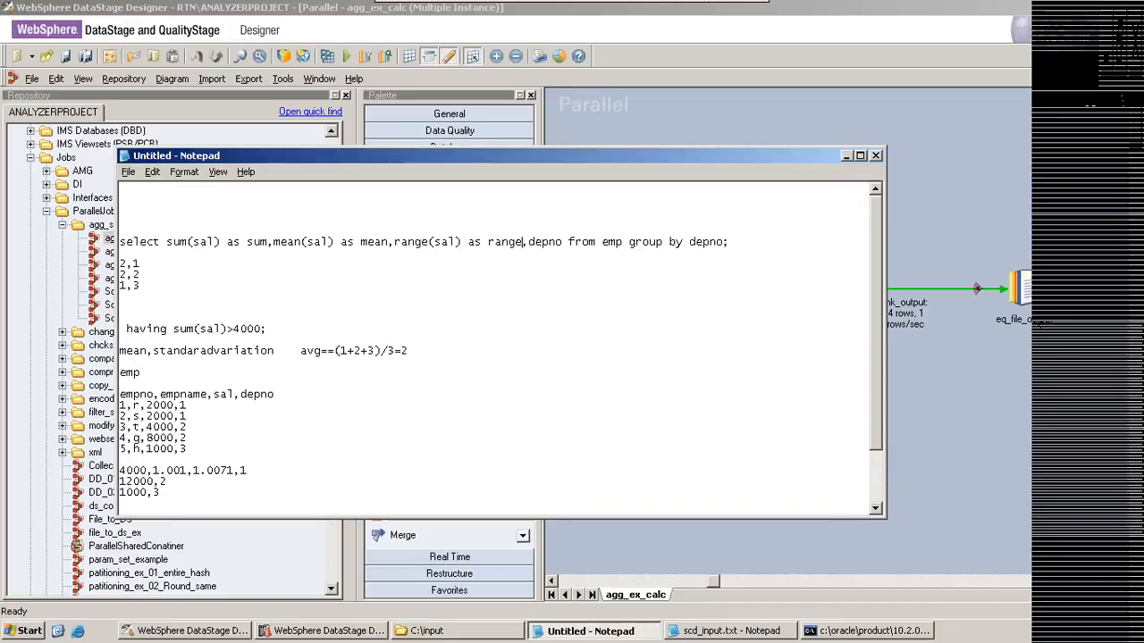
click(193, 497)
key(Return)
key(Return)
key(Return)
key(Return)
key(Return)
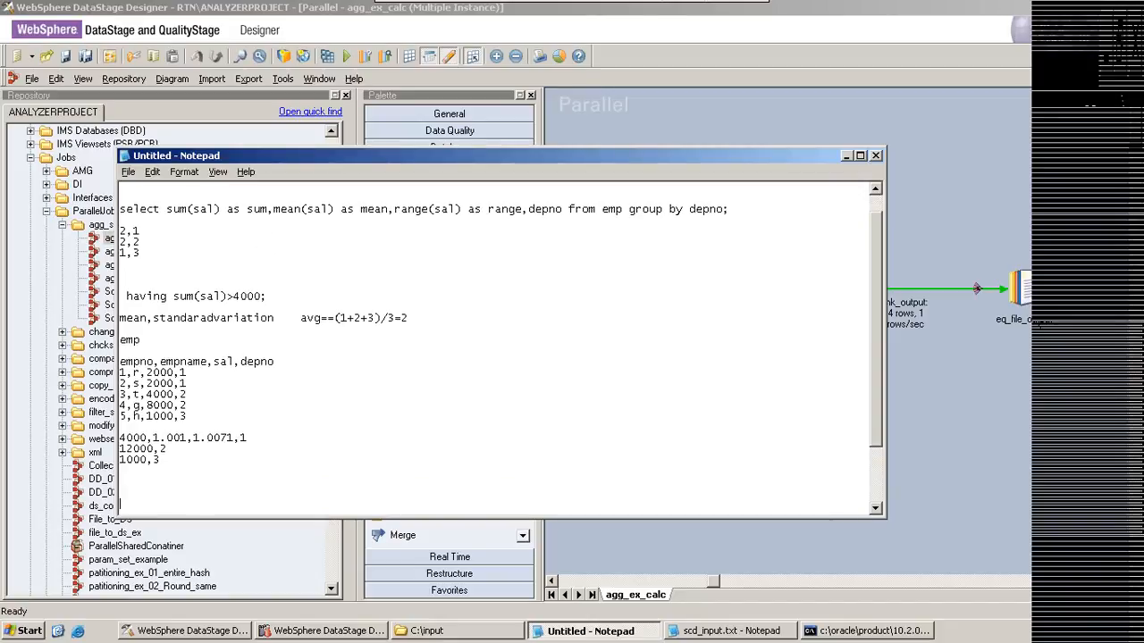
text(select )
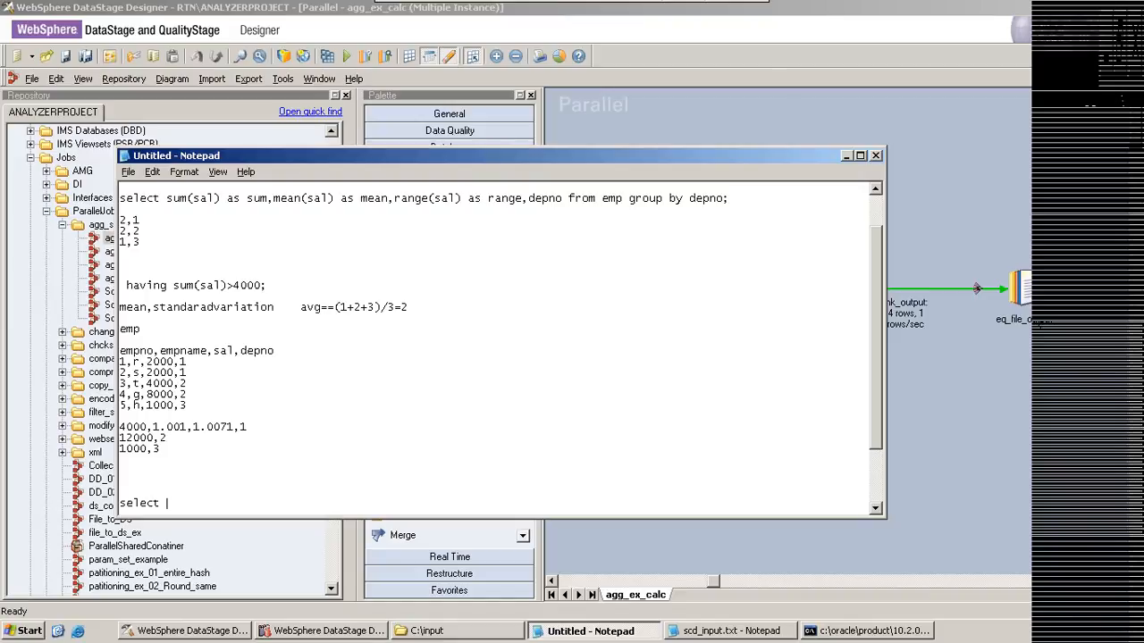
text(a.col1,b.col2 from table1,tabl)
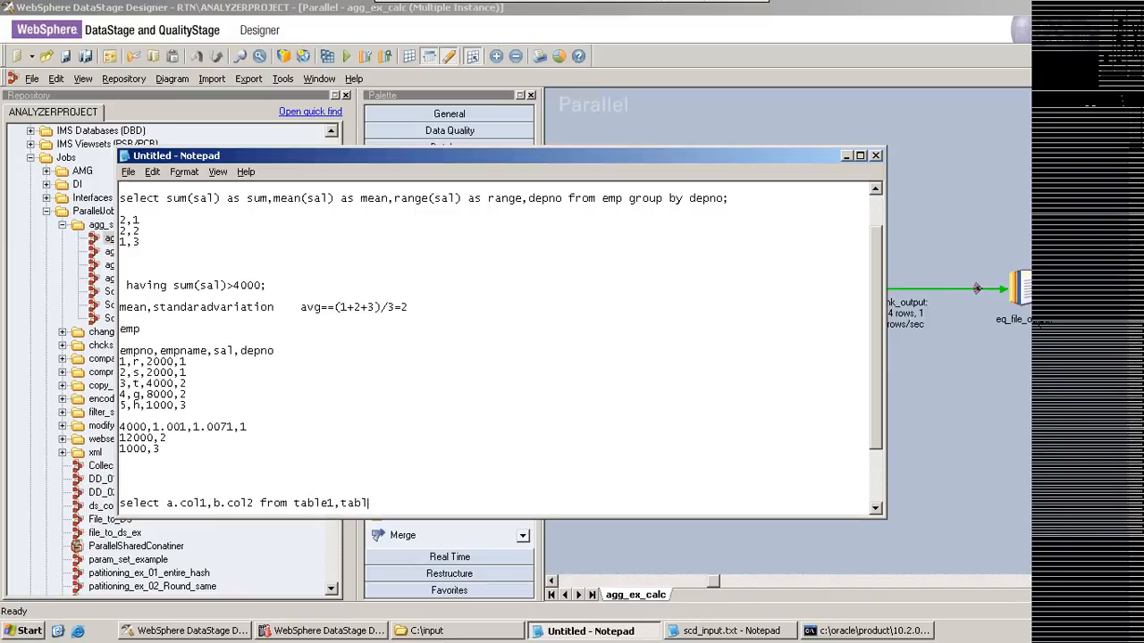
text(2 where table1.col3=)
Step: Alias table1 as a and tabl2 as b in the query's from clause
click(336, 503)
text(,ta)
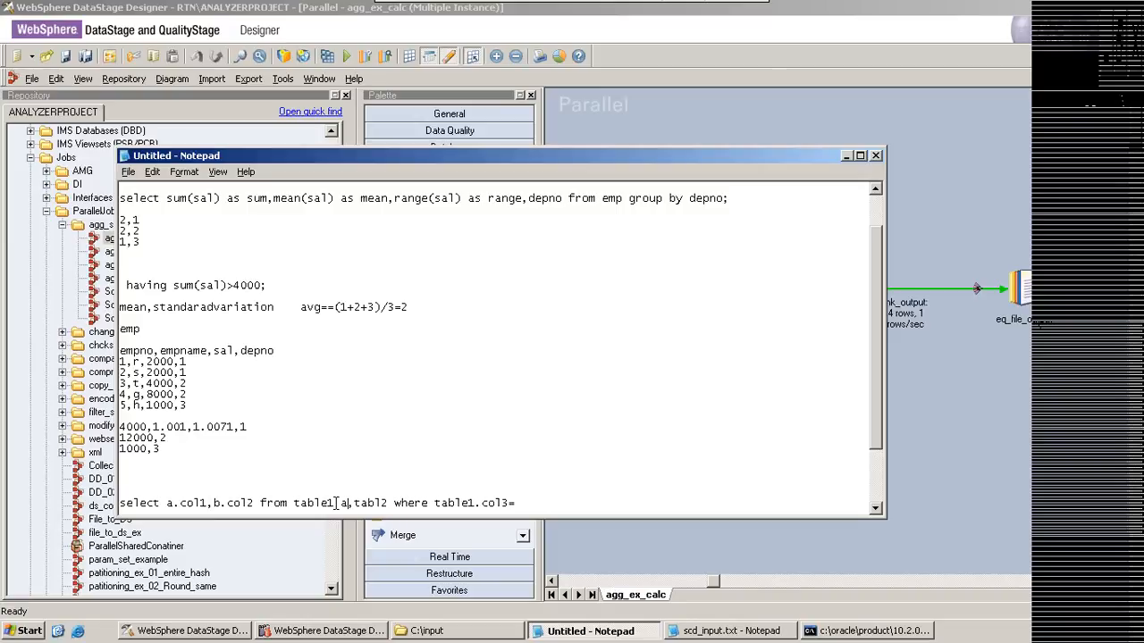
click(388, 505)
text(b)
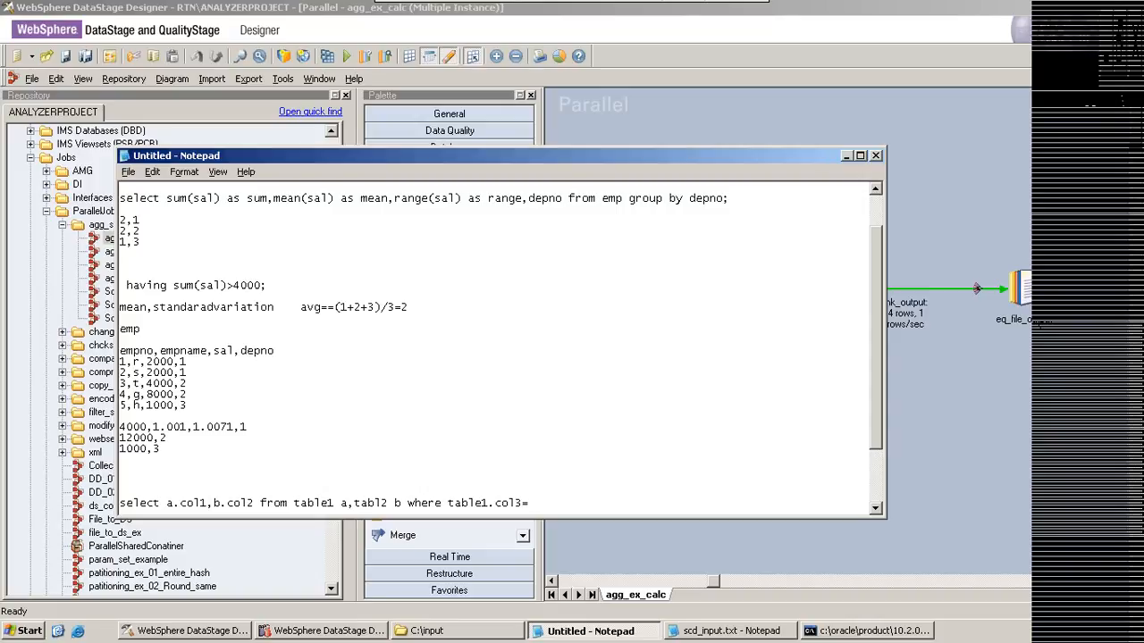
Step: Complete the query's where clause with the join condition a.col3=b.col3, using the alias instead of table1
click(450, 503)
key(Delete)
key(Delete)
key(Delete)
key(Delete)
key(Delete)
key(Delete)
key(Delete)
text(a.)
key(End)
text(b.col3)
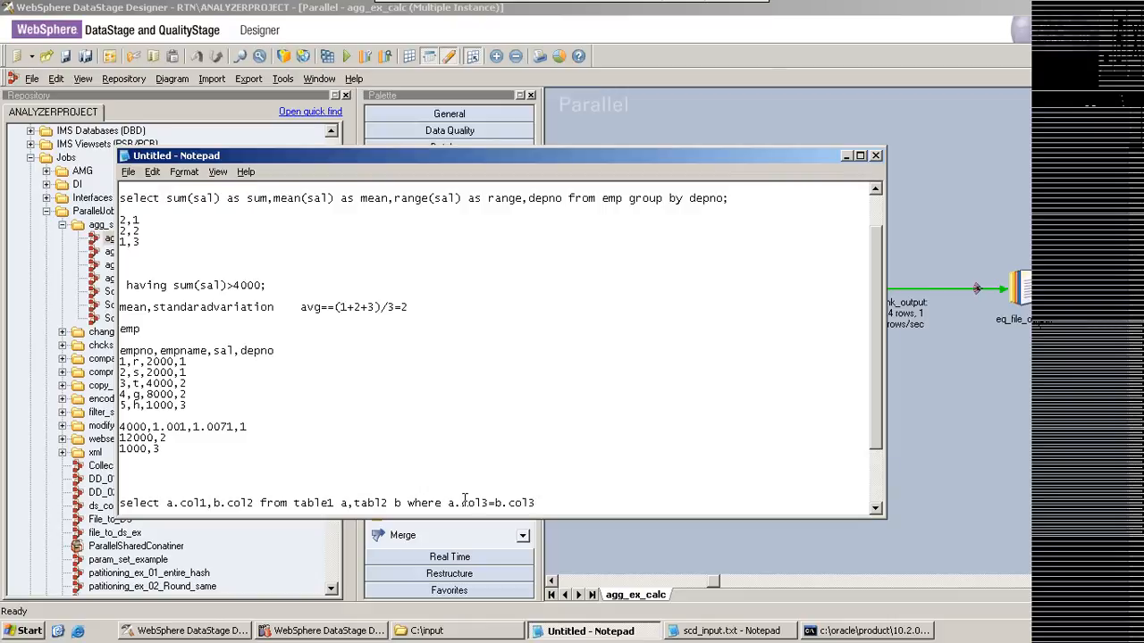
Step: Highlight the finished join query for review and return to the agg_ex_calc job in DataStage Designer
scroll(546, 506, down, 1)
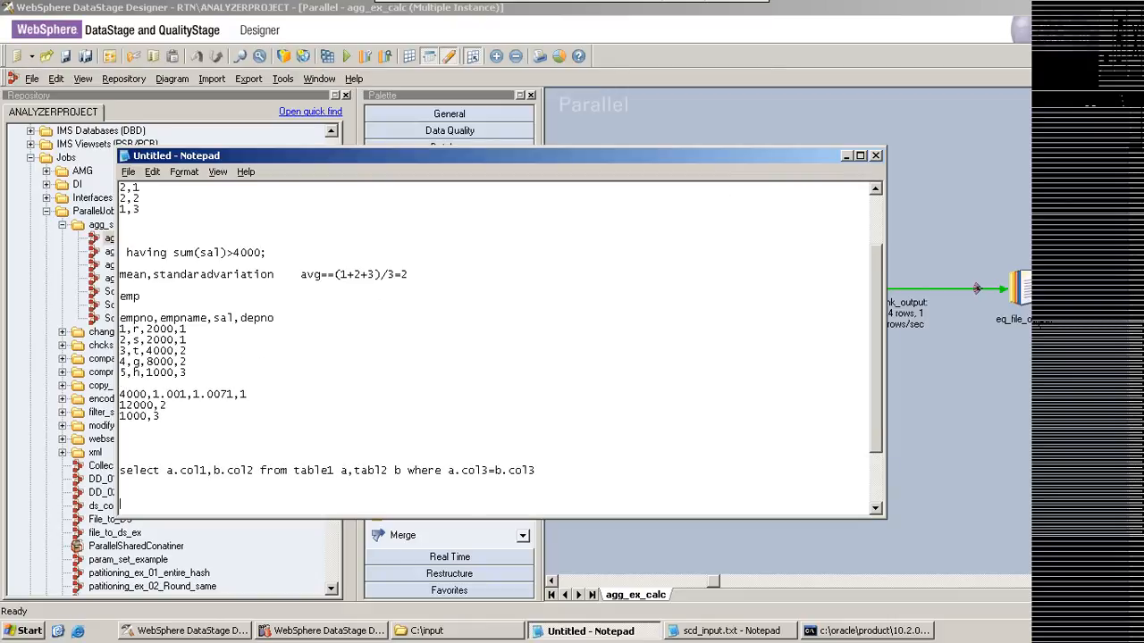
drag(120, 470, 541, 470)
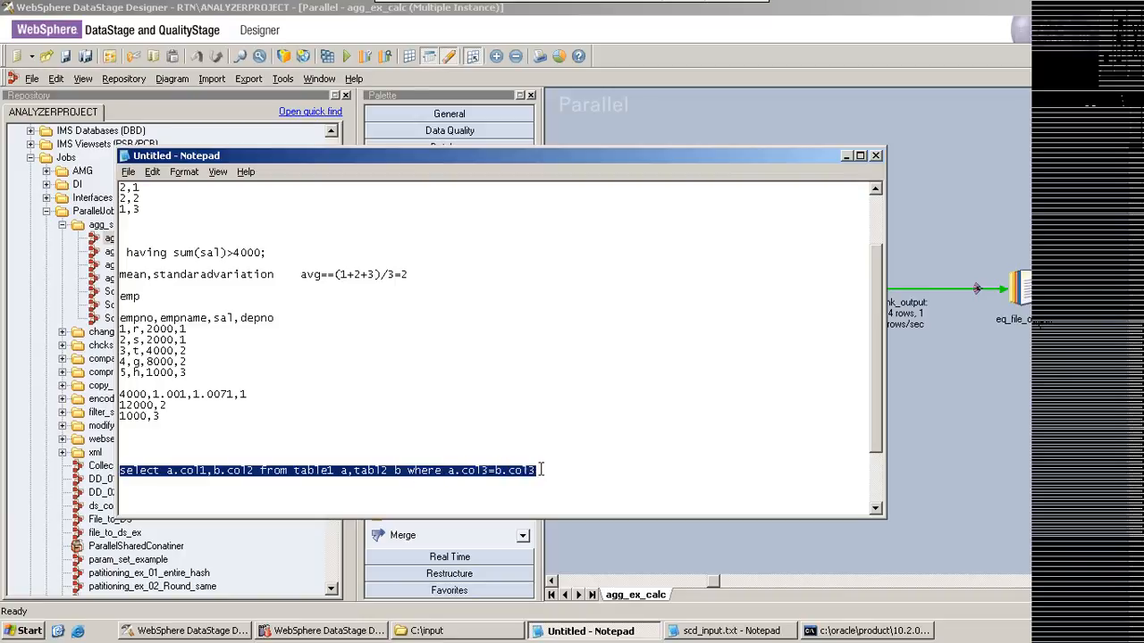
click(540, 470)
key(Return)
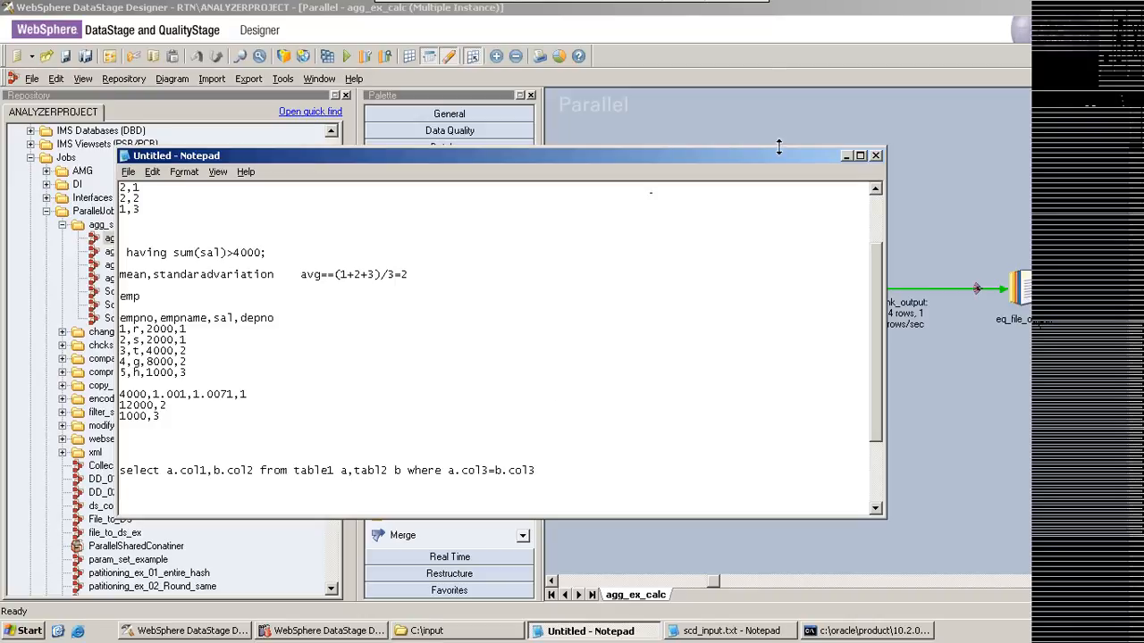
click(846, 157)
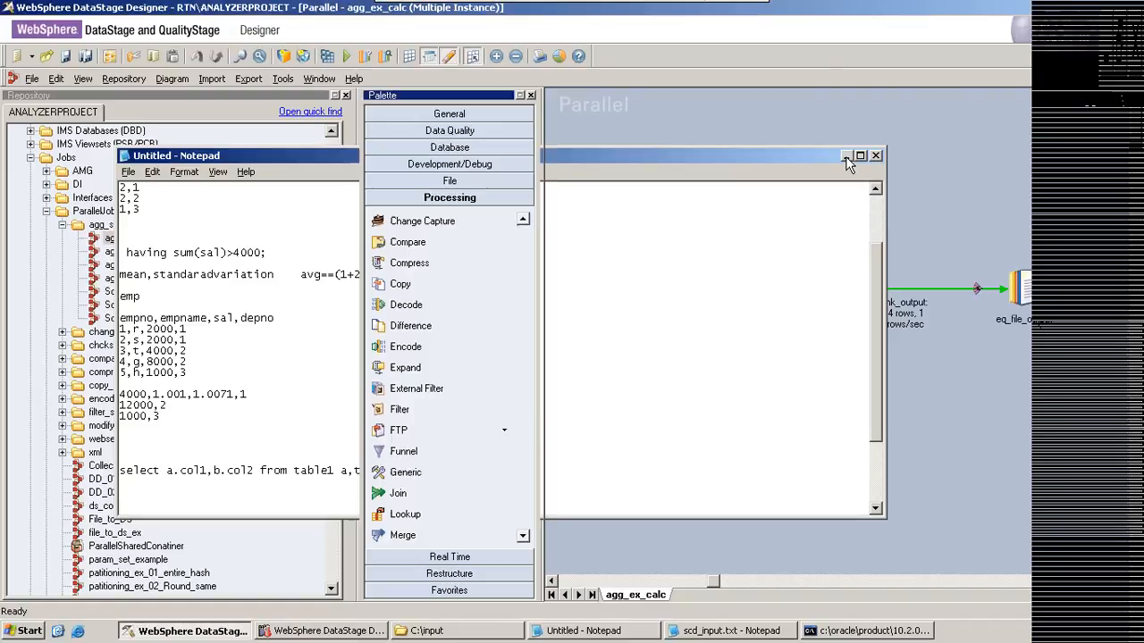
Step: View 10 rows of lnk_output data from the eq_file_output stage and widen the summary column to read its full values
right_click(1020, 286)
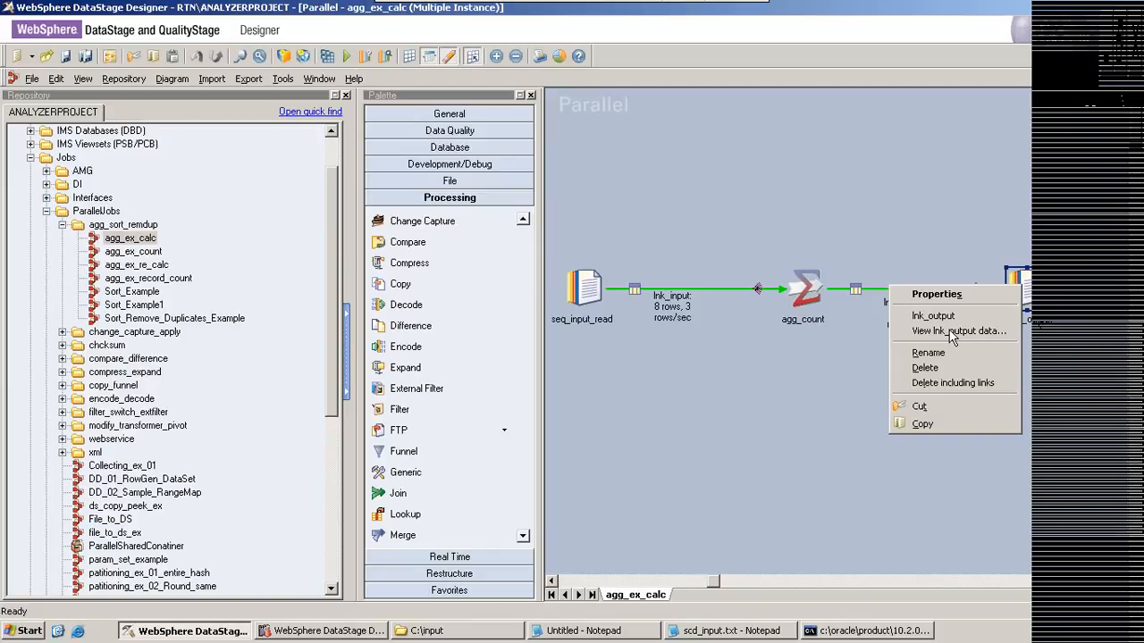
click(952, 332)
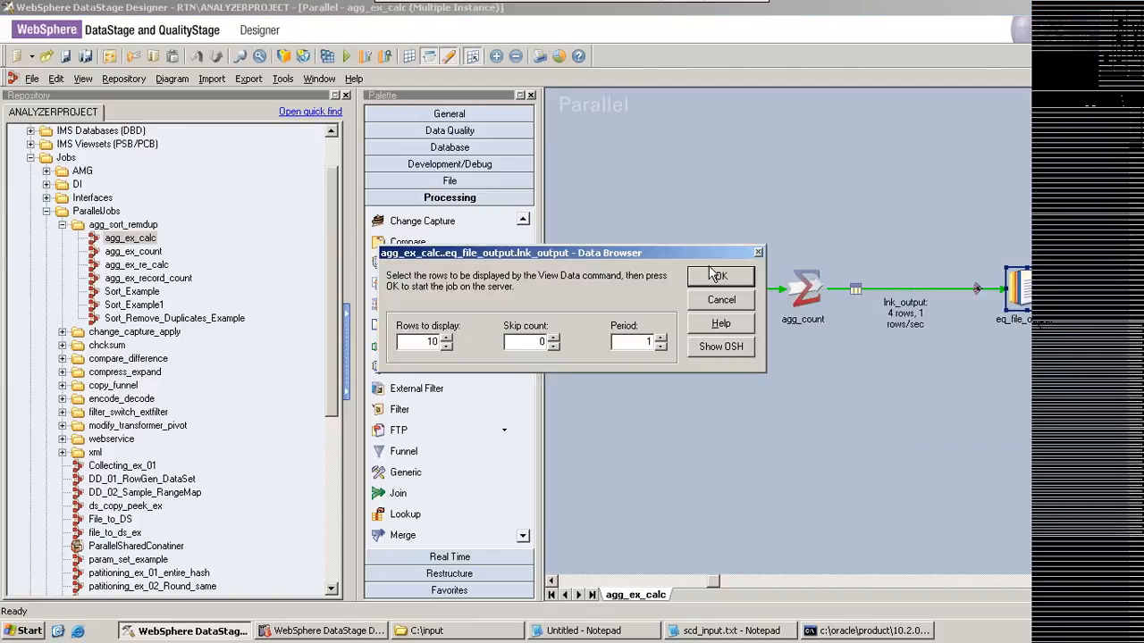
click(718, 276)
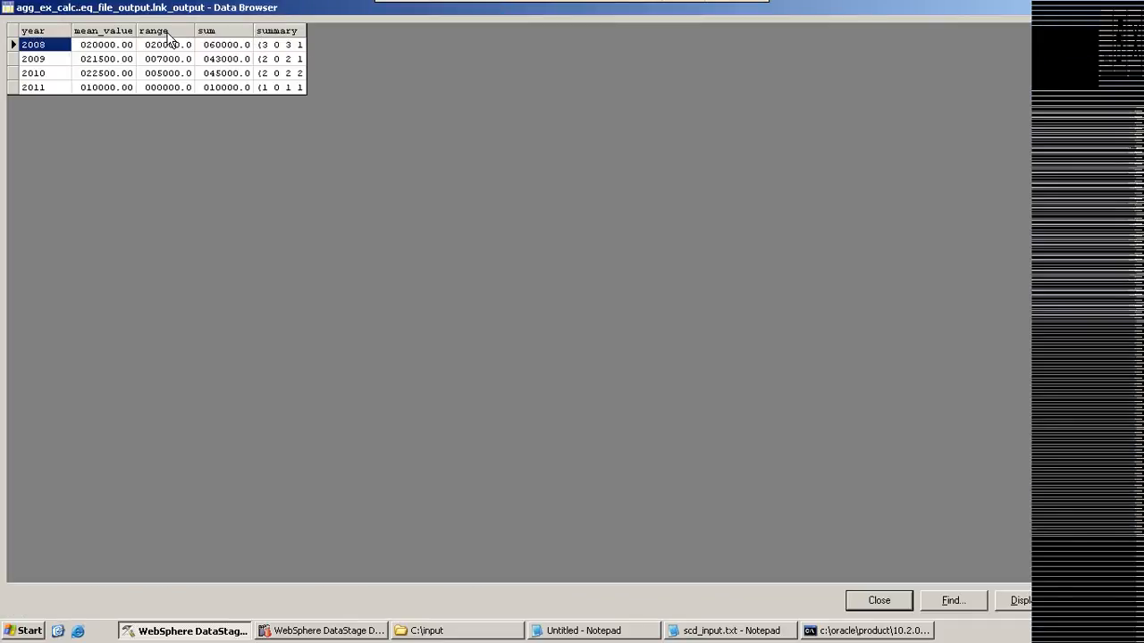
drag(304, 27, 440, 28)
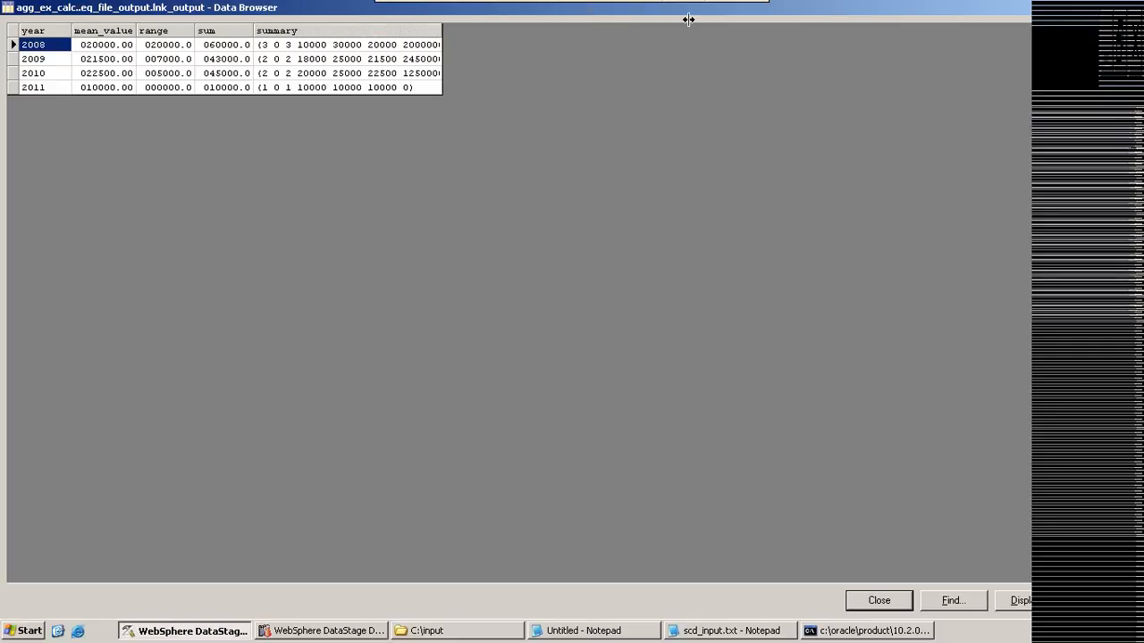
drag(688, 19, 704, 22)
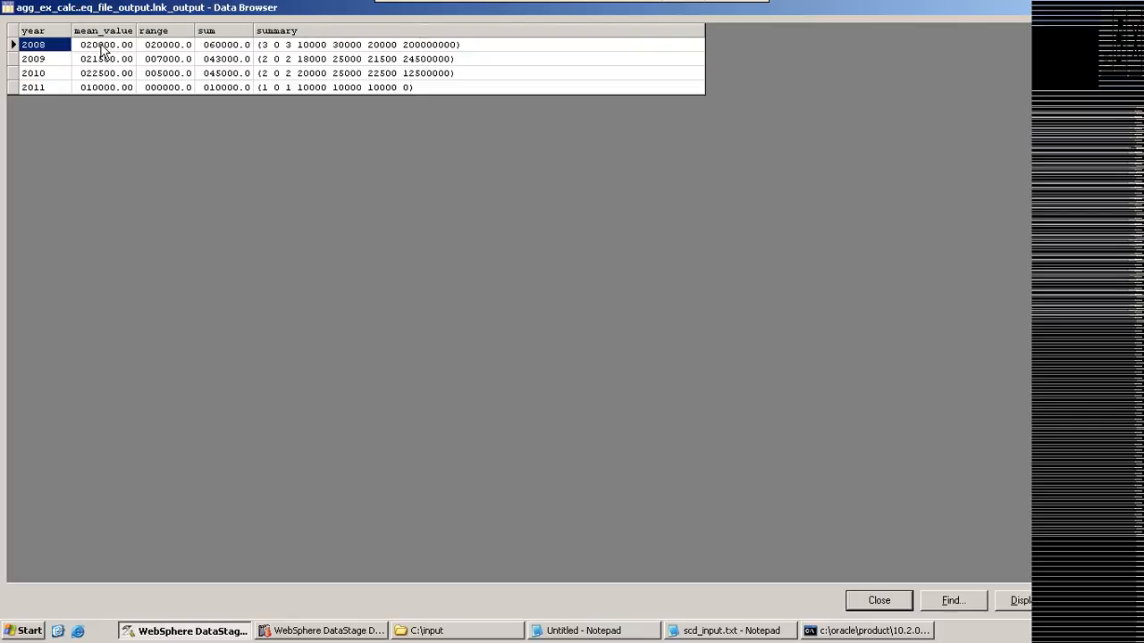
Step: Examine the mean_value, range, sum and summary results per year in the lnk_output data, and close the data view
click(101, 47)
click(100, 63)
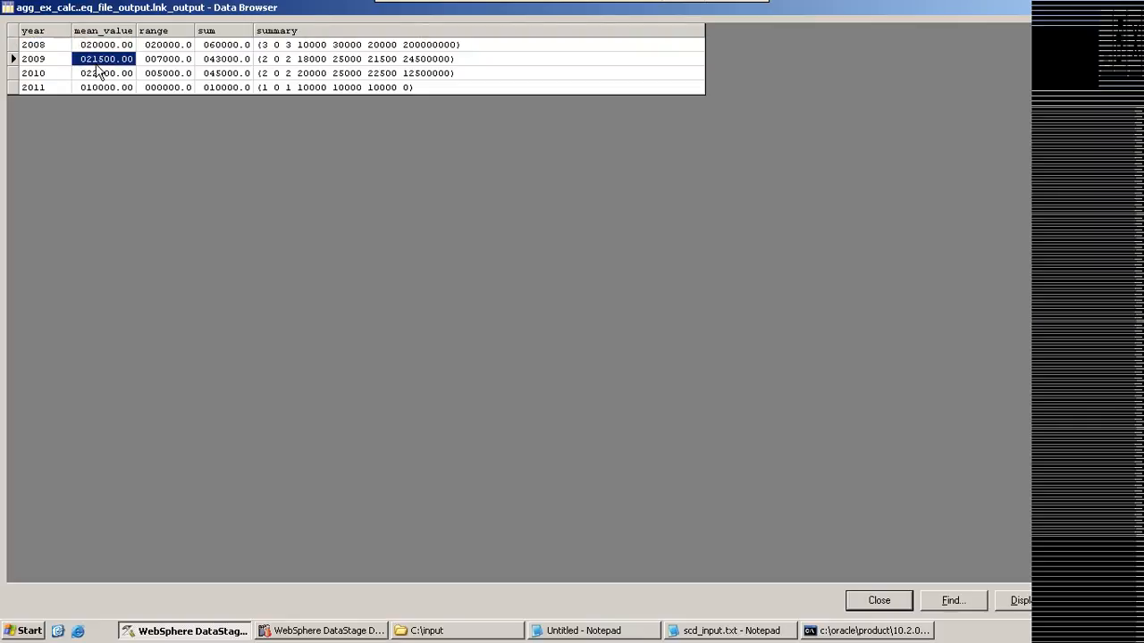
click(99, 73)
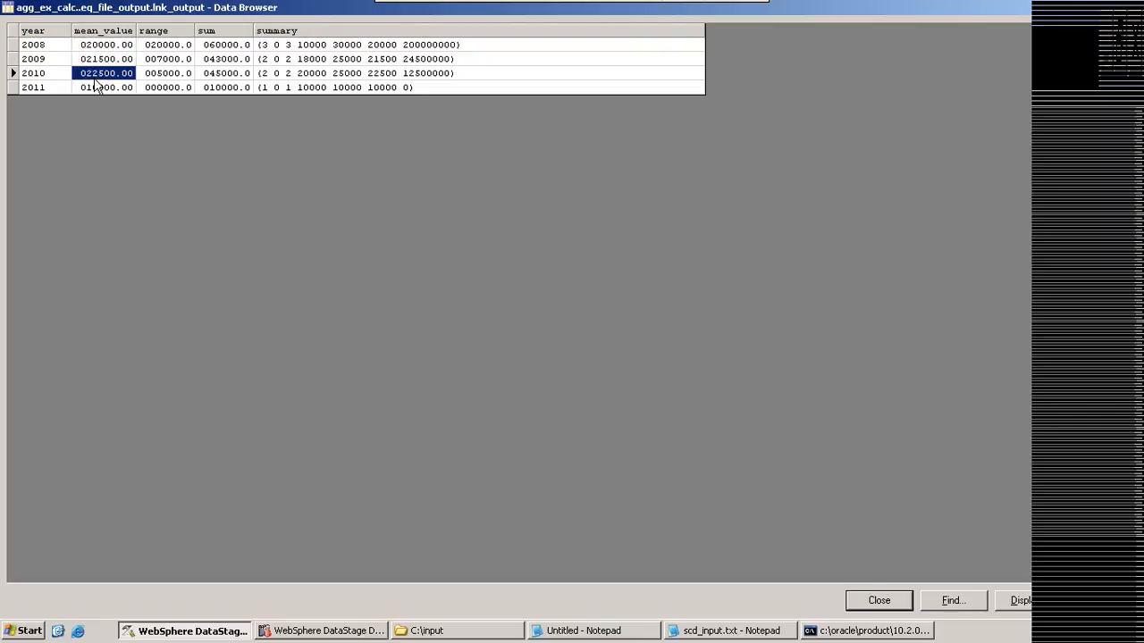
click(94, 85)
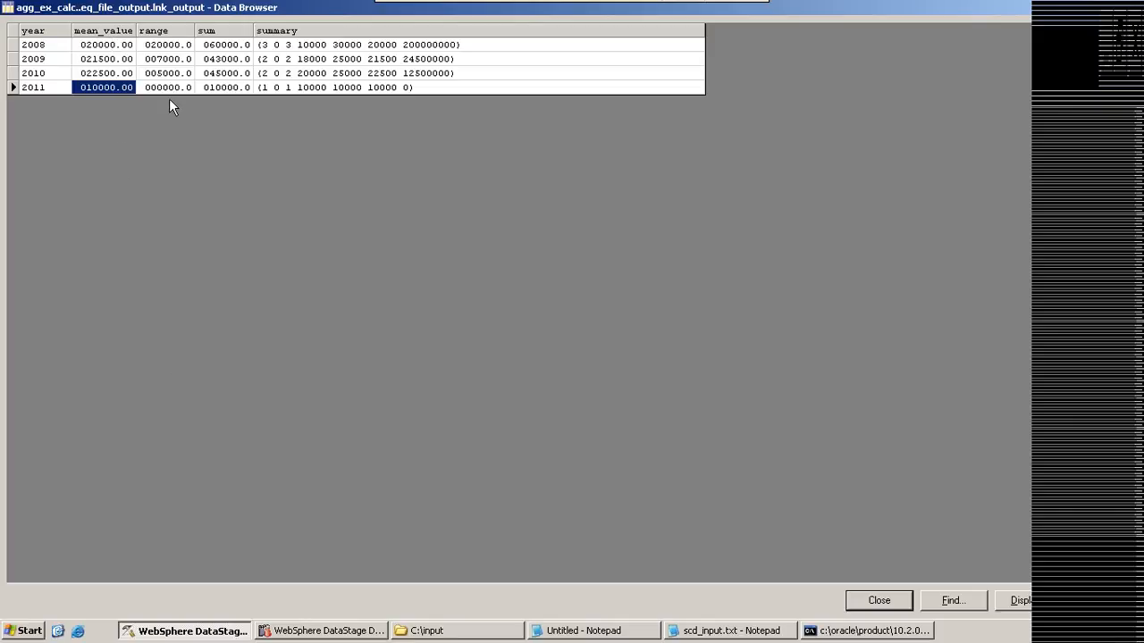
click(168, 45)
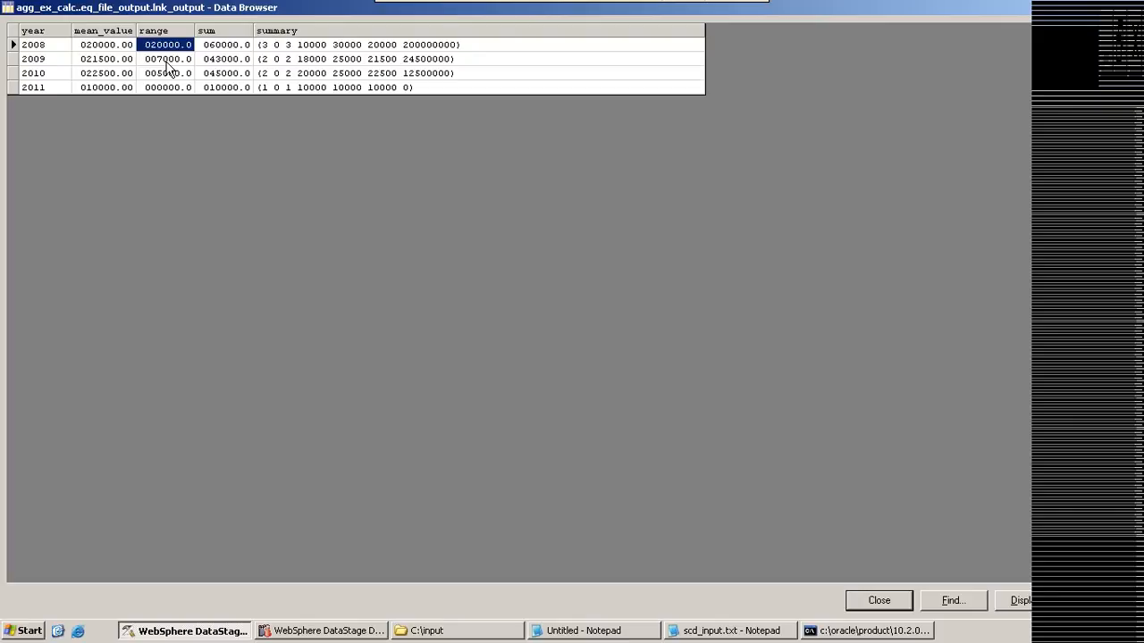
click(166, 63)
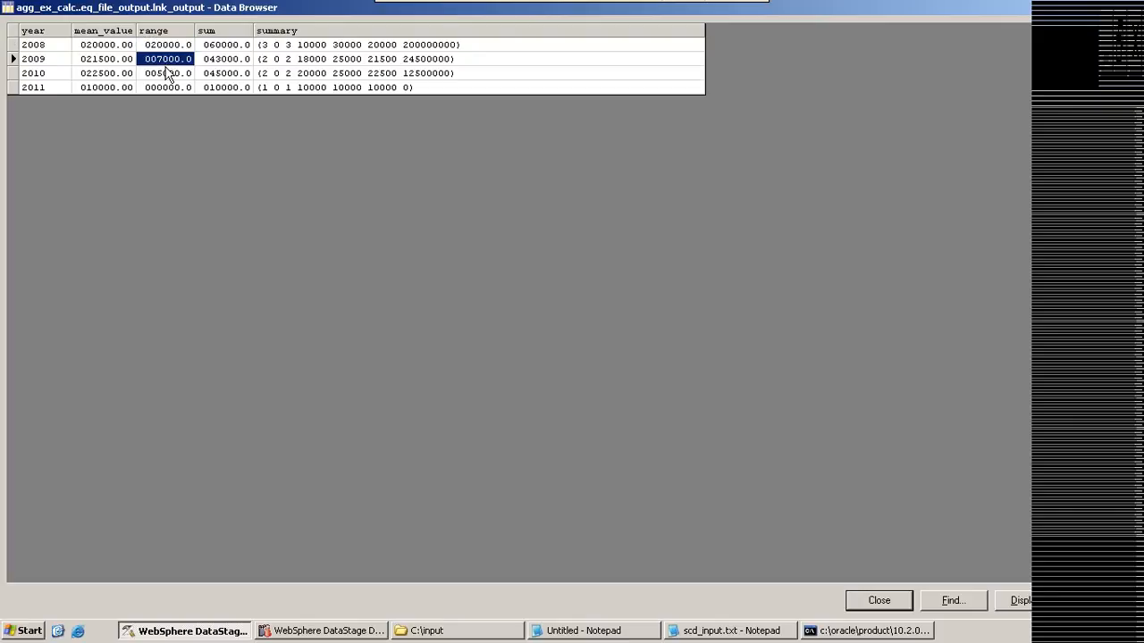
click(156, 86)
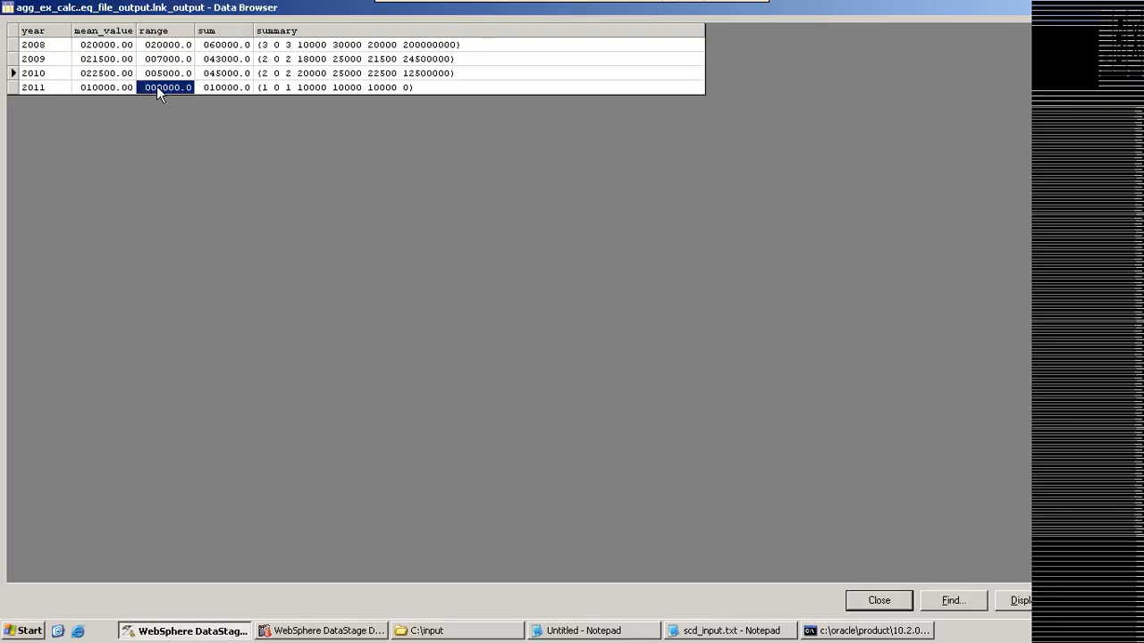
click(133, 46)
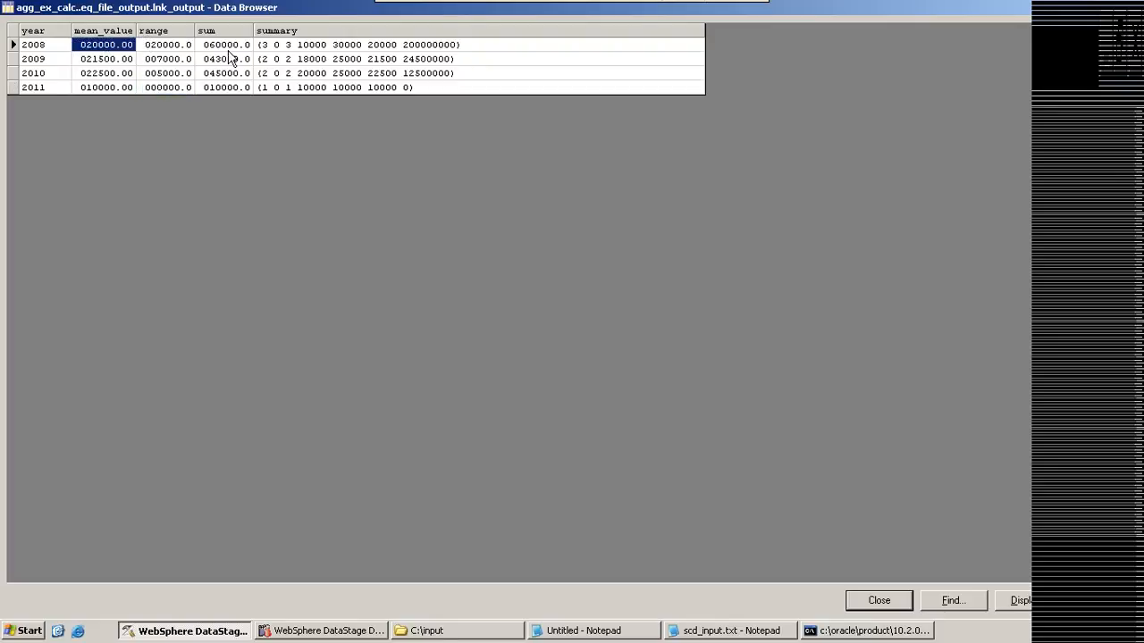
click(241, 48)
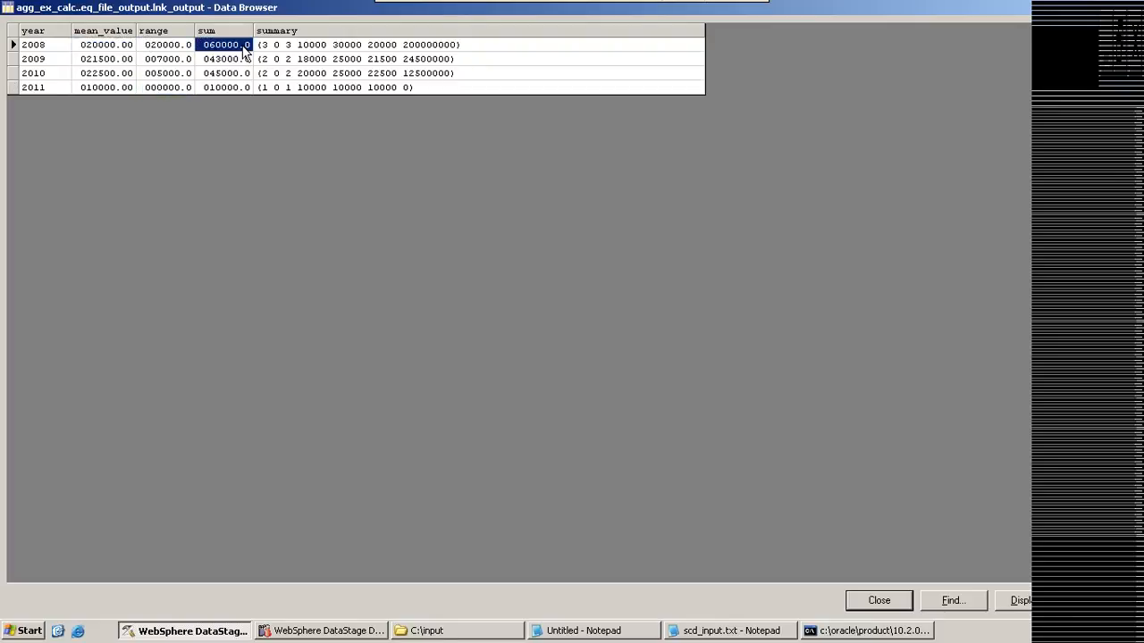
click(335, 50)
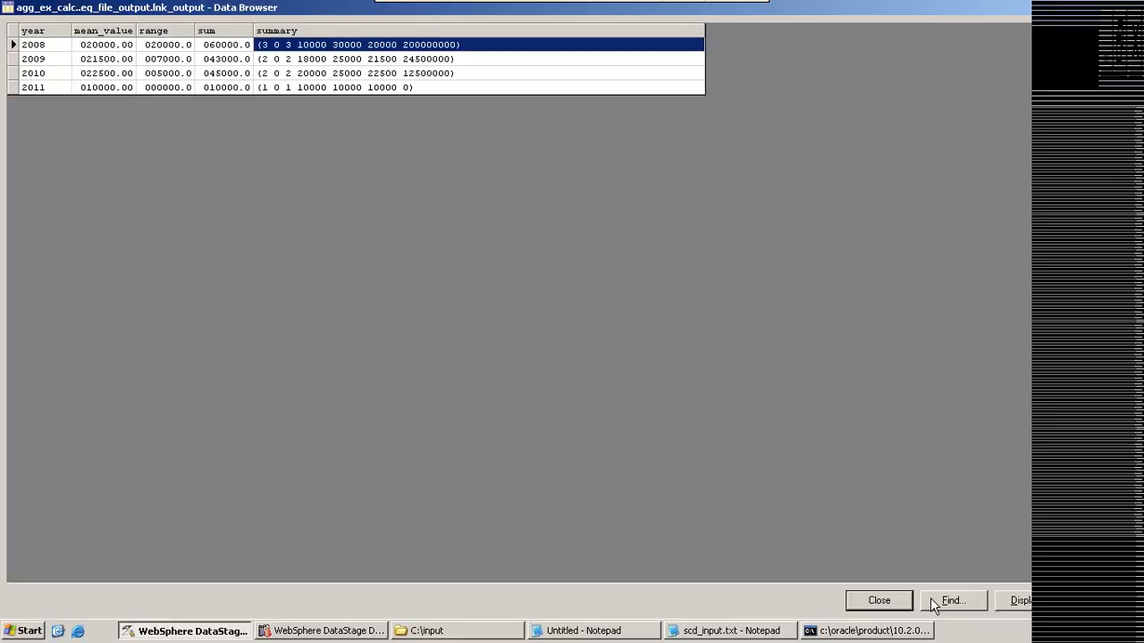
click(878, 601)
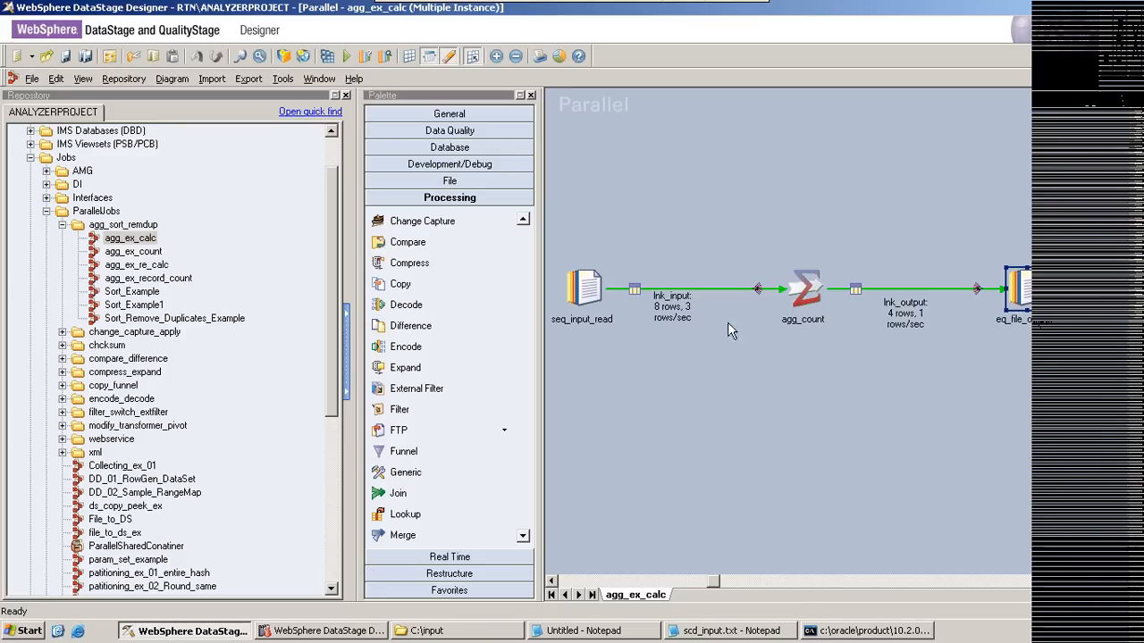
Step: Open the agg_count Aggregator stage's properties and review its mean, range, sum and summary output columns and the range's decimal output
double_click(807, 288)
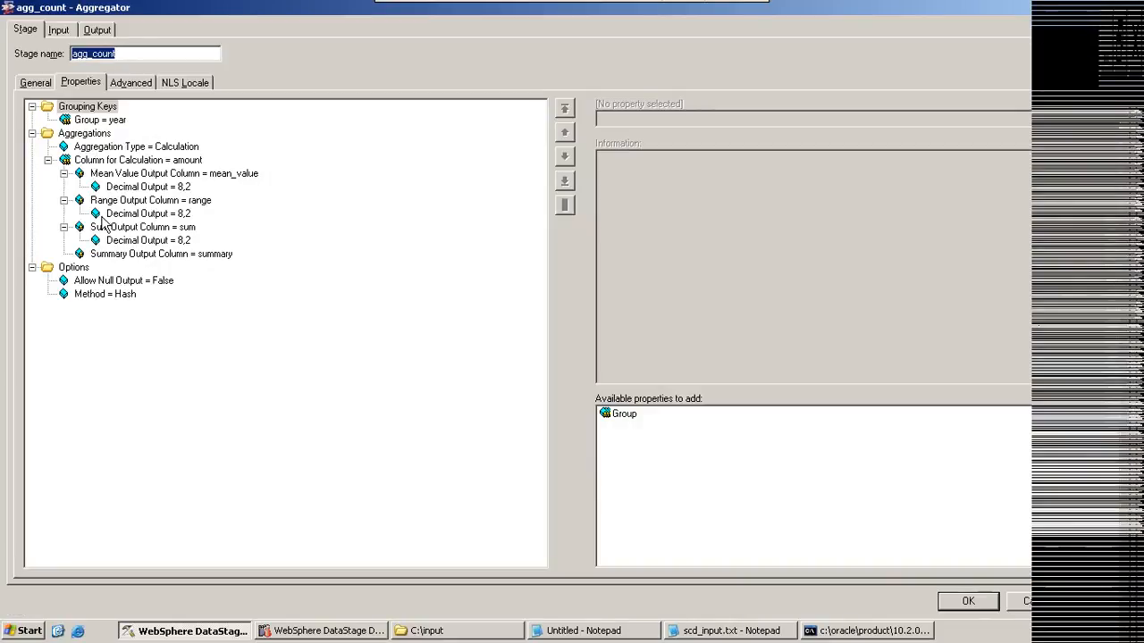
click(103, 225)
click(107, 200)
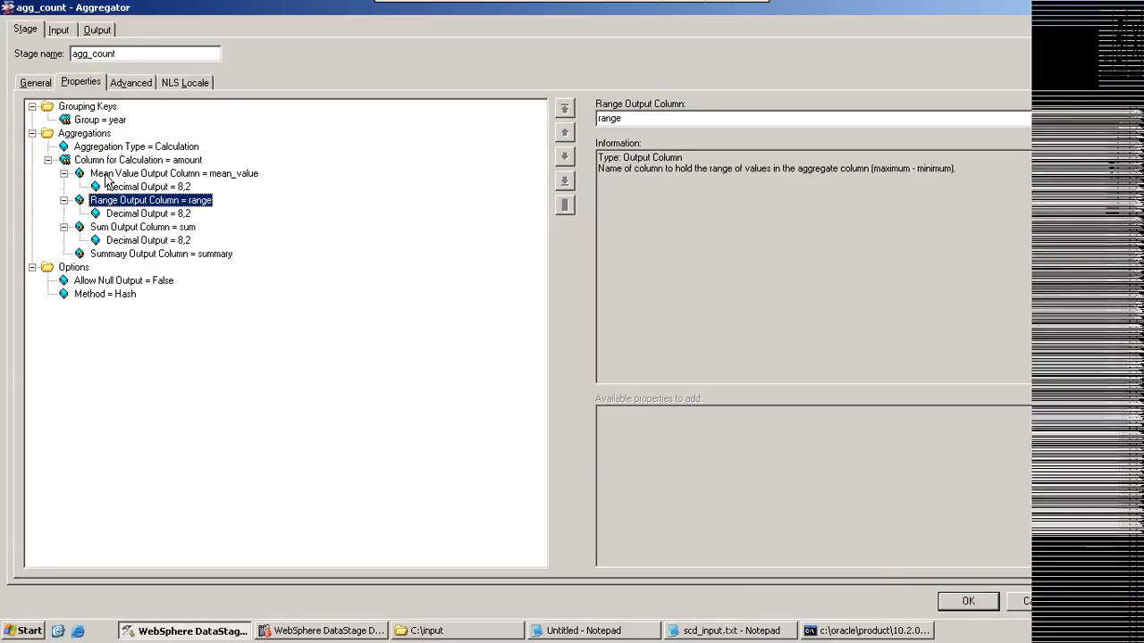
click(106, 175)
click(122, 256)
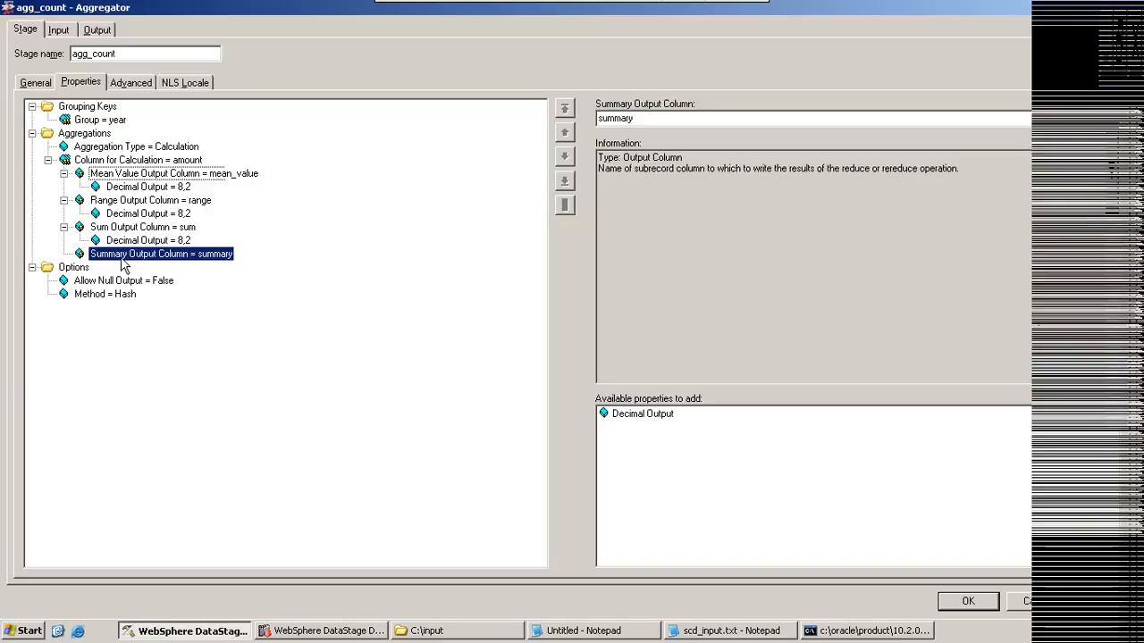
click(160, 214)
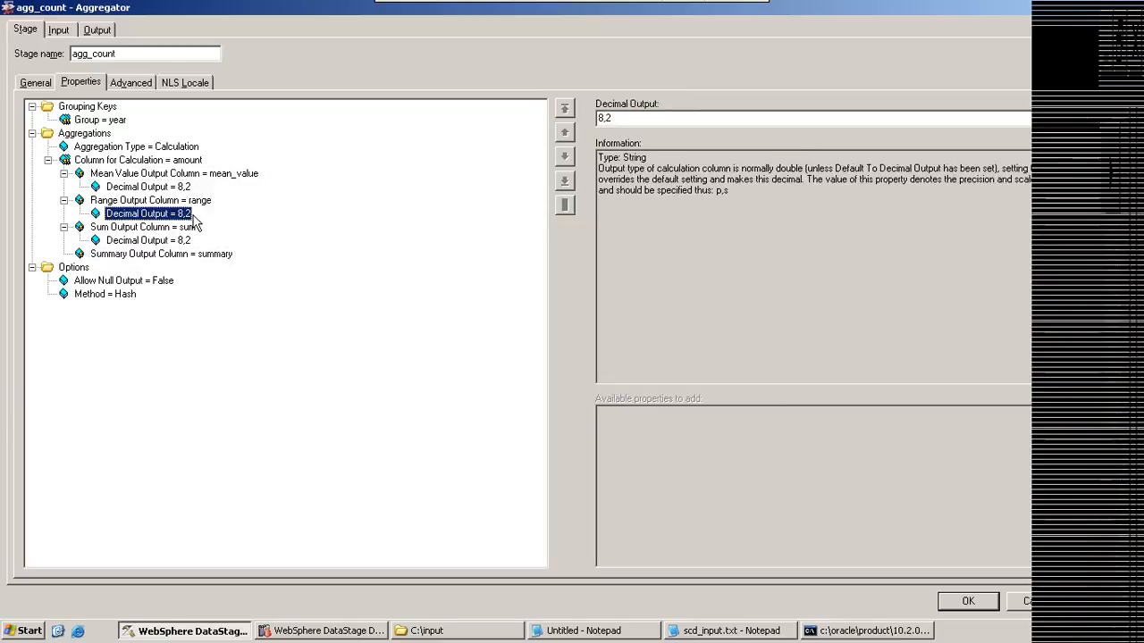
Step: Switch to the untitled Notepad notes and add the sample value 1000.4444444 below the 1000,3 line
click(623, 631)
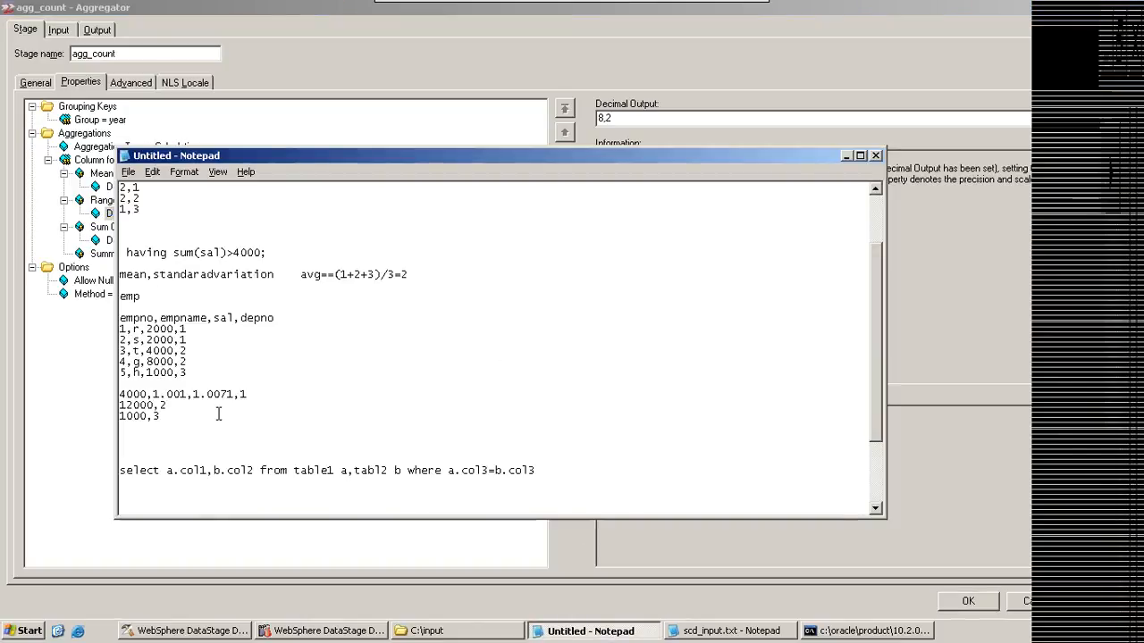
click(165, 416)
key(Return)
key(Return)
key(Return)
text(1000.)
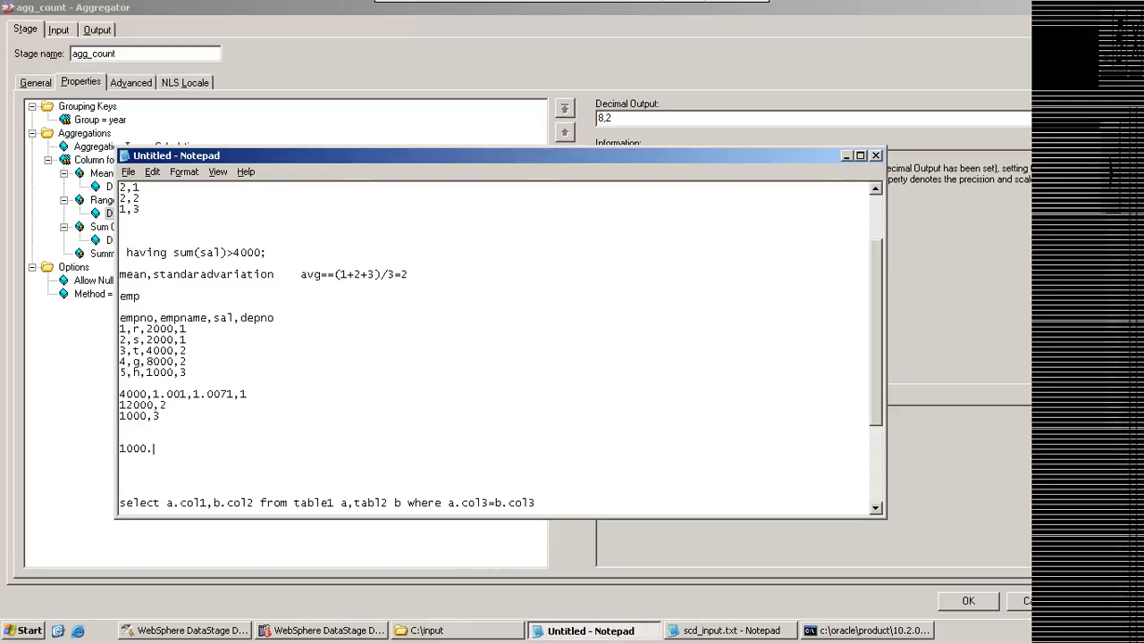
text(4444444)
Step: Shorten the sample value under the 1000,3 line to two decimals, 1000.44
mouse_move(147, 448)
mouse_down()
mouse_move(133, 449)
mouse_move(167, 449)
mouse_up()
click(153, 449)
key(Delete)
click(167, 448)
key(Delete)
key(Delete)
key(Delete)
key(Delete)
key(Delete)
key(Delete)
key(Delete)
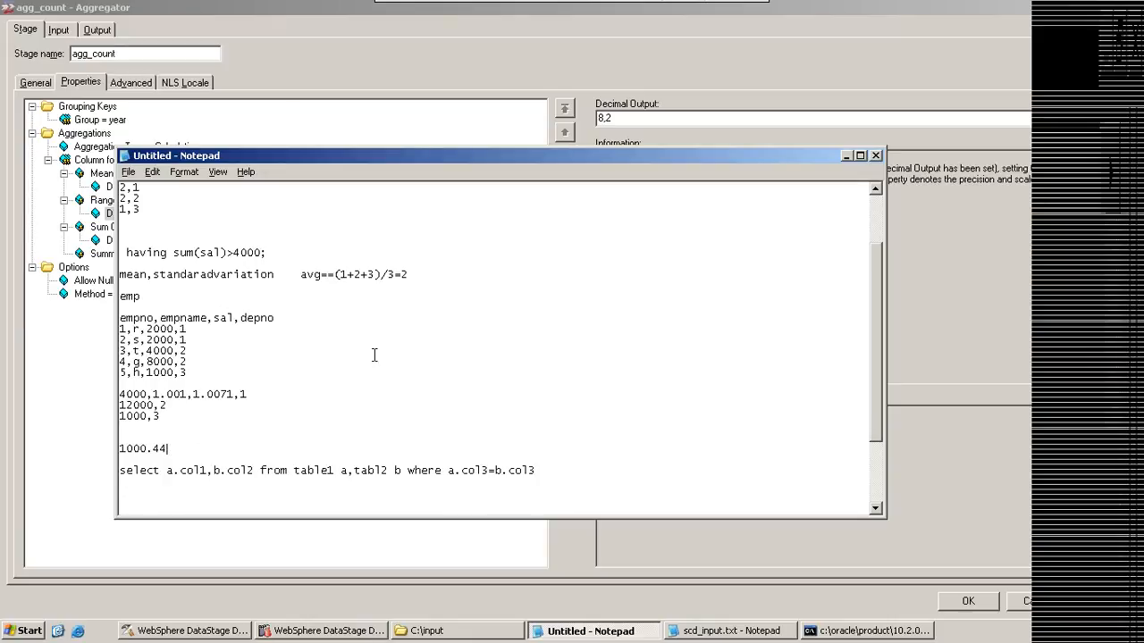
Step: Check the sum column's decimal output in the Aggregator stage and write 20000000.4444444 below the join query in the Notepad notes
click(105, 241)
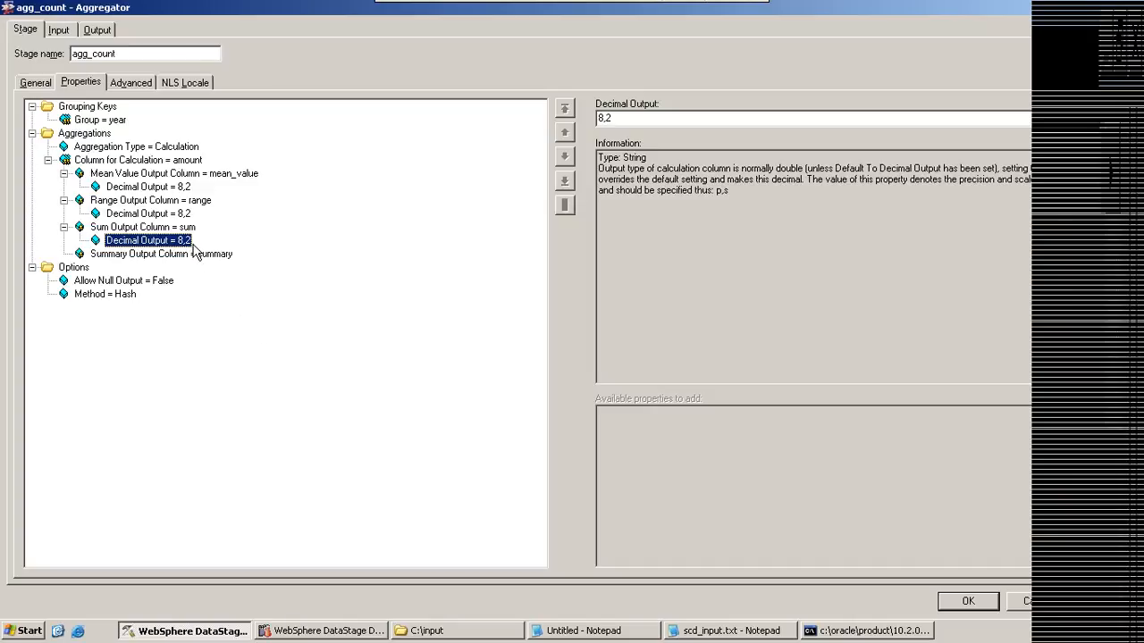
click(617, 632)
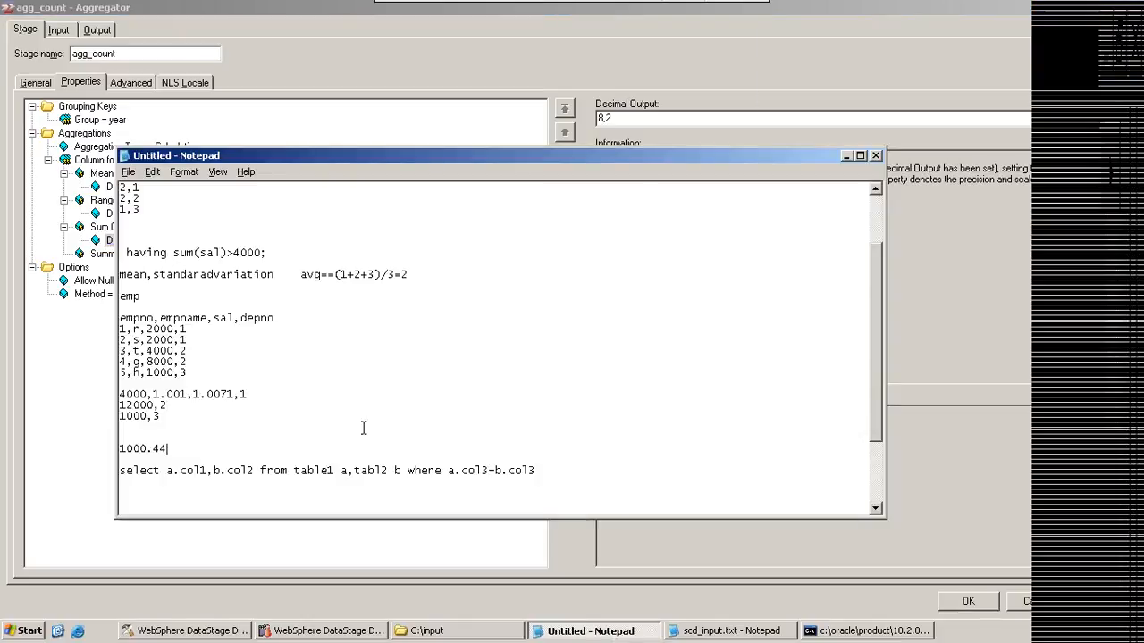
key(Return)
key(Return)
key(Return)
key(Return)
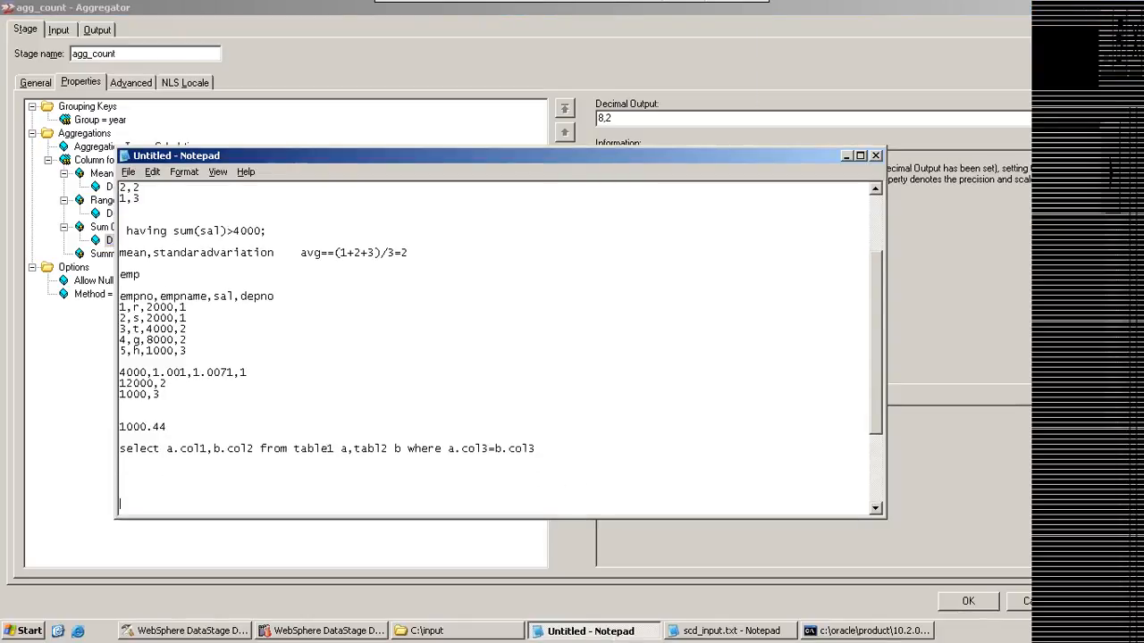
text(20000000)
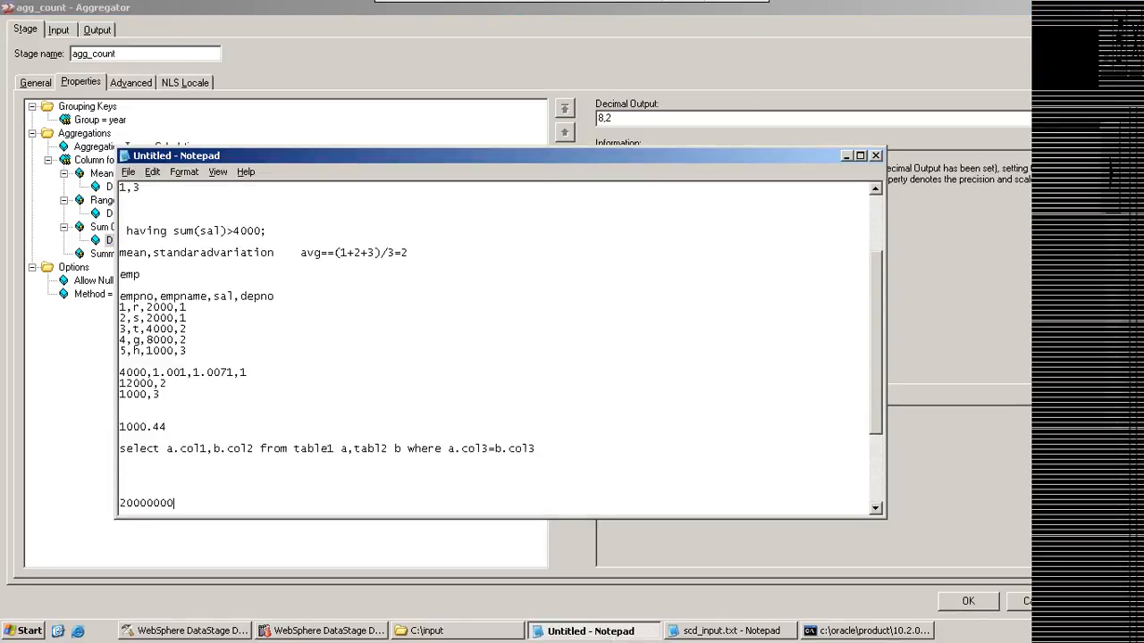
text(.4444444)
Step: Add the precision and scale 8,2 under the long sample number, highlighting its eight integer digits and the scale digit 2
key(Return)
key(Return)
key(Return)
key(Return)
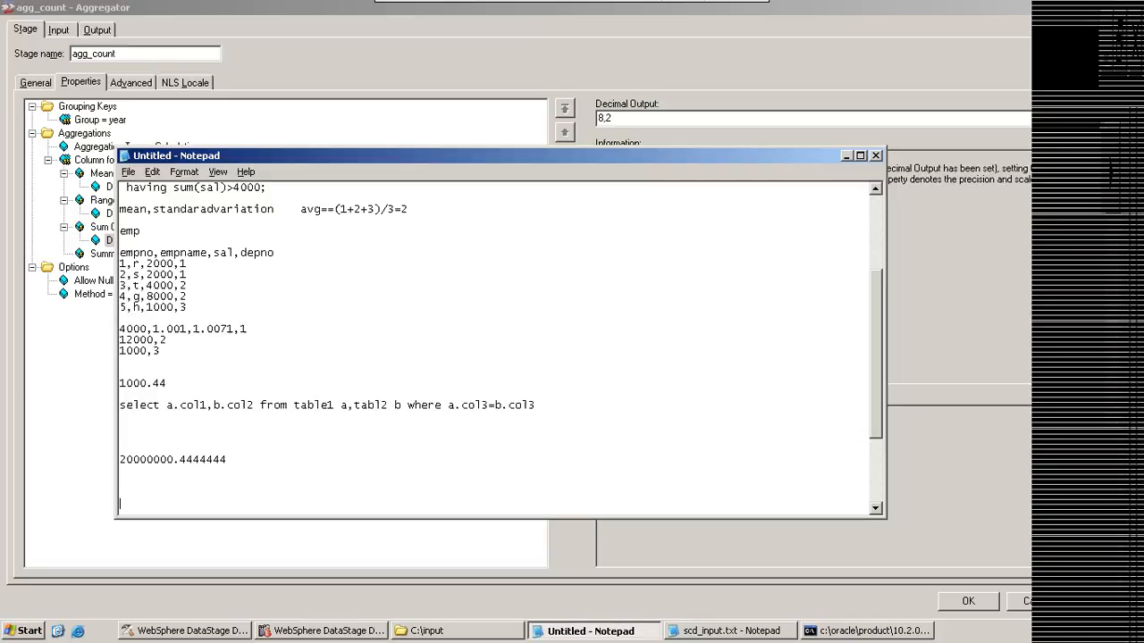
text(8.)
text(2)
drag(172, 459, 119, 459)
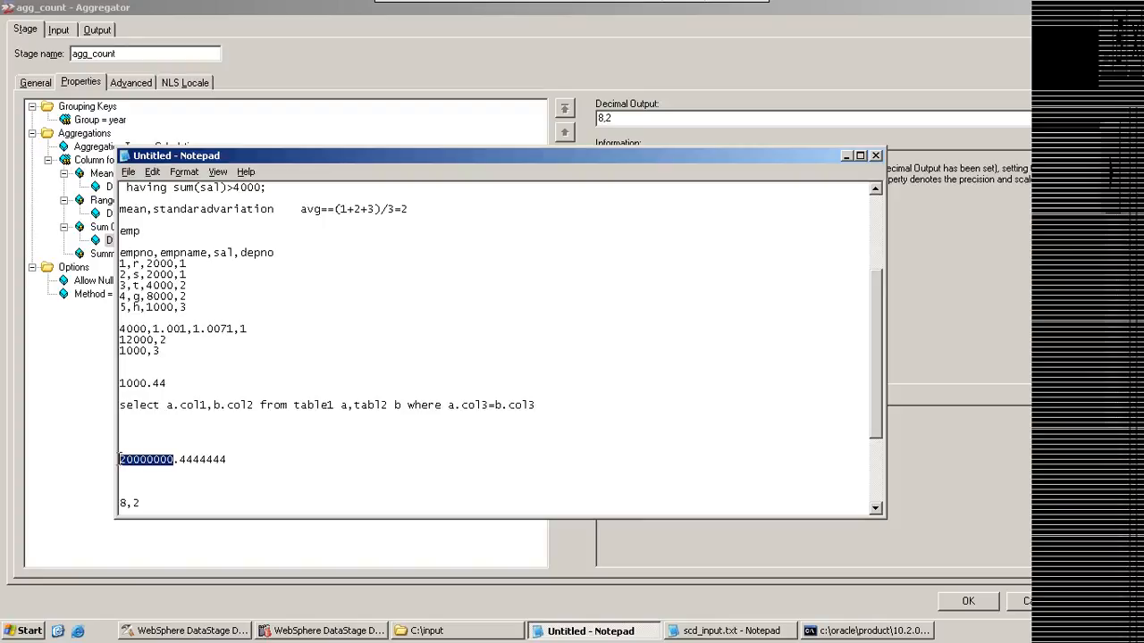
drag(133, 504, 141, 504)
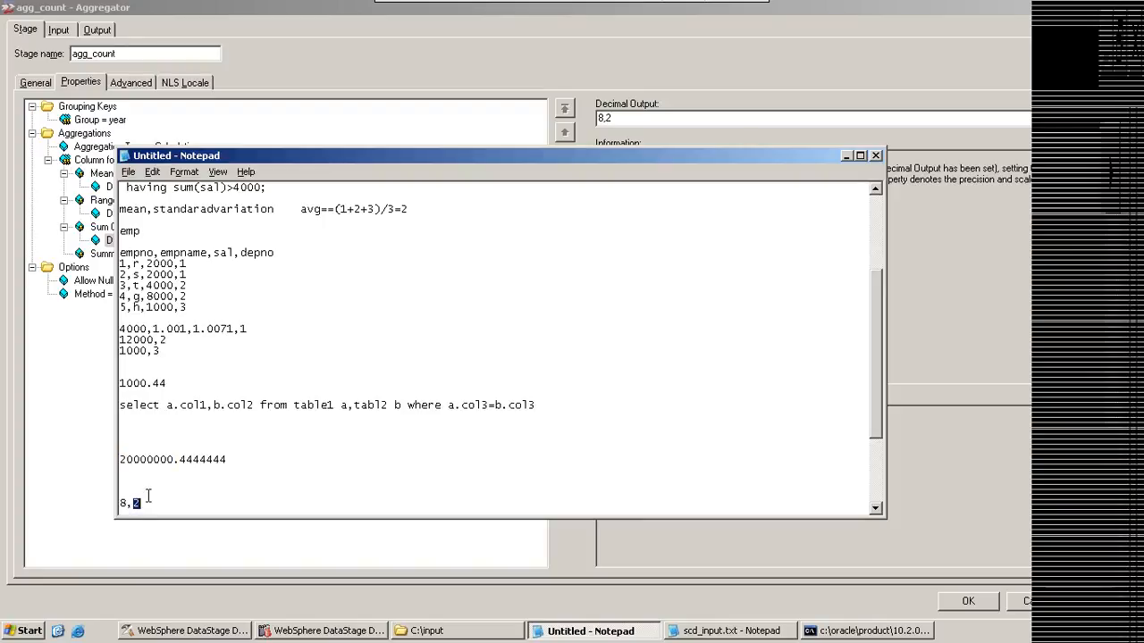
Step: Trim the long sample number to 20000000.44 and return to the Aggregator stage properties
drag(179, 460, 229, 459)
click(193, 460)
key(Delete)
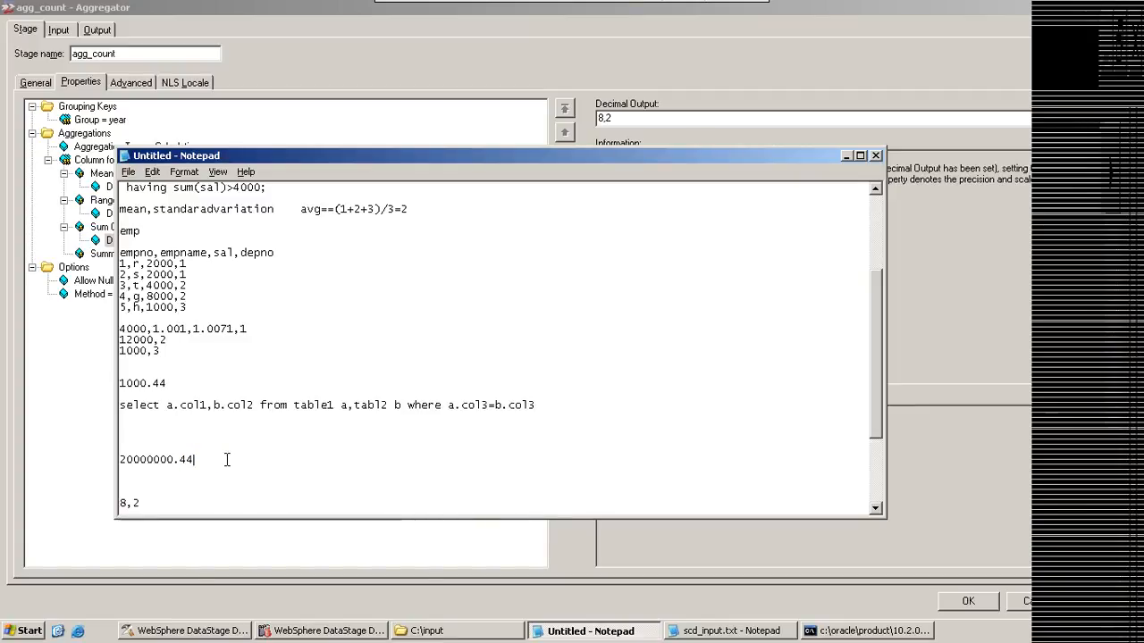
click(846, 157)
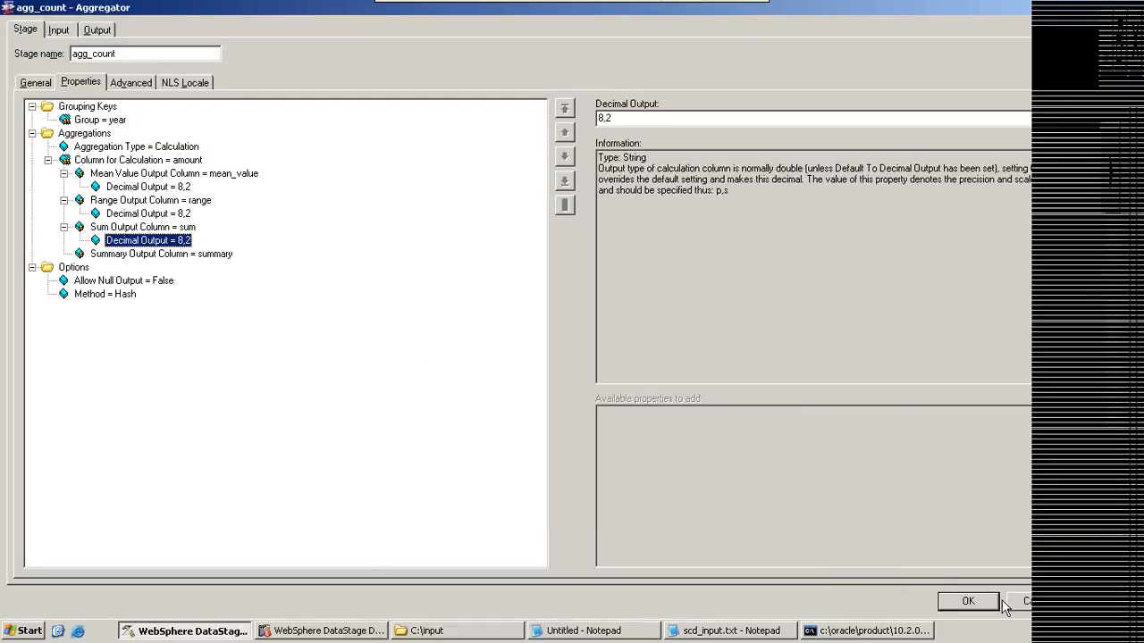
Step: Review the Allow Null Output and Method options of agg_count, including the method choices, alongside its sum and mean value output columns
click(108, 281)
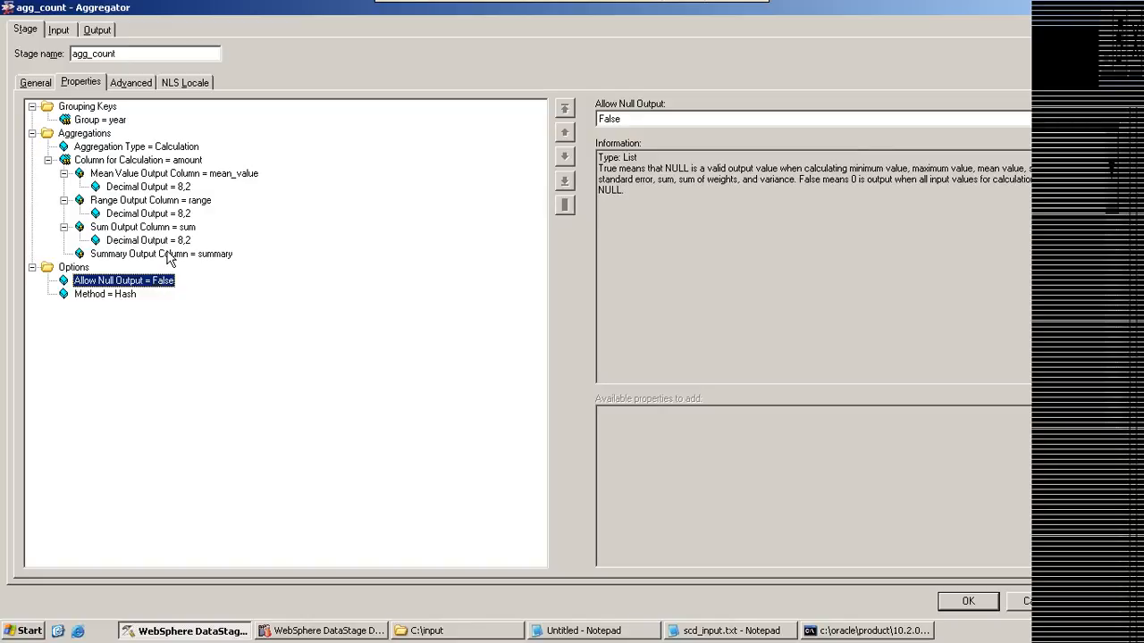
click(105, 294)
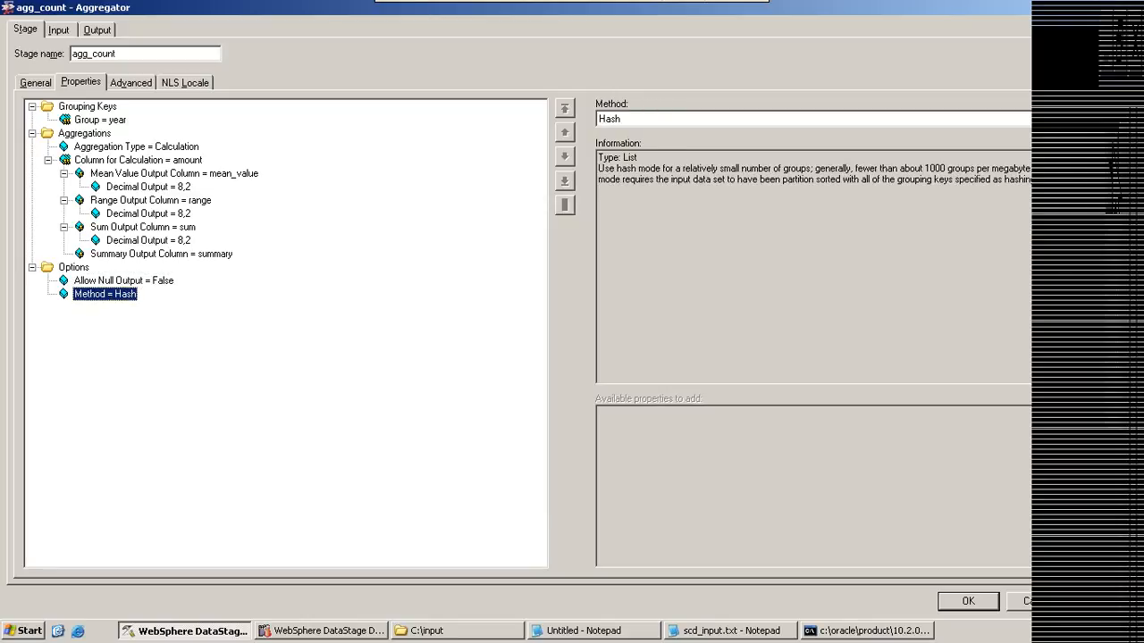
click(1113, 119)
click(1112, 119)
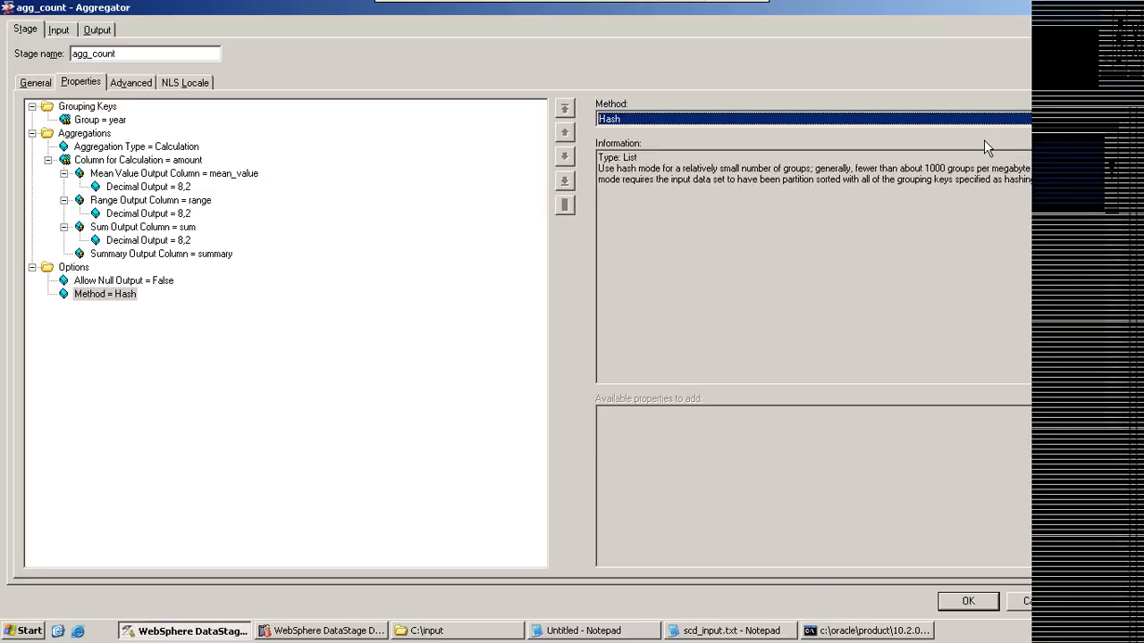
click(117, 254)
click(116, 229)
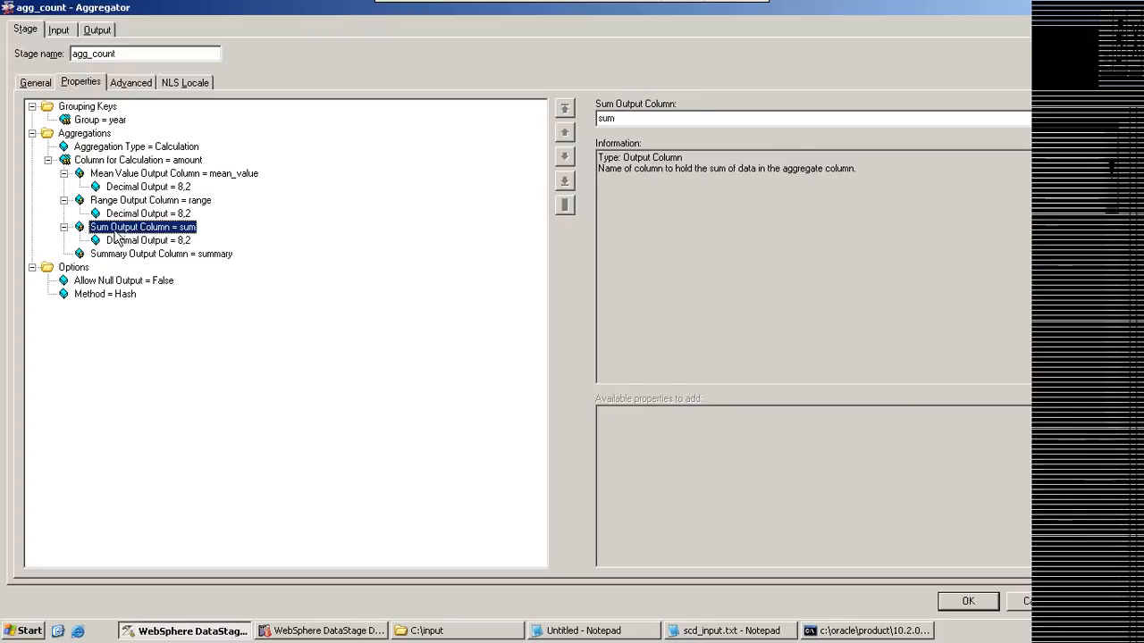
click(119, 174)
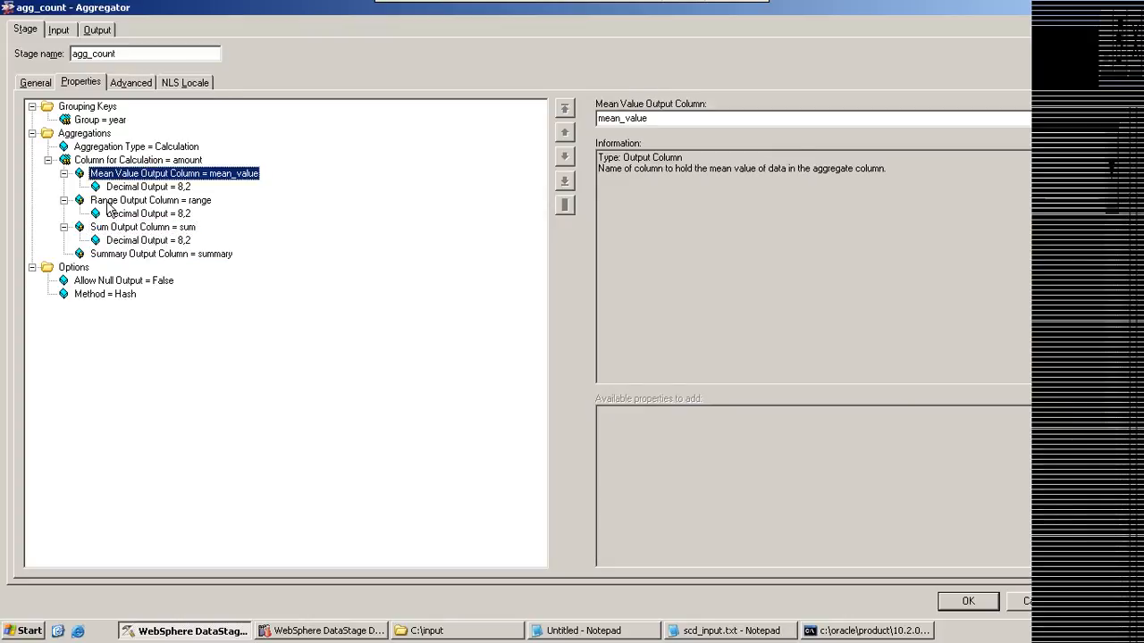
click(103, 294)
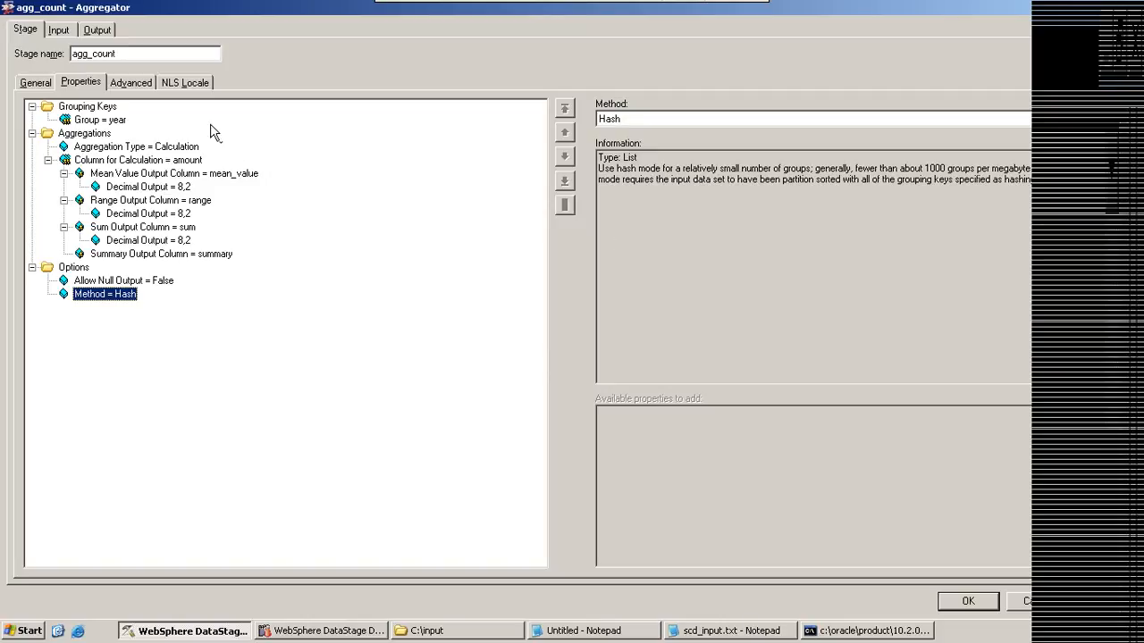
Step: Check the year grouping key and highlight the depno 1 employee rows in the Notepad sample data
click(111, 123)
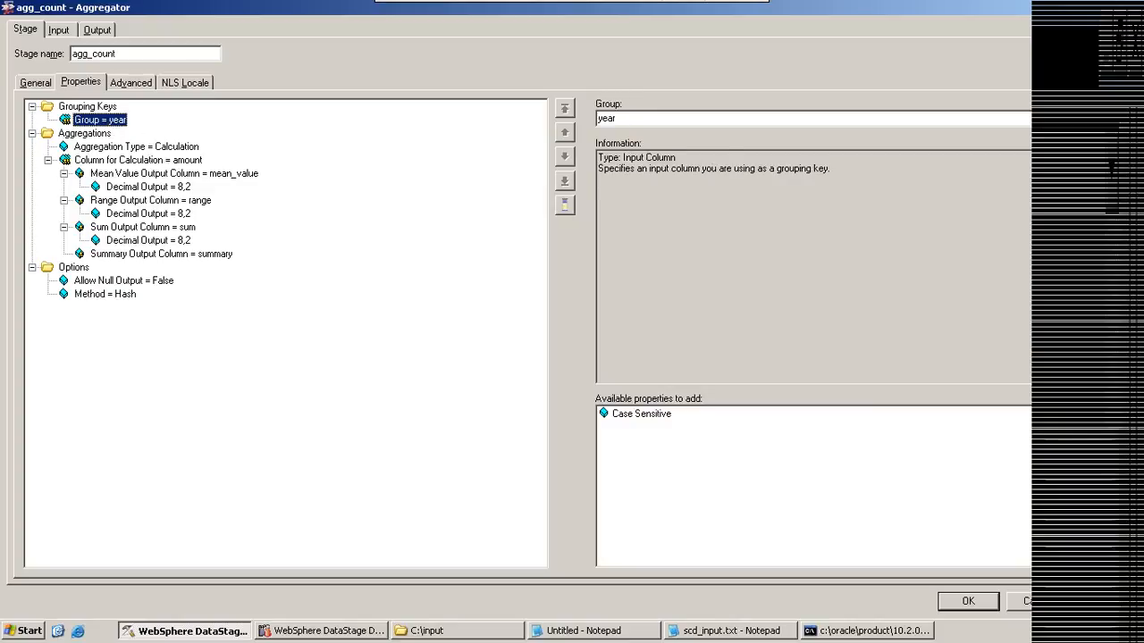
click(590, 632)
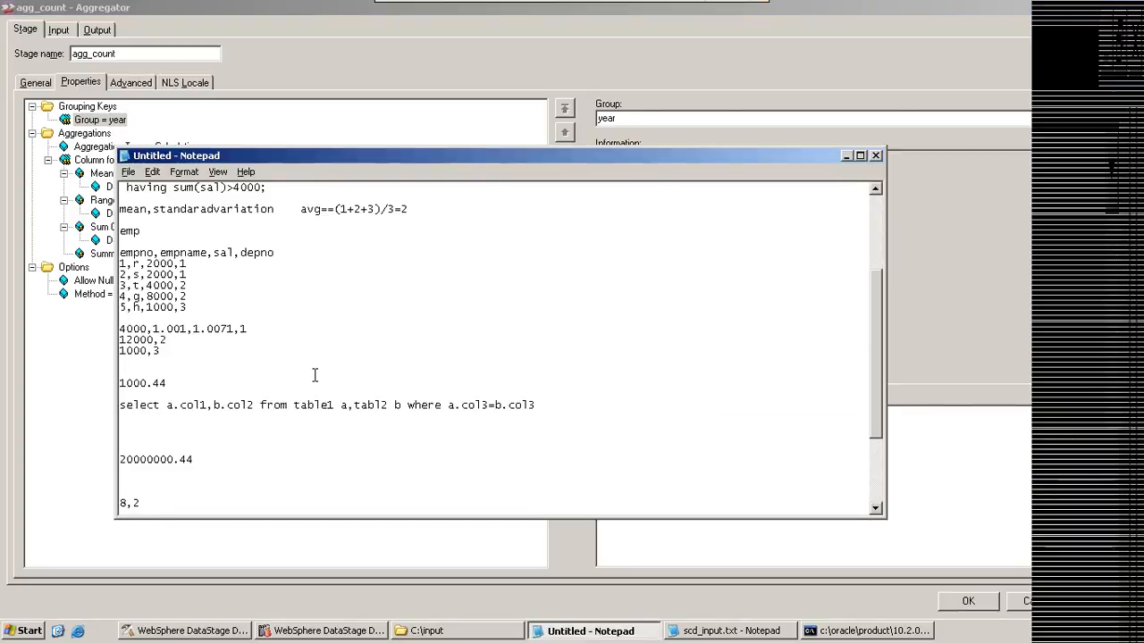
drag(179, 265, 186, 276)
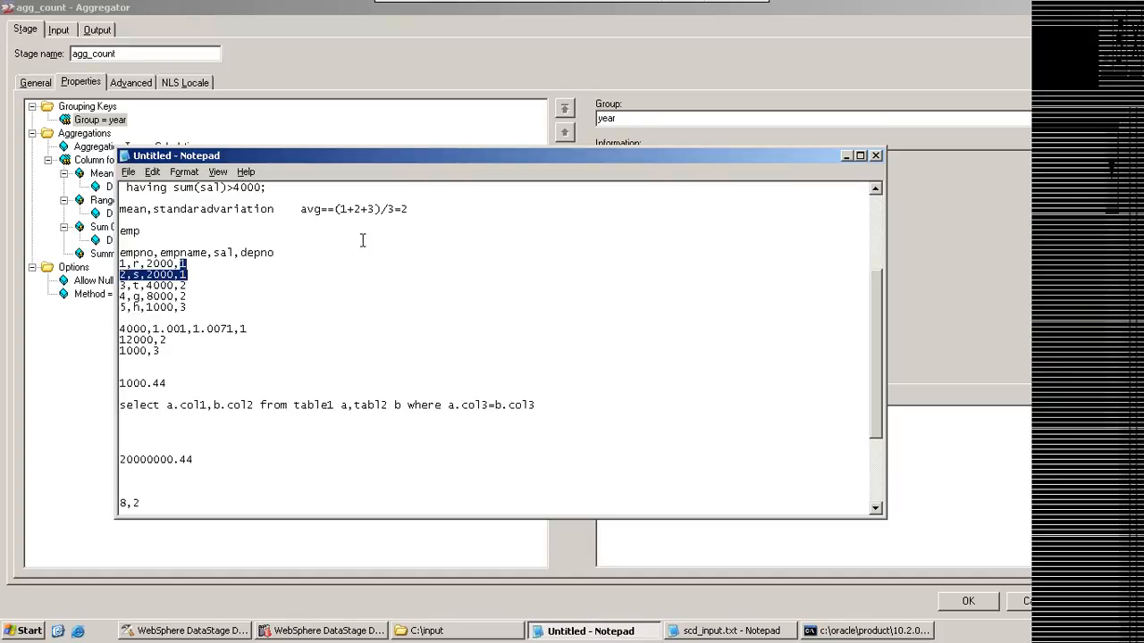
Step: Check the Hash method of agg_count and reposition the Notepad sample window so the Aggregator property list stays in view
click(96, 297)
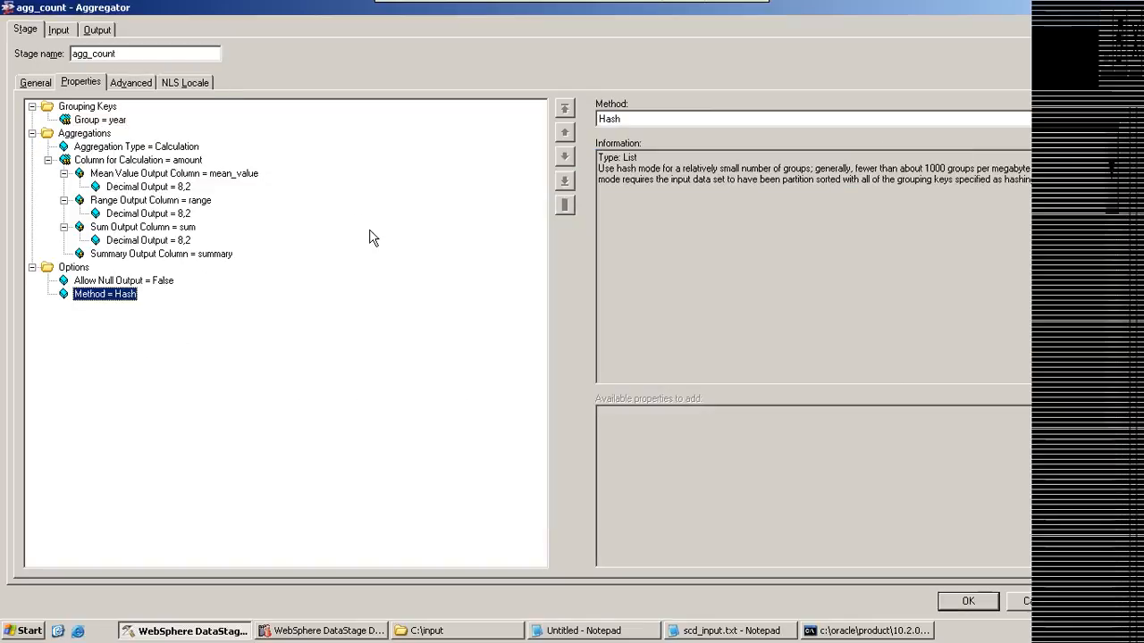
click(594, 631)
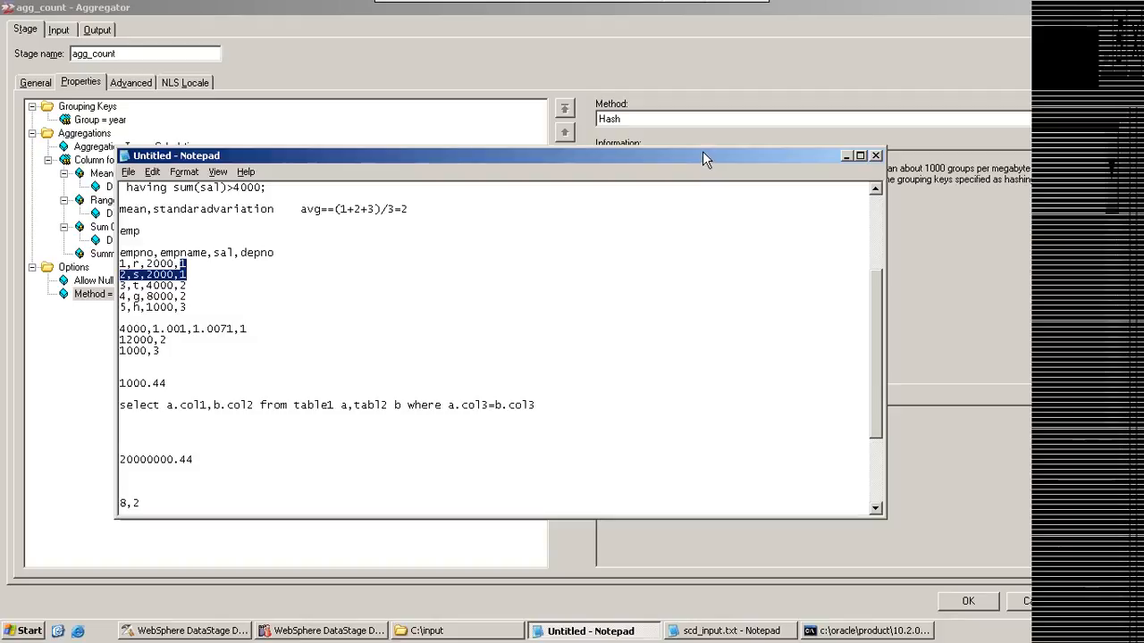
drag(701, 154, 622, 68)
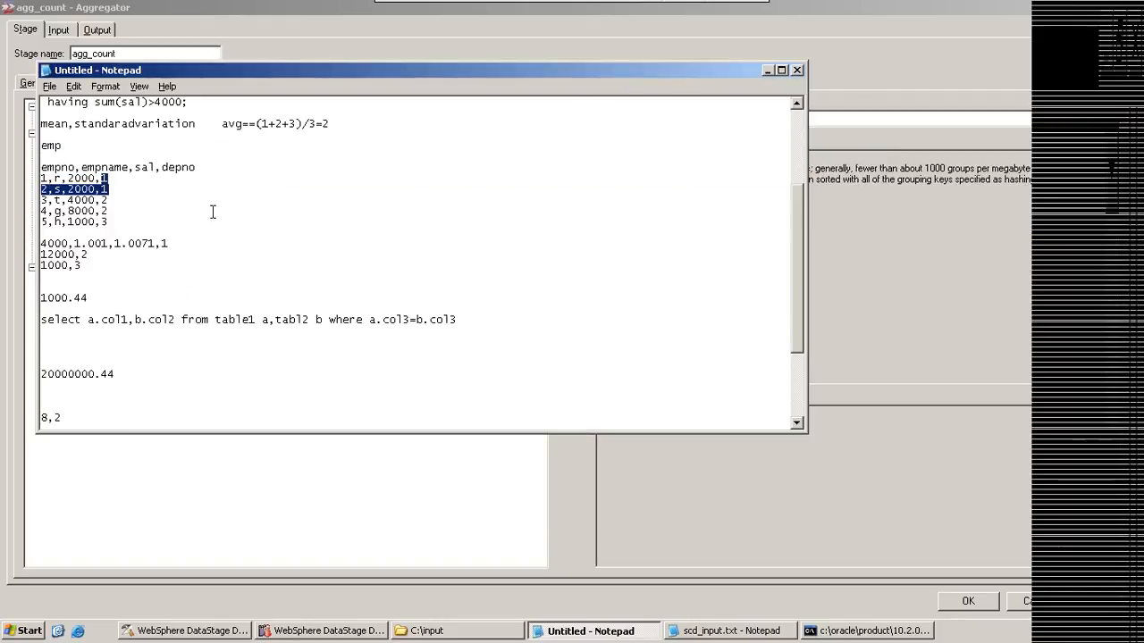
click(107, 205)
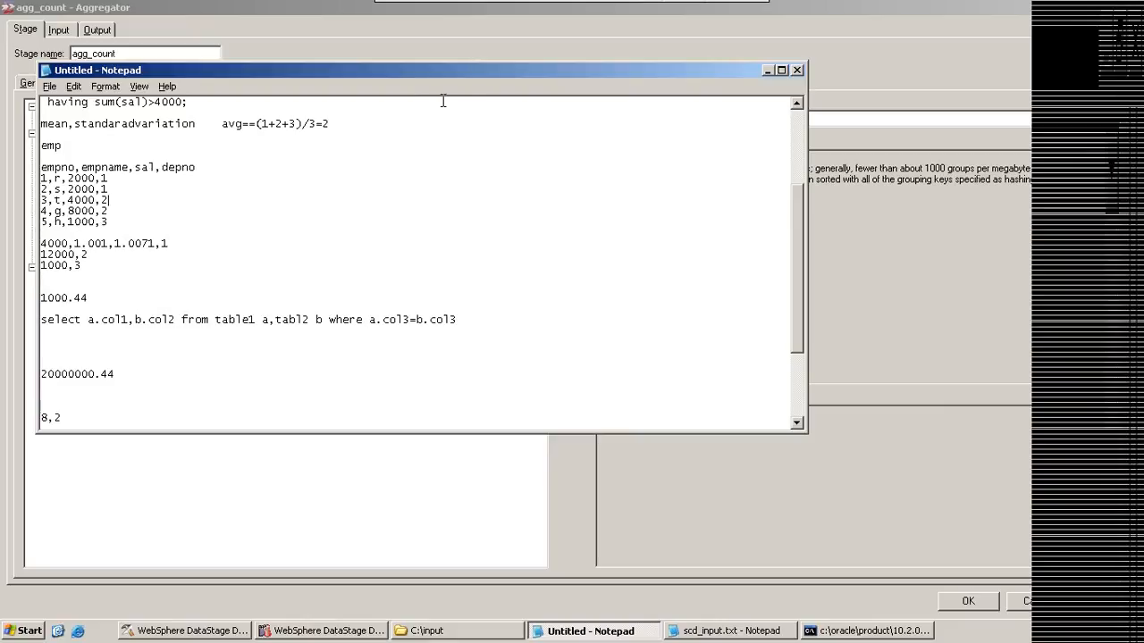
drag(477, 70, 781, 140)
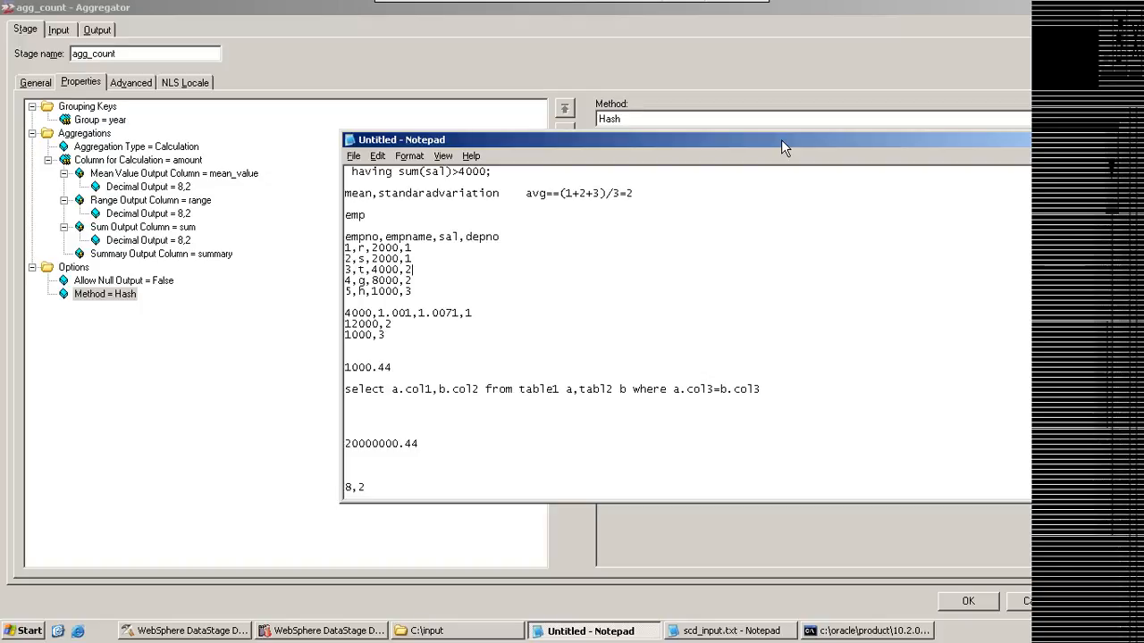
Step: Highlight the five employee rows in the Notepad sample, including the depno 1 rows and the depno 3 row
drag(412, 293, 345, 249)
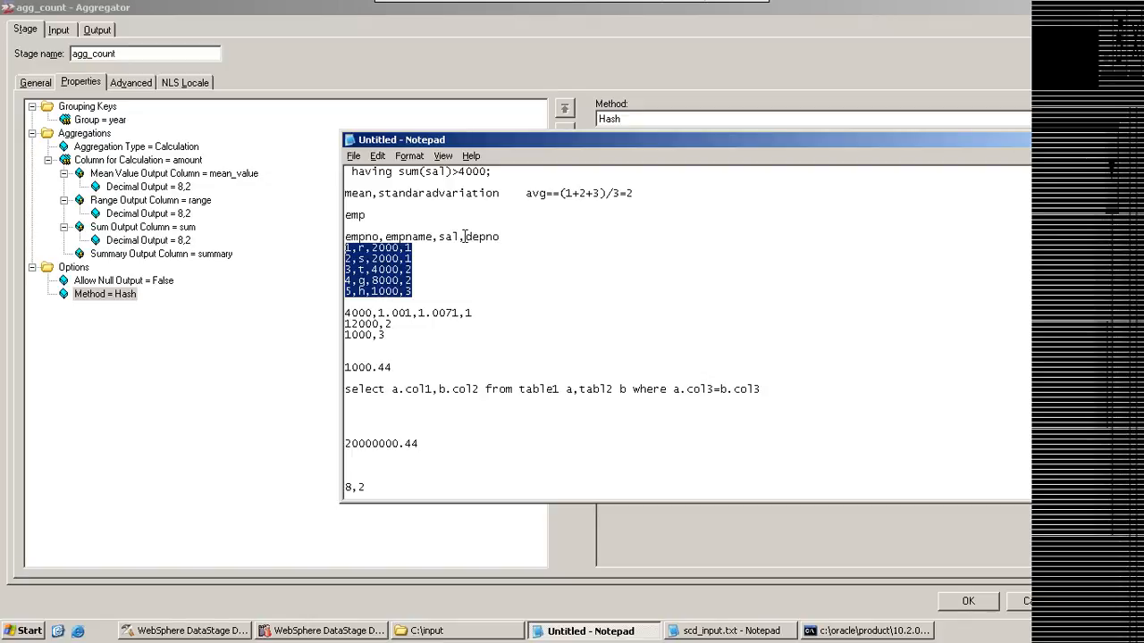
double_click(464, 236)
click(525, 223)
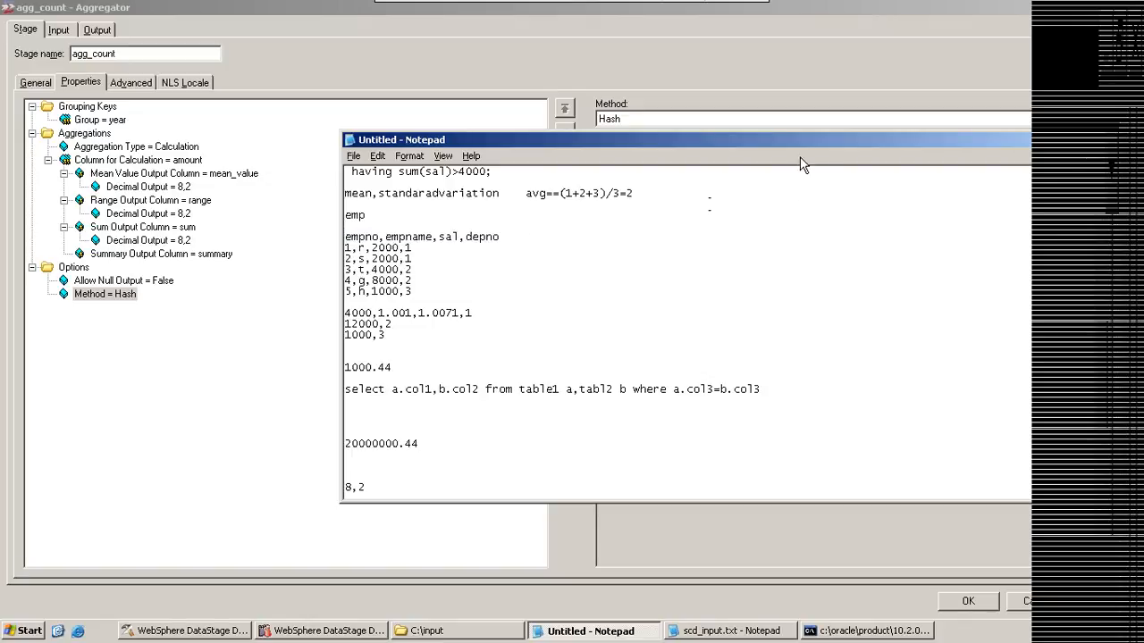
drag(796, 142, 780, 180)
drag(399, 295, 373, 279)
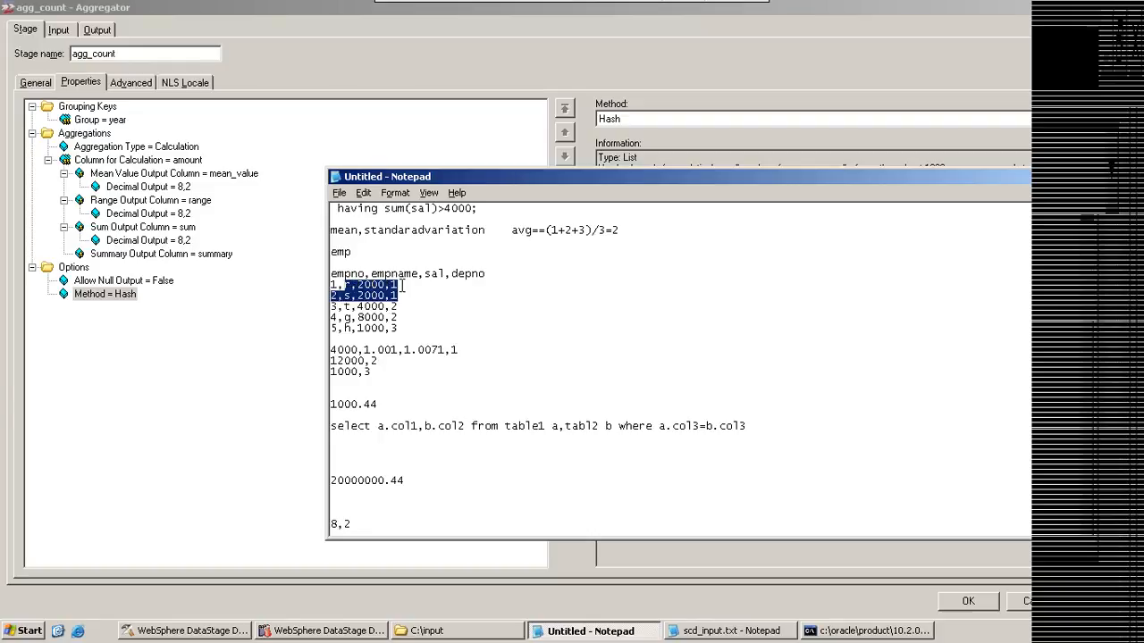
click(398, 285)
drag(391, 285, 339, 328)
click(395, 325)
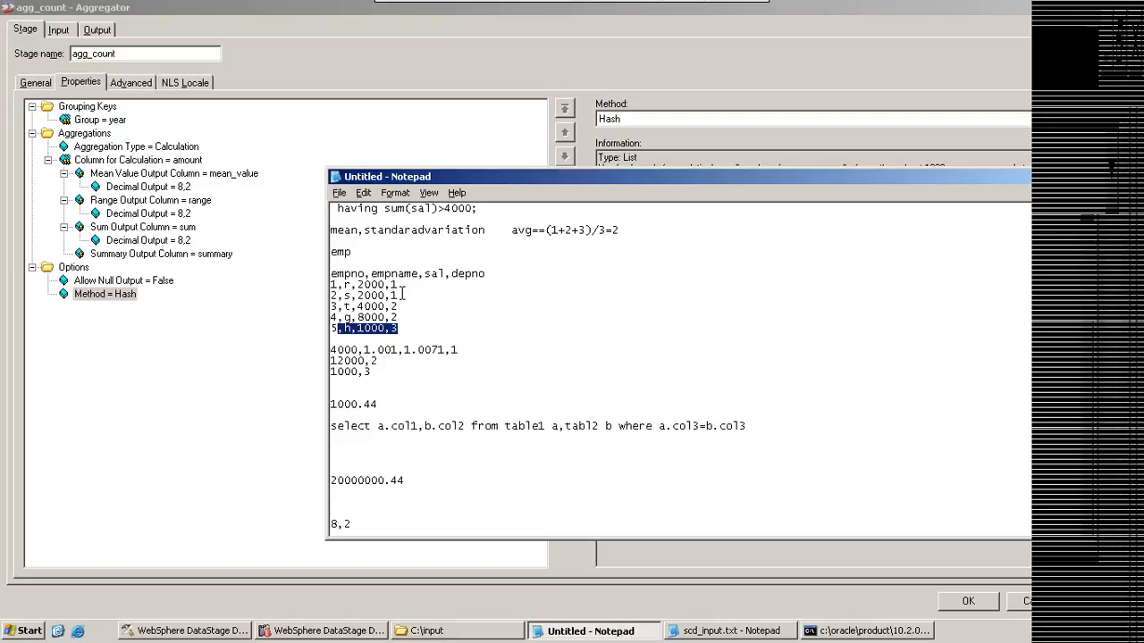
Step: Add the value 1000 beside the employee 5 row in the Notepad sample and highlight it
click(402, 328)
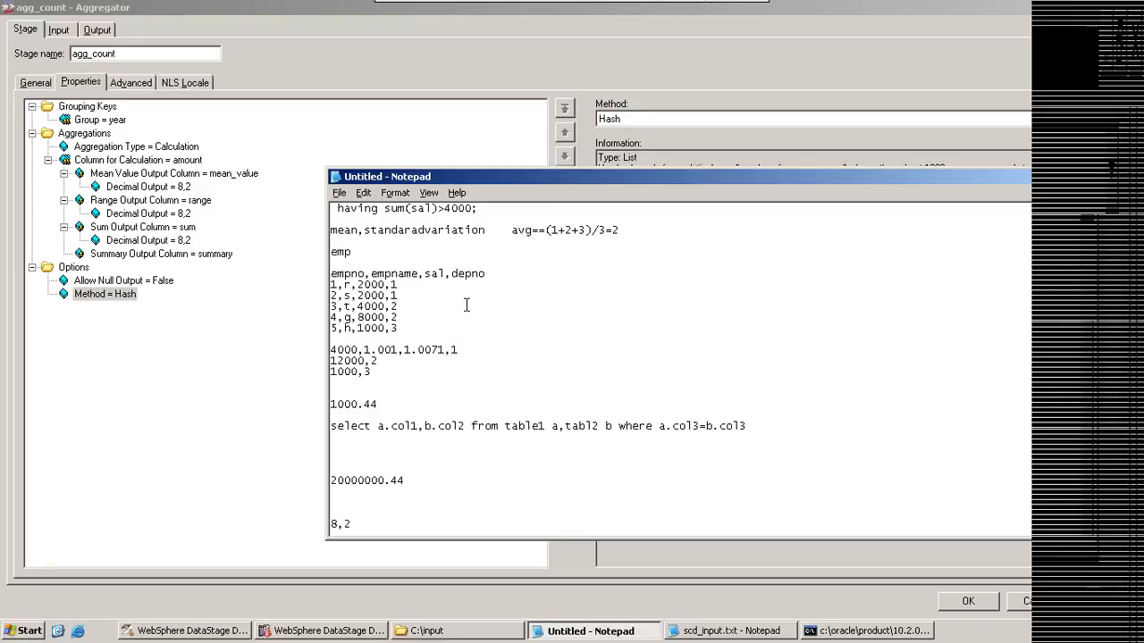
text(1000)
drag(453, 329, 417, 328)
Step: Review the Method and Allow Null Output options of agg_count, and close its stage properties
click(108, 300)
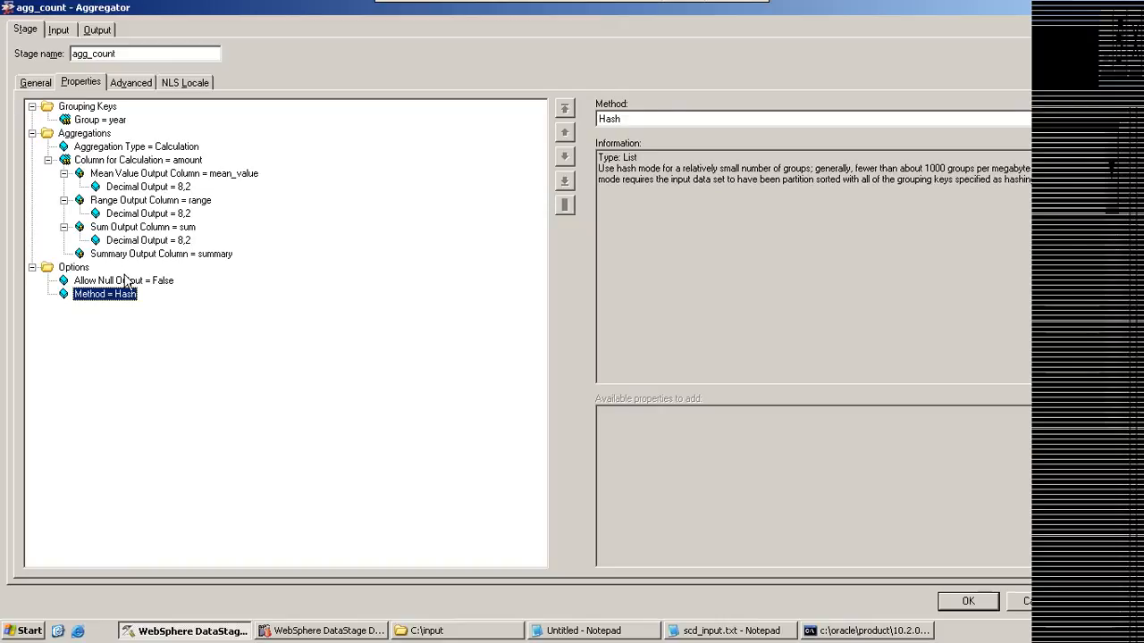
click(126, 279)
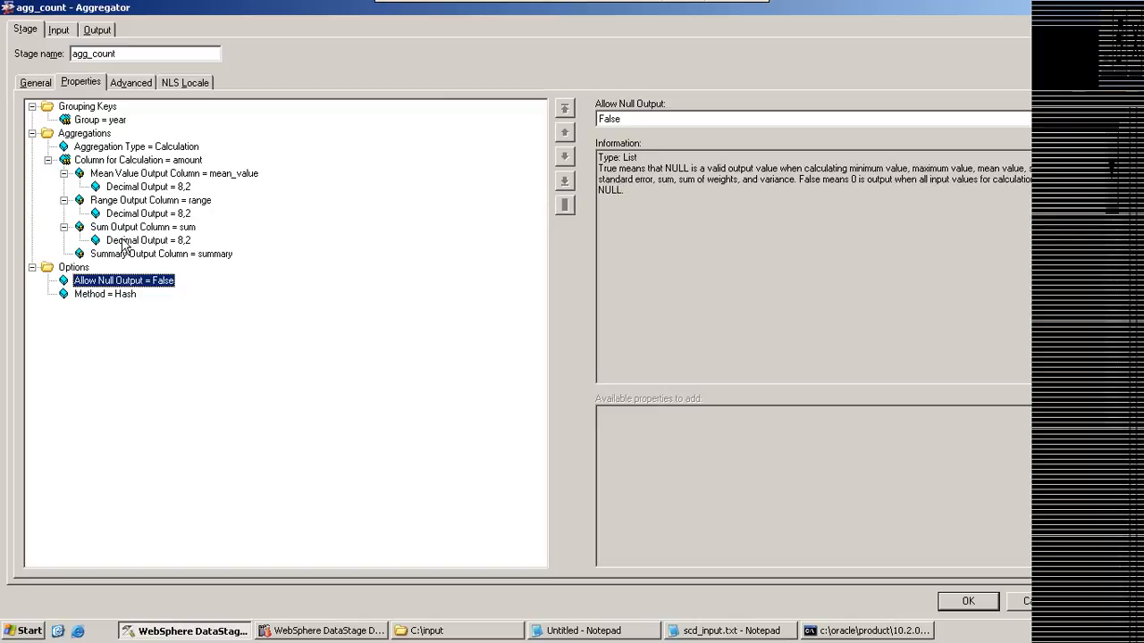
click(953, 602)
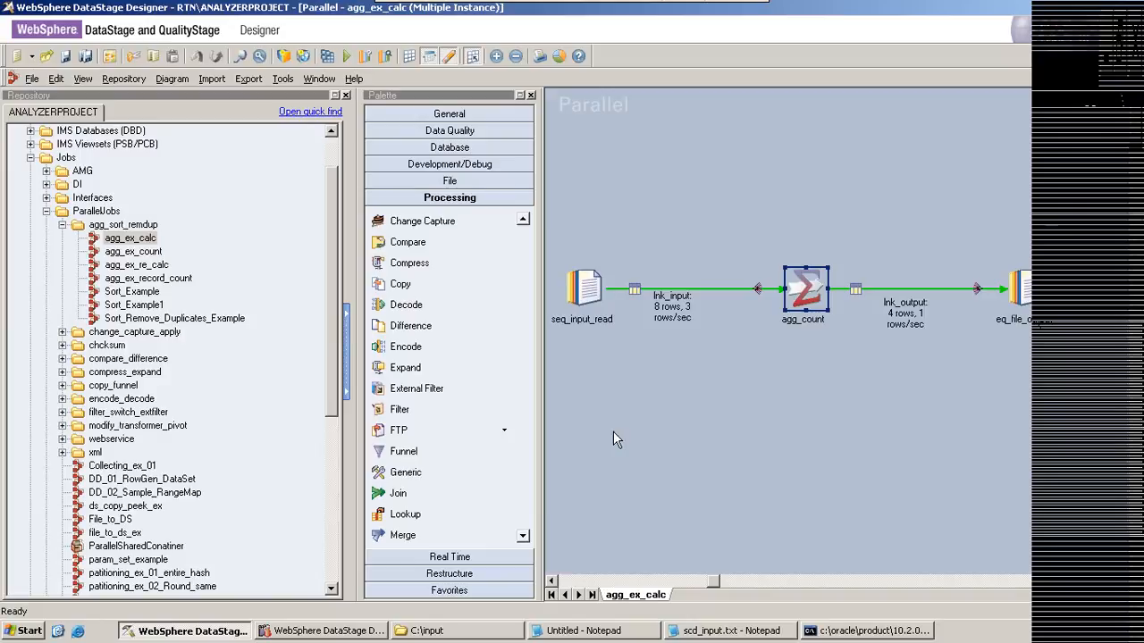
Step: Open the agg_ex_count job and view the properties of its Aggregator_0 stage
double_click(133, 253)
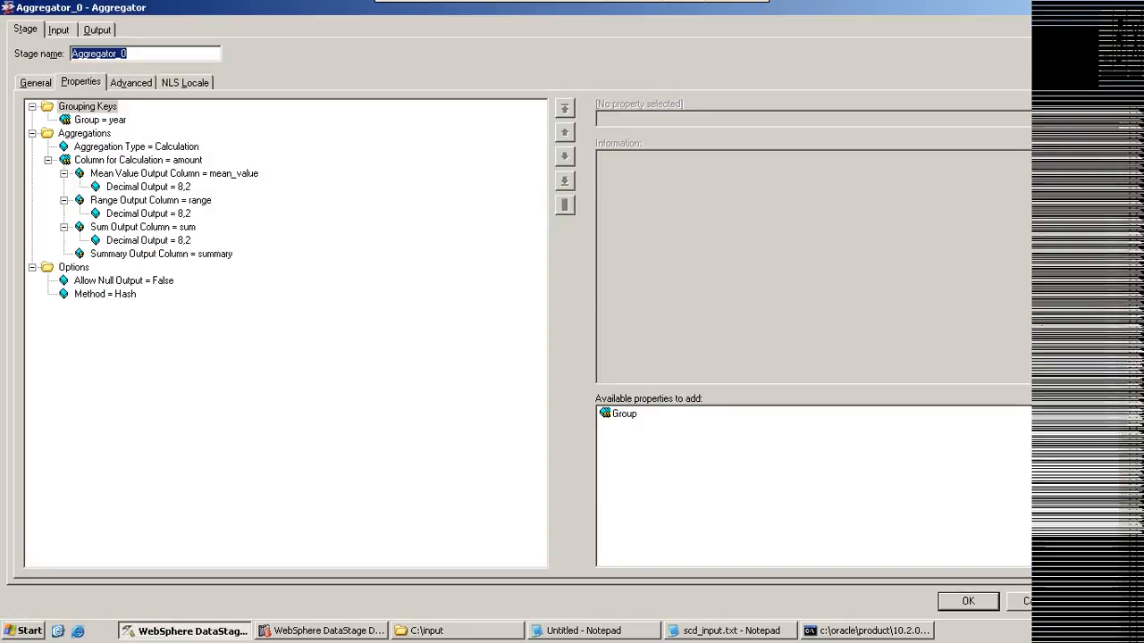
click(1026, 600)
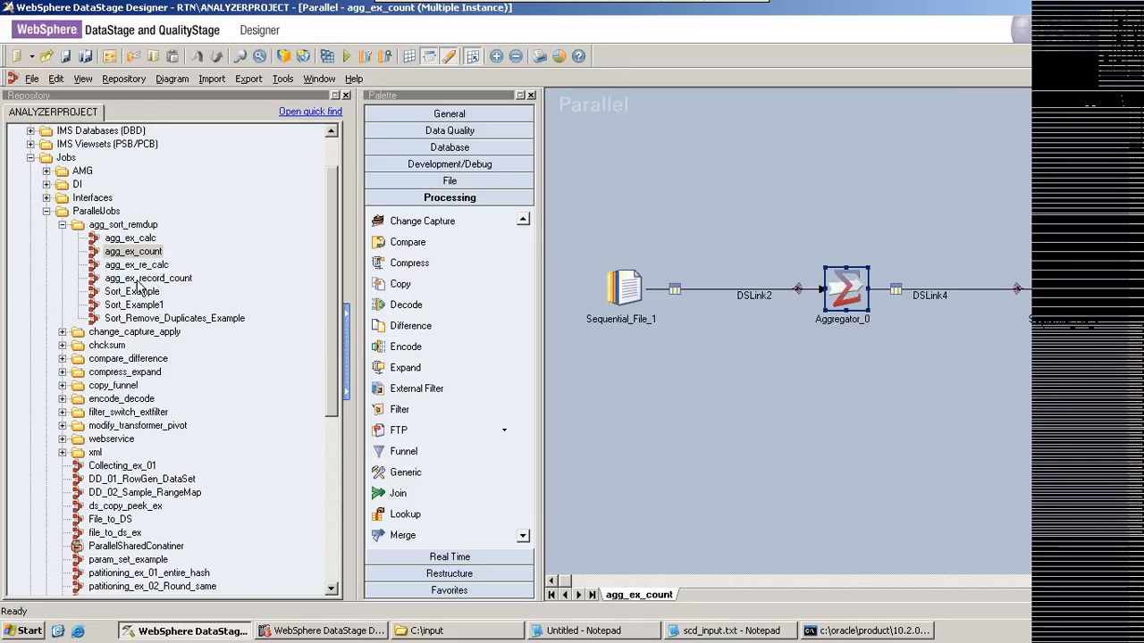
Step: Open the agg_ex_re_calc job and check the aggregation type of its agg_re_calc stage
double_click(136, 264)
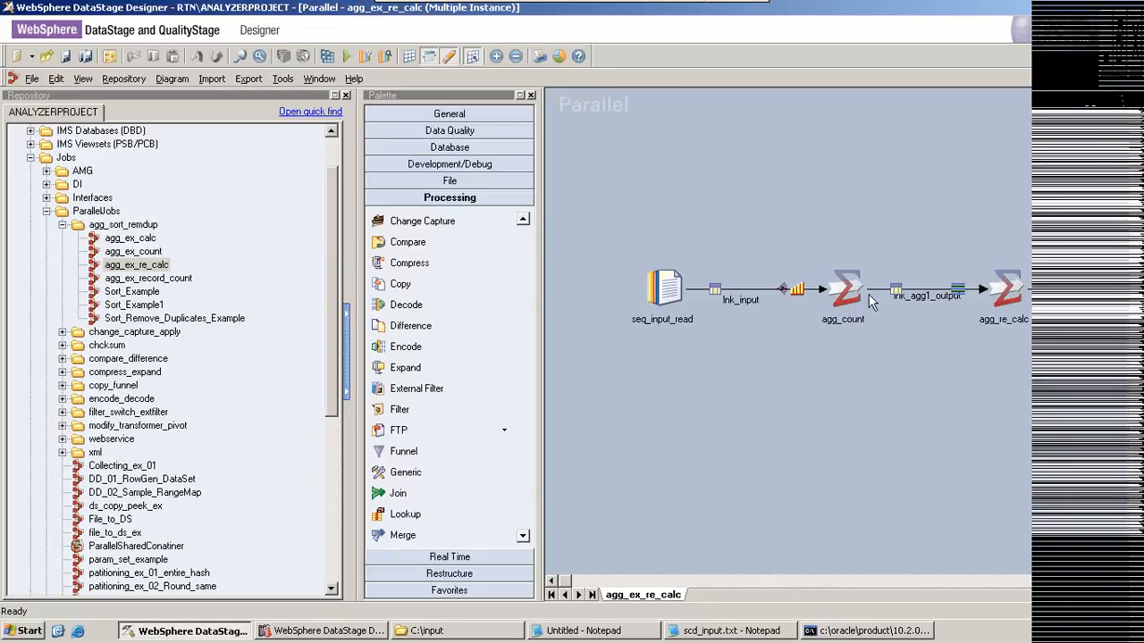
click(1006, 291)
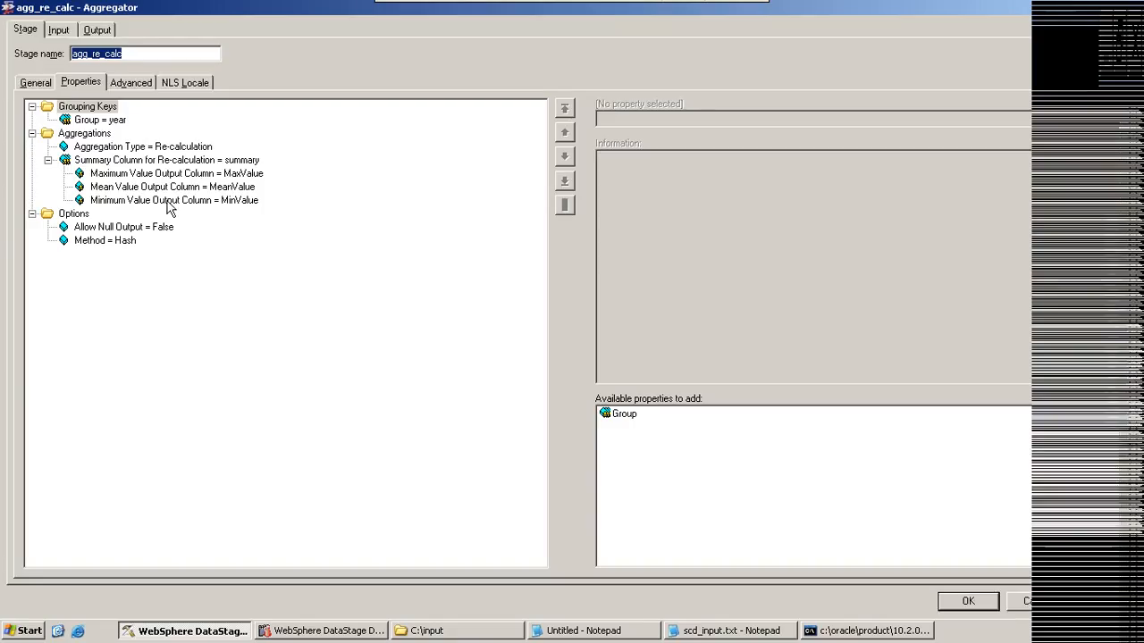
click(120, 148)
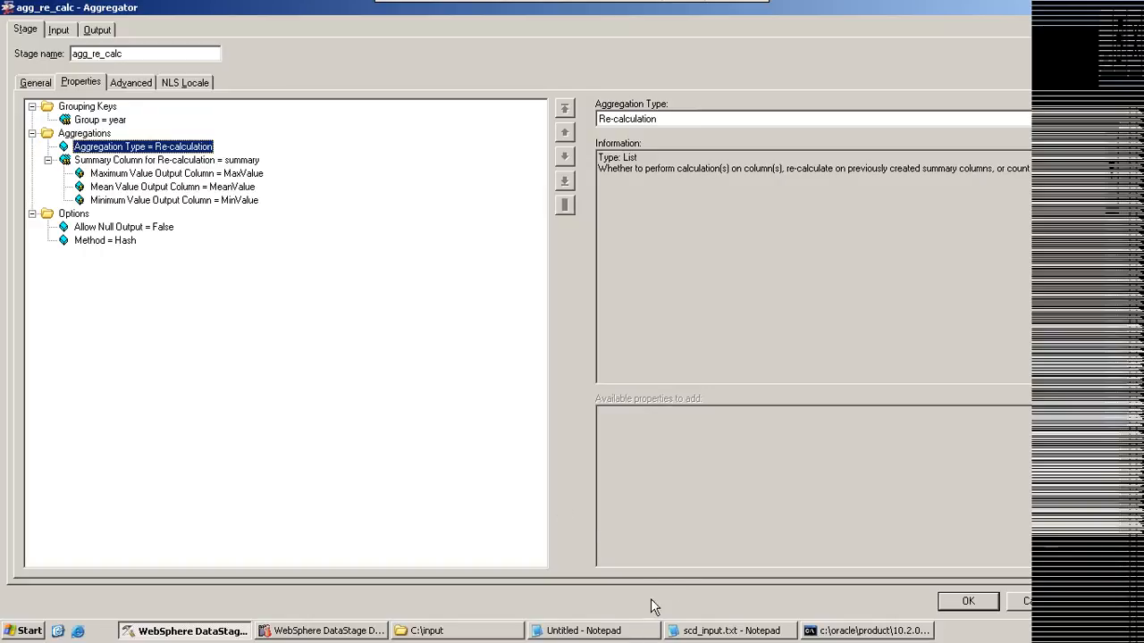
Step: Highlight the three grouped salary result rows in the Notepad sample, and the depno 2 result row on its own
click(634, 635)
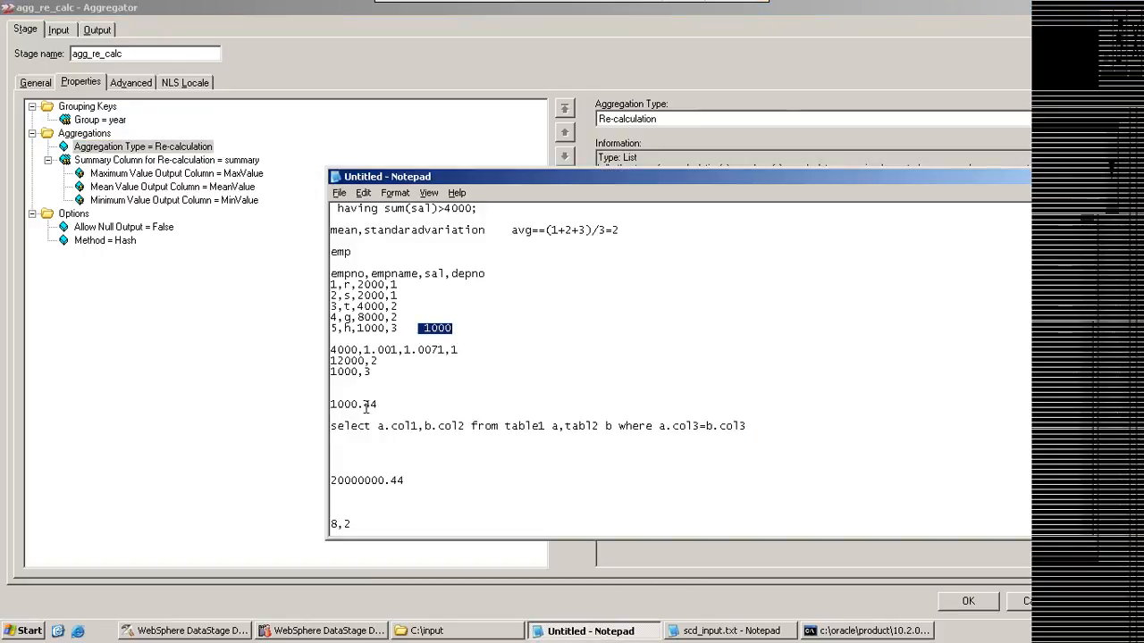
drag(377, 373, 420, 341)
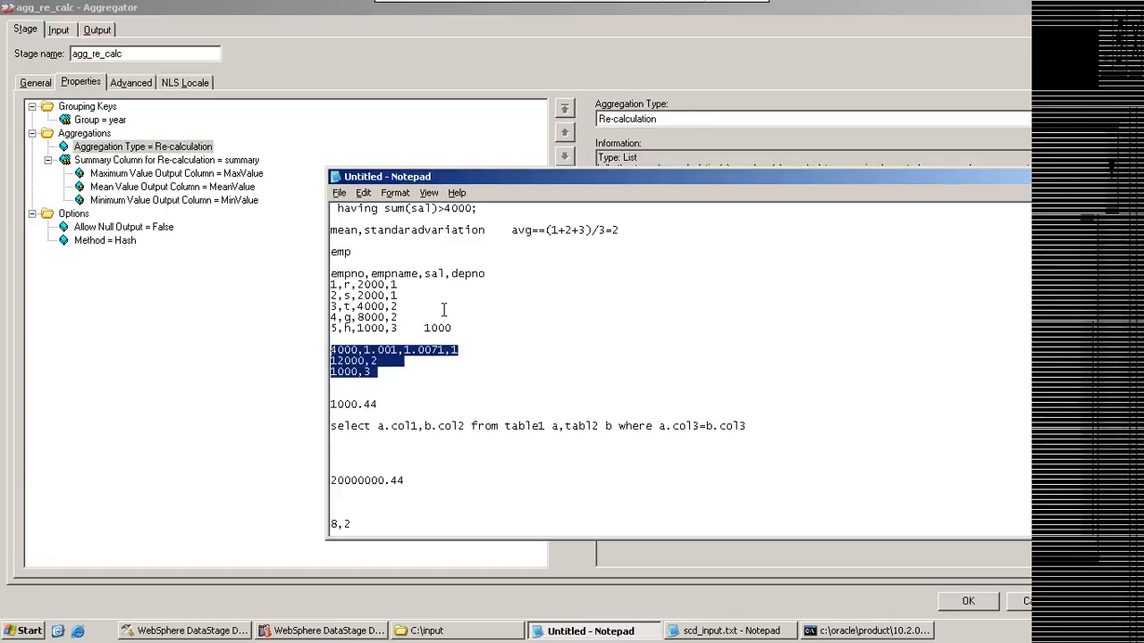
drag(384, 361, 331, 361)
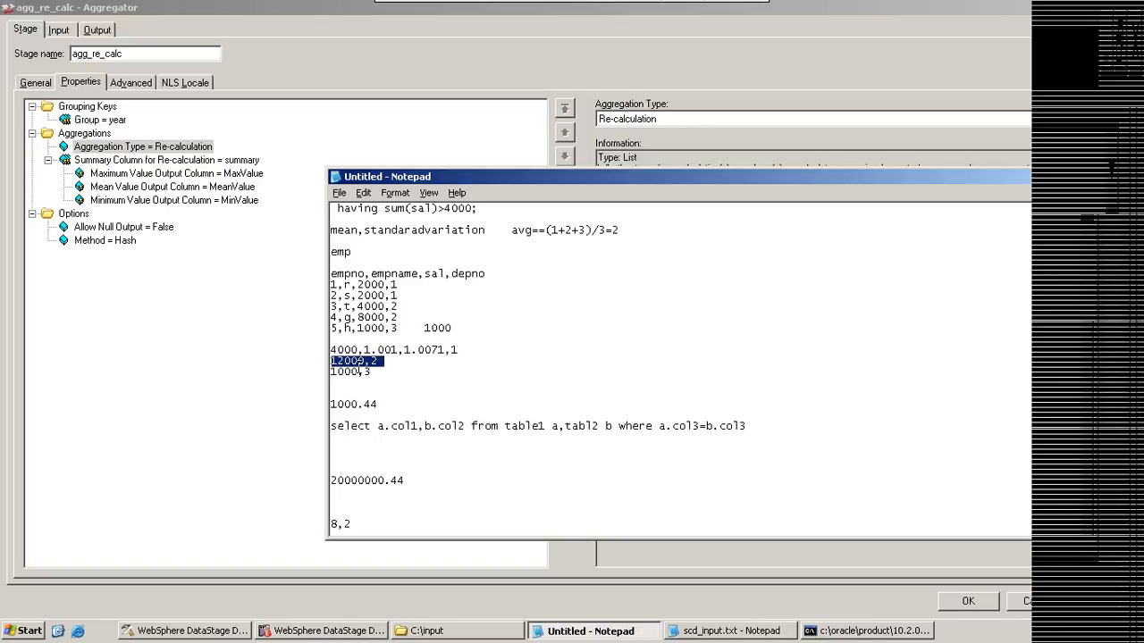
Step: Review agg_re_calc's summary column for re-calculation along with its maximum and minimum value output columns
click(457, 155)
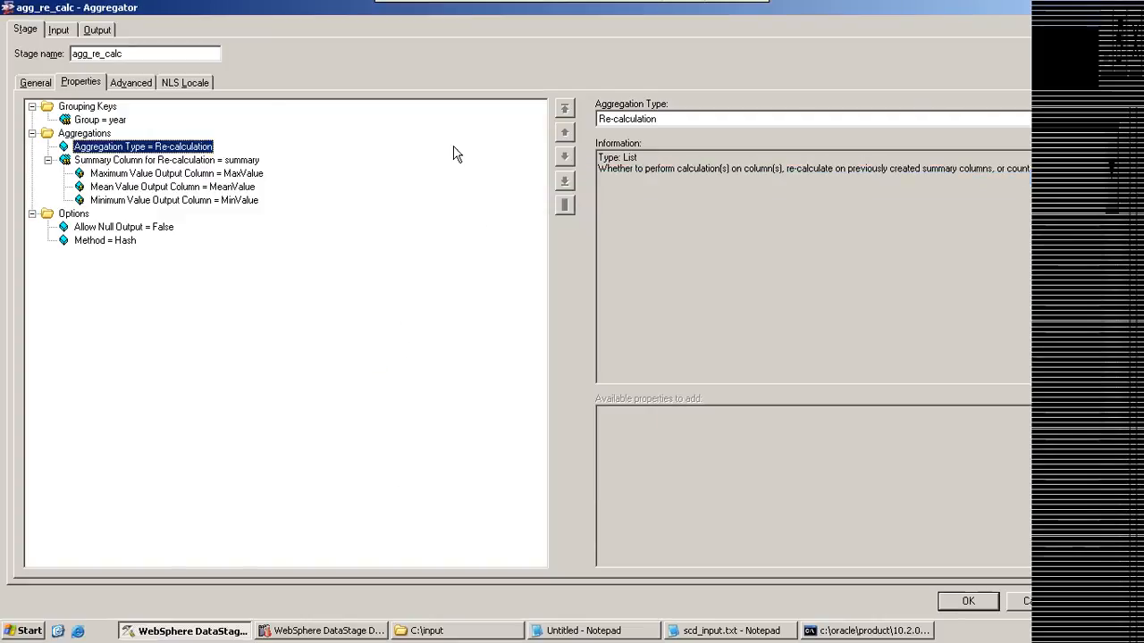
click(175, 164)
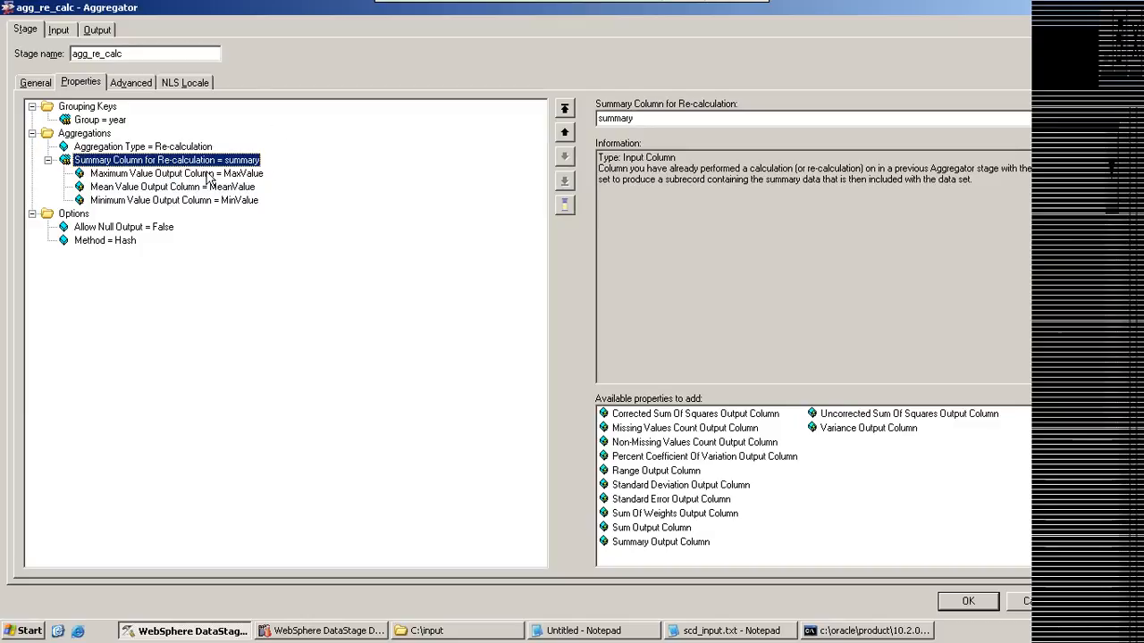
click(210, 174)
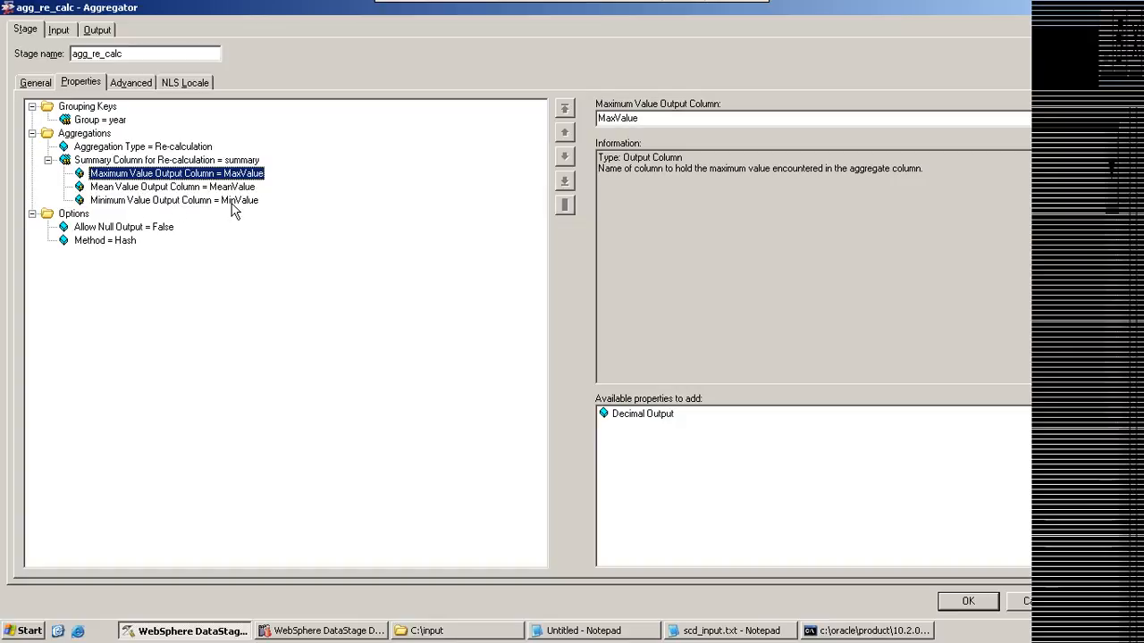
click(234, 204)
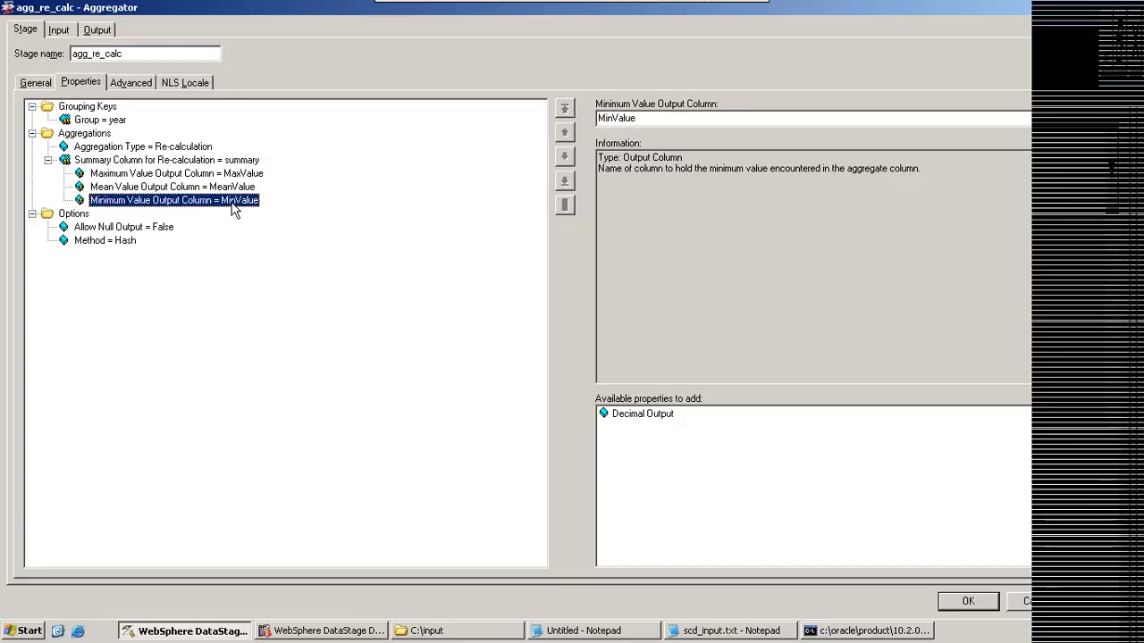
click(221, 161)
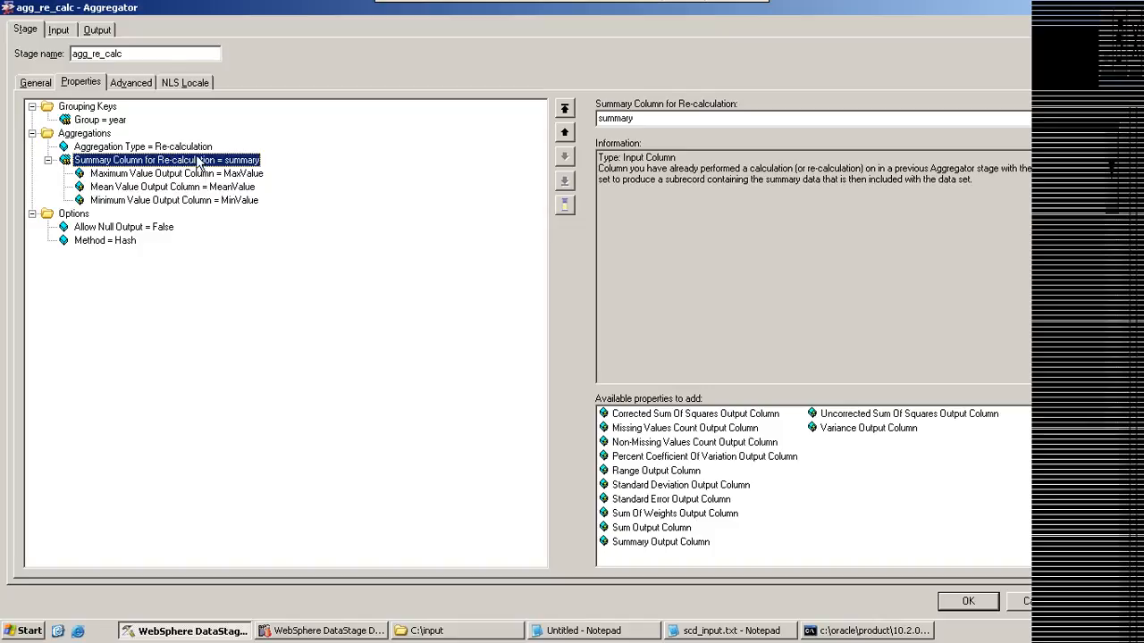
Step: Add "having sum(sal)>4000" directly below the grouped counts under the group-by query in Notepad
click(616, 630)
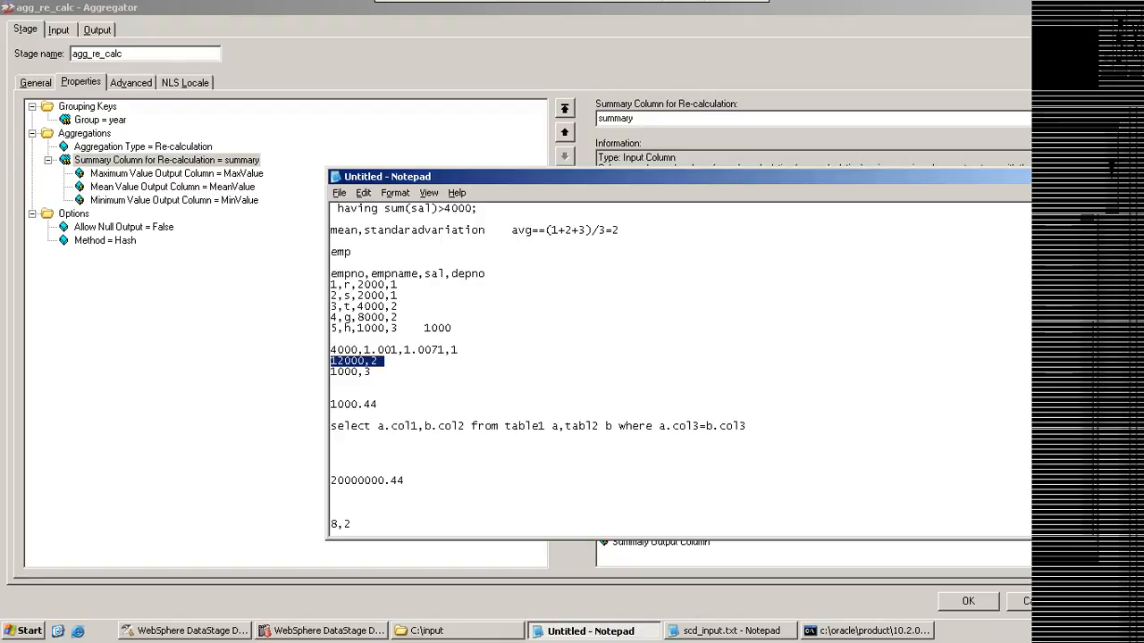
scroll(825, 316, up, 5)
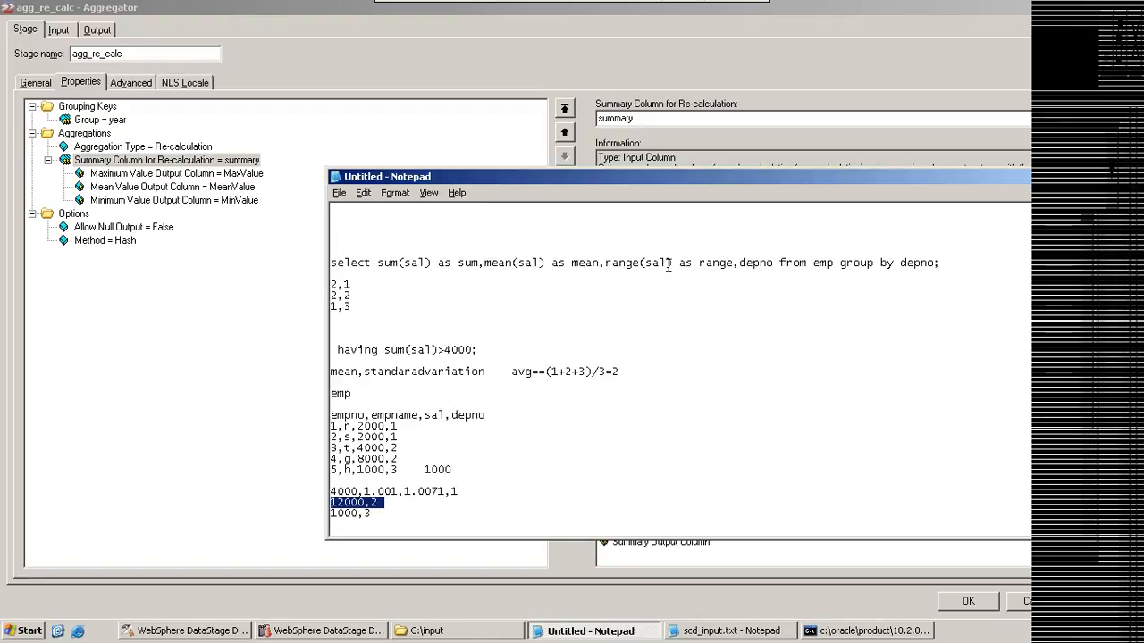
click(510, 314)
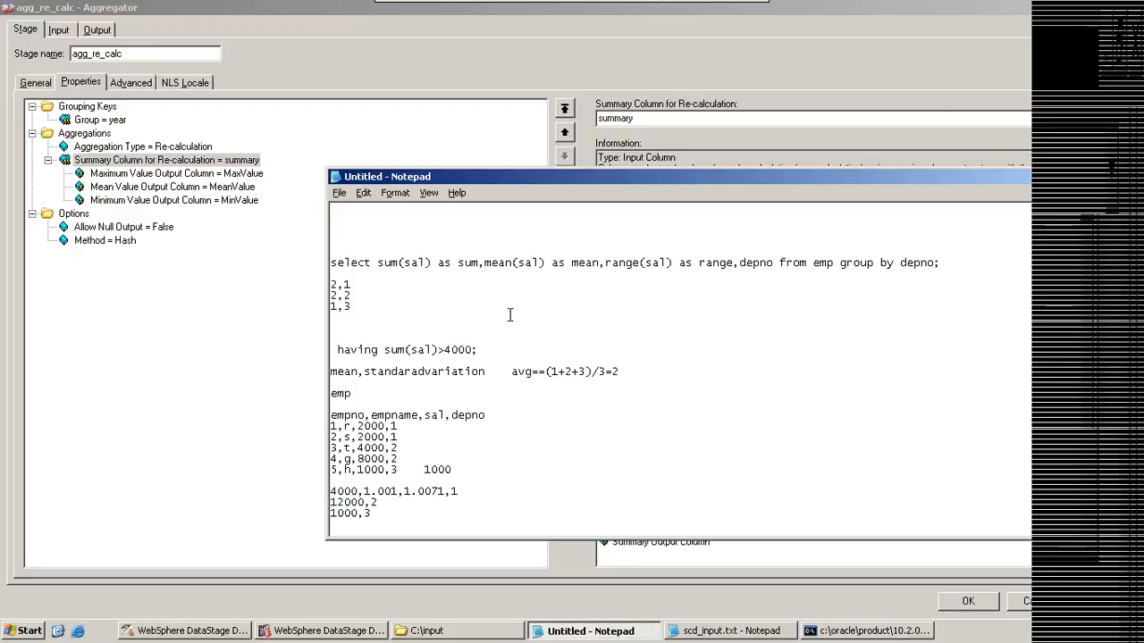
text(having sum(sal)>40000)
key(BackSpace)
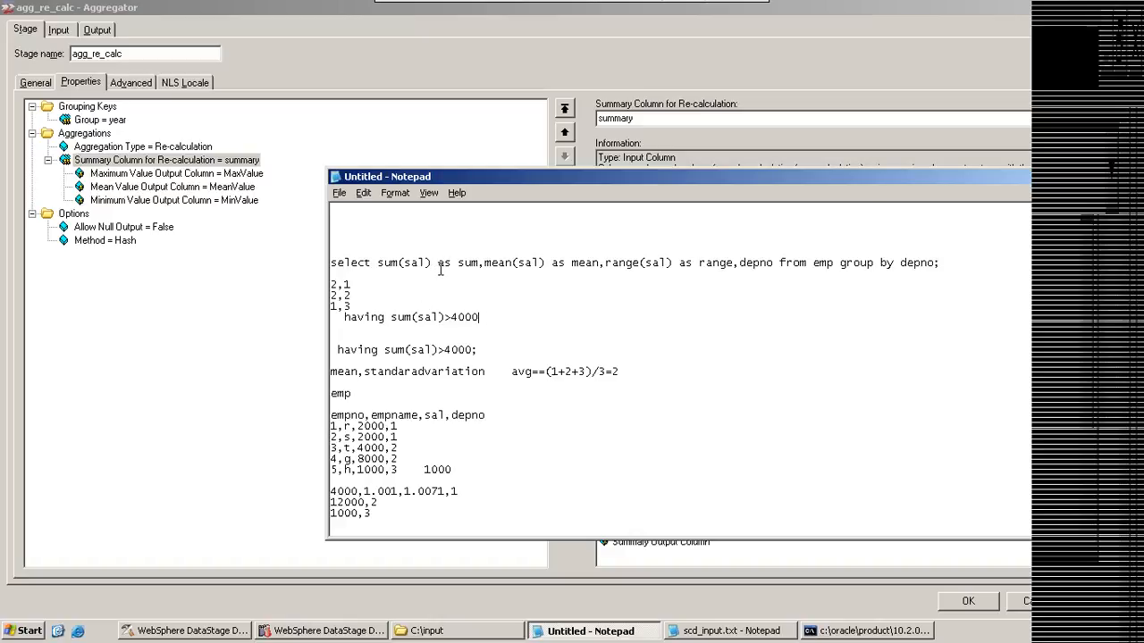
Step: Replace sum(sal) in the new having clause with the alias sum from the select query
drag(458, 262, 479, 261)
key(ctrl+c)
drag(391, 317, 444, 314)
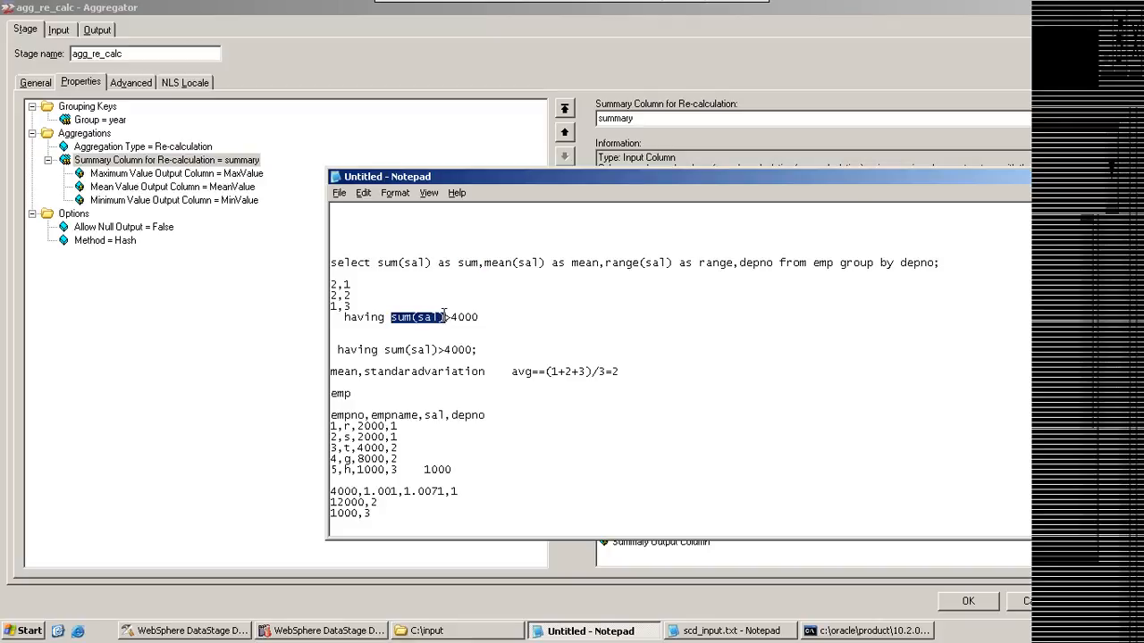
key(ctrl+v)
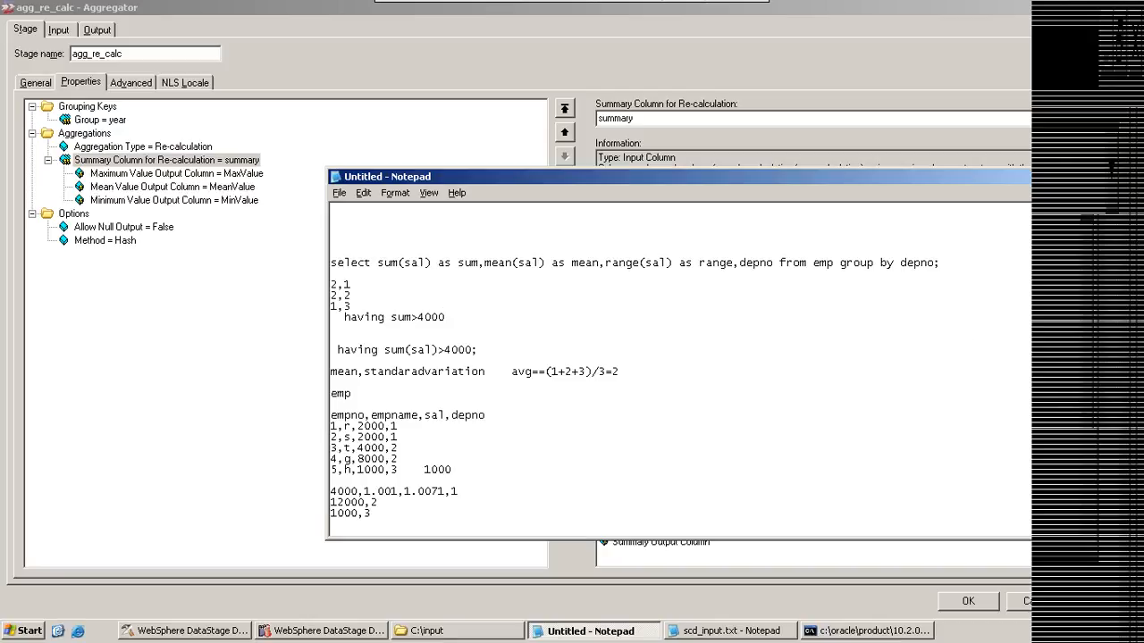
Step: Compare the "sum(sal) as sum" expression with the having clause's alias, and return to agg_re_calc's summary column for re-calculation
scroll(701, 307, down, 3)
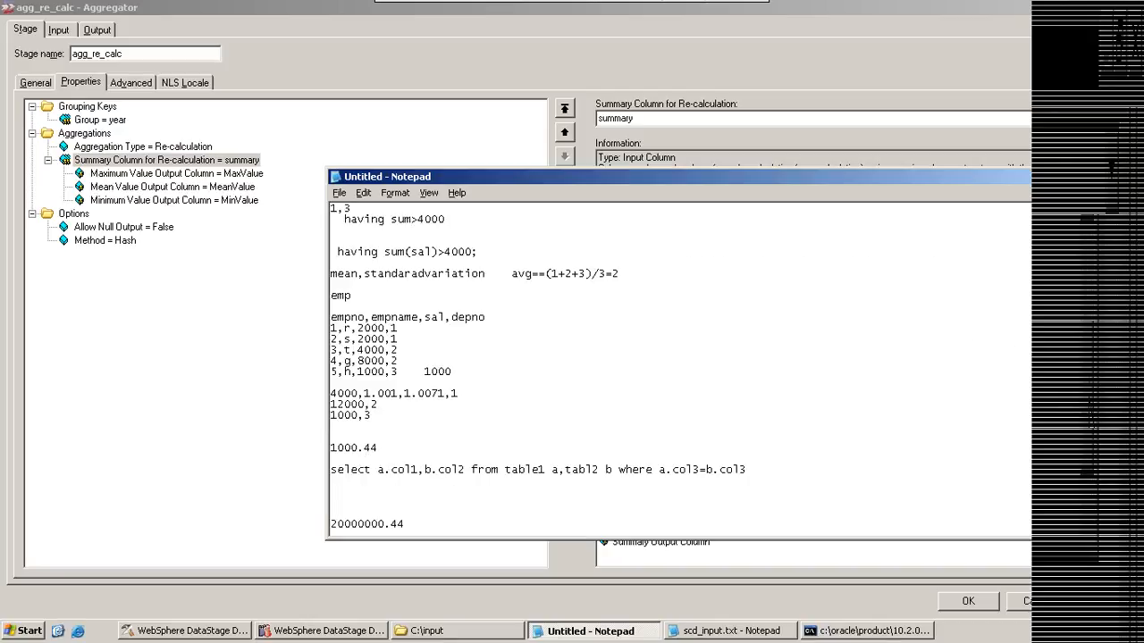
scroll(1006, 249, up, 3)
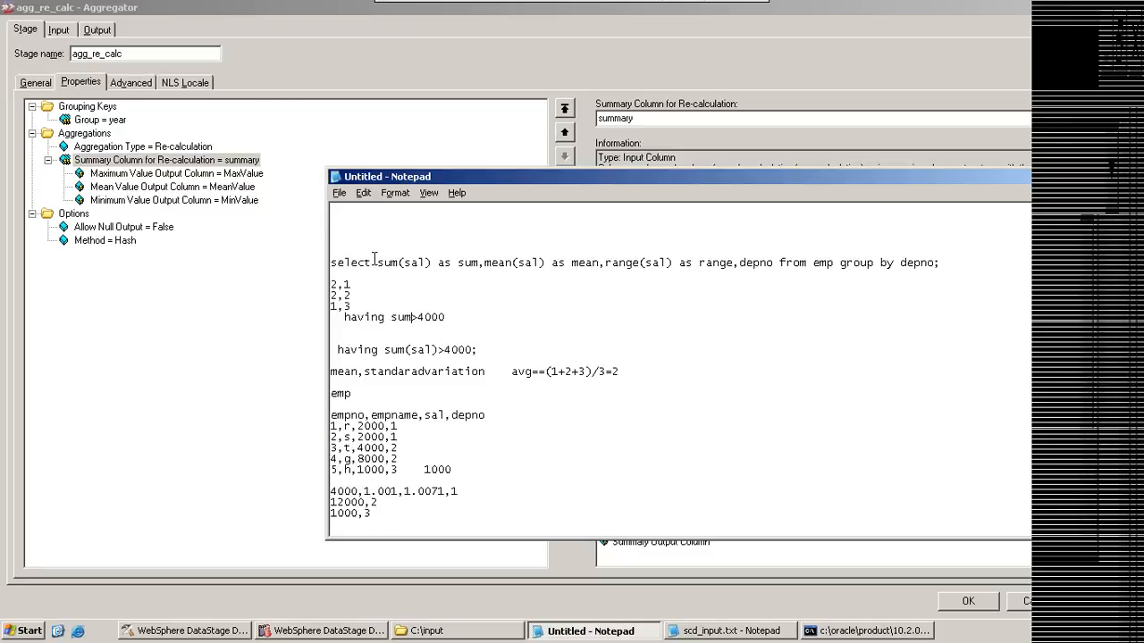
drag(377, 260, 478, 259)
mouse_move(391, 317)
mouse_down()
mouse_move(445, 317)
mouse_move(394, 320)
mouse_up()
click(157, 160)
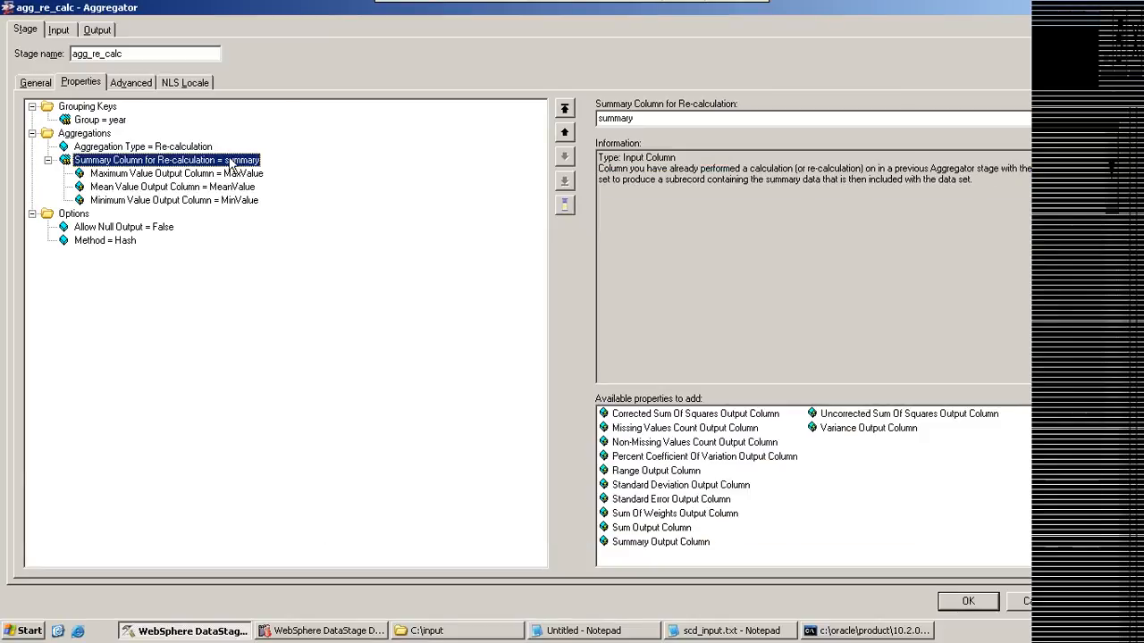
Step: Review agg_re_calc's maximum, mean and minimum value output columns against its summary column for re-calculation, and close the stage without changes
click(160, 173)
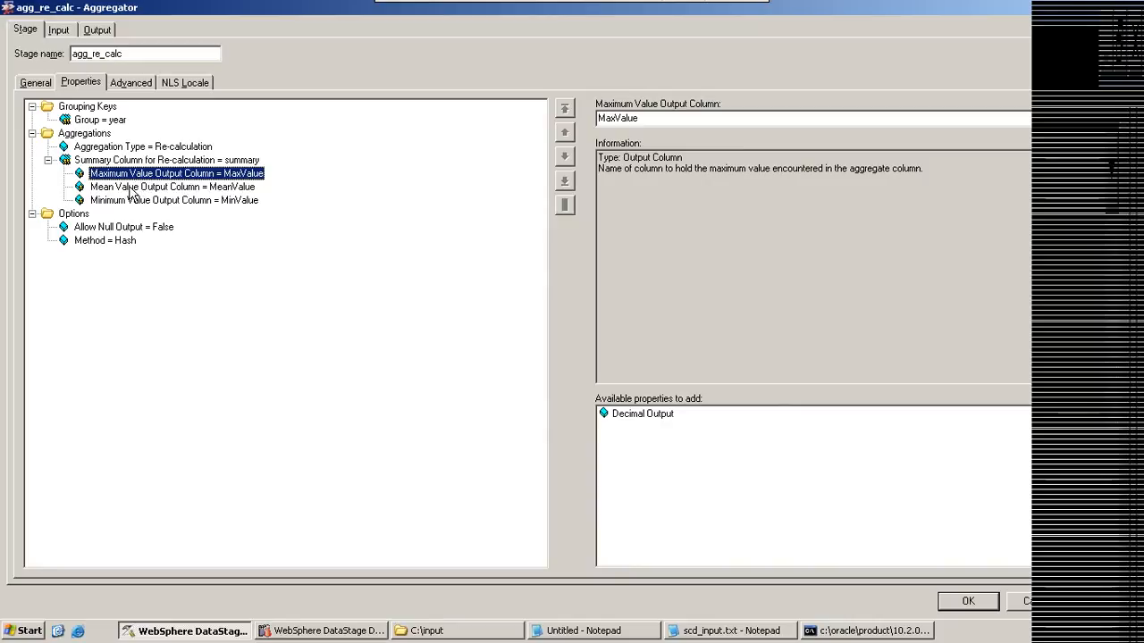
click(134, 187)
click(130, 201)
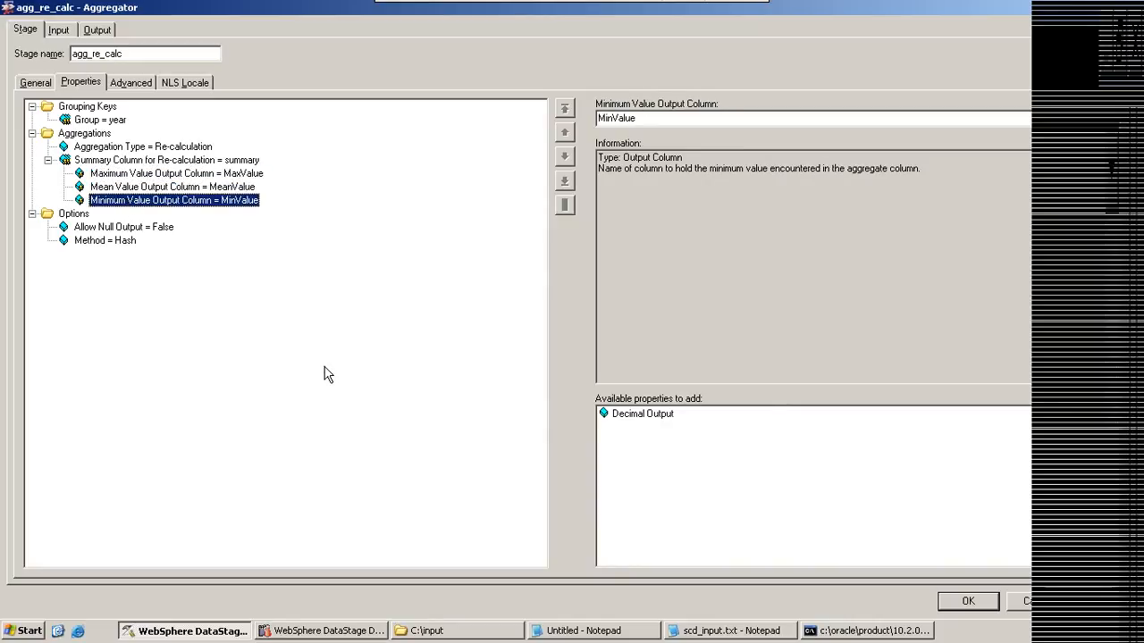
click(236, 161)
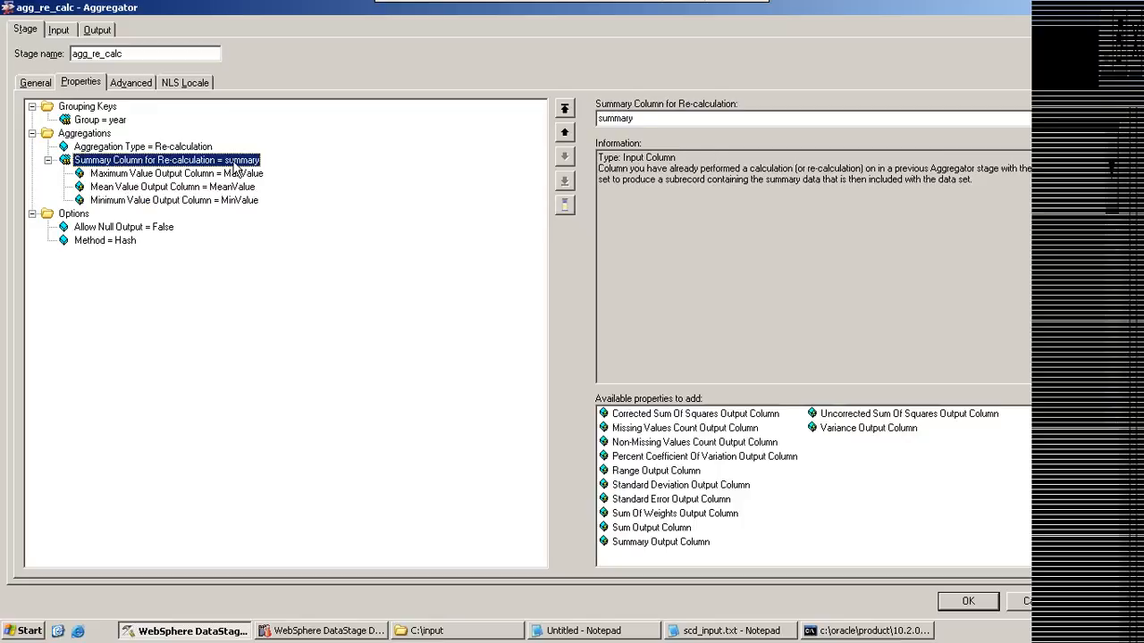
click(157, 175)
click(152, 188)
click(152, 201)
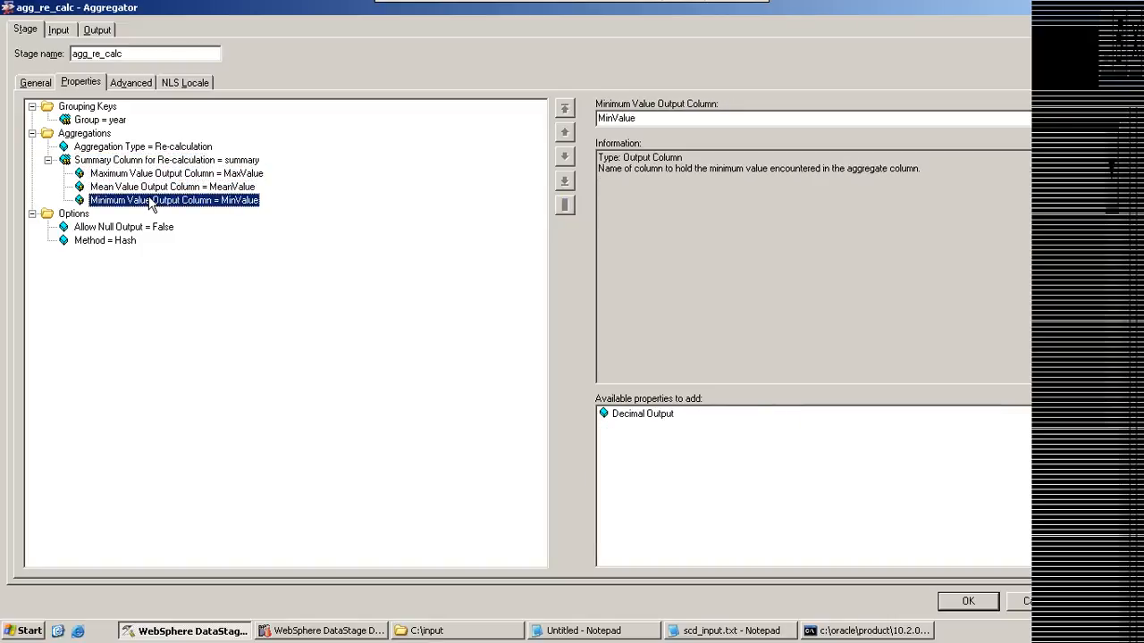
click(241, 176)
click(234, 189)
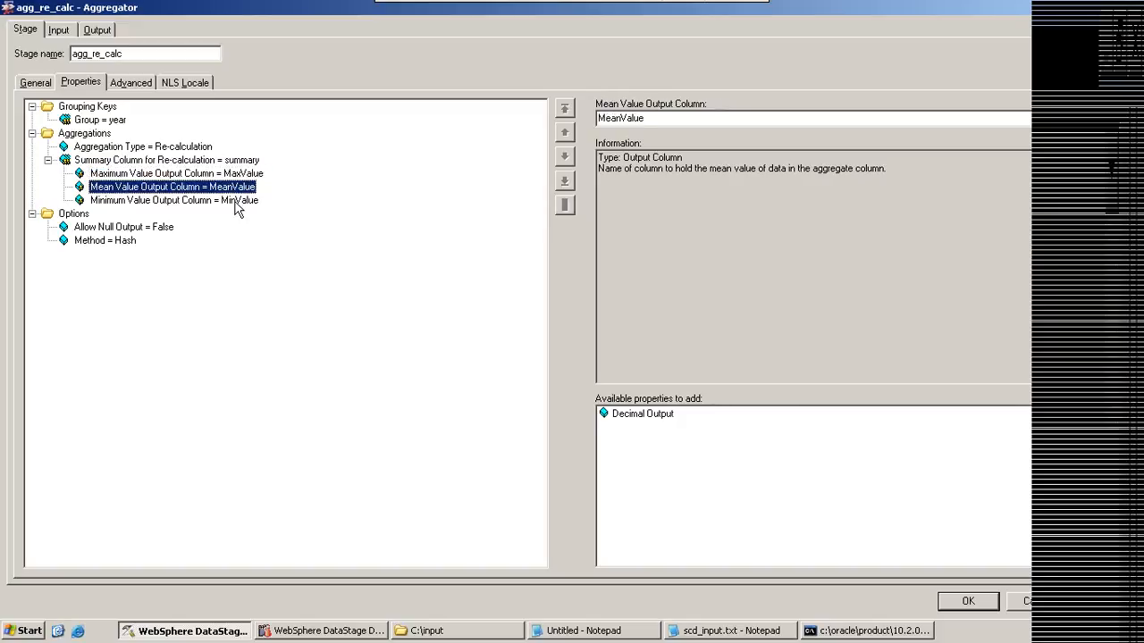
click(237, 204)
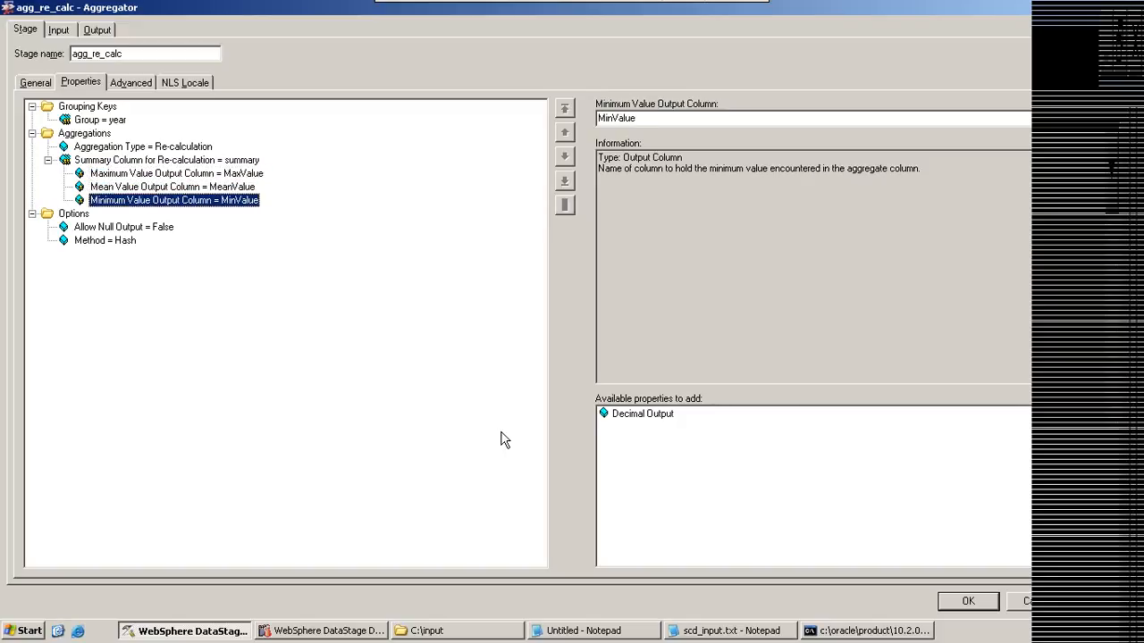
click(1026, 602)
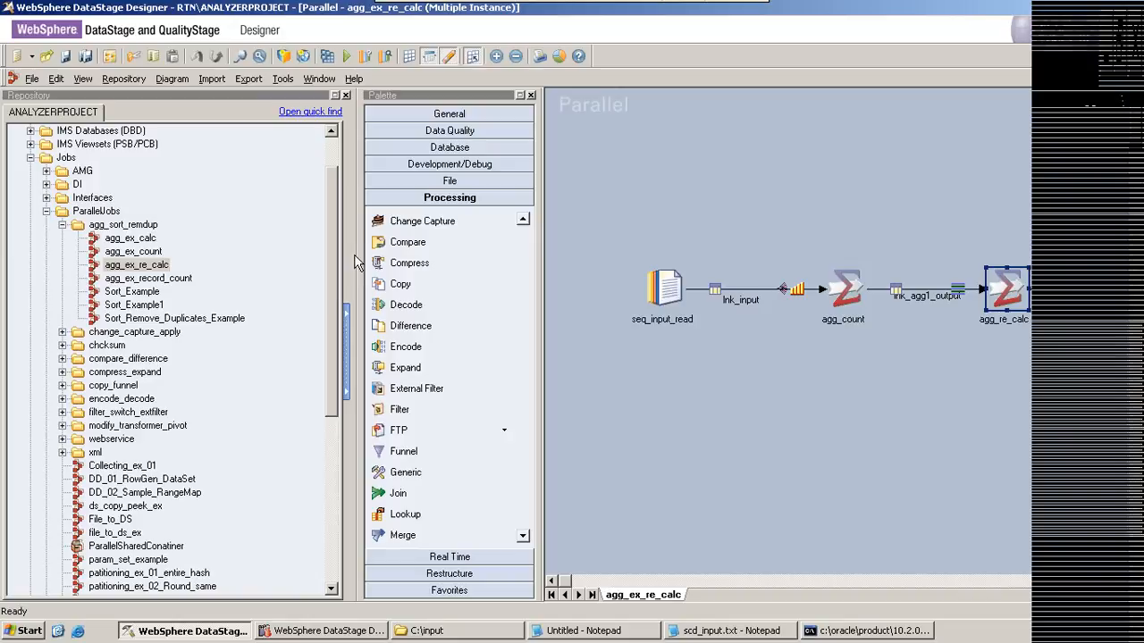
Step: Narrow the repository pane, and examine agg_count's summary and sum output columns in the first Aggregator stage
drag(354, 261, 279, 239)
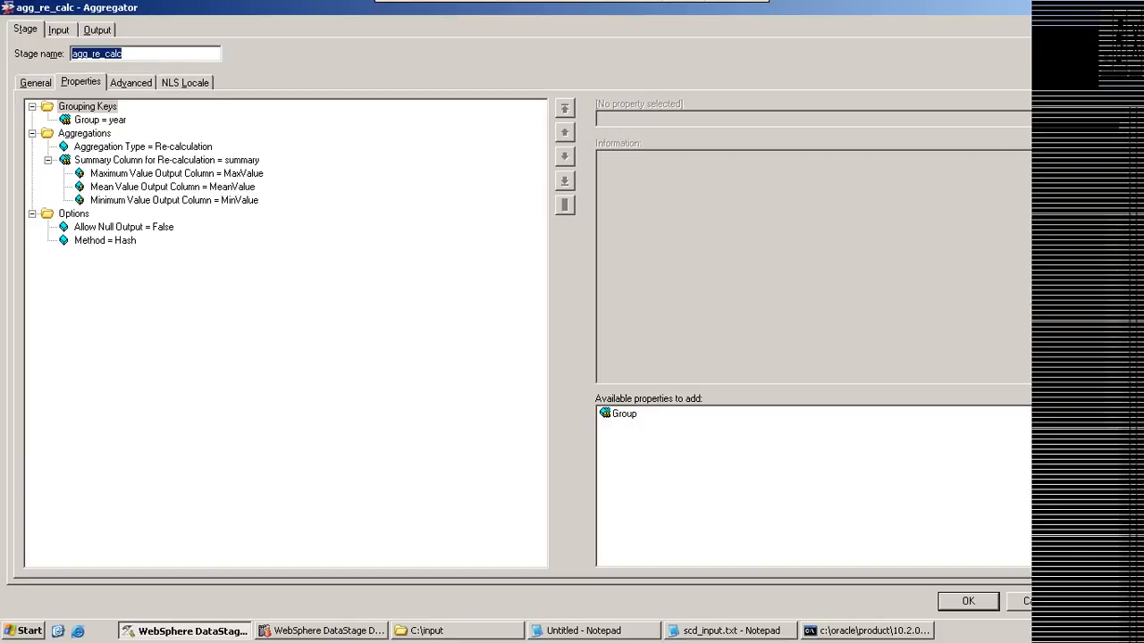
click(1036, 601)
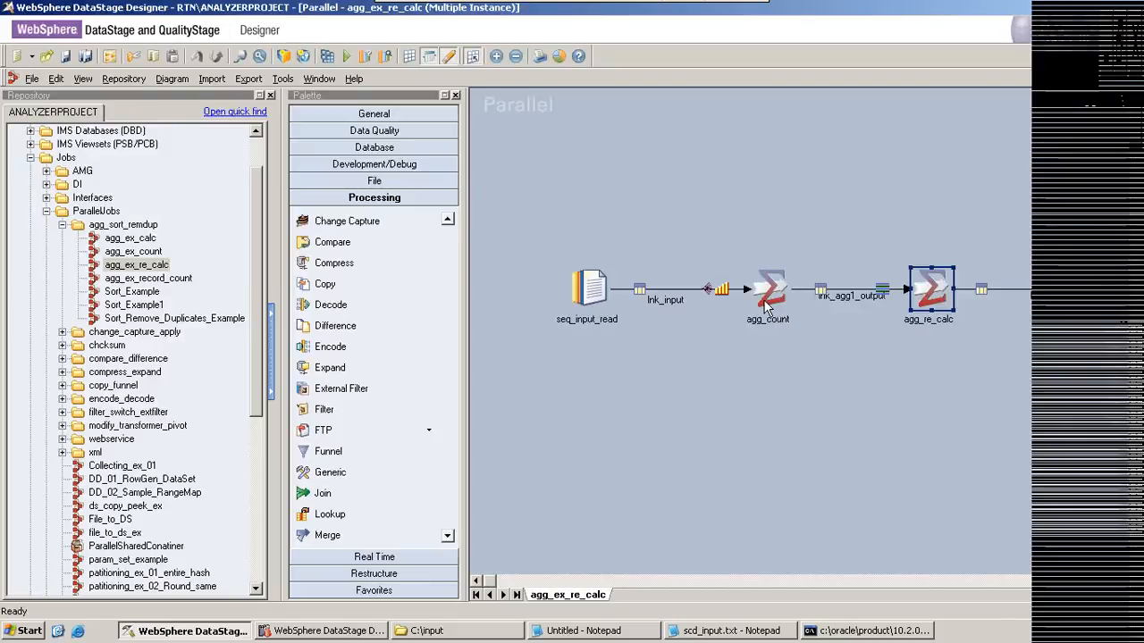
double_click(766, 302)
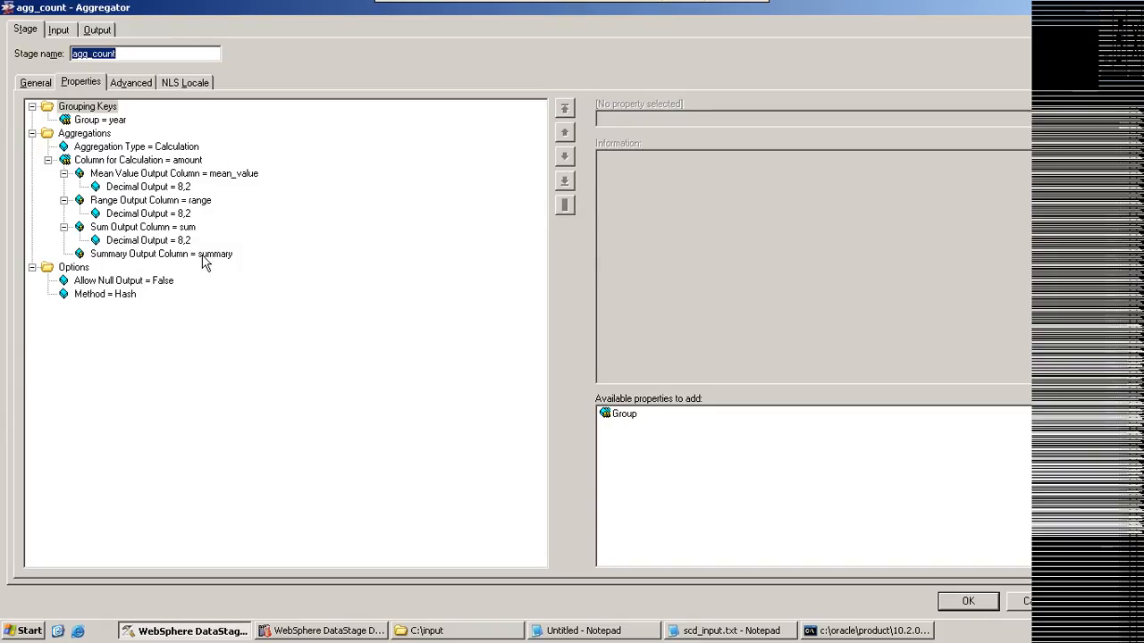
click(206, 256)
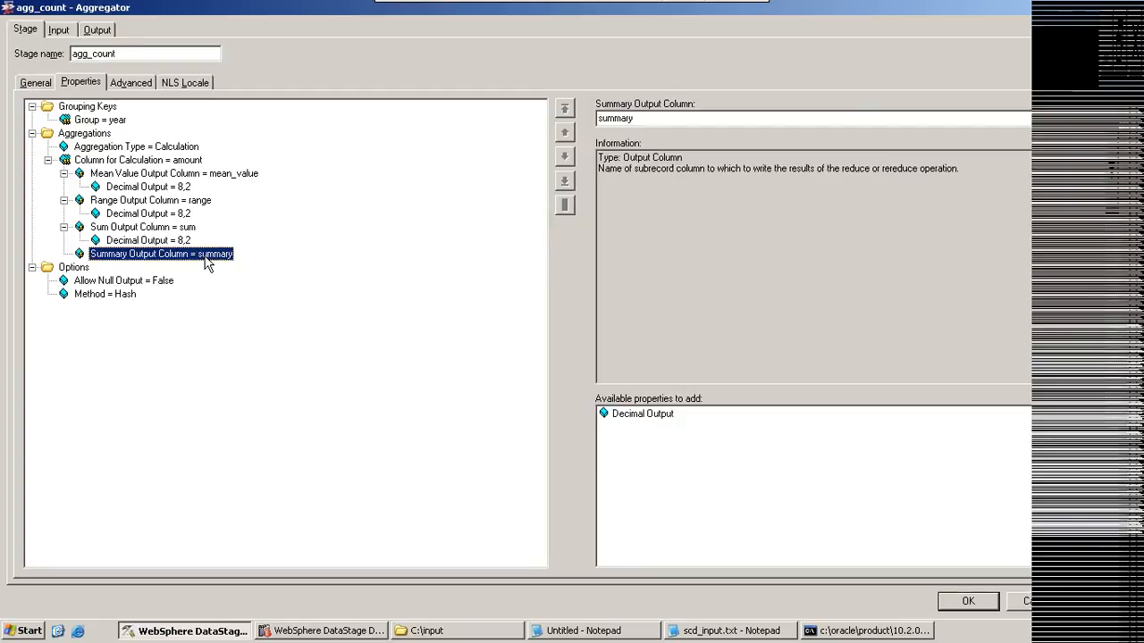
click(121, 228)
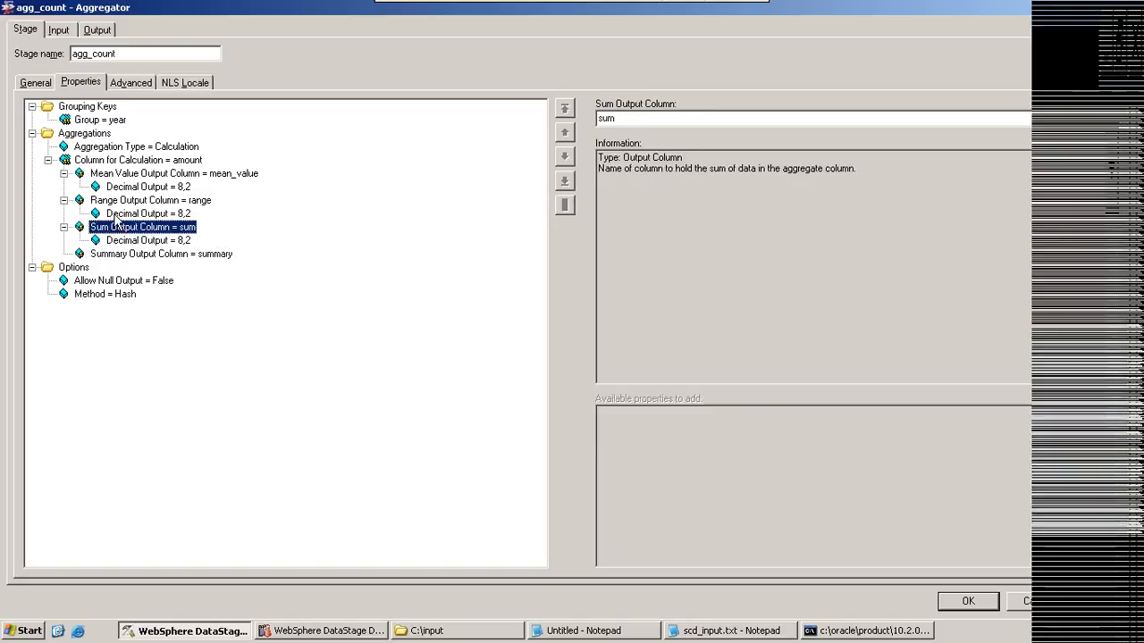
click(108, 256)
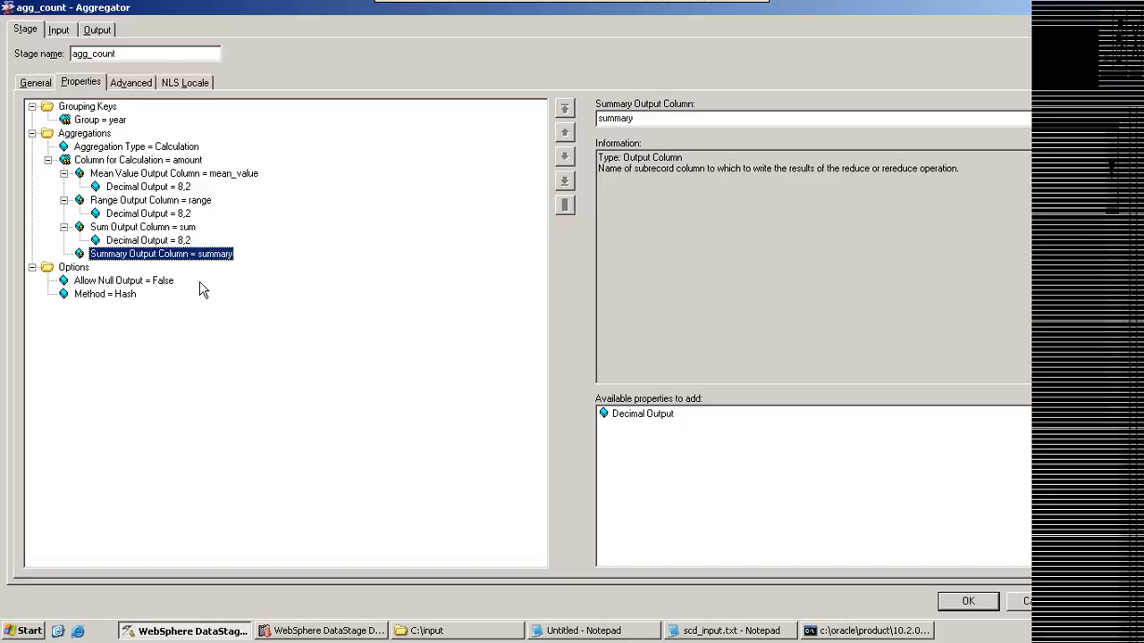
click(1019, 601)
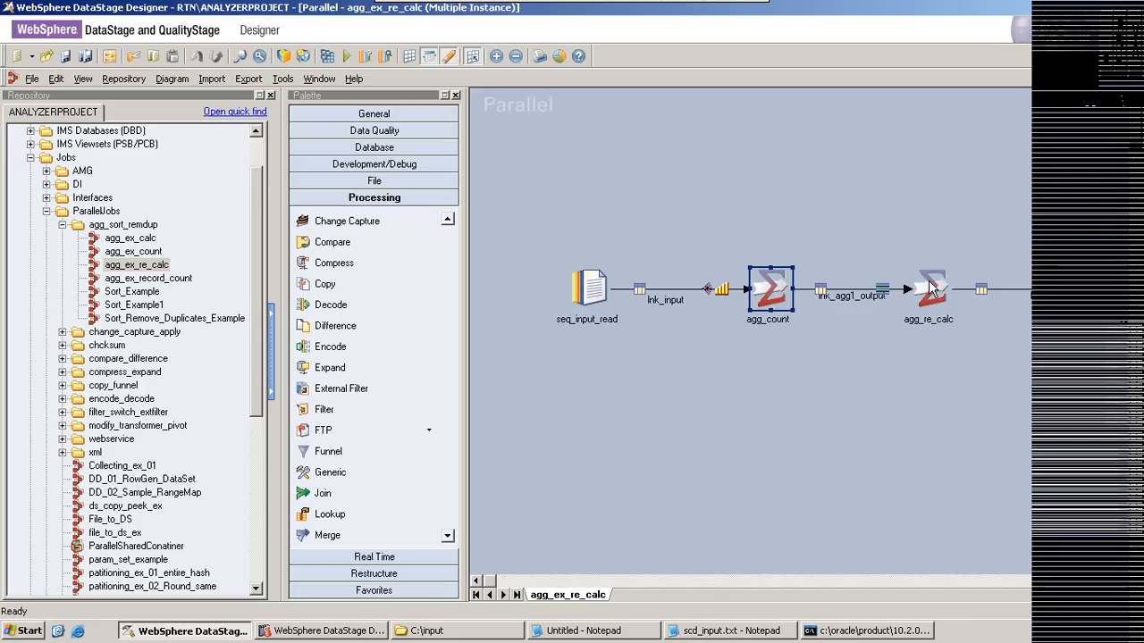
Step: Review agg_re_calc's aggregation type and summary column for re-calculation, and accept the stage properties
double_click(930, 285)
click(174, 148)
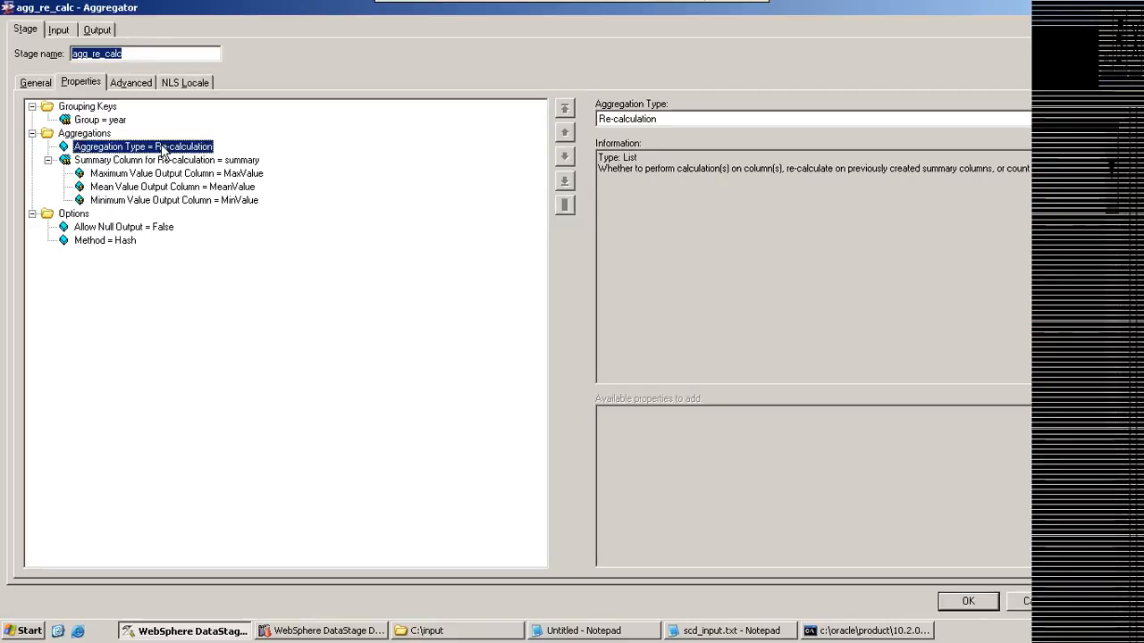
click(218, 161)
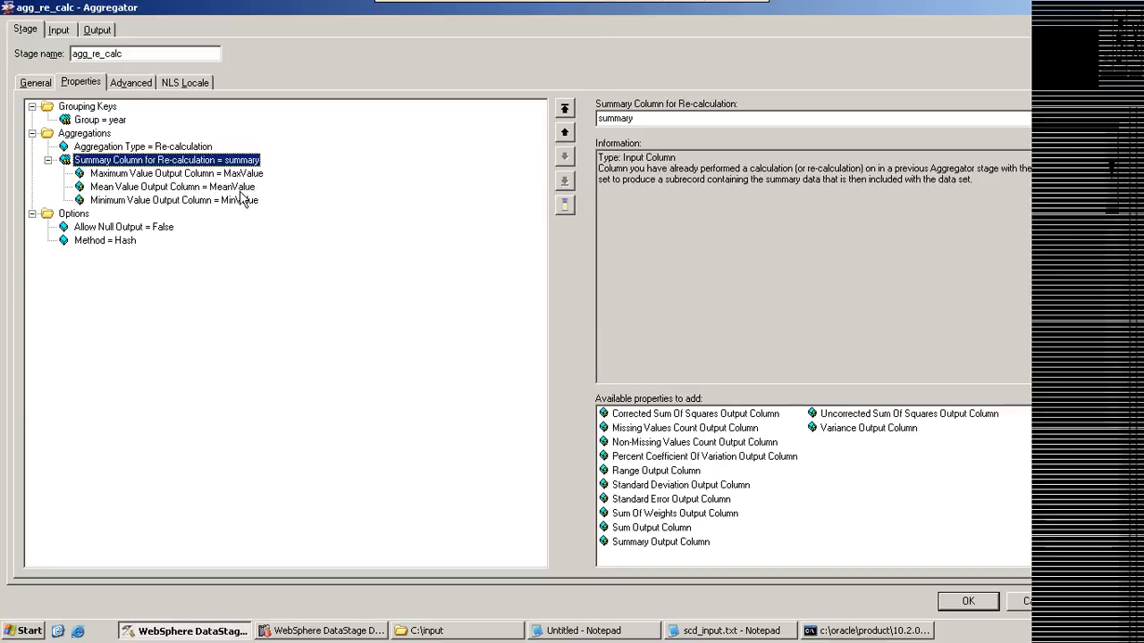
click(969, 602)
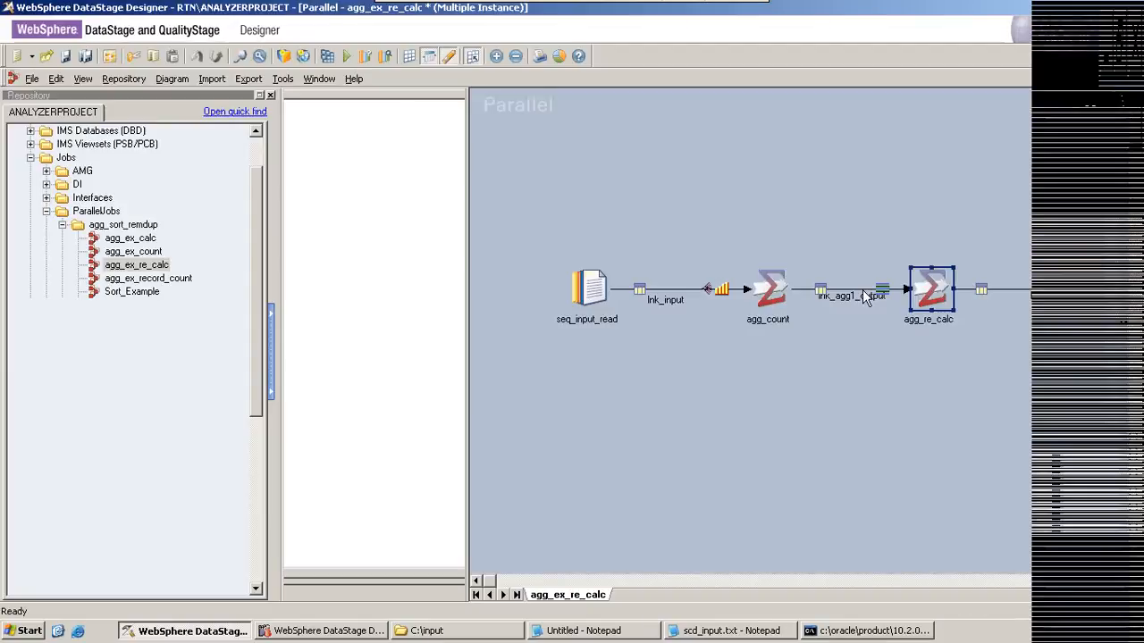
Step: Compile the agg_ex_re_calc job and run it
click(327, 56)
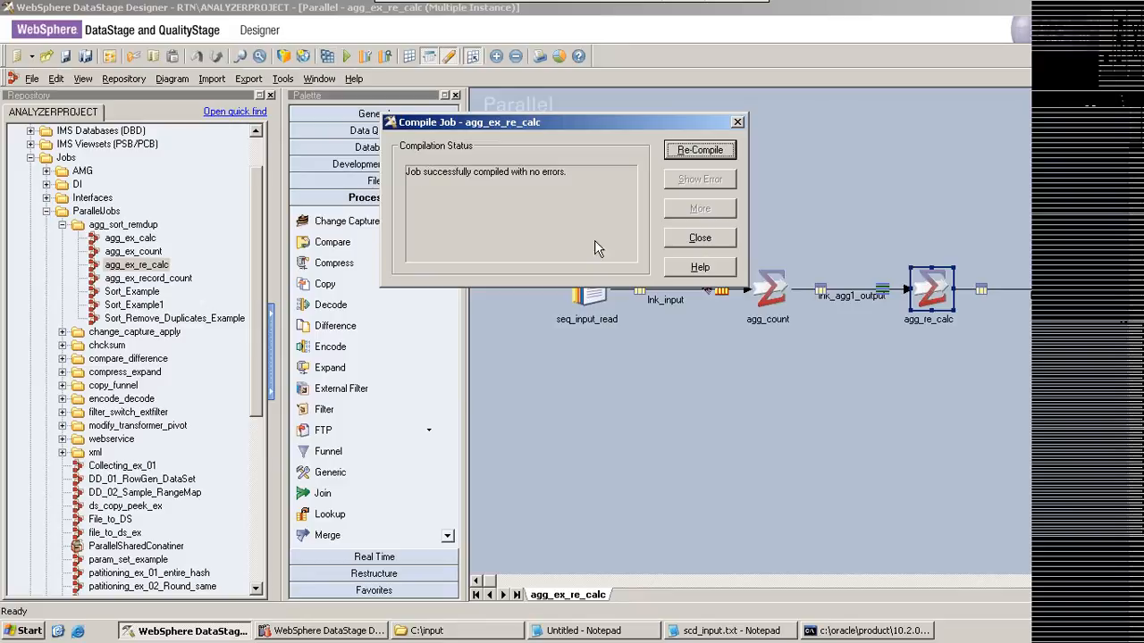
click(685, 242)
click(347, 57)
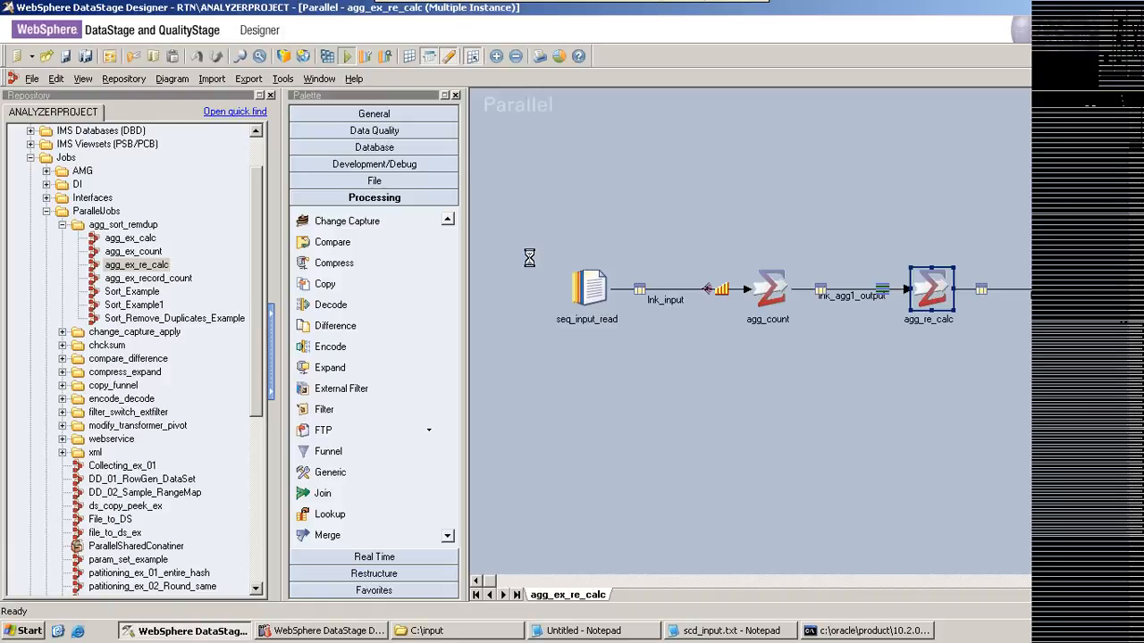
click(286, 335)
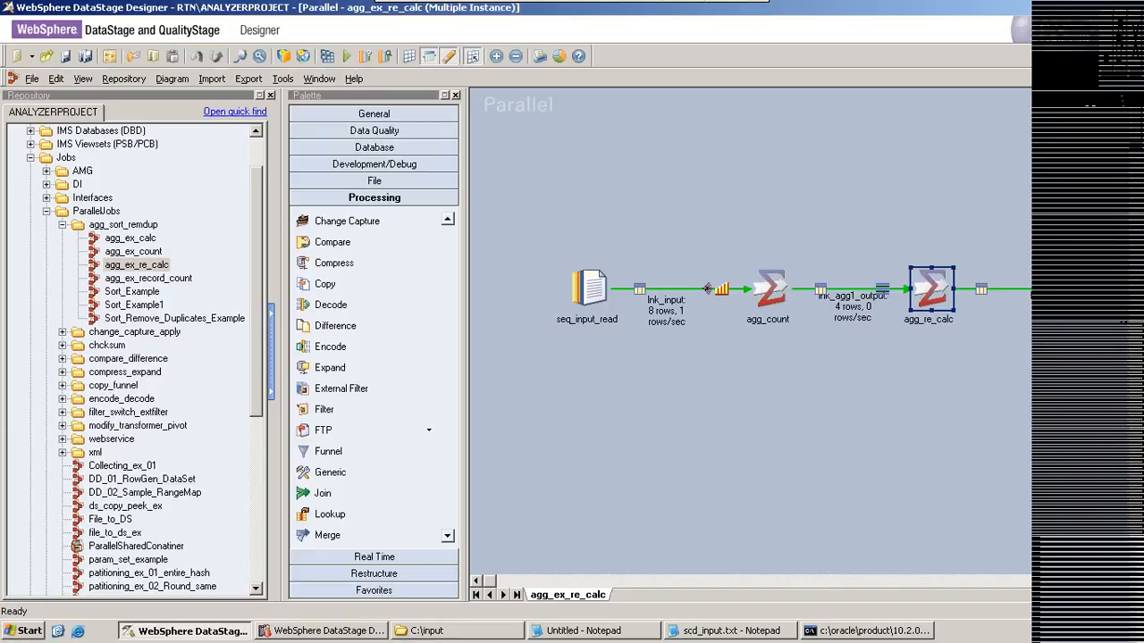
Step: View the data that the job wrote to seq_file_output, and examine its year, MaxValue, MeanValue and MinValue columns
drag(489, 582, 546, 582)
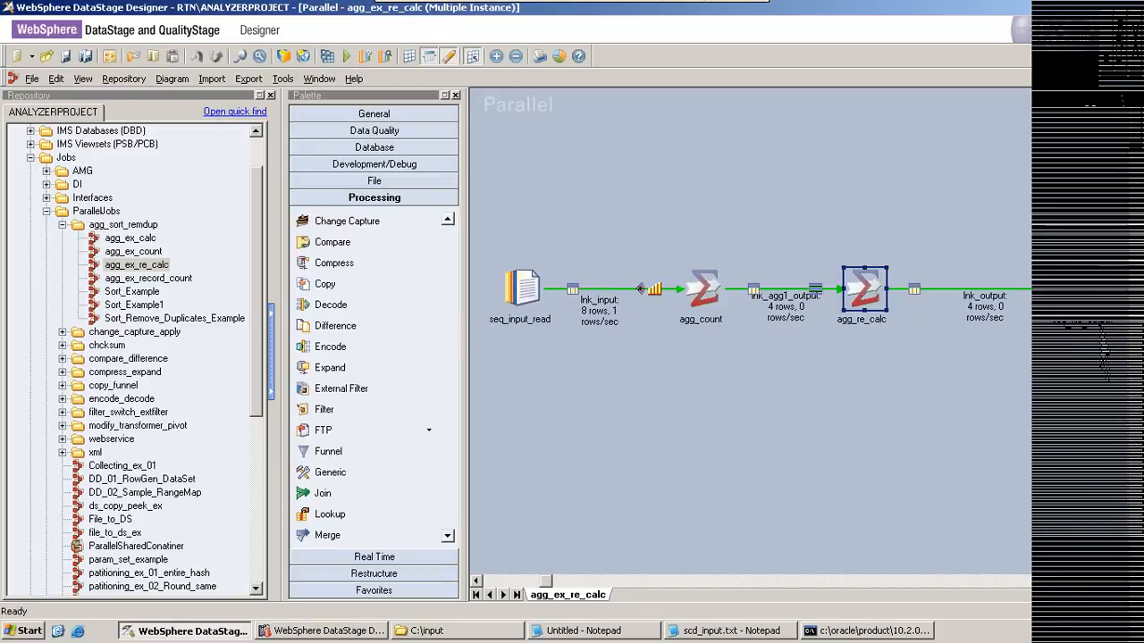
right_click(954, 291)
click(992, 339)
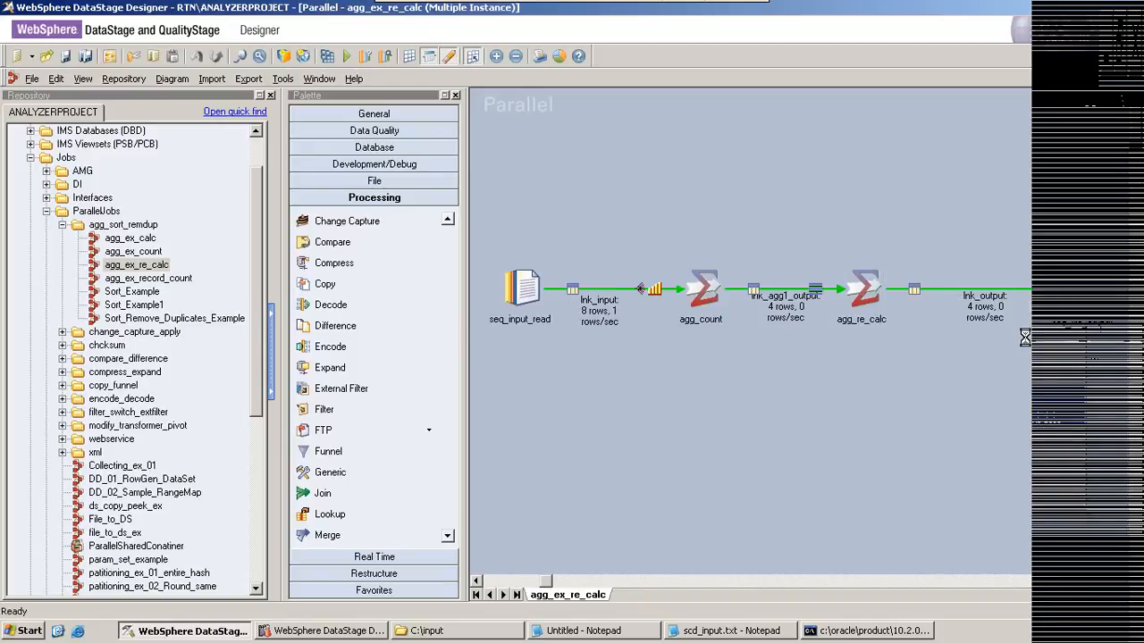
click(731, 276)
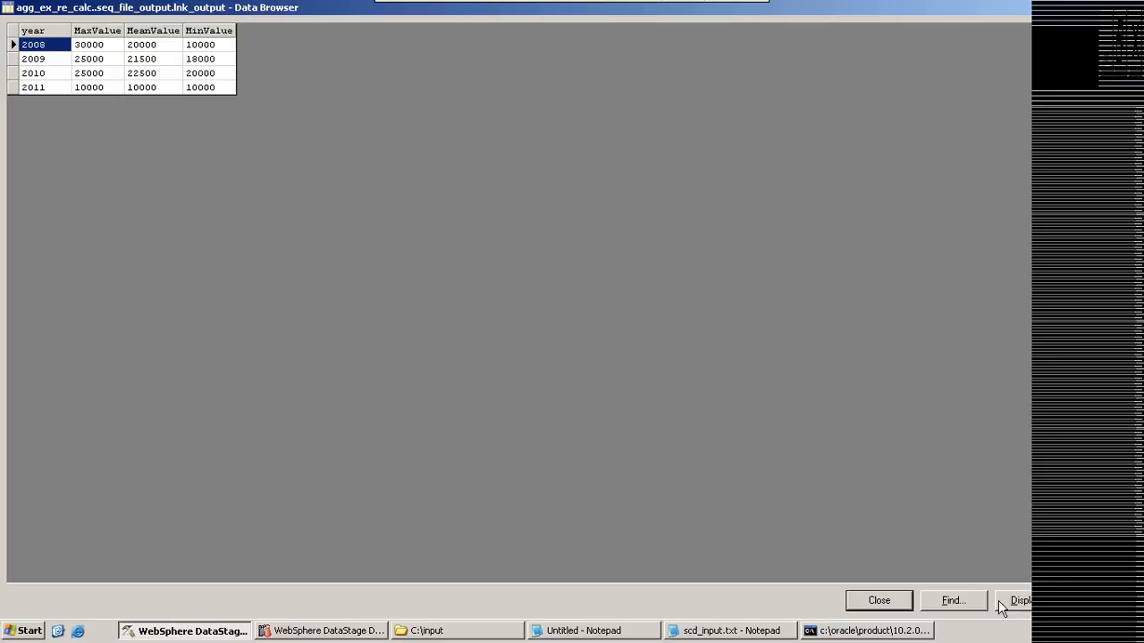
click(874, 602)
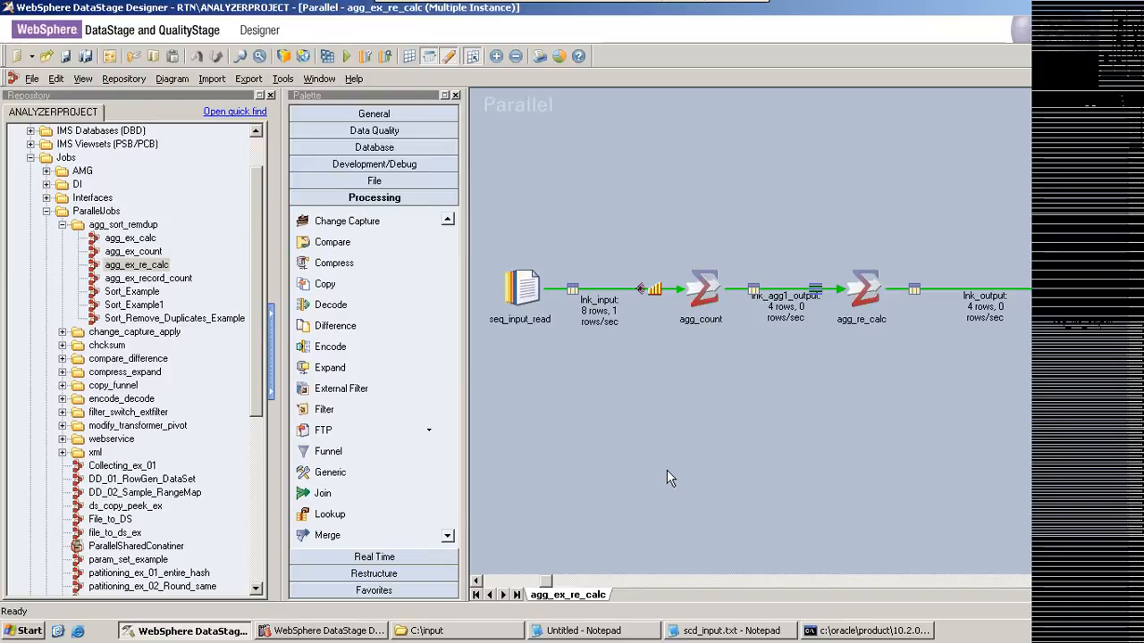
Step: Open the Sort_Example job, and write "select * from emp" below the existing notes in Notepad
double_click(134, 295)
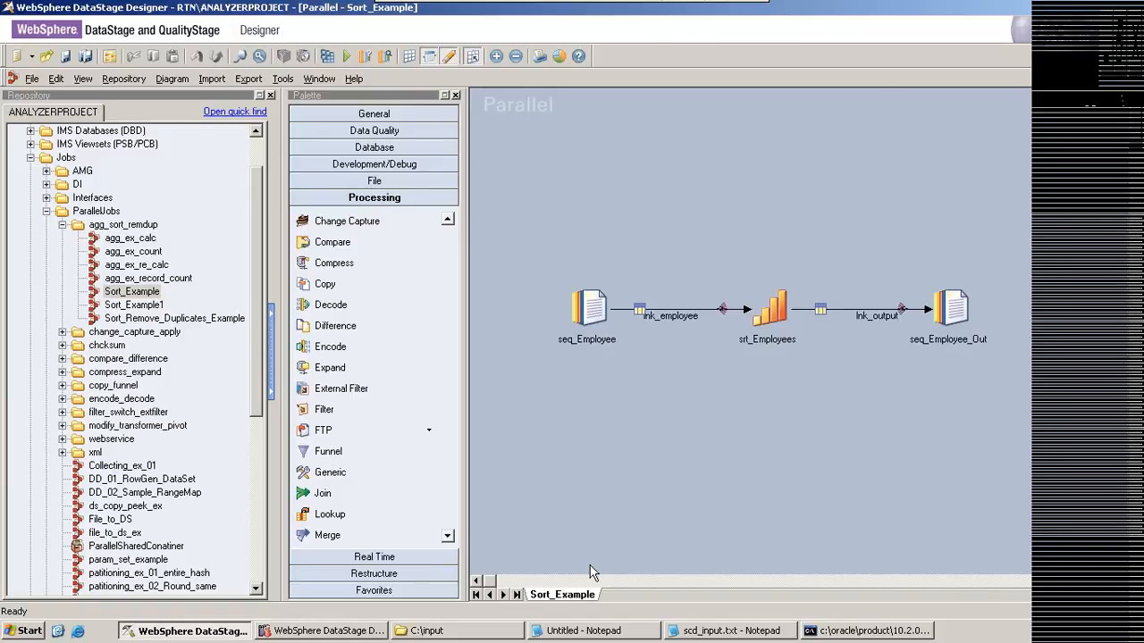
click(638, 633)
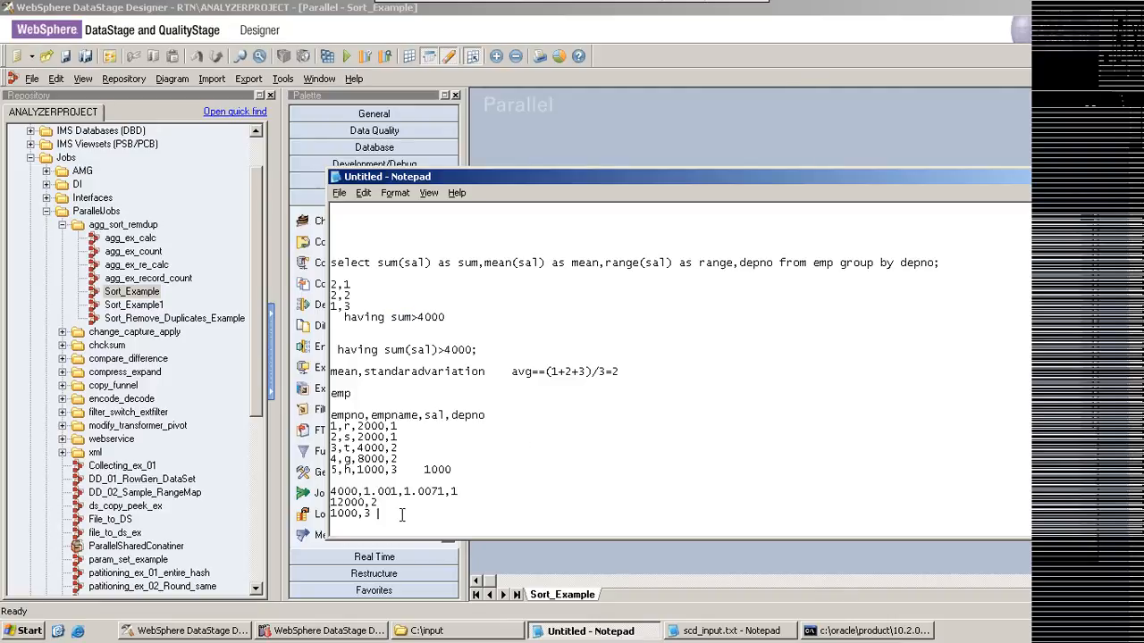
key(Return)
key(Return)
key(Return)
key(Return)
key(Return)
key(Return)
key(Return)
key(Return)
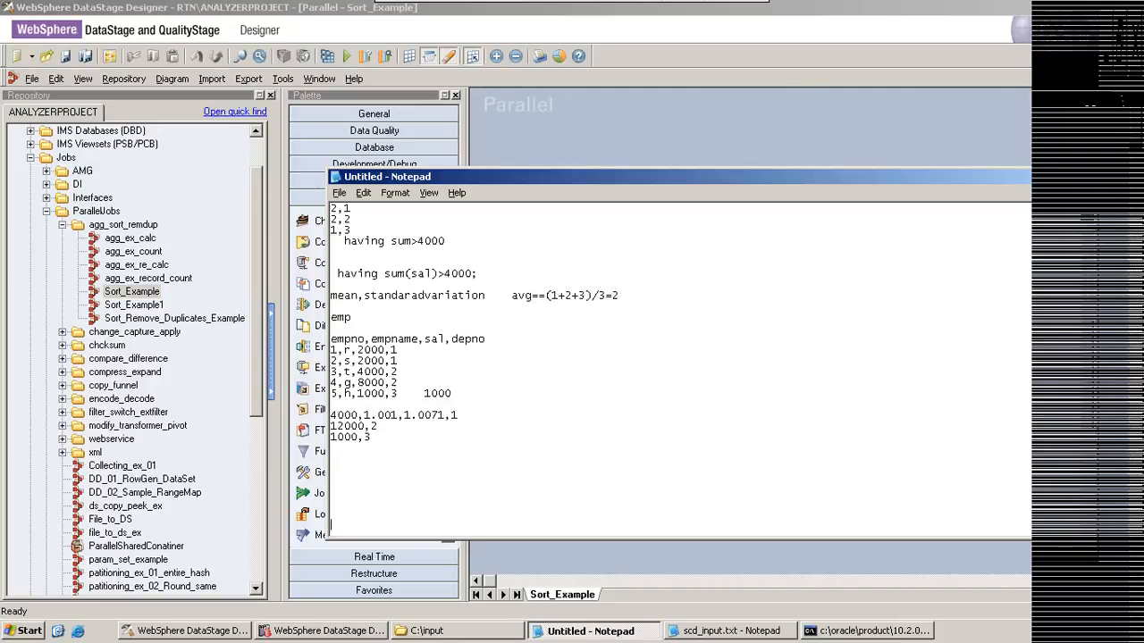
text(select * from emp)
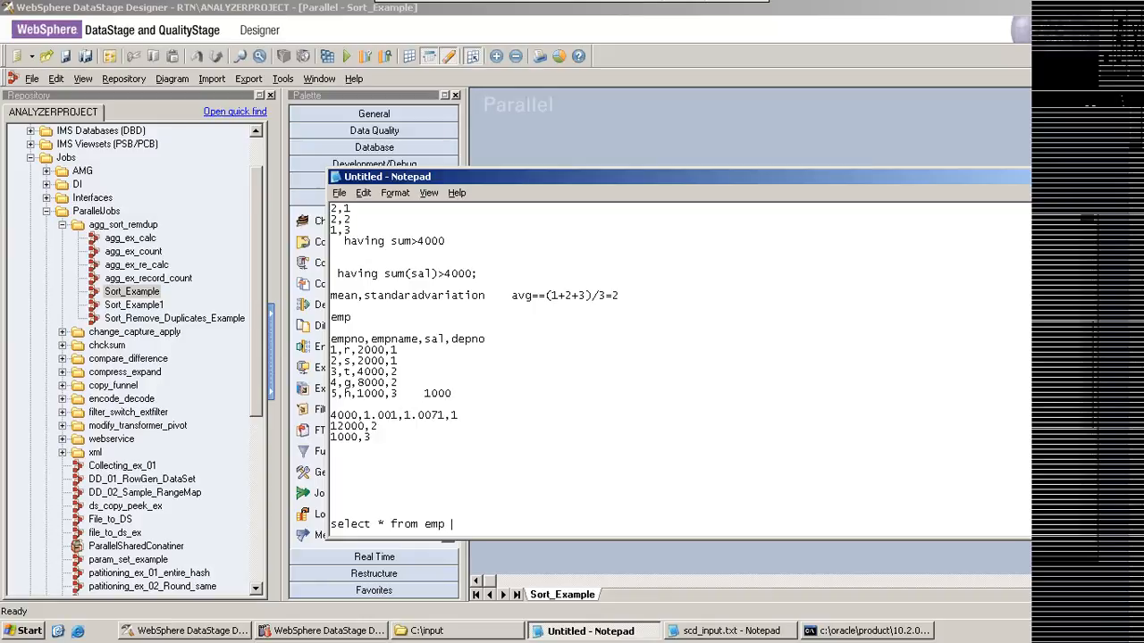
Step: Complete the emp query with "where empno in(1,2,3,4,5,6) orderby ename;" and add blank lines below it
text(where empno in(1,2,3,4,5,6)
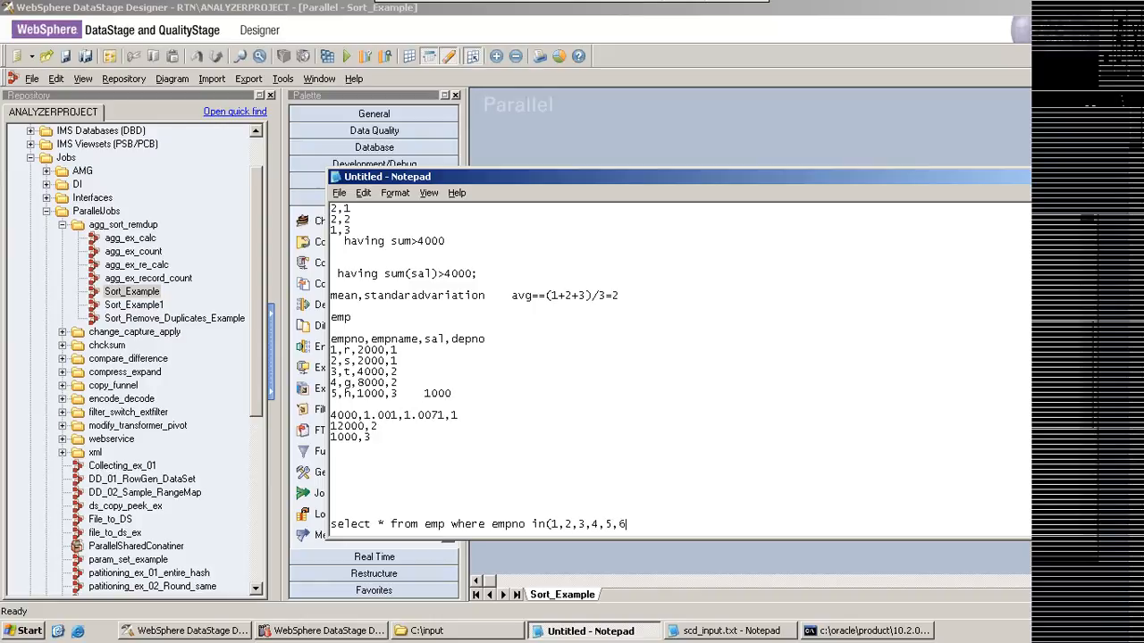
text() orderby ename;)
key(Return)
key(Return)
key(Return)
key(Return)
key(Return)
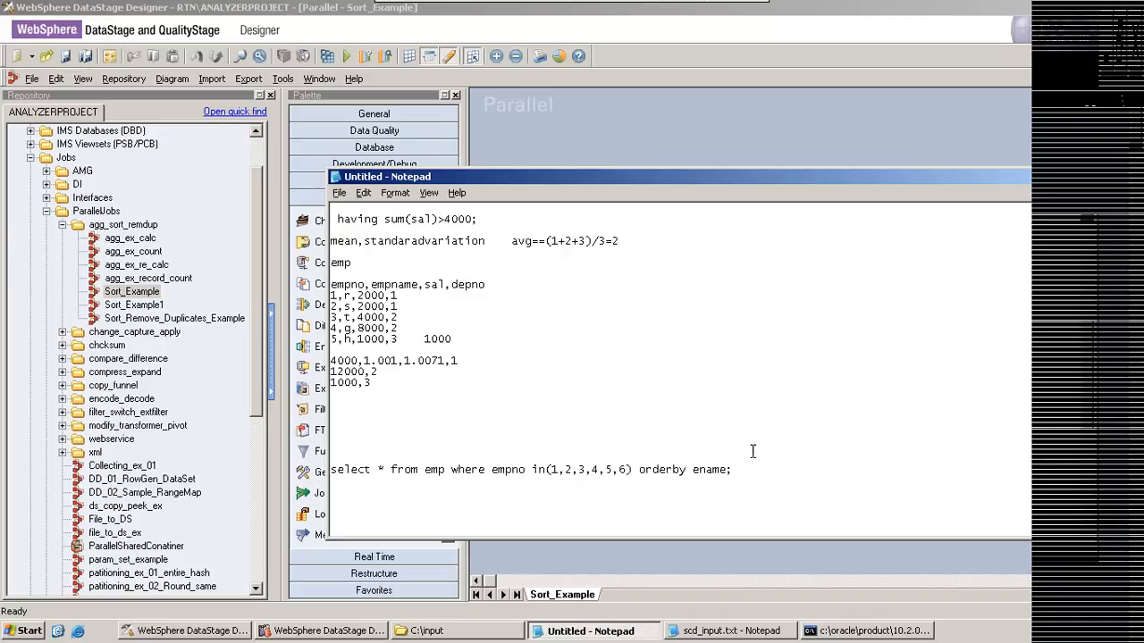
Step: Highlight the query's orderby clause, return to DataStage Designer and open the srt_Employees Sort stage
drag(727, 470, 636, 469)
click(1099, 177)
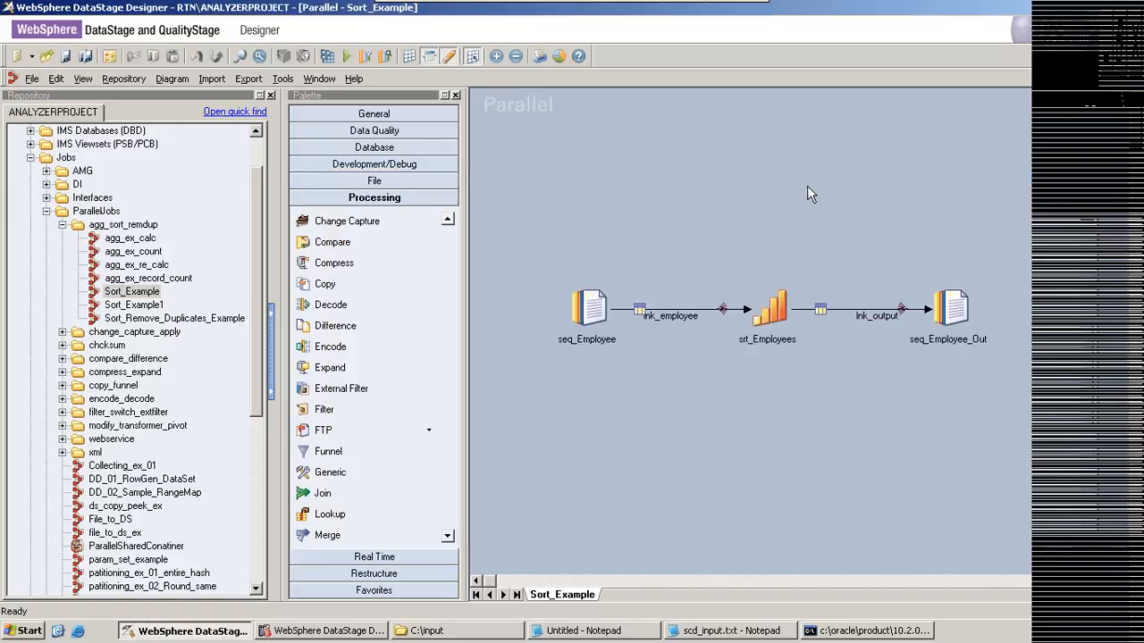
double_click(770, 321)
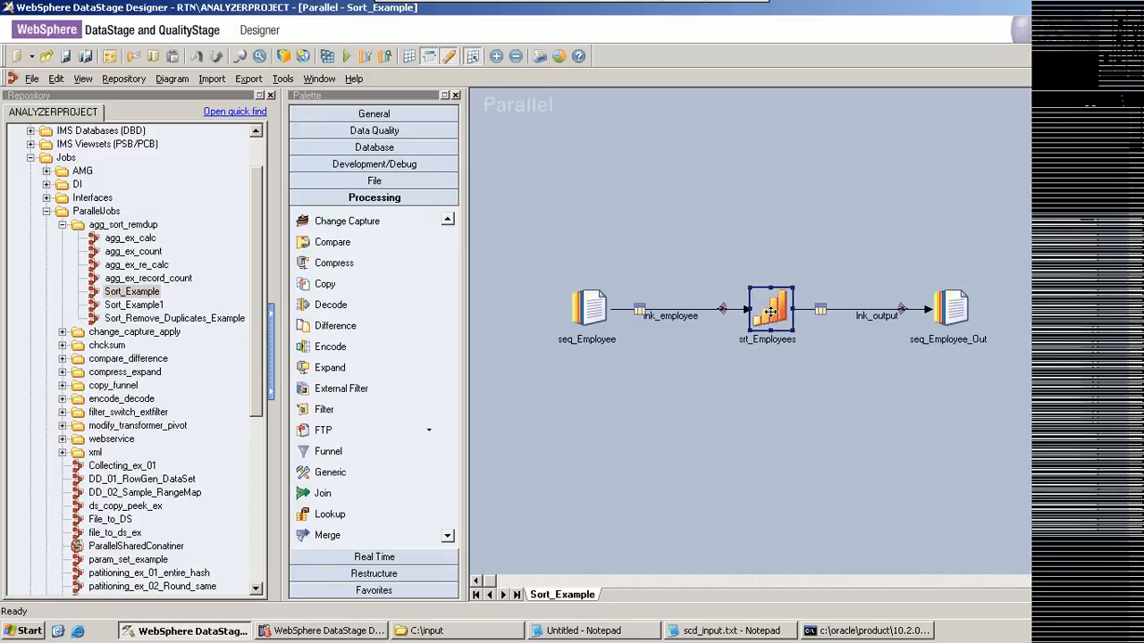
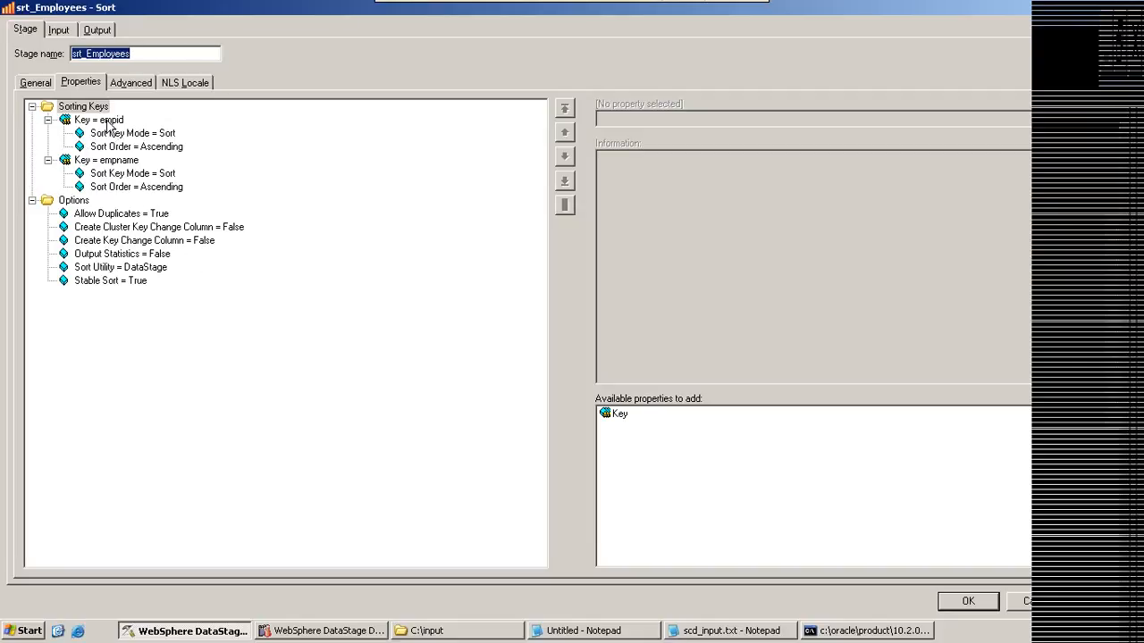
Step: Check the empid sorting key, and add ",eid" after ename in the Notepad query's orderby clause
click(108, 121)
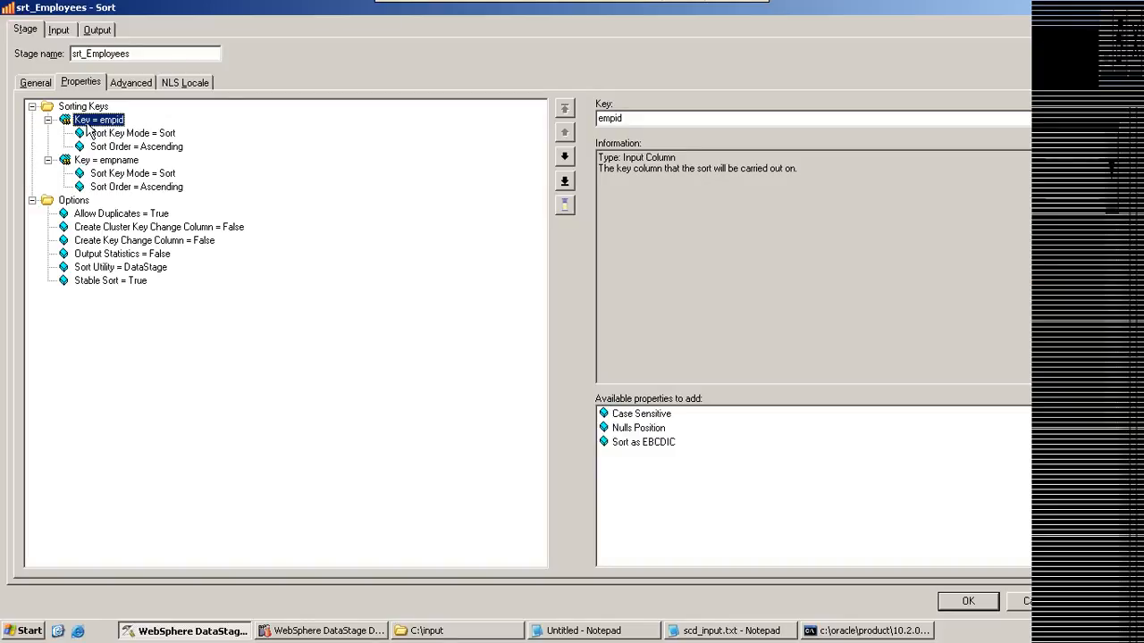
click(603, 631)
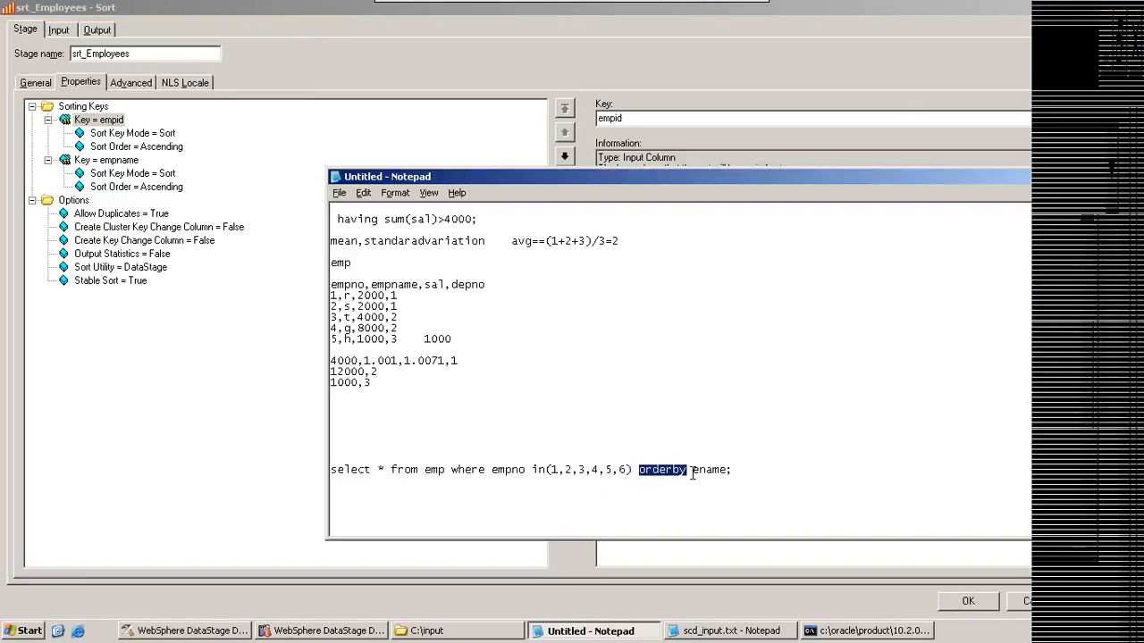
drag(692, 471, 729, 472)
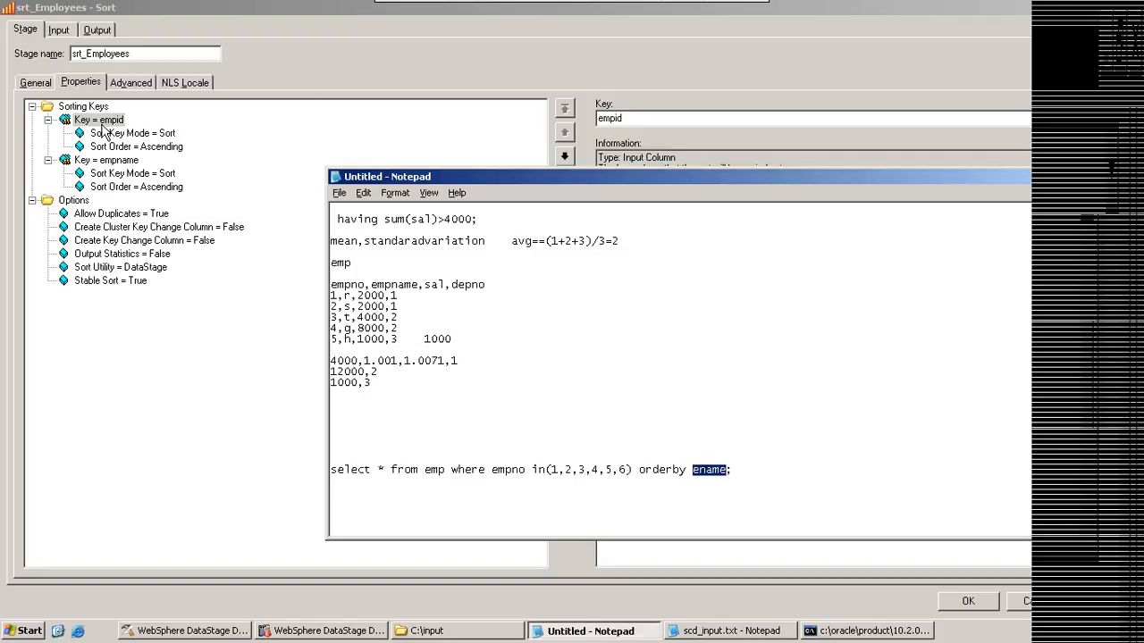
click(728, 471)
text(,eid)
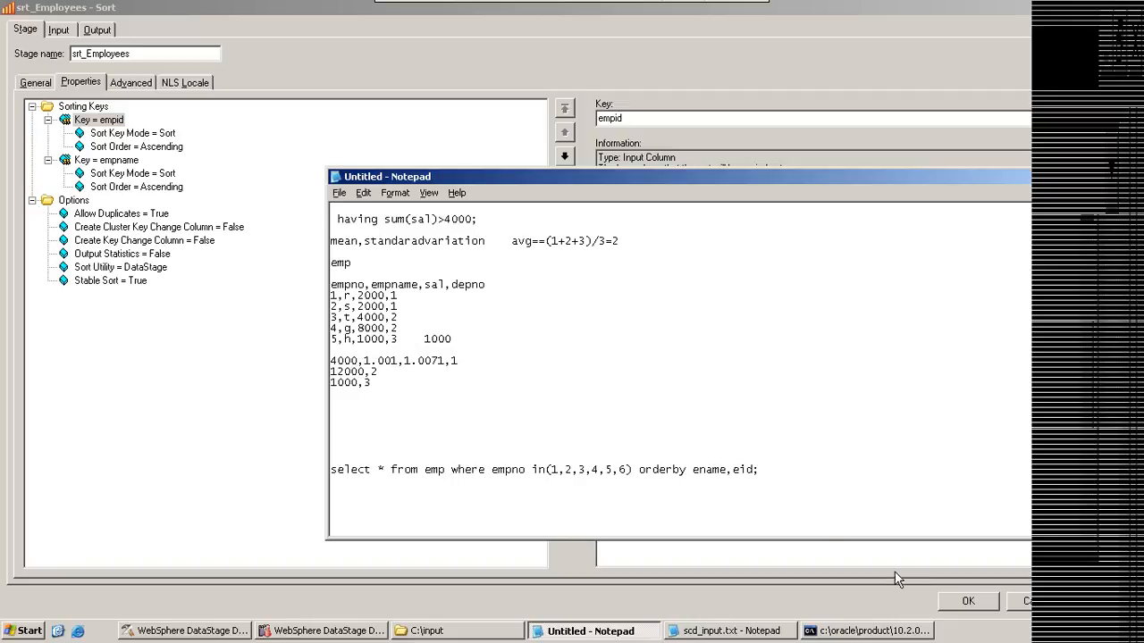
Step: Show the Sort Key Mode choices for the empid key, and write the heading "eid, ename;" below the query in Notepad
click(119, 137)
click(740, 118)
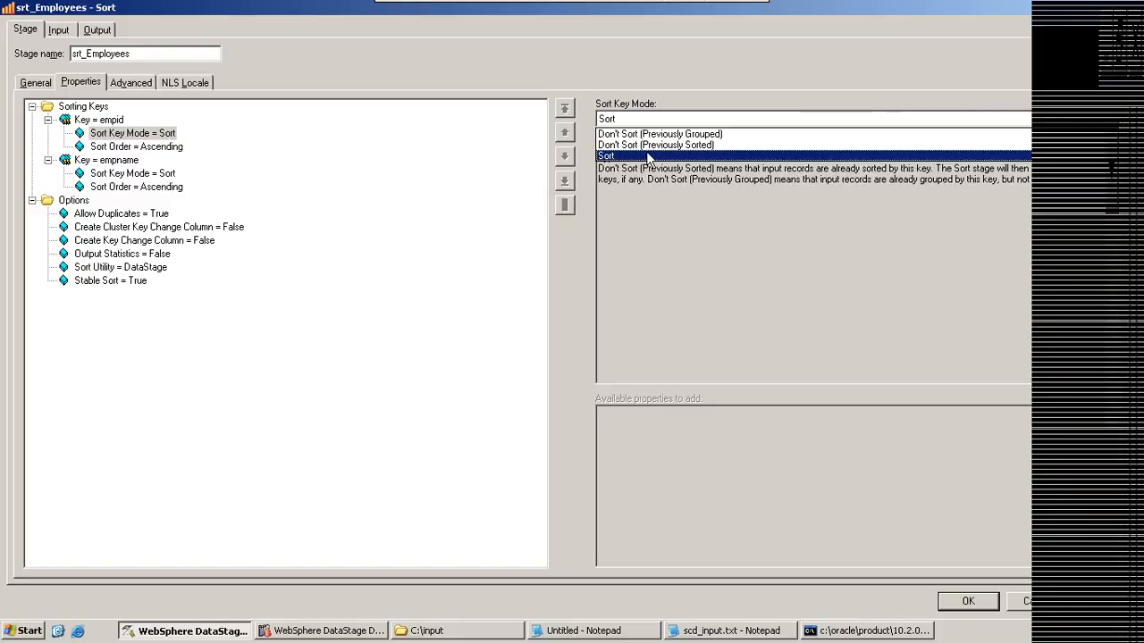
click(601, 630)
key(Return)
key(Return)
key(Return)
key(Return)
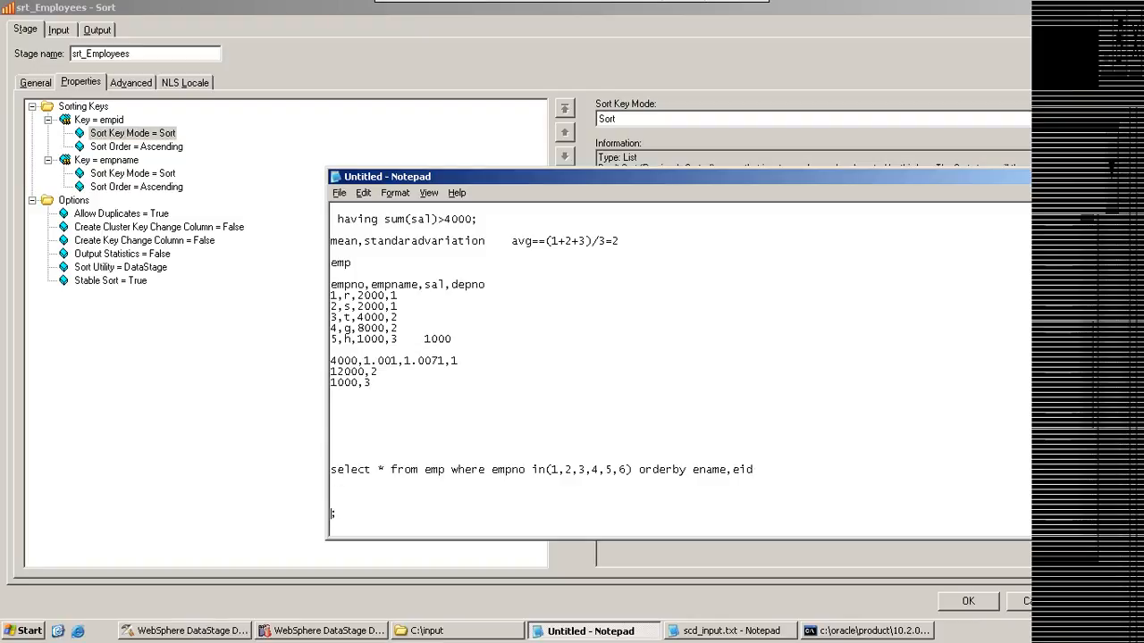
text(eid ename)
text(,)
key(Down)
key(Return)
Step: List the sample rows "1,r", "6,g" and "4,k" below the eid, ename heading
text(1)
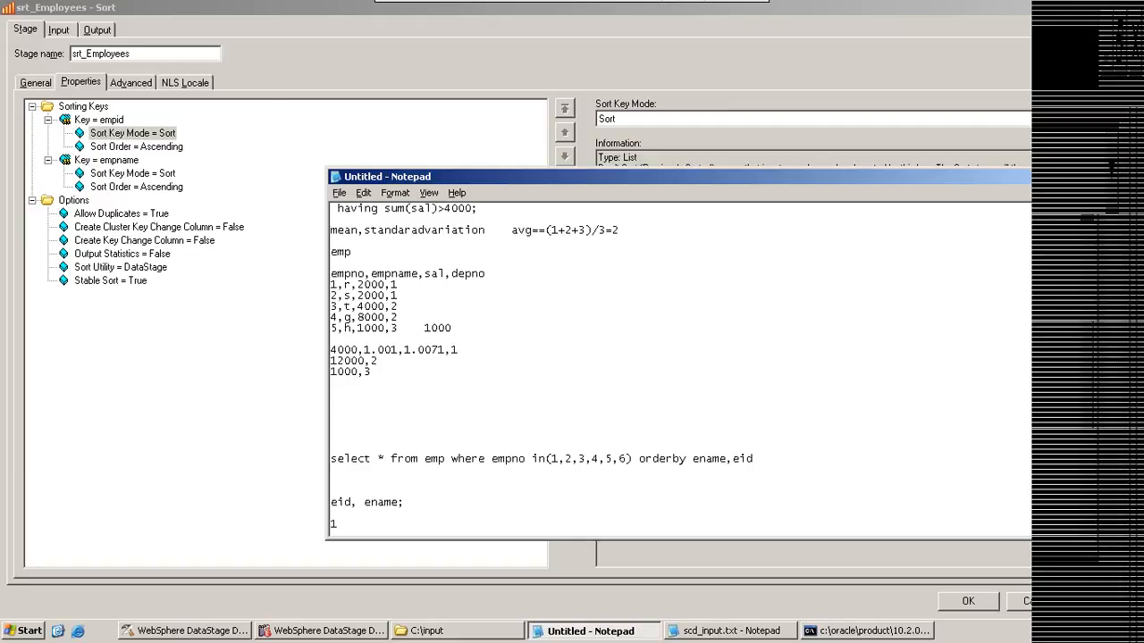
text(,r)
key(Return)
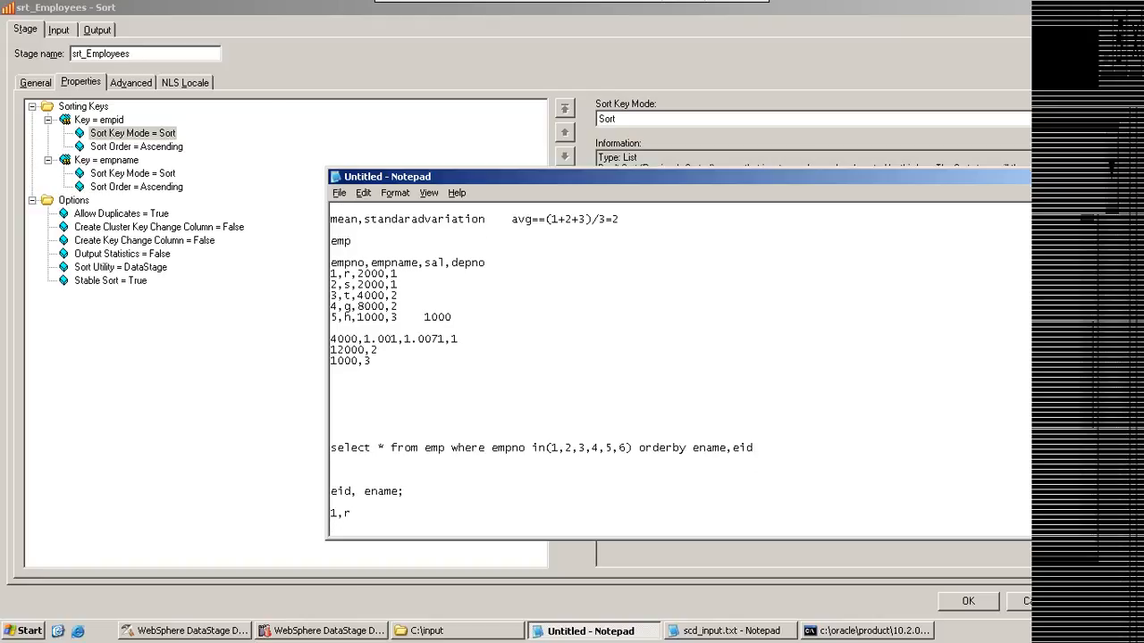
text(6,g)
key(Return)
text(4,)
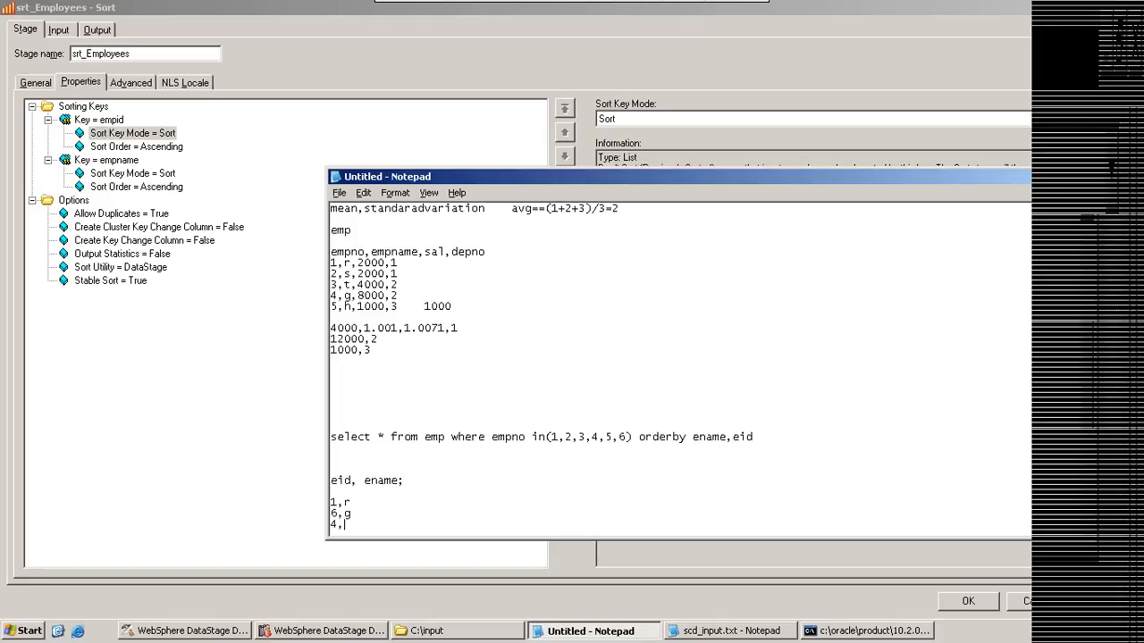
text(k)
key(Return)
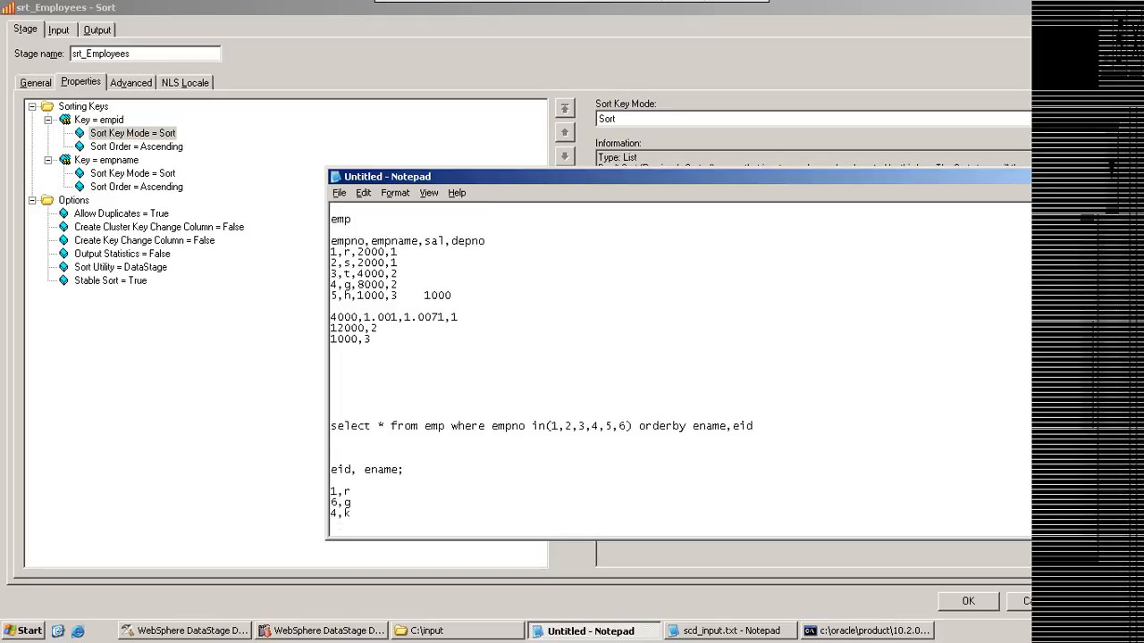
Step: Add the sample rows "7,j", "2,l" and "3,d" to the end of the eid, ename list
text(7,)
key(Return)
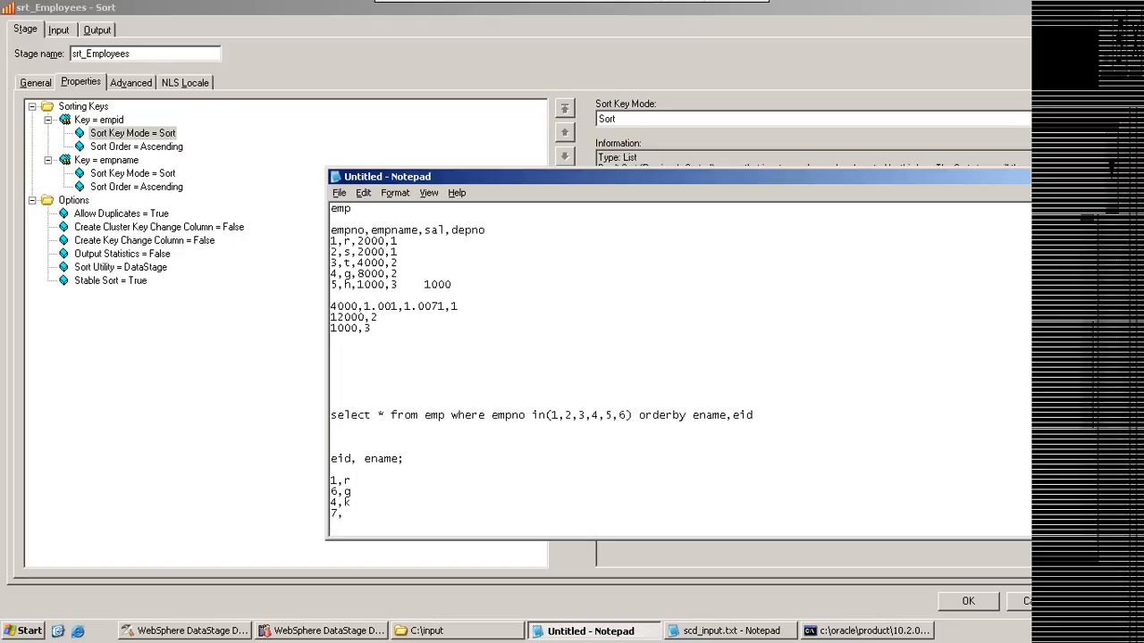
text(j)
key(Return)
text(2,j)
key(BackSpace)
text(l)
key(Return)
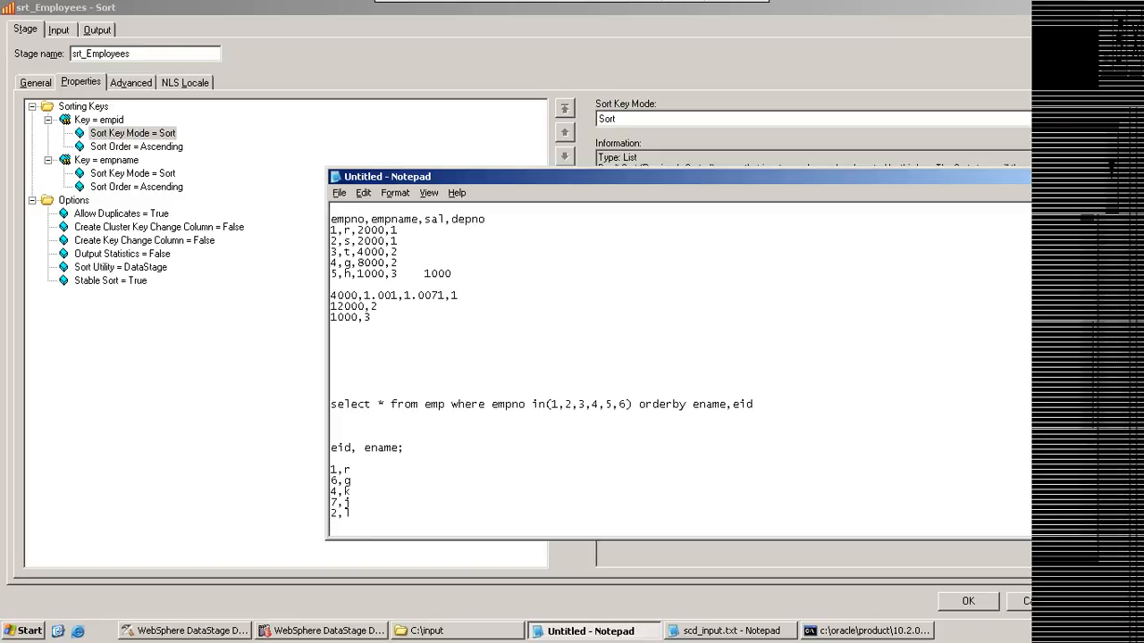
text(3,d)
key(Return)
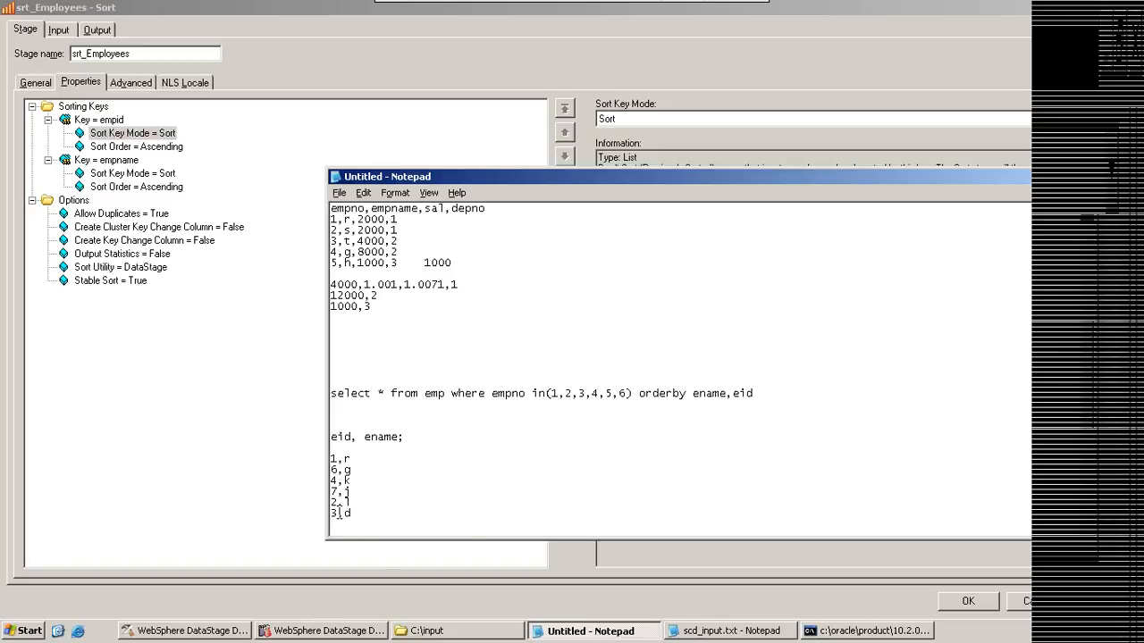
mouse_move(332, 503)
mouse_down()
mouse_move(340, 514)
mouse_move(323, 507)
mouse_up()
click(360, 506)
Step: Return to the Sort_Example job, point out lnk_employee, and reopen srt_Employees to view the empid key's Sort Key Mode options
click(186, 631)
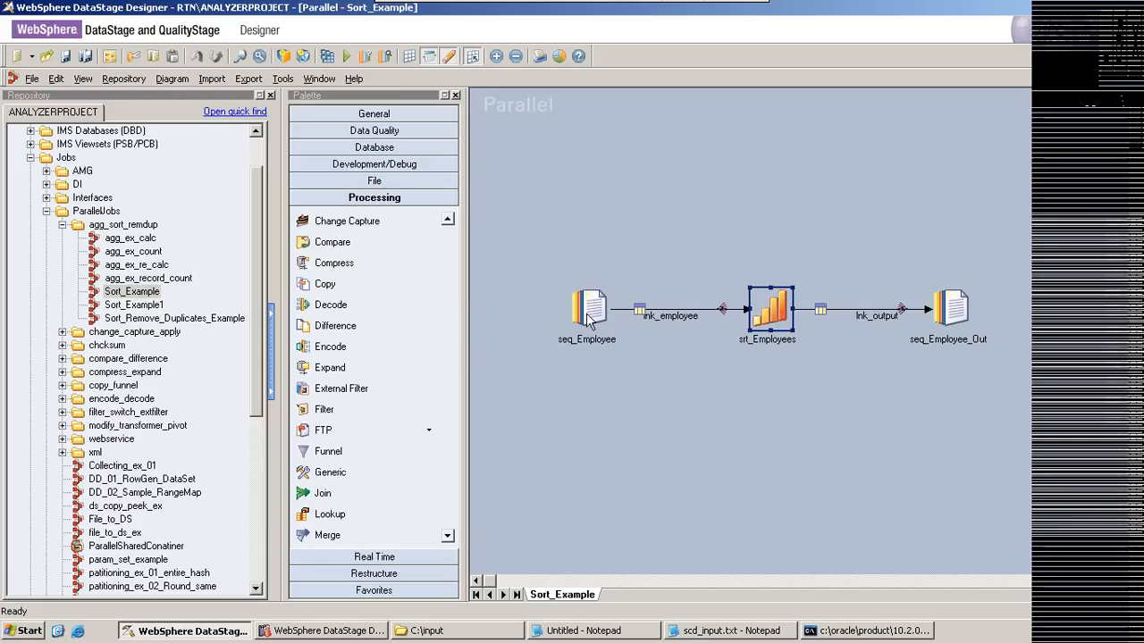
click(702, 316)
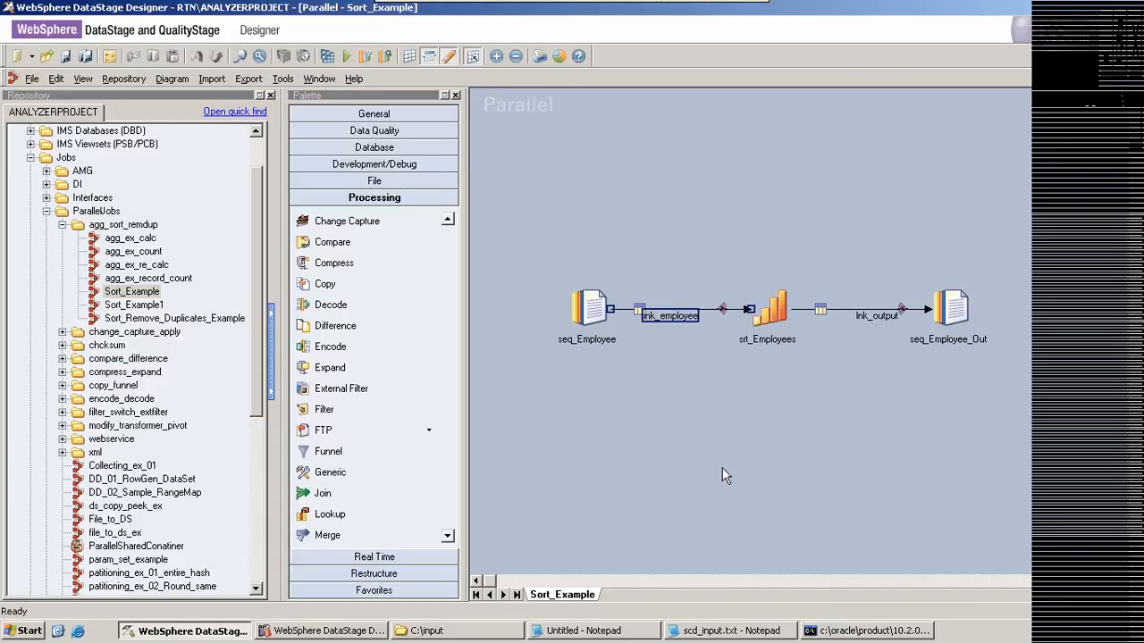
click(765, 315)
double_click(766, 314)
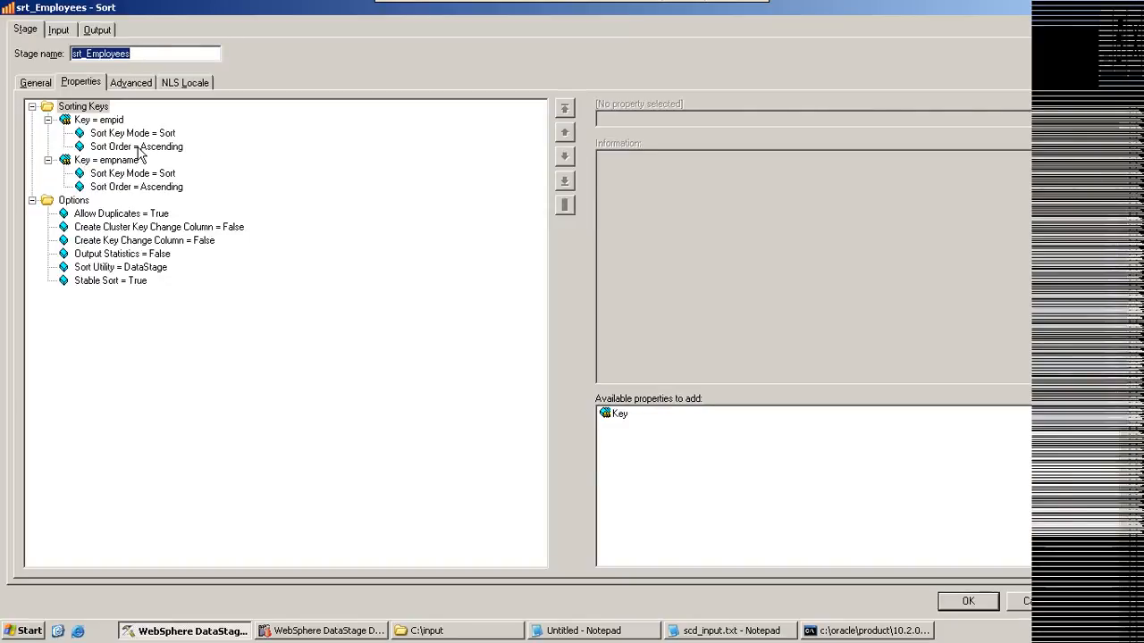
click(140, 147)
click(167, 134)
click(686, 119)
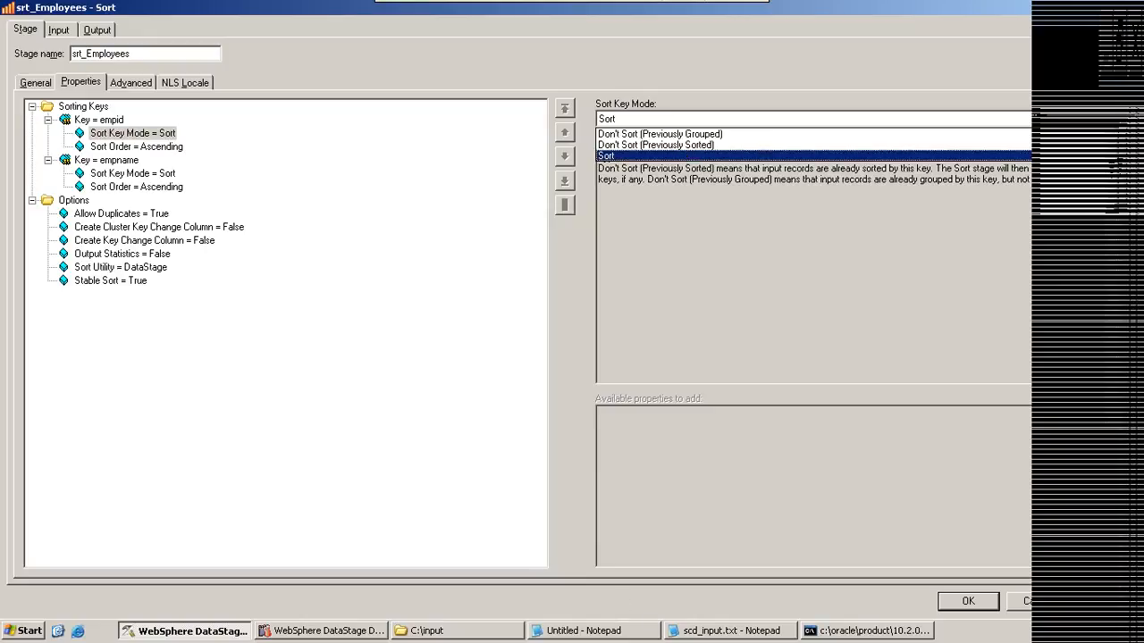
Step: Highlight groups of the eid, ename sample rows in Notepad to illustrate how input records are sorted
click(566, 634)
drag(352, 516, 326, 462)
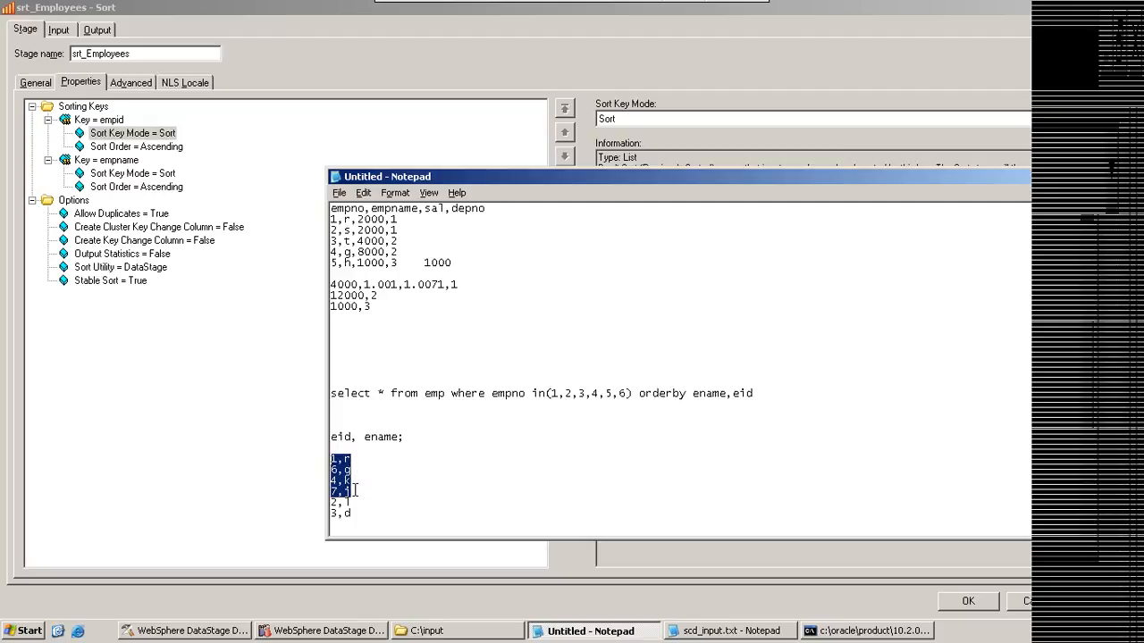
drag(352, 470, 329, 503)
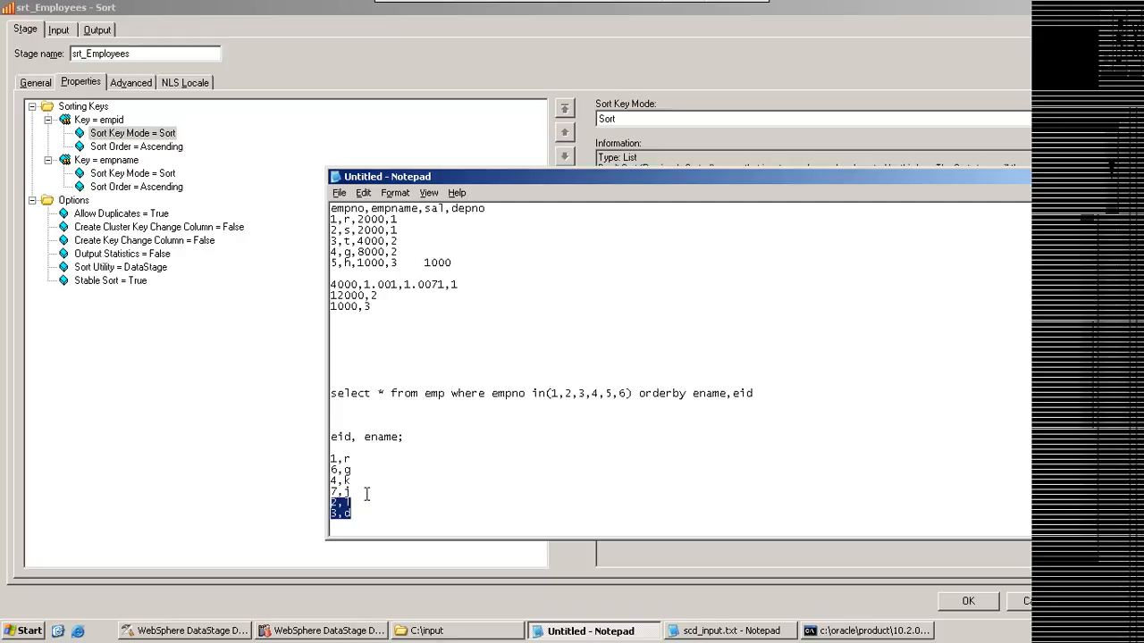
drag(356, 514, 330, 457)
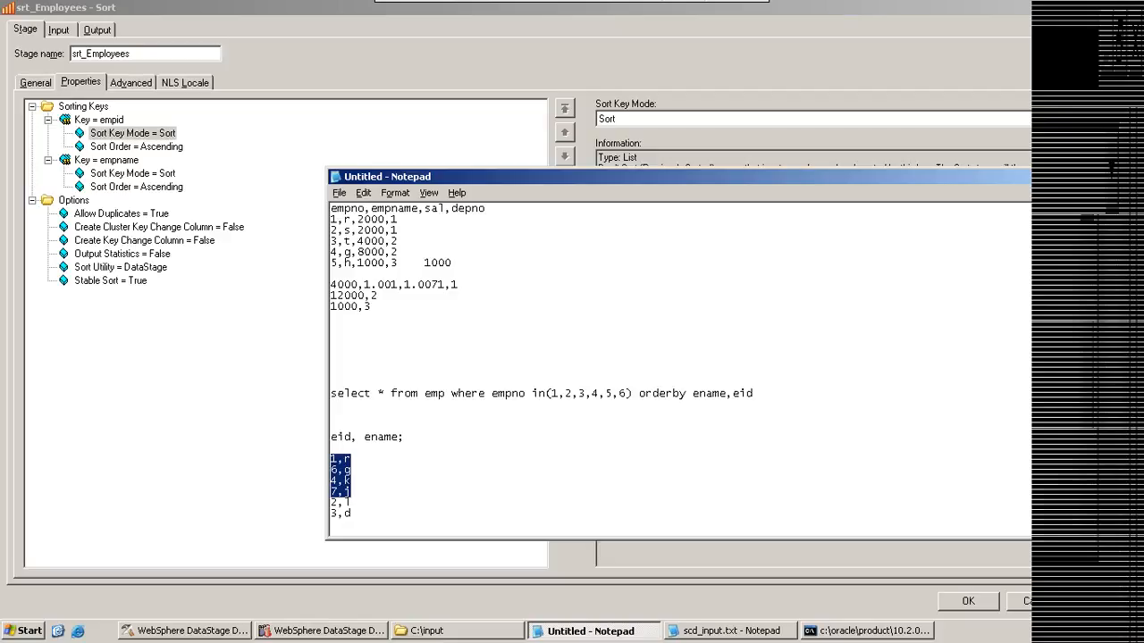
Step: Set the empid key's Sort Key Mode to Don't Sort (Previously Grouped) in the srt_Employees stage
key(alt+Tab)
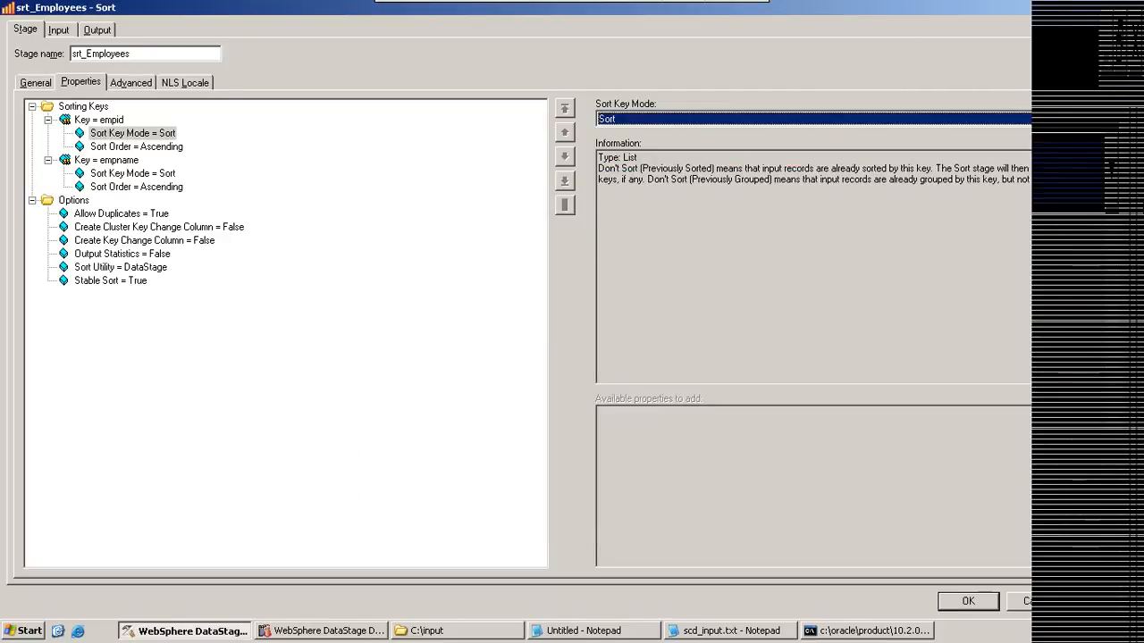
click(1097, 119)
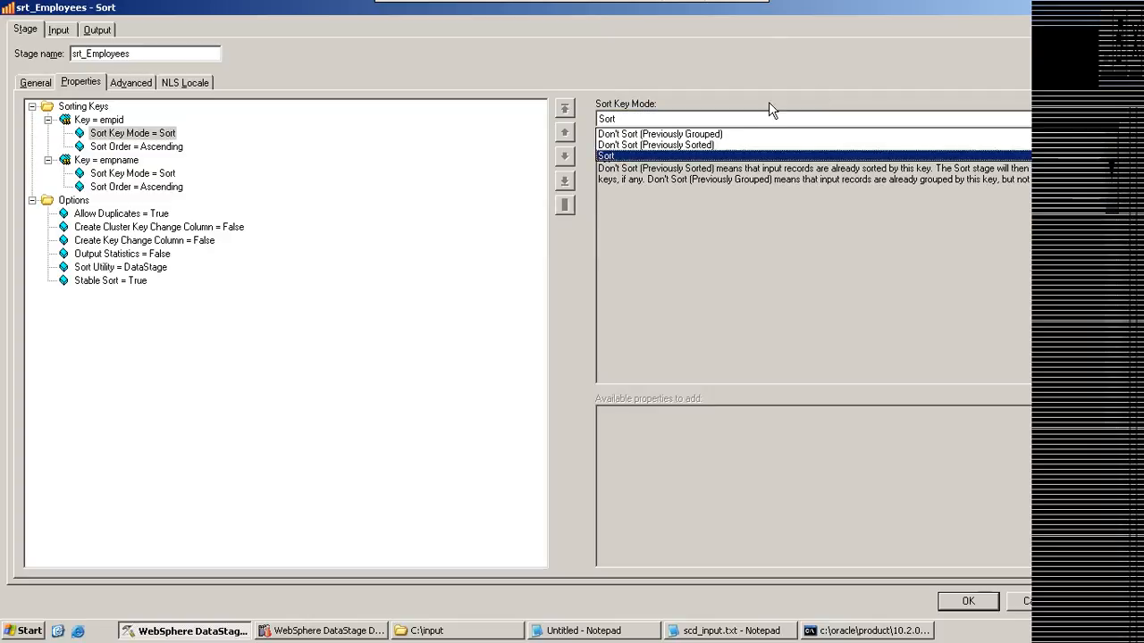
click(675, 134)
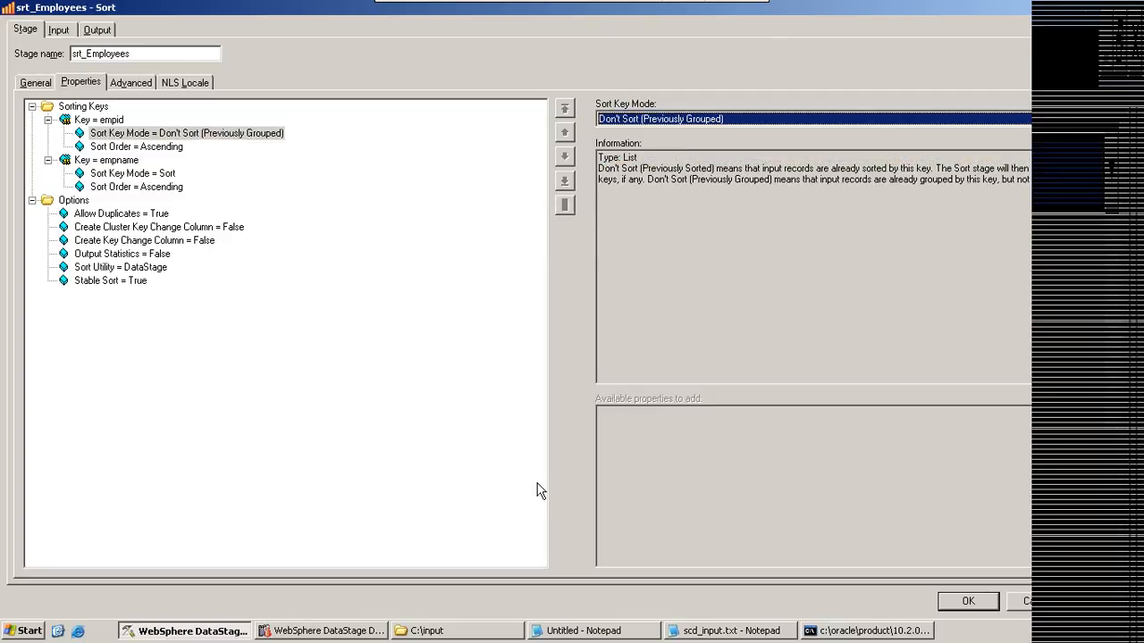
Step: Highlight the depno column in the Notepad sample, and replace the query's "ename,eid" sort columns with "d"
click(596, 630)
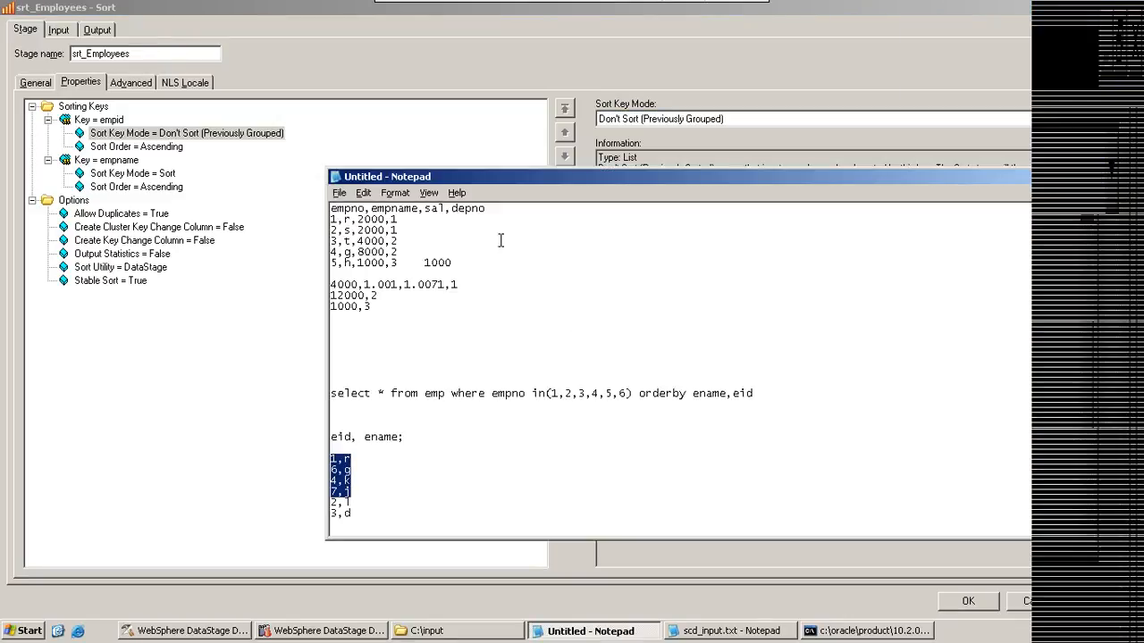
click(456, 209)
drag(456, 209, 487, 209)
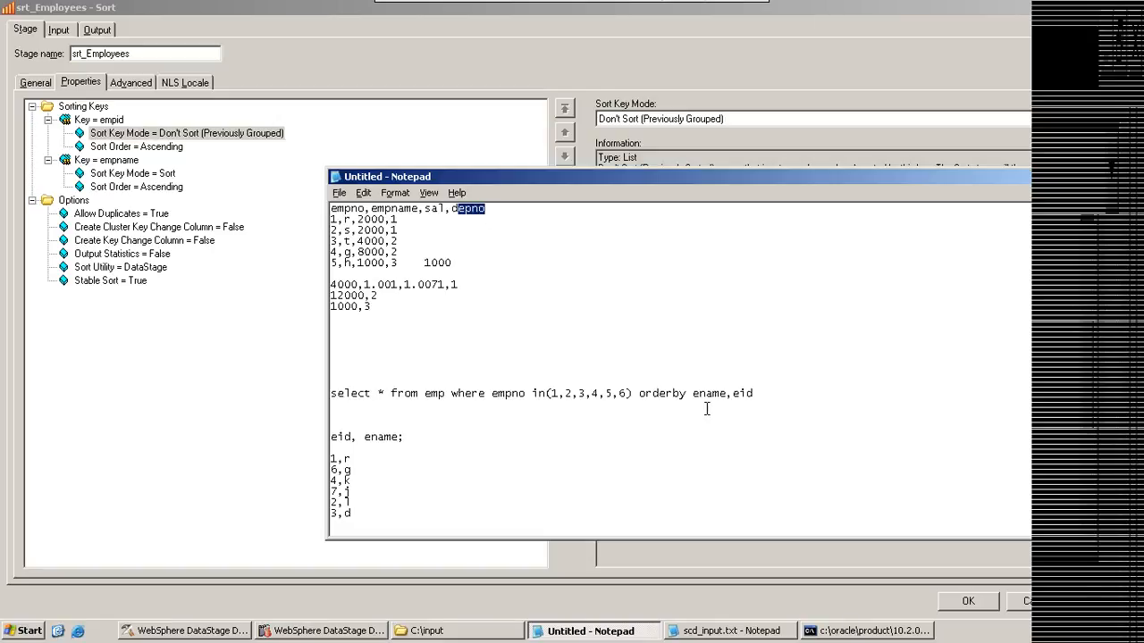
drag(692, 394, 761, 390)
text(d)
drag(452, 208, 485, 209)
Step: Check the srt_Employees sort settings, and highlight the emp sample rows in Notepad one department group at a time
click(586, 80)
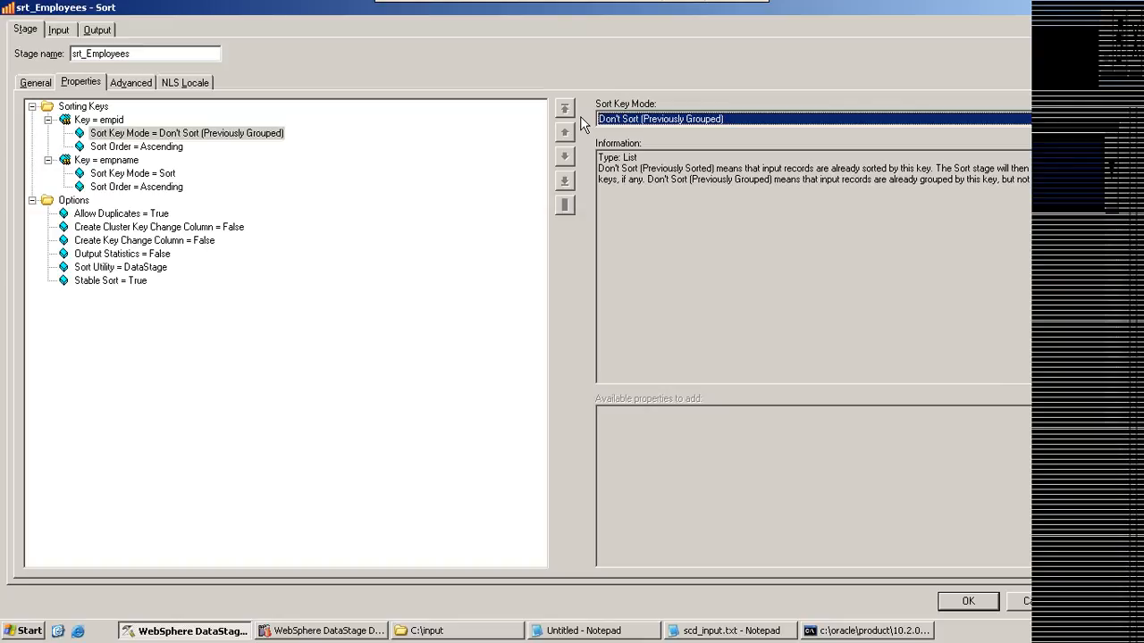
click(568, 633)
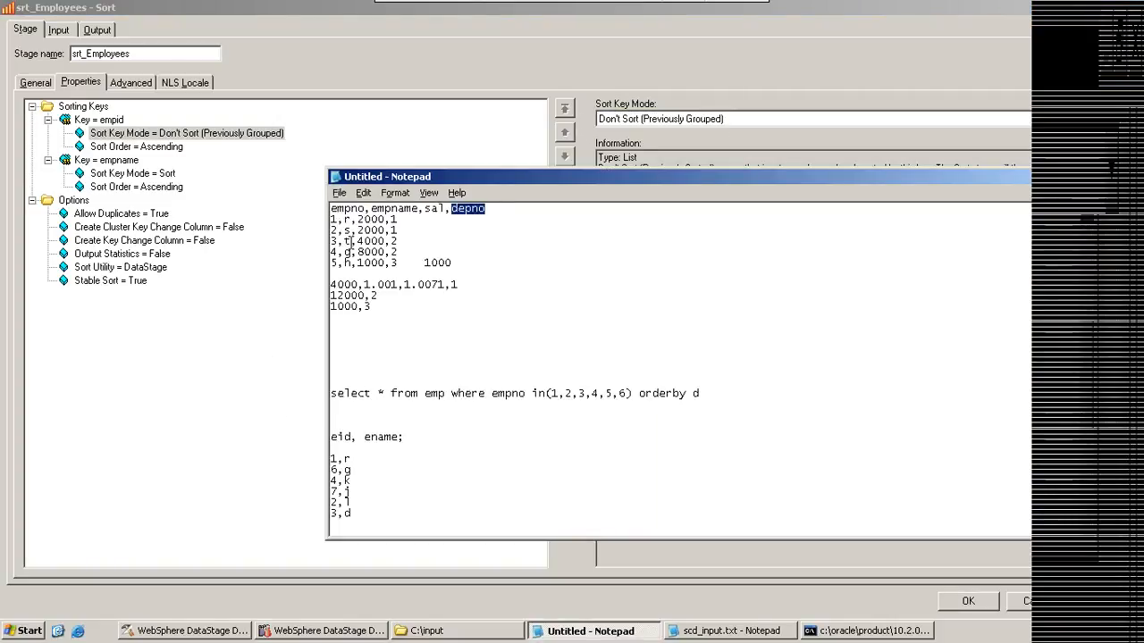
drag(397, 230, 329, 223)
drag(397, 252, 340, 242)
drag(398, 262, 324, 263)
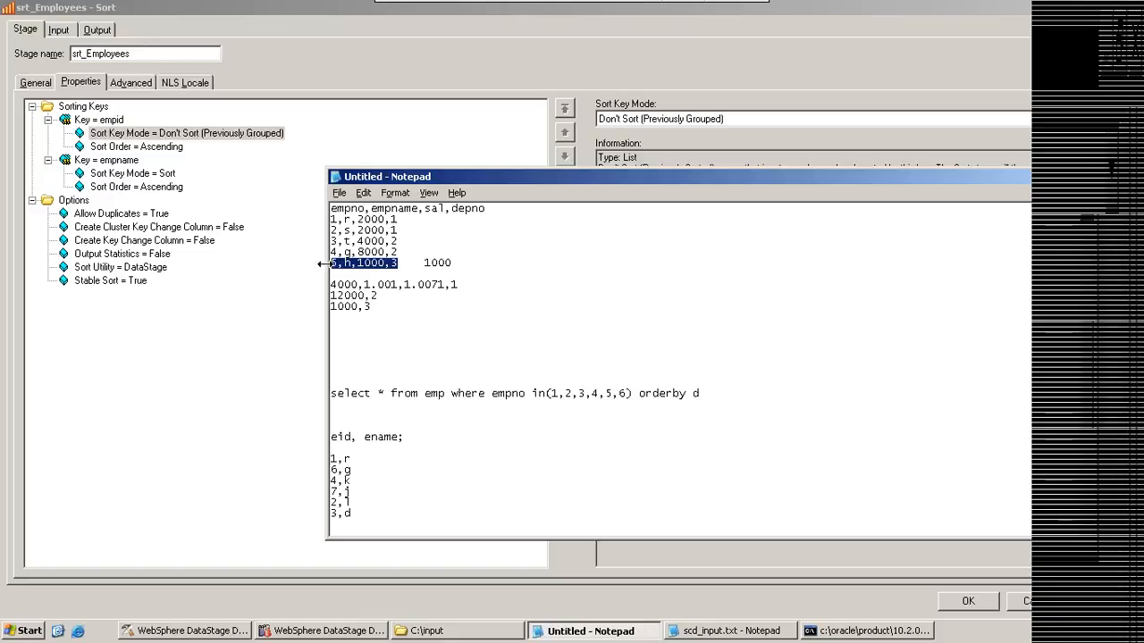
click(399, 228)
drag(399, 229, 328, 219)
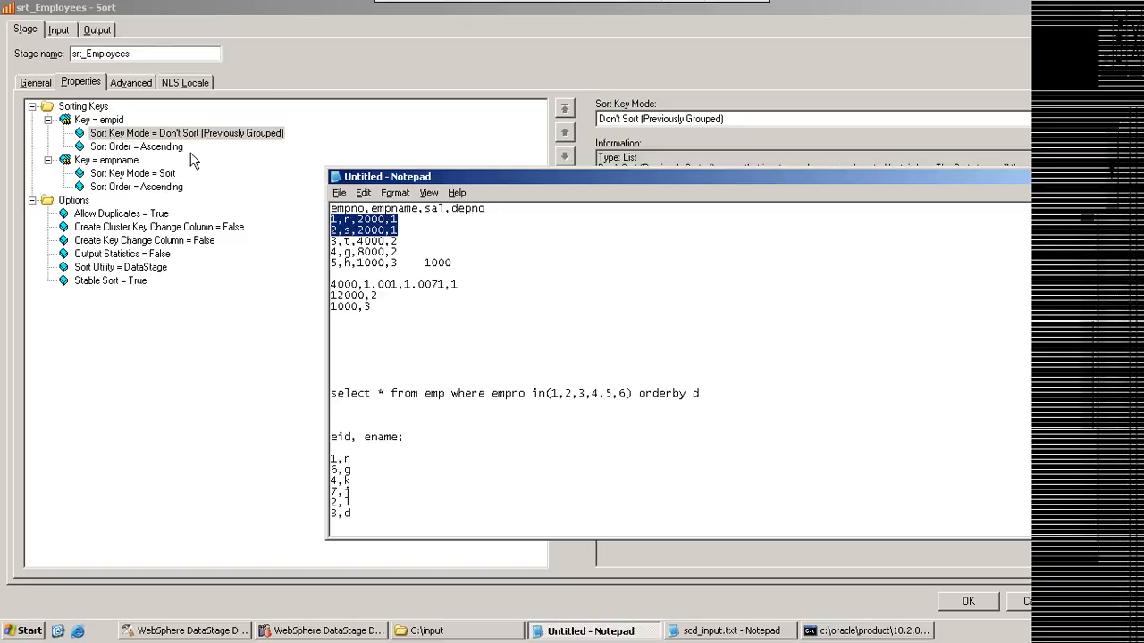
Step: Inspect the empname key and its Sort Key Mode in srt_Employees, and compare it with the empid key
click(123, 165)
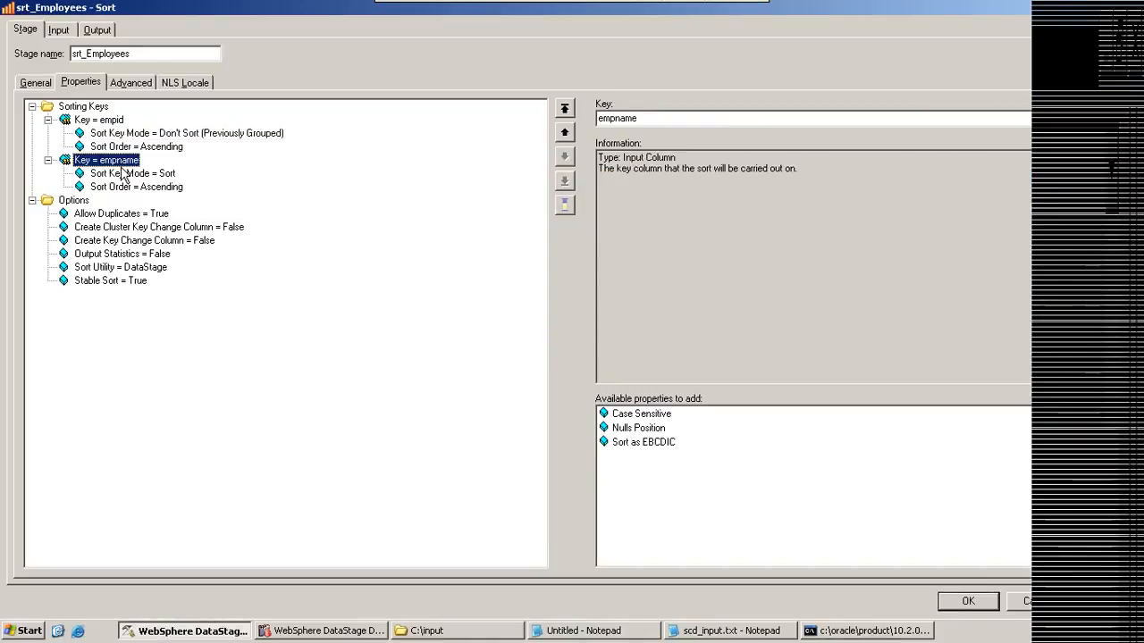
click(167, 177)
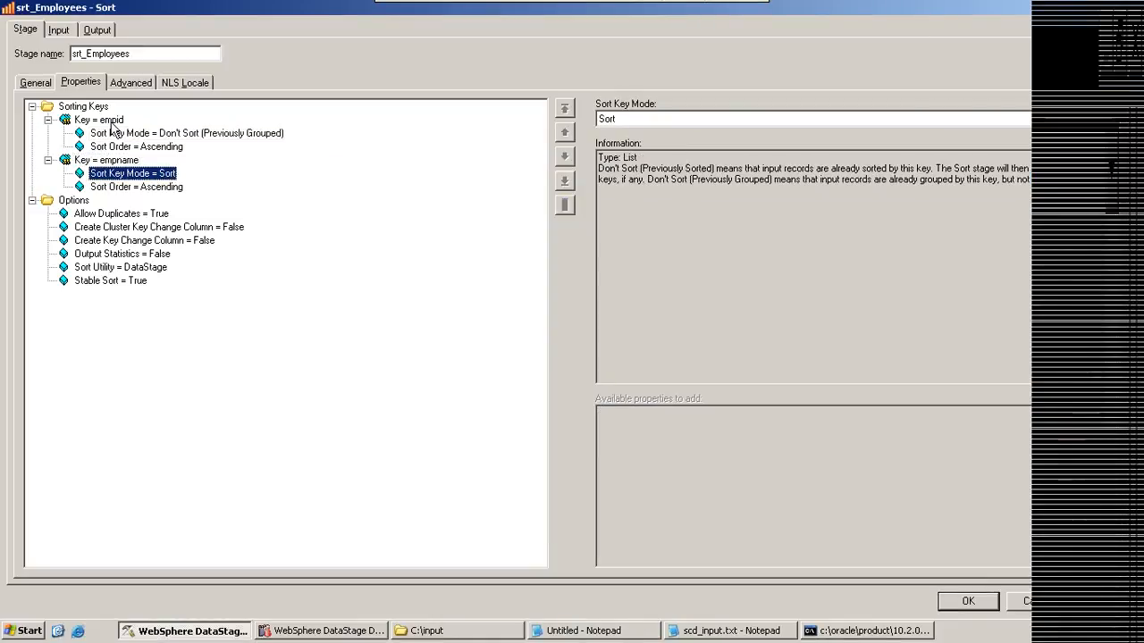
click(111, 122)
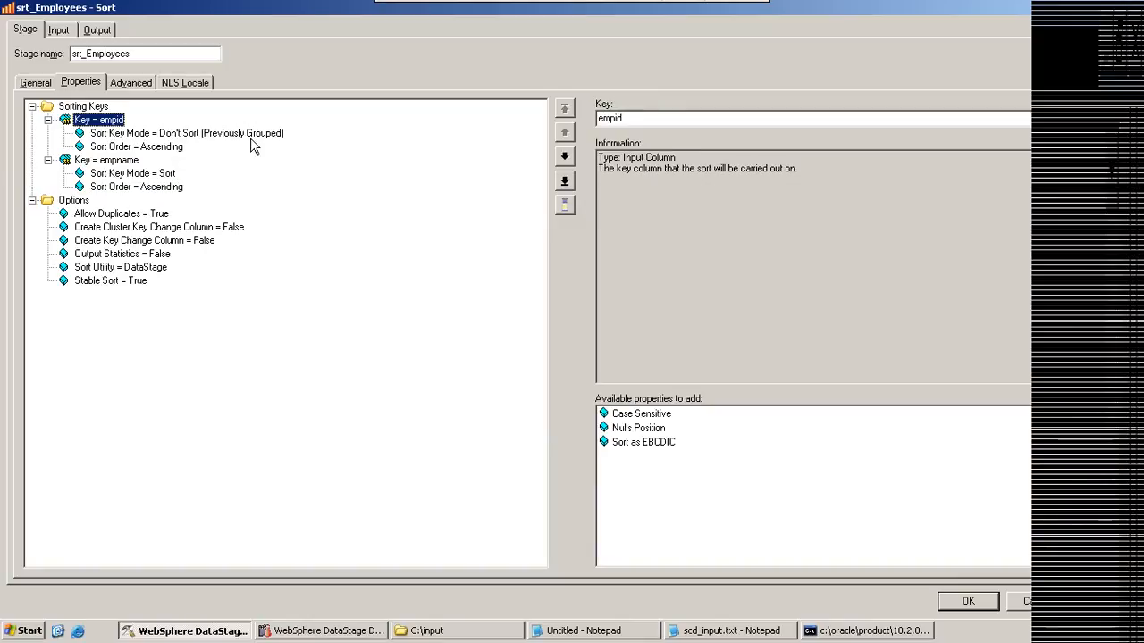
Step: Highlight the department 1 rows in the Notepad emp sample, and mark the empname value "r" in the first row
click(556, 630)
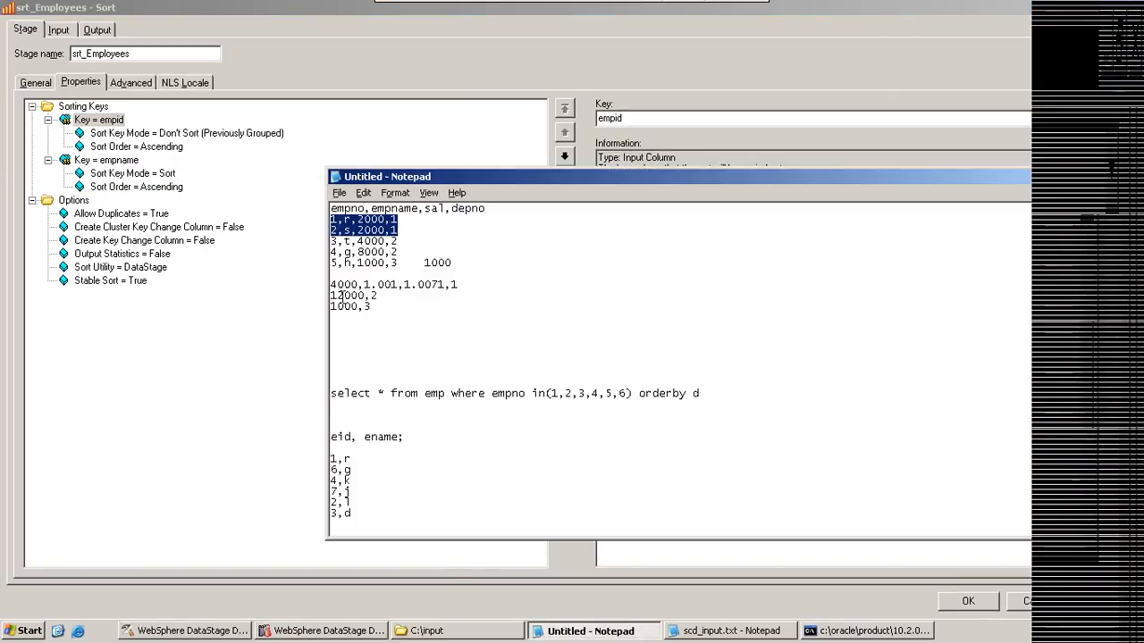
drag(403, 227, 330, 220)
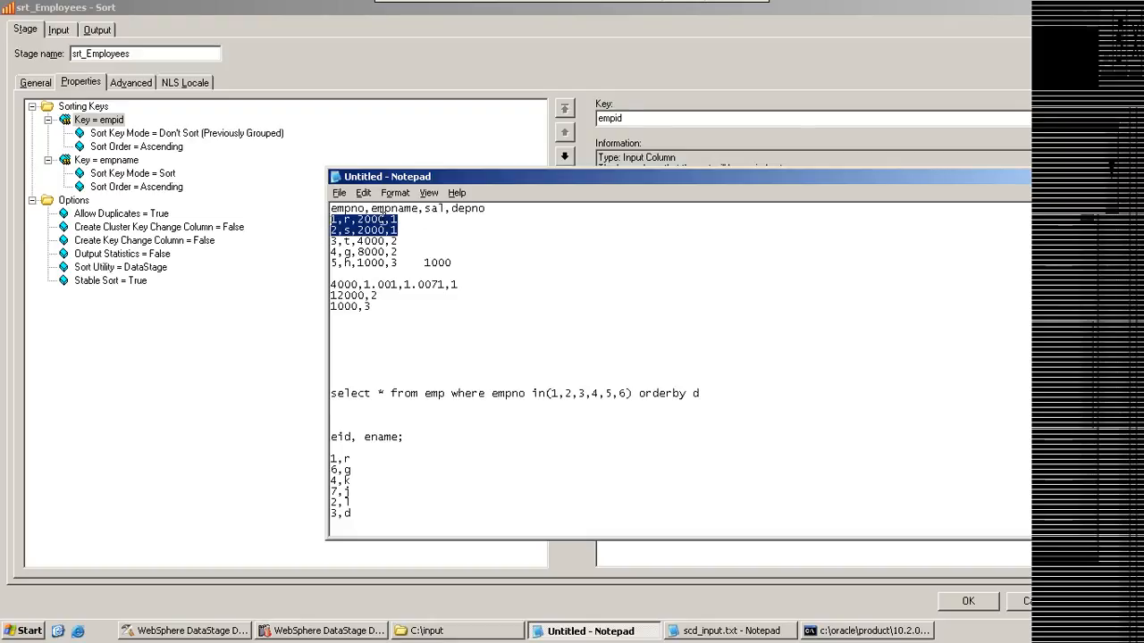
double_click(348, 220)
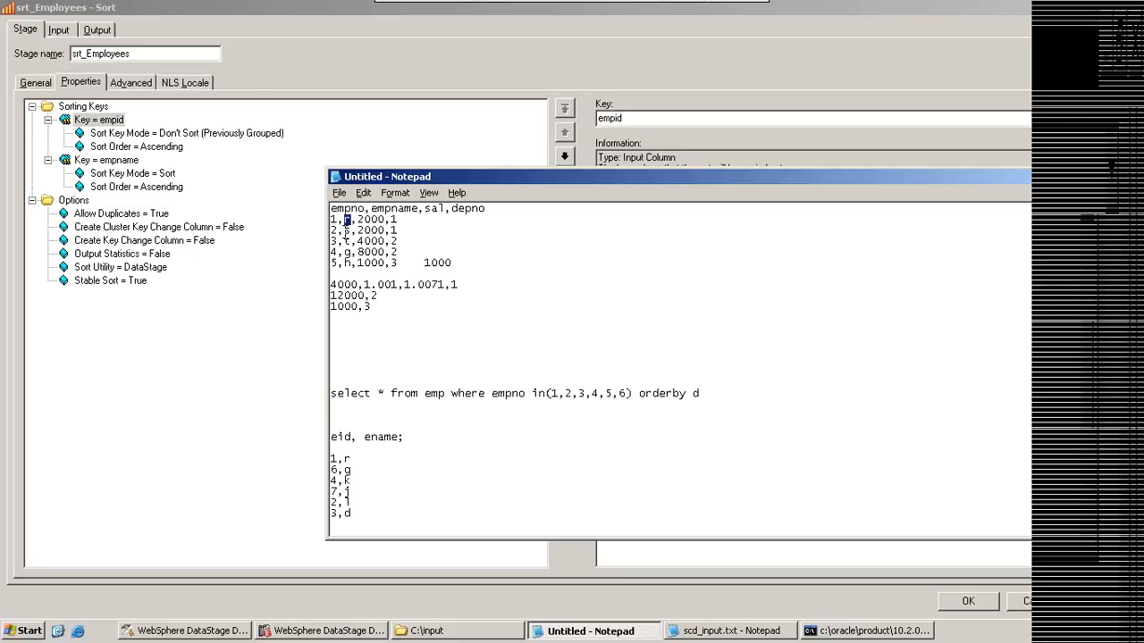
Step: Highlight the two department 1 rows in the Notepad emp sample, and return to the srt_Employees sort keys
click(349, 225)
drag(399, 228, 327, 220)
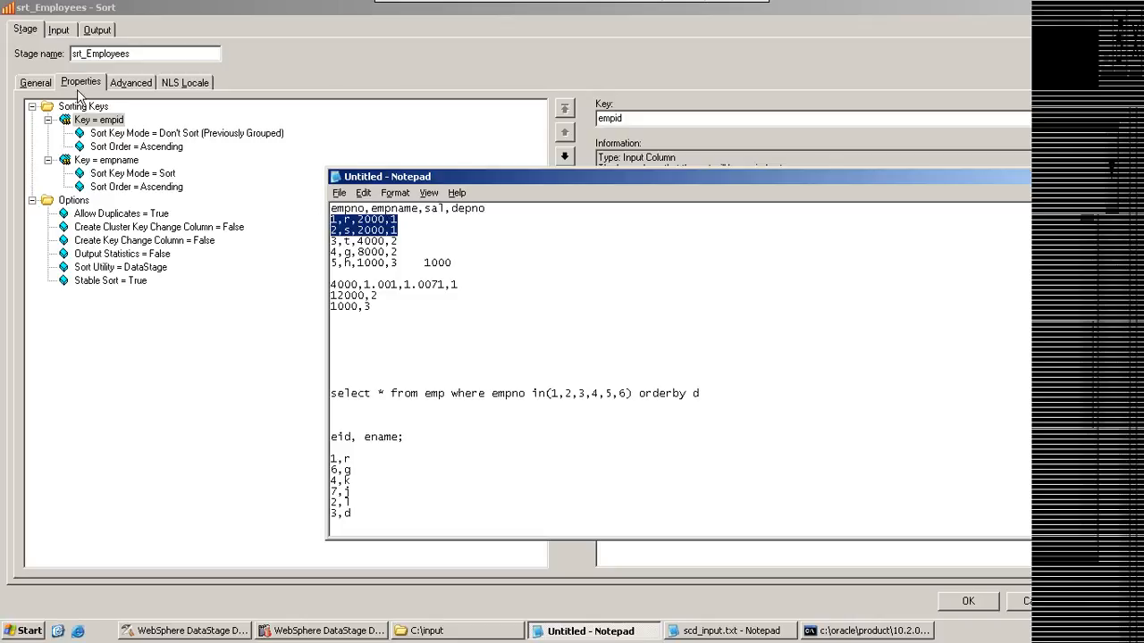
click(462, 74)
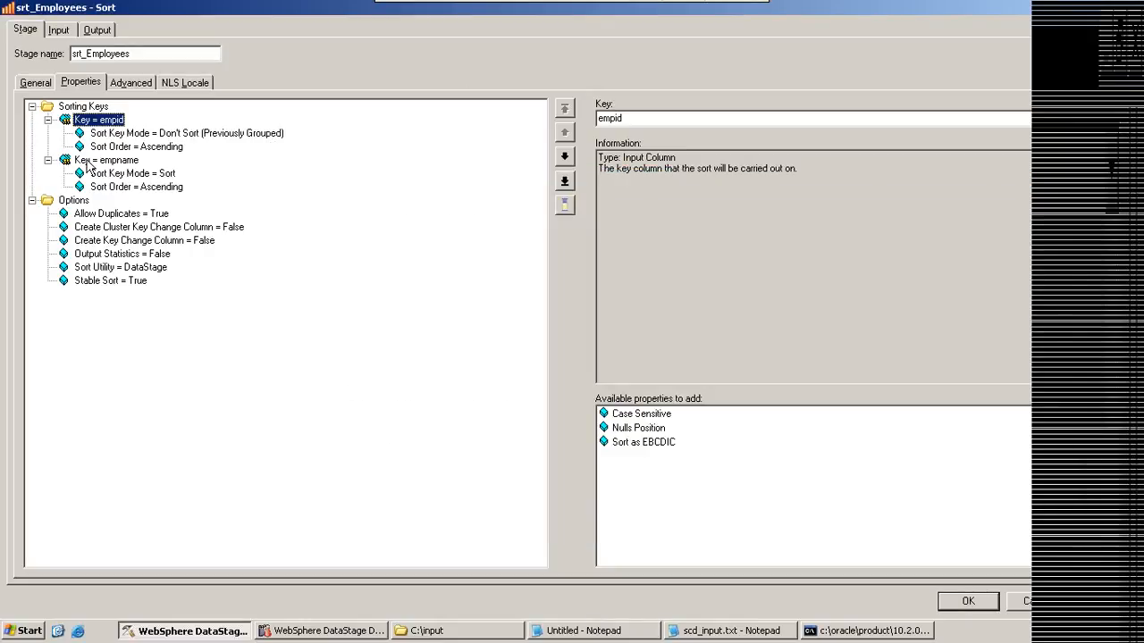
Step: Check the empid key's Sort Order, and complete the sort clause of the Notepad query as "dno asc"
click(584, 631)
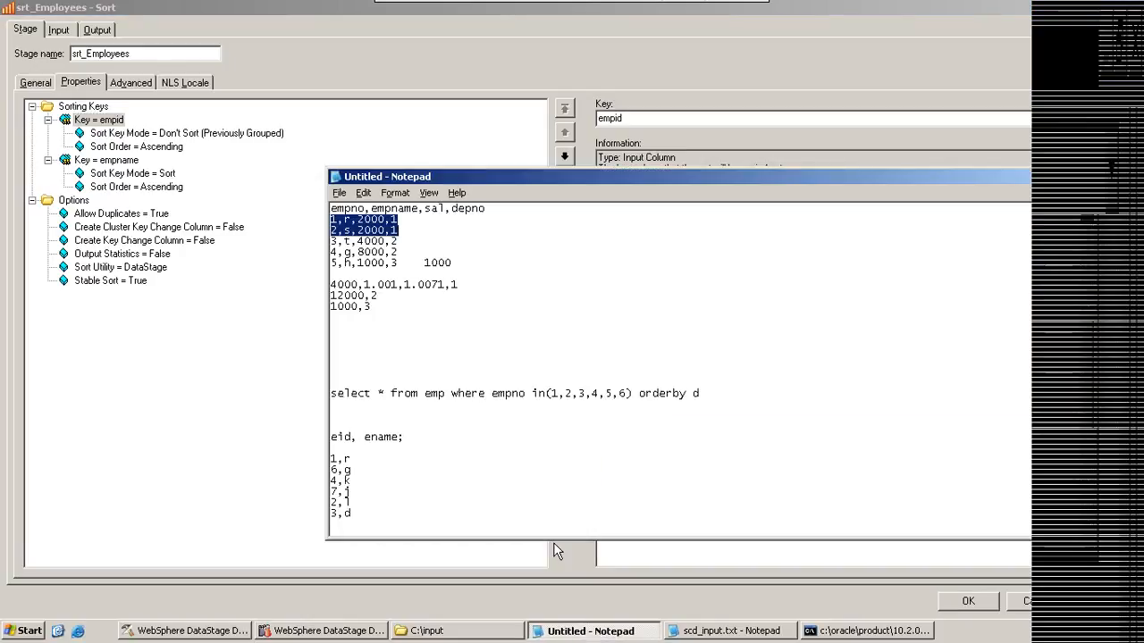
click(691, 393)
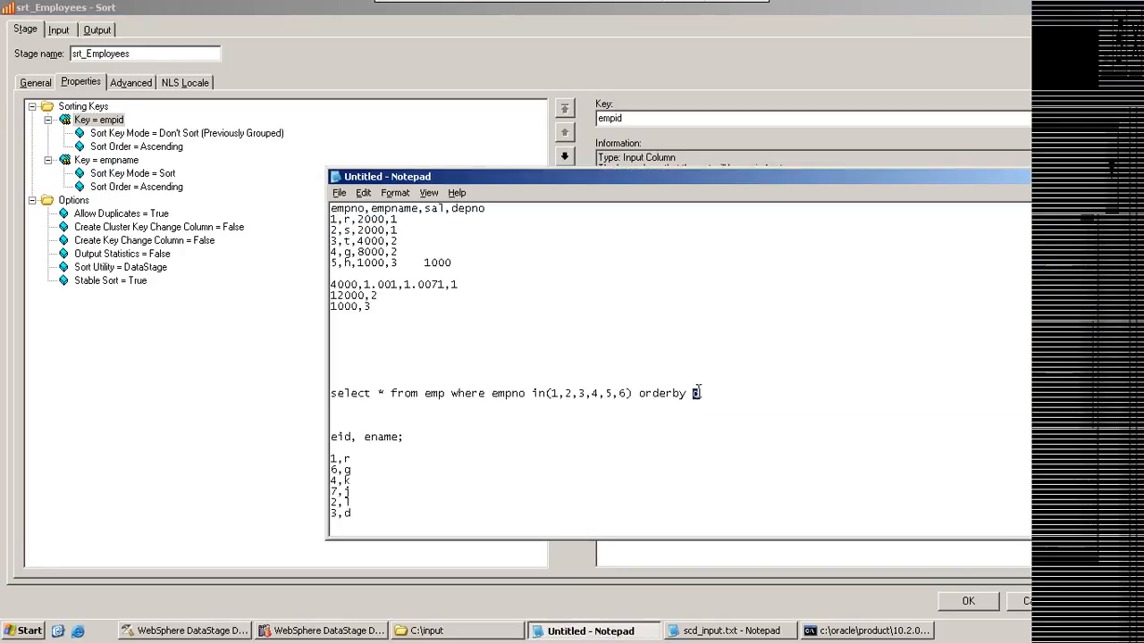
key(shift+Home)
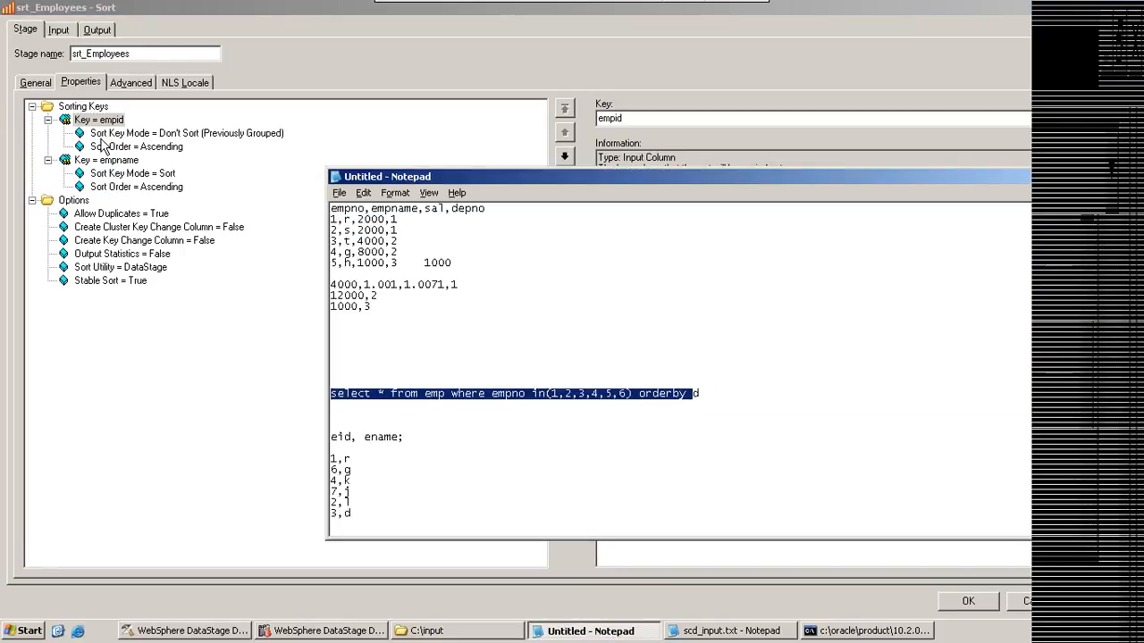
click(101, 149)
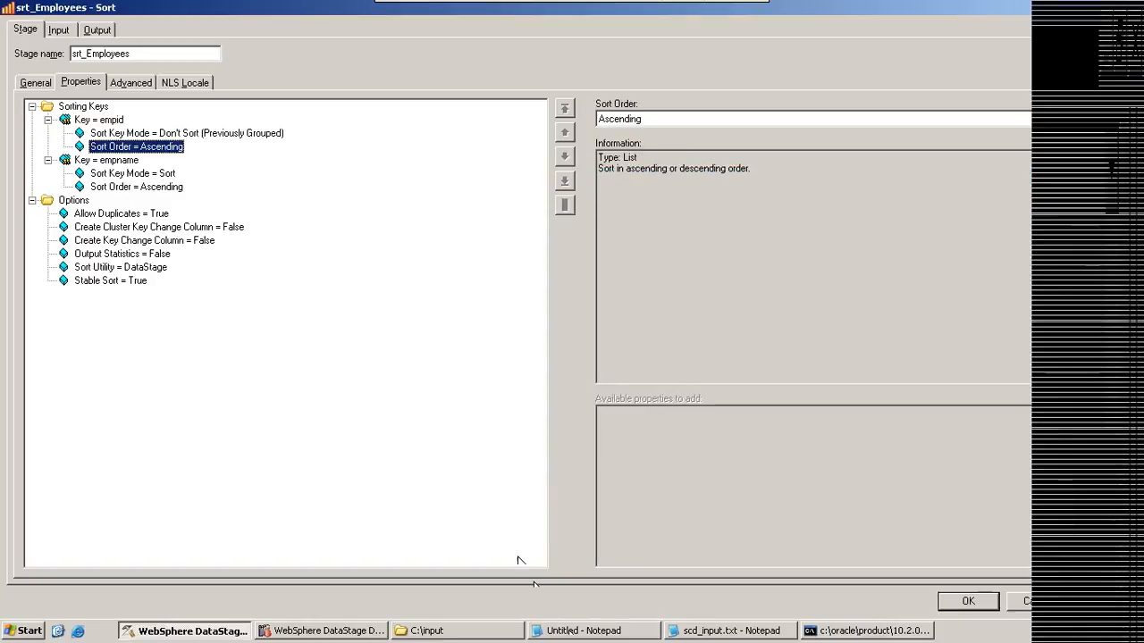
click(585, 633)
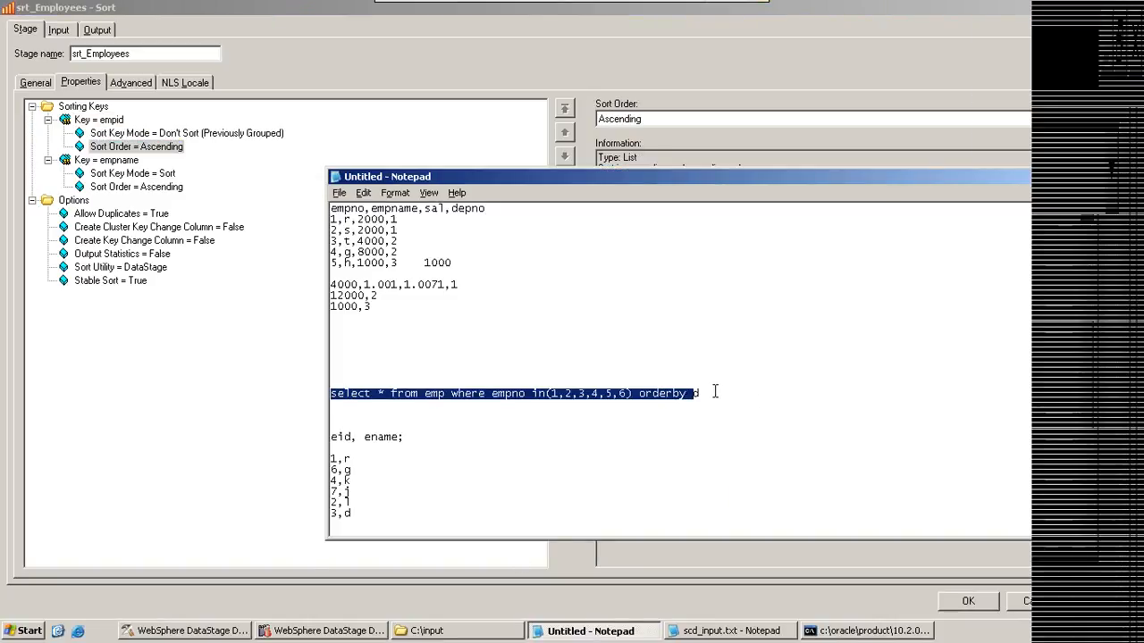
click(715, 392)
text(no asc)
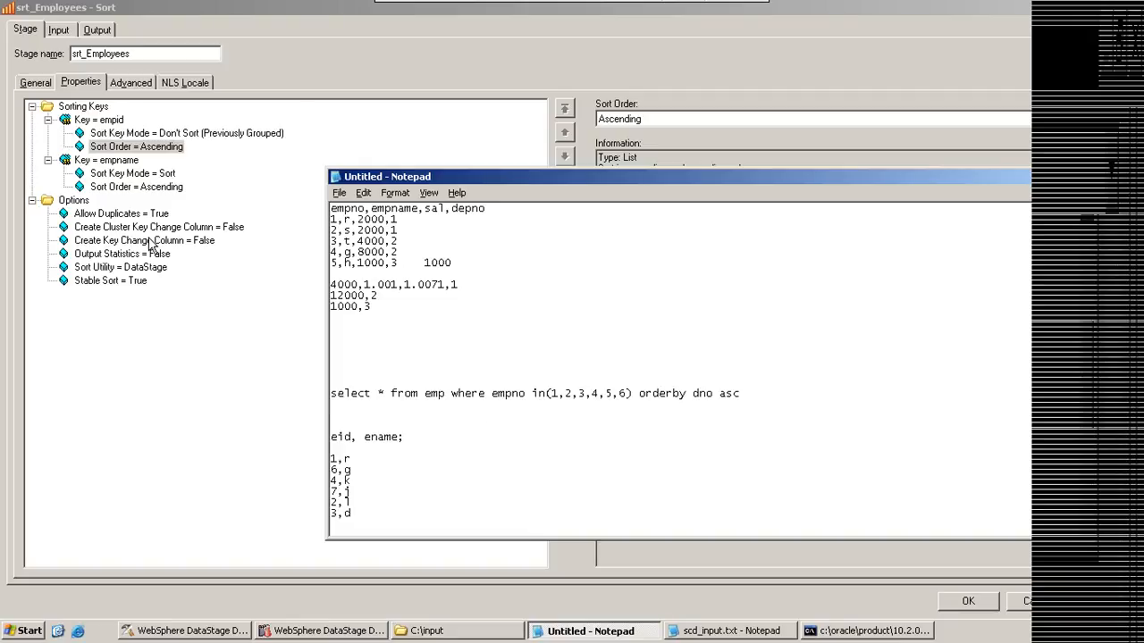
Step: Inspect the empid key's Sort Order, the Options group and the Allow Duplicates description in srt_Employees
click(129, 147)
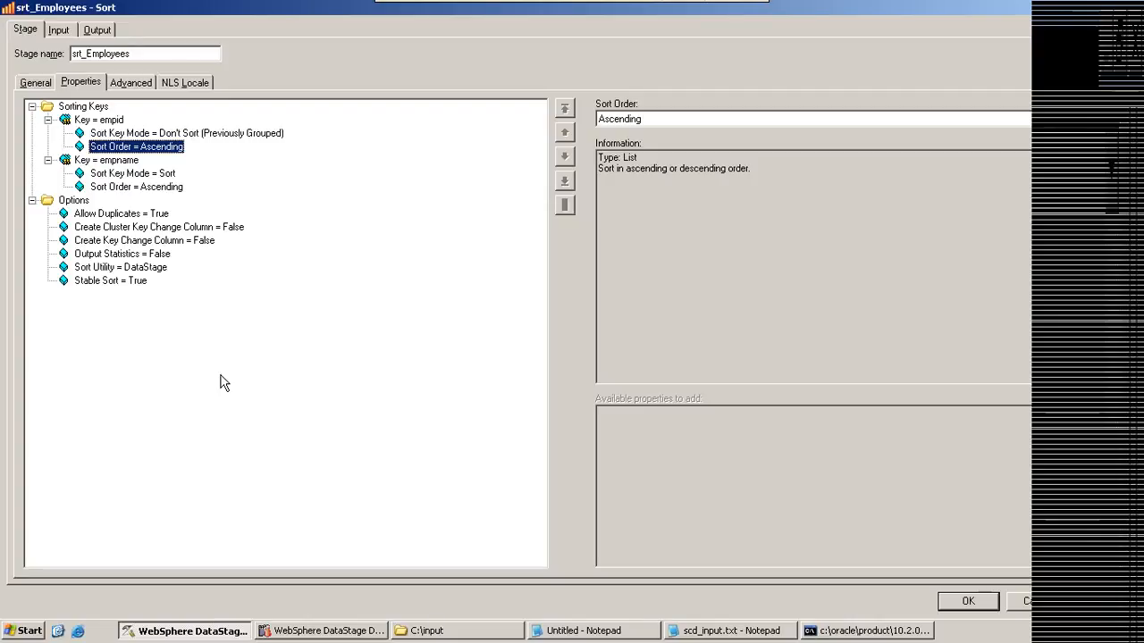
click(76, 204)
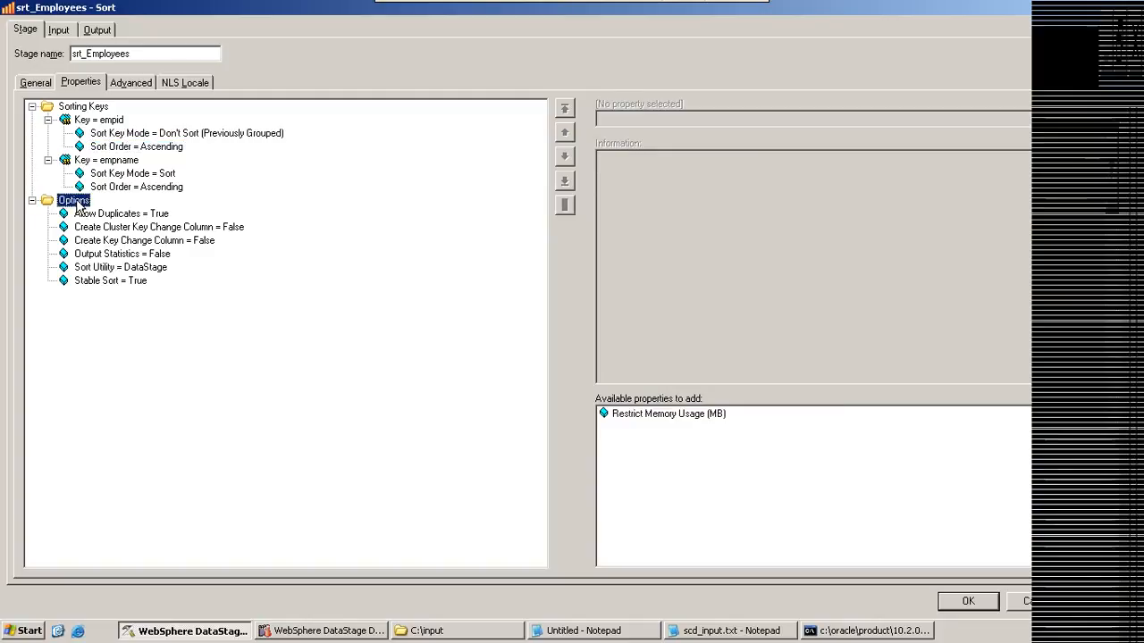
click(113, 215)
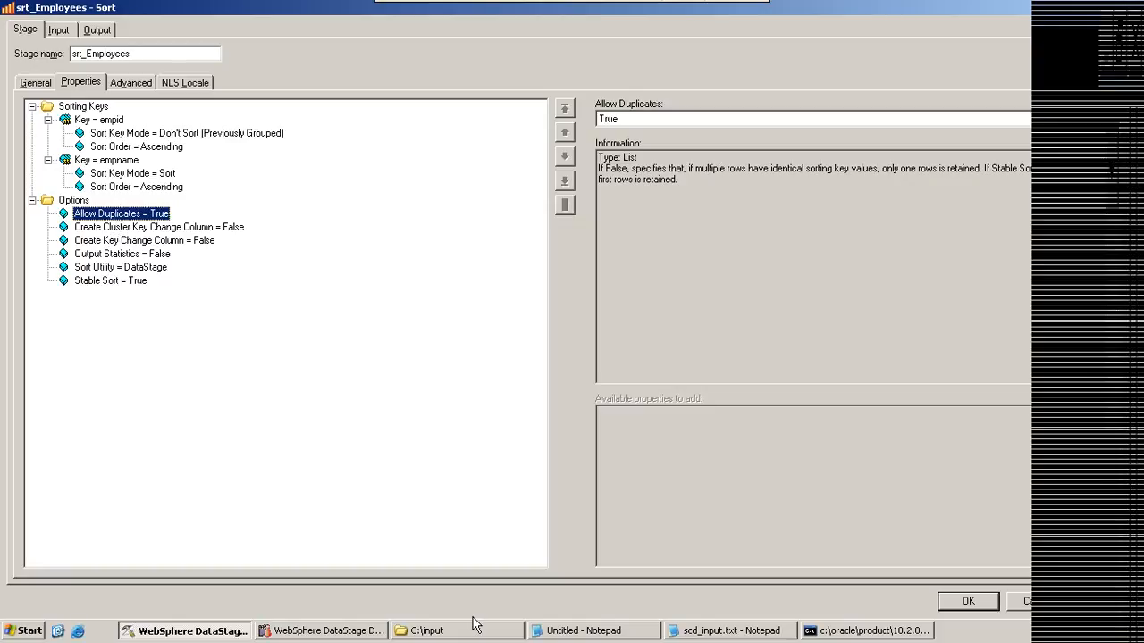
Step: Insert a copy of the row "2,s,2000,1" directly below it in the Notepad emp sample
click(614, 634)
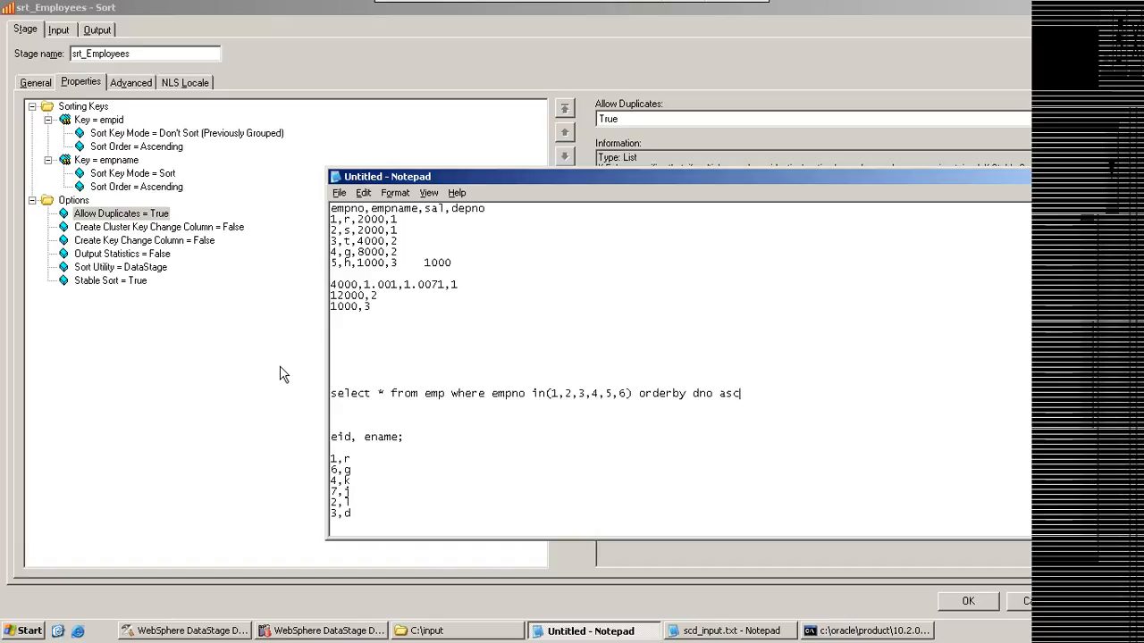
drag(395, 229, 333, 235)
key(ctrl+c)
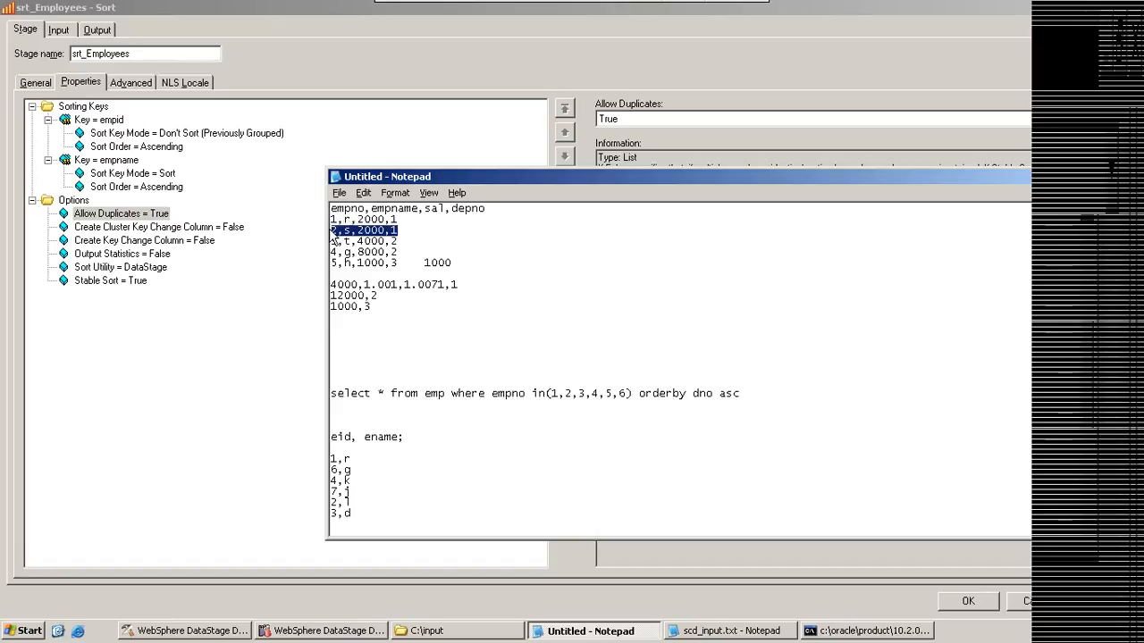
click(455, 233)
key(Return)
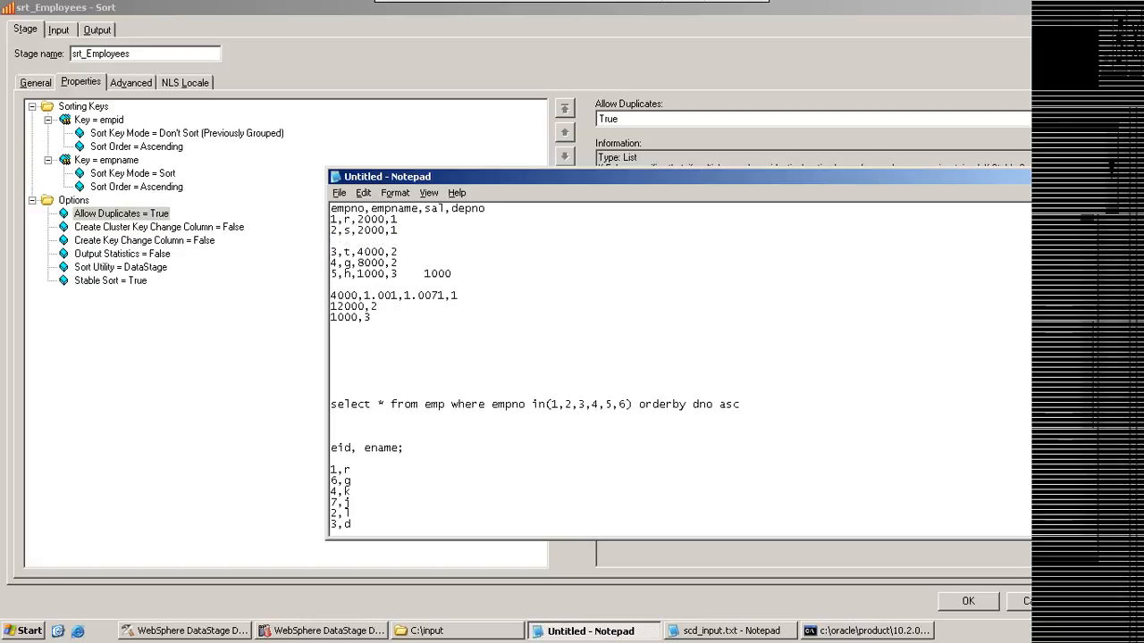
key(ctrl+v)
Step: Highlight the two identical "2,s,2000,1" rows in Notepad, together and one at a time
drag(338, 242, 326, 232)
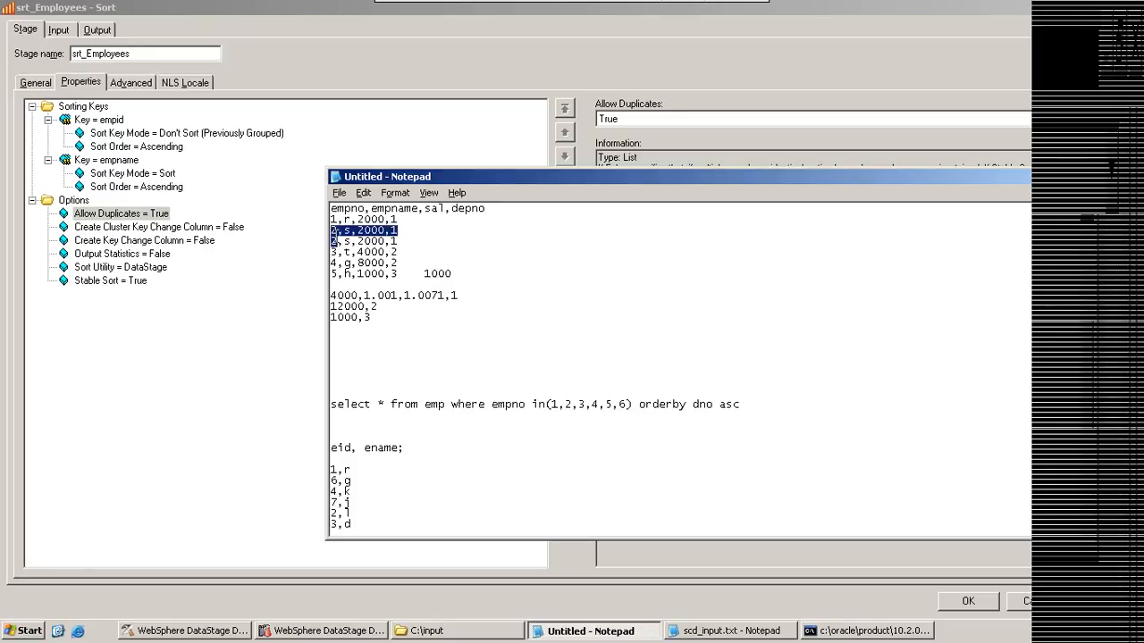
click(332, 237)
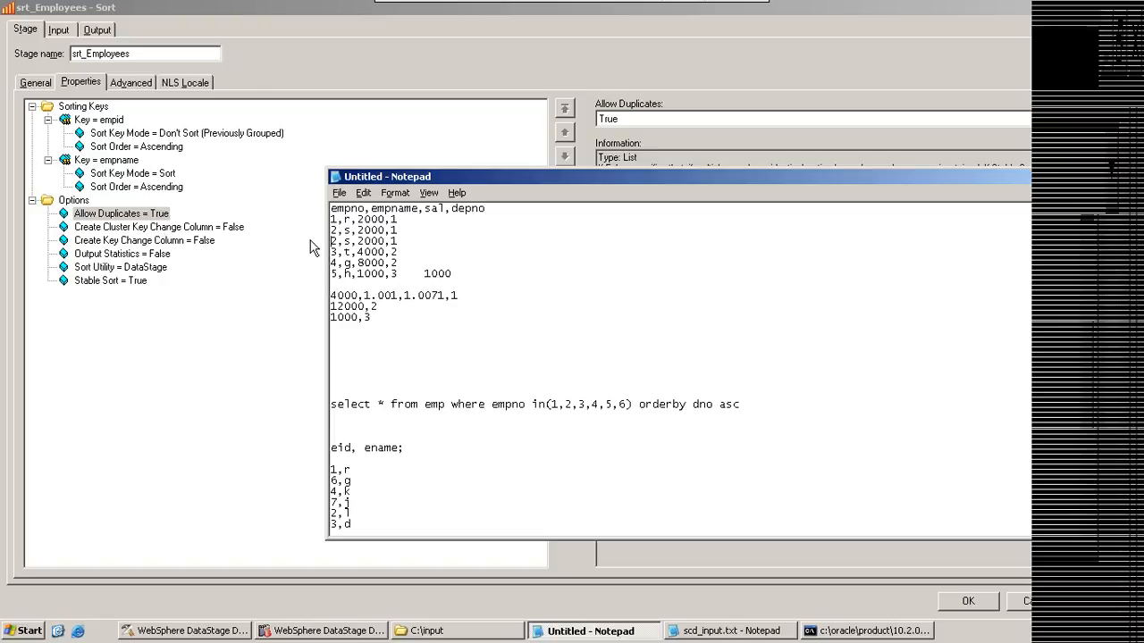
drag(398, 231, 329, 231)
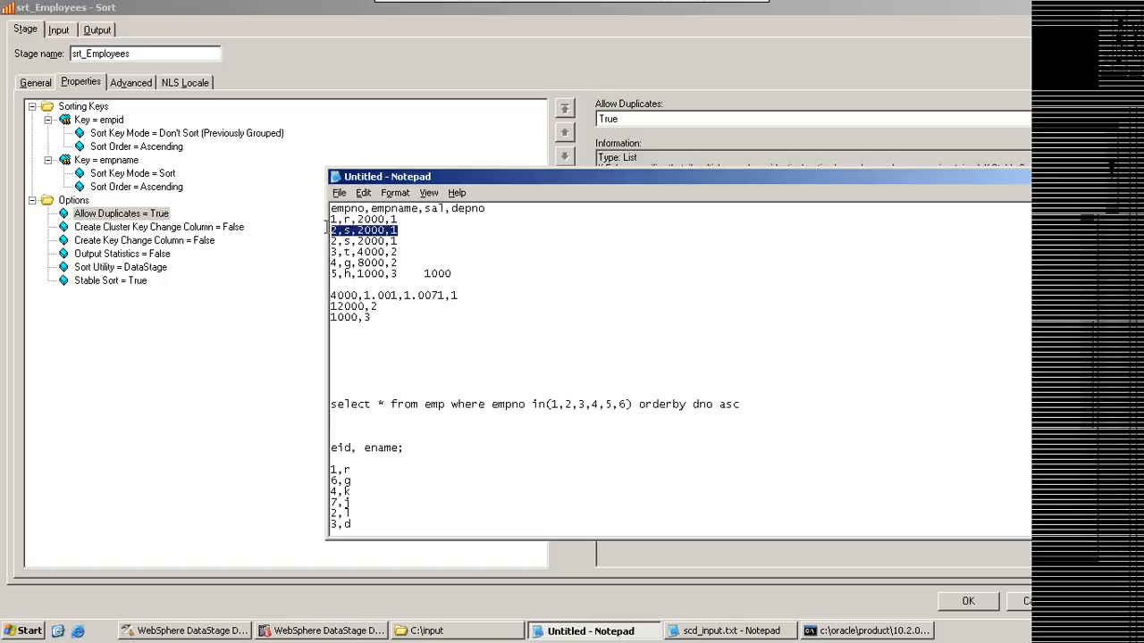
drag(398, 241, 326, 240)
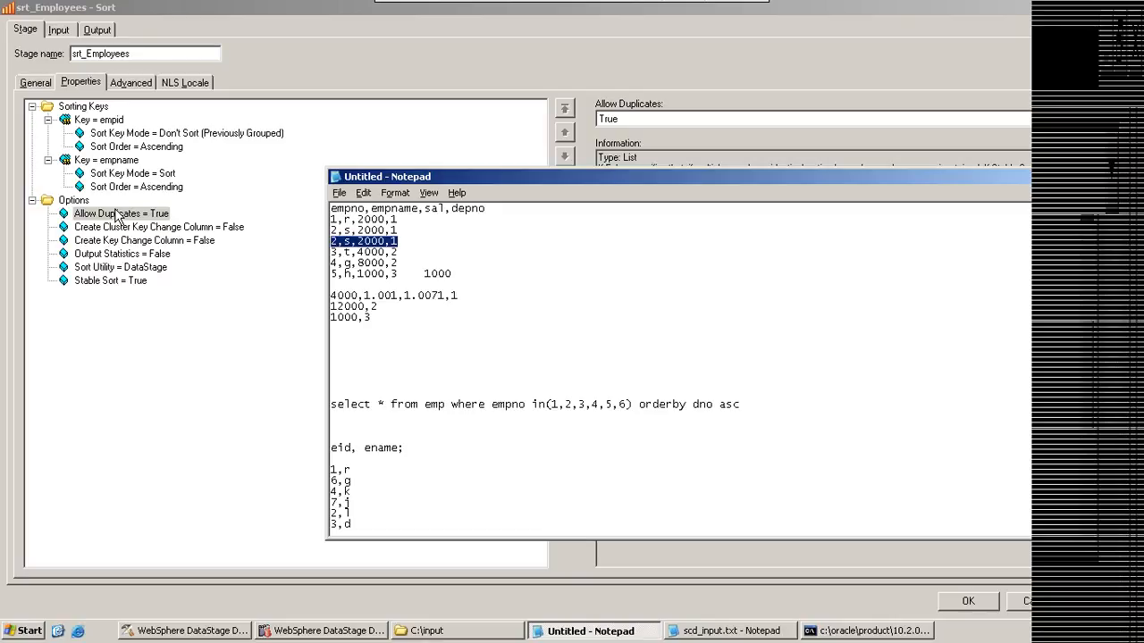
Step: Enable Perform sort in the lnk_employee input partitioning to examine the Stable and Unique options, and switch it off again
click(59, 30)
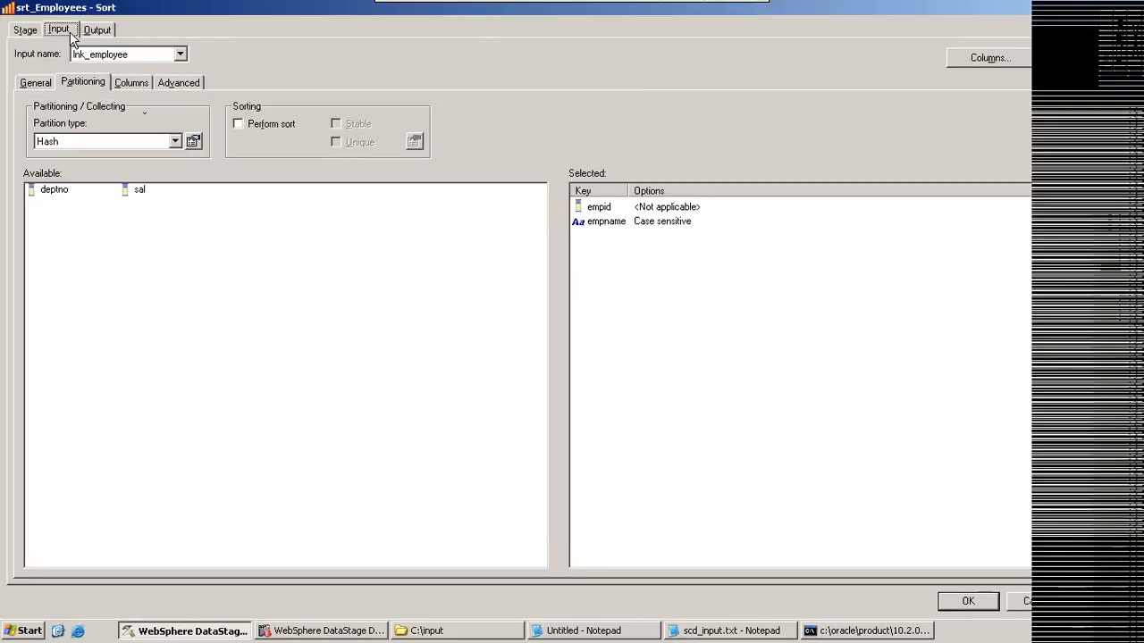
click(243, 124)
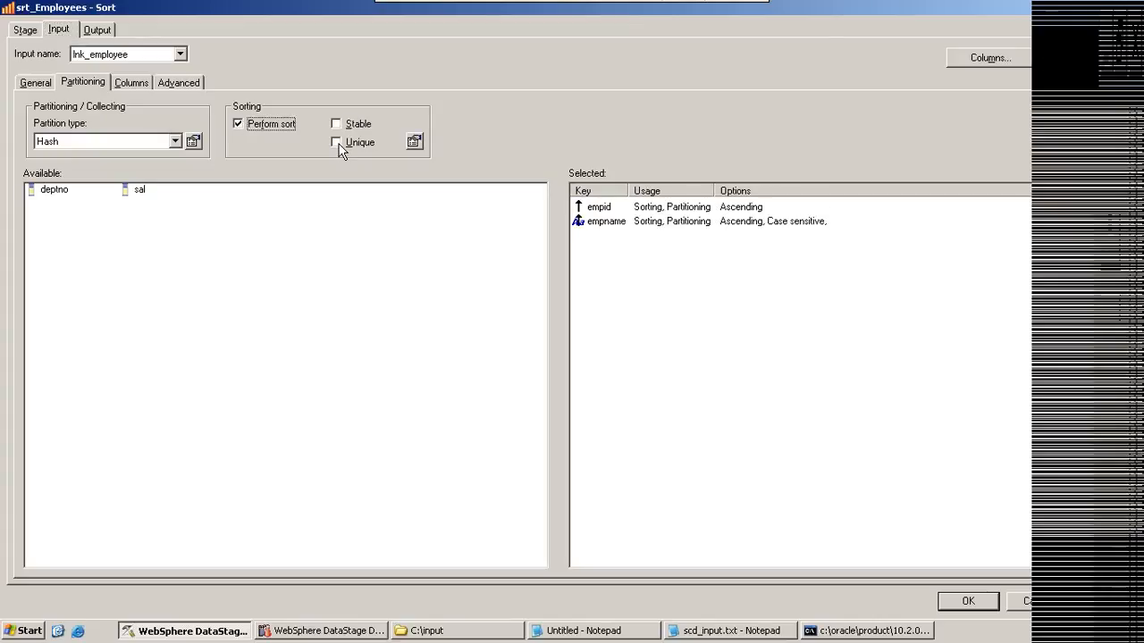
click(237, 124)
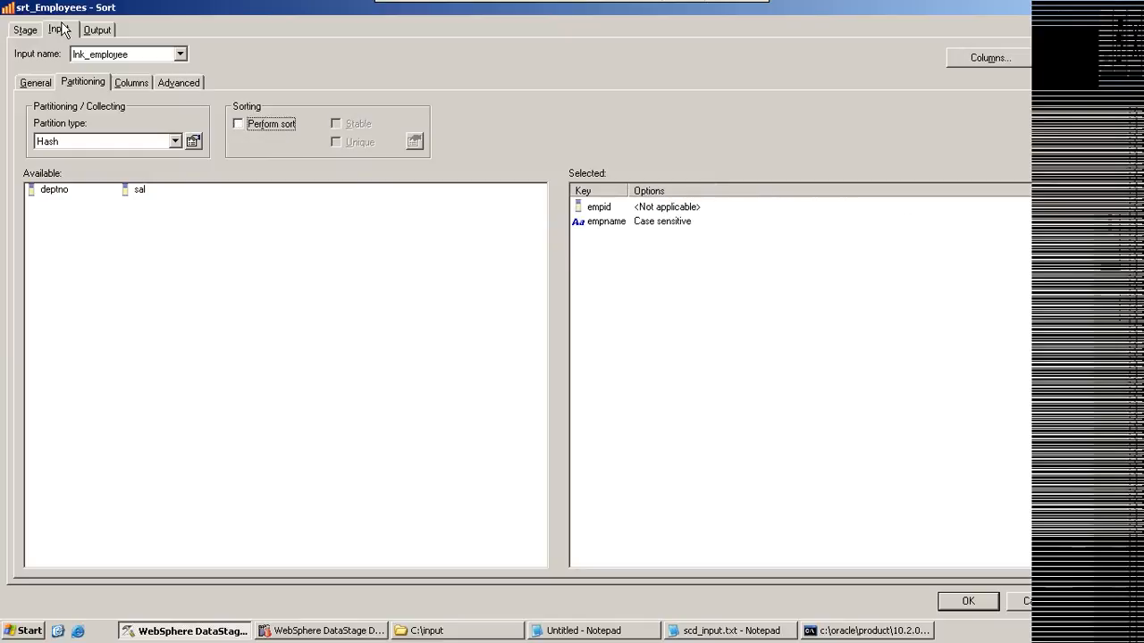
Step: Compare the descriptions of the Create Cluster Key Change Column and Create Key Change Column options in the stage properties
click(26, 31)
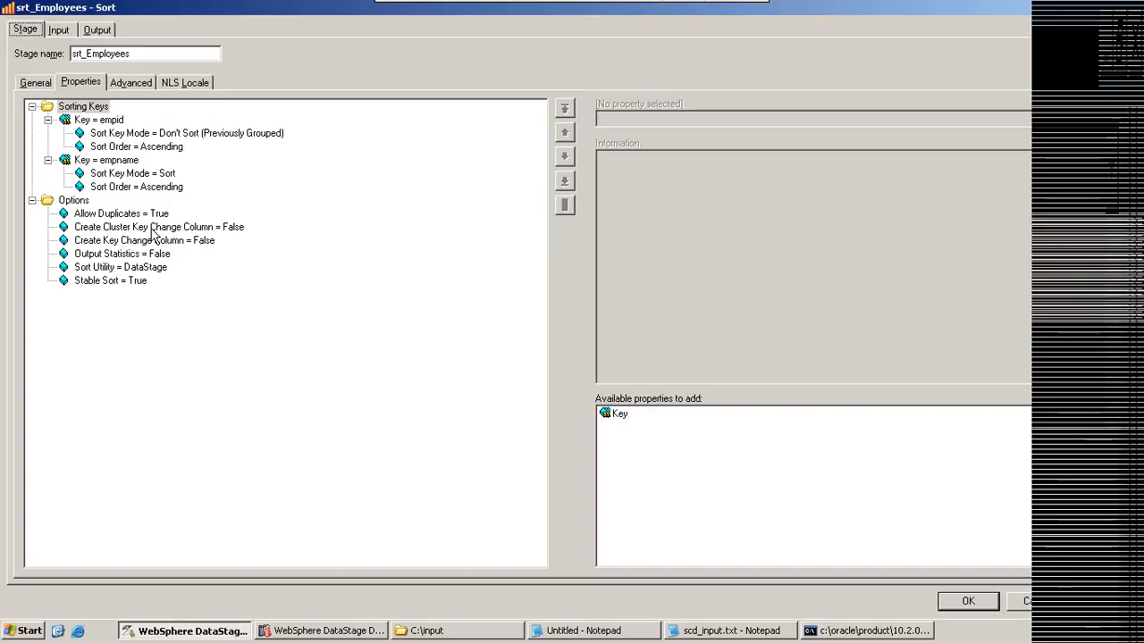
click(151, 229)
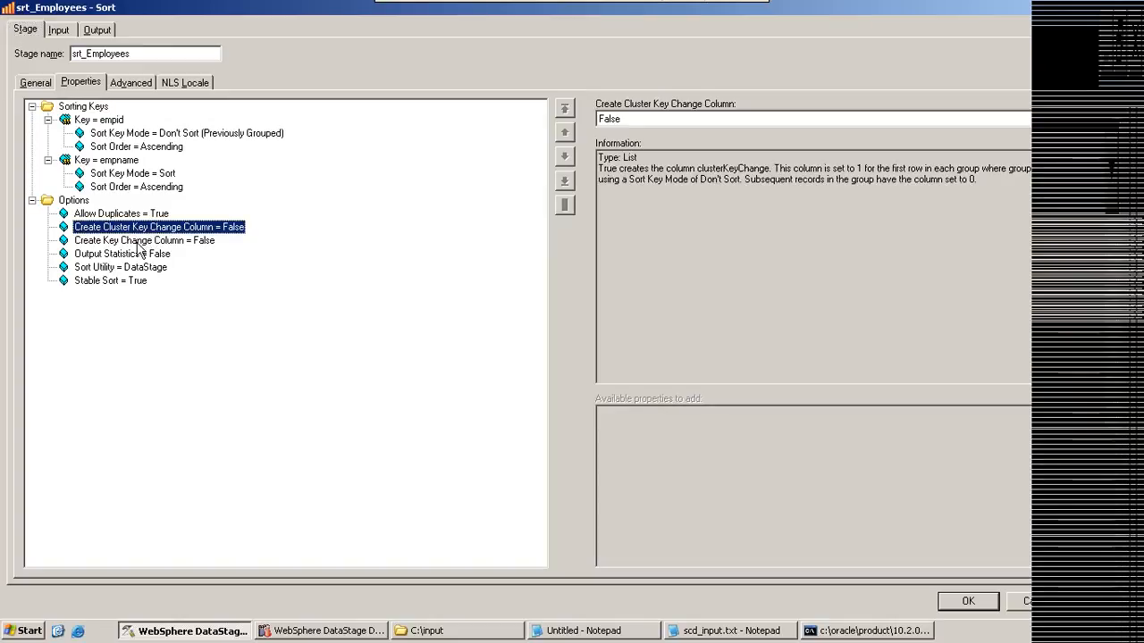
click(132, 241)
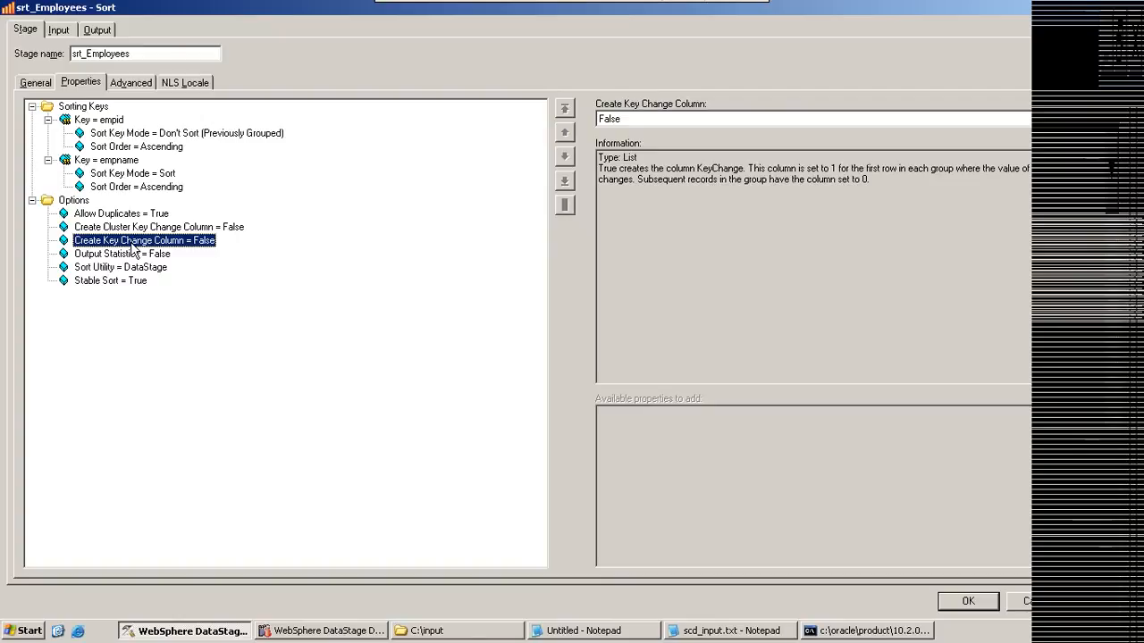
key(Up)
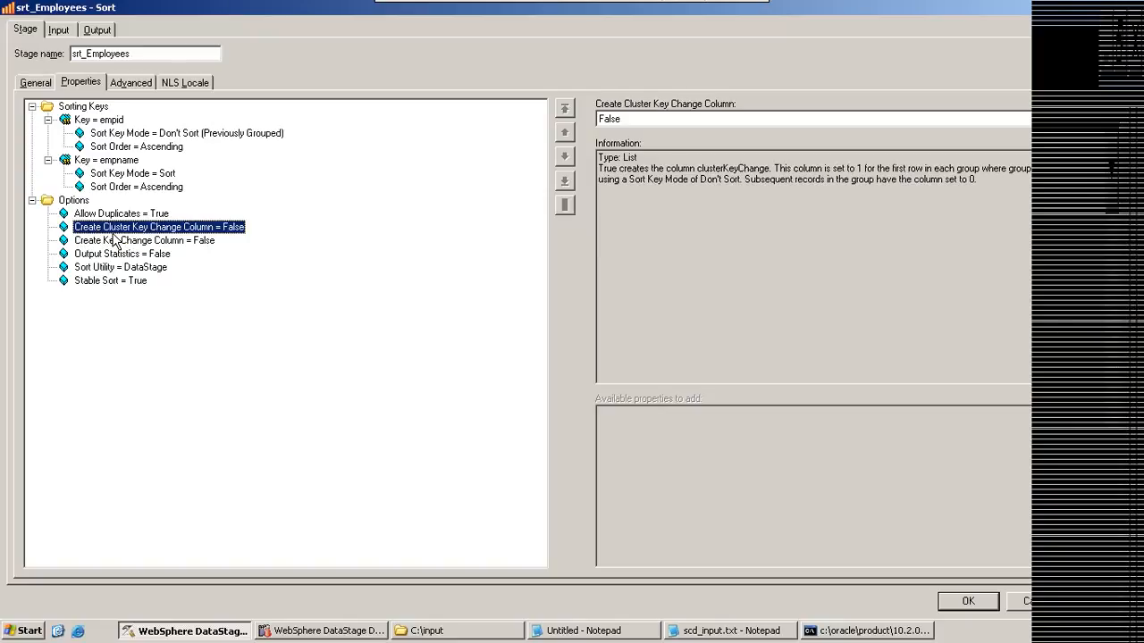
click(112, 241)
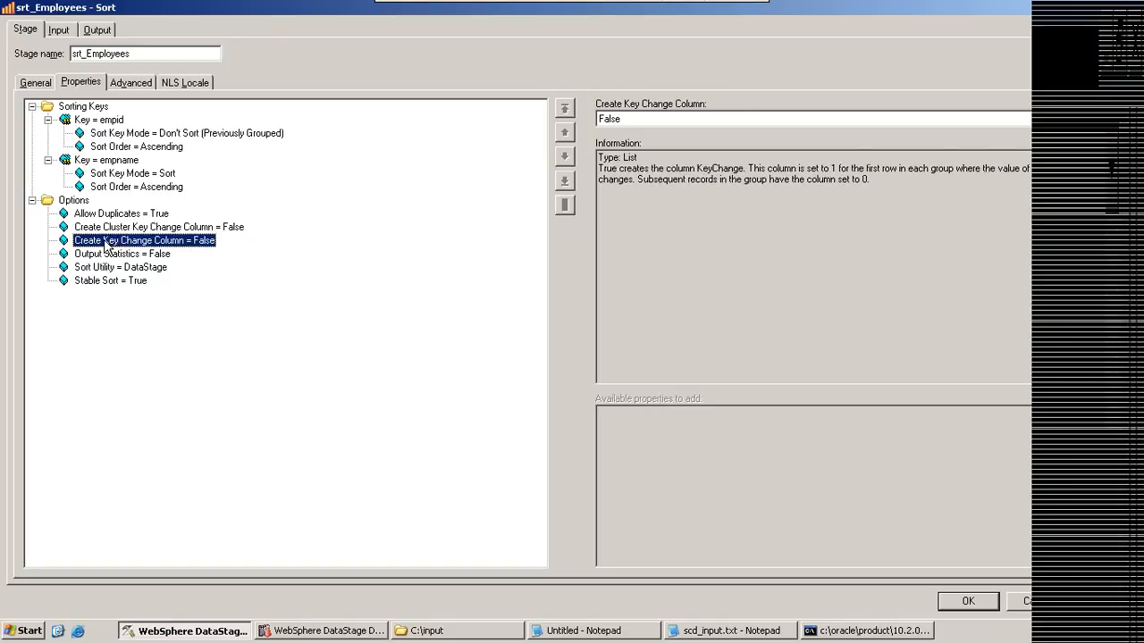
click(105, 228)
click(100, 242)
click(125, 229)
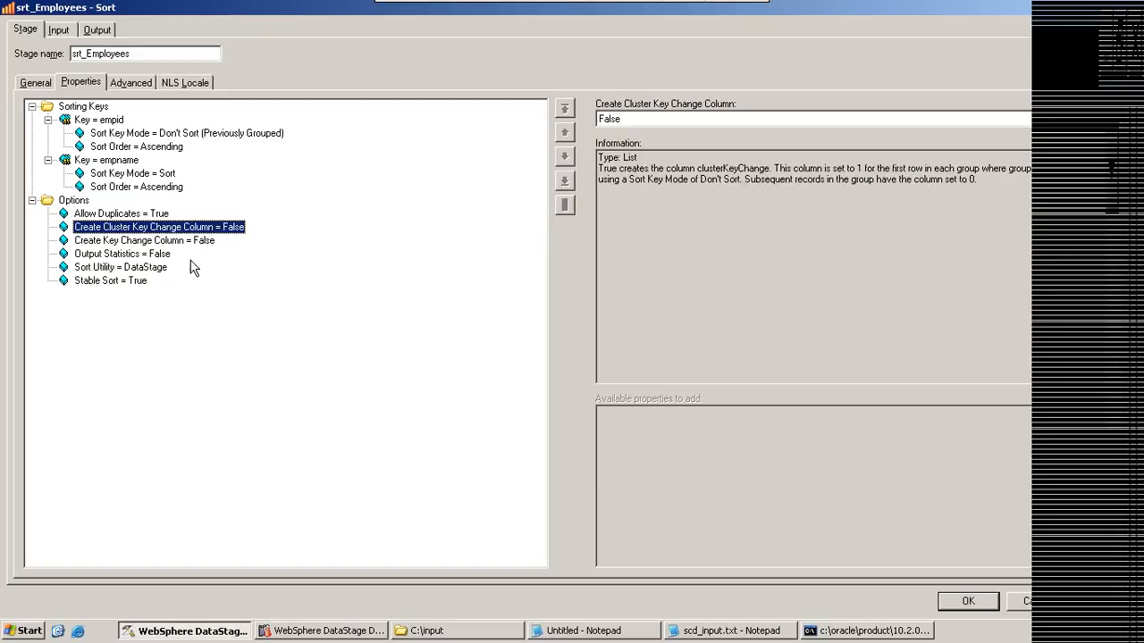
Step: Return to the Notepad emp sample and highlight both rows for empno 2 as one group
click(565, 634)
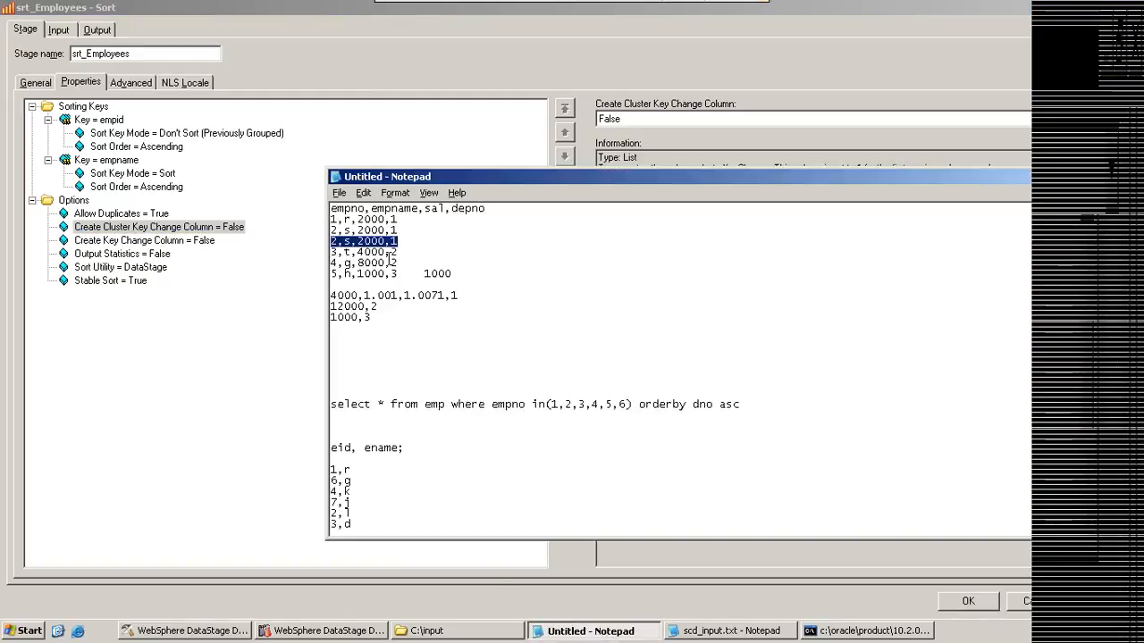
click(394, 246)
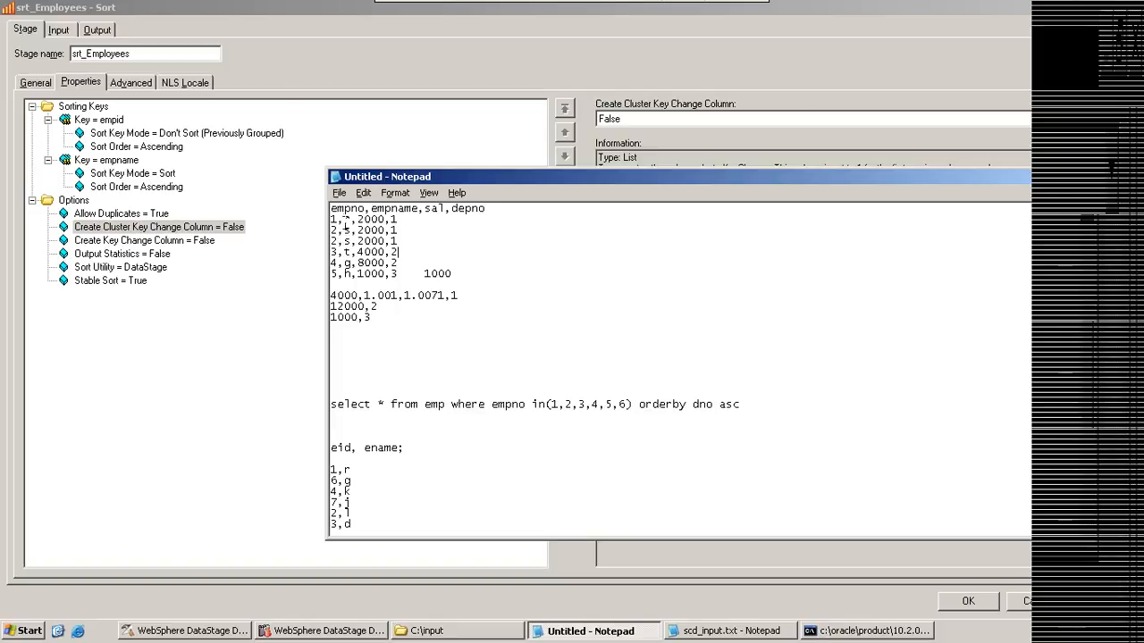
drag(331, 229, 399, 239)
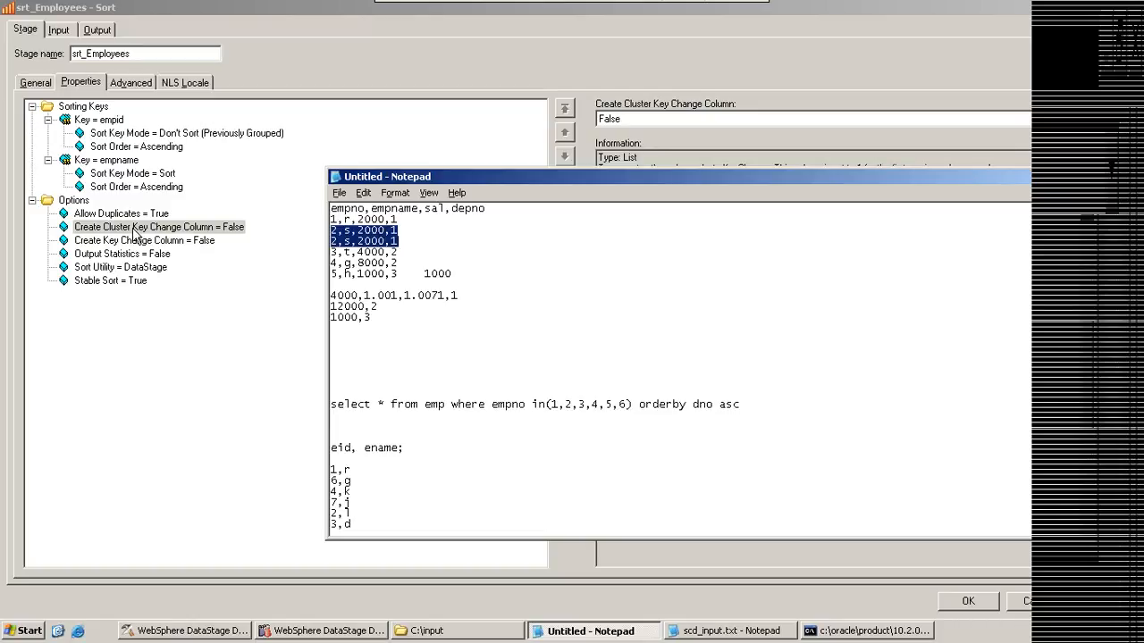
Step: Add a "clusterkeychange" column after depno in the Notepad sample's header line, and highlight the new column name
click(506, 209)
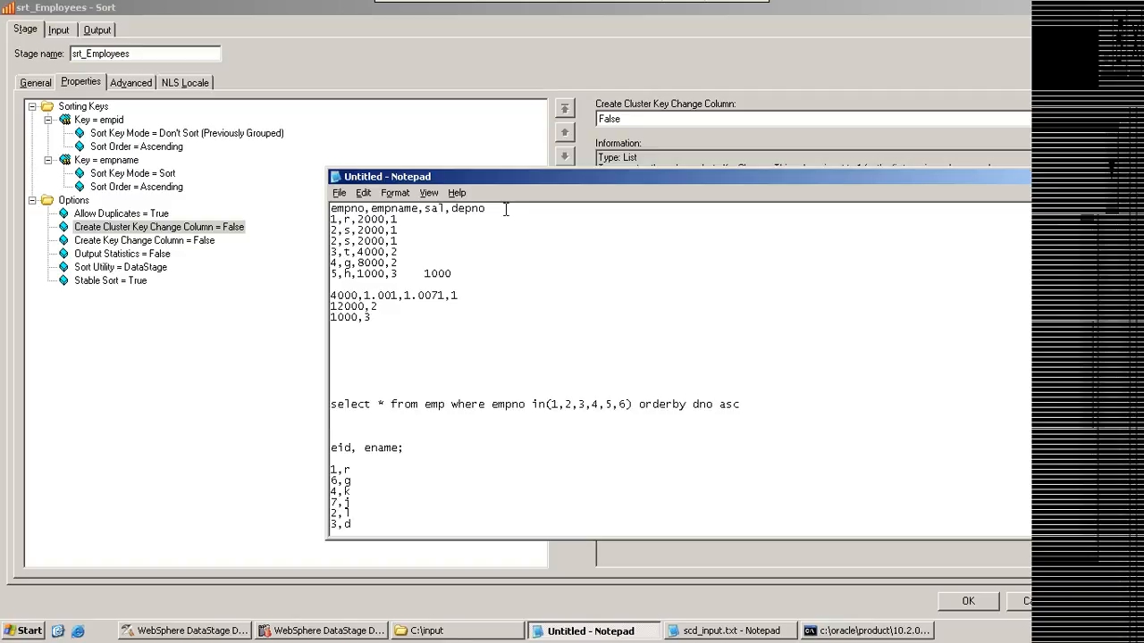
text(,clusterkeychange)
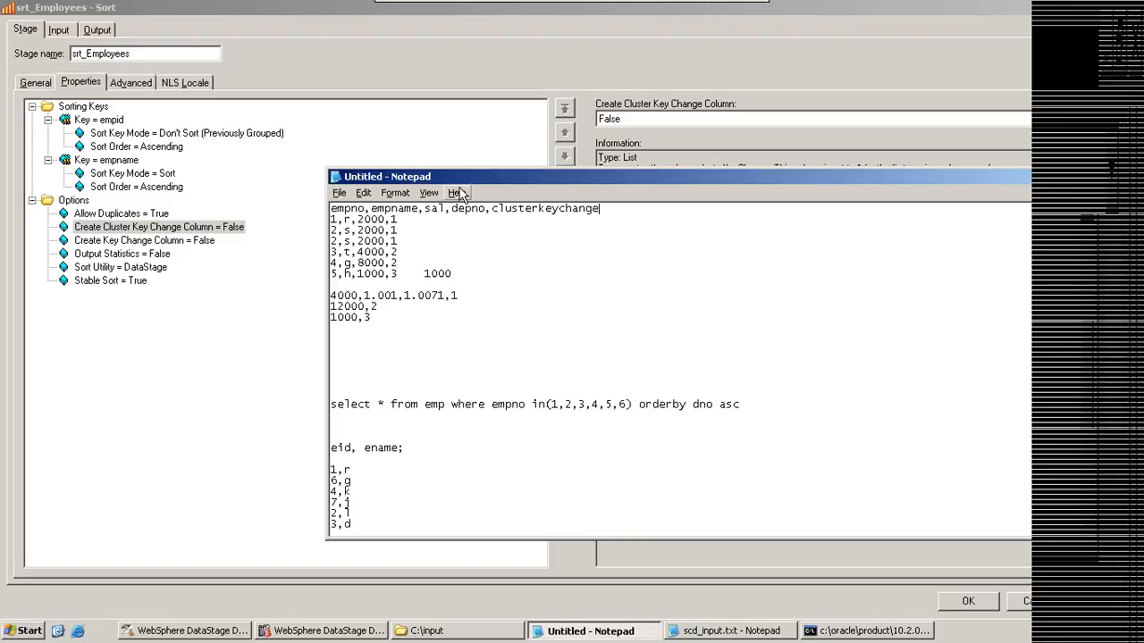
drag(491, 209, 585, 211)
Step: Append the clusterkeychange values 1, 1, 0, 1 and 1 to the first five sample rows in Notepad
click(427, 219)
text(,1,1)
click(399, 241)
text(,0)
click(416, 258)
text(,1)
click(405, 259)
text(,1)
Step: Insert another copy of the row "2,s,2000,1,0" below it, and highlight the clusterkeychange heading
drag(412, 241, 333, 241)
key(ctrl+c)
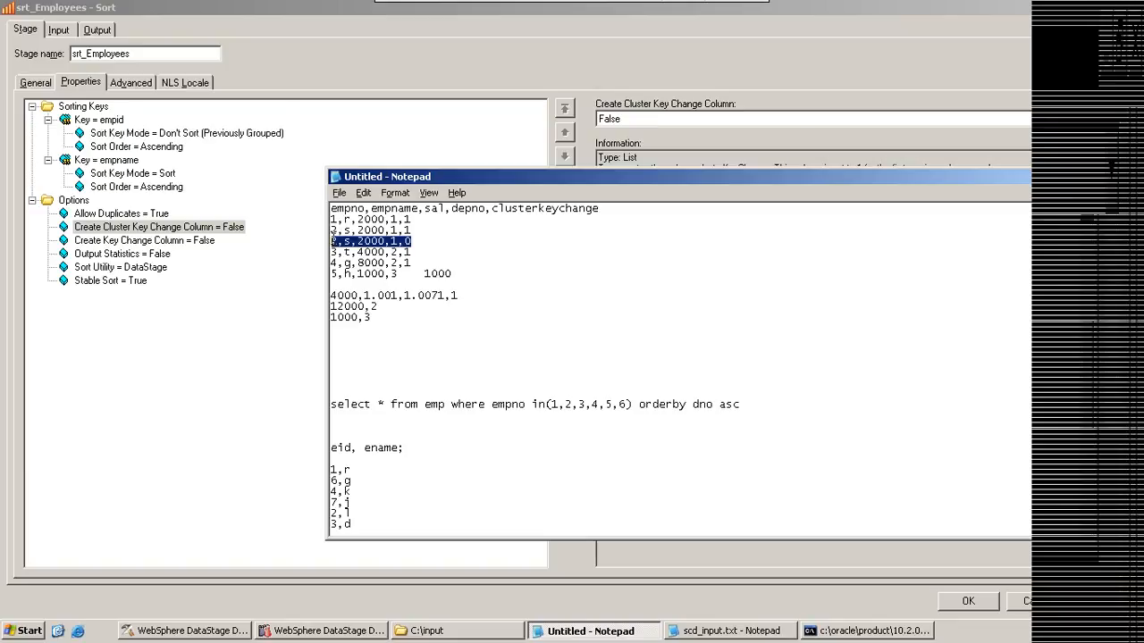
click(418, 241)
key(Return)
key(ctrl+v)
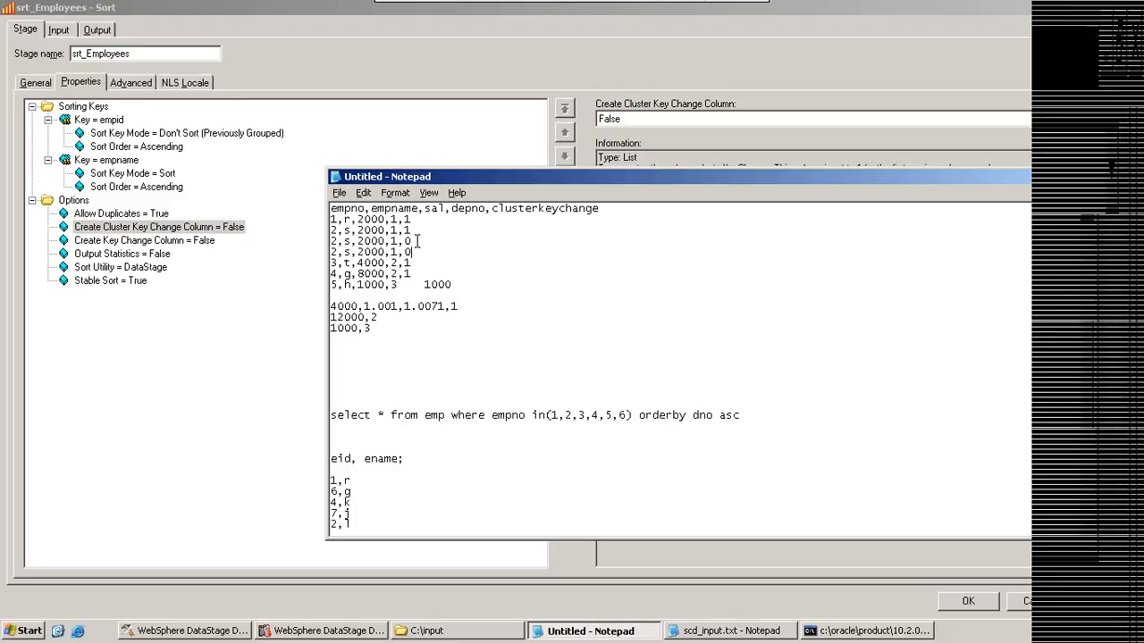
drag(415, 230, 404, 230)
drag(492, 208, 599, 209)
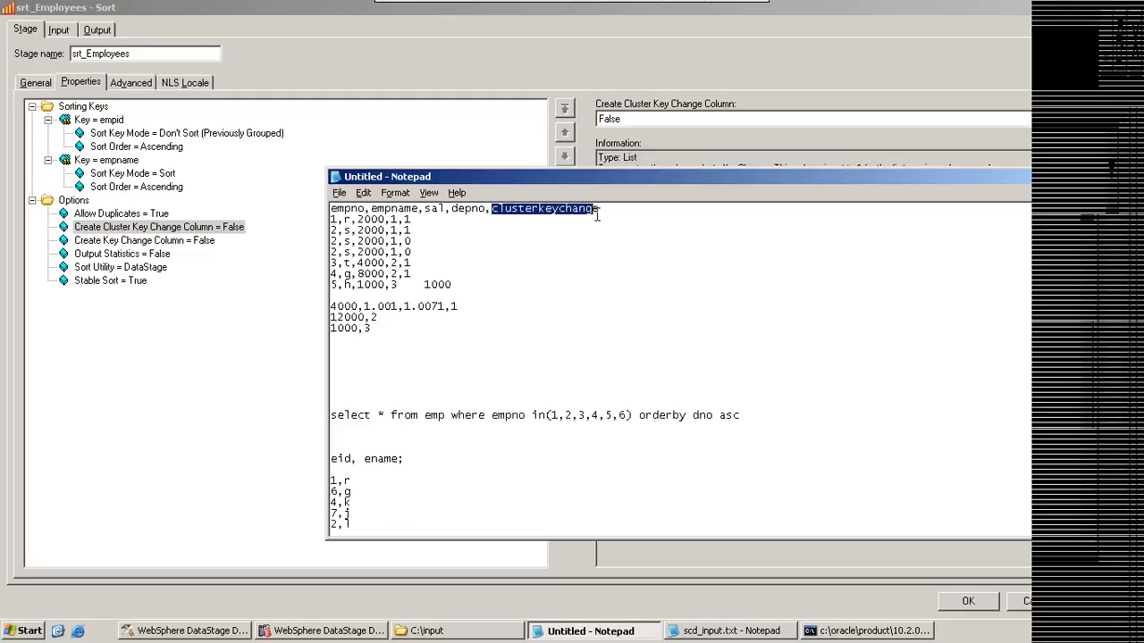
Step: Highlight the clusterkeychange value in the first empno 2 row, and highlight the two repeated rows below it
click(412, 229)
double_click(412, 230)
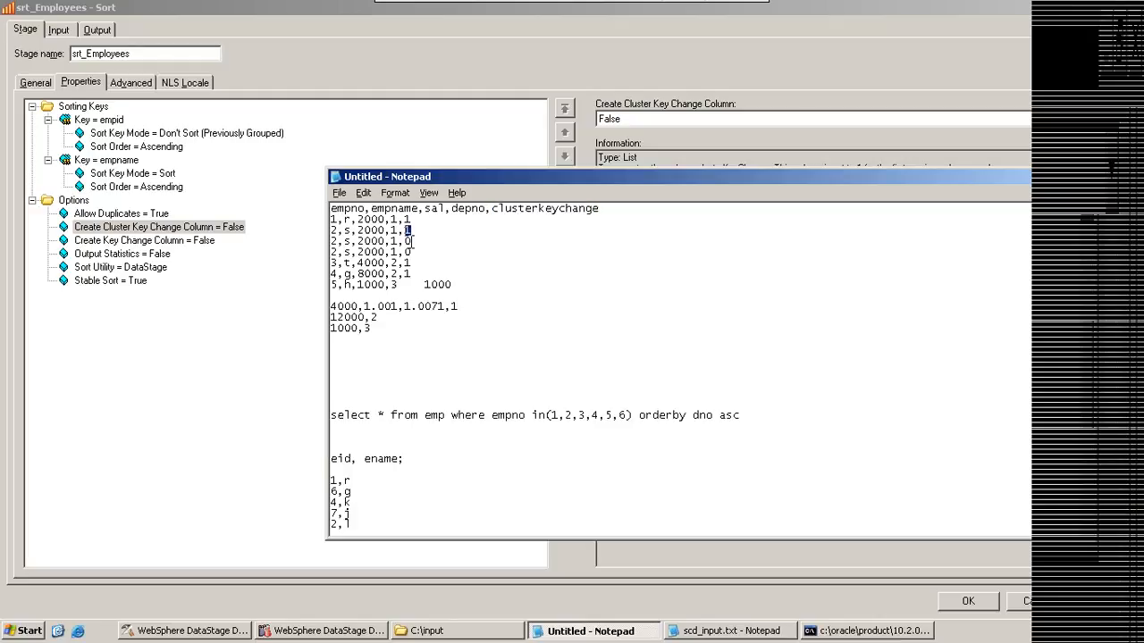
drag(412, 256, 329, 239)
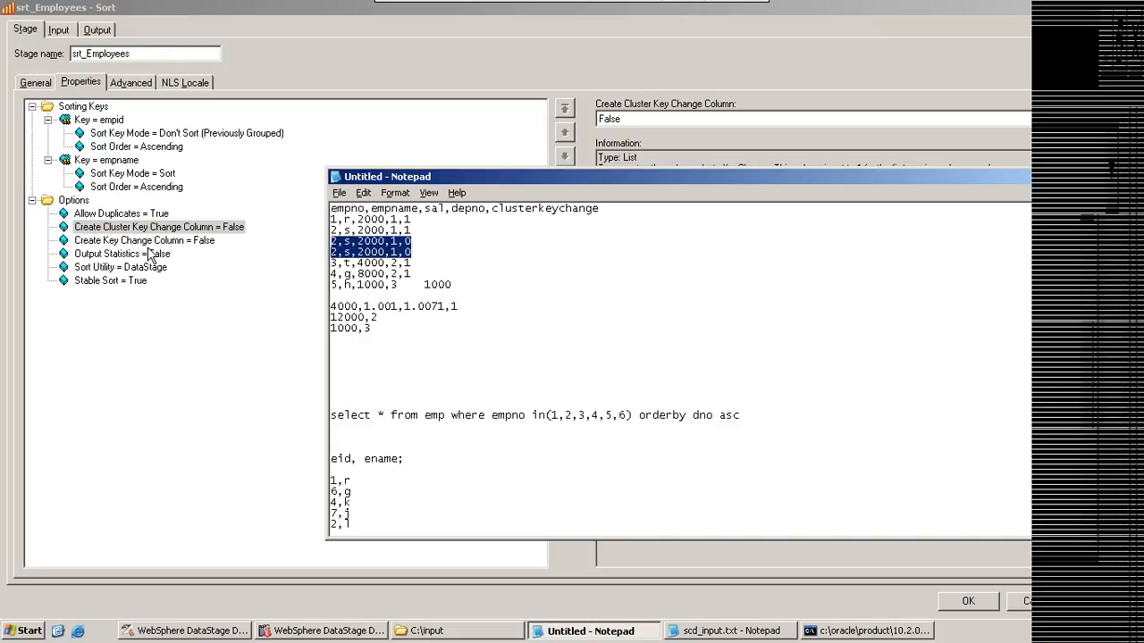
Step: Return to the Sort stage, view the Create Key Change Column option, and delete the empid sorting key with its sub-properties
click(145, 242)
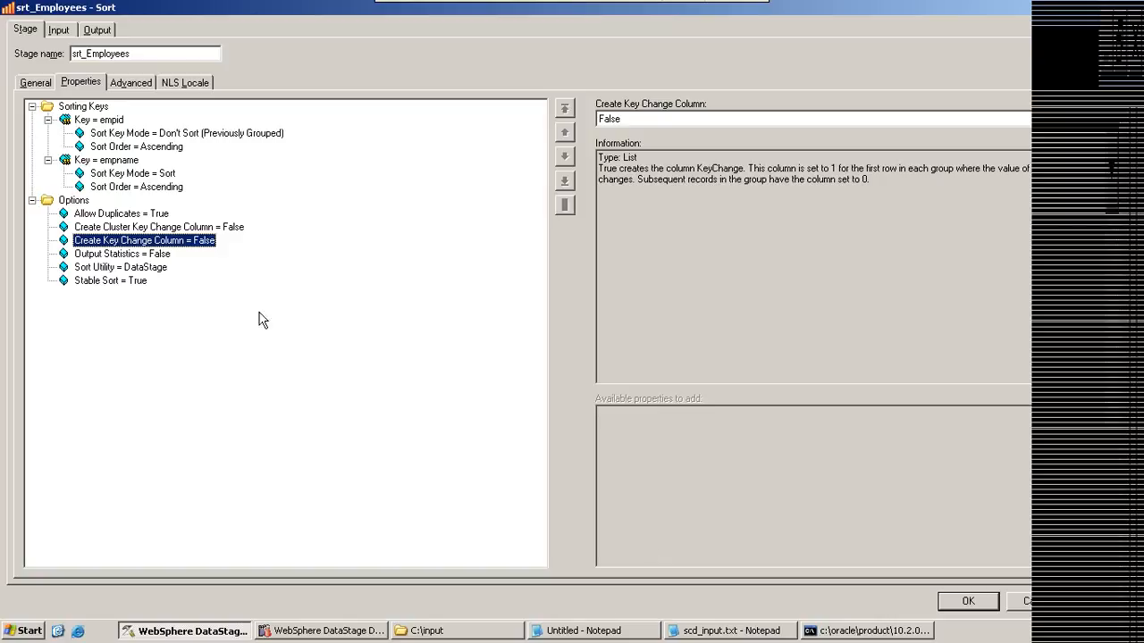
click(92, 122)
key(Delete)
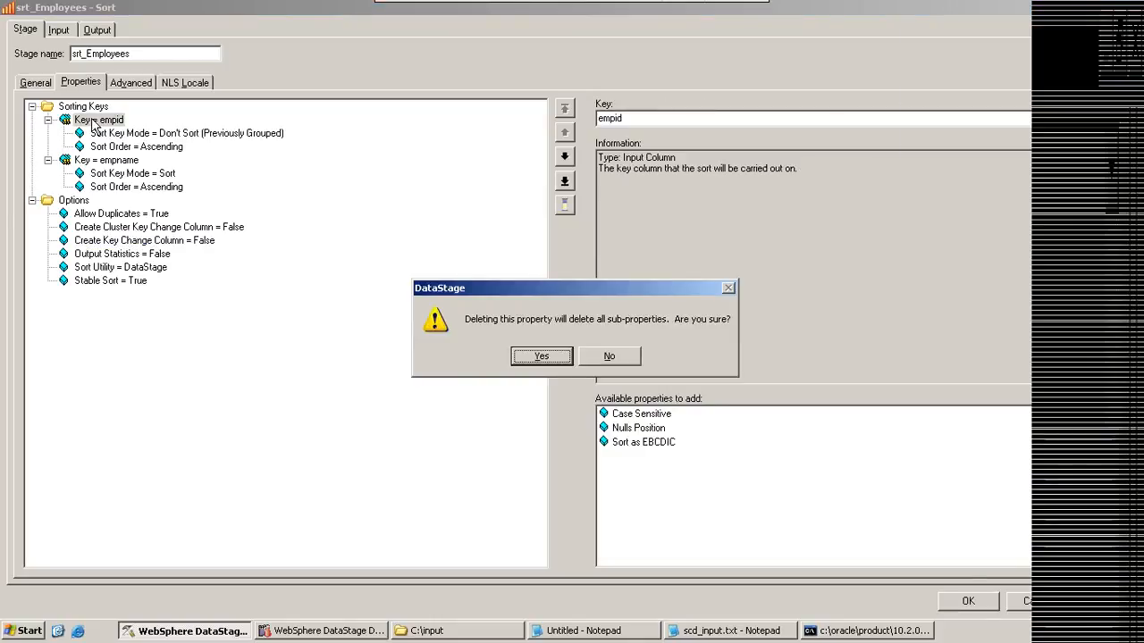
click(542, 356)
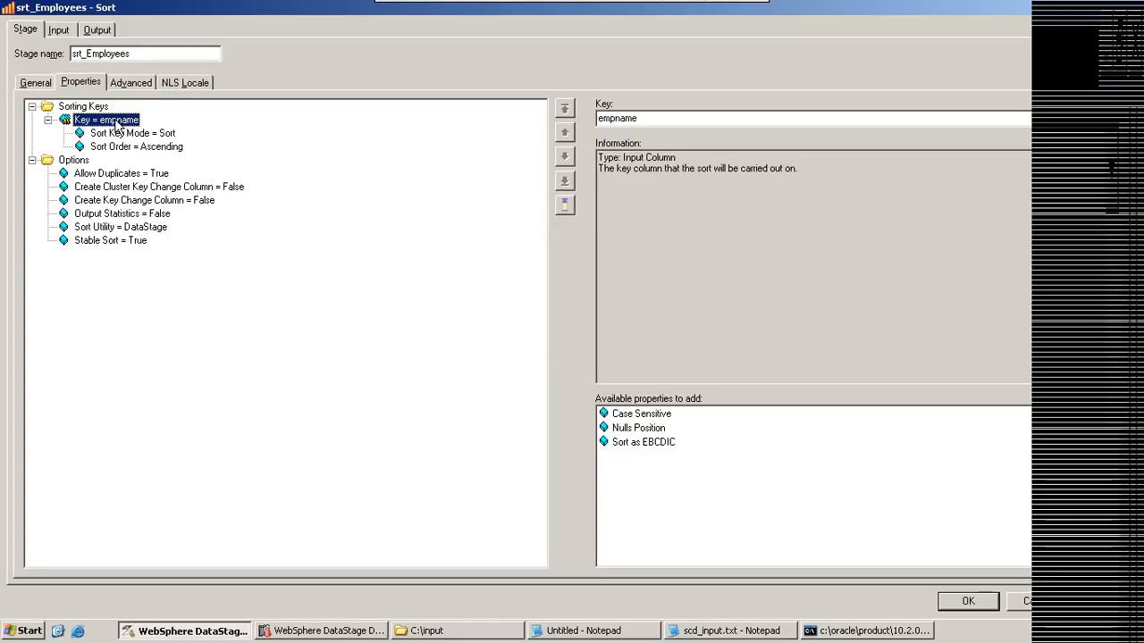
Step: Check the Notepad sample columns and change the remaining sorting key from empname to deptno
click(590, 630)
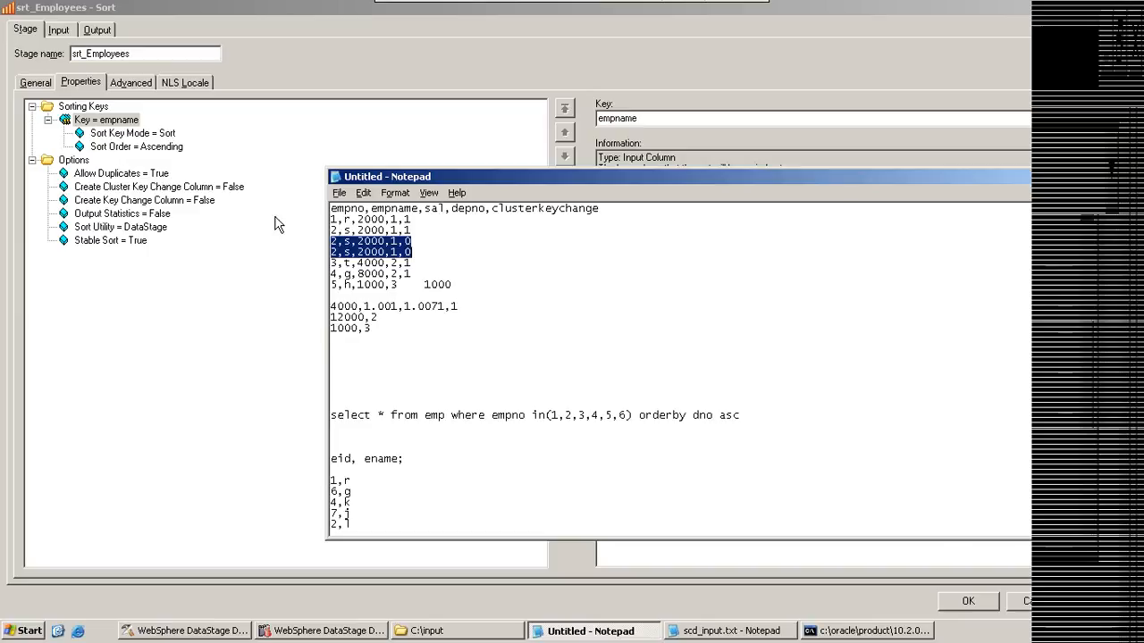
click(127, 121)
click(1106, 118)
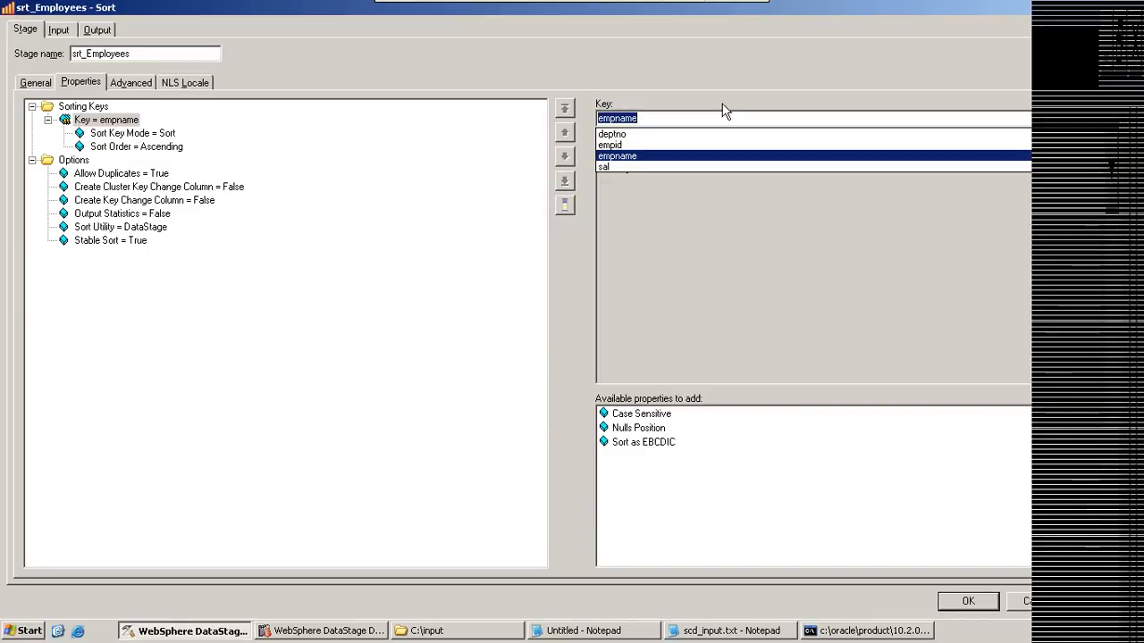
click(613, 134)
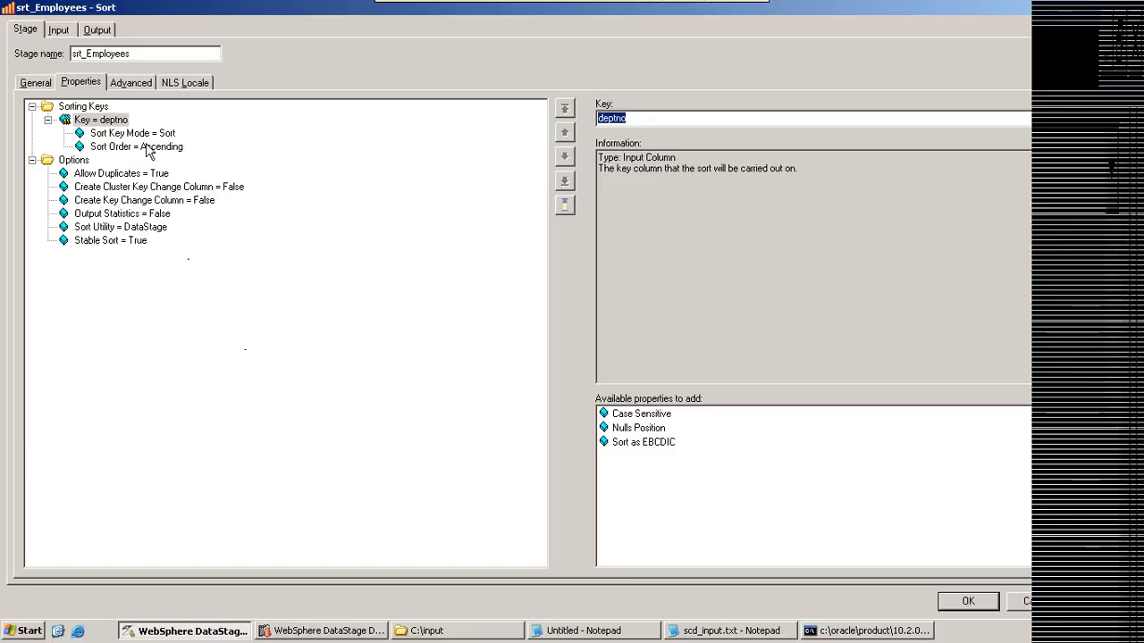
Step: Compare the Sort Key Mode choices of the deptno key with the Create Cluster Key Change Column description
click(146, 137)
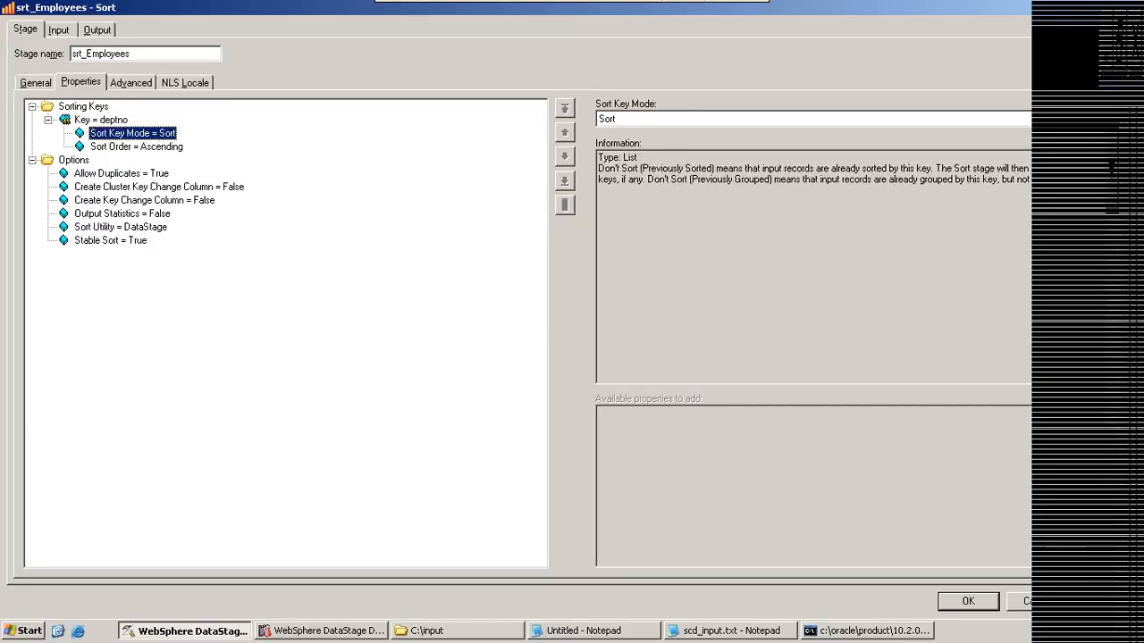
click(122, 201)
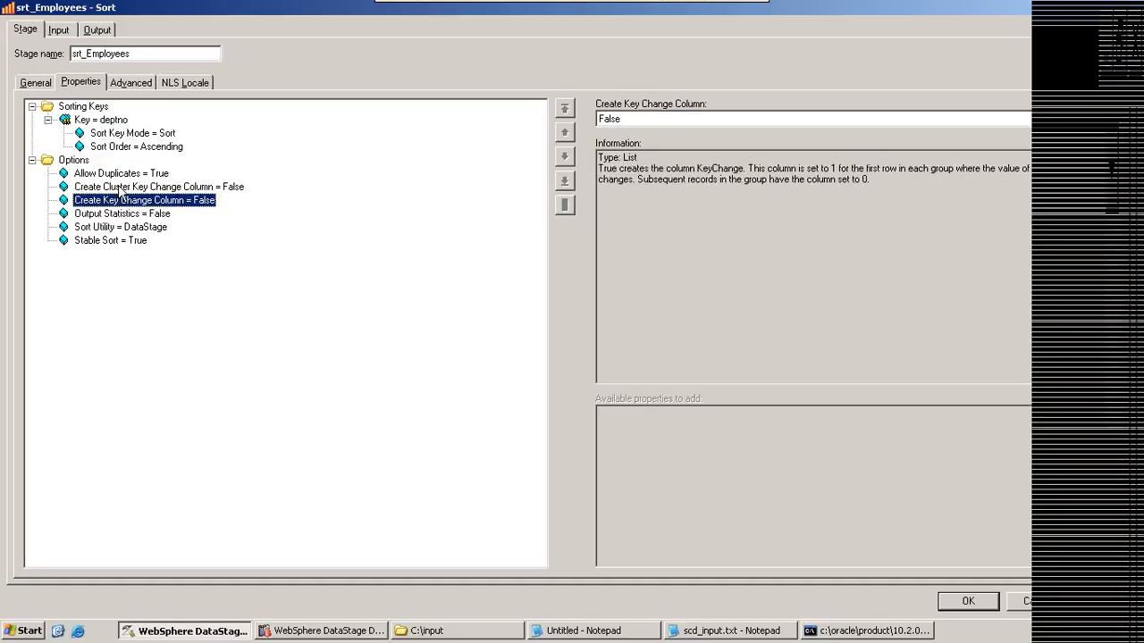
click(122, 188)
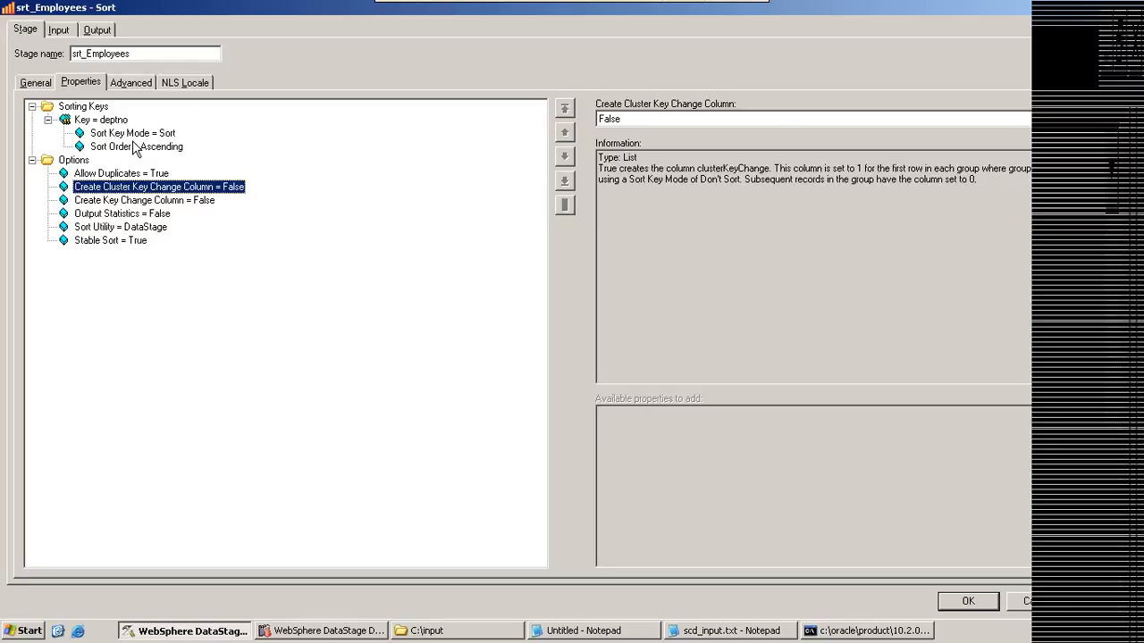
click(134, 135)
click(1104, 119)
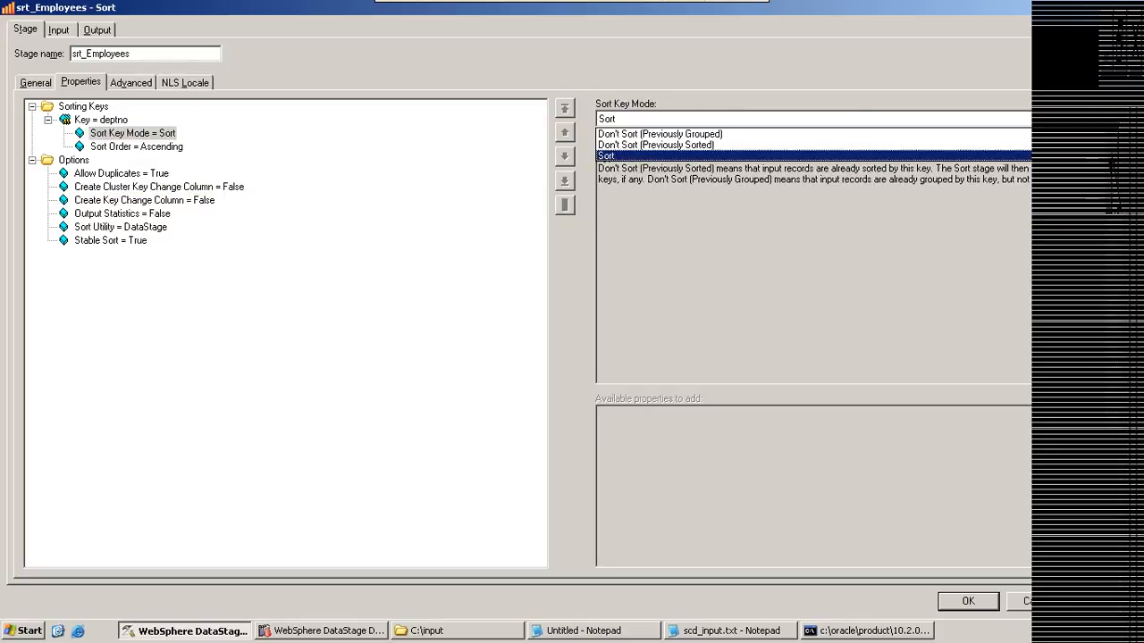
click(609, 122)
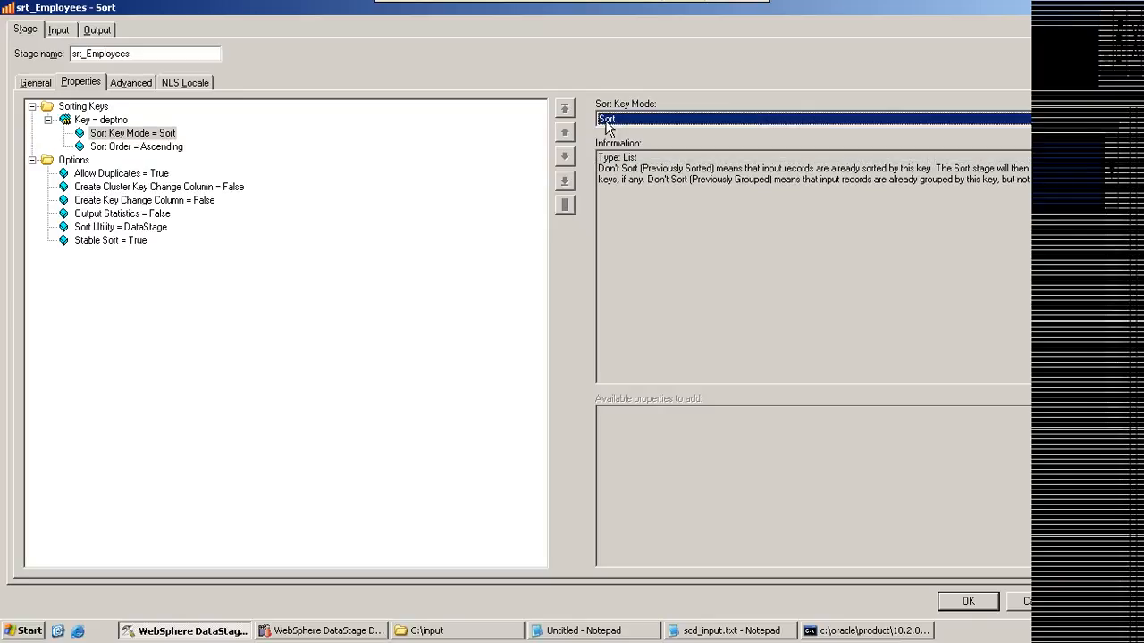
click(140, 190)
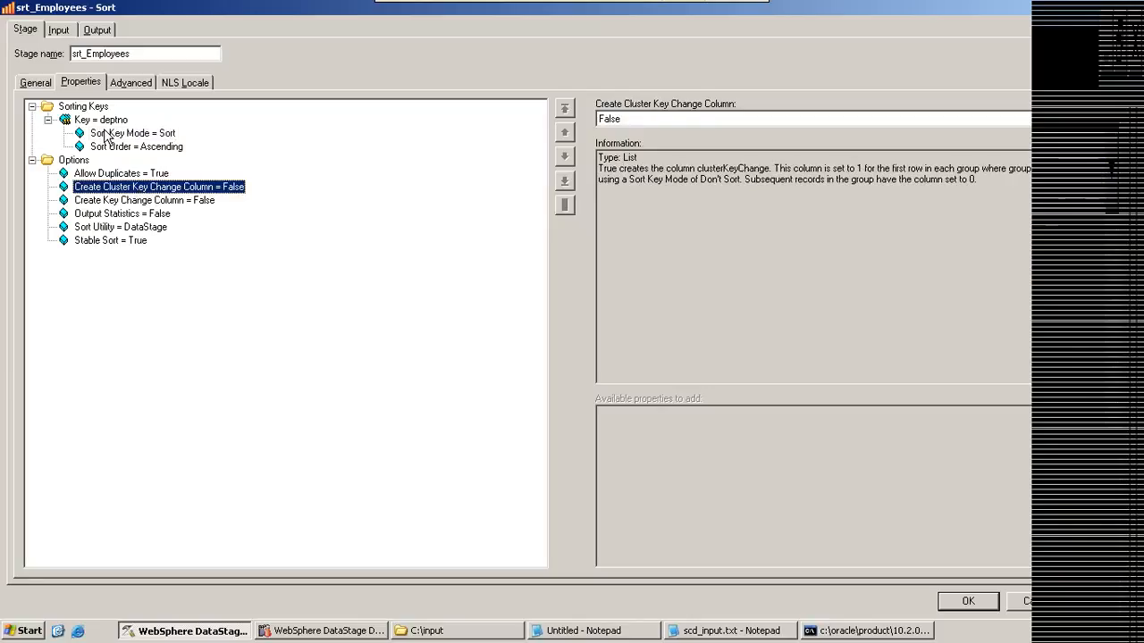
click(105, 134)
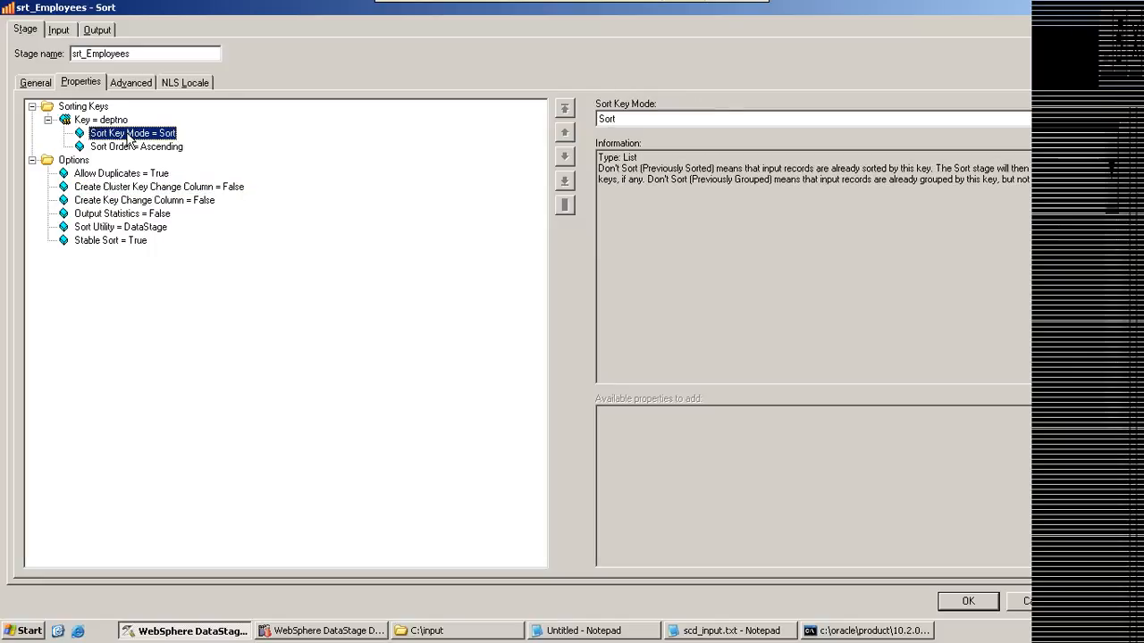
Step: Review the Create Key Change Column description together with the deptno sorting key
click(107, 201)
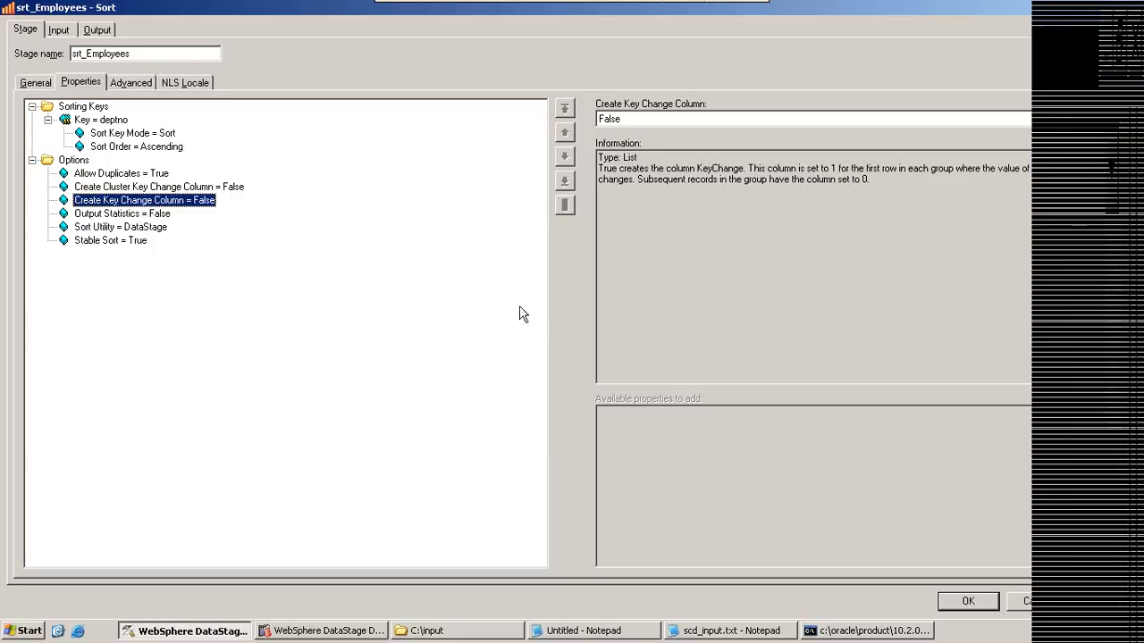
click(105, 124)
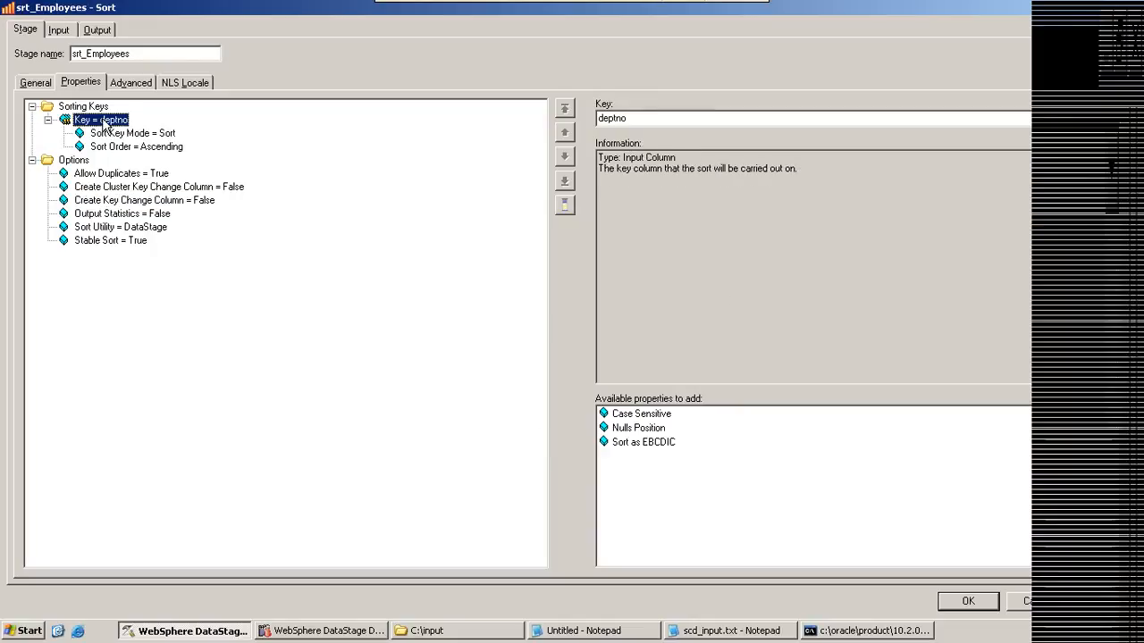
click(125, 202)
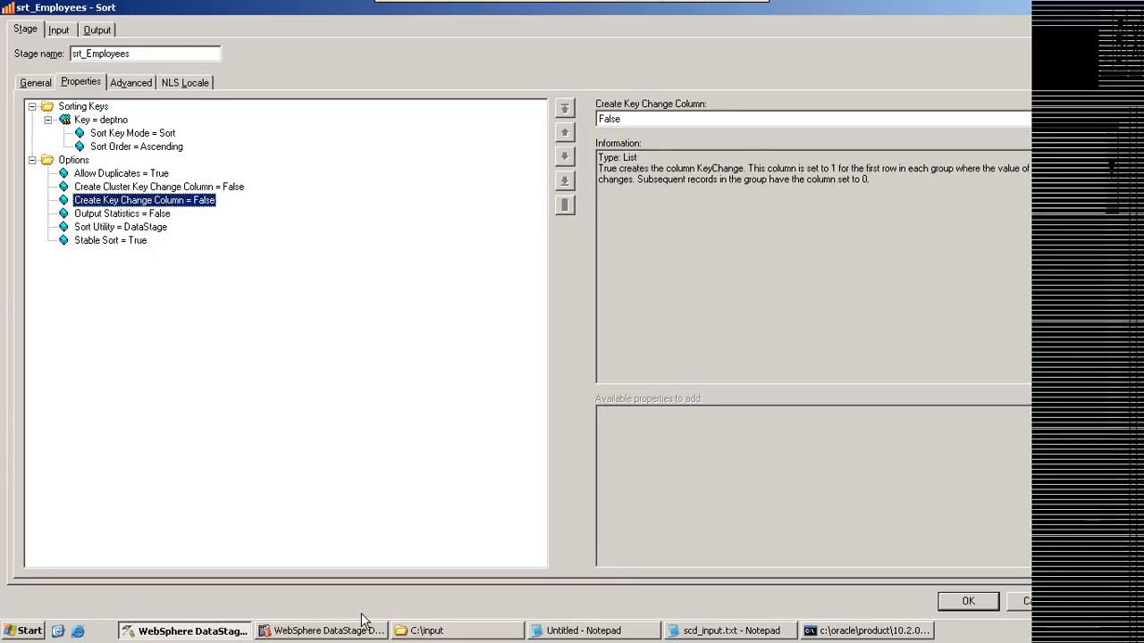
Step: Rename the clusterkeychange heading in the Notepad sample to "keychangecolumn"
click(606, 631)
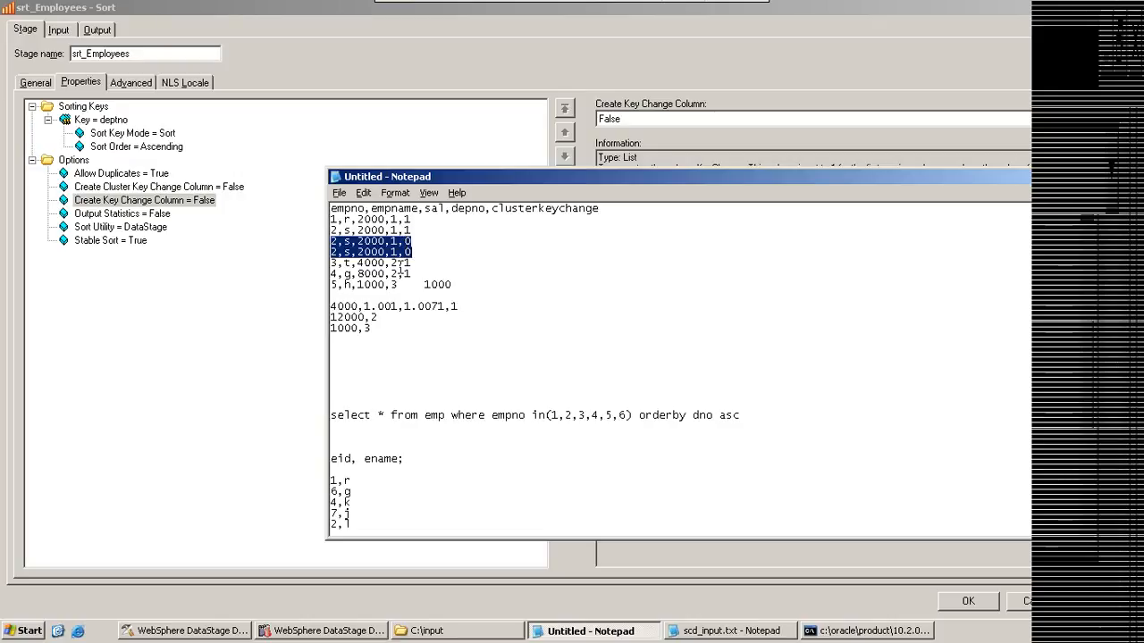
click(407, 230)
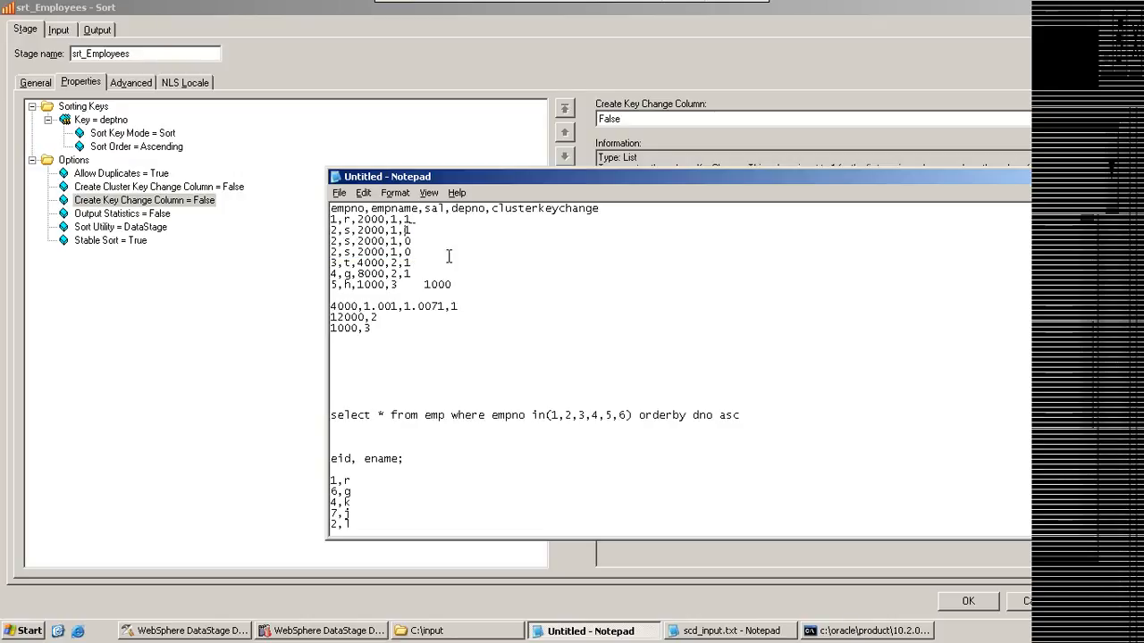
click(492, 209)
key(Delete)
key(Delete)
key(Delete)
key(Delete)
key(Delete)
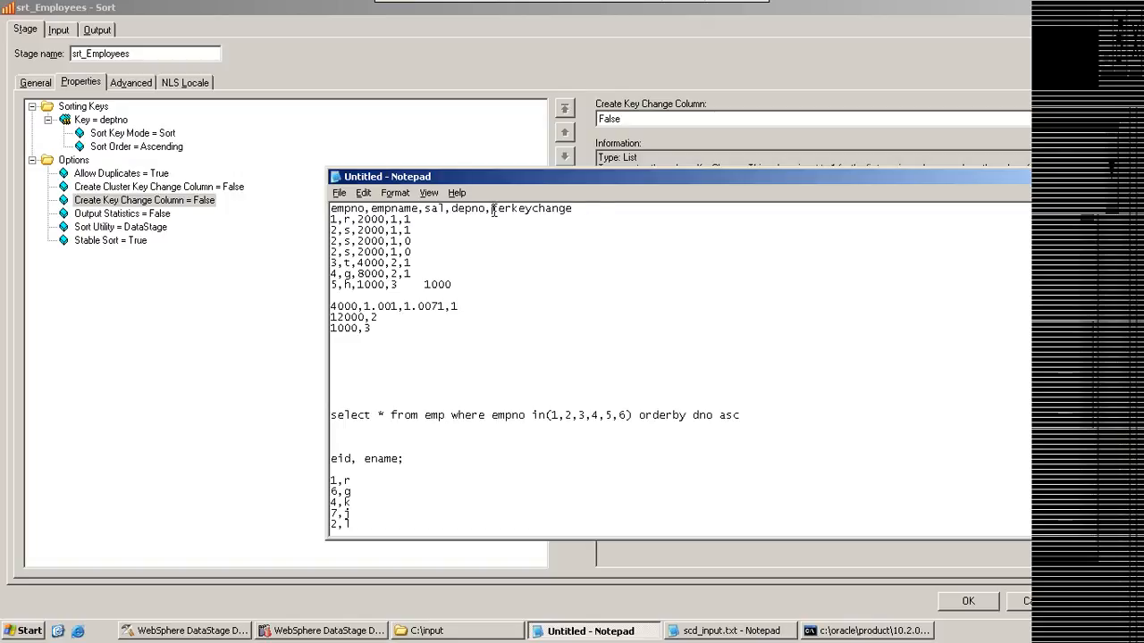
key(Delete)
key(Delete)
key(End)
text(column)
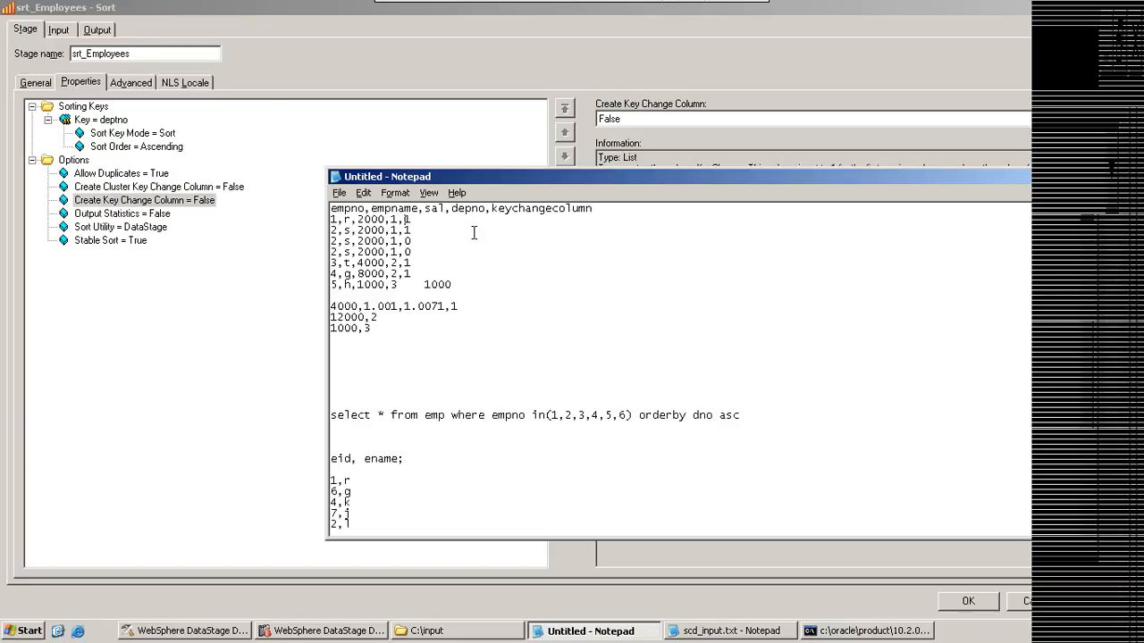
Step: Set the keychangecolumn value to 0 in the first empno 2 row and in the empno 4 row
click(413, 230)
key(BackSpace)
text(0)
click(420, 266)
click(412, 272)
key(BackSpace)
text(0)
text(,1)
Step: Append ",1" to the row "5,h,1000,3" and push the trailing 1000 down with blank lines
key(Return)
key(Return)
key(Return)
key(Return)
key(Return)
key(Return)
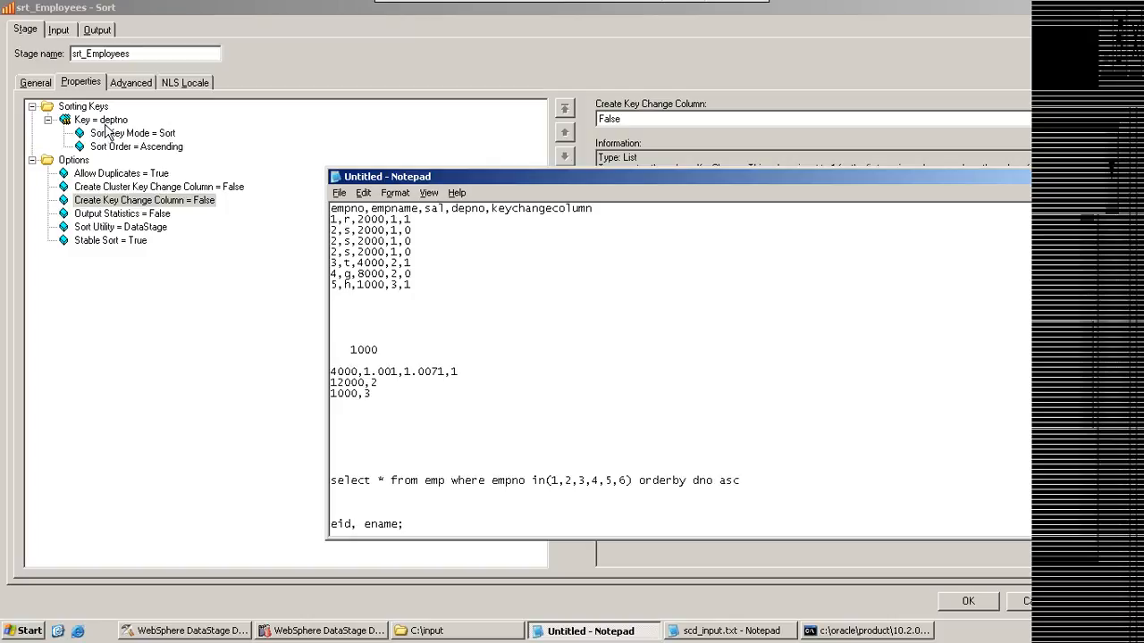
Step: Point out the depno groups and their keychangecolumn values in the Notepad sample rows
double_click(391, 219)
click(413, 220)
drag(404, 229, 399, 263)
click(402, 262)
click(411, 281)
Step: View the Output Statistics option, and switch Sort Utility to Unix to inspect the properties available under Options
click(107, 214)
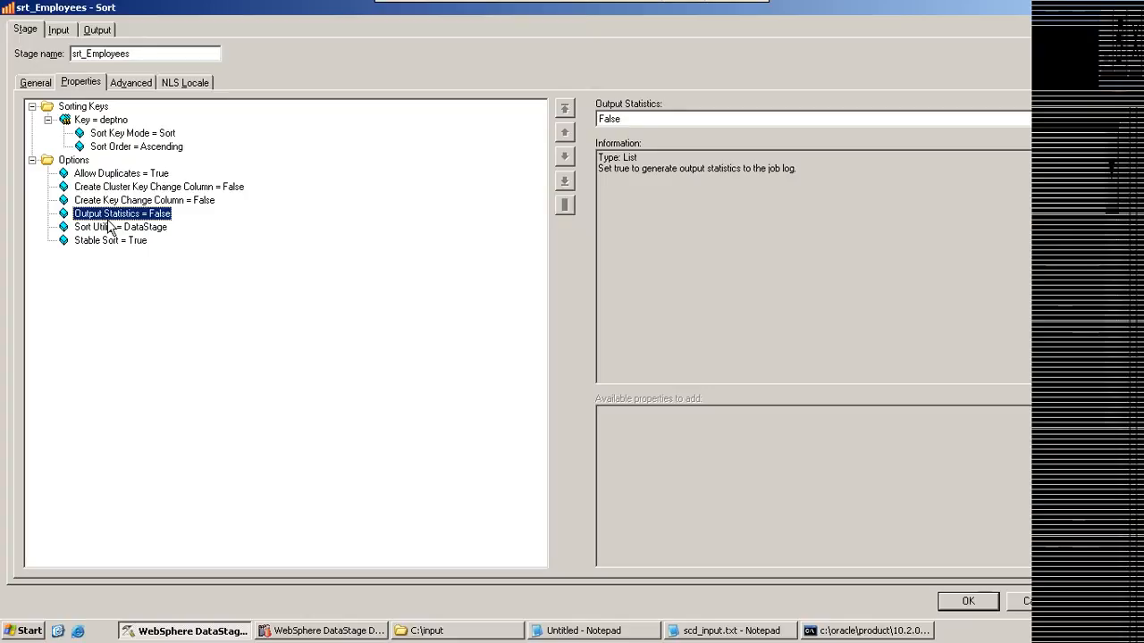
click(105, 227)
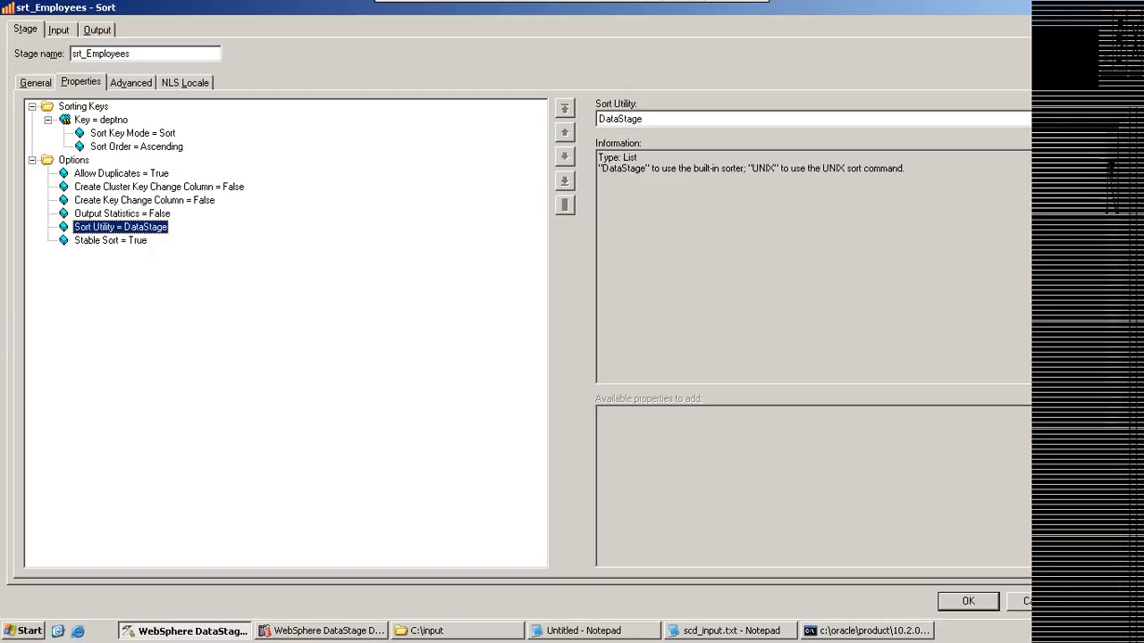
click(637, 119)
click(636, 146)
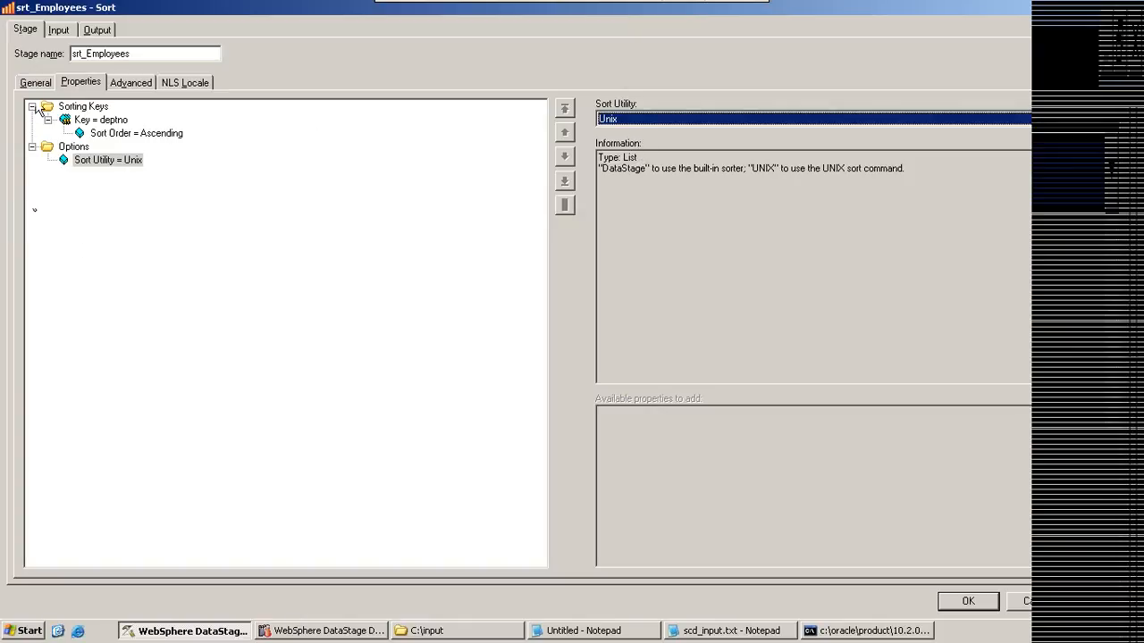
click(75, 146)
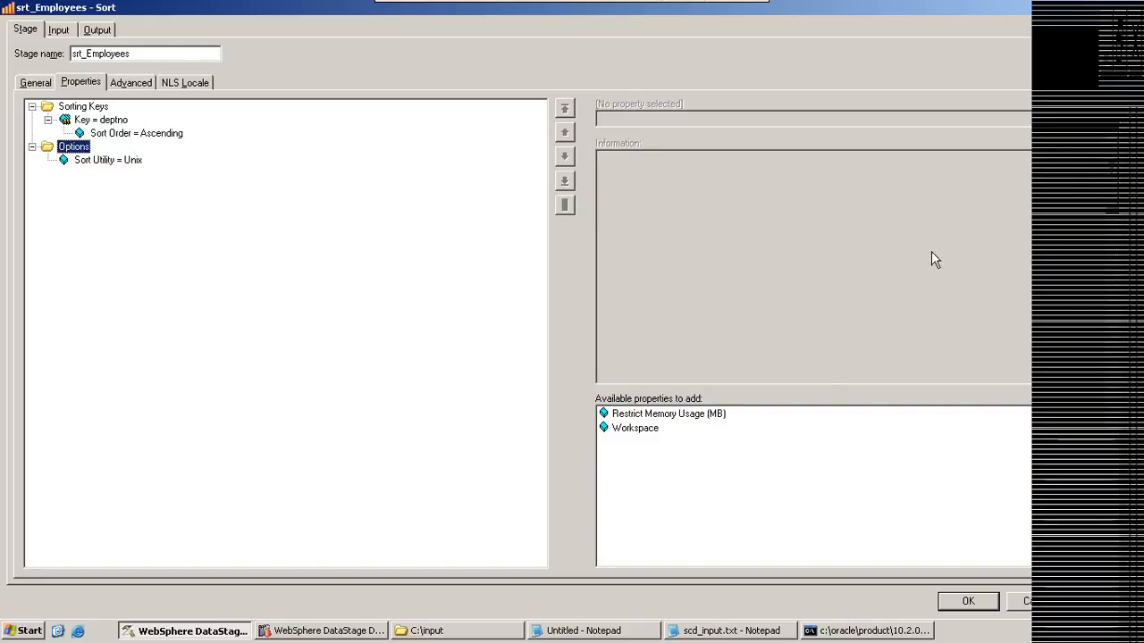
Step: Set the Sort Utility back to DataStage
click(125, 160)
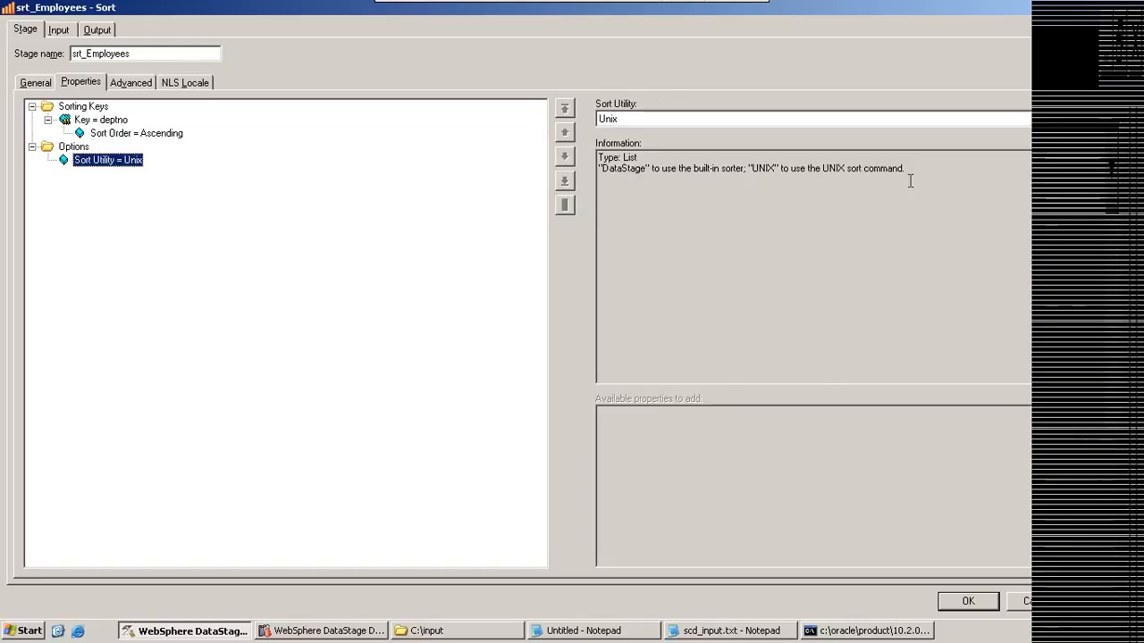
click(1108, 118)
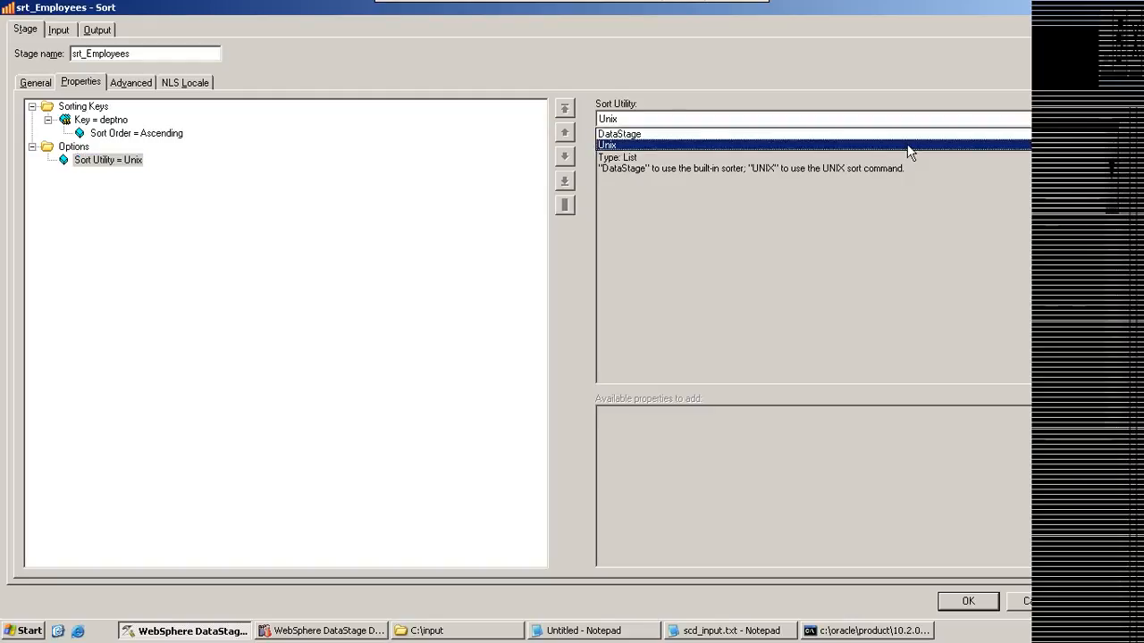
click(651, 135)
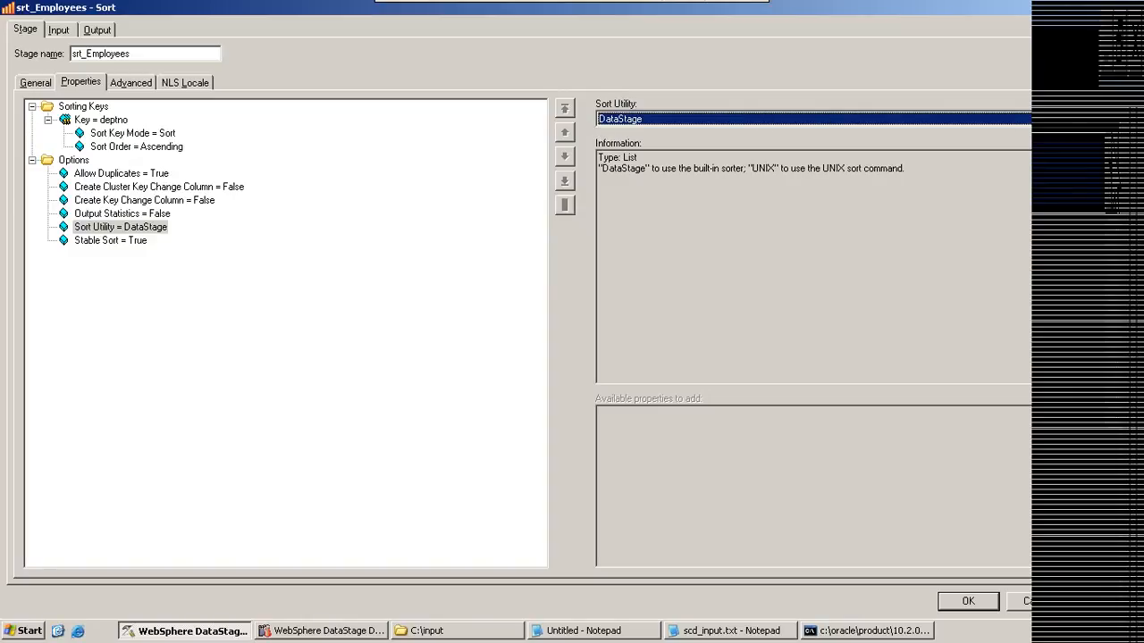
Step: Switch the Sort Utility to Unix once more to review its options, and restore it to DataStage
click(1026, 120)
click(606, 145)
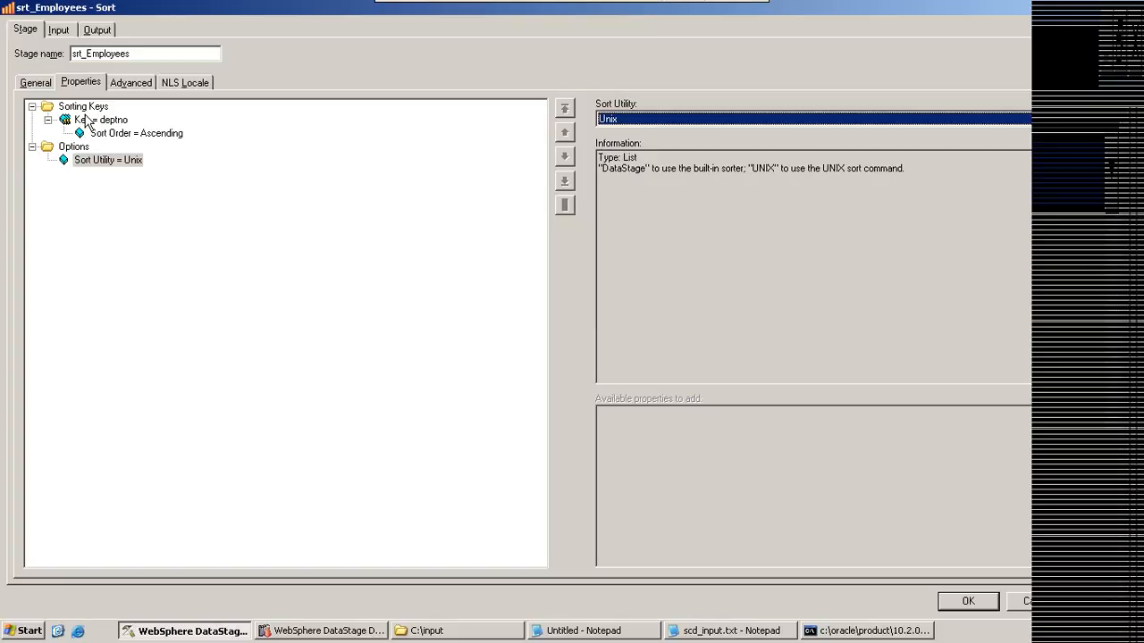
click(75, 146)
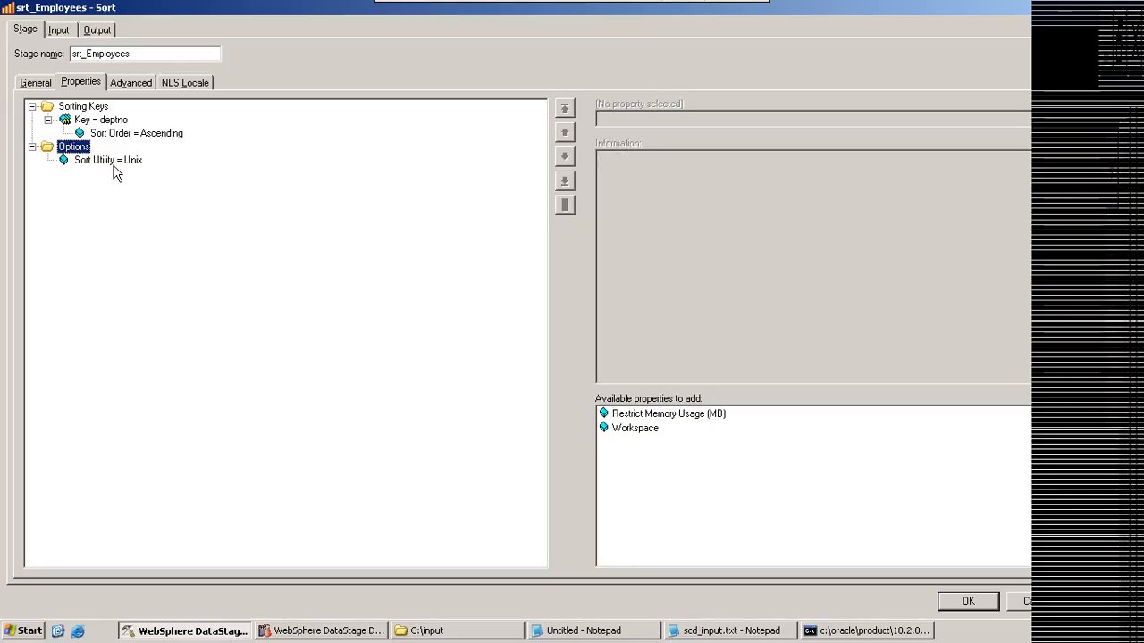
click(101, 161)
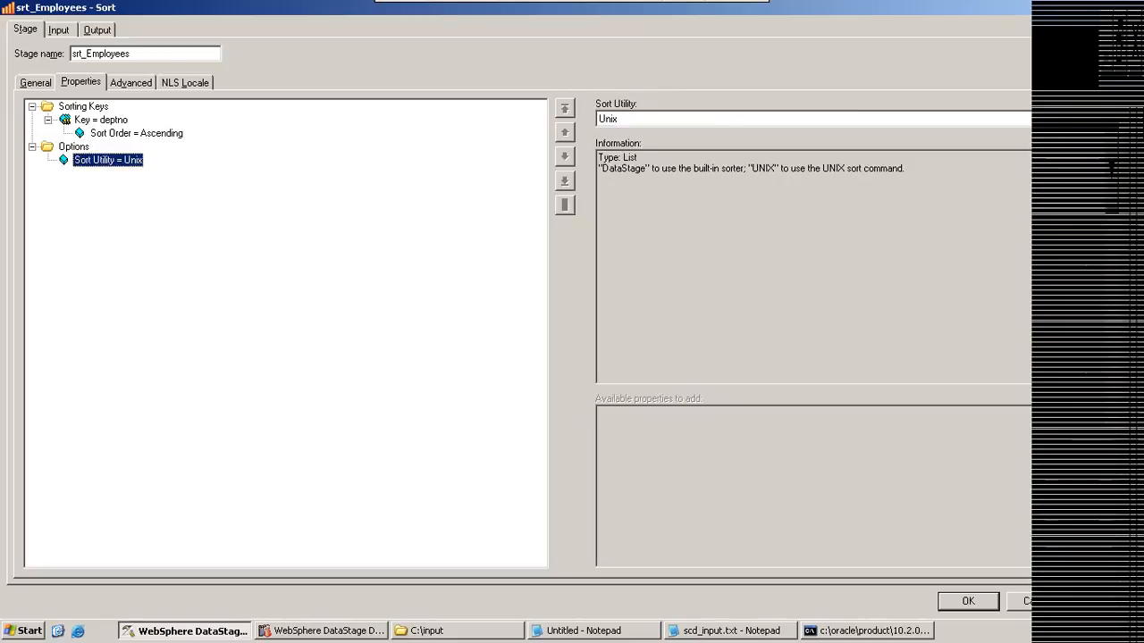
click(1095, 119)
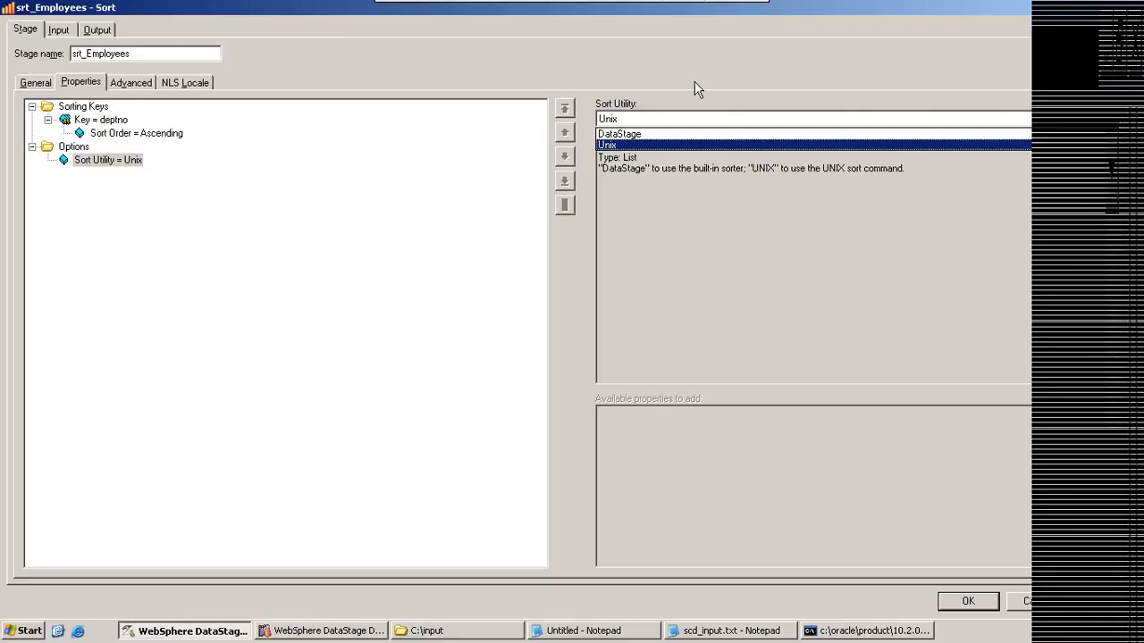
click(604, 134)
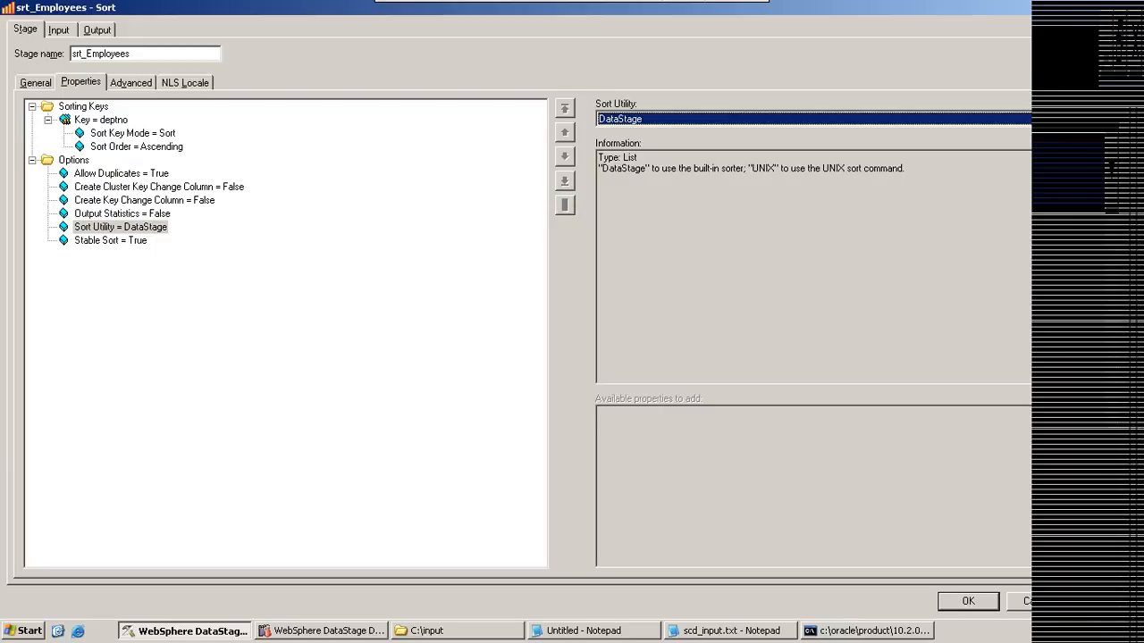
Step: Dismiss the srt_Employees stage properties without saving, and compile and run the Sort_Example job
click(1038, 601)
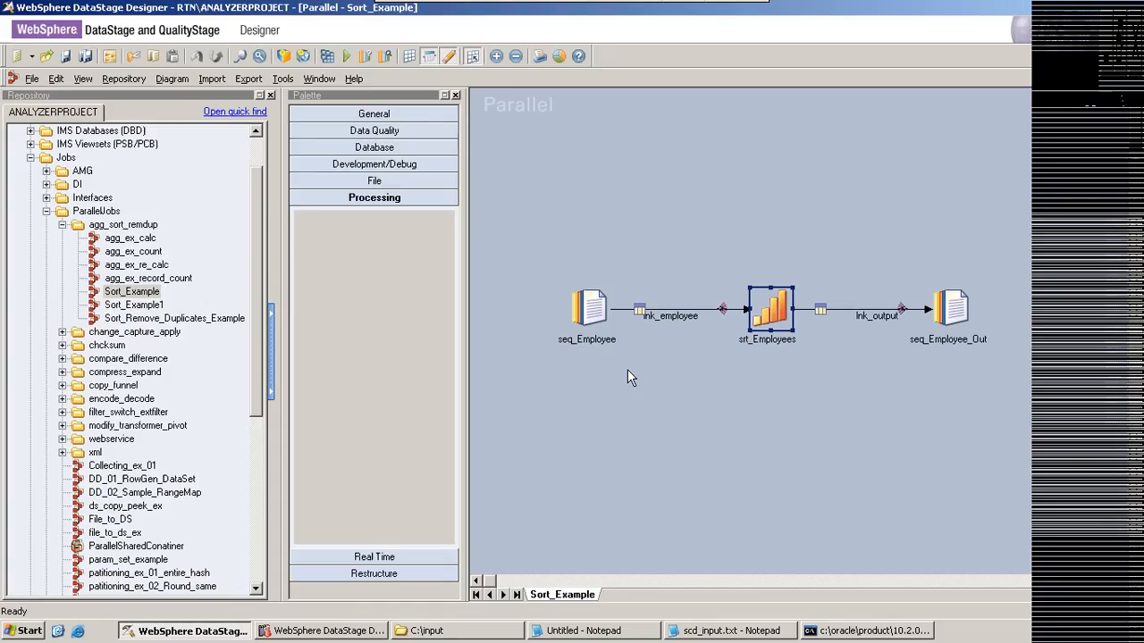
click(327, 56)
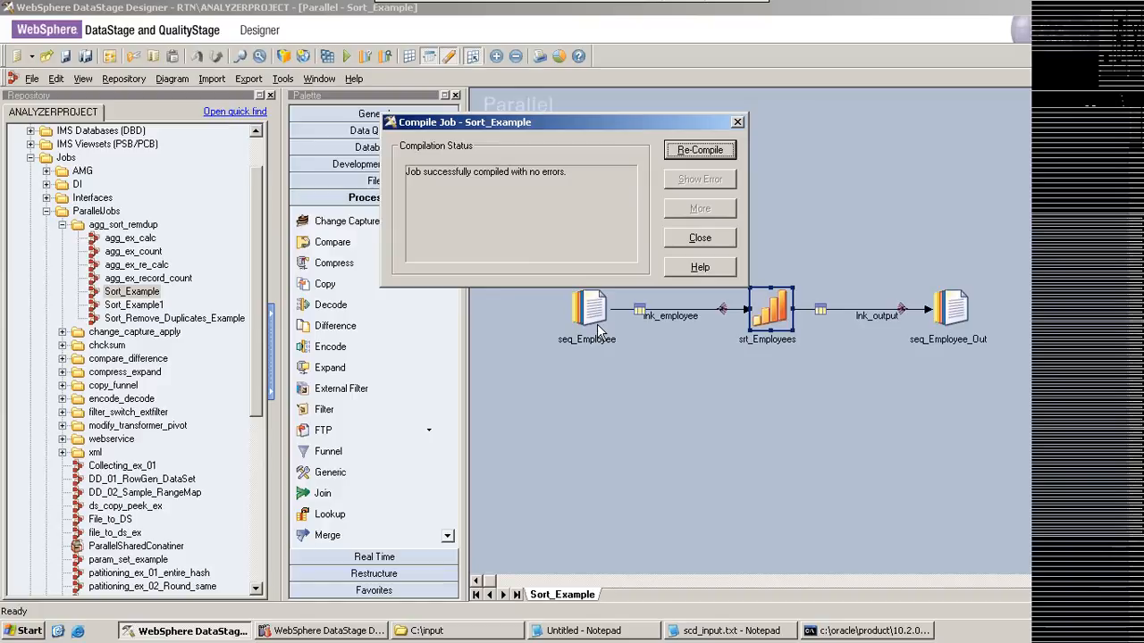
click(681, 239)
click(346, 55)
click(291, 338)
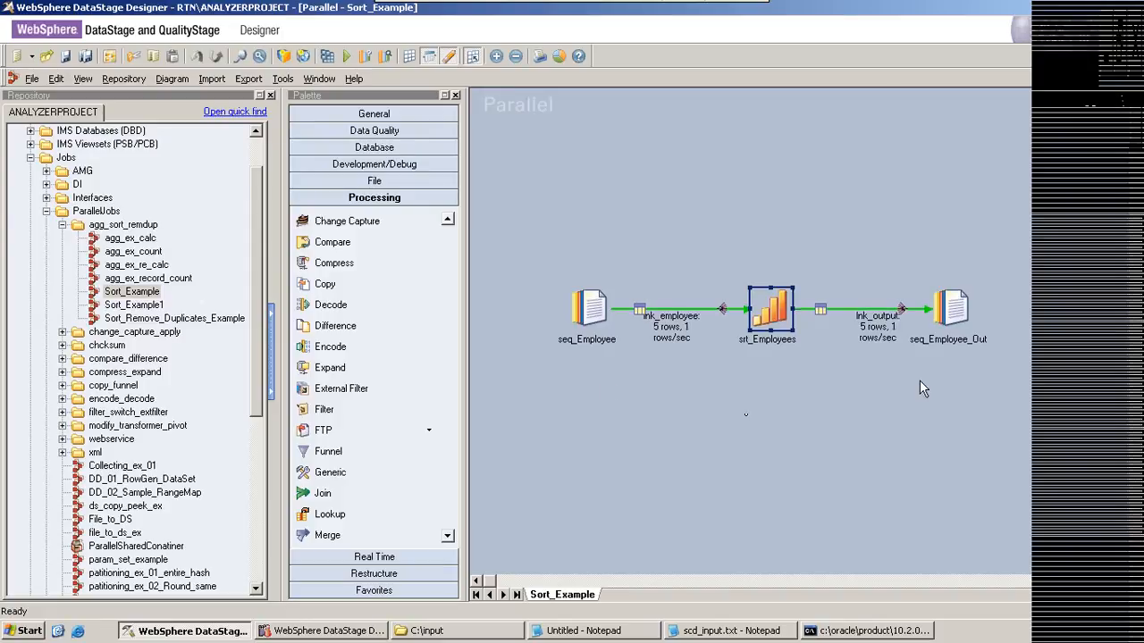
Step: View the lnk_output data written to seq_Employee_Out with 10 rows to display, and close the data browser
click(942, 317)
right_click(942, 316)
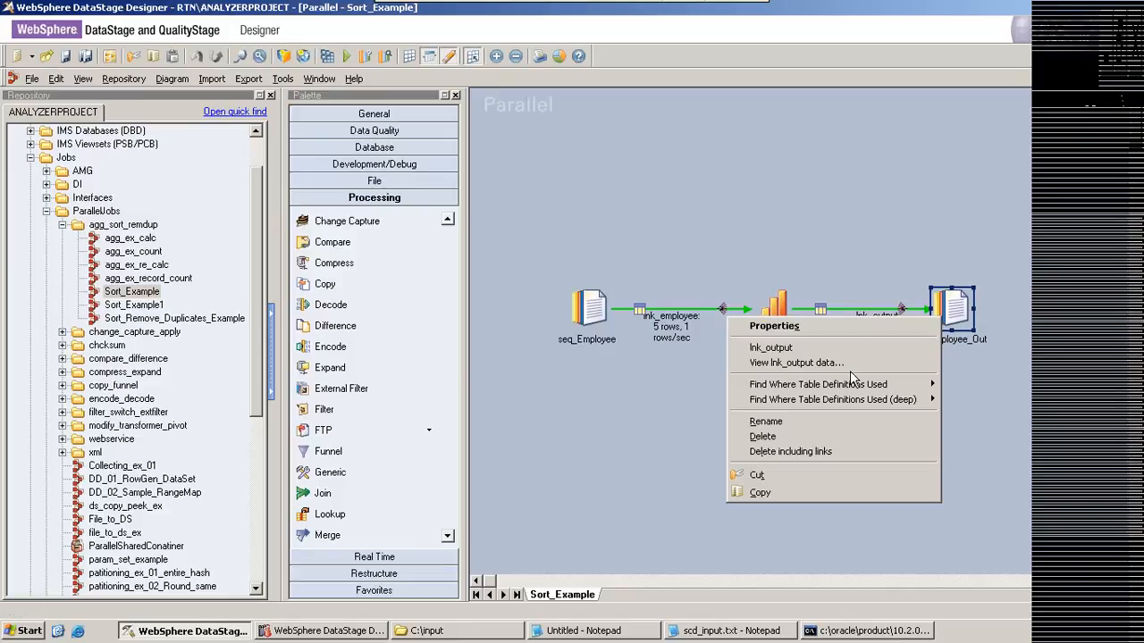
click(844, 369)
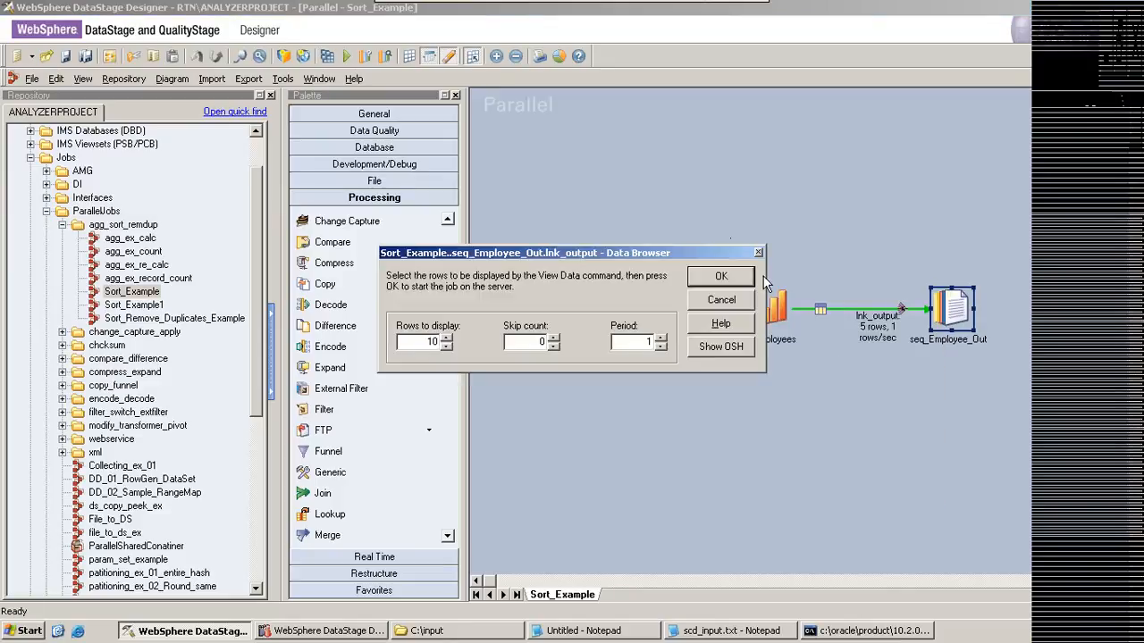
click(725, 276)
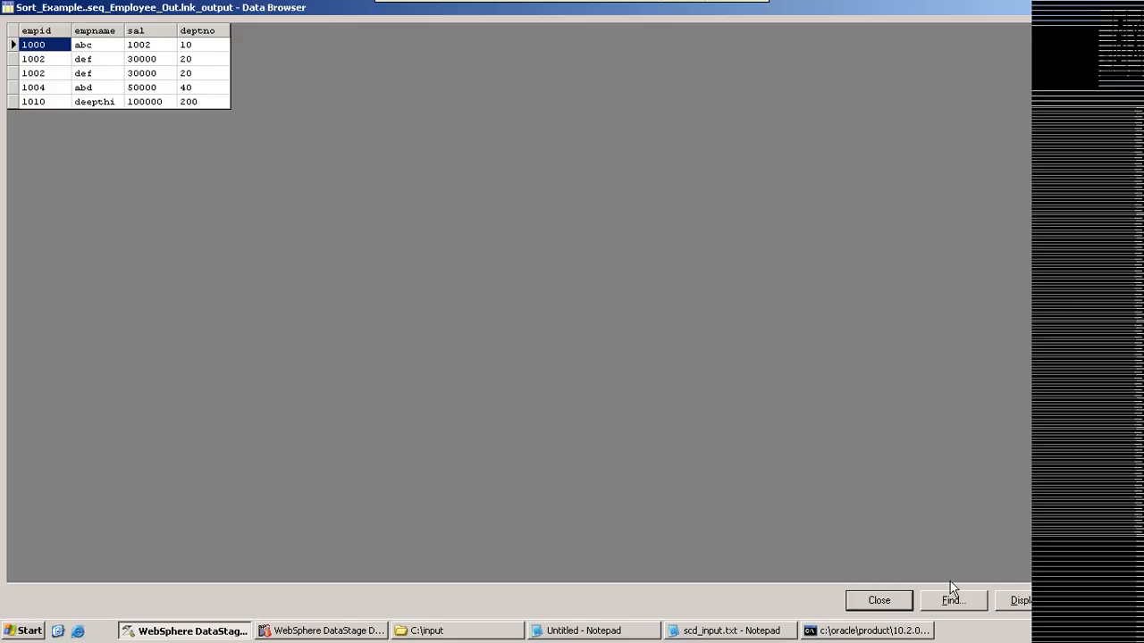
click(887, 600)
Step: In the Sort_Example1 job, inspect the Create Key Change Column option of srt_Employees and the keyChange column in its output mapping
double_click(150, 319)
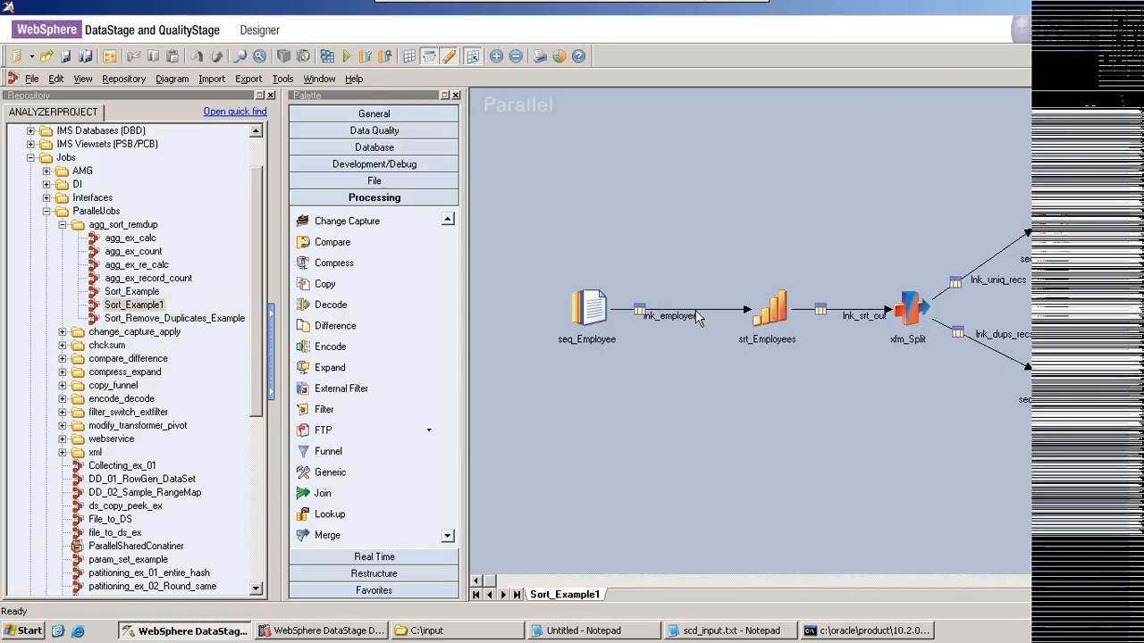
double_click(770, 309)
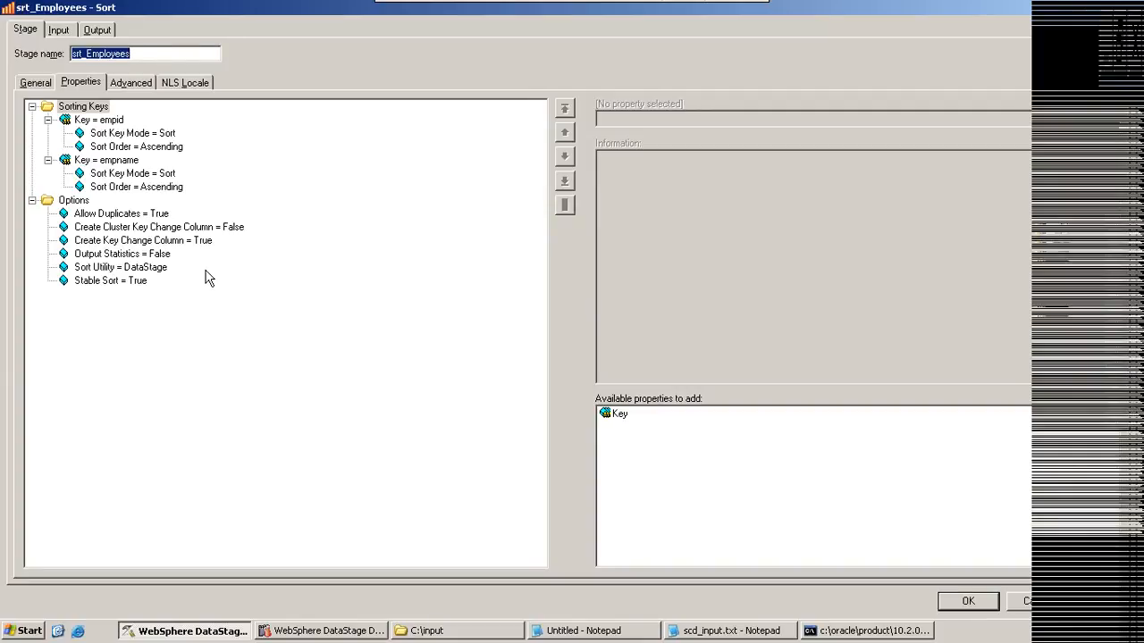
click(116, 243)
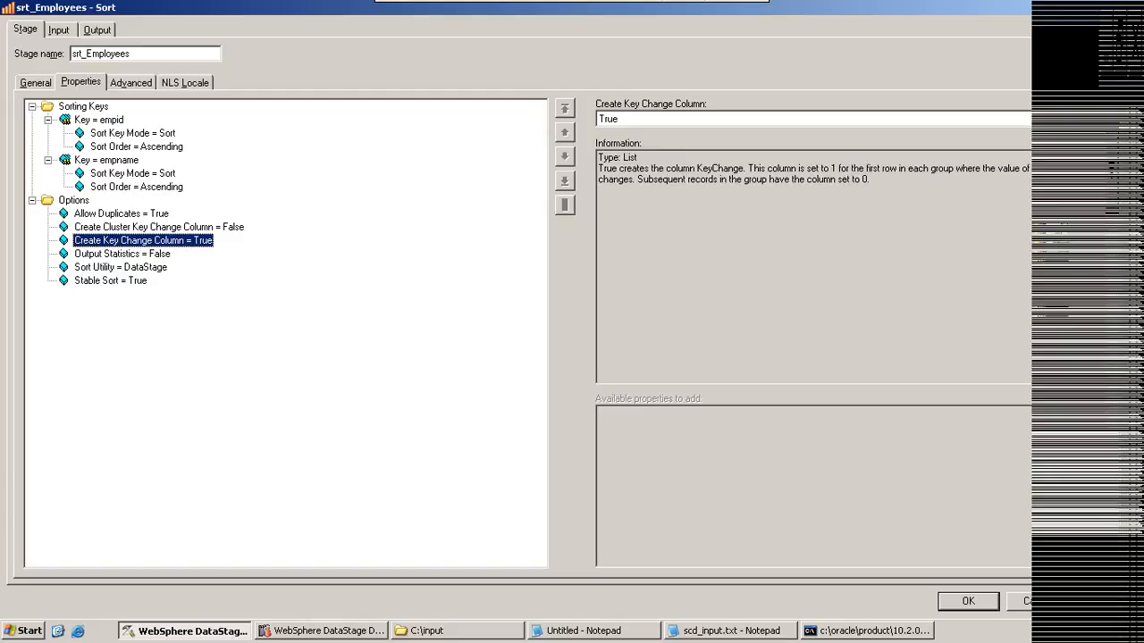
click(97, 30)
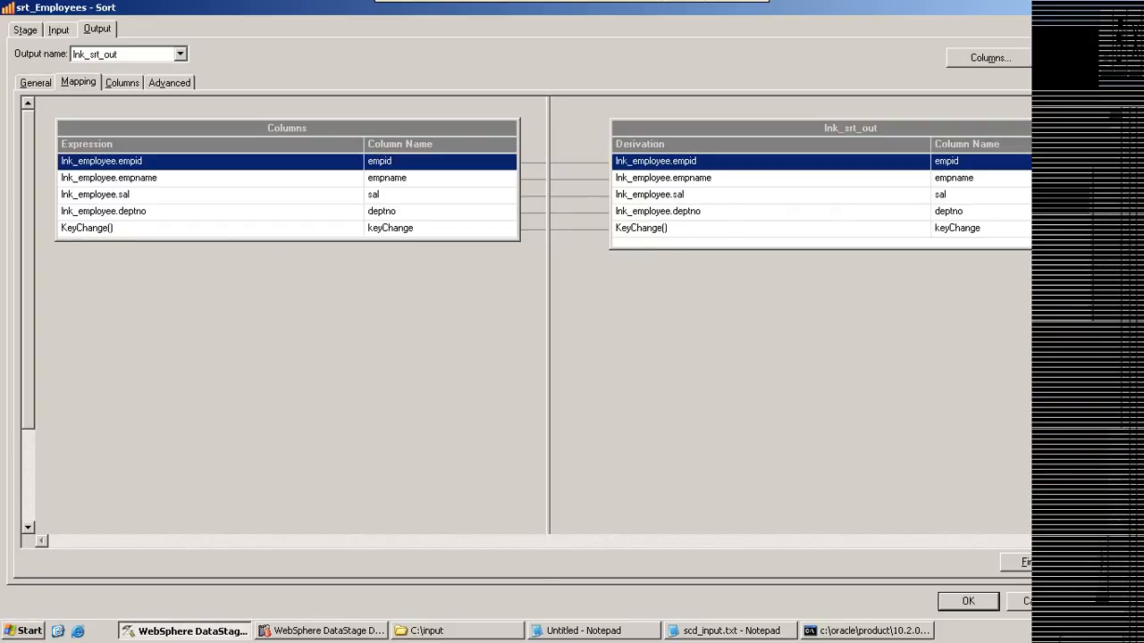
click(1036, 601)
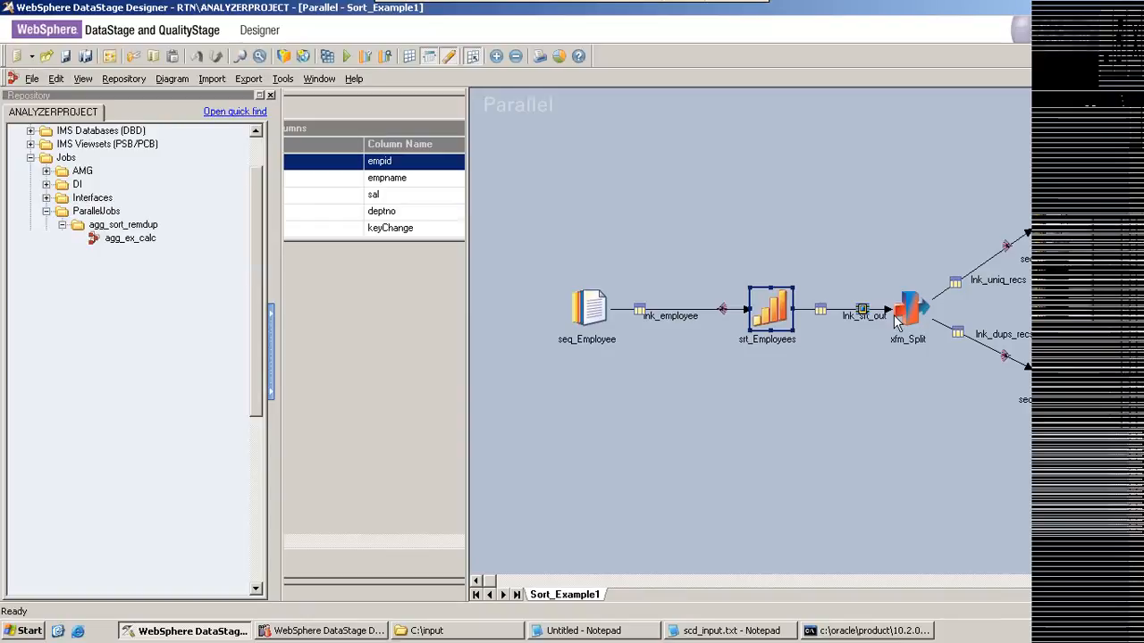
Step: Review the lnk_uniq_recs and lnk_dups_recs column derivations in the xfm_Split transformer, and point out its output link on the canvas
click(896, 320)
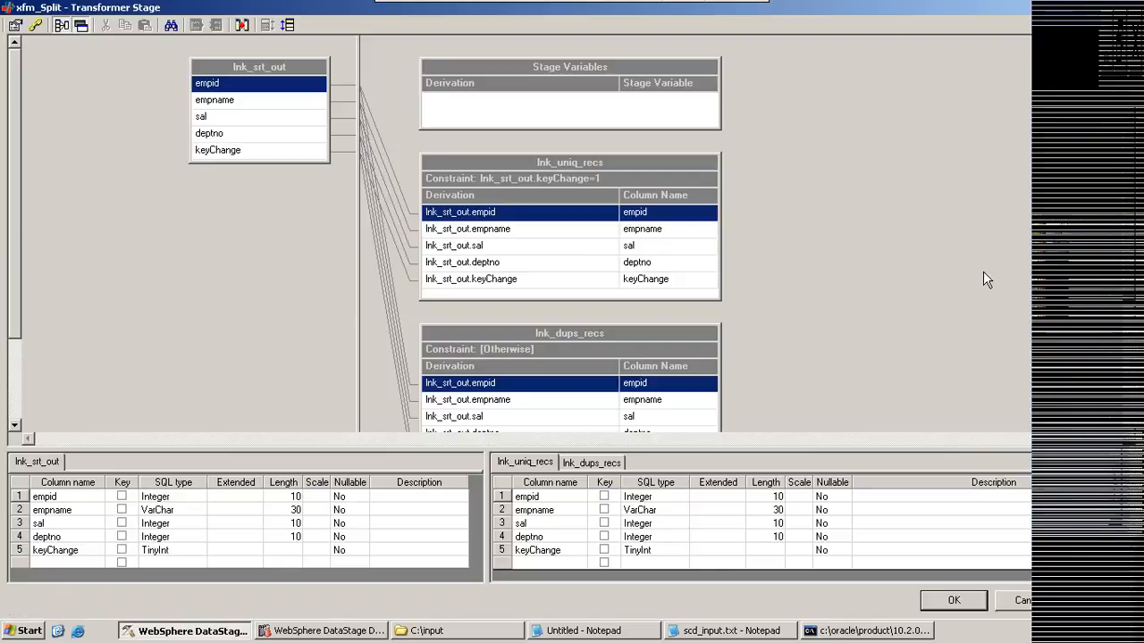
scroll(570, 233, down, 2)
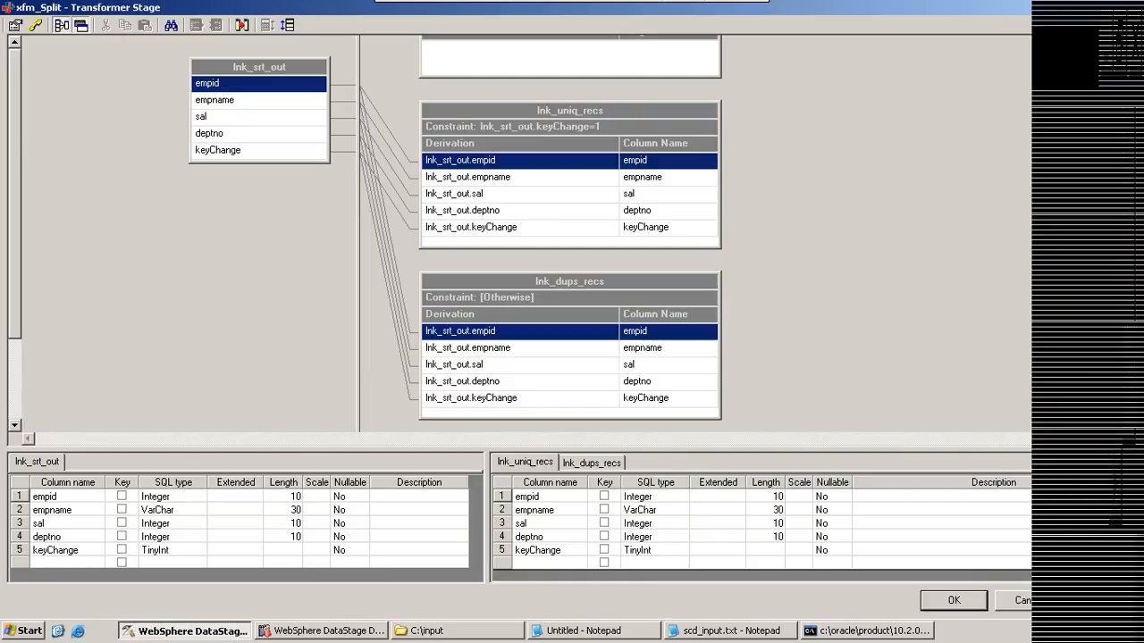
key(alt+Tab)
key(alt+Tab)
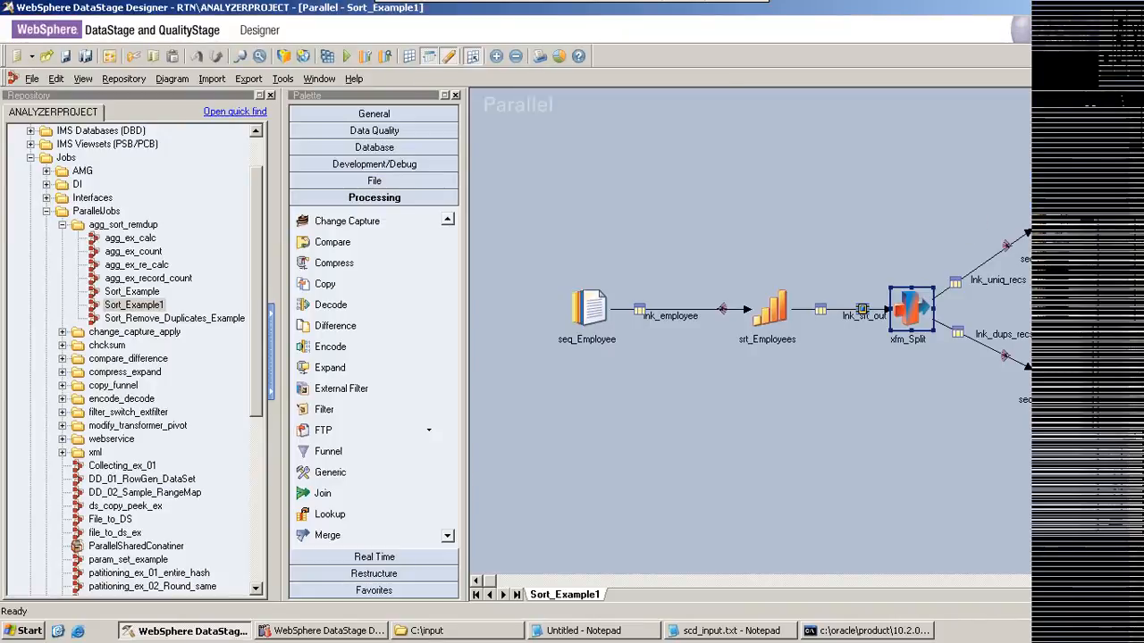
click(998, 283)
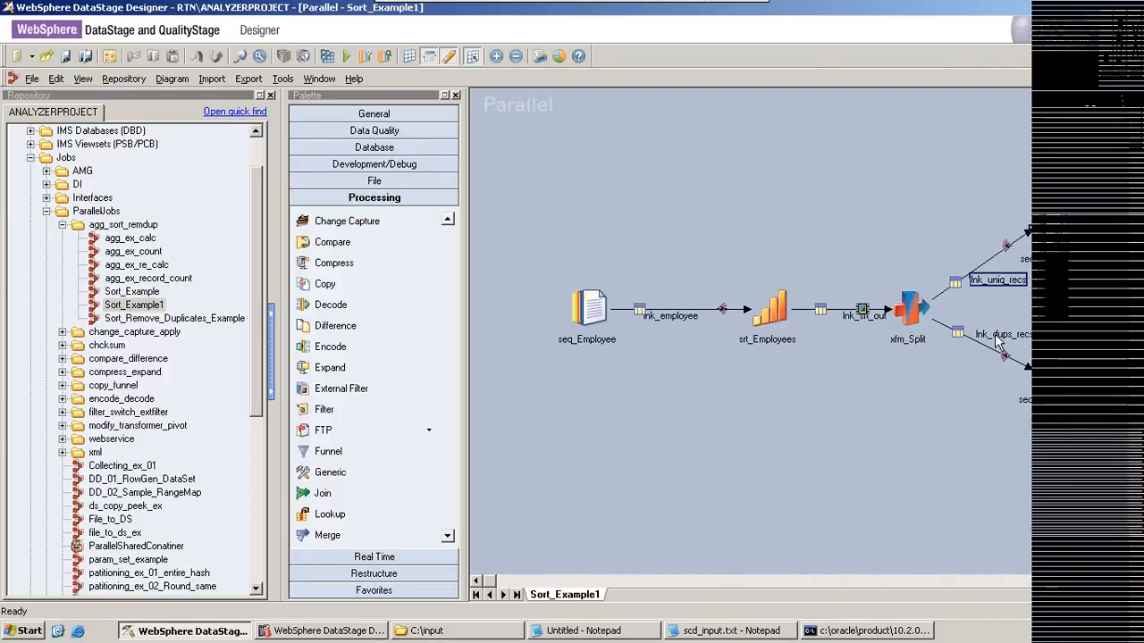
Step: Examine the xfm_Split constraints for the unique and duplicate record links, and leave the transformer without changes
double_click(910, 306)
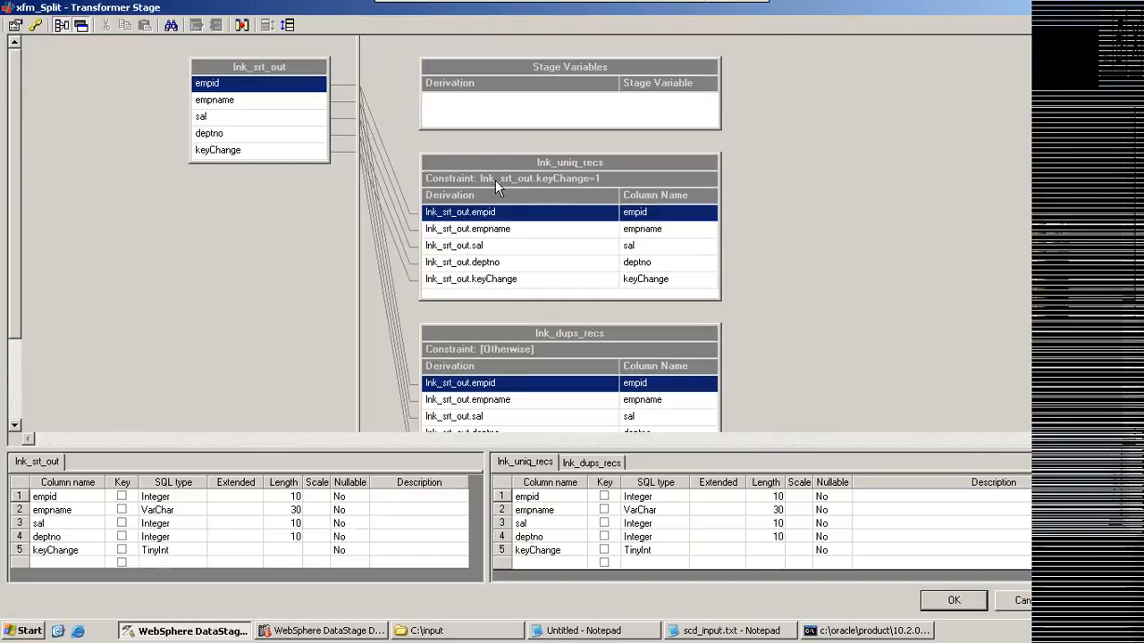
click(495, 179)
double_click(495, 179)
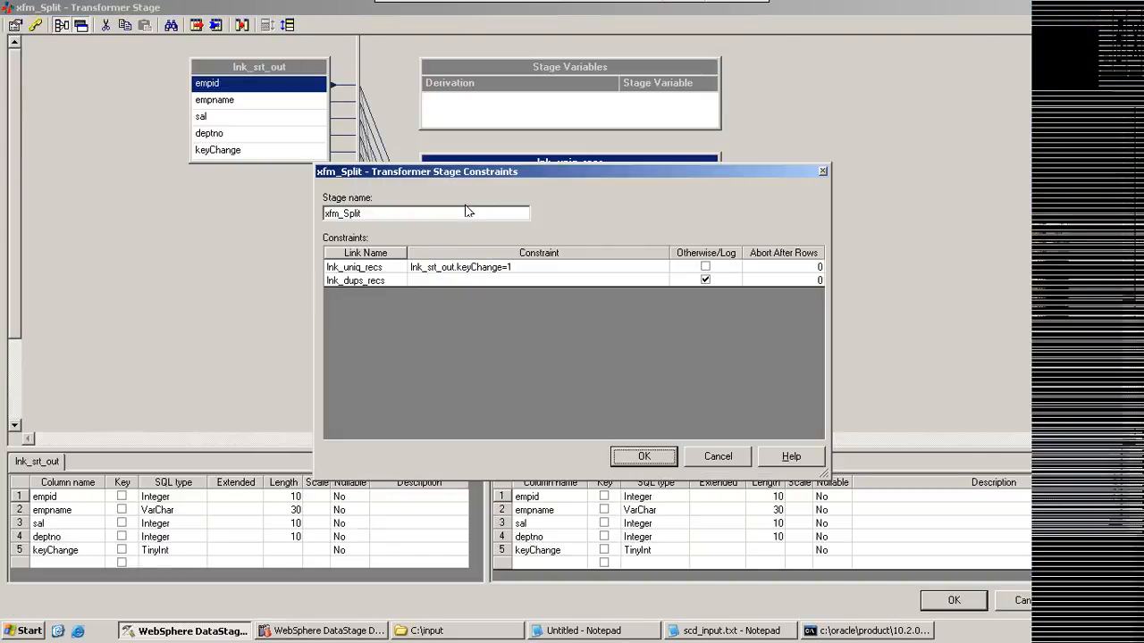
click(364, 270)
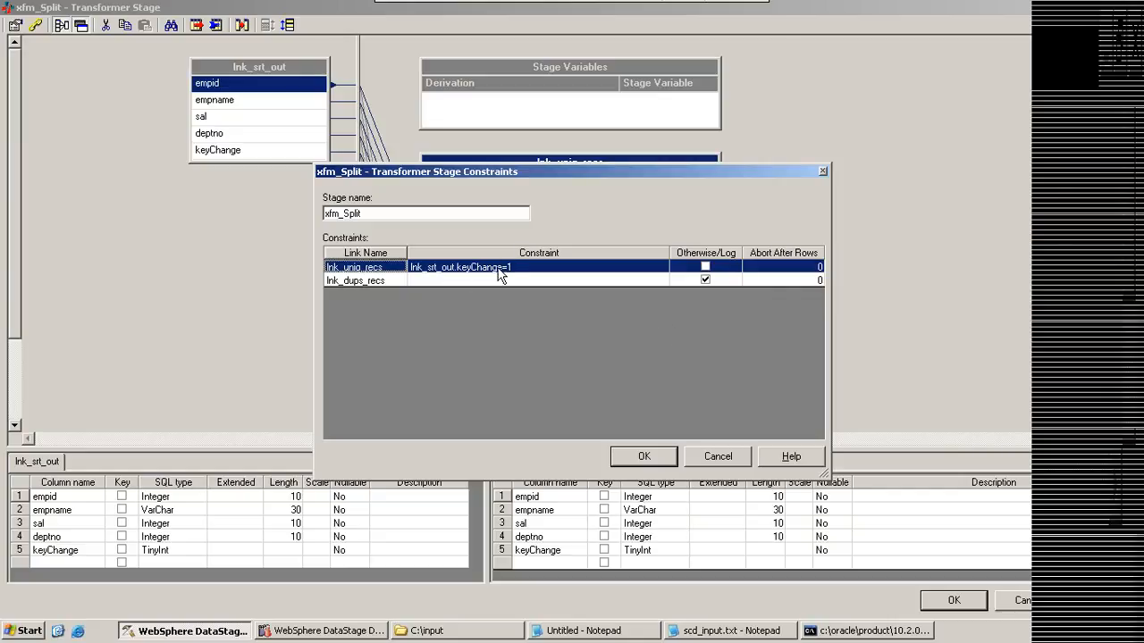
click(344, 280)
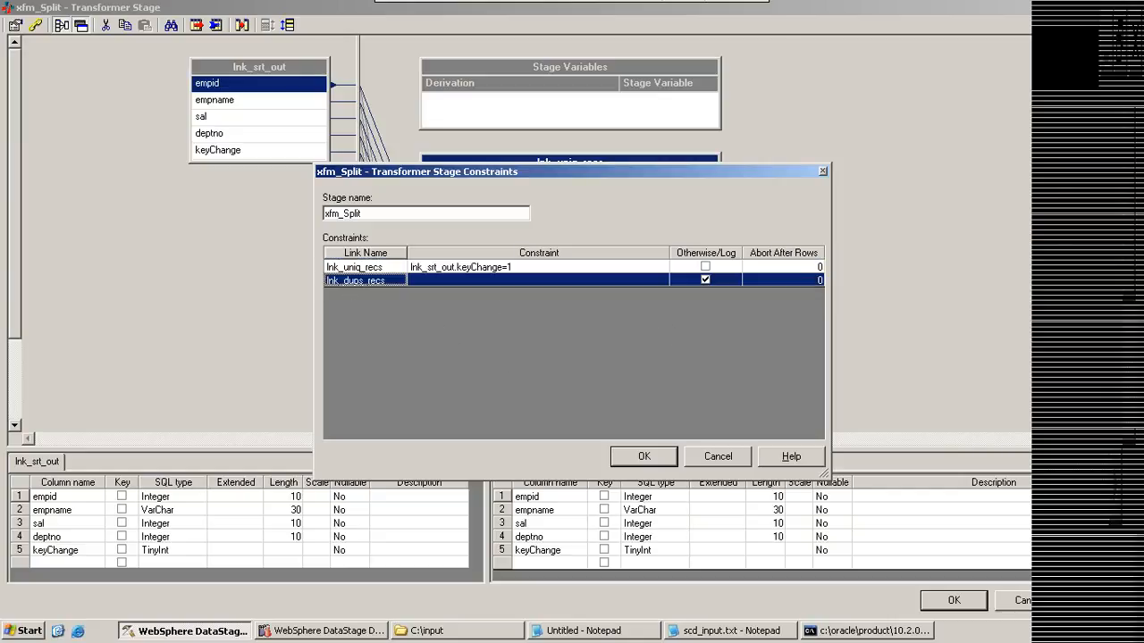
click(711, 458)
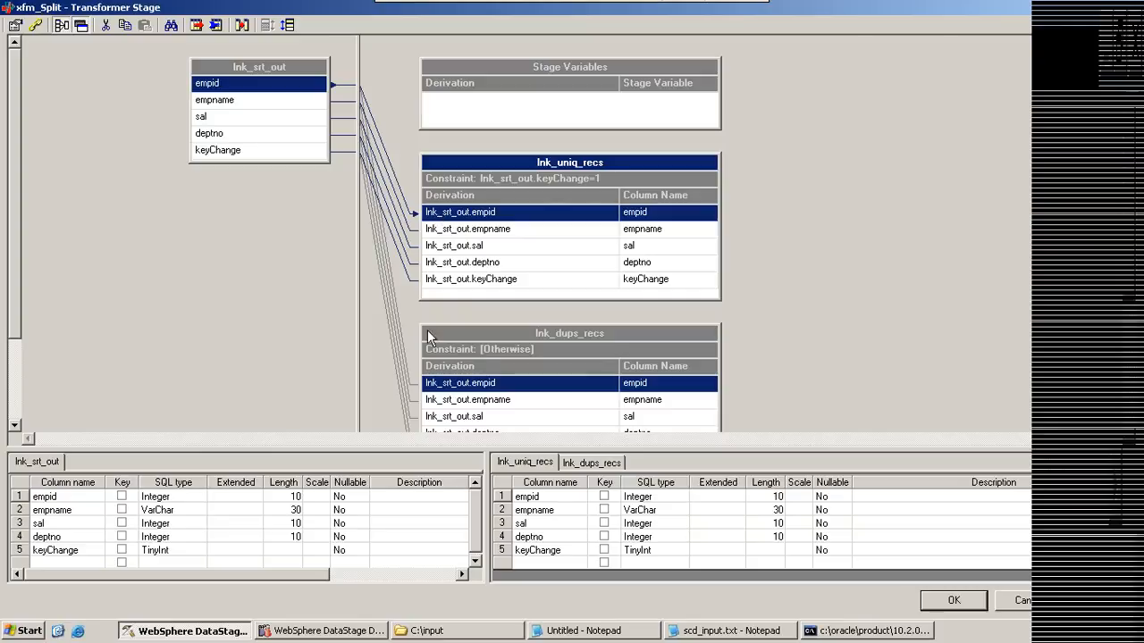
click(1013, 600)
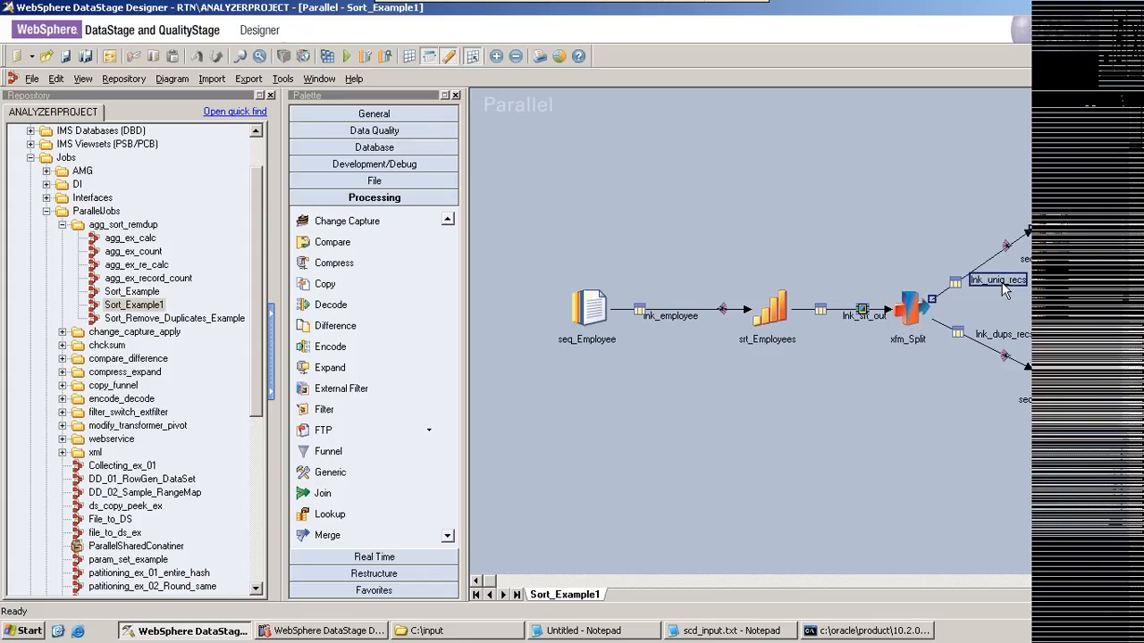
Step: Point out lnk_dups_recs and lnk_srt_out on the canvas, and recheck how xfm_Split's constraints divide the sorted records
click(999, 335)
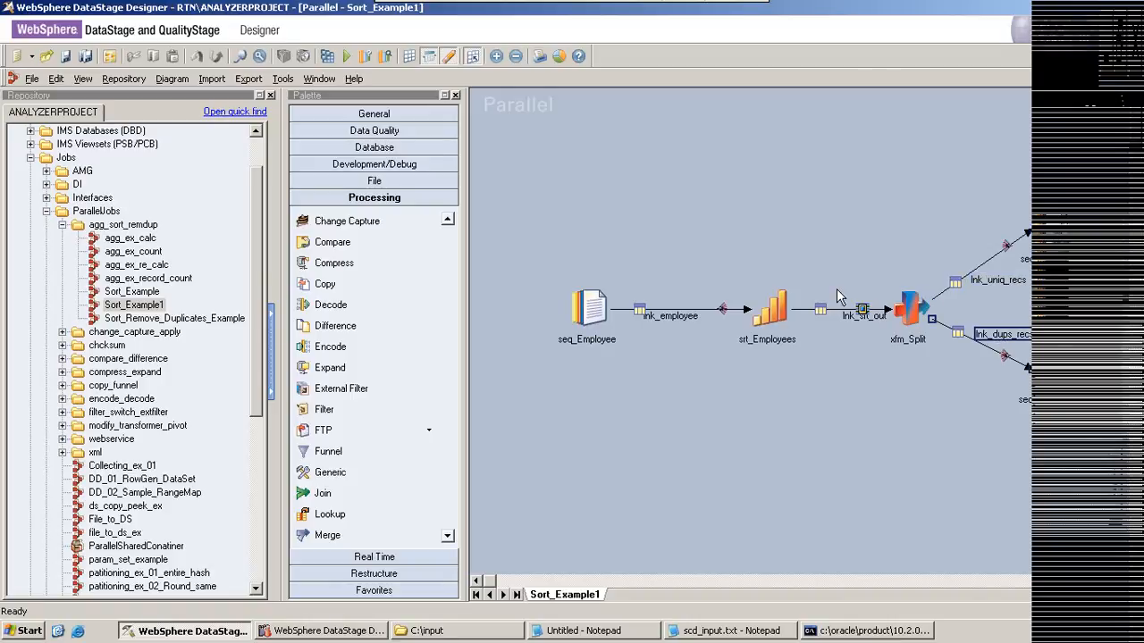
click(854, 320)
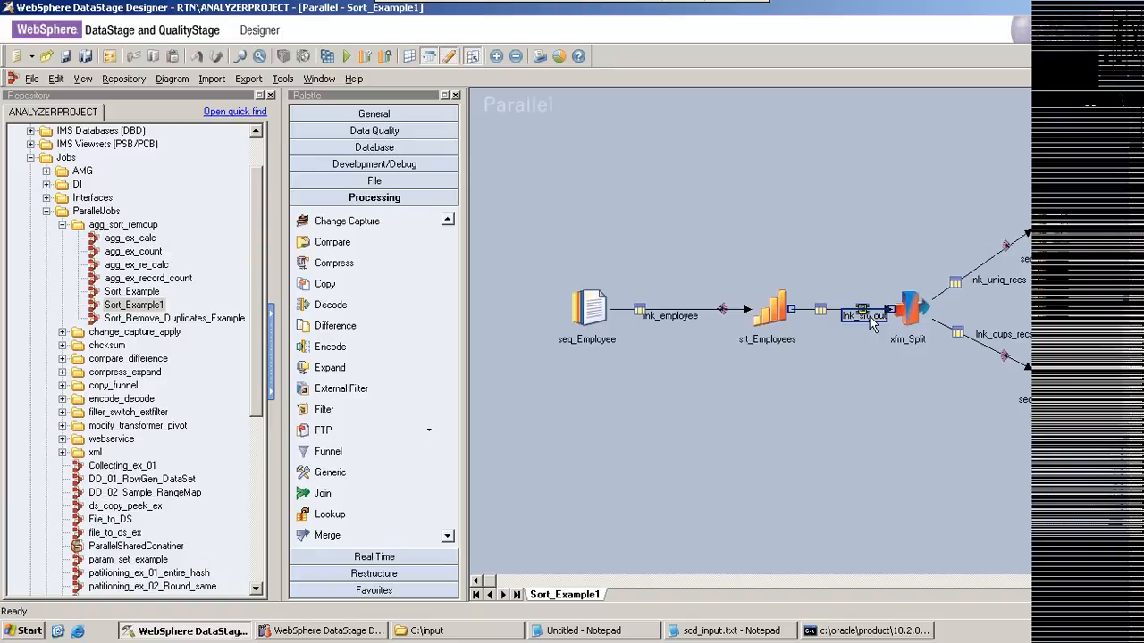
click(907, 315)
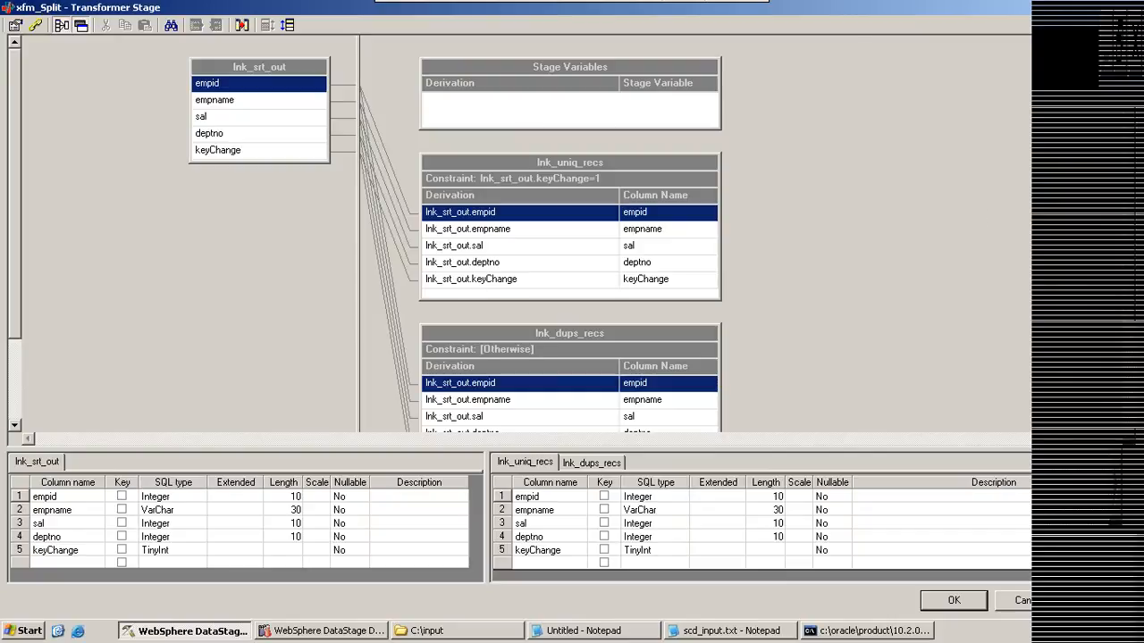
scroll(788, 157, down, 1)
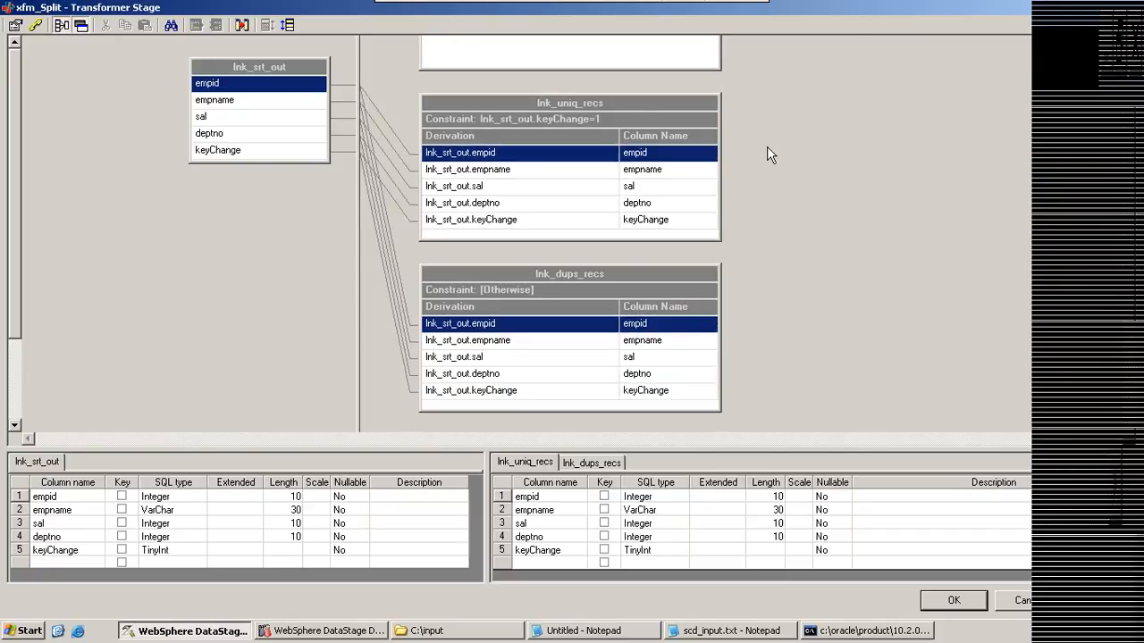
double_click(482, 120)
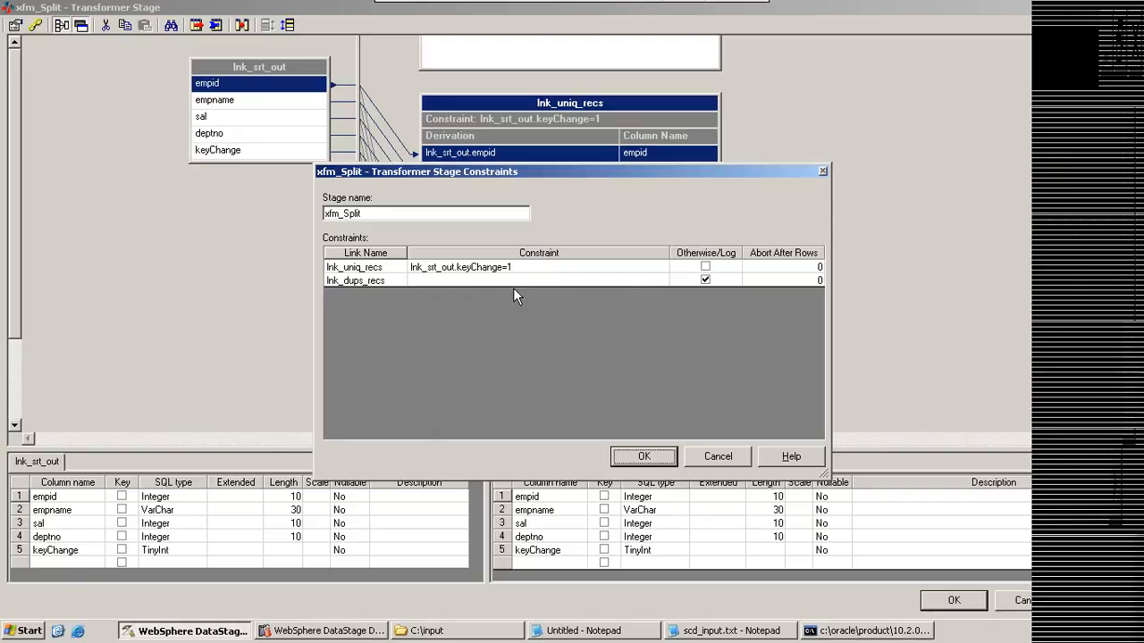
click(718, 455)
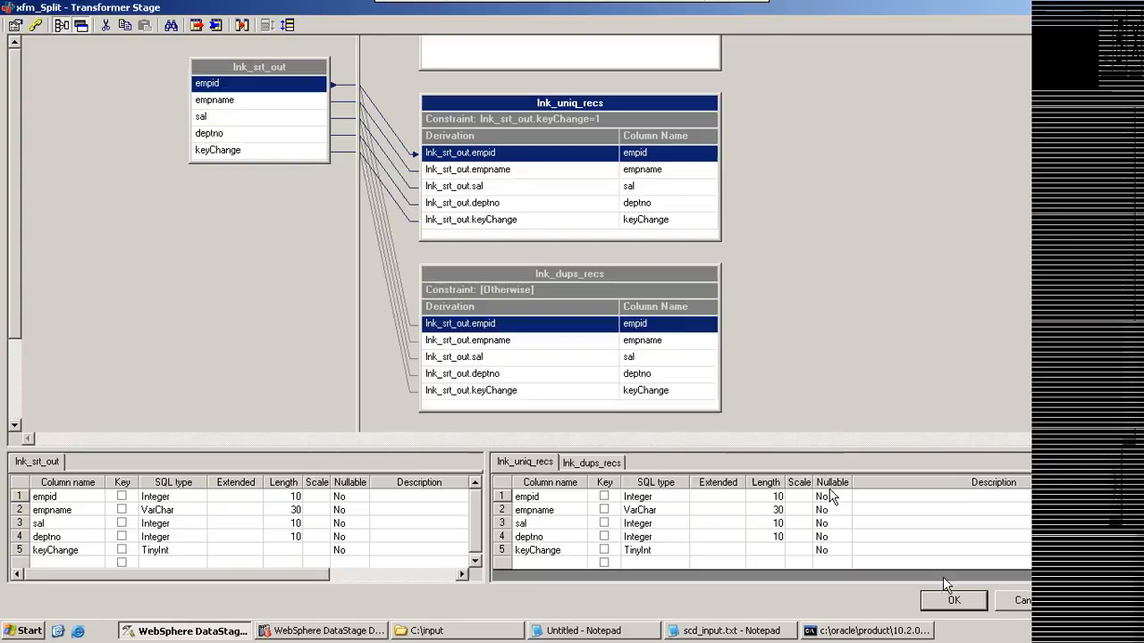
click(1019, 602)
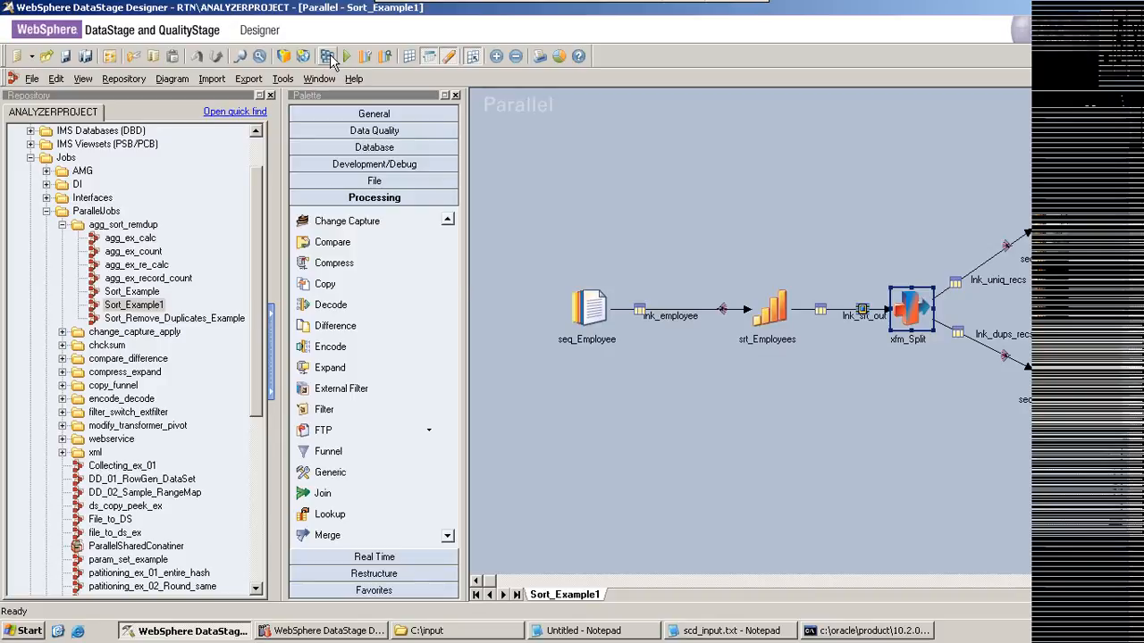
Step: Compile the Sort_Example1 job
click(329, 56)
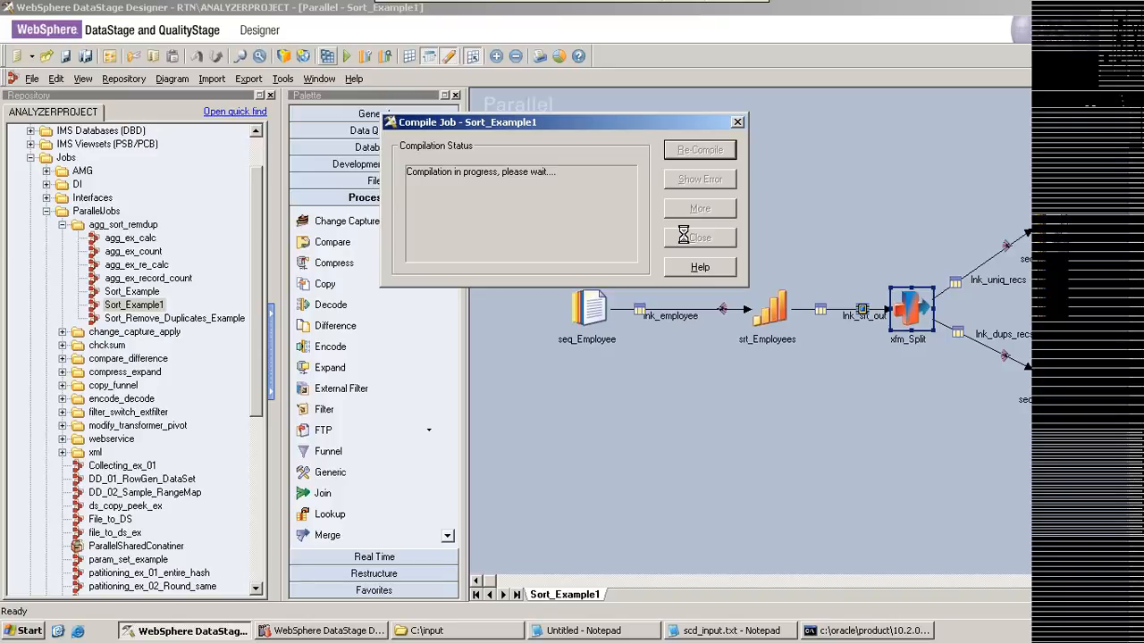
click(700, 238)
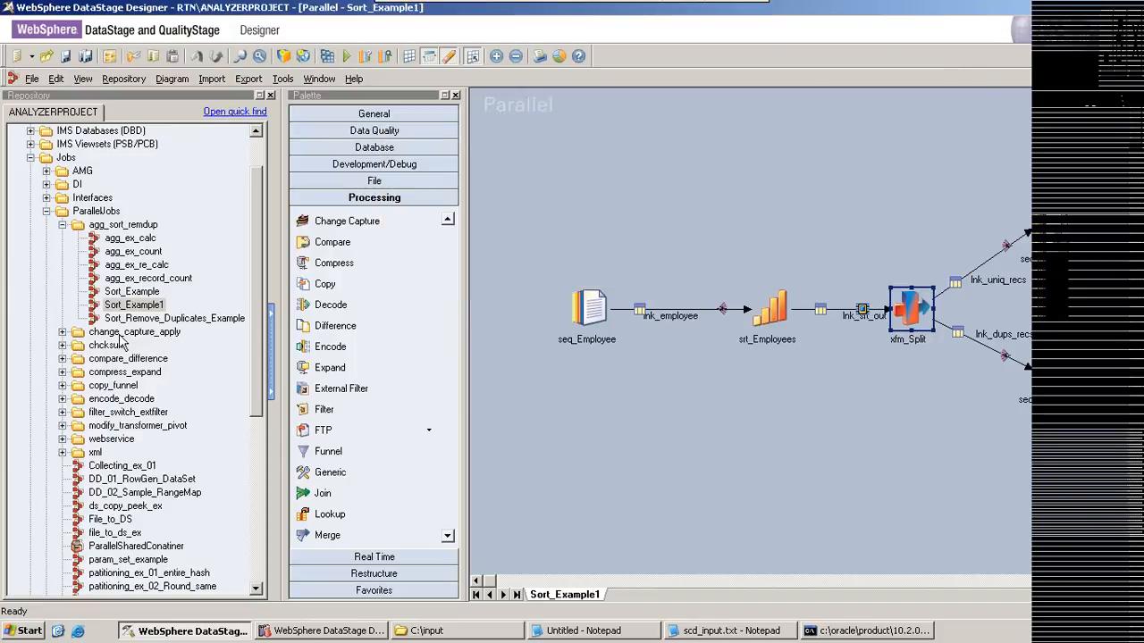
double_click(158, 319)
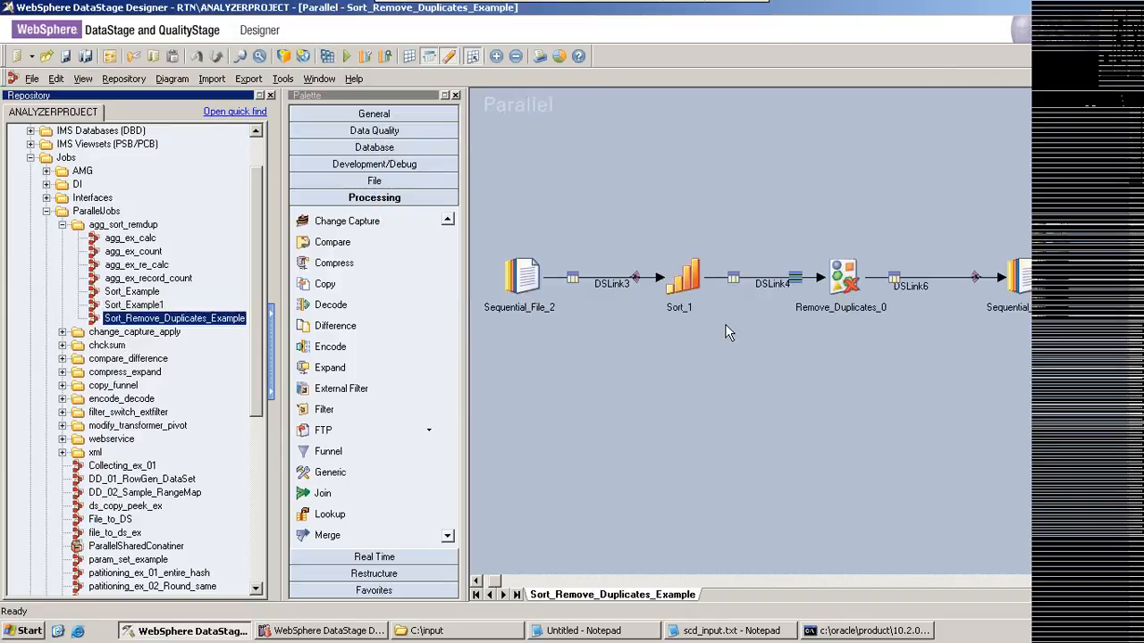
click(838, 284)
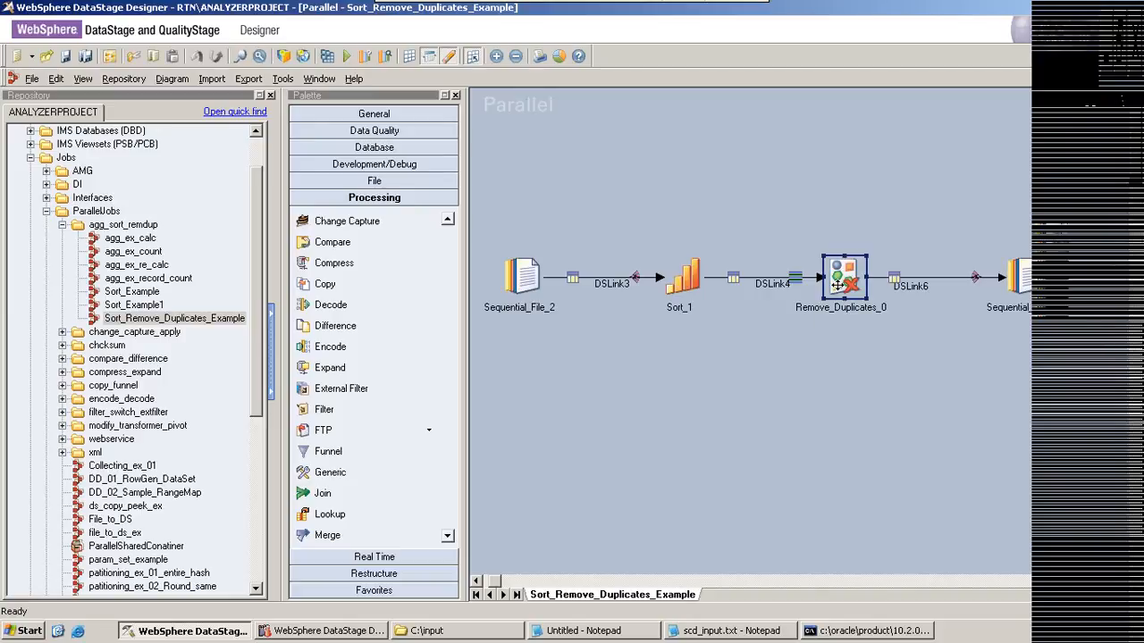
drag(839, 284, 483, 382)
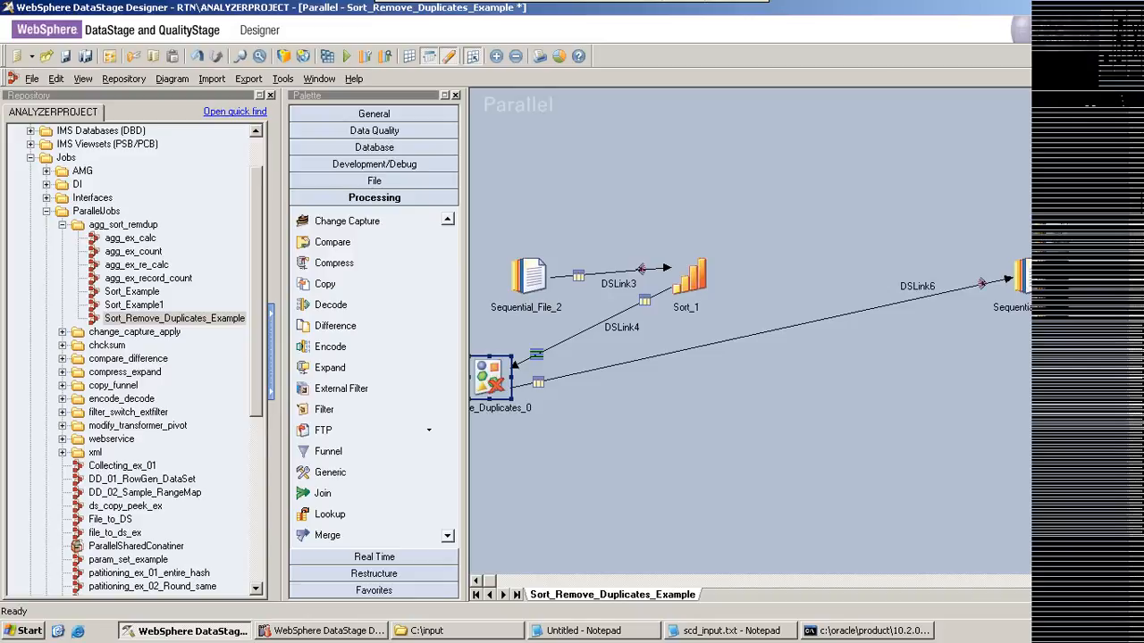
click(1133, 79)
click(572, 340)
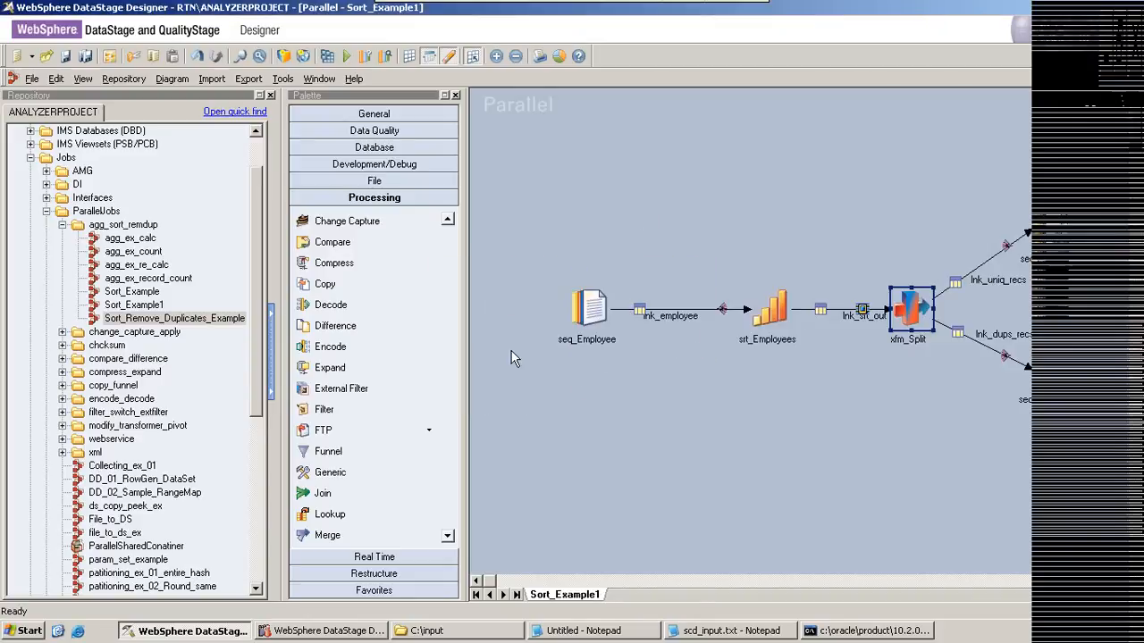
Step: Open the Sort_Remove_Duplicates_Example job
click(201, 324)
double_click(201, 320)
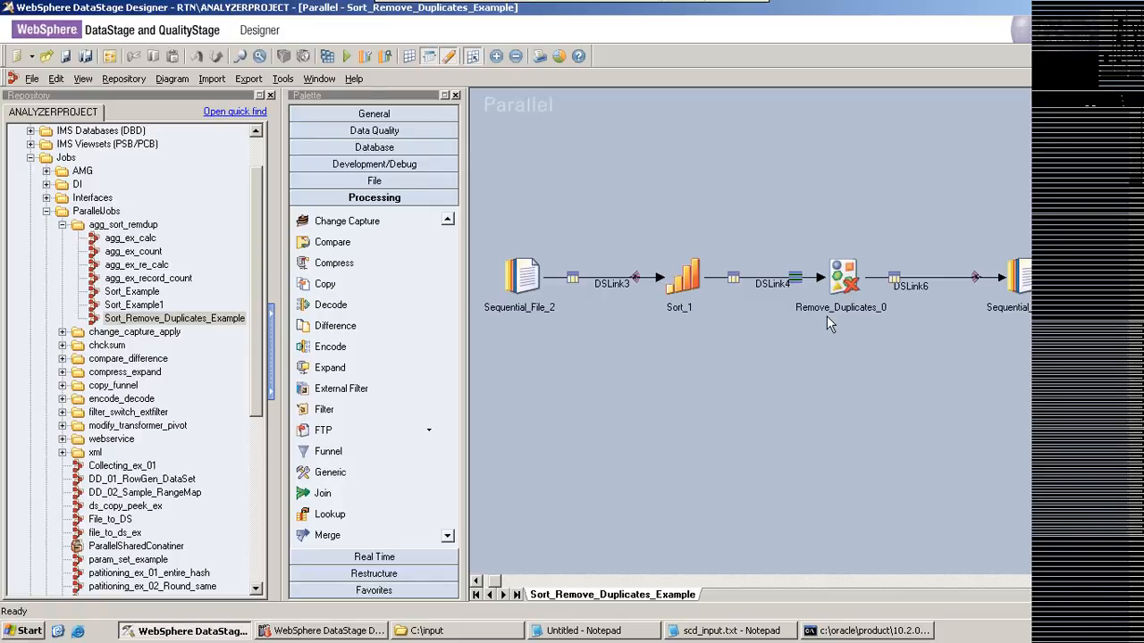
Step: Open the Remove_Duplicates_0 stage's properties and leave them without changes
double_click(840, 277)
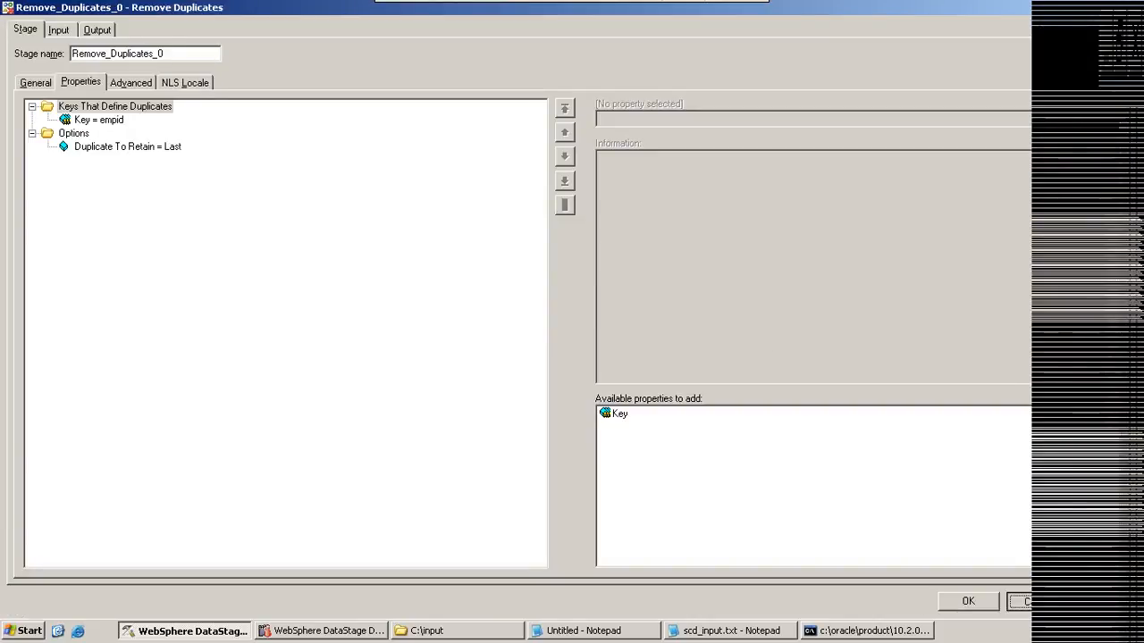
click(1036, 602)
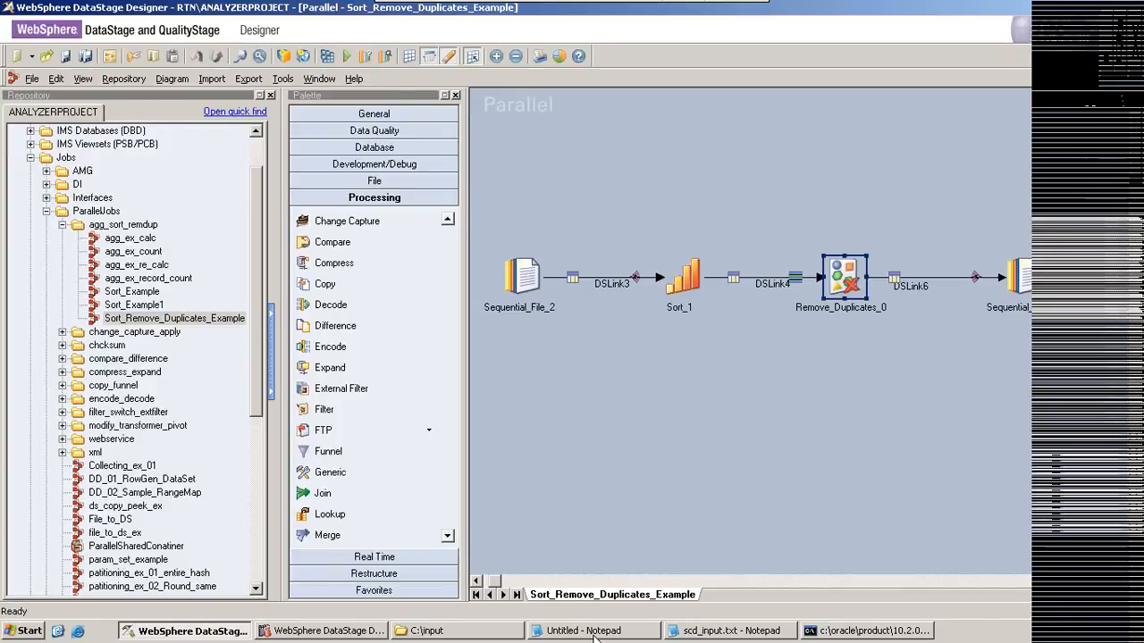
Step: Switch to the untitled Notepad notes and remove ",keychangecolumn" from the sample data's header row
click(586, 631)
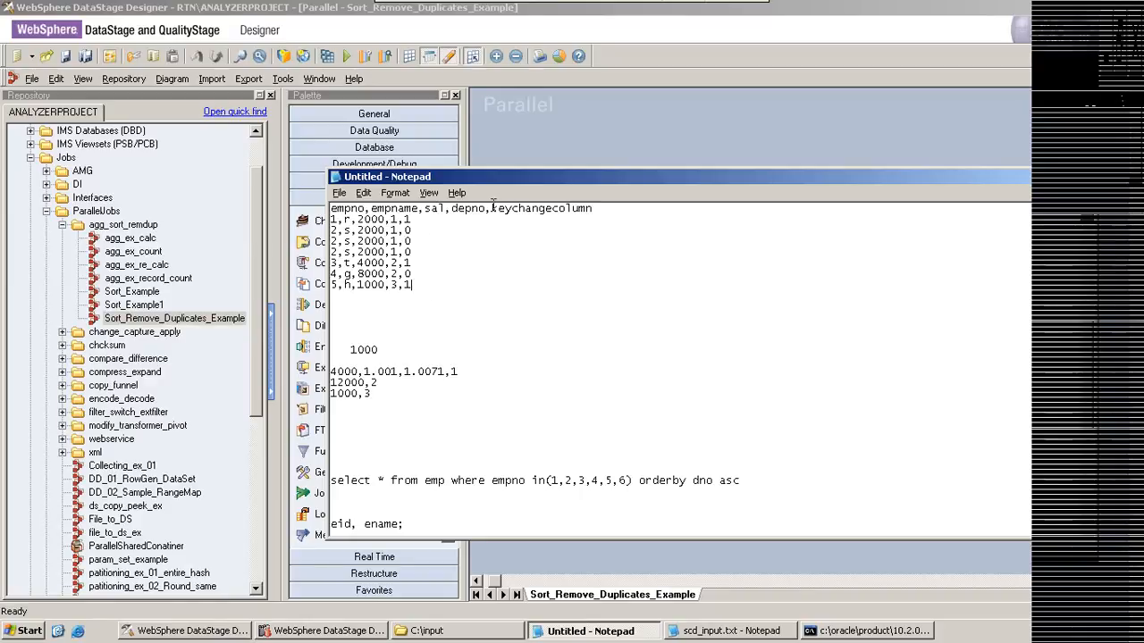
drag(487, 208, 604, 206)
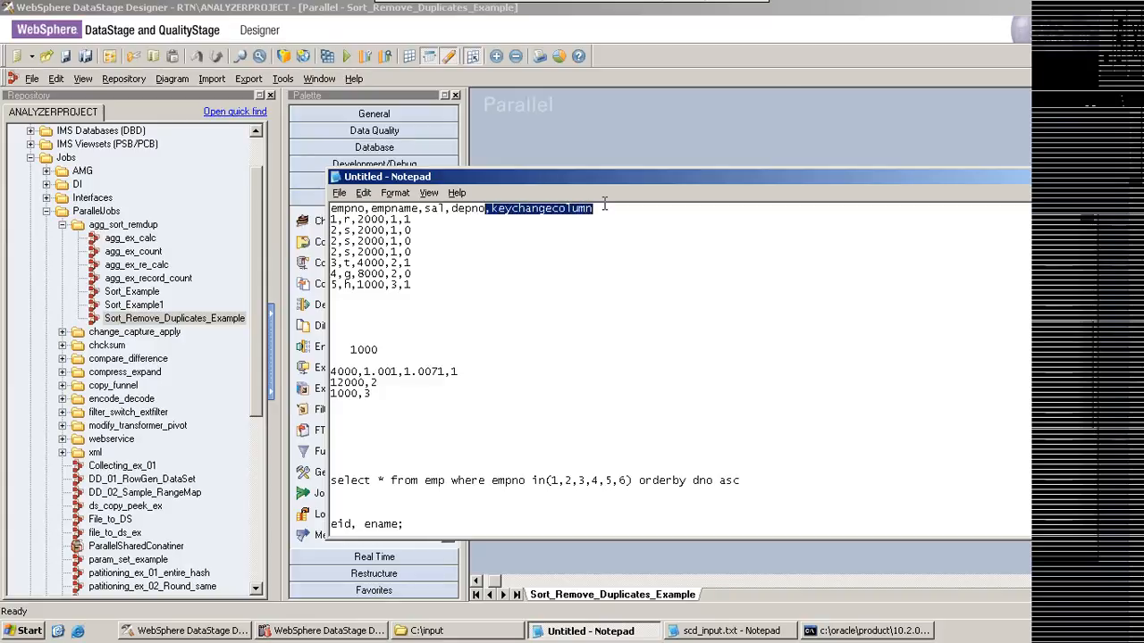
key(ctrl+z)
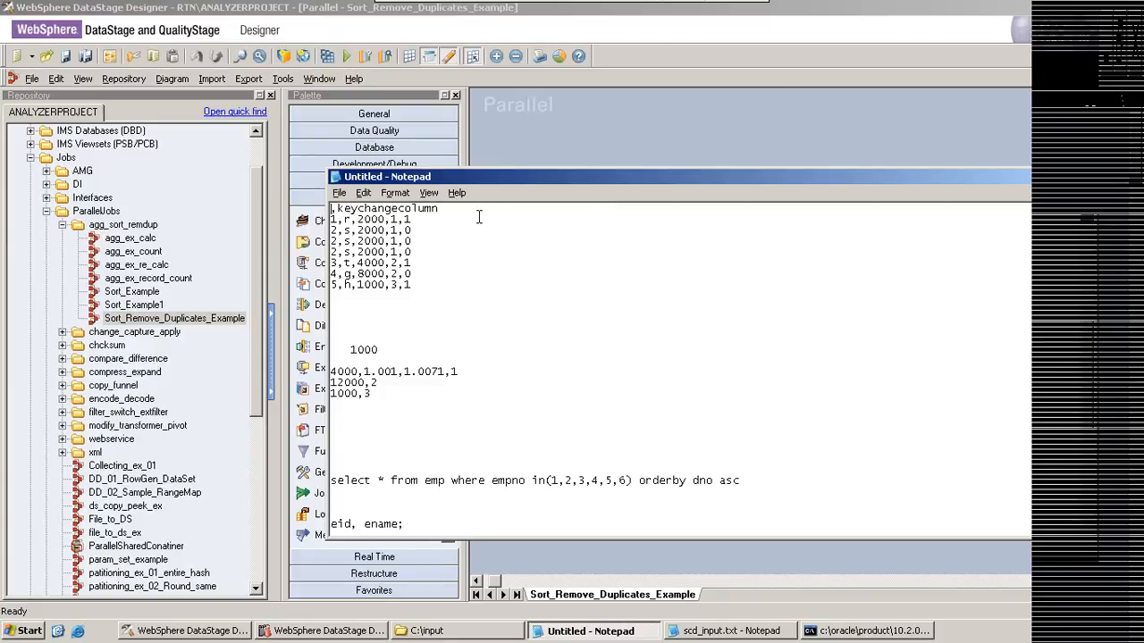
key(ctrl+z)
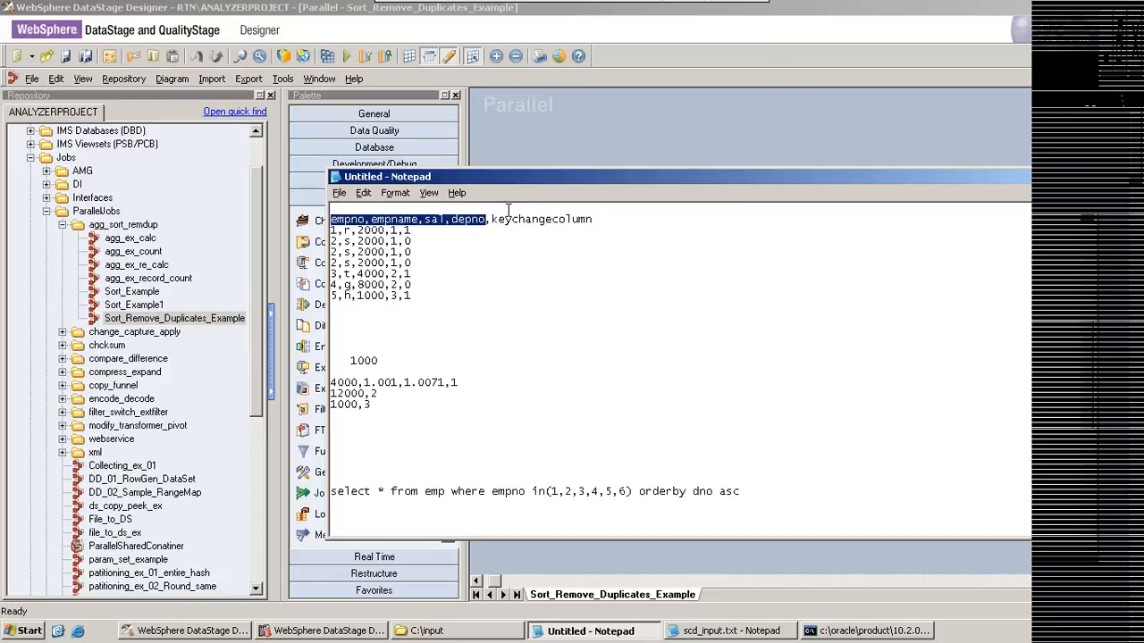
click(488, 219)
drag(488, 219, 579, 221)
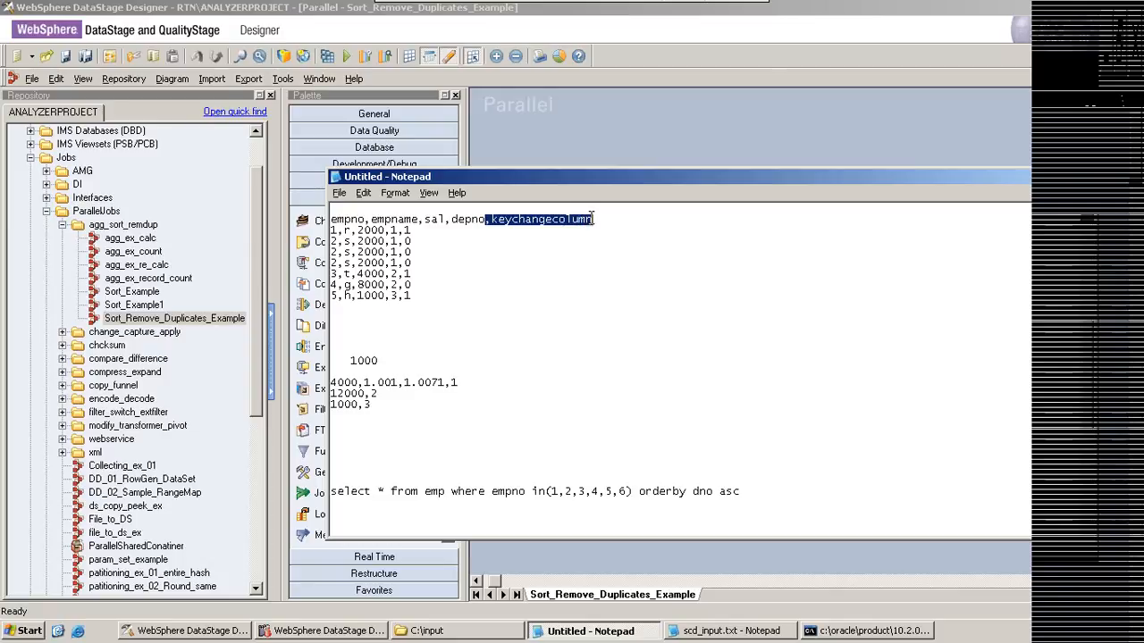
key(Delete)
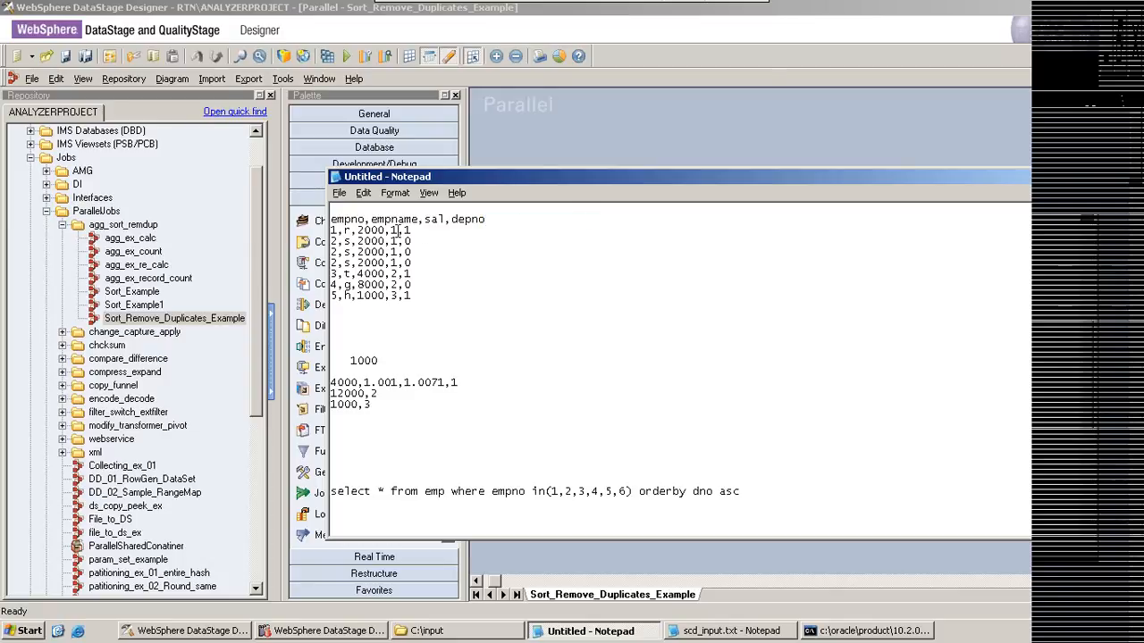
Step: Remove the trailing key change value and its comma from all seven sample records
drag(396, 231, 413, 231)
key(Delete)
drag(397, 241, 412, 242)
key(Delete)
drag(398, 252, 411, 252)
key(Delete)
key(Delete)
drag(399, 261, 420, 271)
key(Delete)
drag(397, 284, 415, 284)
key(Delete)
drag(396, 296, 416, 297)
key(Delete)
Step: Below the sample records, add a "depno" line and the record "1,r,2000", separated by blank lines
key(Return)
key(Return)
key(Return)
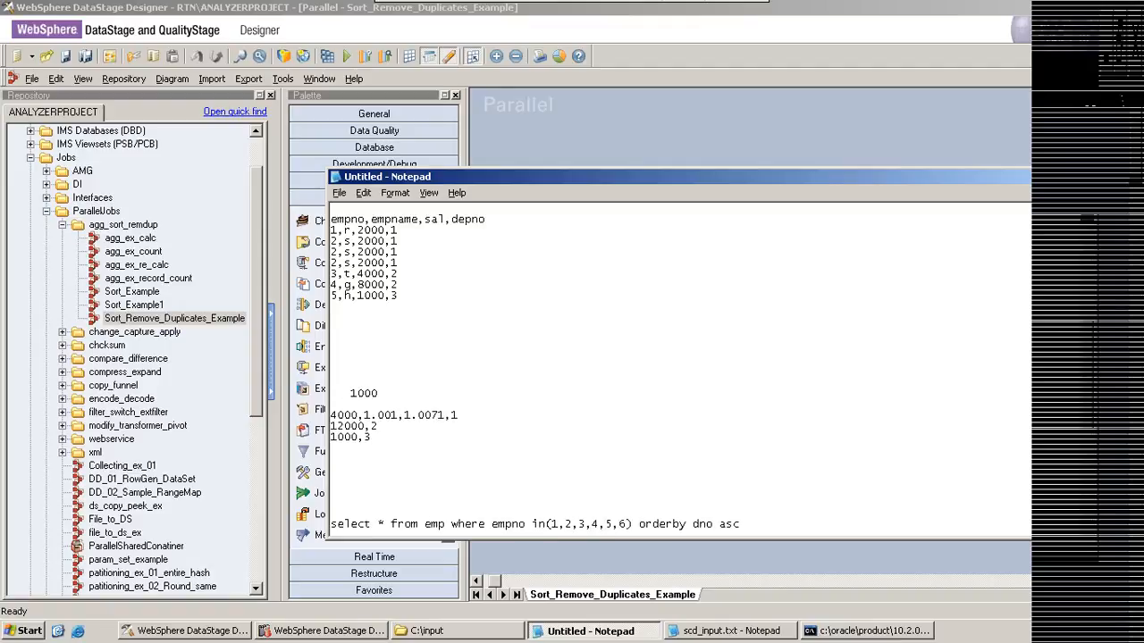
text(depno)
key(Return)
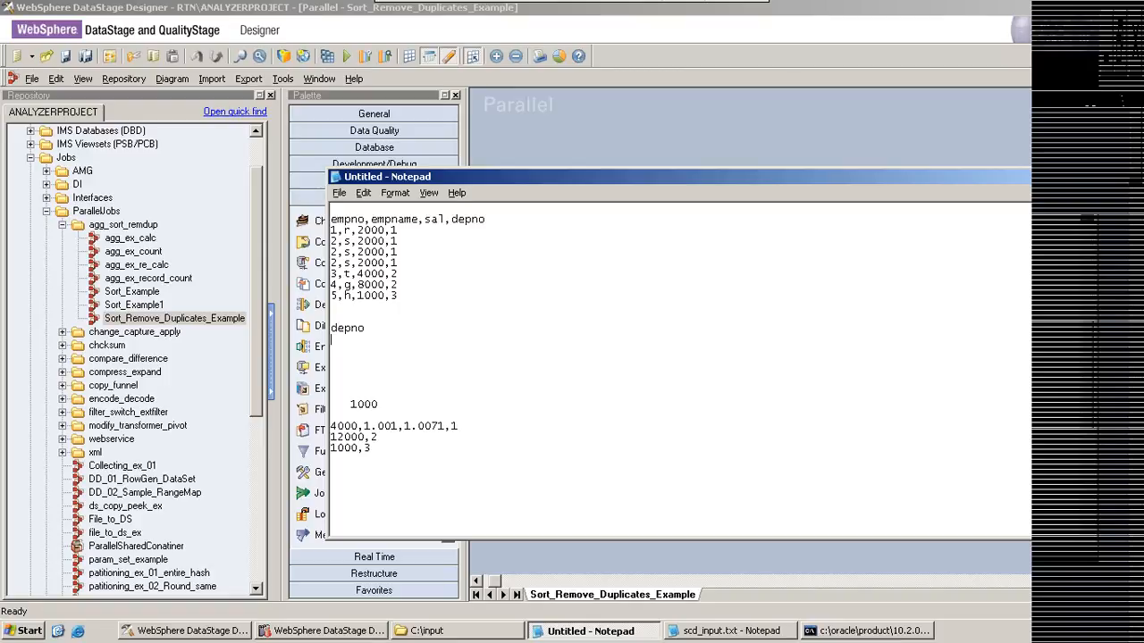
key(Return)
key(Return)
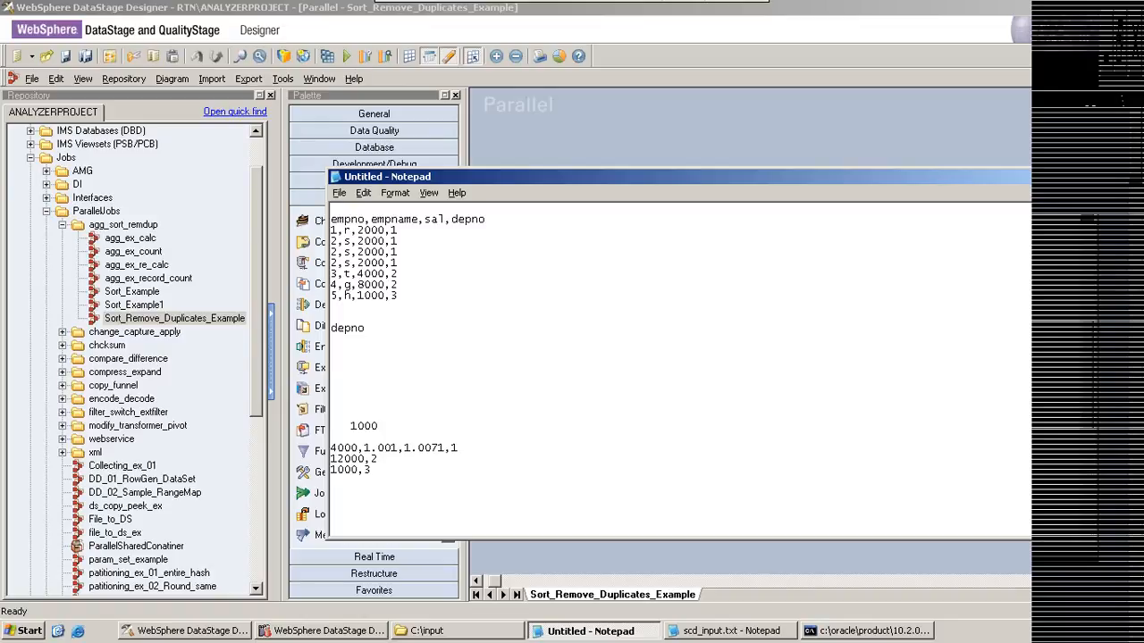
text(1,r,2000)
Step: Highlight individual sample records to compare the first and last record retained within each depno group
drag(408, 238, 330, 231)
drag(400, 274, 331, 273)
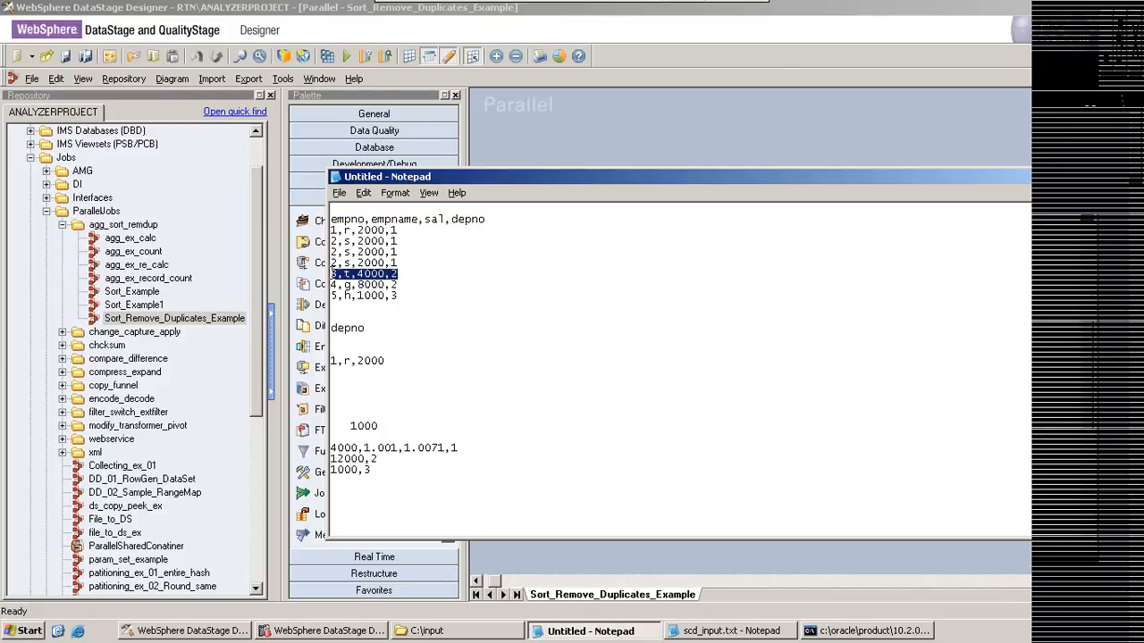
drag(405, 296, 331, 296)
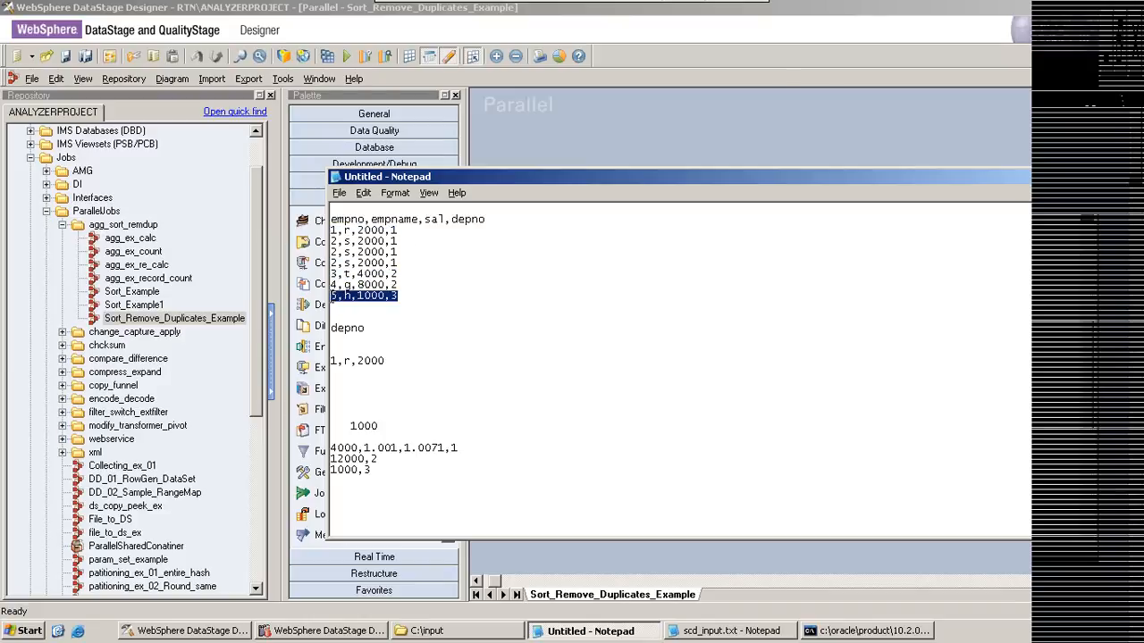
drag(399, 231, 331, 230)
drag(398, 252, 330, 252)
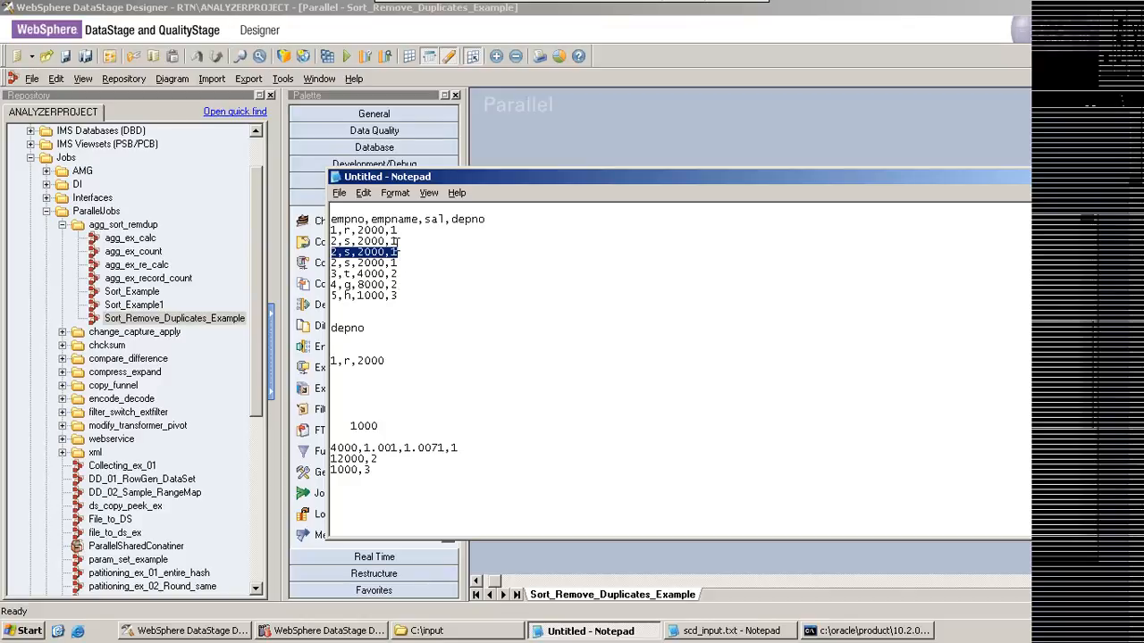
drag(398, 230, 329, 230)
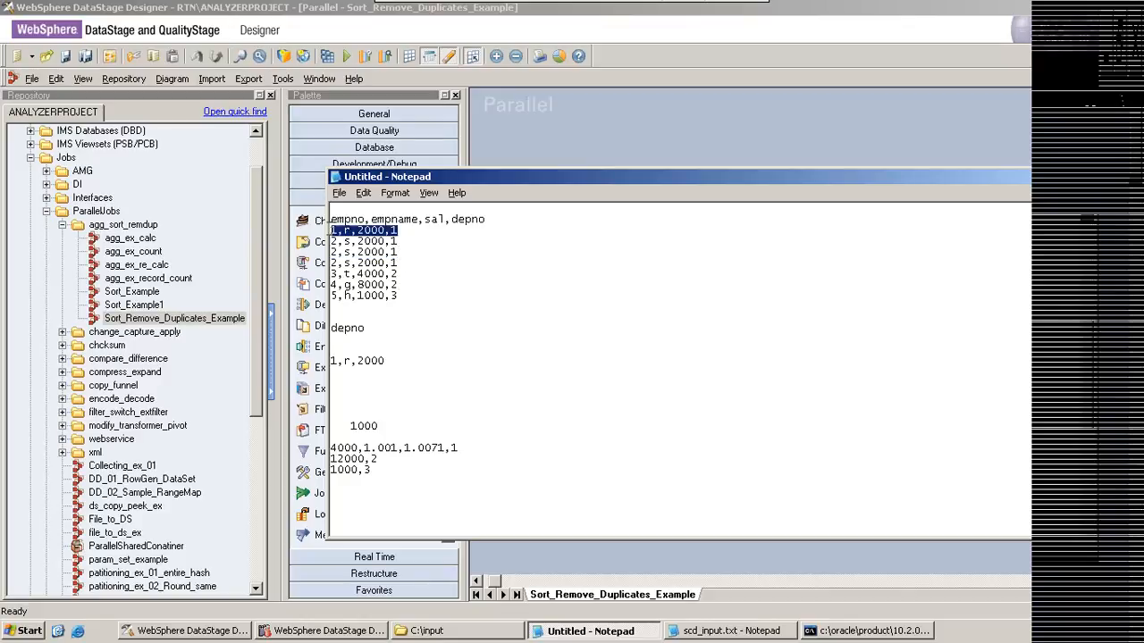
drag(398, 263, 330, 263)
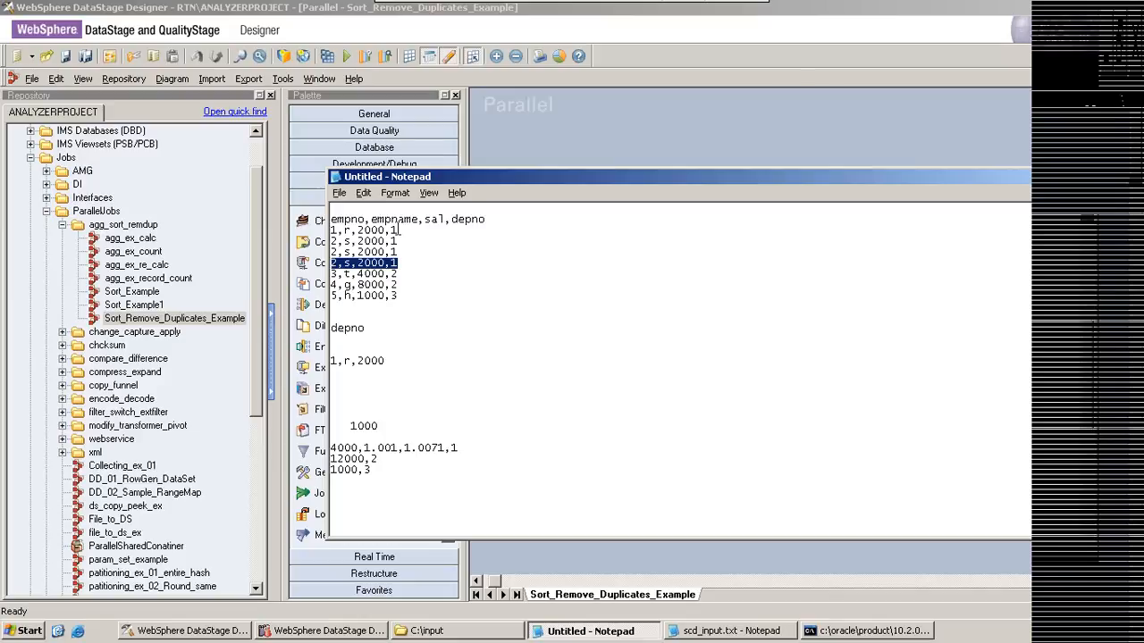
drag(398, 230, 324, 228)
drag(397, 263, 339, 262)
drag(398, 284, 333, 284)
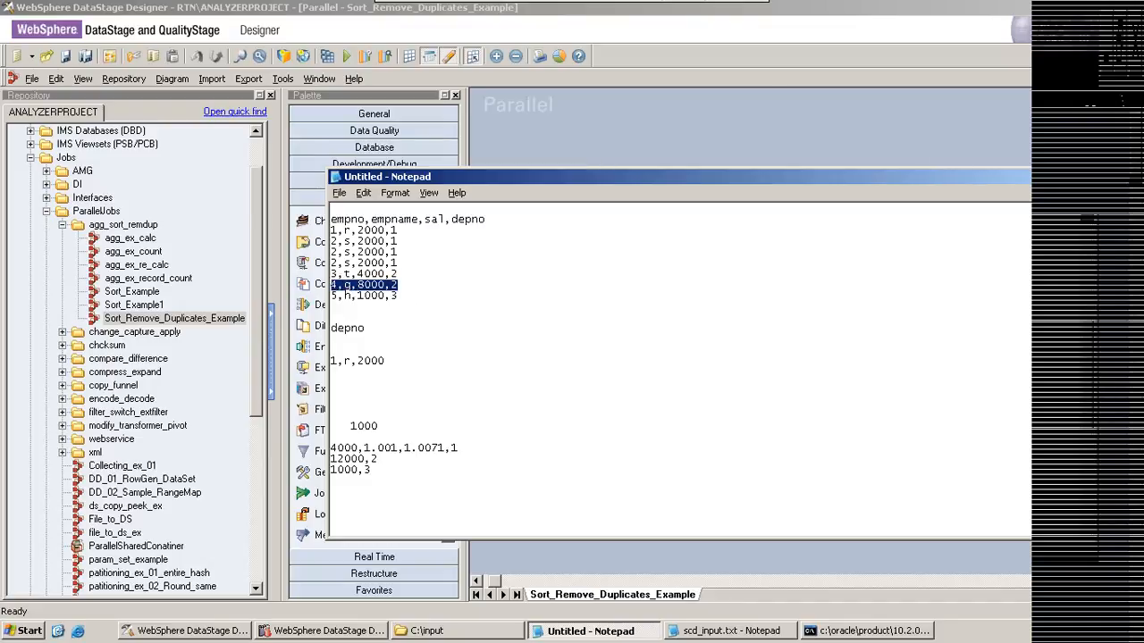
Step: Return to DataStage Designer and examine the Key property of the Remove_Duplicates_0 stage
click(1095, 176)
double_click(852, 273)
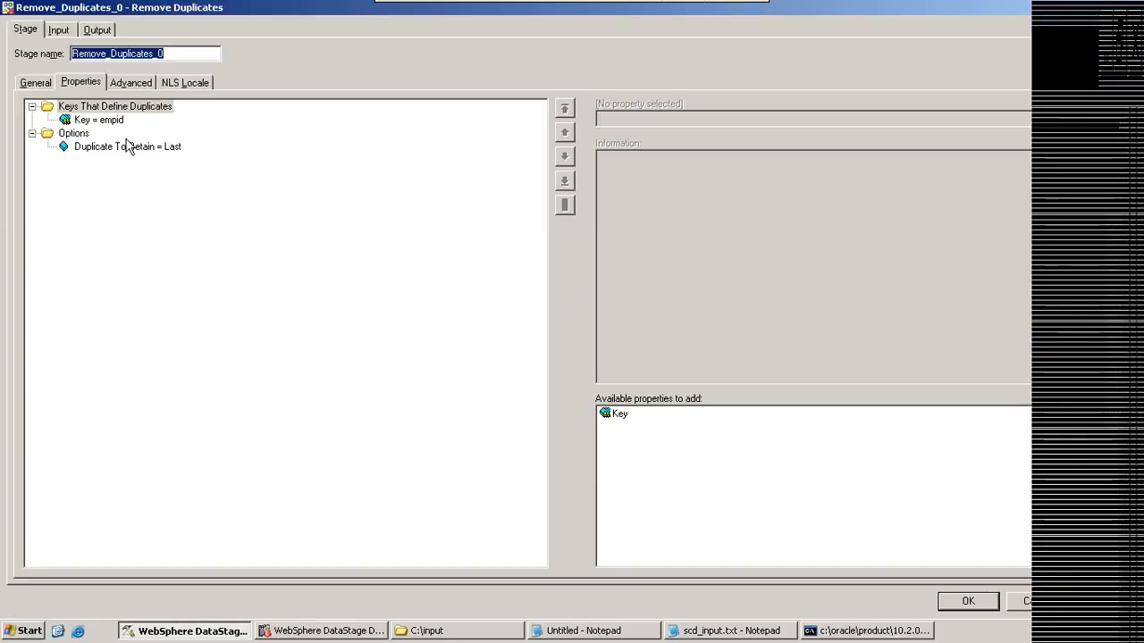
click(107, 124)
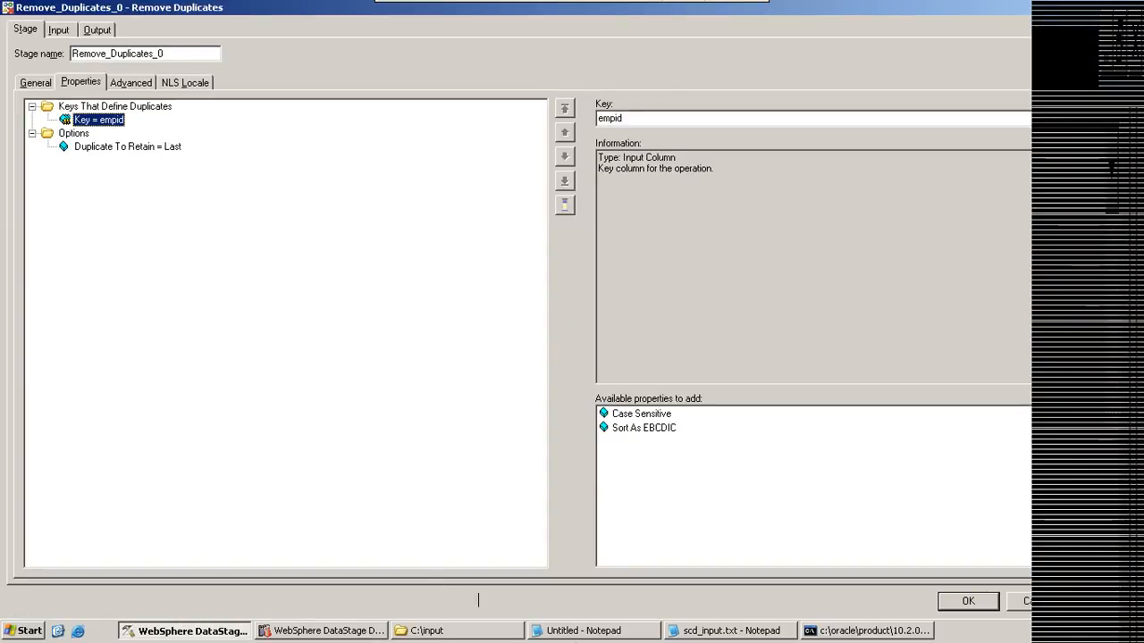
Step: Switch back to the Notepad notes and insert four blank lines directly below the sample records
click(582, 631)
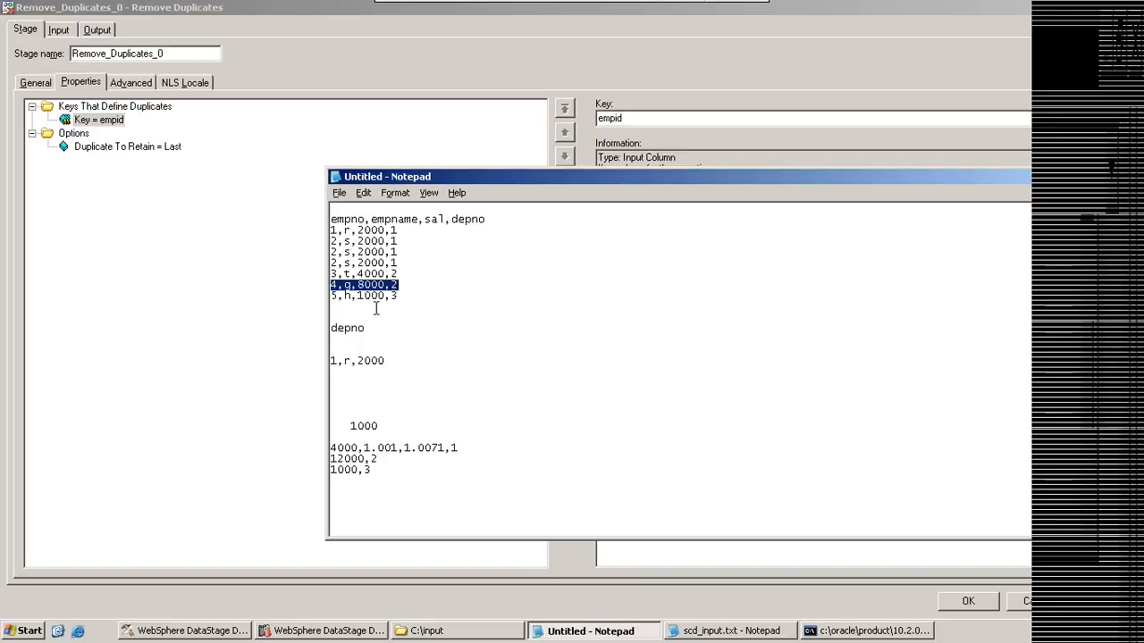
click(354, 304)
key(Return)
key(Return)
key(Return)
key(Return)
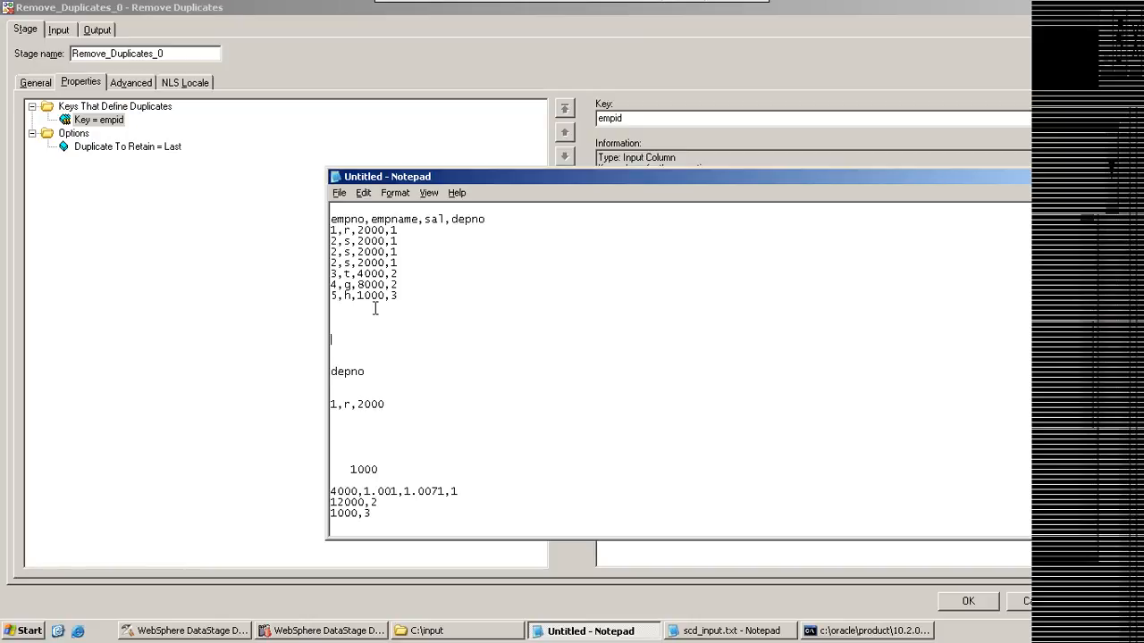
Step: Point out the distinct empno records in the sample data and highlight the last duplicate for empno 2
click(393, 231)
drag(395, 231, 337, 241)
click(336, 276)
drag(336, 296, 330, 296)
click(332, 259)
drag(333, 259, 399, 255)
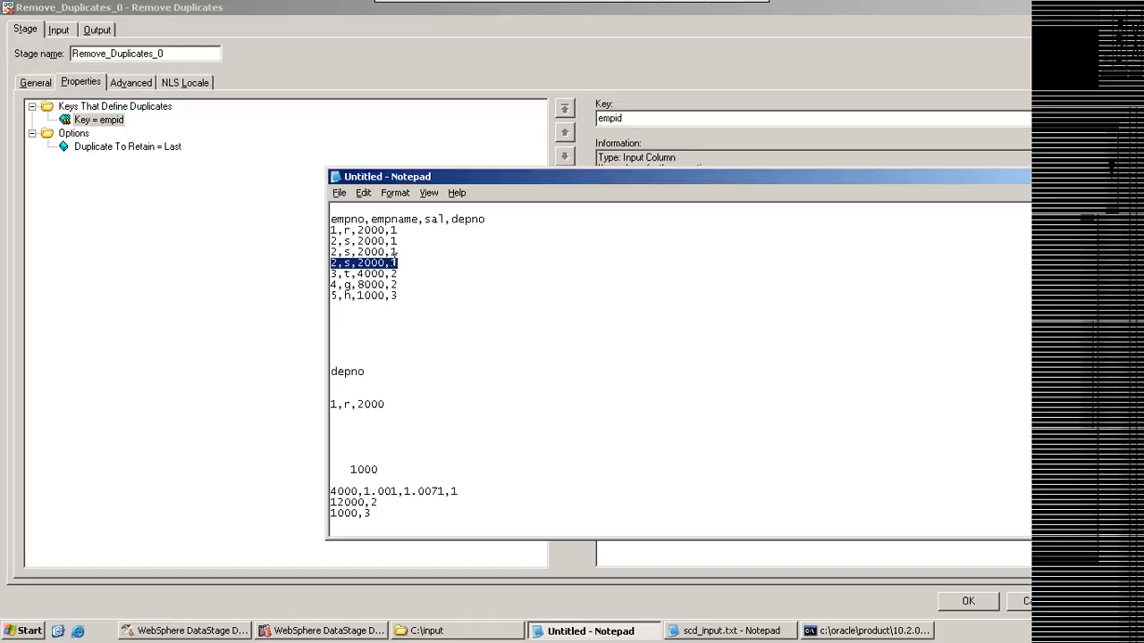
Step: Return to the Remove Duplicates stage properties and examine the choices for Duplicate To Retain, keeping Last
click(132, 149)
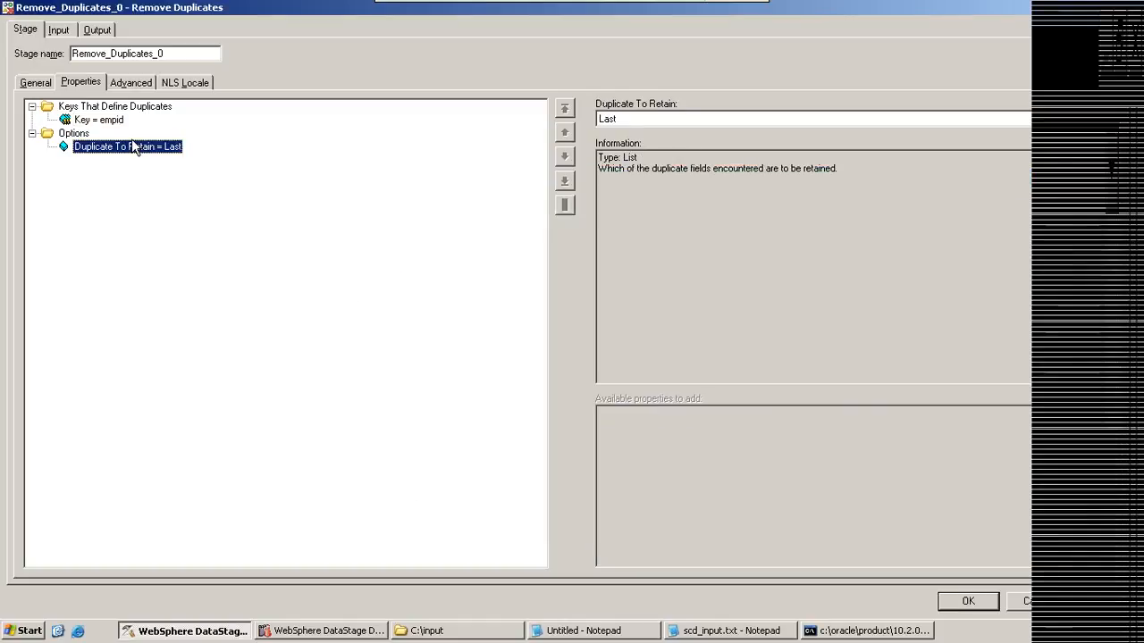
click(1091, 118)
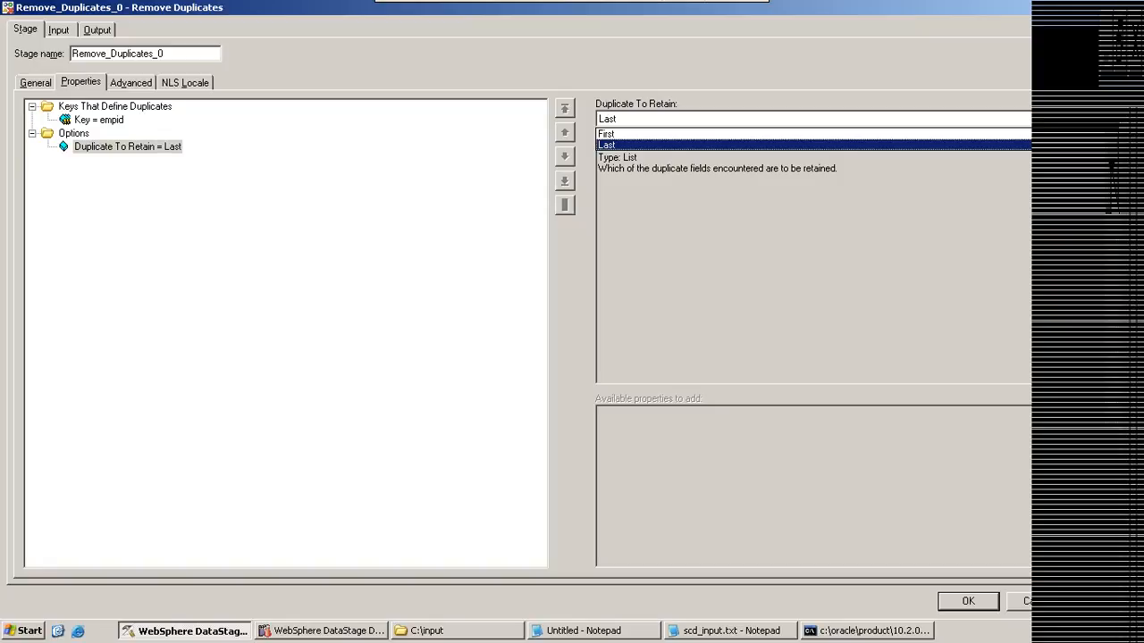
click(1092, 119)
click(73, 134)
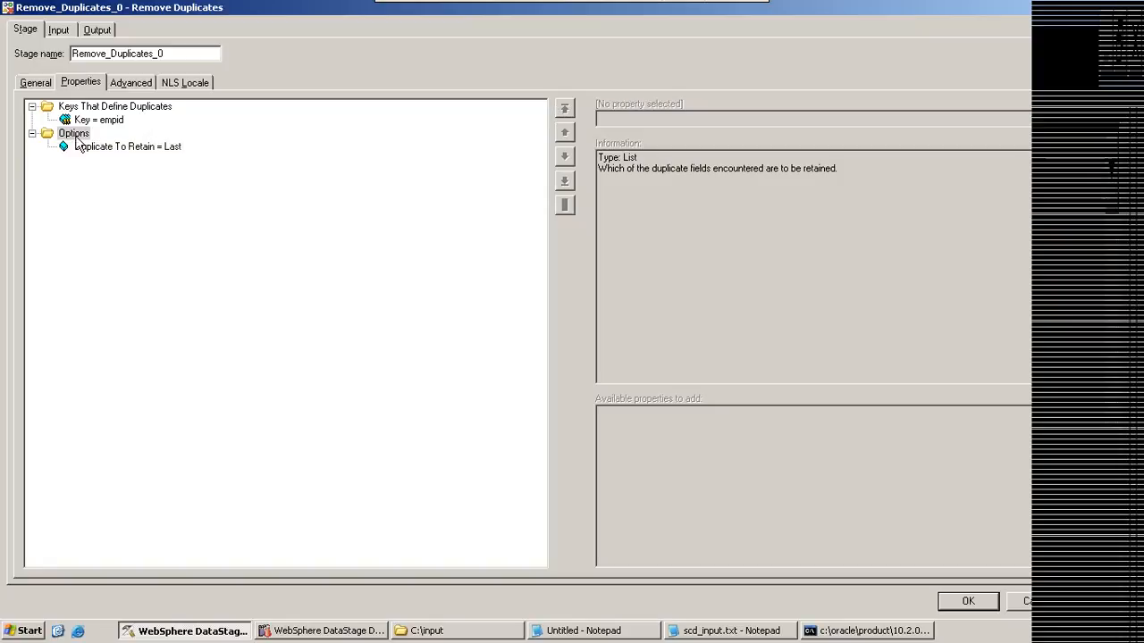
click(98, 147)
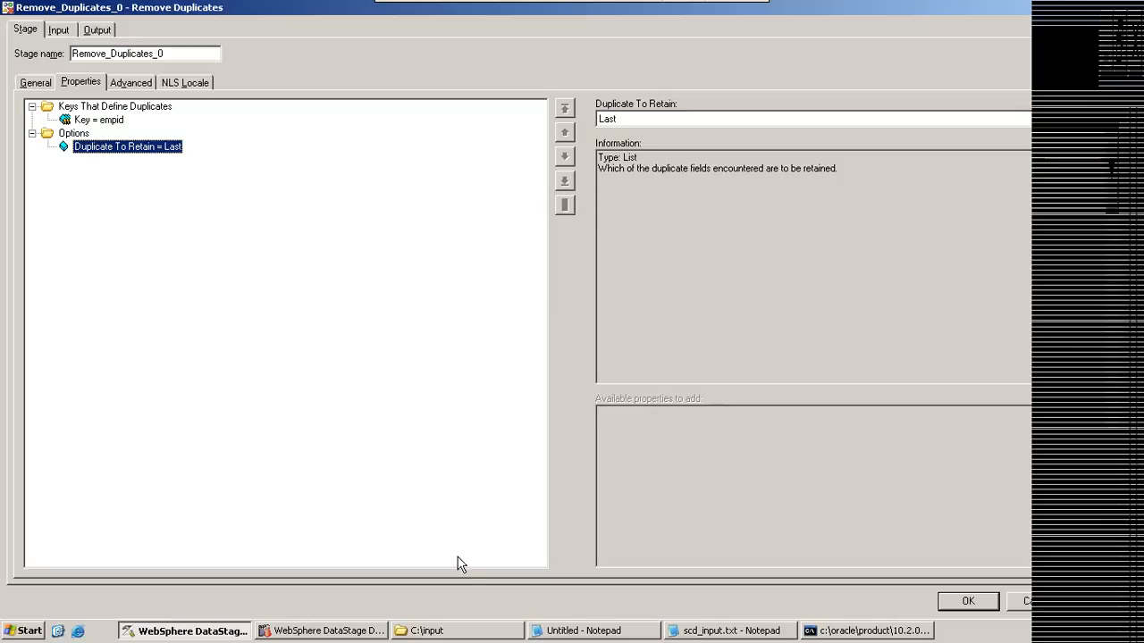
Step: In the Notepad notes, write the query "select * from emp where rownow<2;" below the sample records and highlight it
click(586, 631)
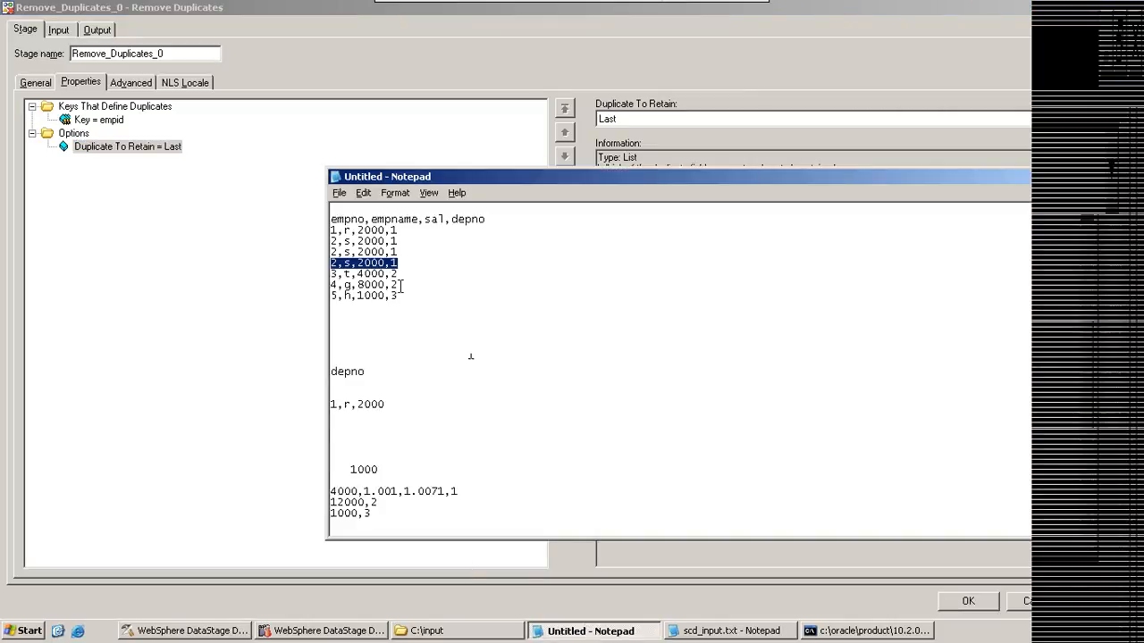
click(400, 307)
key(Return)
key(Return)
text(select * fro)
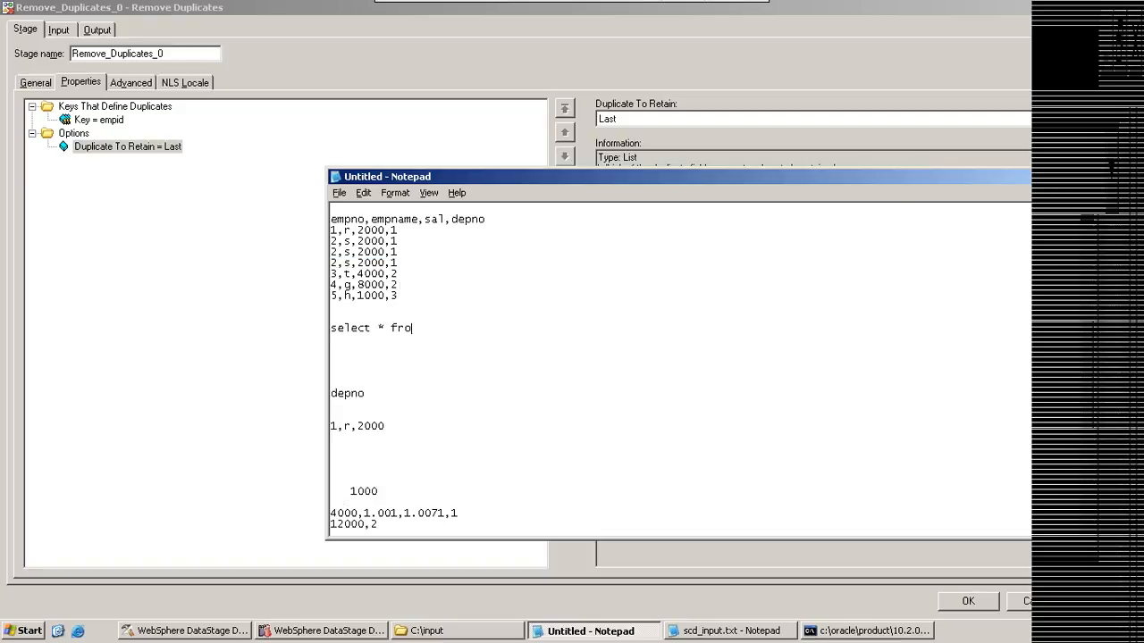
text(m)
text(emp where rownow<2;)
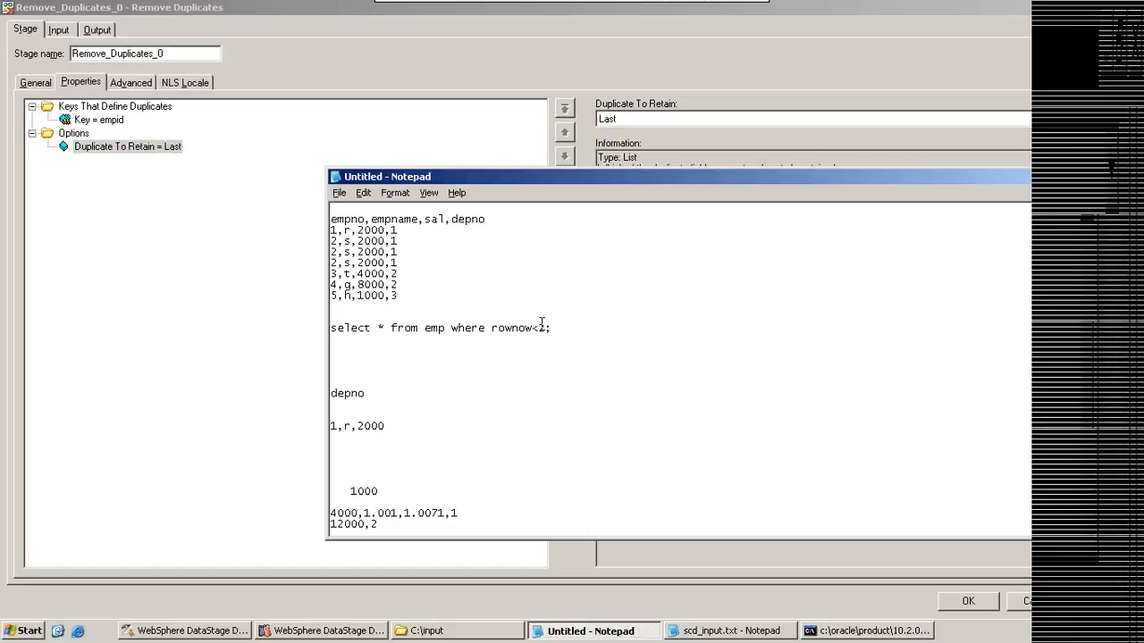
drag(564, 329, 316, 328)
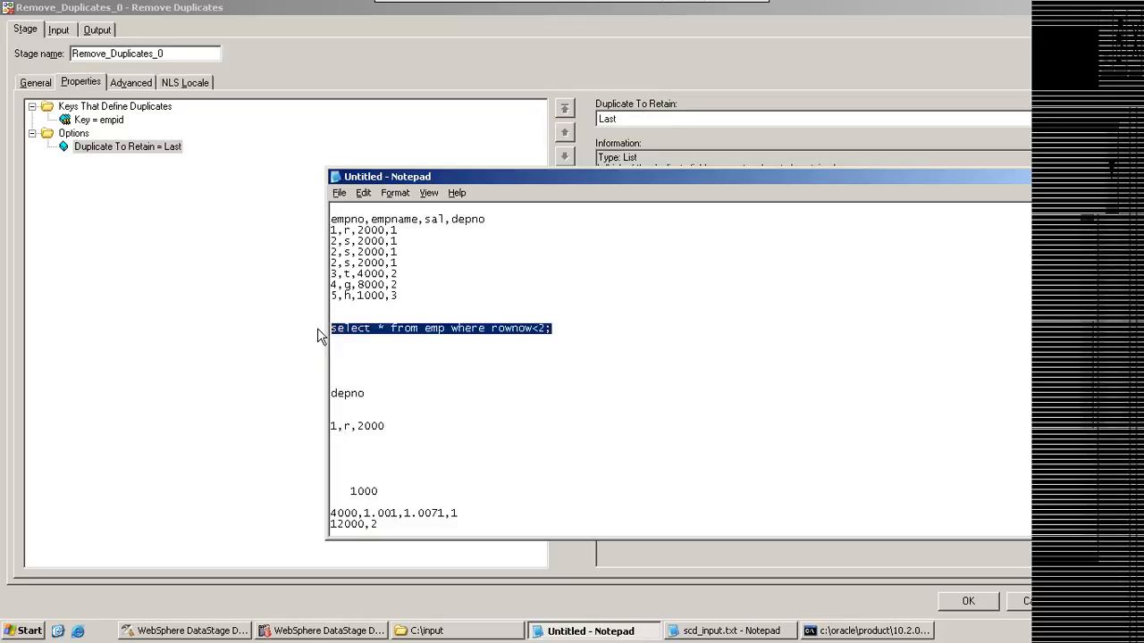
click(1058, 176)
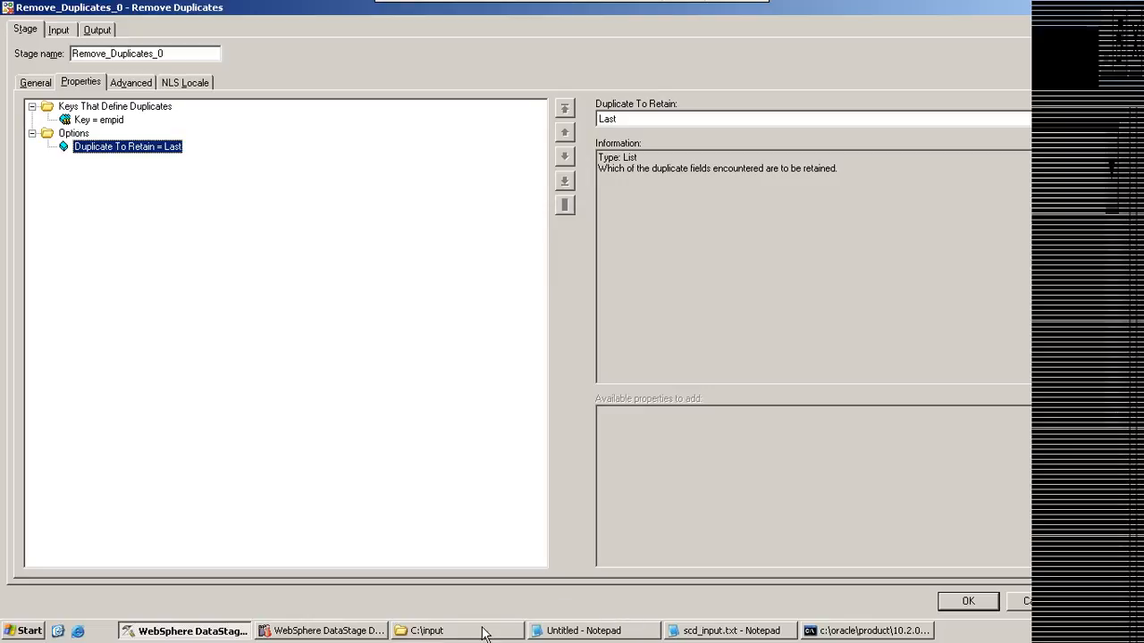
Step: Add the value 1000 on its own line in the Notepad notes, a few blank lines below the query
click(585, 630)
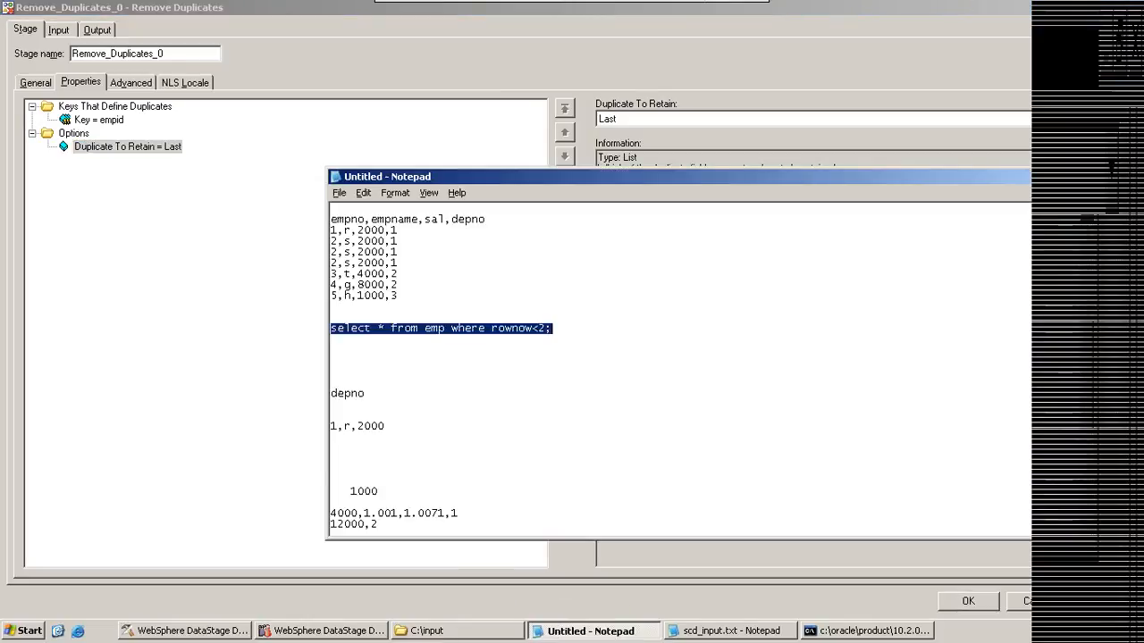
click(573, 329)
key(Return)
key(Return)
key(Return)
key(Return)
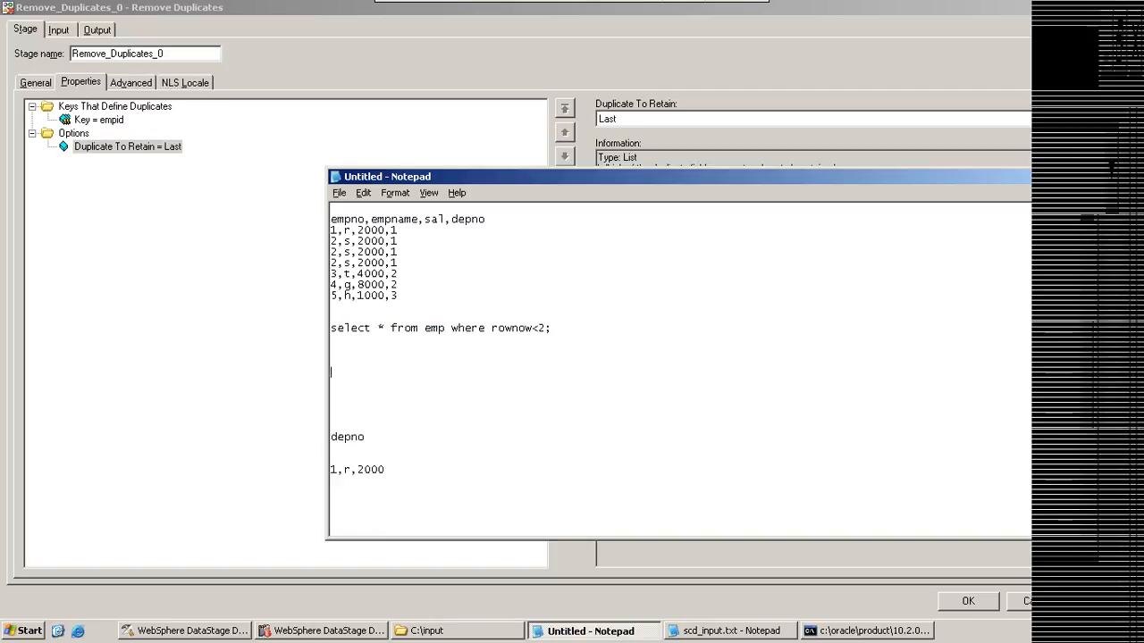
text(10000)
key(BackSpace)
key(Return)
key(Return)
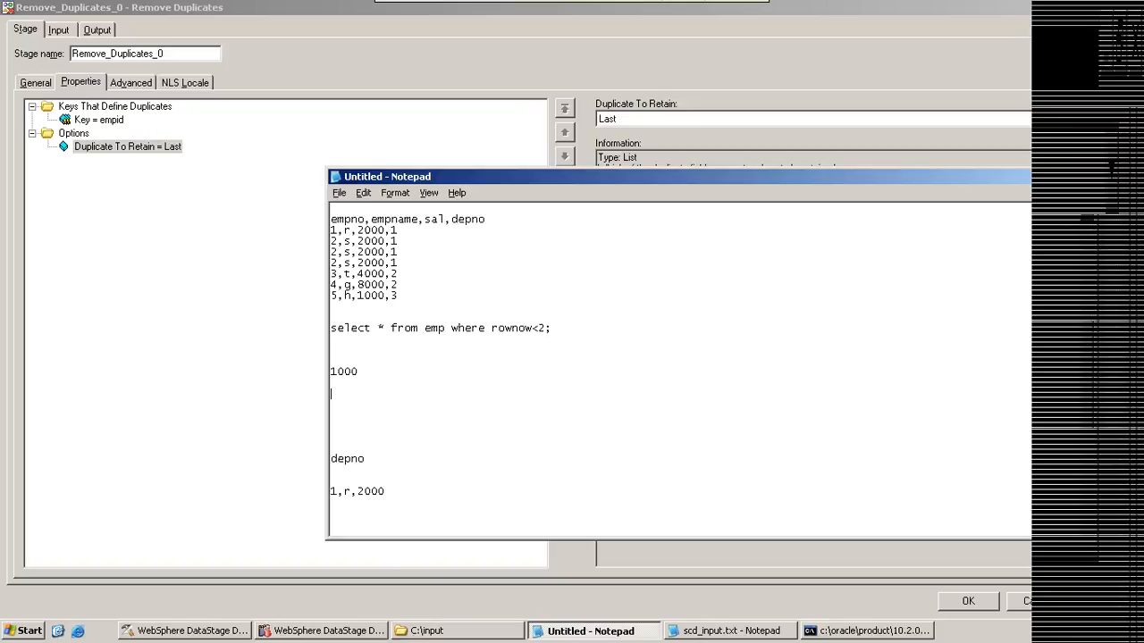
Step: Write the note "head---skip 5999 1=6000" below the 1000 line
text(head---skip 5999)
text(1=6000)
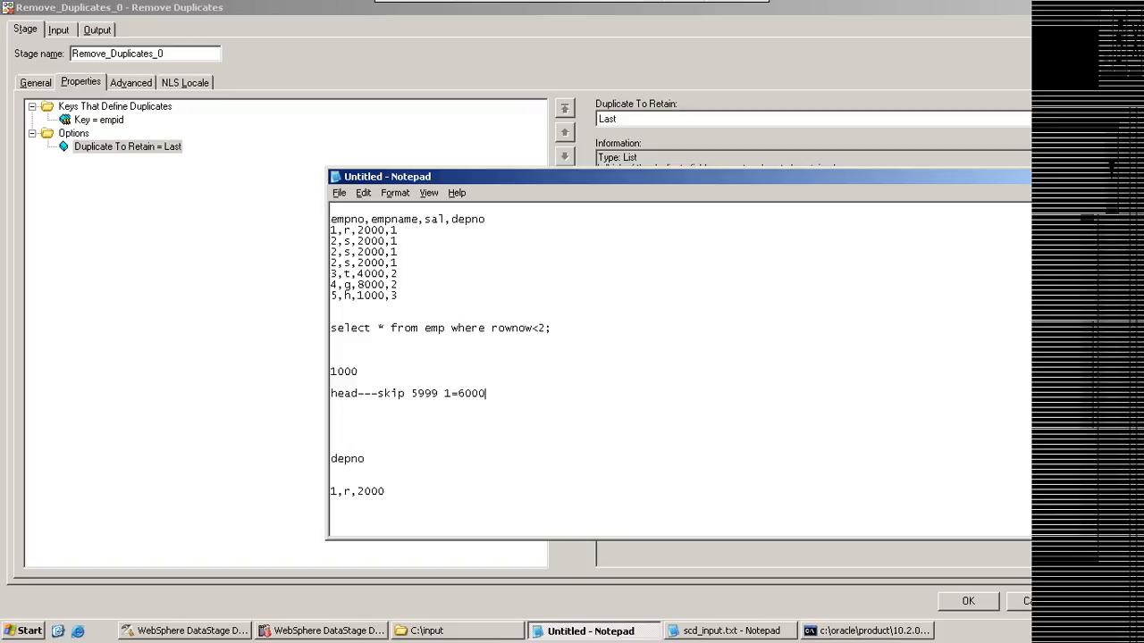
Step: Return to the Remove Duplicates stage, check which property can be added under Keys That Define Duplicates, and accept the stage settings
click(546, 164)
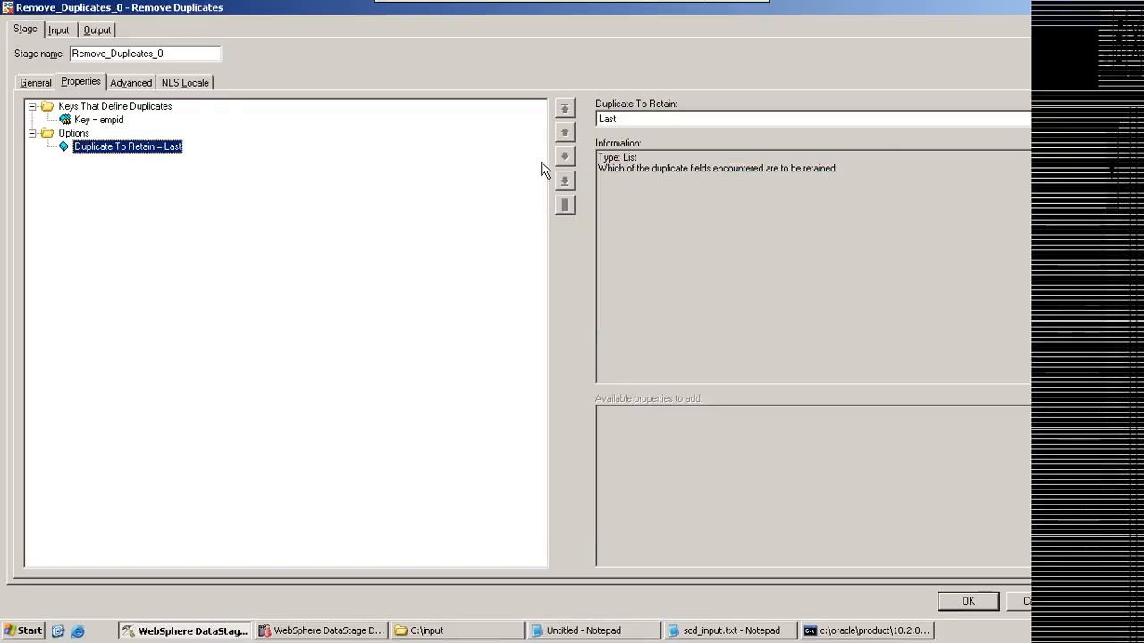
click(82, 108)
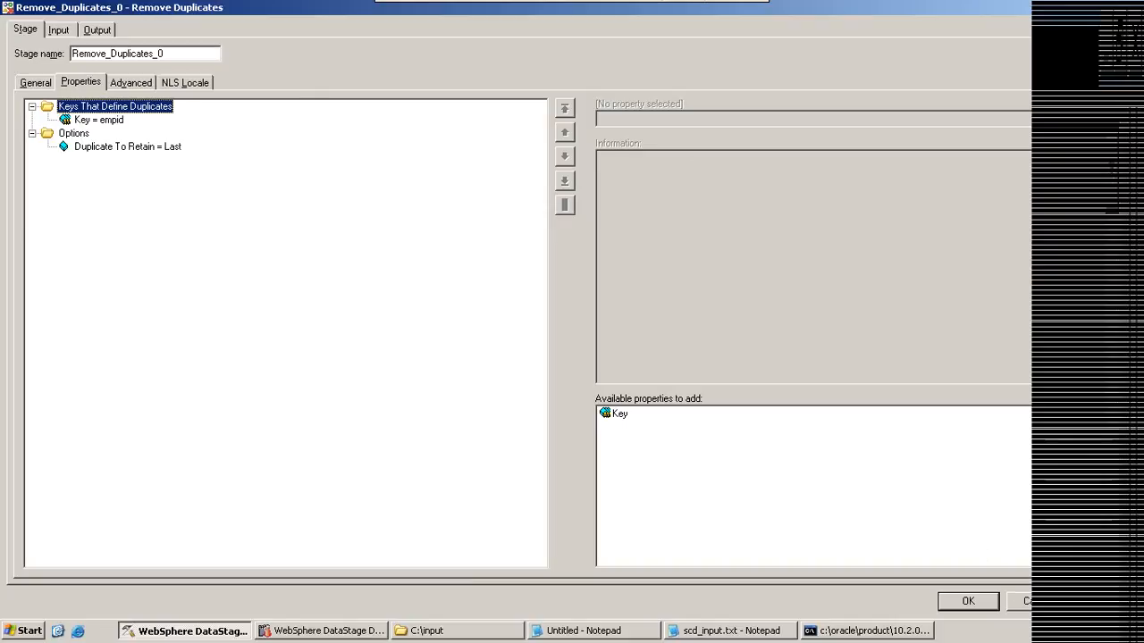
click(968, 600)
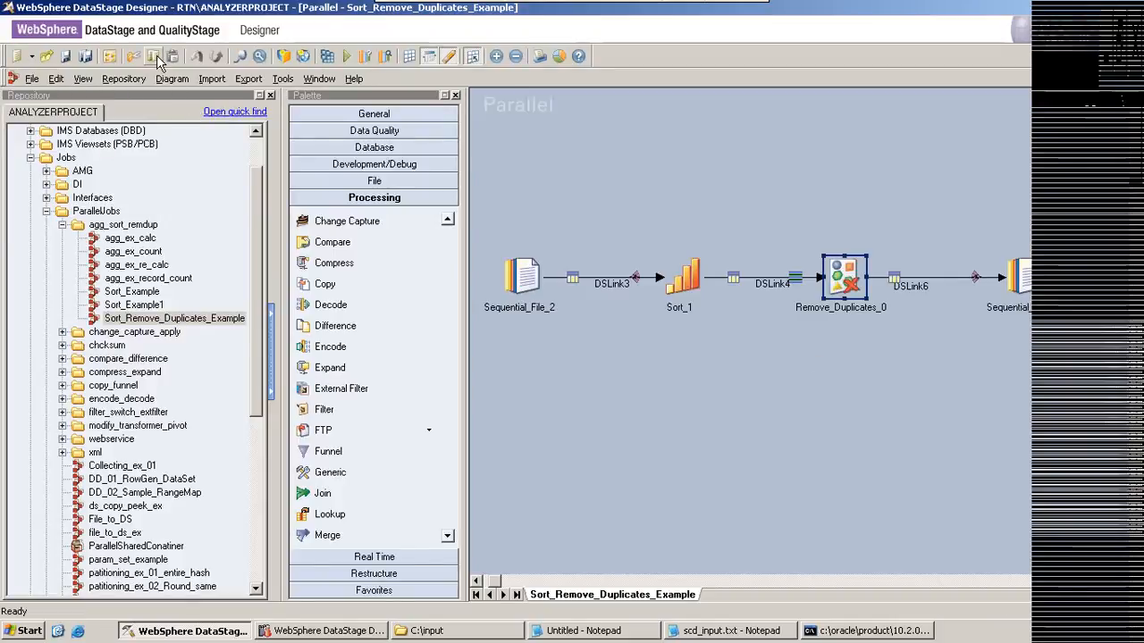
Step: Compile the Sort_Remove_Duplicates_Example job and run it with no limit on warnings
click(327, 56)
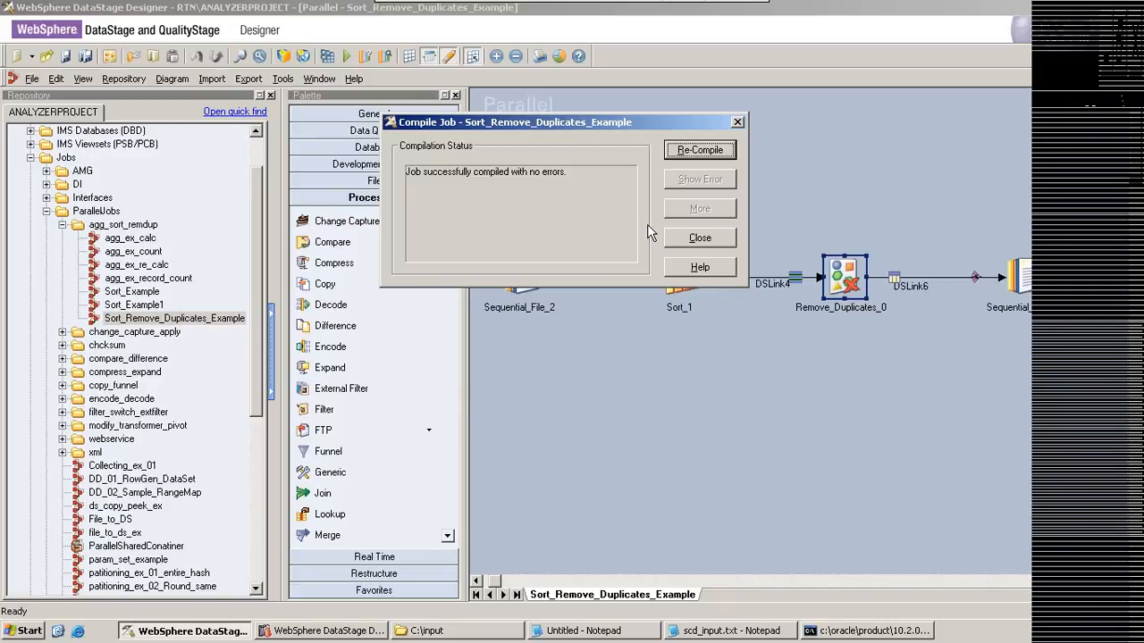
click(700, 238)
click(348, 55)
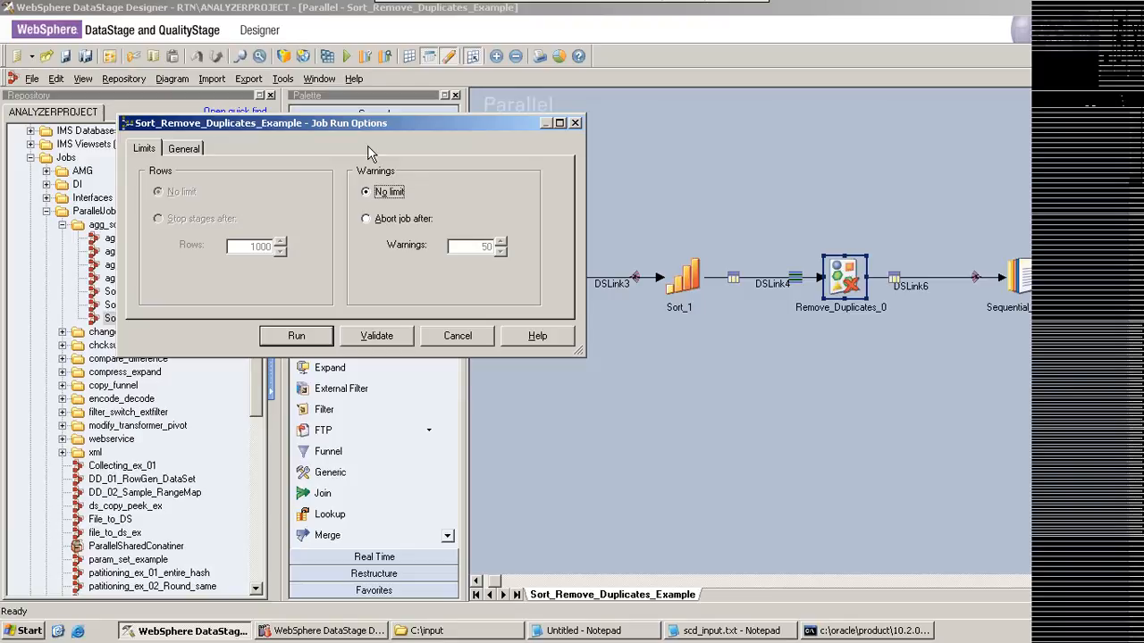
click(297, 336)
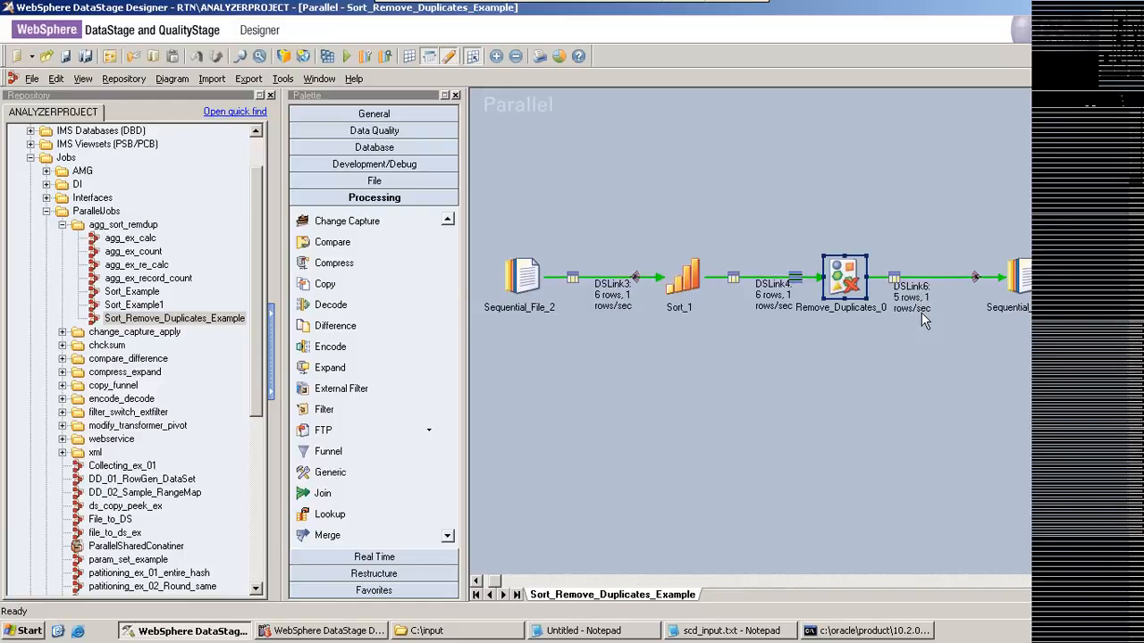
Step: View the source records of Sequential_File_2 in the Data Browser, then return to the job canvas
right_click(532, 277)
click(558, 304)
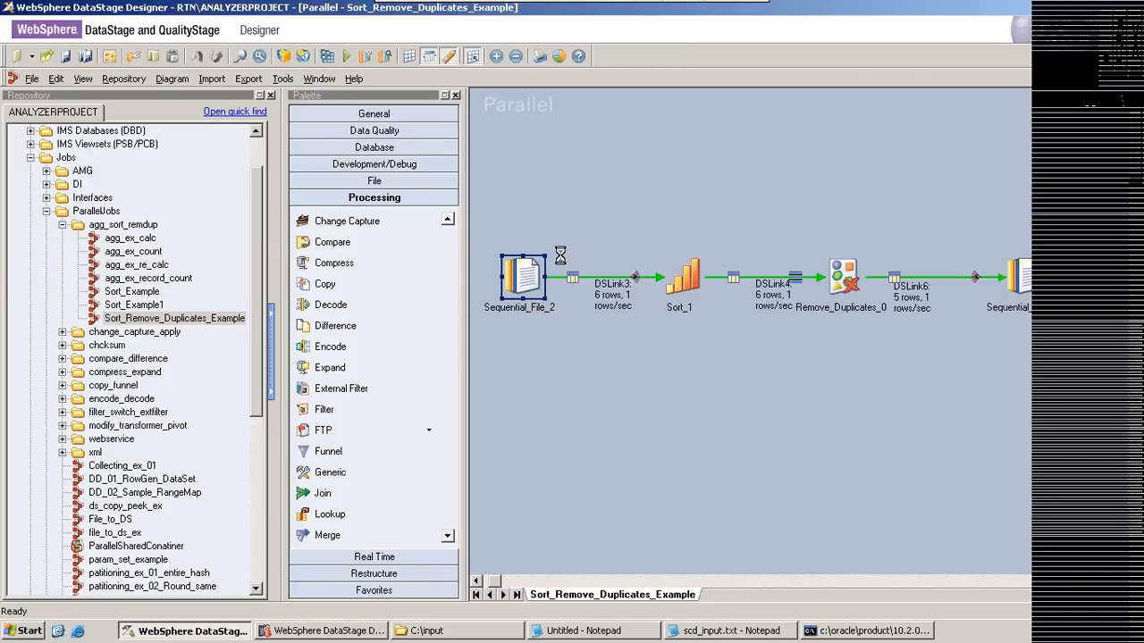
click(720, 277)
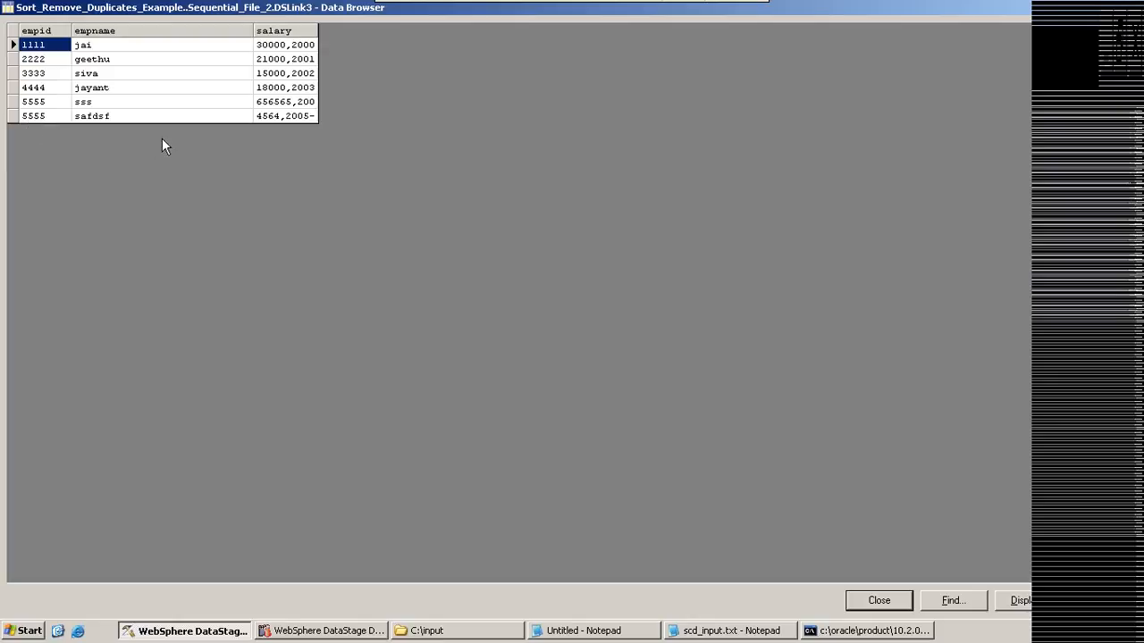
click(896, 600)
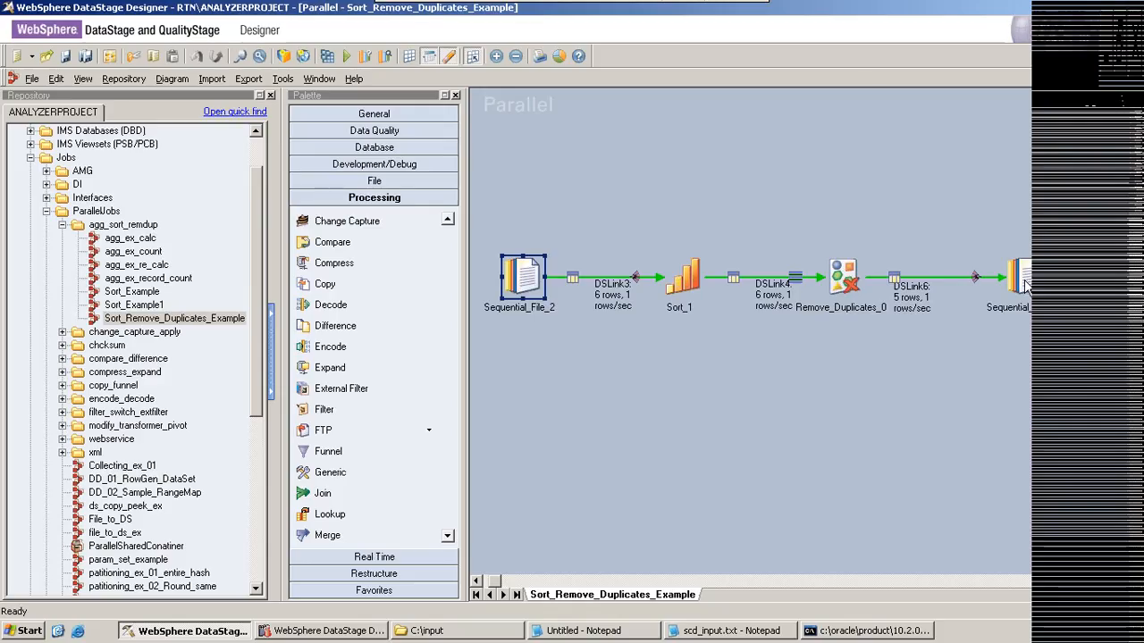
Step: View the output records of the target Sequential_File_7 to check which duplicate was retained, and close the Data Browser
right_click(1021, 286)
click(966, 326)
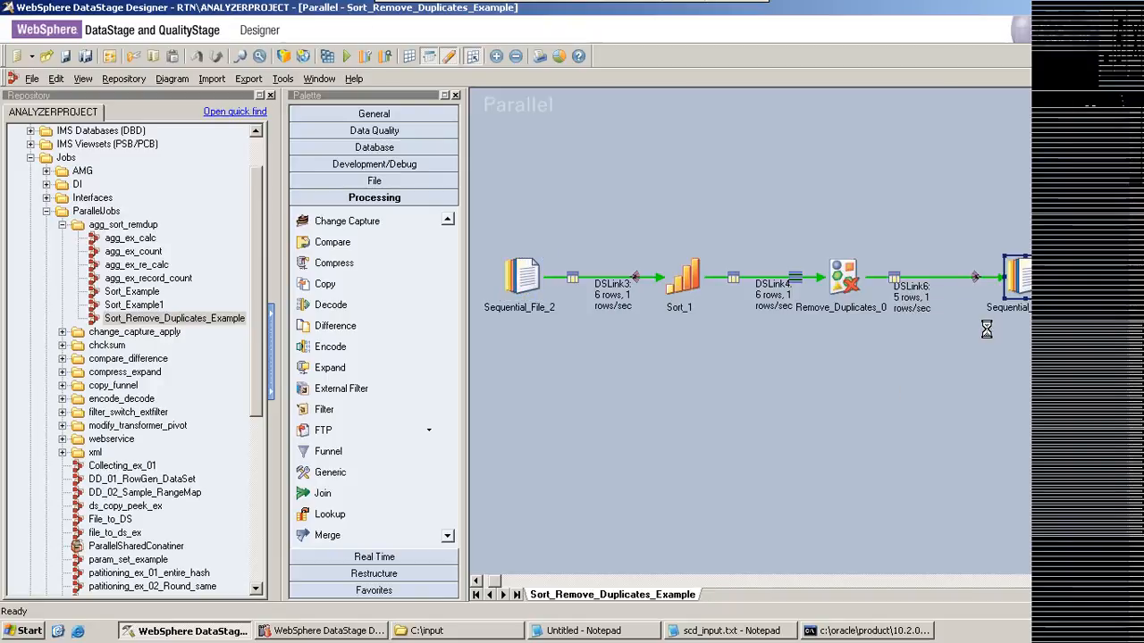
click(722, 277)
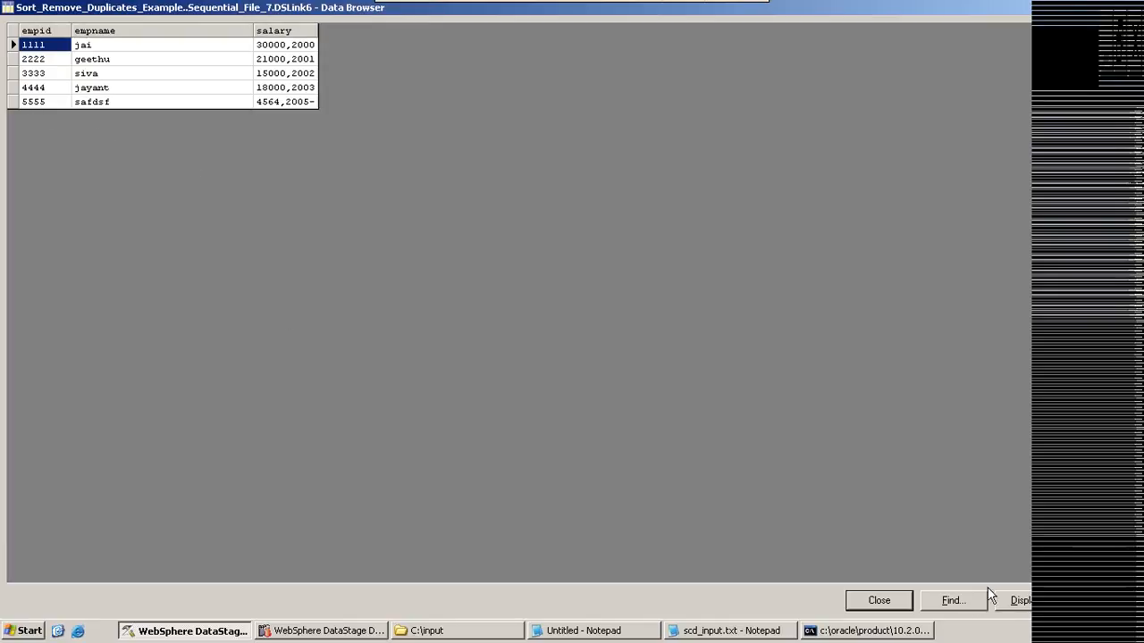
click(879, 600)
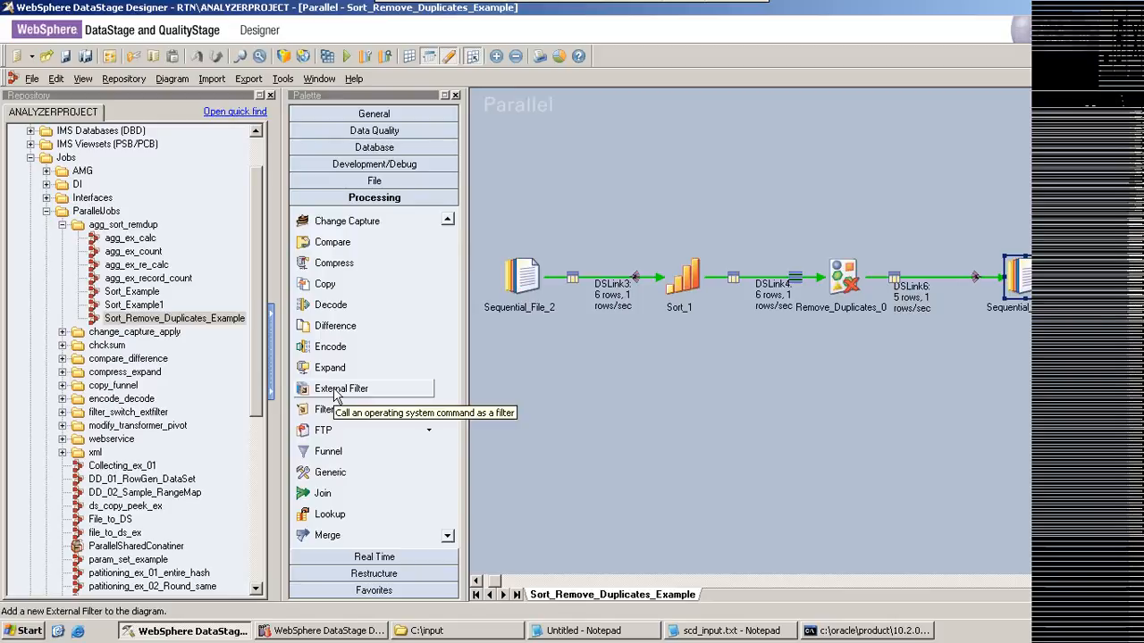
Step: Collapse the agg_sort_remdup folder in the repository and expand the change_capture_apply folder
drag(250, 346, 248, 352)
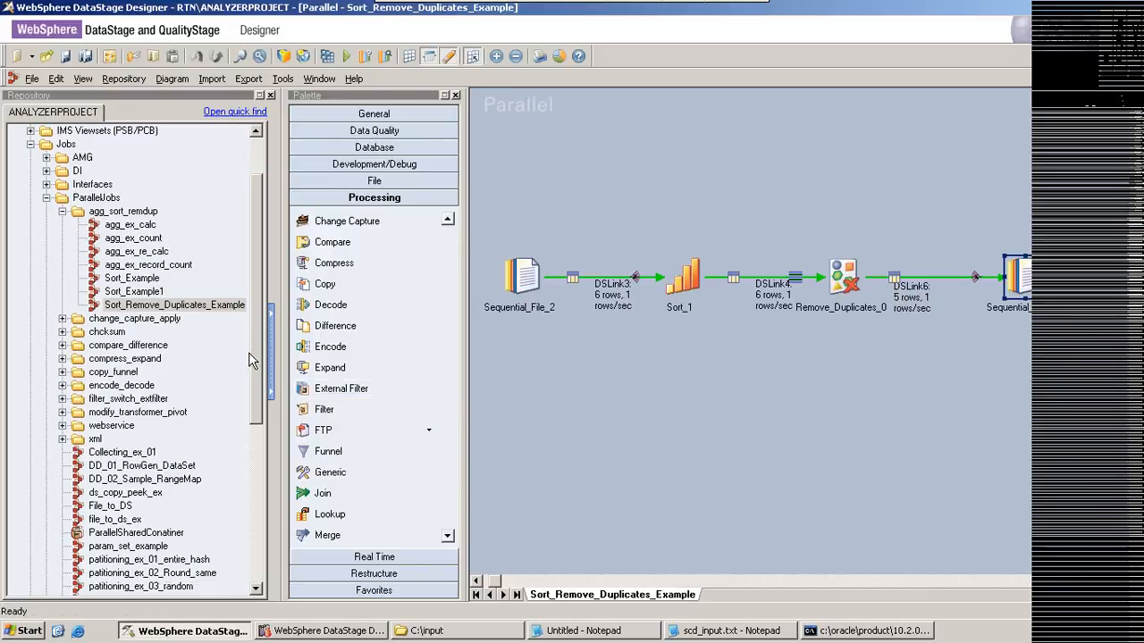
click(62, 213)
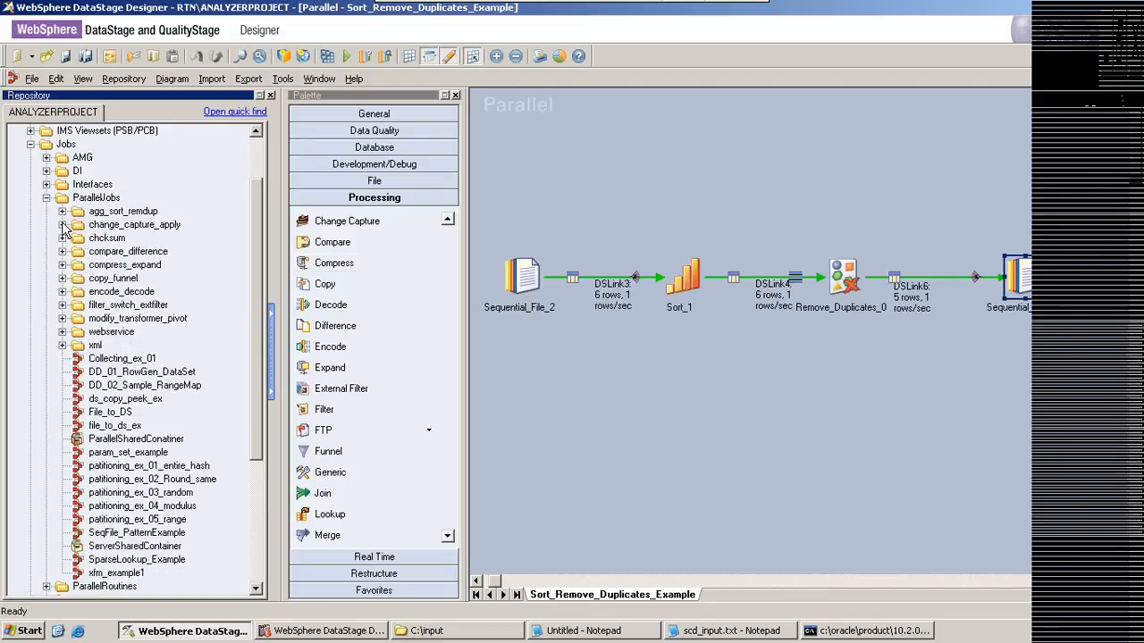
click(63, 225)
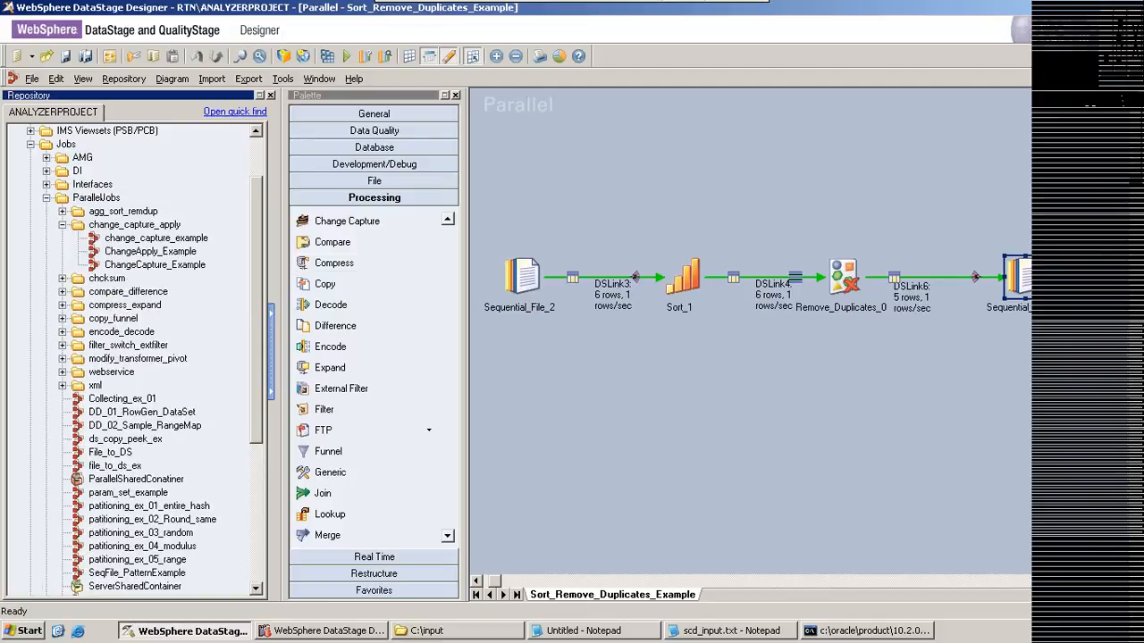
Step: Close all open parallel jobs, including Sort_Remove_Duplicates_Example, Sort_Example1, Sort_Example and agg_ex_count, leaving the canvas empty
click(1134, 78)
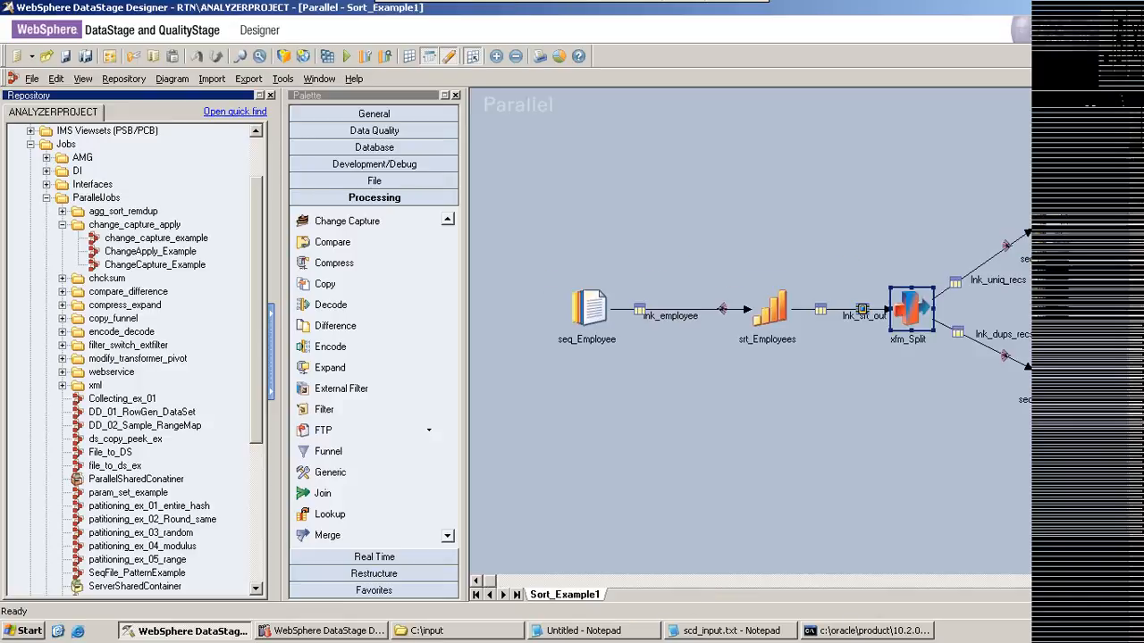
click(1134, 79)
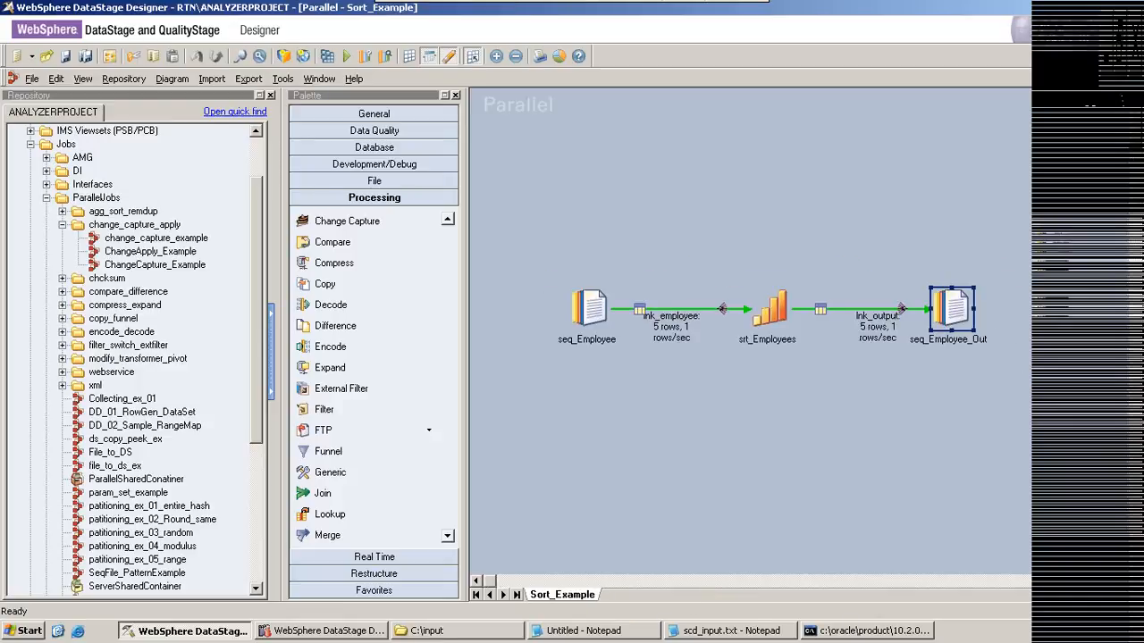
click(1134, 79)
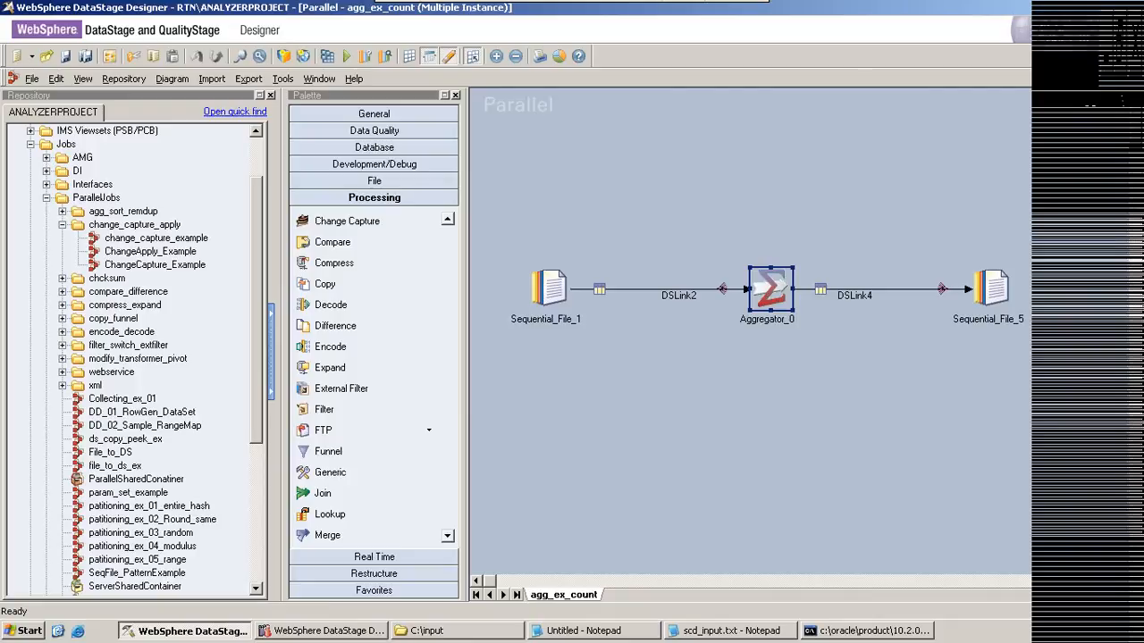
click(1134, 79)
click(1134, 78)
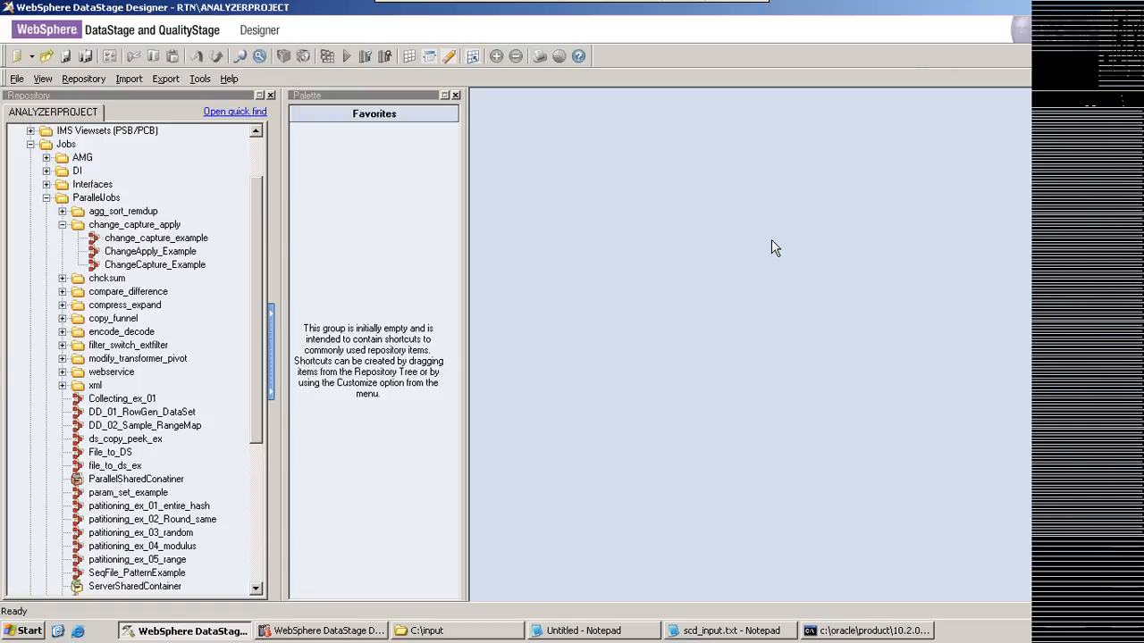
Step: Switch to the Notepad notes and start a new line reading "100---" below the 1,r,2000 record
click(583, 631)
key(Return)
key(Return)
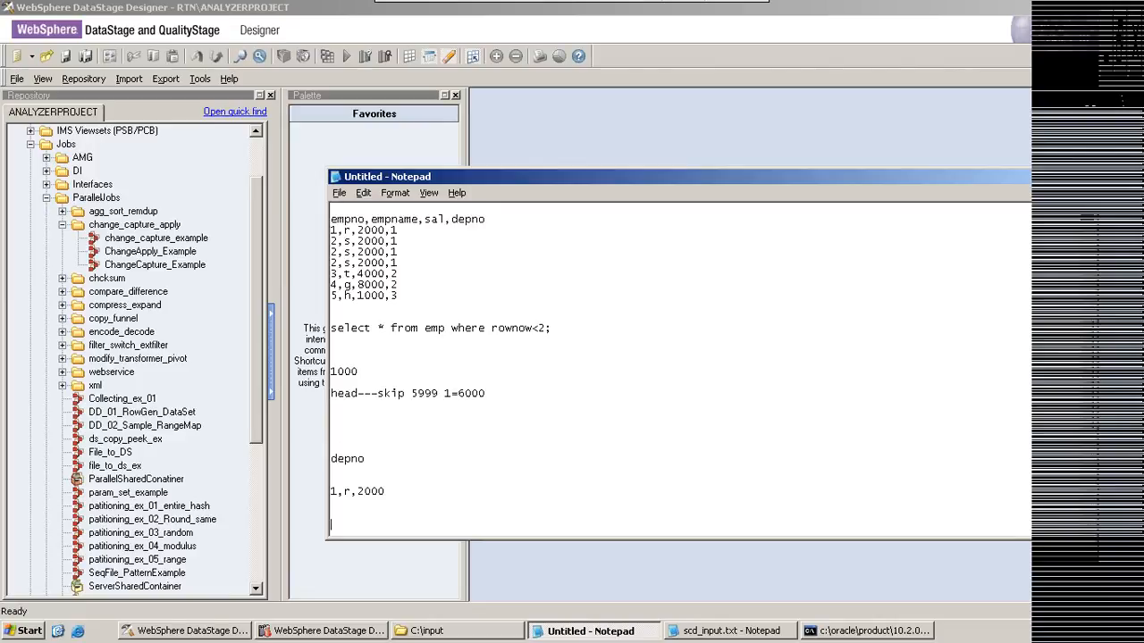
text(100---)
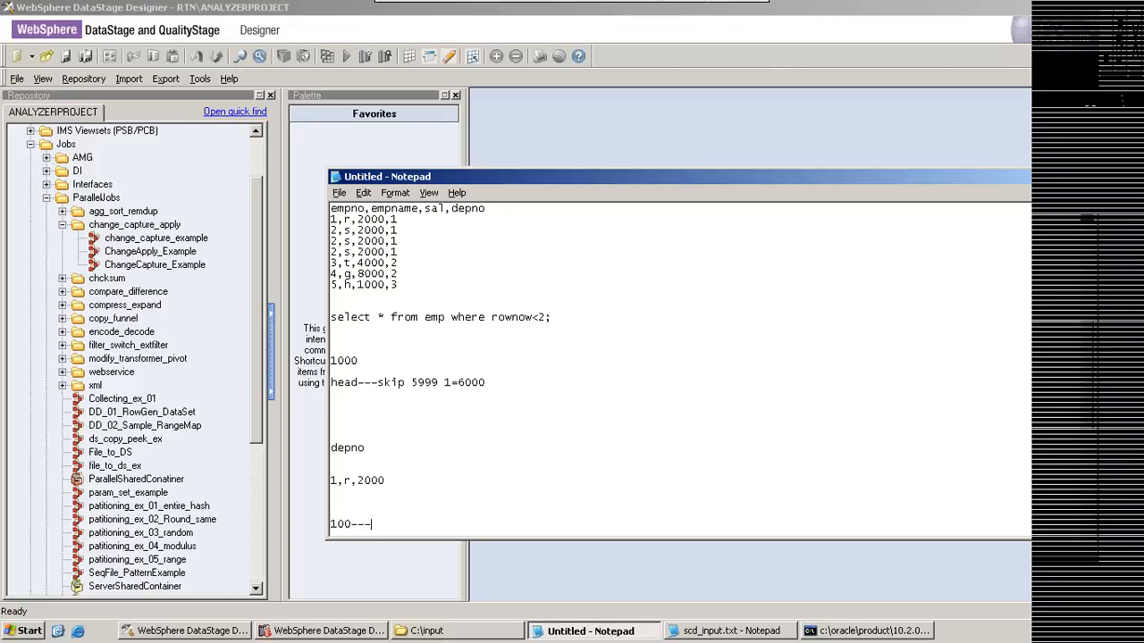
Step: Complete the "100---" line in the Notepad notes with 100001, highlight the added value, and minimize the notes
text(100001)
drag(397, 523, 402, 525)
click(401, 519)
drag(398, 524, 404, 525)
drag(399, 525, 417, 523)
drag(399, 525, 409, 526)
click(402, 524)
click(1097, 177)
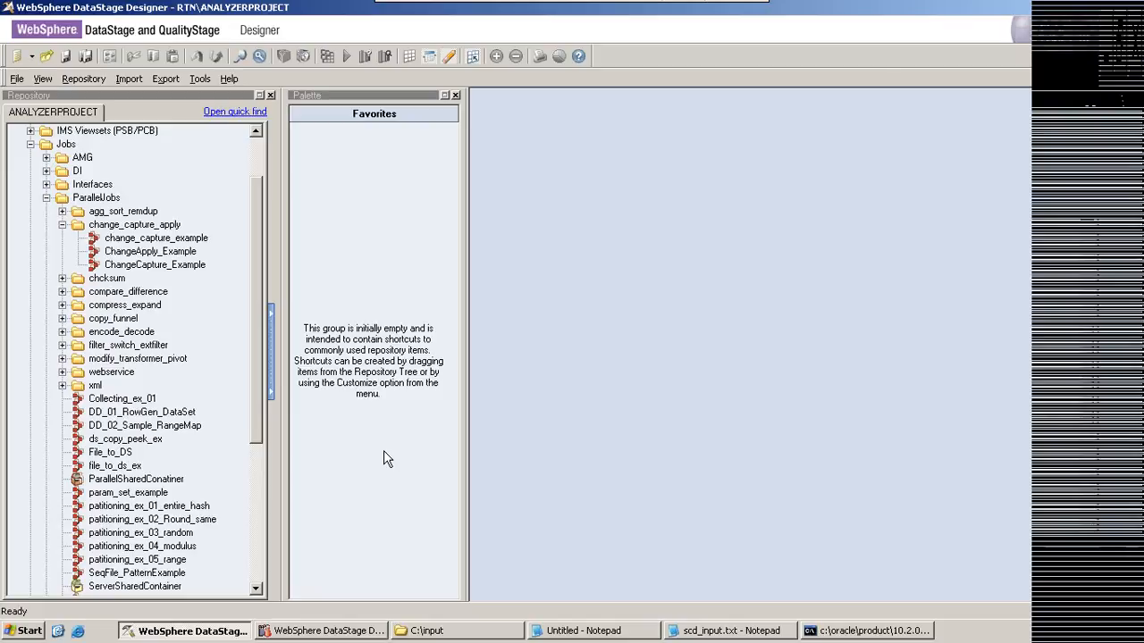
Step: Open the change_capture_example job in DataStage Designer and examine its Change_Apply_9 and Change_Capture_0 stages
double_click(150, 240)
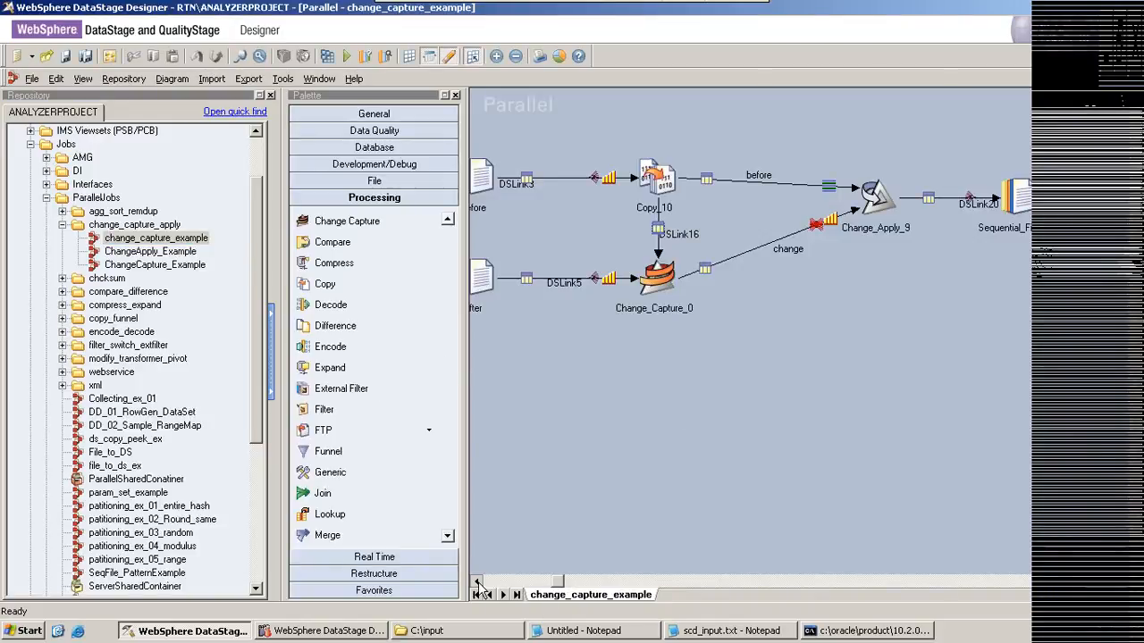
click(477, 582)
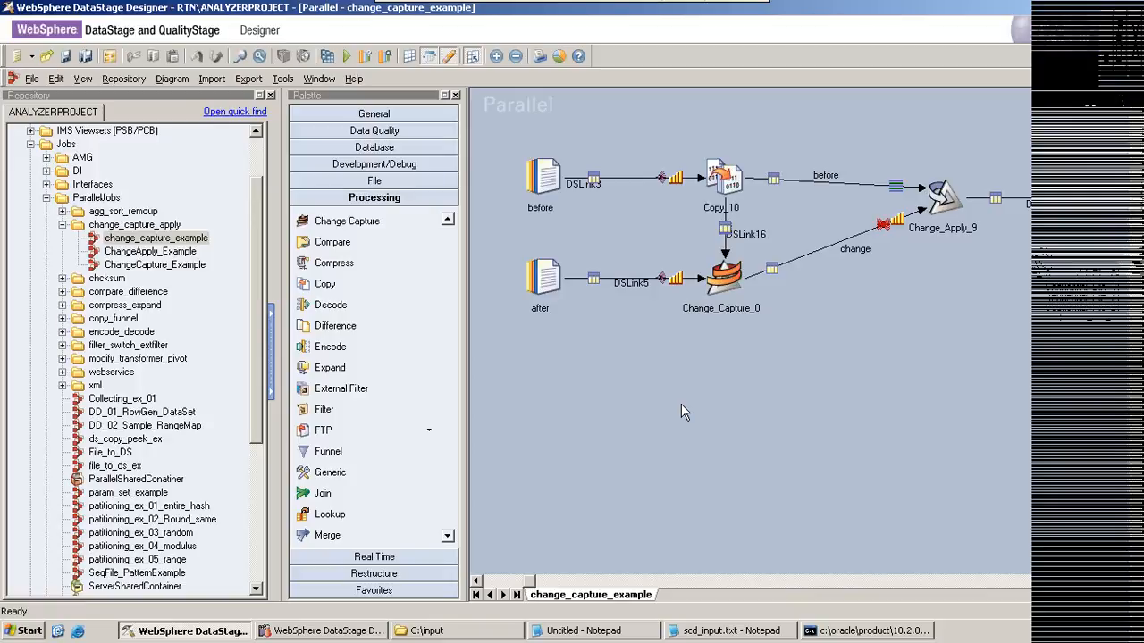
click(940, 212)
click(733, 270)
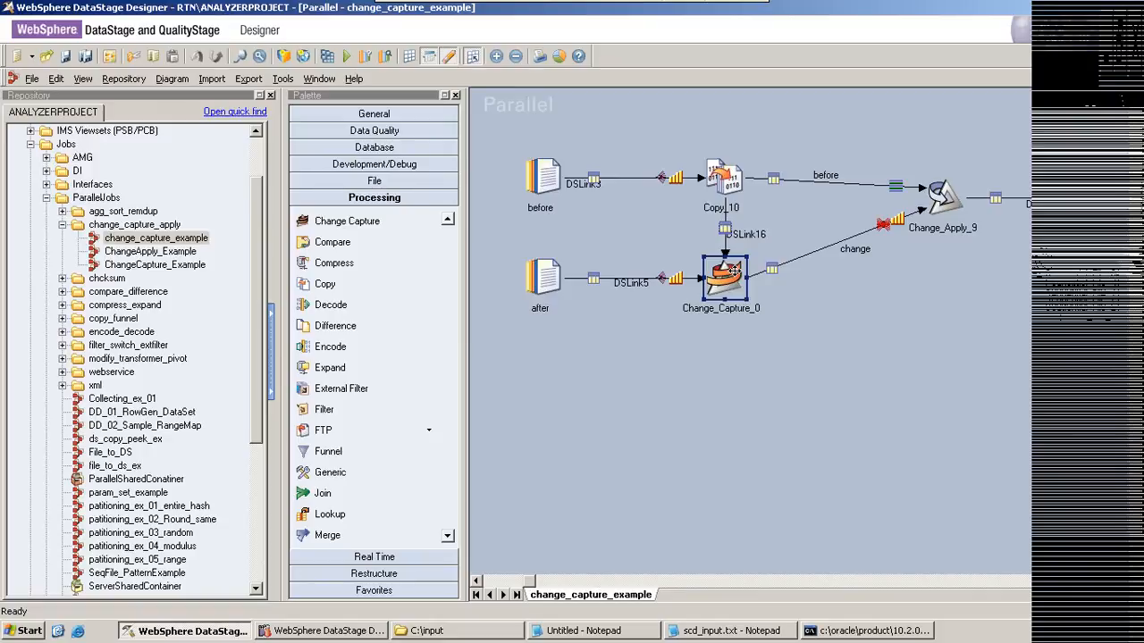
Step: Open the ChangeCapture_Example job and check the source file properties of seq_after_file and seq_before_file, cancelling each dialog
click(164, 265)
double_click(163, 265)
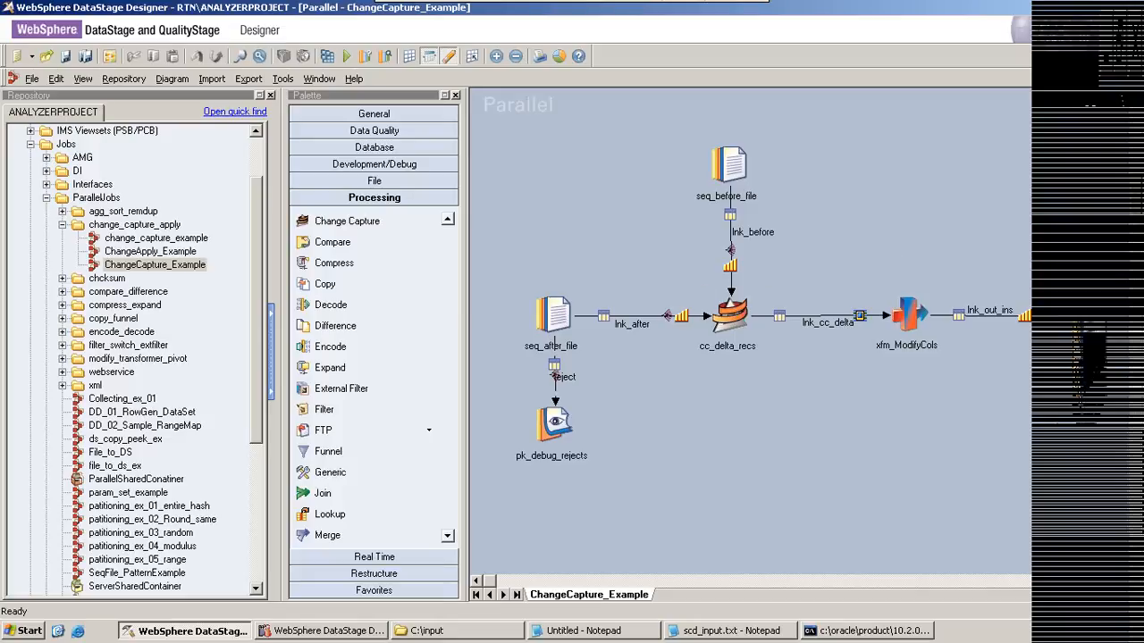
click(721, 164)
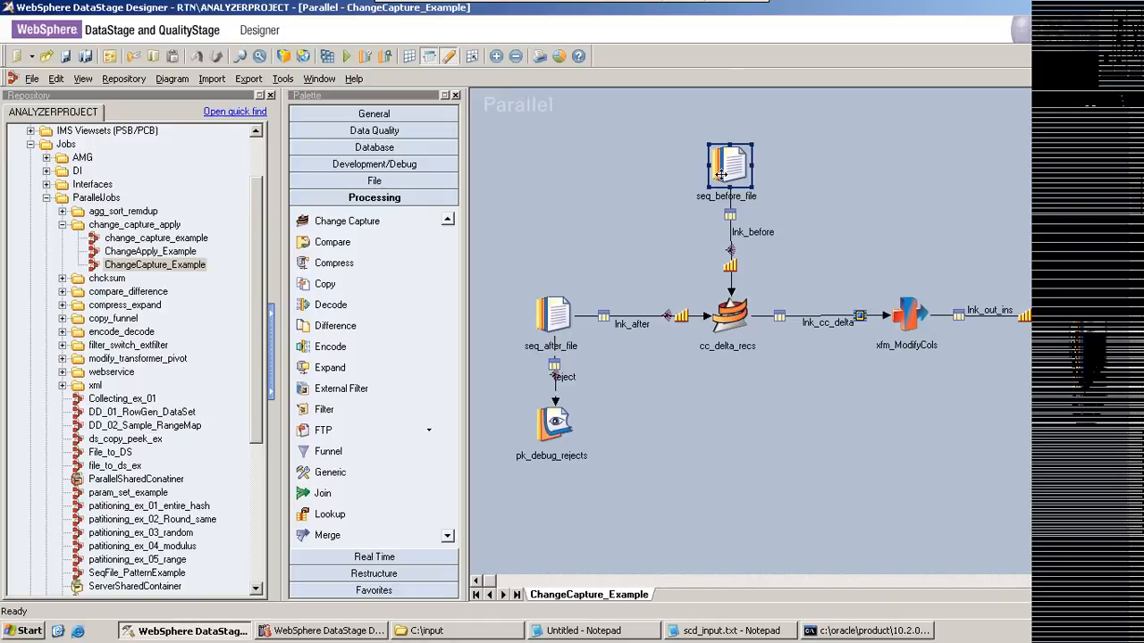
double_click(549, 315)
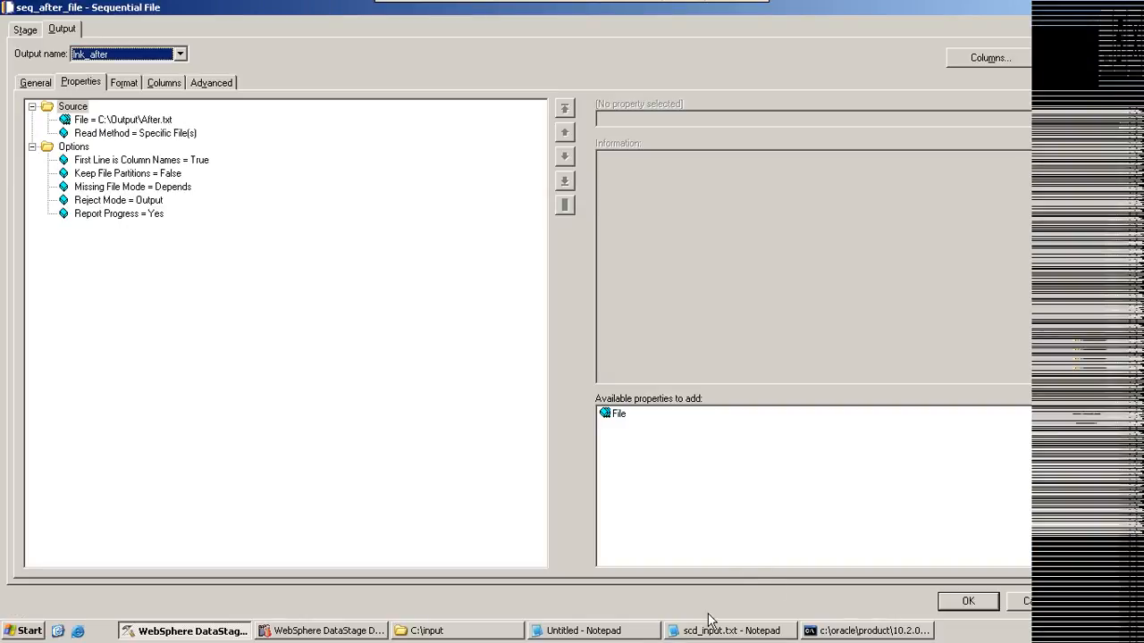
click(1037, 602)
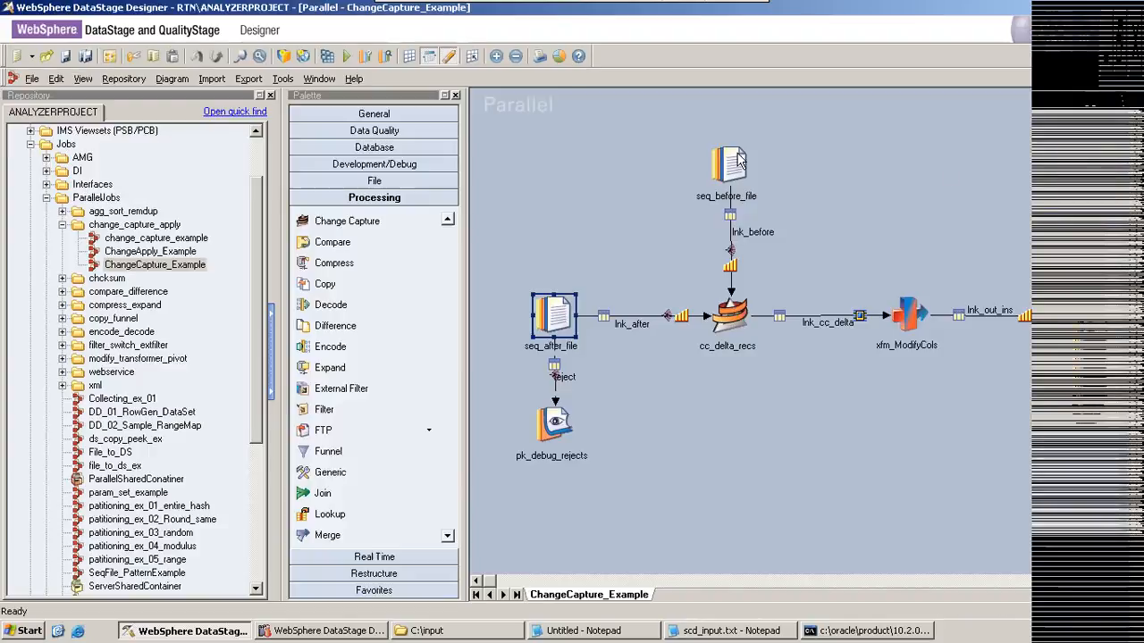
double_click(738, 159)
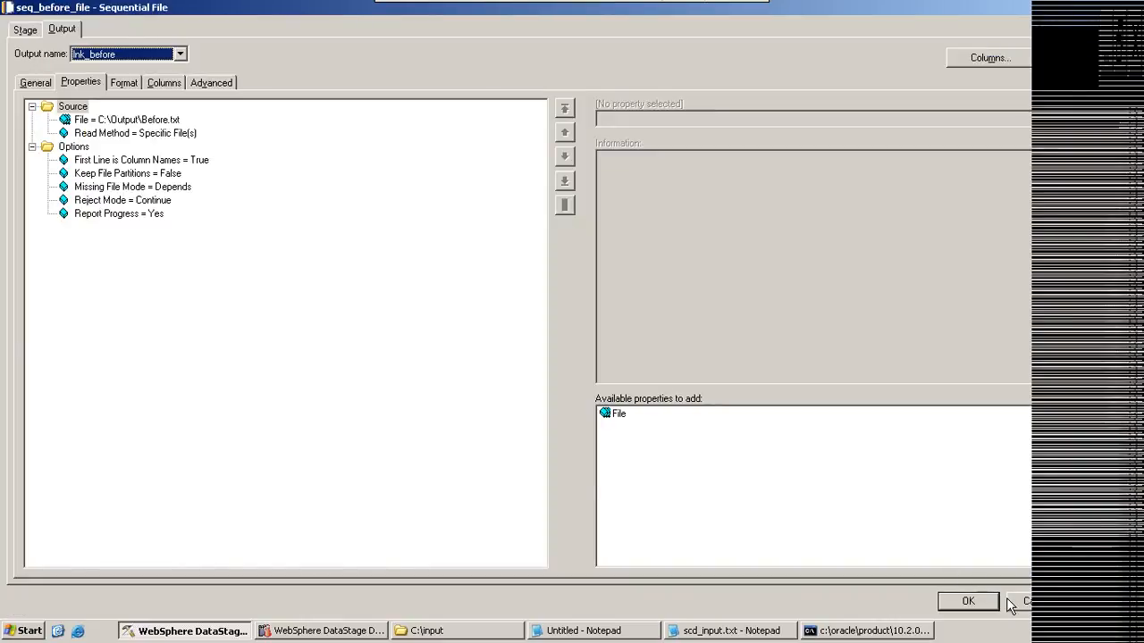
click(1014, 603)
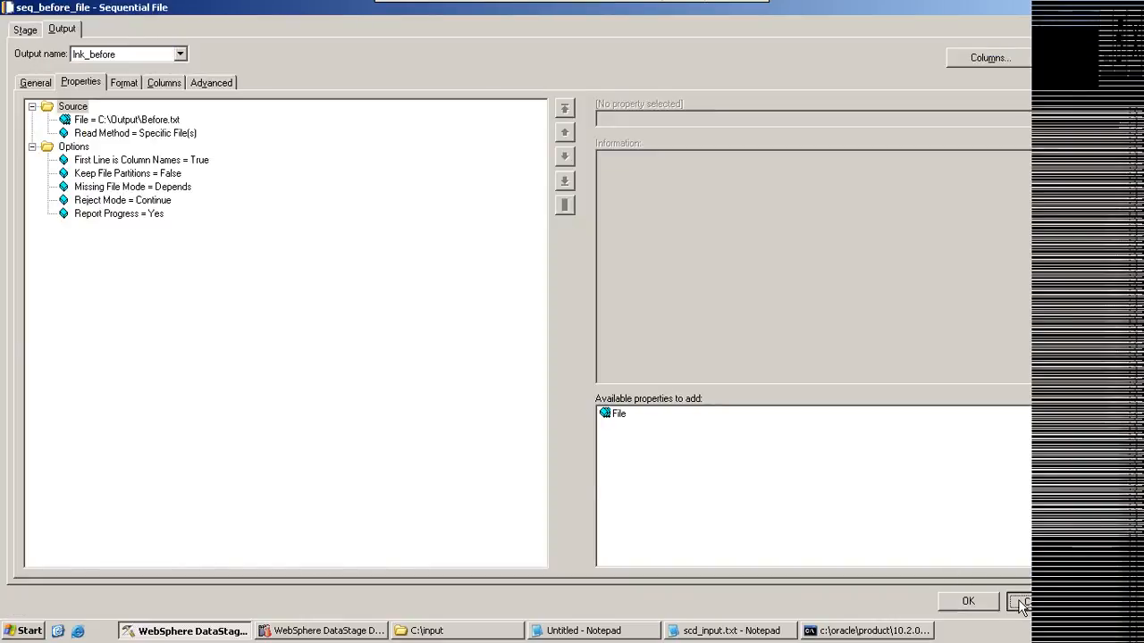
Step: Switch to the file explorer, go to C:\output, and open After.txt and Before.txt in Notepad
click(471, 632)
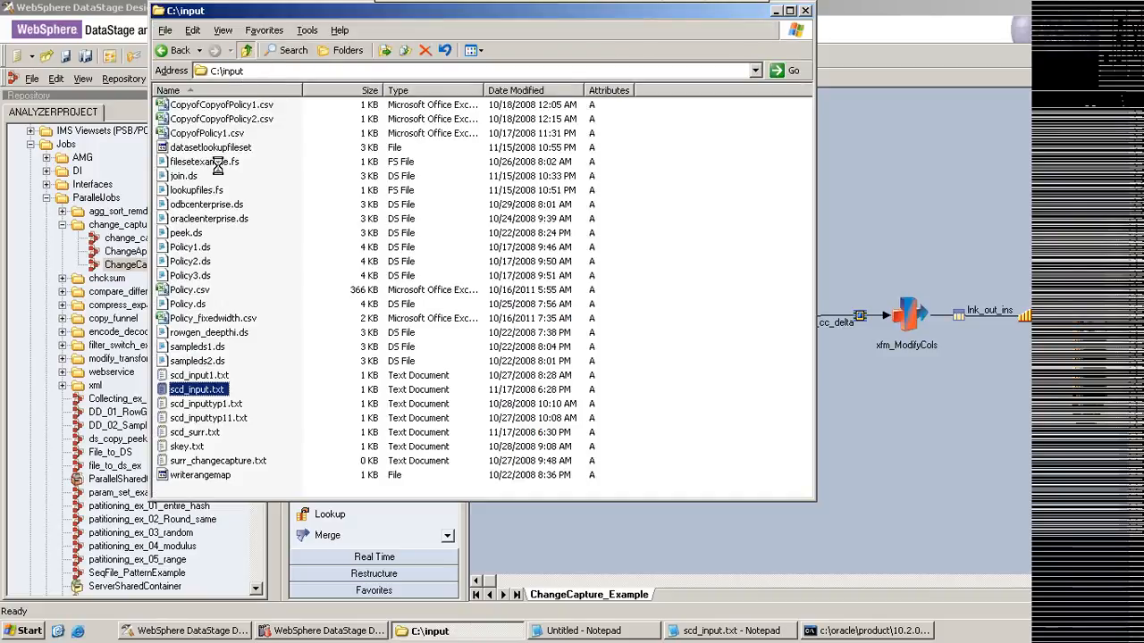
key(BackSpace)
double_click(182, 243)
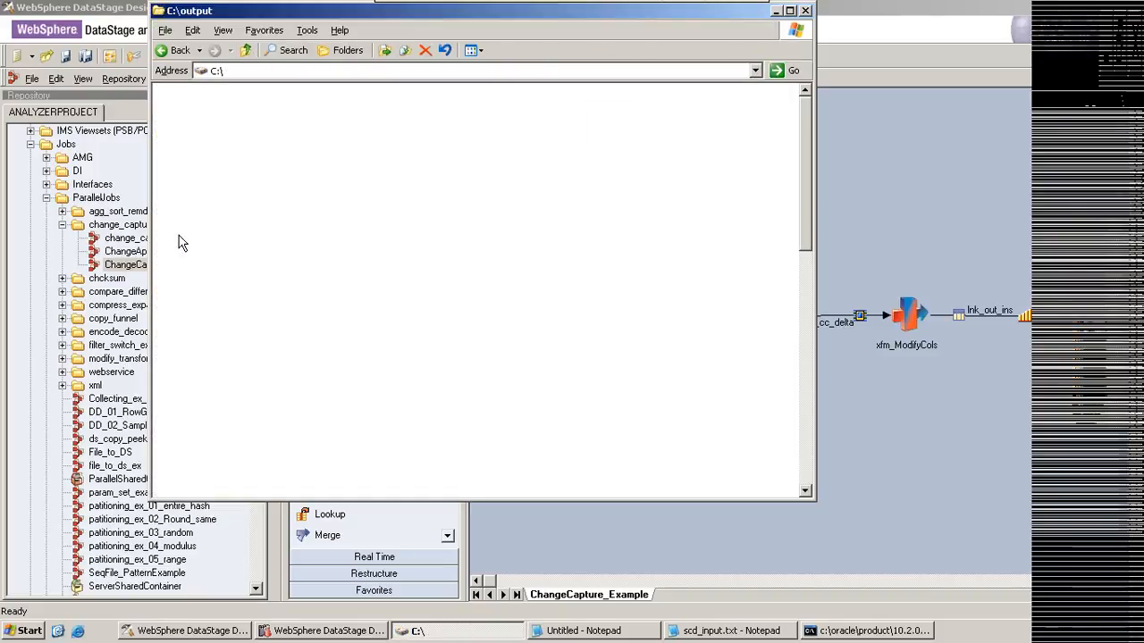
click(202, 106)
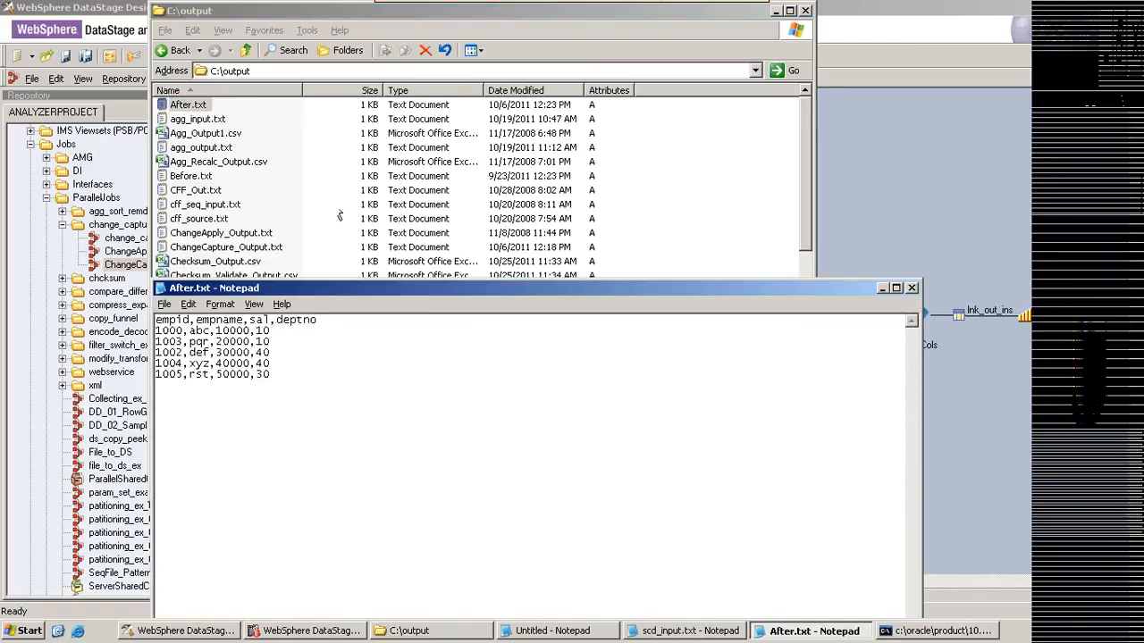
double_click(191, 176)
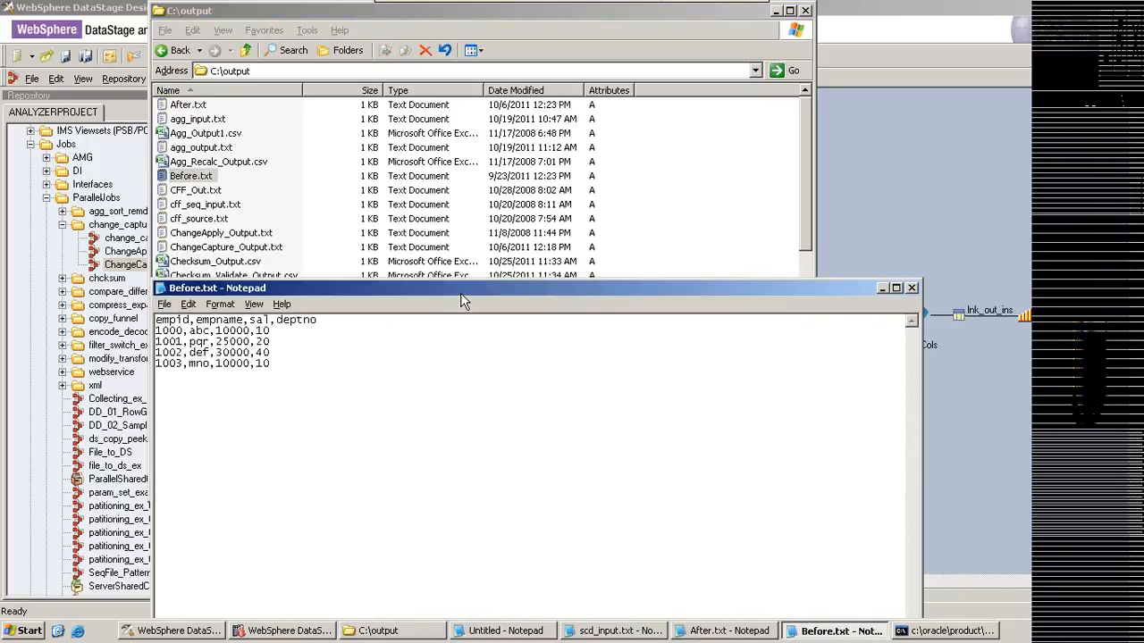
Step: Arrange the Before.txt and After.txt windows so the records of both files can be compared side by side
drag(465, 292, 728, 311)
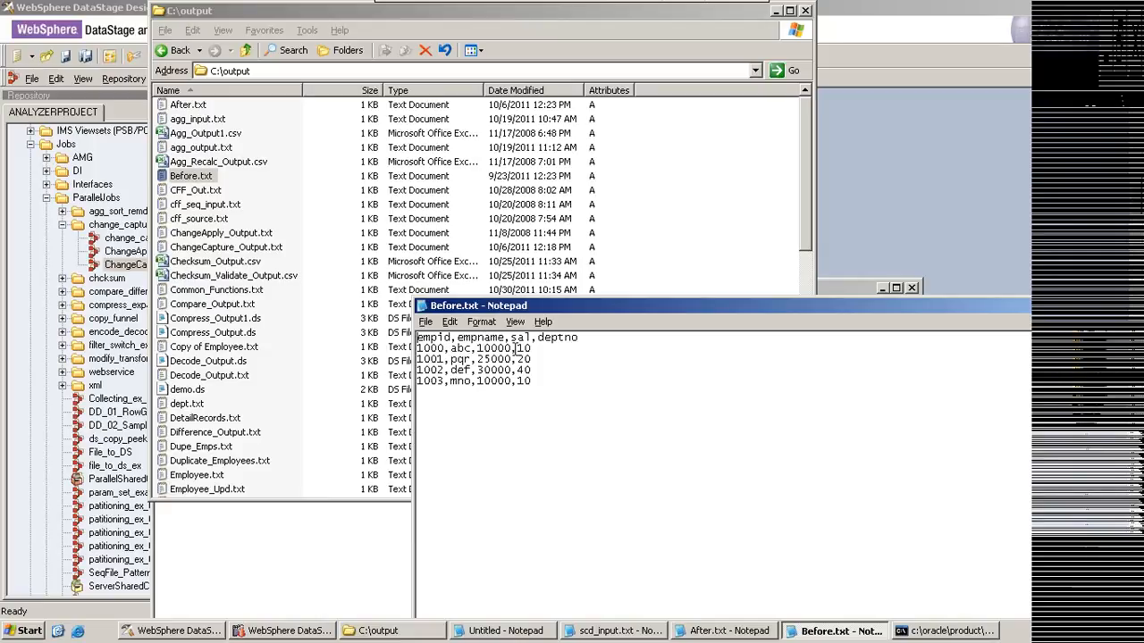
click(310, 539)
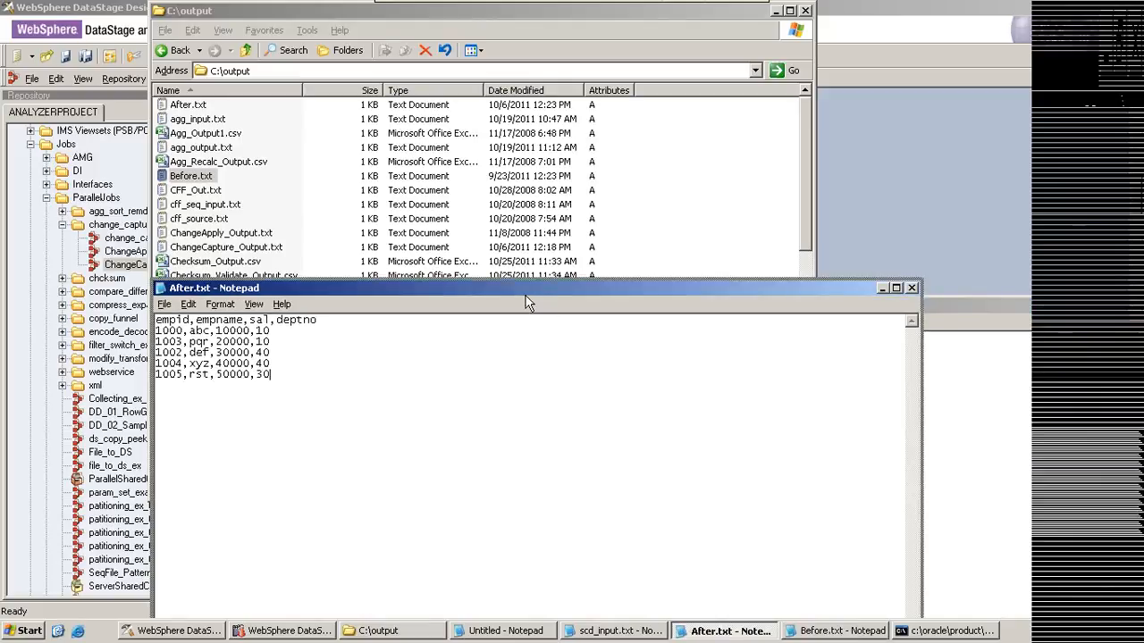
drag(525, 302, 341, 270)
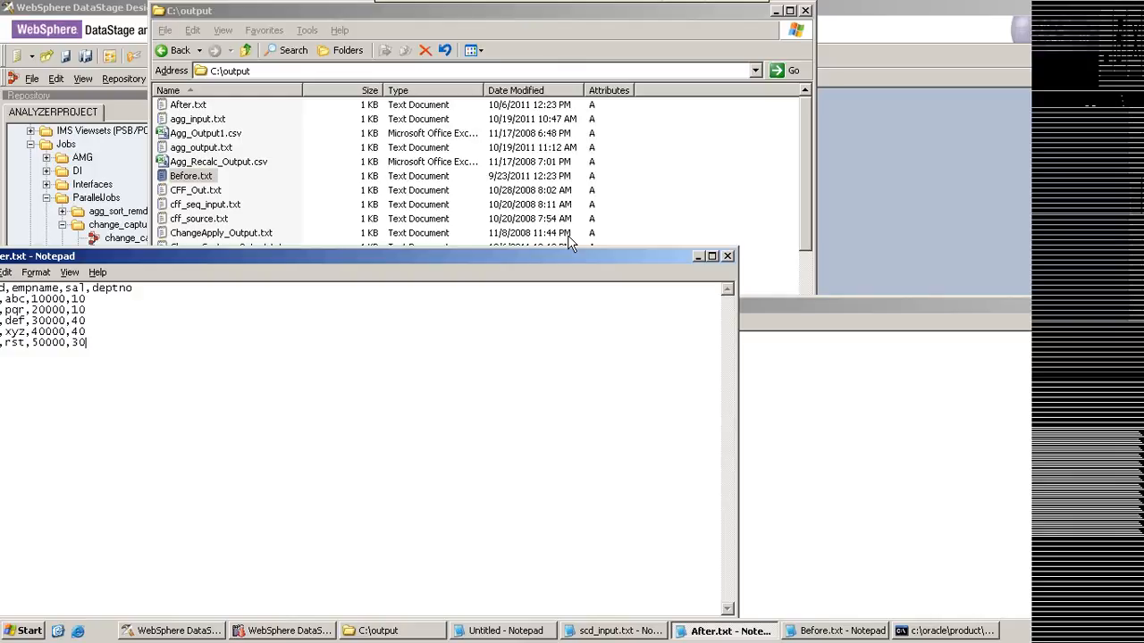
drag(542, 253, 606, 275)
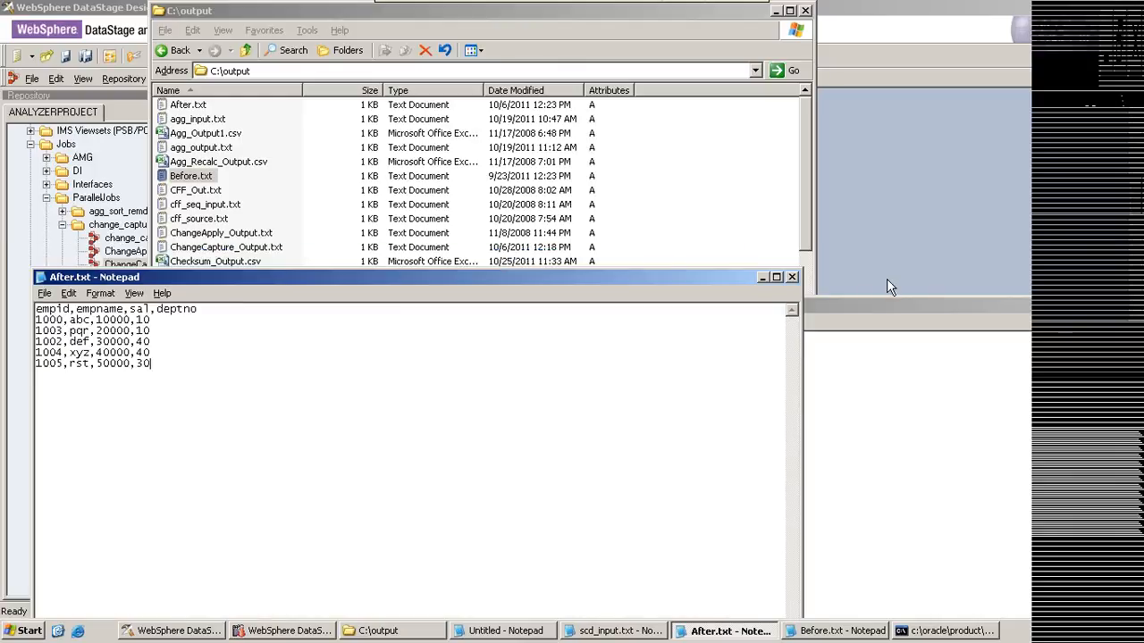
Step: Mark the Before.txt records with change letters: c for 1000, d for 1001, c for 1002 and u for 1003
click(886, 303)
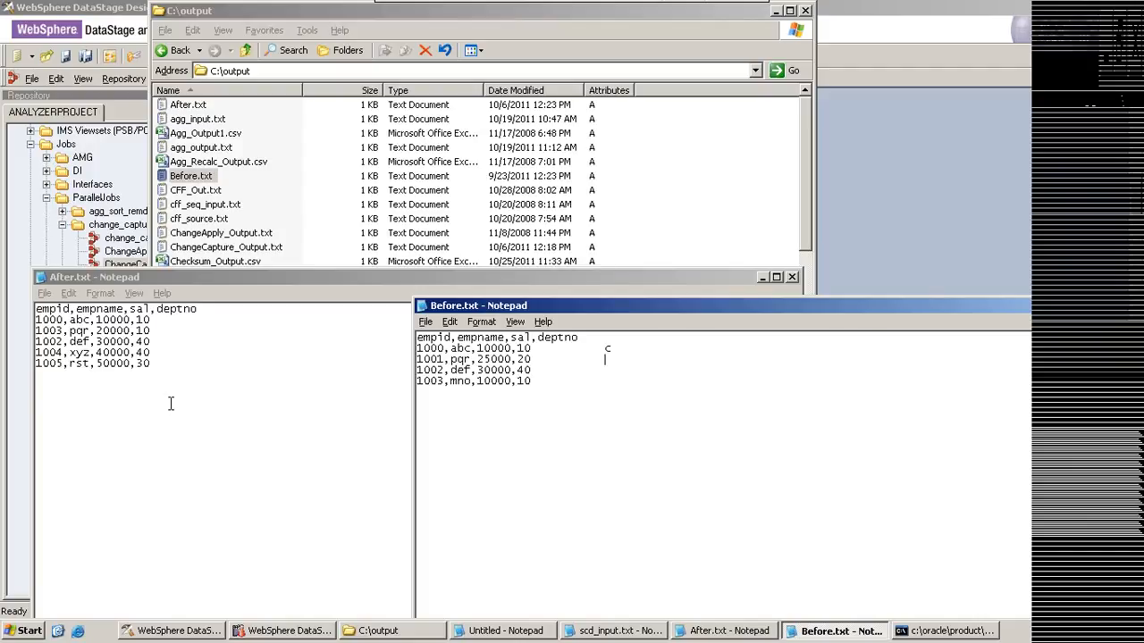
key(Down)
text(d)
click(599, 357)
key(BackSpace)
click(483, 323)
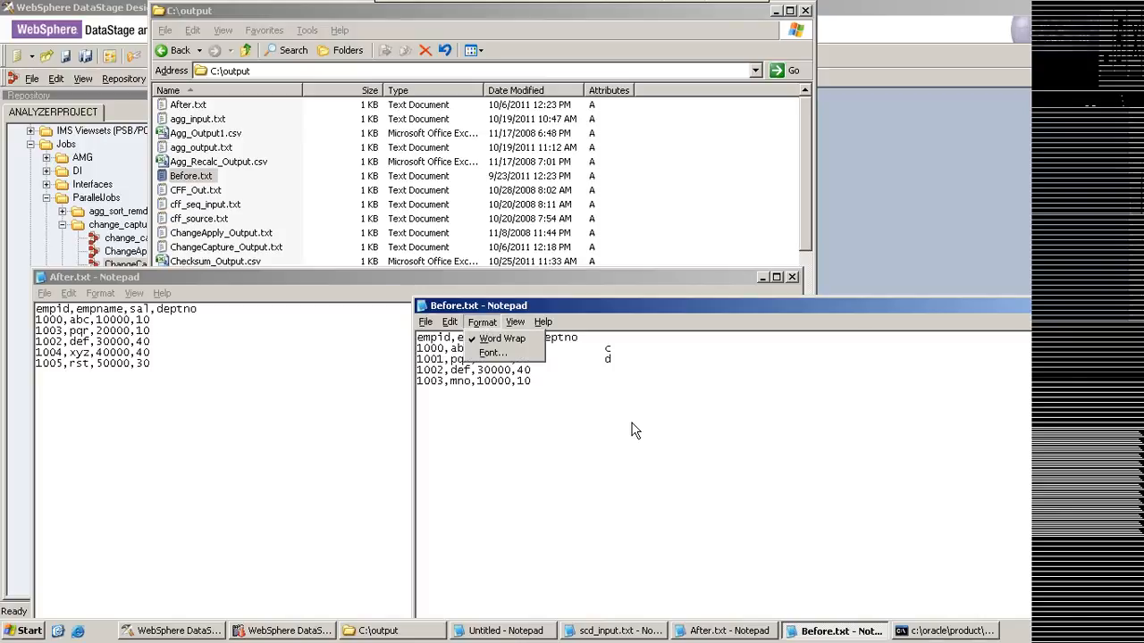
key(Escape)
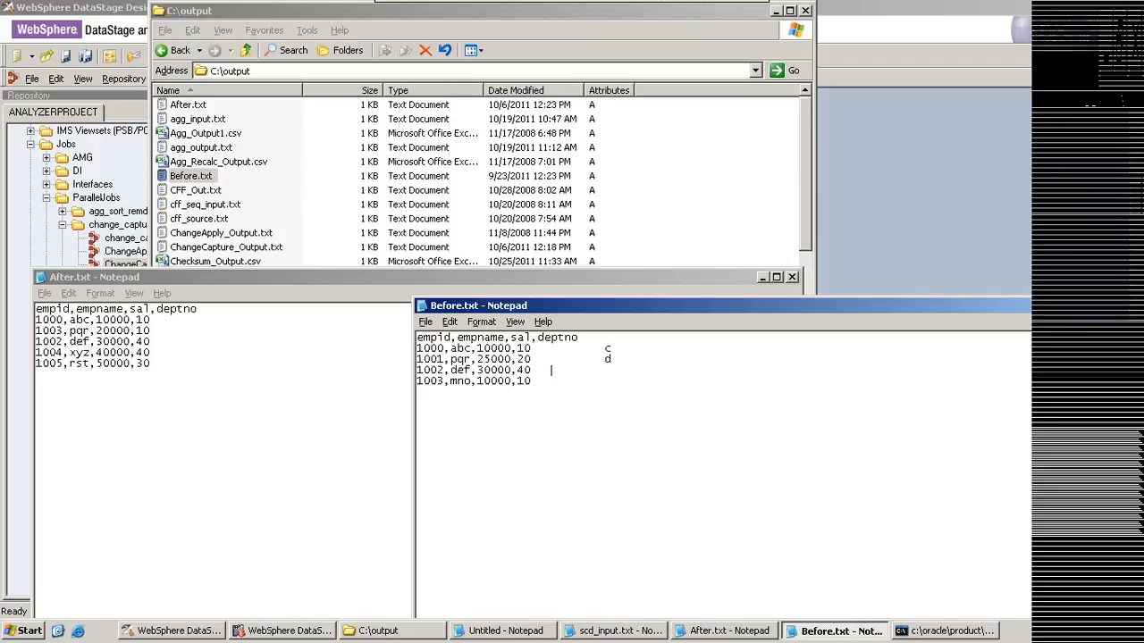
text(c)
text(u)
Step: Mark records 1004 and 1005 in After.txt with the insert letter i
click(179, 348)
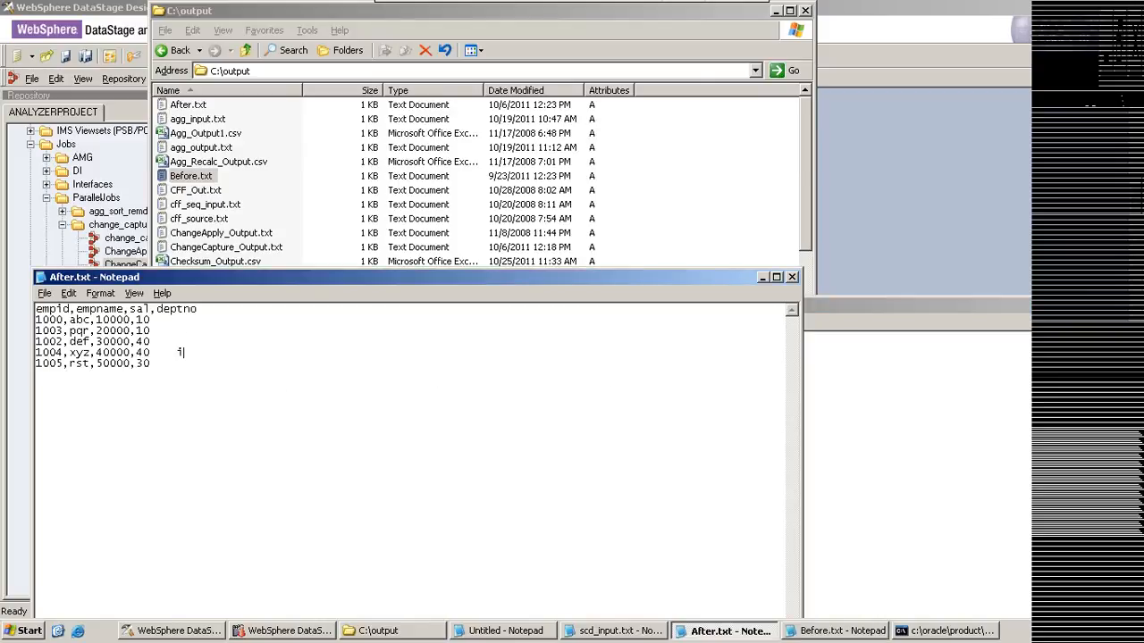
click(162, 363)
text(i)
Step: List the change types c, i, d and e/u on separate, spaced lines below the After.txt records
key(Return)
text(c)
key(Return)
key(Return)
text(i)
key(Return)
key(Return)
text(d)
key(Return)
key(Return)
text(e/u)
Step: Add the change codes beside the listed types: 0 for c, 1 for i, 2 for d and 3 for e/u
click(78, 399)
key(Tab)
text(0)
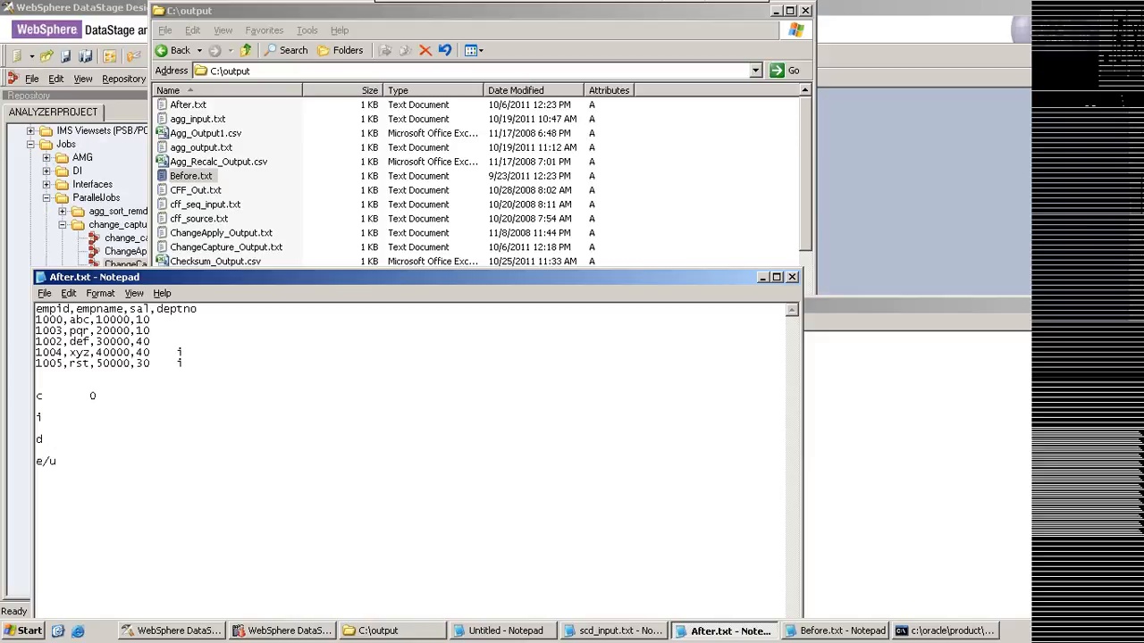
click(54, 419)
key(Tab)
text(1)
click(64, 439)
key(Tab)
text(2)
click(86, 464)
text(3)
click(903, 308)
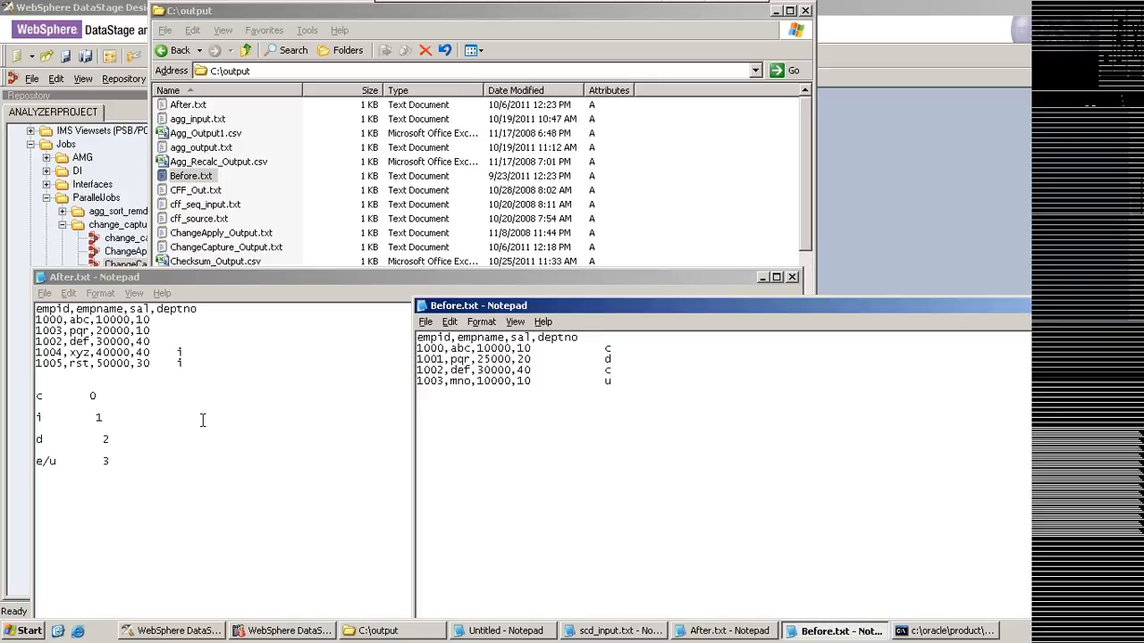
Step: Switch back to DataStage Designer, open the cc_delta_recs stage, and inspect the change_code column in its output mapping
click(154, 634)
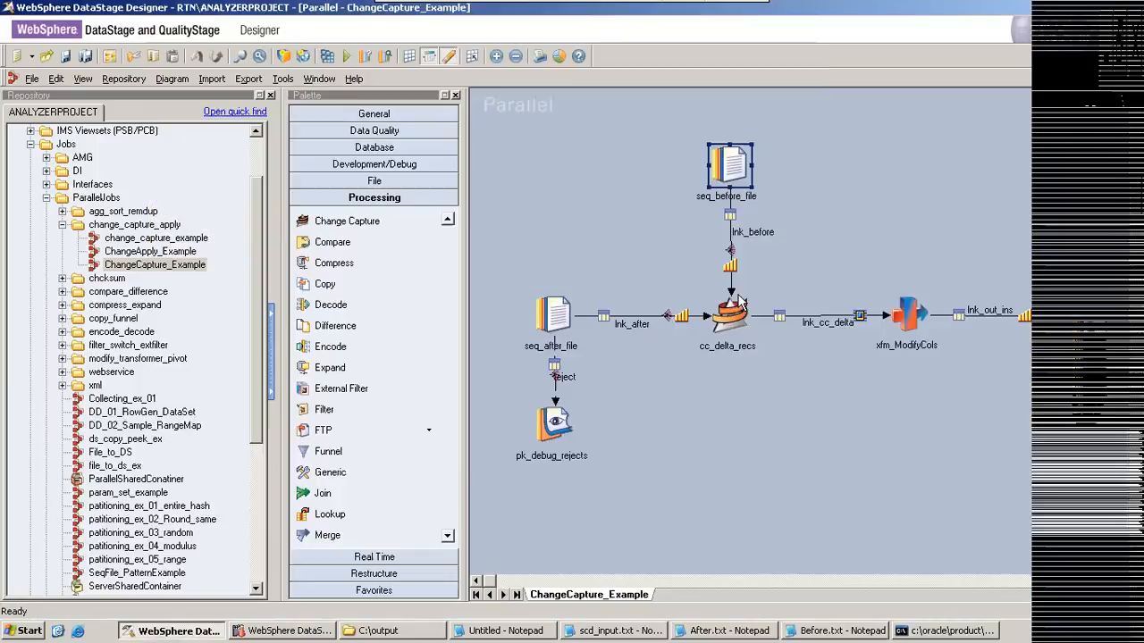
double_click(736, 306)
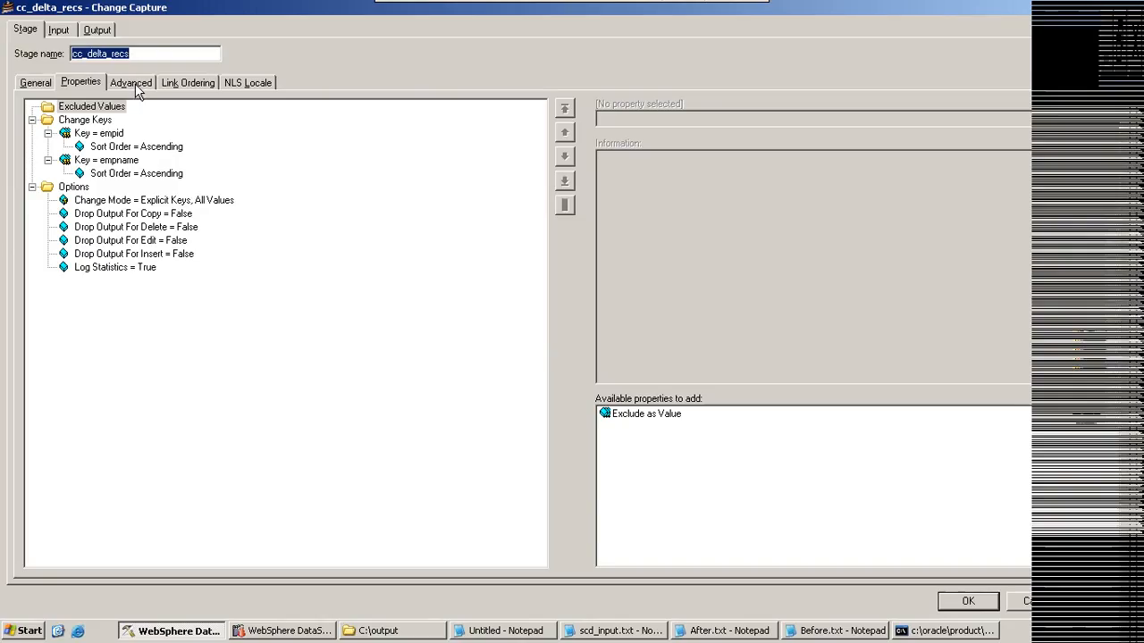
click(97, 29)
click(122, 228)
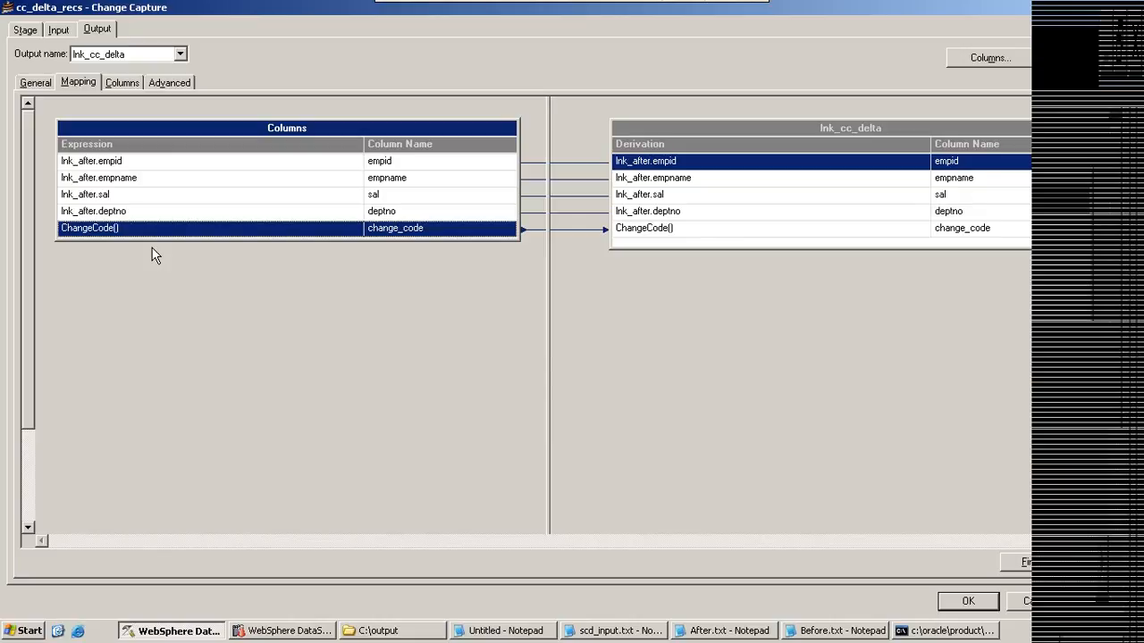
Step: Add an Exclude as Value property to the cc_delta_recs stage properties and select the Change Keys category
click(30, 30)
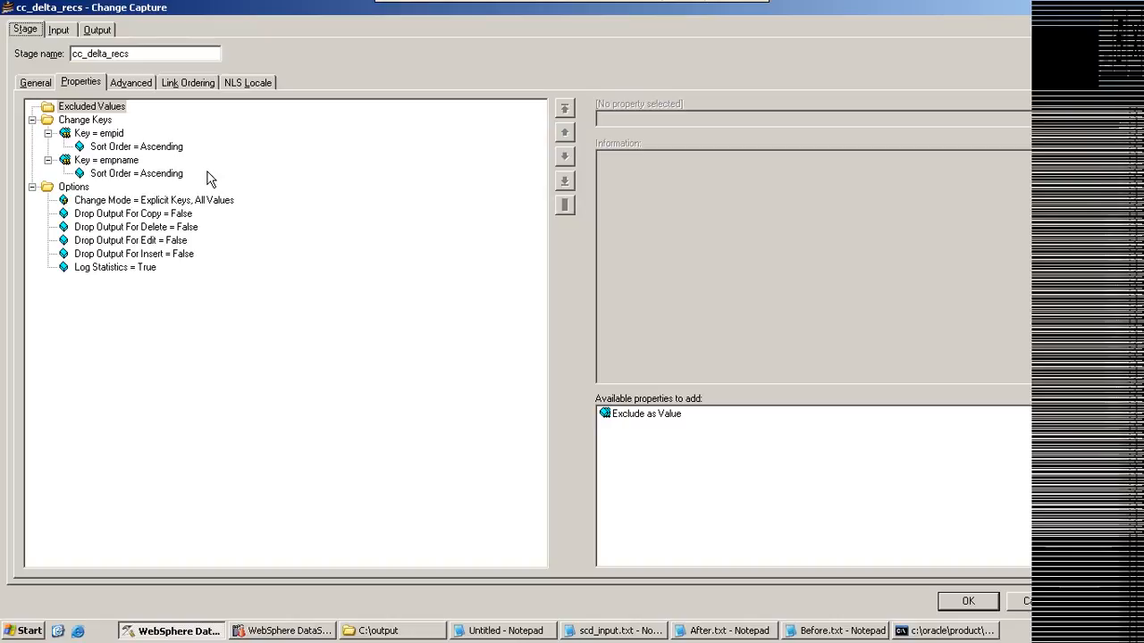
double_click(626, 414)
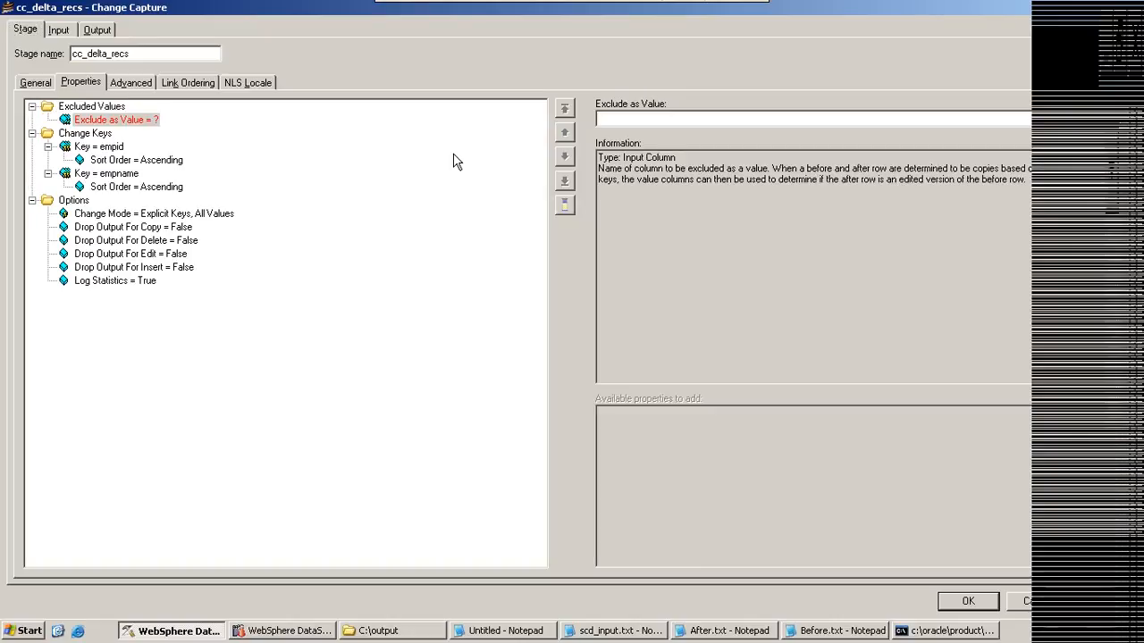
click(83, 133)
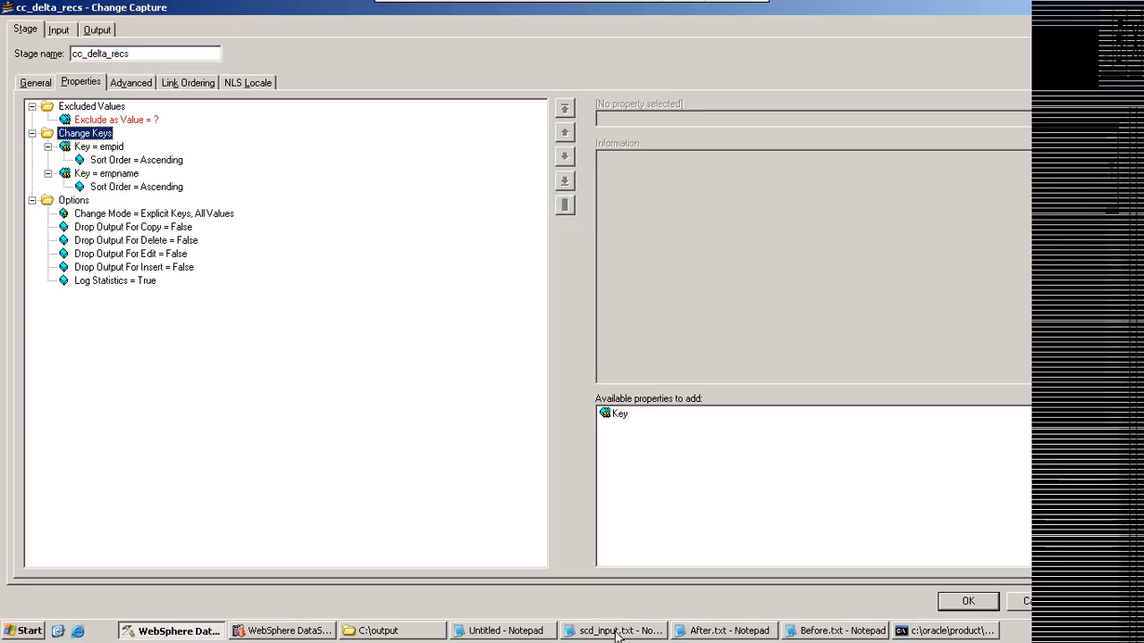
Step: Bring up After.txt and Before.txt and highlight the non-key values of record 1000 in both files for comparison
click(699, 637)
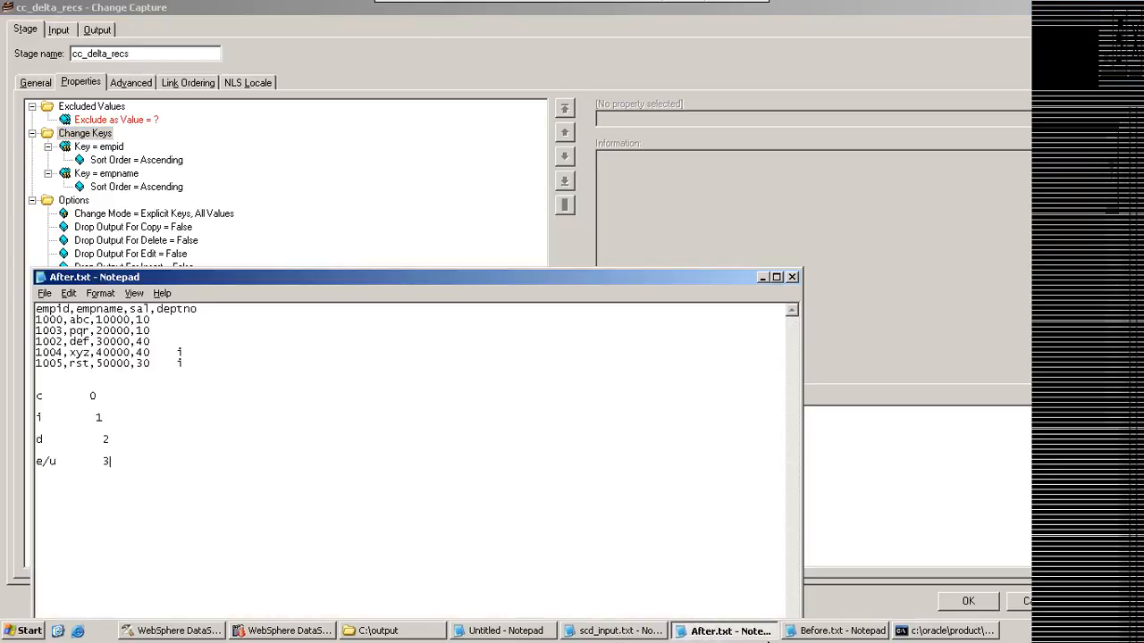
click(838, 630)
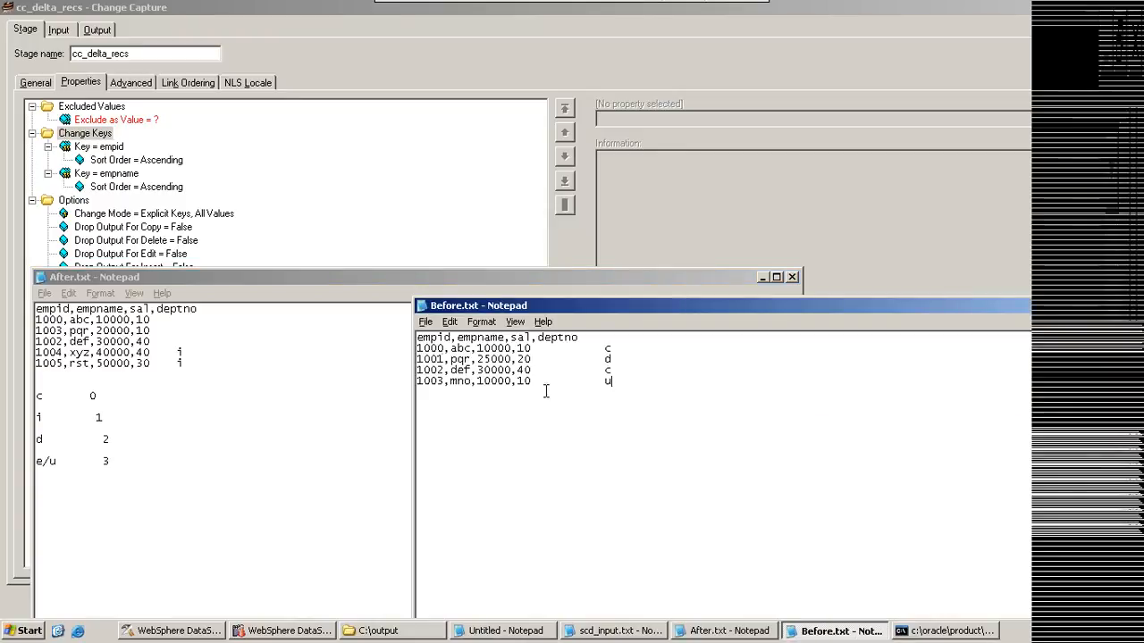
mouse_move(444, 338)
mouse_down()
mouse_move(417, 350)
mouse_move(446, 360)
mouse_up()
click(445, 349)
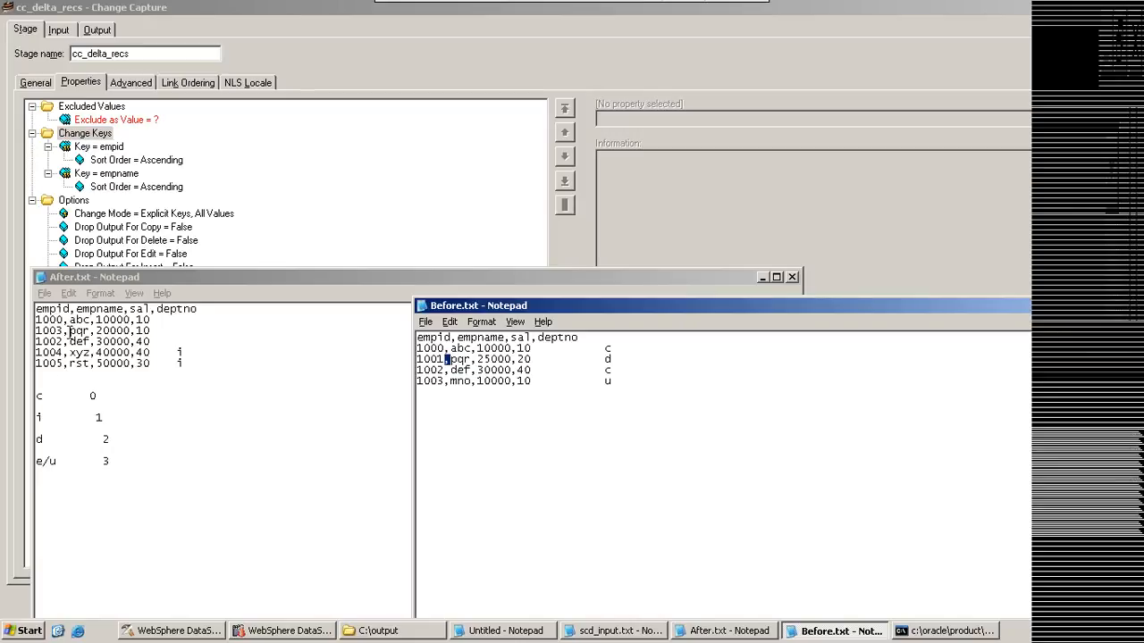
drag(70, 319, 150, 320)
click(878, 322)
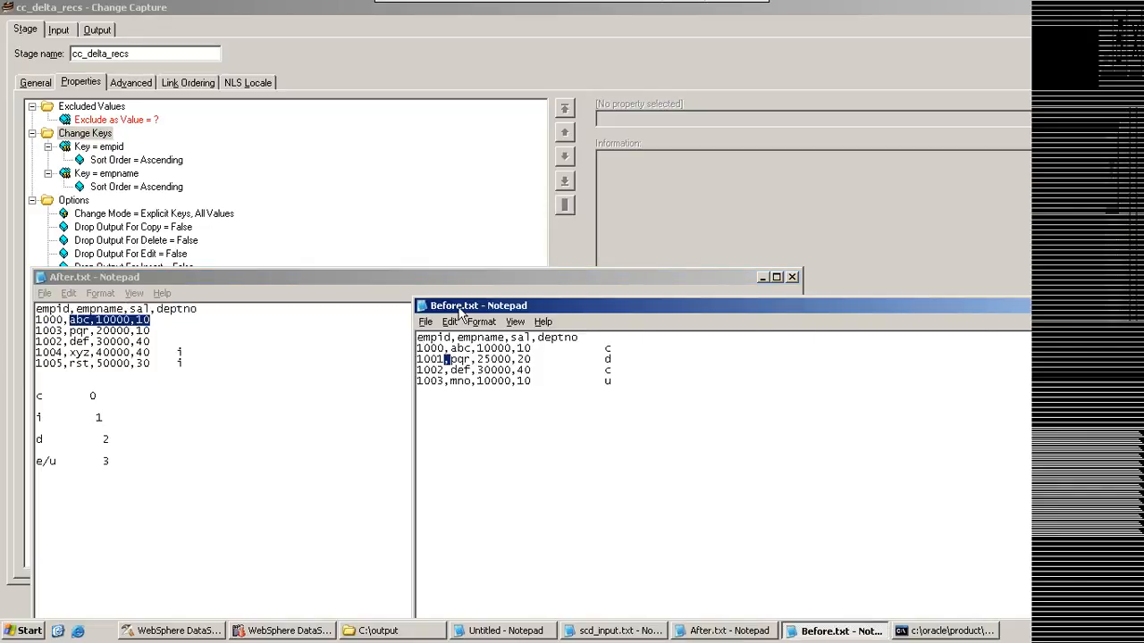
drag(444, 349, 533, 348)
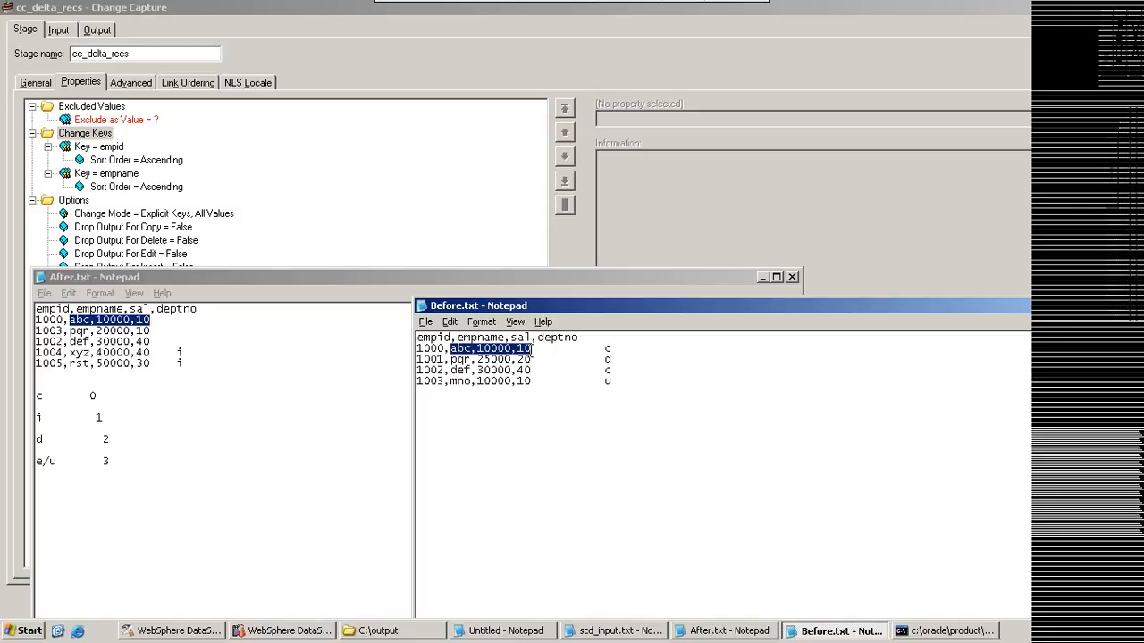
Step: Return to the cc_delta_recs stage properties and set Exclude as Value to empname
click(78, 139)
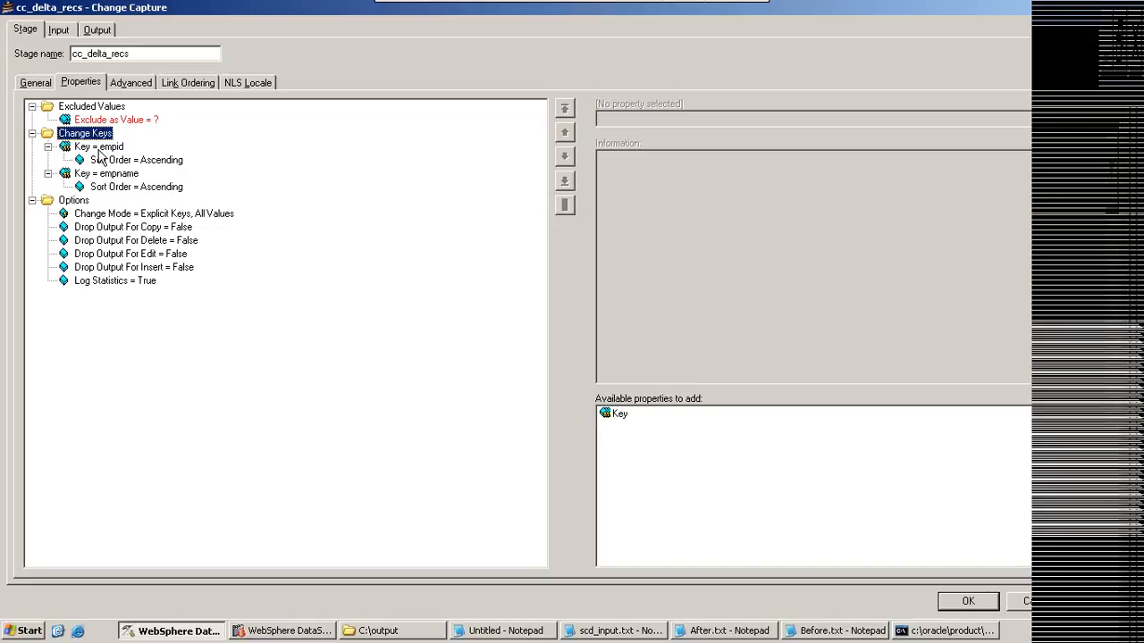
click(97, 121)
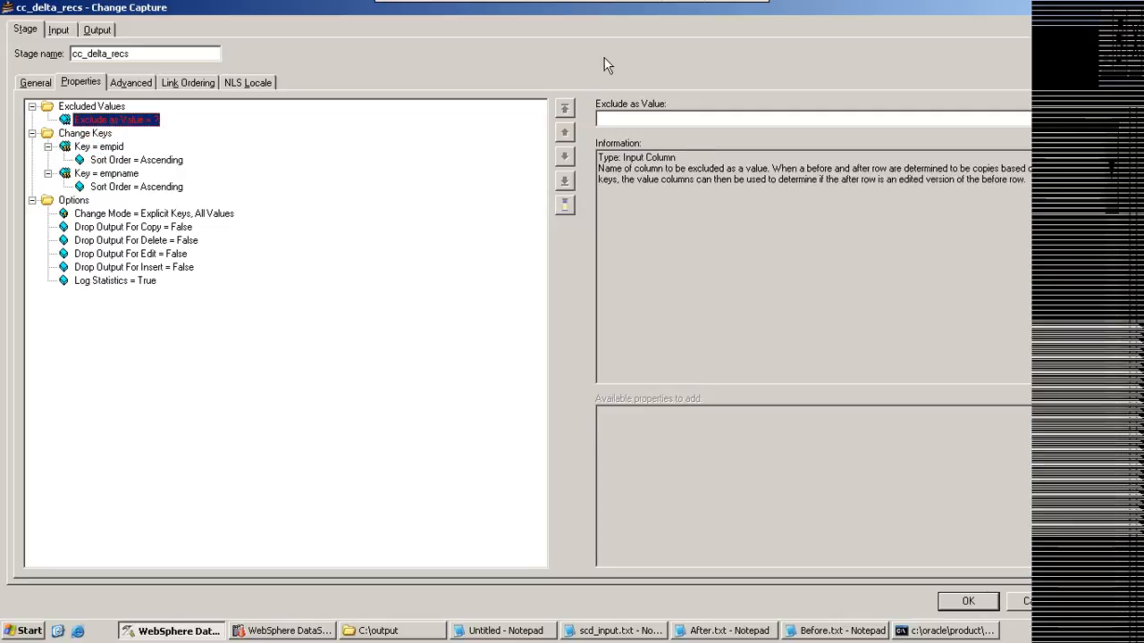
click(626, 119)
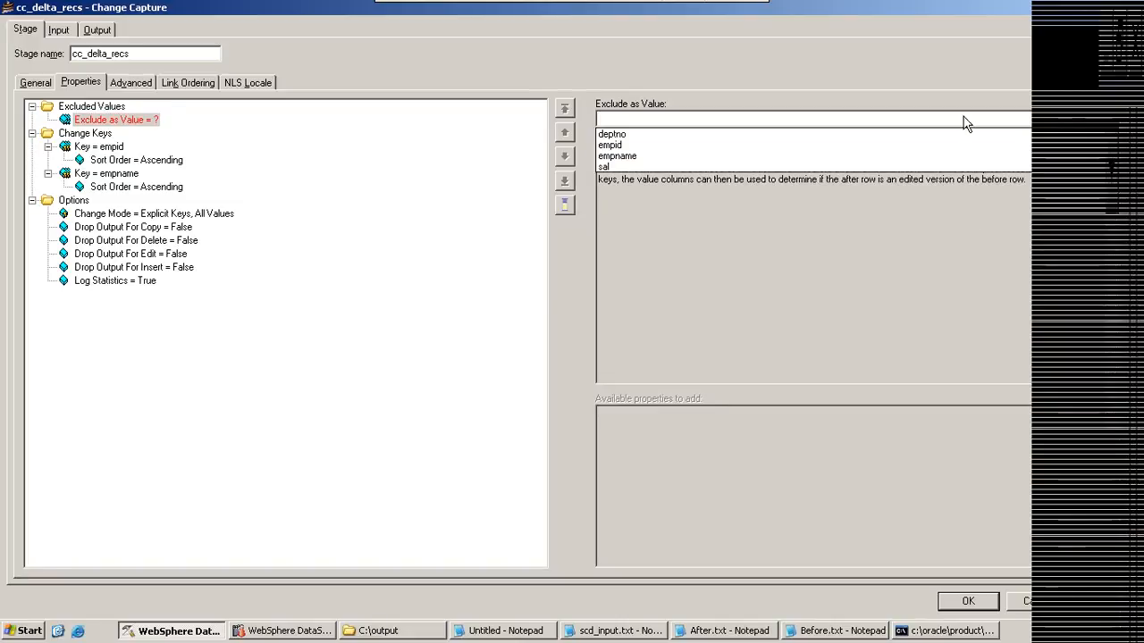
click(625, 155)
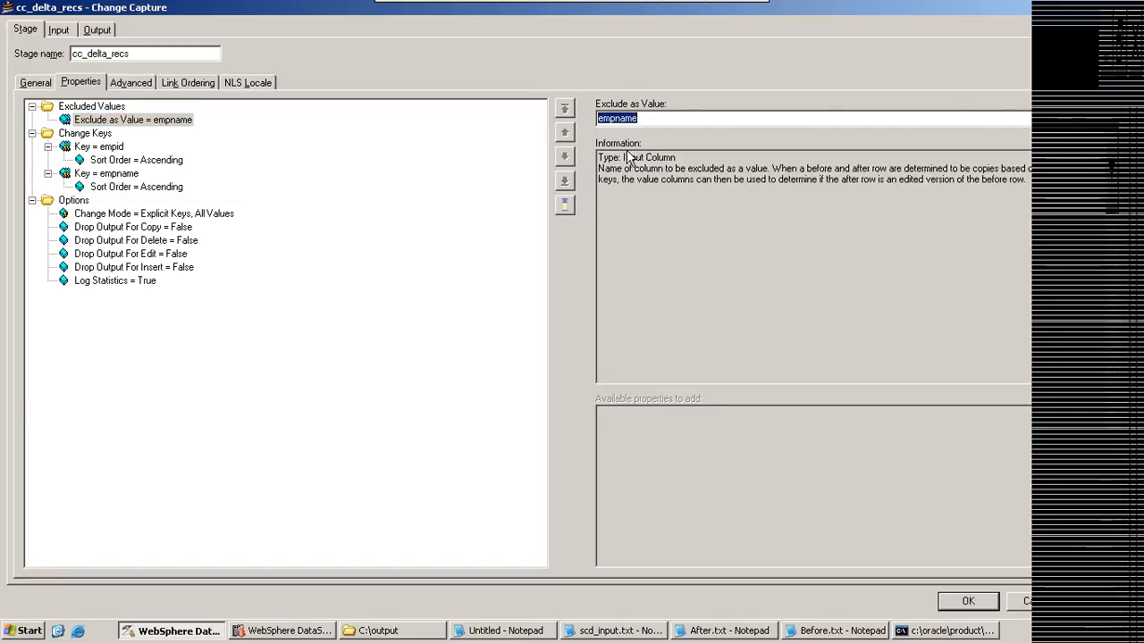
click(91, 106)
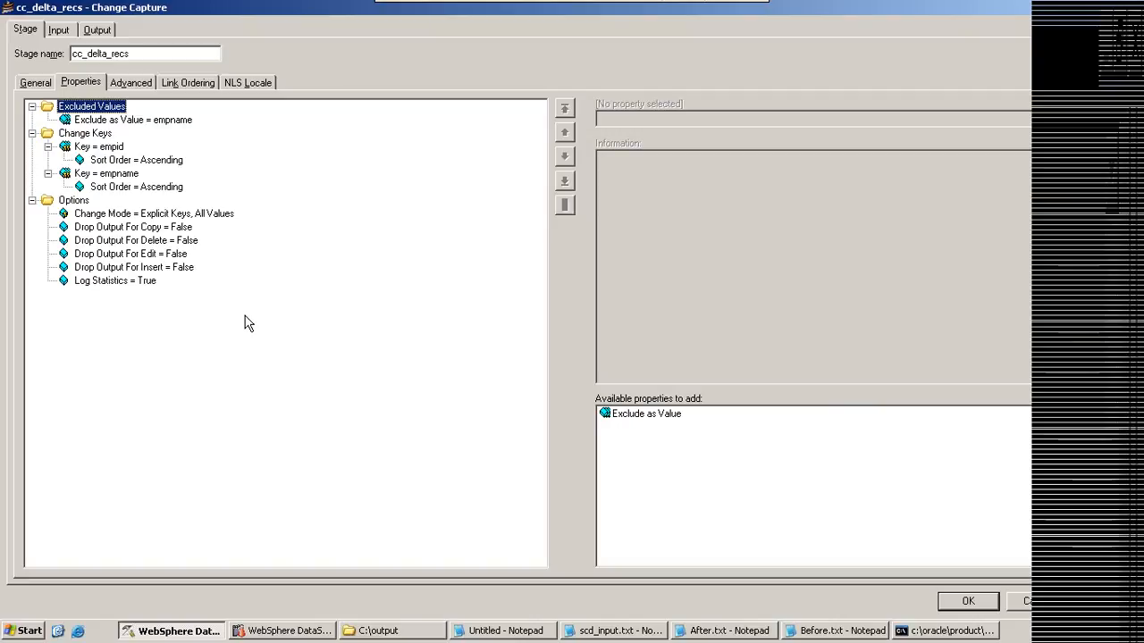
Step: Review the Change Keys category and the Exclude as Value property in the cc_delta_recs stage properties
click(83, 135)
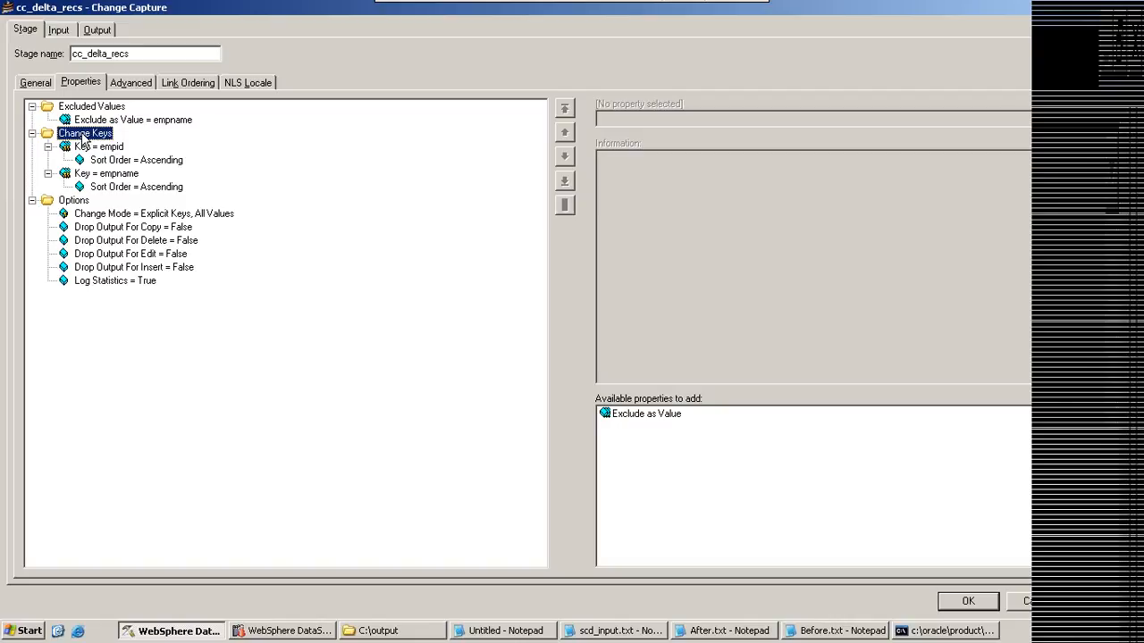
click(83, 139)
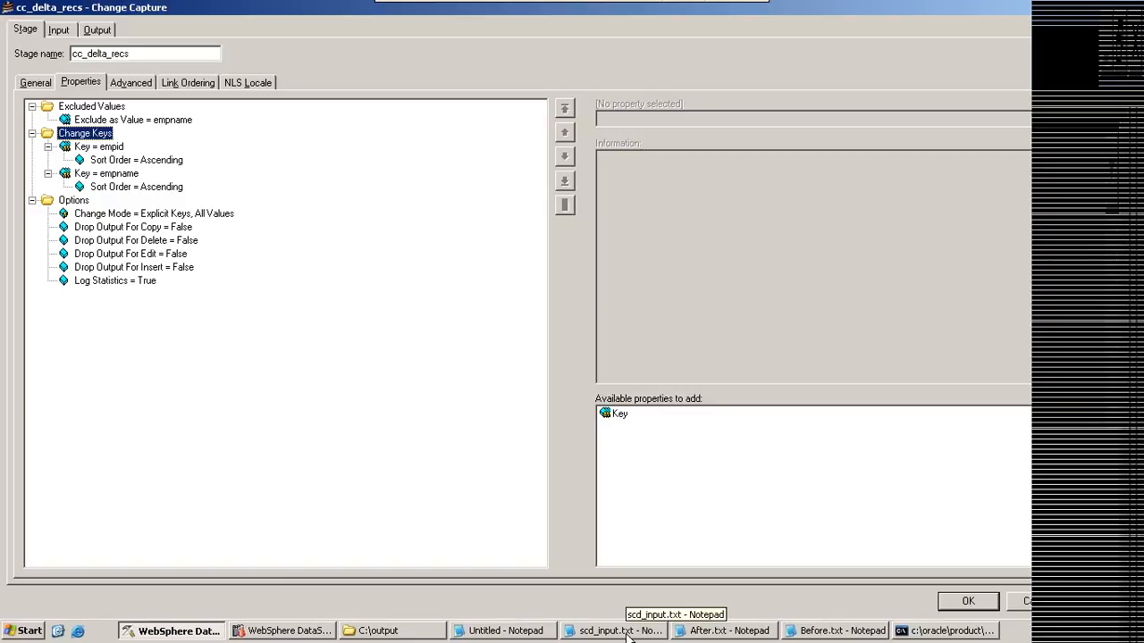
click(689, 633)
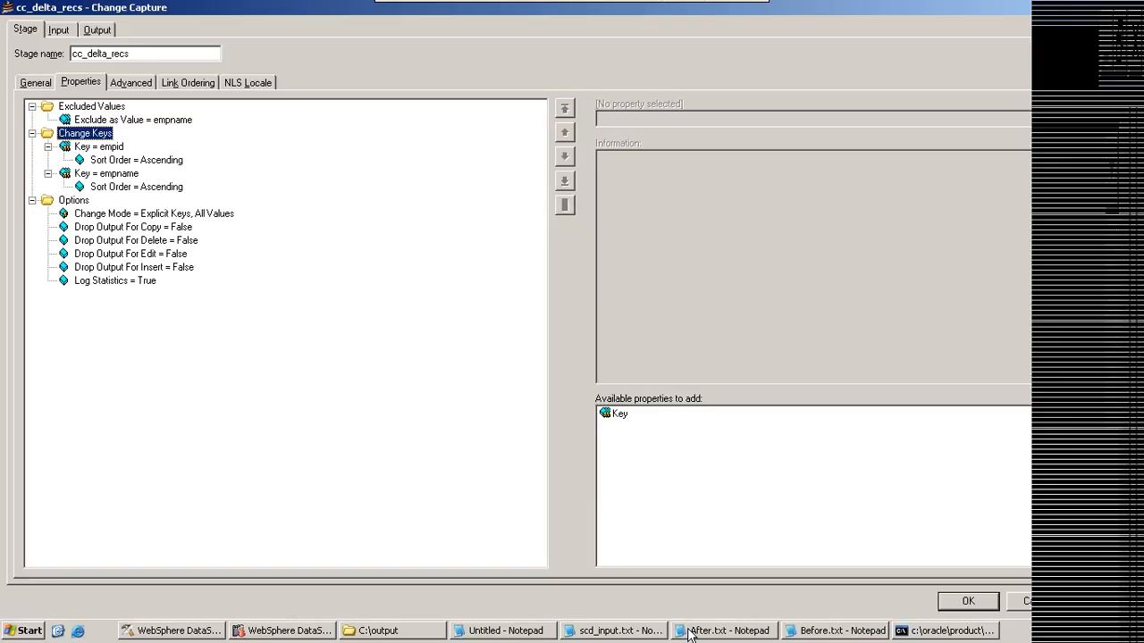
click(688, 632)
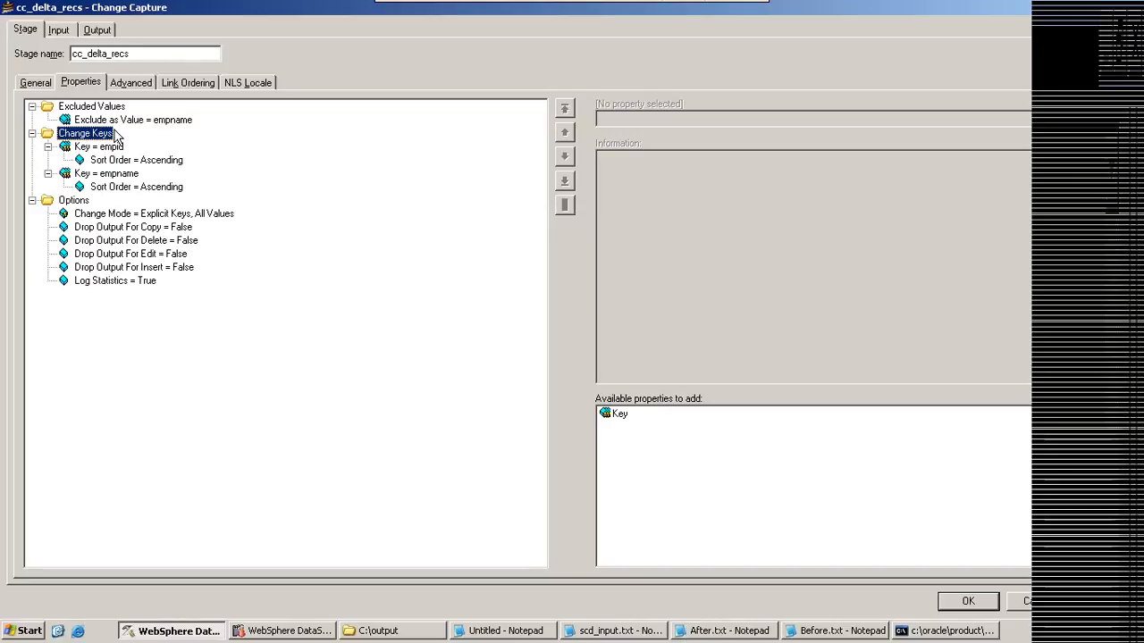
click(133, 122)
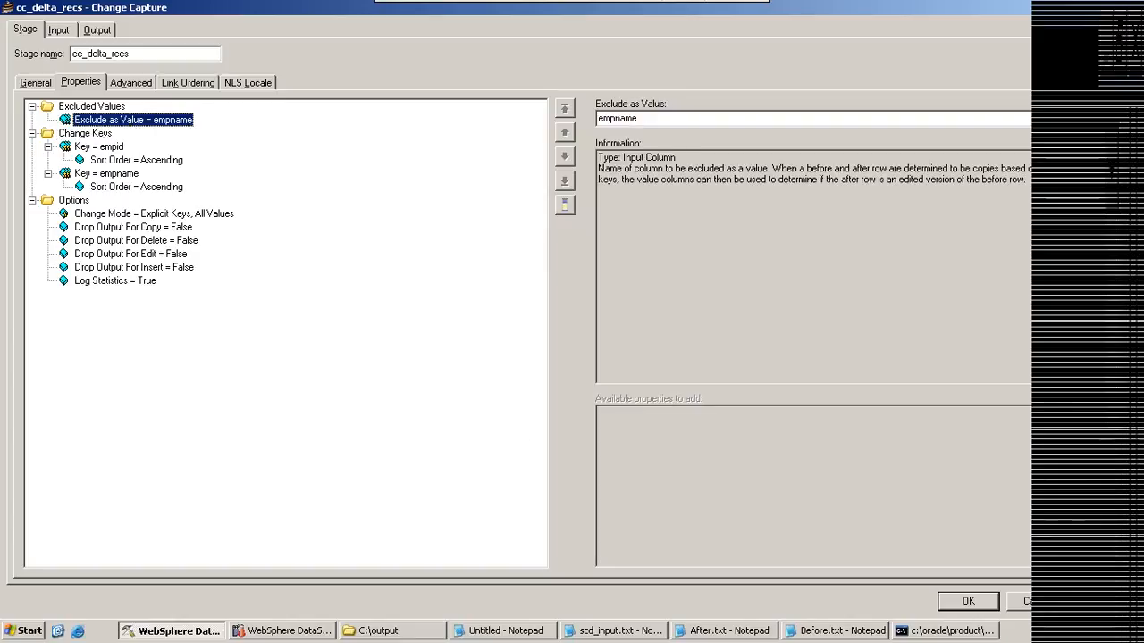
Step: Bring up After.txt and Before.txt and highlight the non-key values of record 1003 in both files for comparison
click(806, 629)
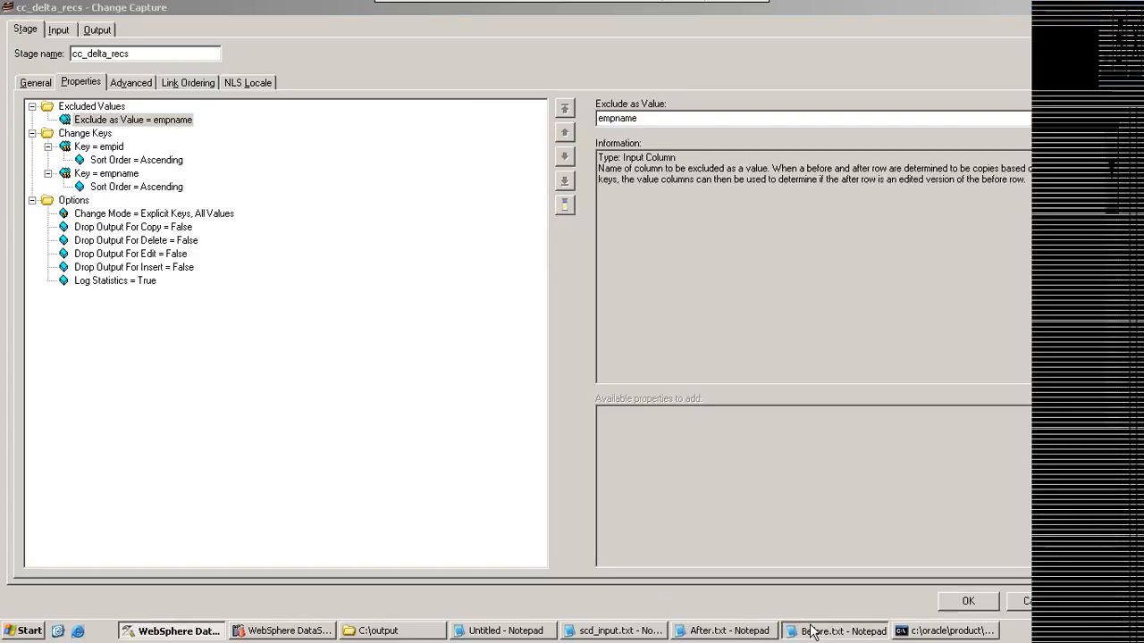
click(751, 632)
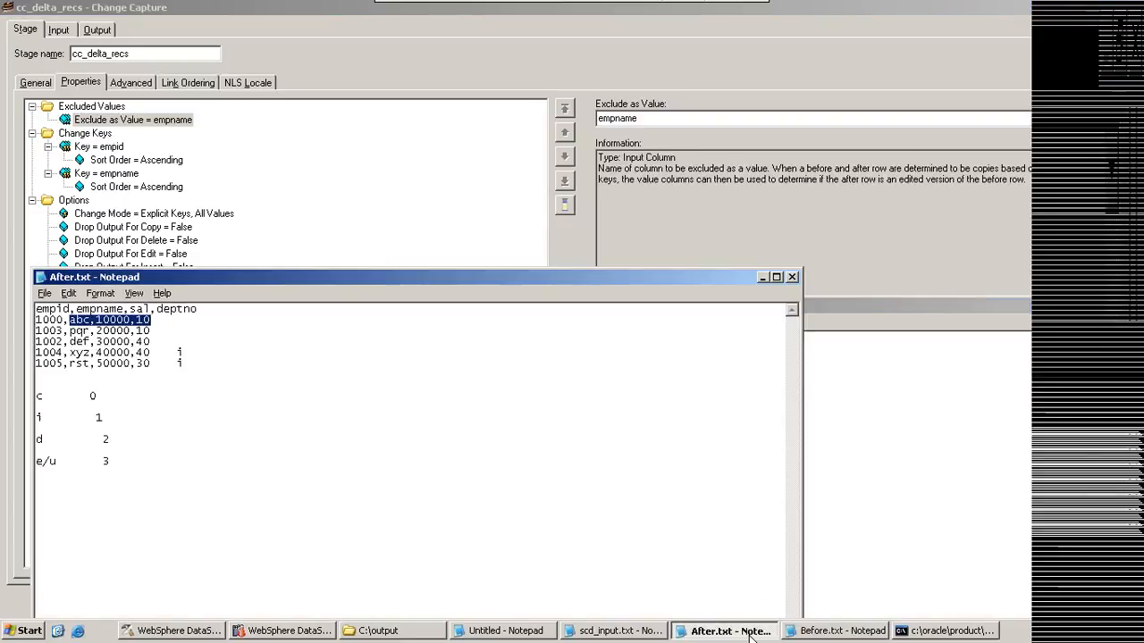
click(832, 312)
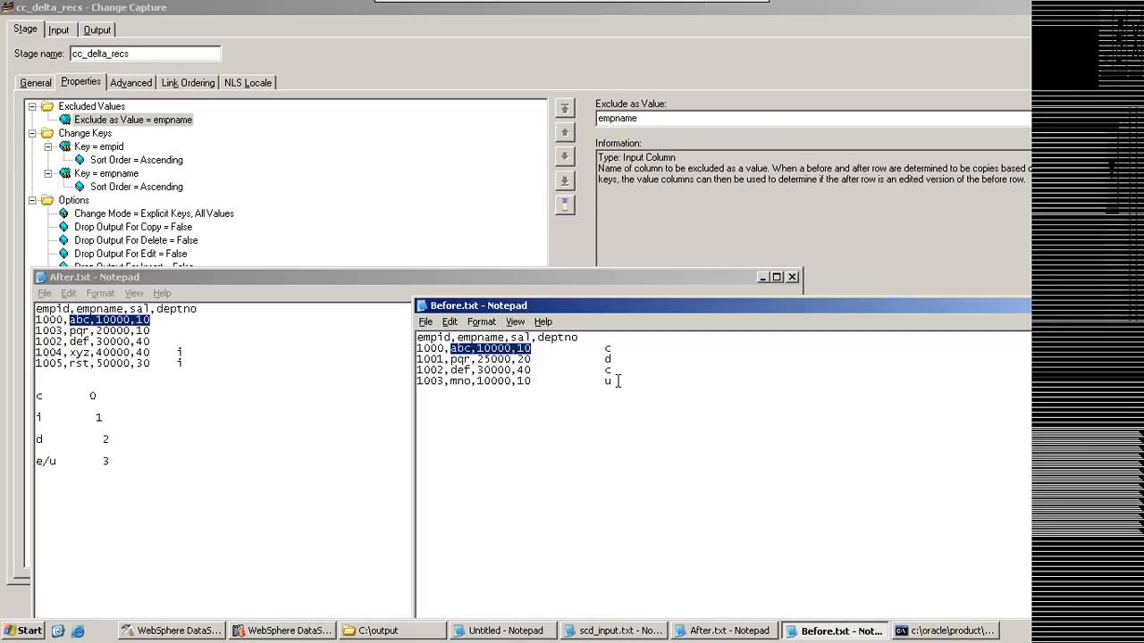
drag(444, 383, 424, 382)
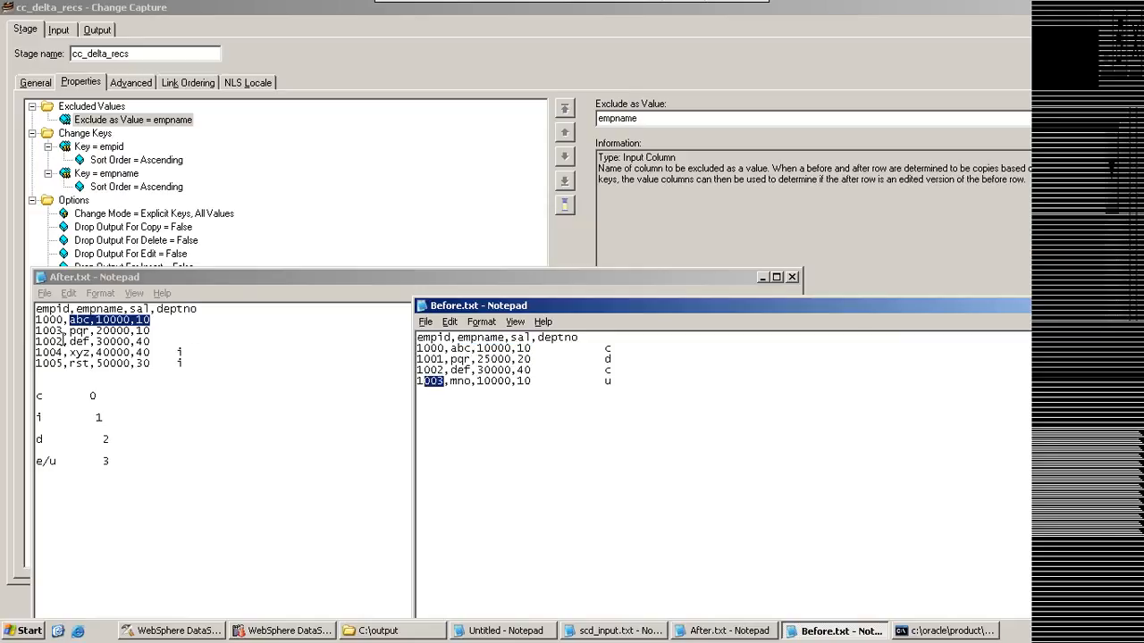
drag(64, 331, 150, 331)
click(873, 331)
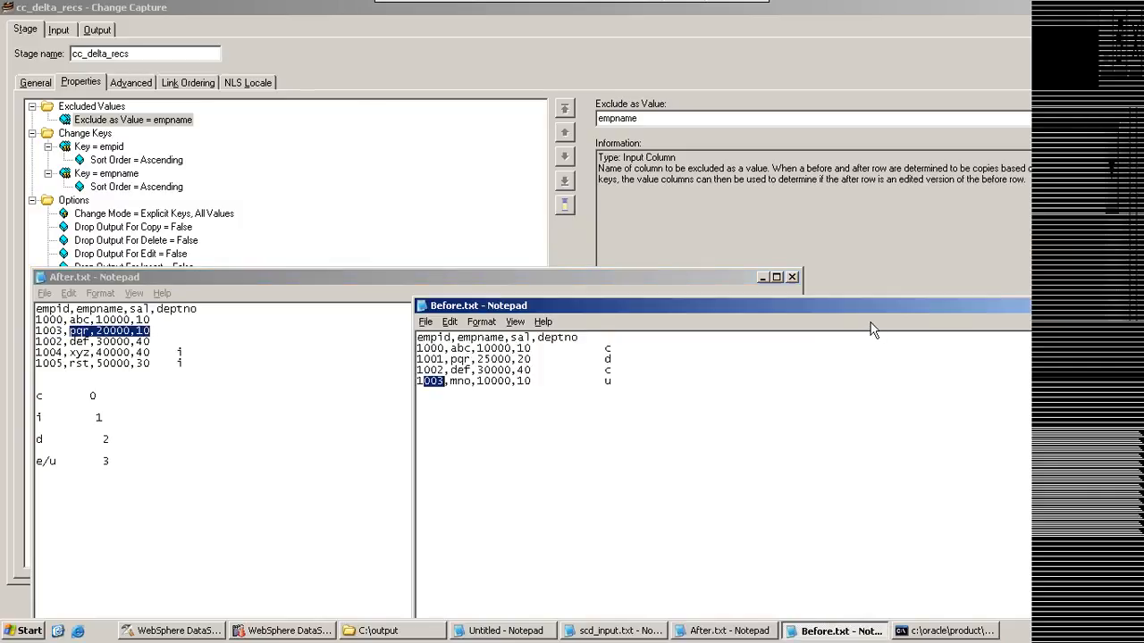
drag(455, 381, 528, 380)
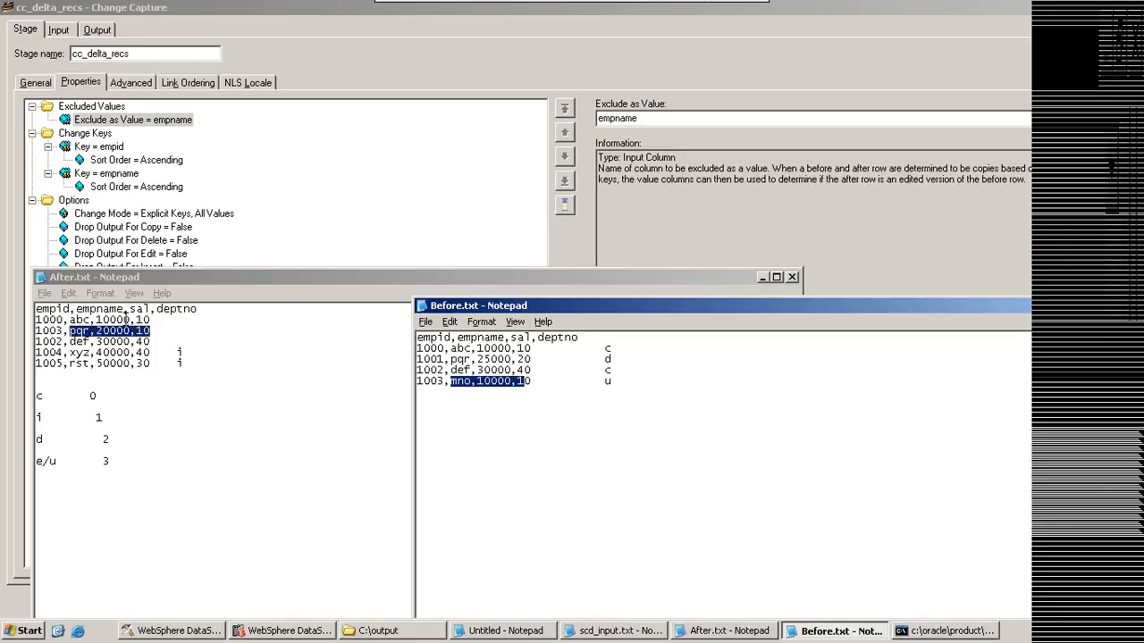
Step: Highlight the empid and deptno values of record 1003 in After.txt to compare them with Before.txt
click(126, 319)
double_click(145, 329)
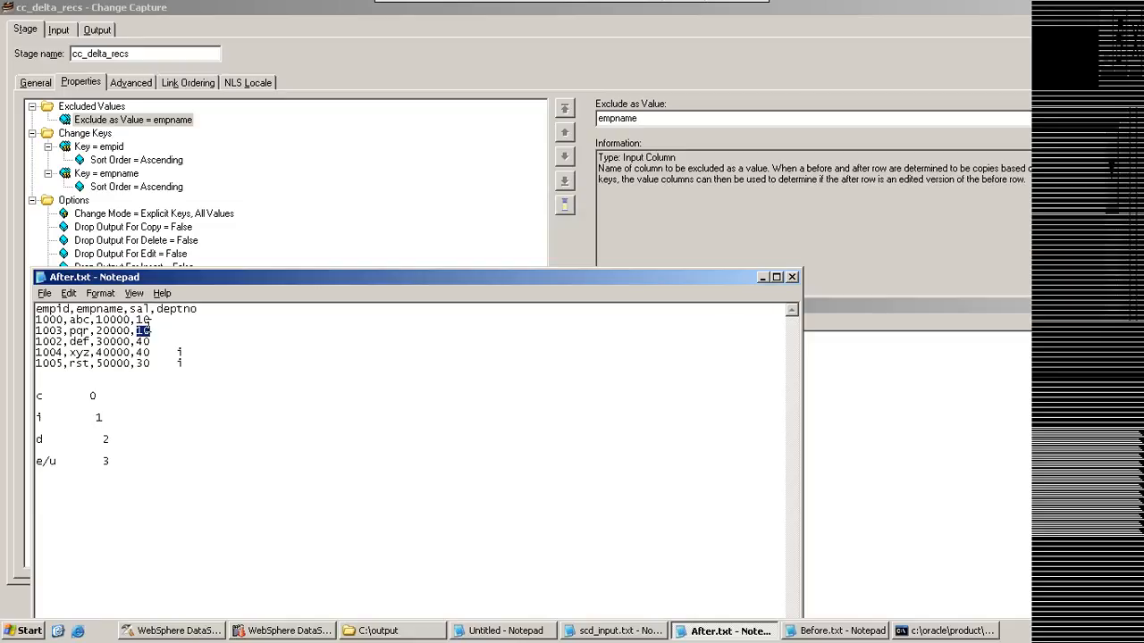
click(47, 329)
click(841, 323)
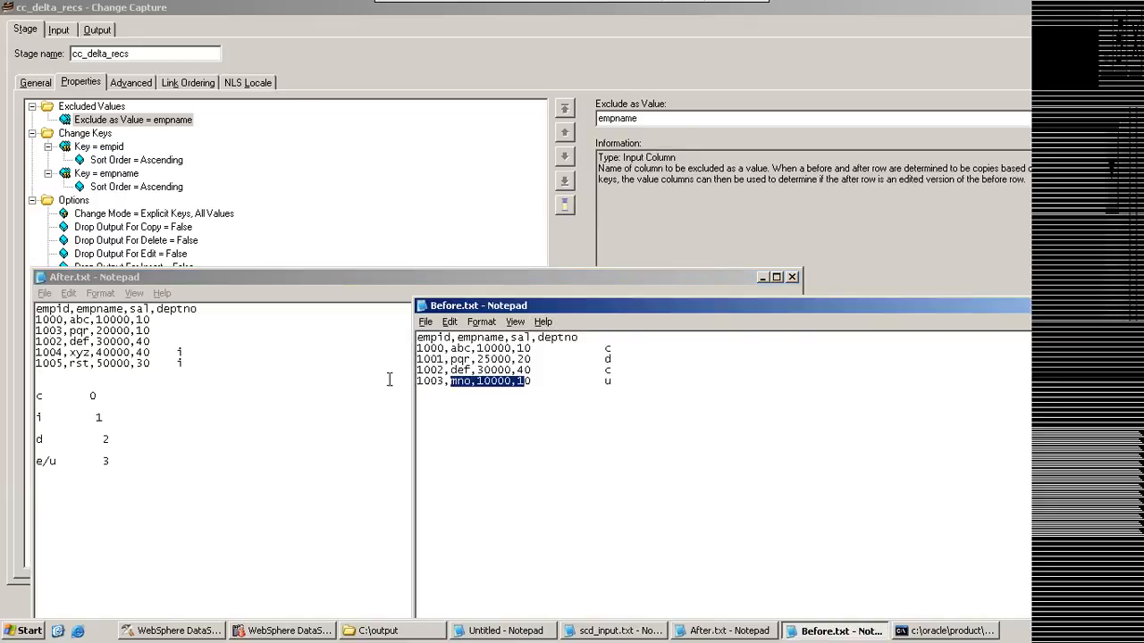
click(55, 332)
drag(55, 332, 43, 331)
click(137, 330)
drag(136, 330, 154, 330)
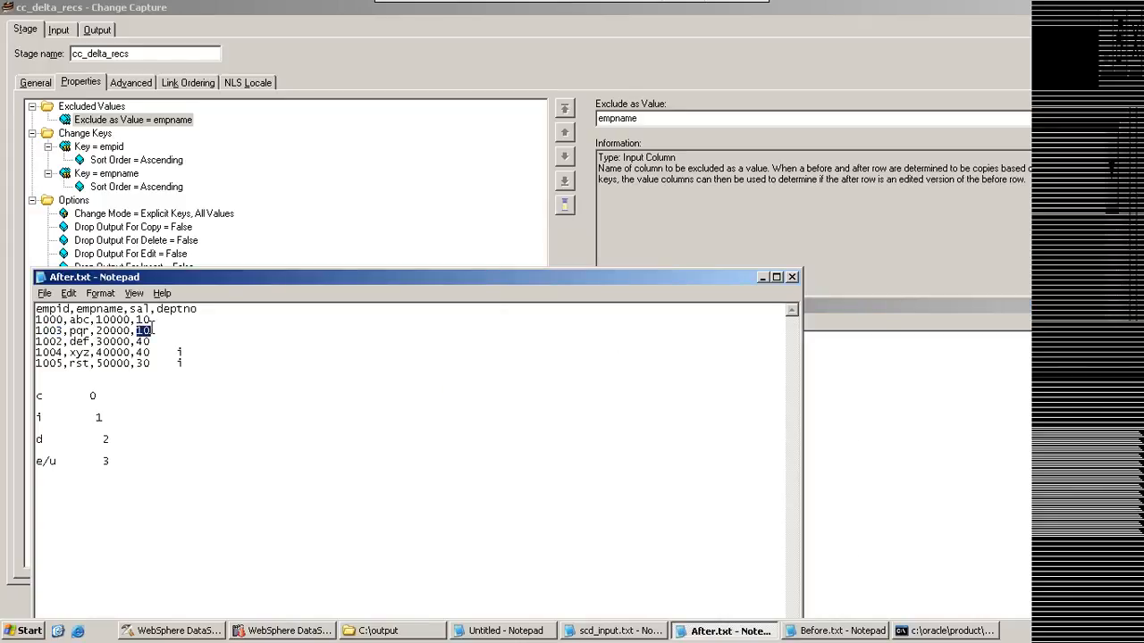
Step: Set the Exclude as Value property of the cc_delta_recs stage to deptno
click(96, 119)
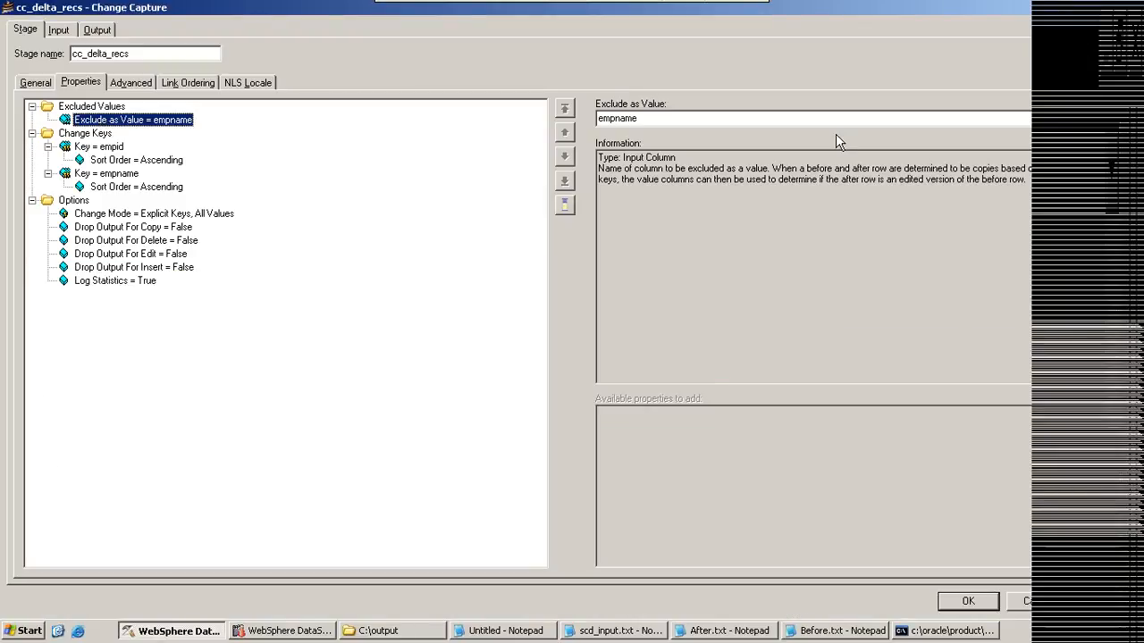
click(813, 118)
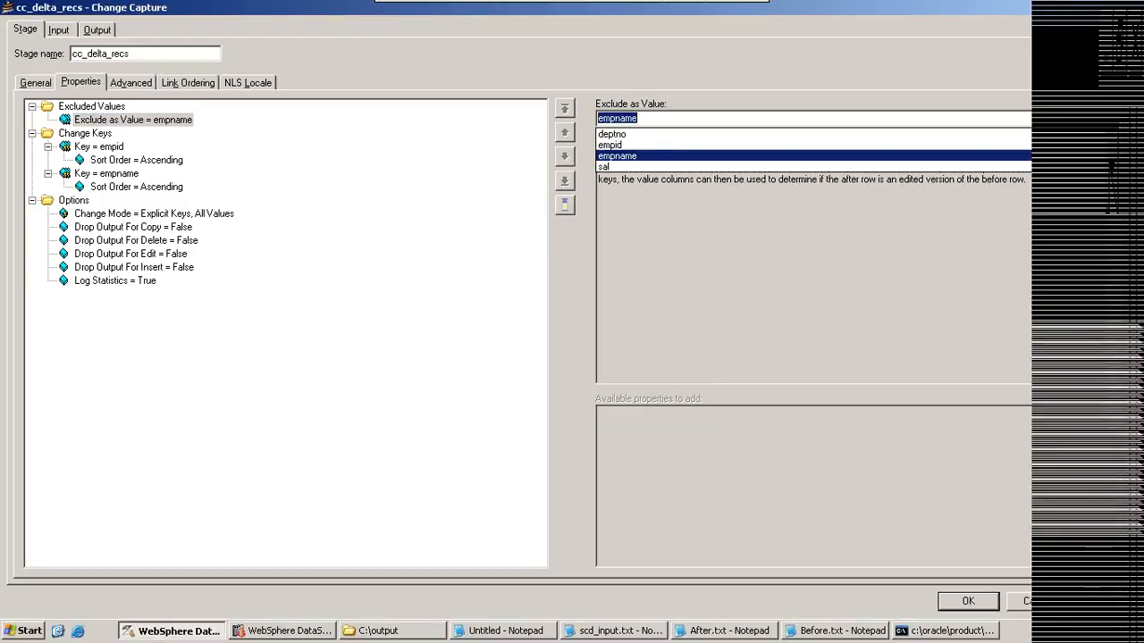
click(628, 134)
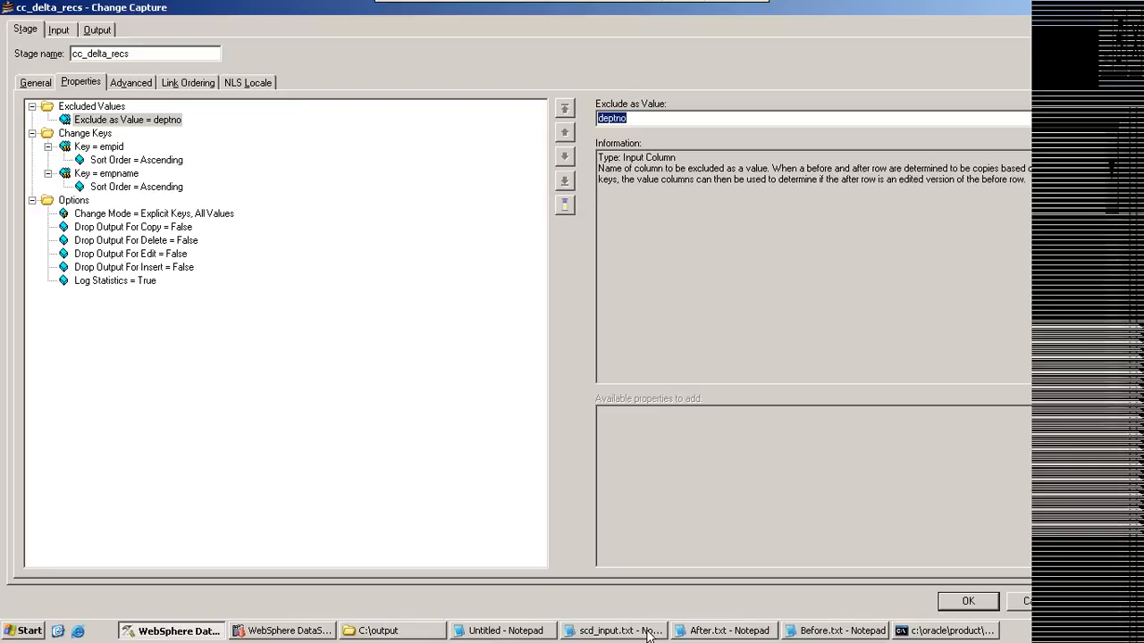
Step: Examine the records in After.txt and Before.txt against the excluded column, and return to the Exclude as Value property
click(617, 630)
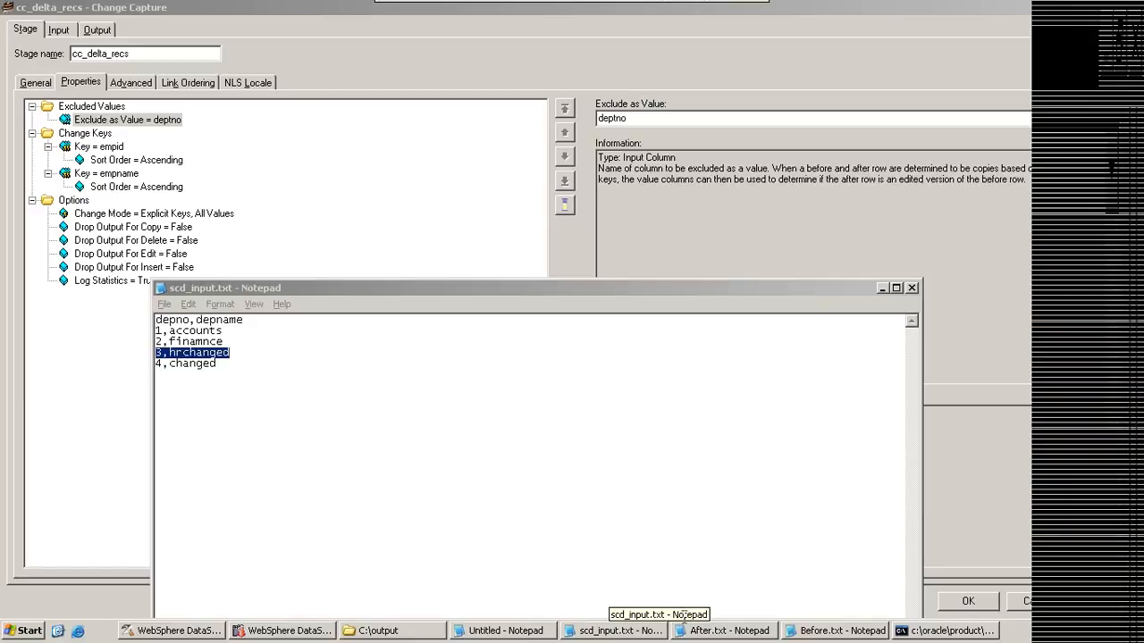
click(726, 632)
click(835, 631)
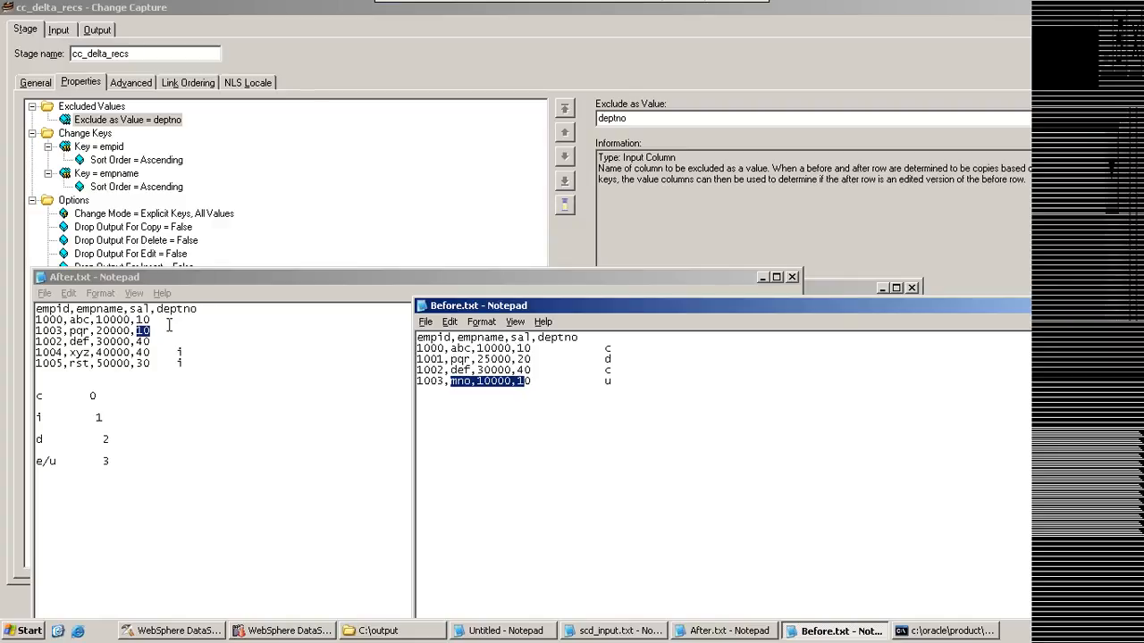
click(150, 125)
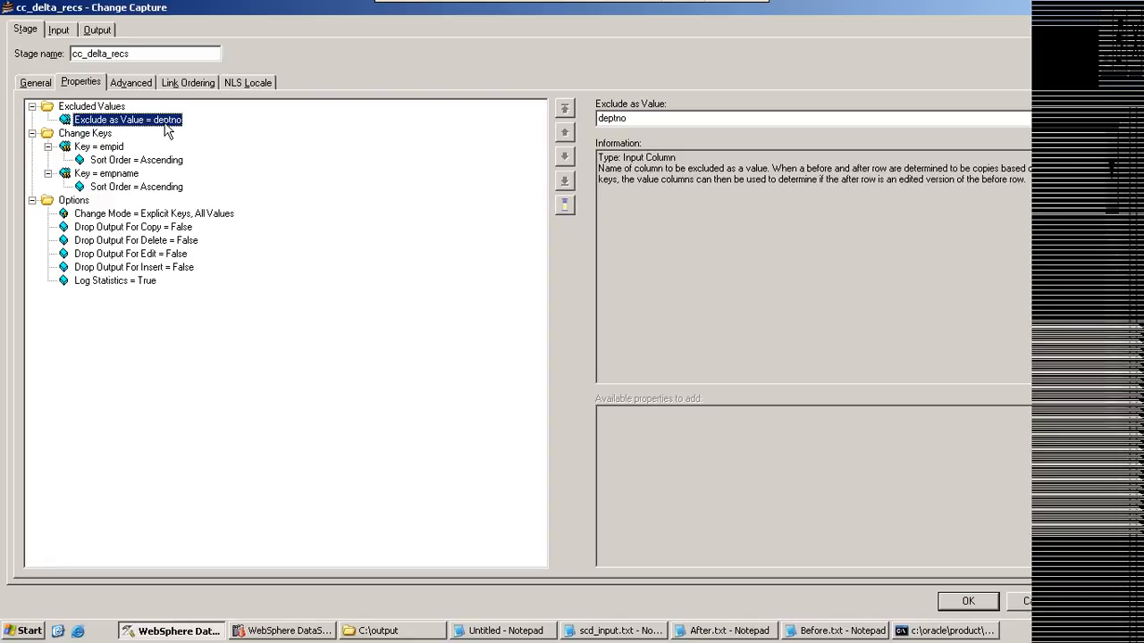
Step: Close the scd_input.txt file and bring up After.txt and Before.txt side by side
click(621, 631)
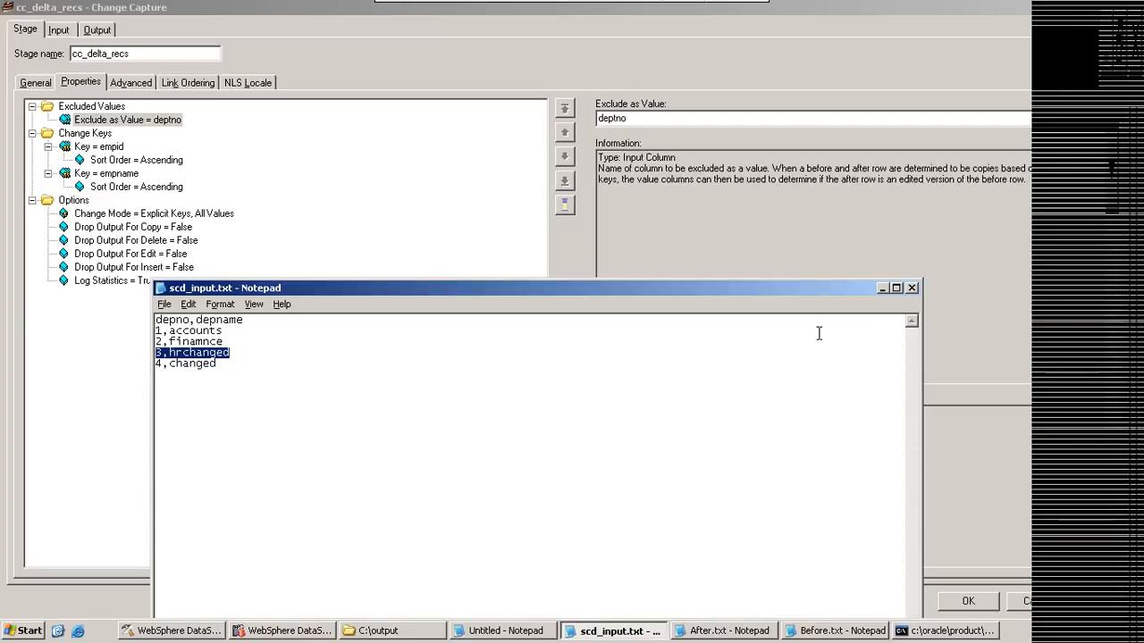
click(911, 288)
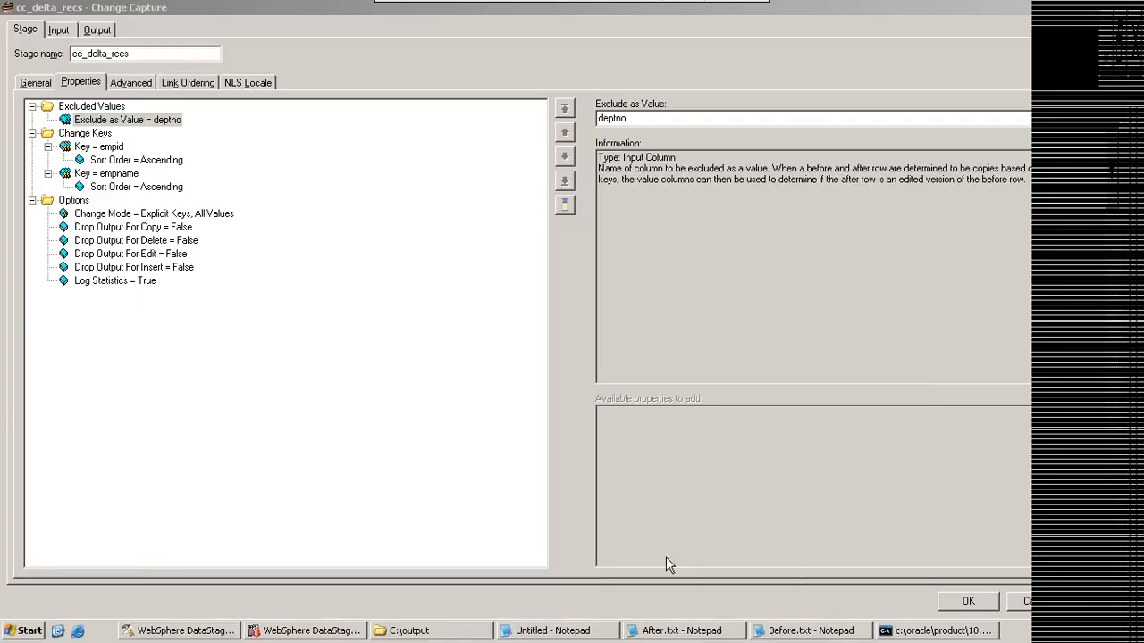
click(670, 631)
click(804, 631)
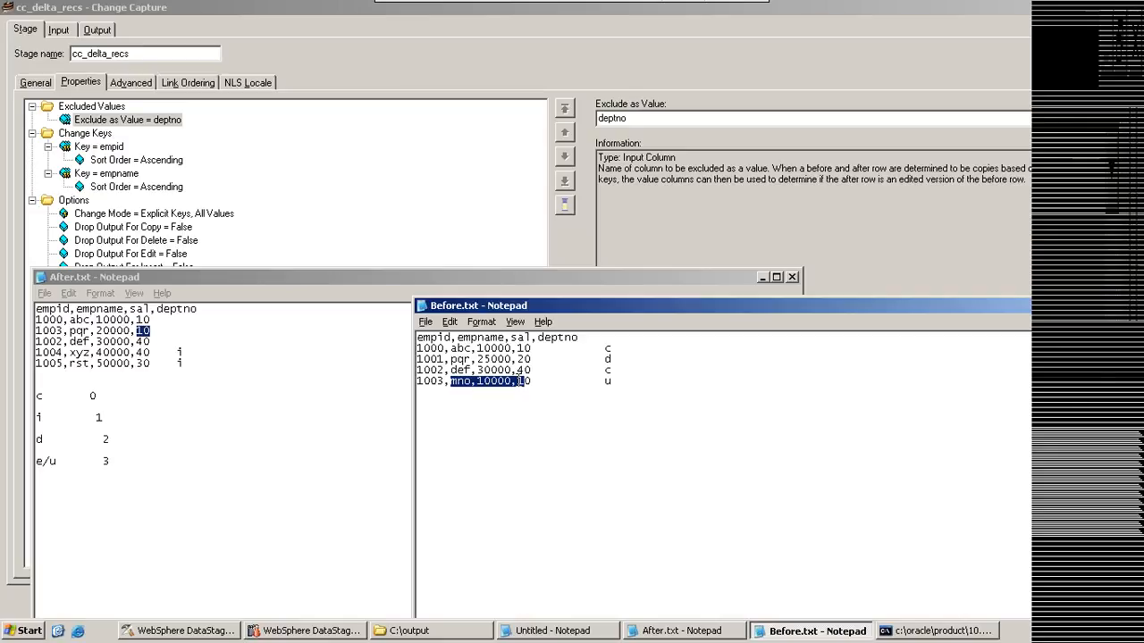
Step: Review the Change Mode choices in the stage's Options category and choose Explicit Keys, All Values
click(416, 49)
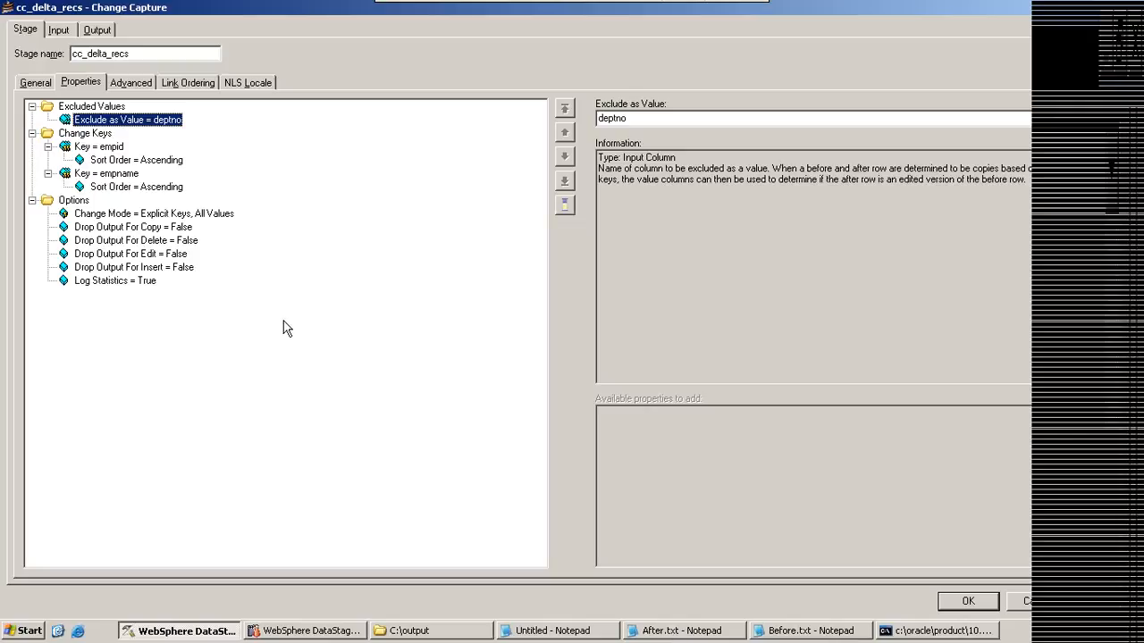
click(75, 202)
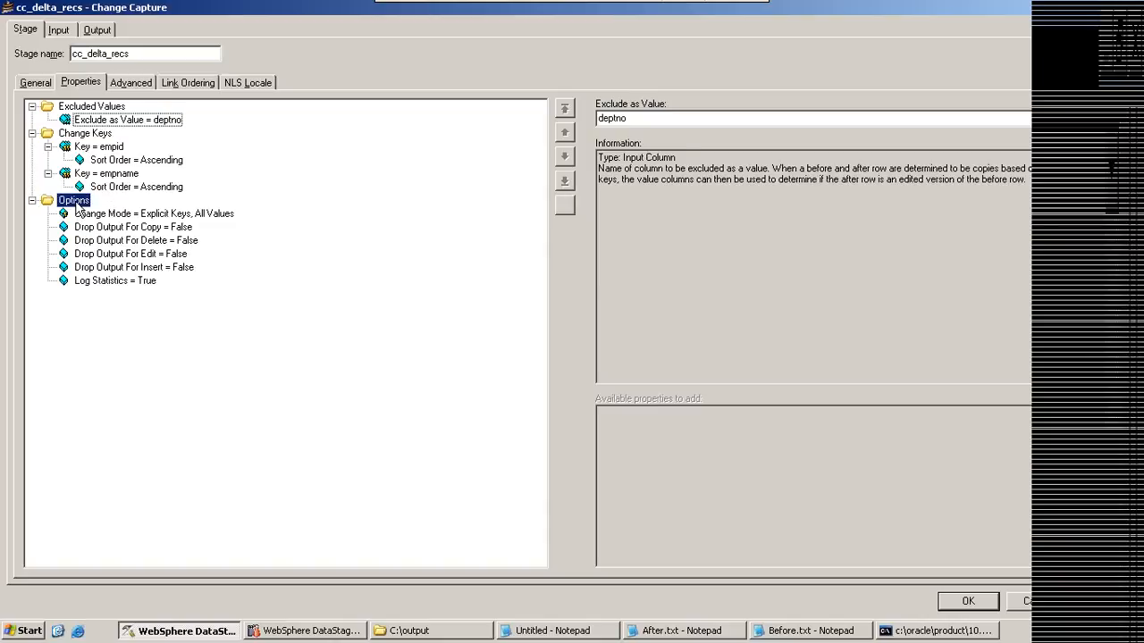
click(139, 215)
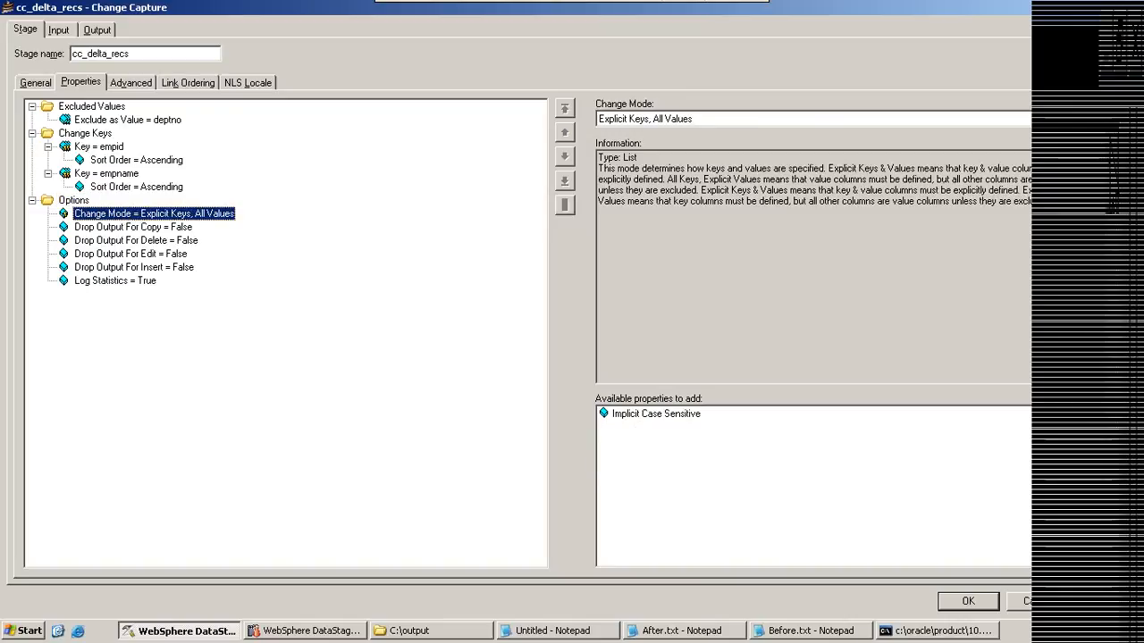
click(1106, 119)
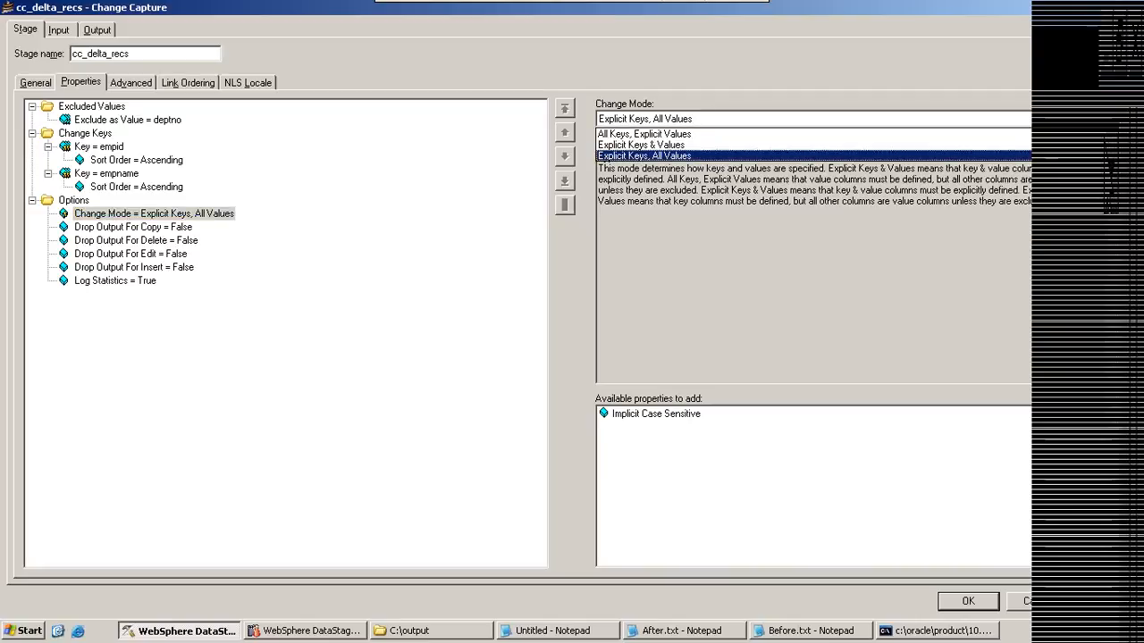
click(659, 157)
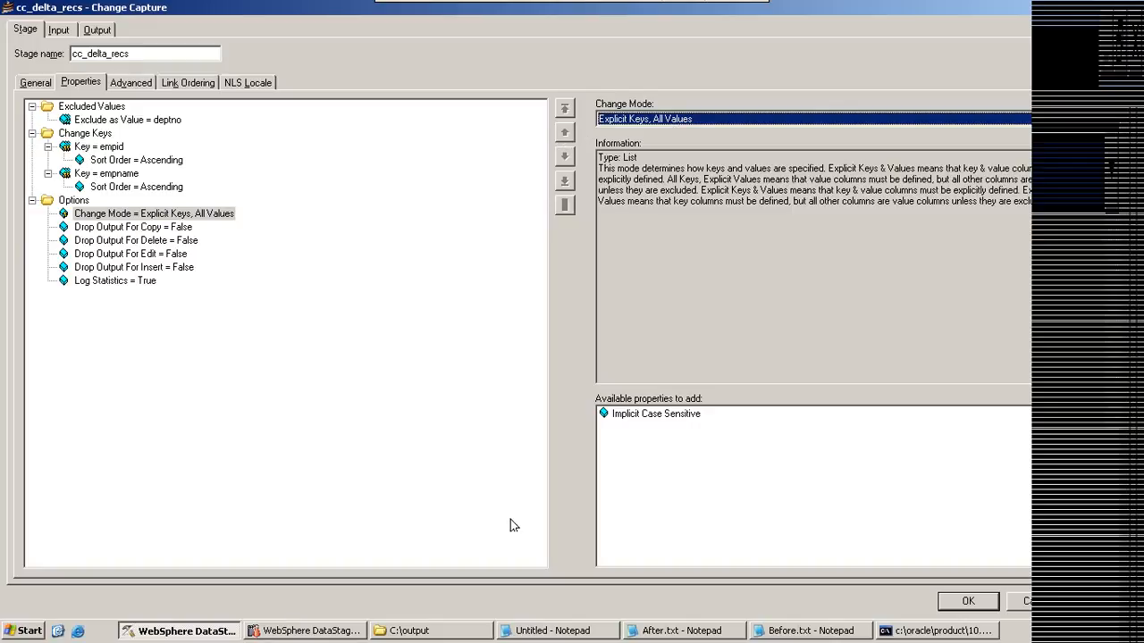
Step: Bring up After.txt and Before.txt and highlight the key columns empid, empname and the value columns sal, deptno in the Before.txt header
click(660, 637)
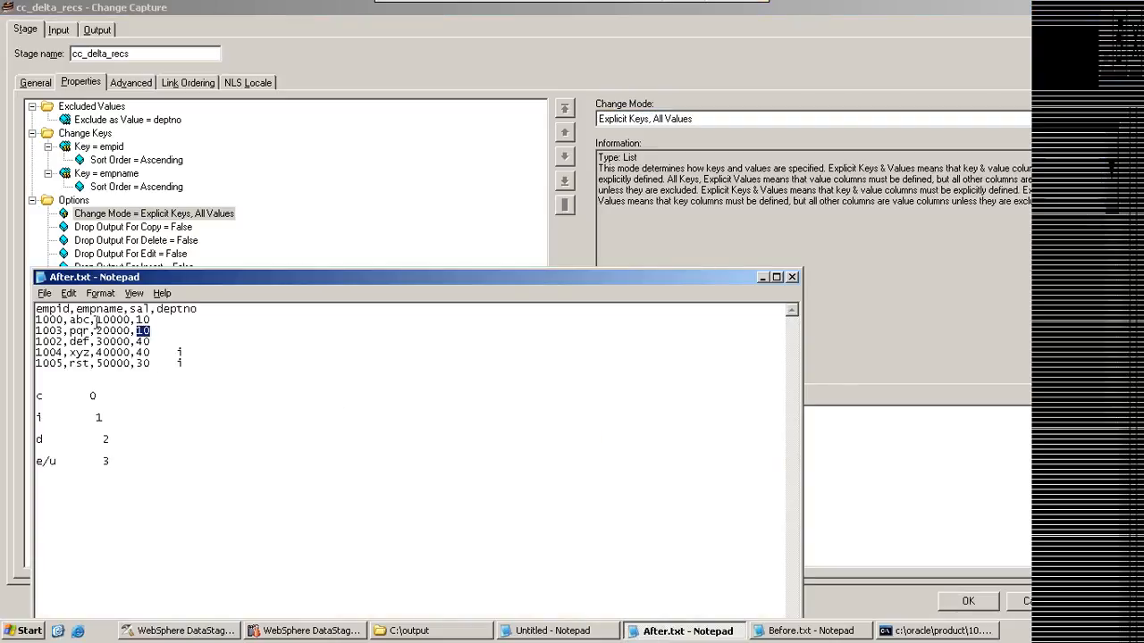
click(794, 630)
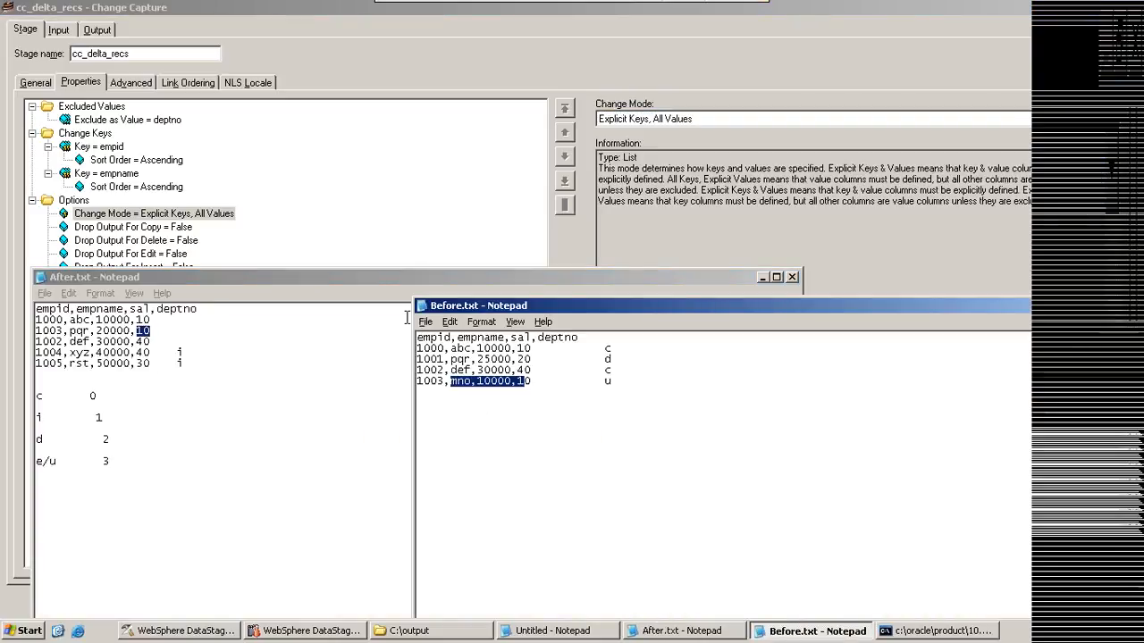
drag(455, 337, 570, 337)
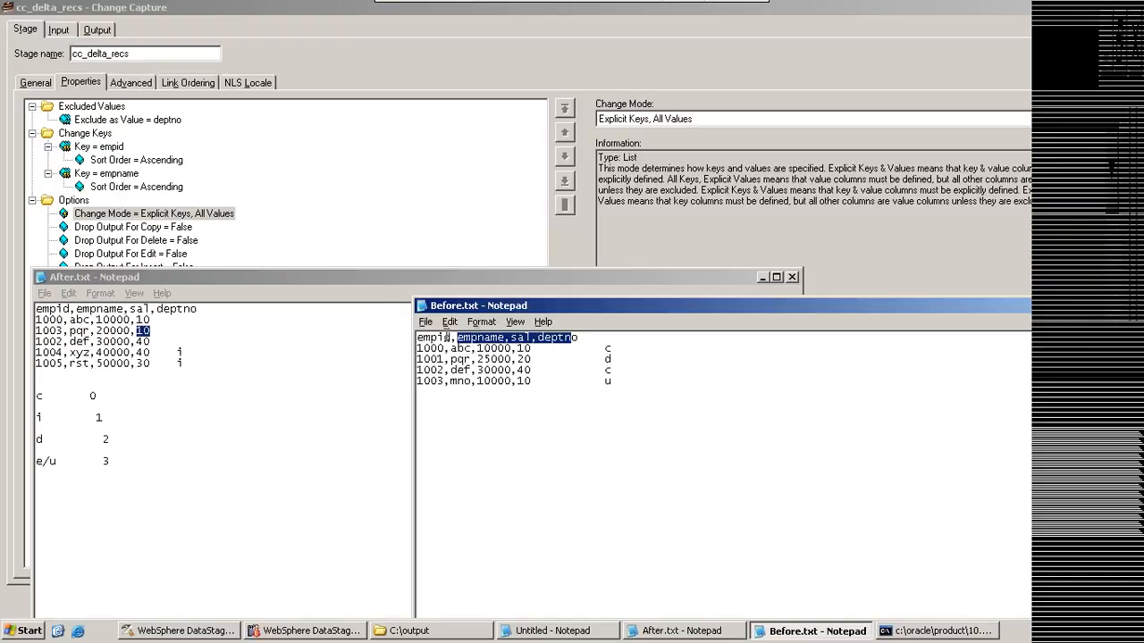
drag(505, 338, 416, 337)
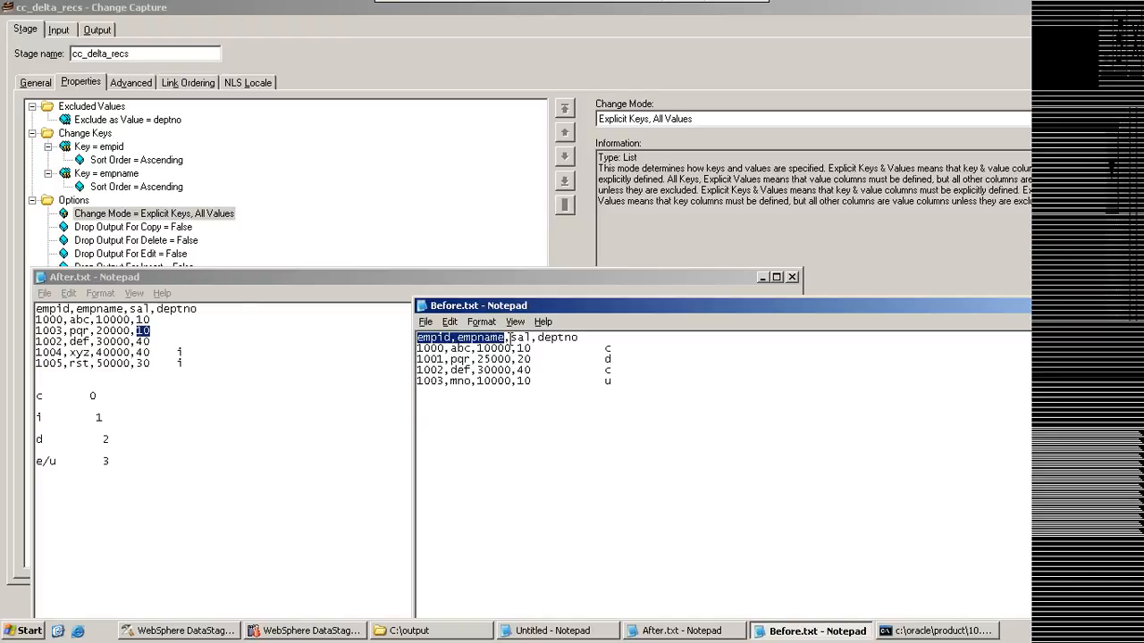
drag(511, 337, 576, 346)
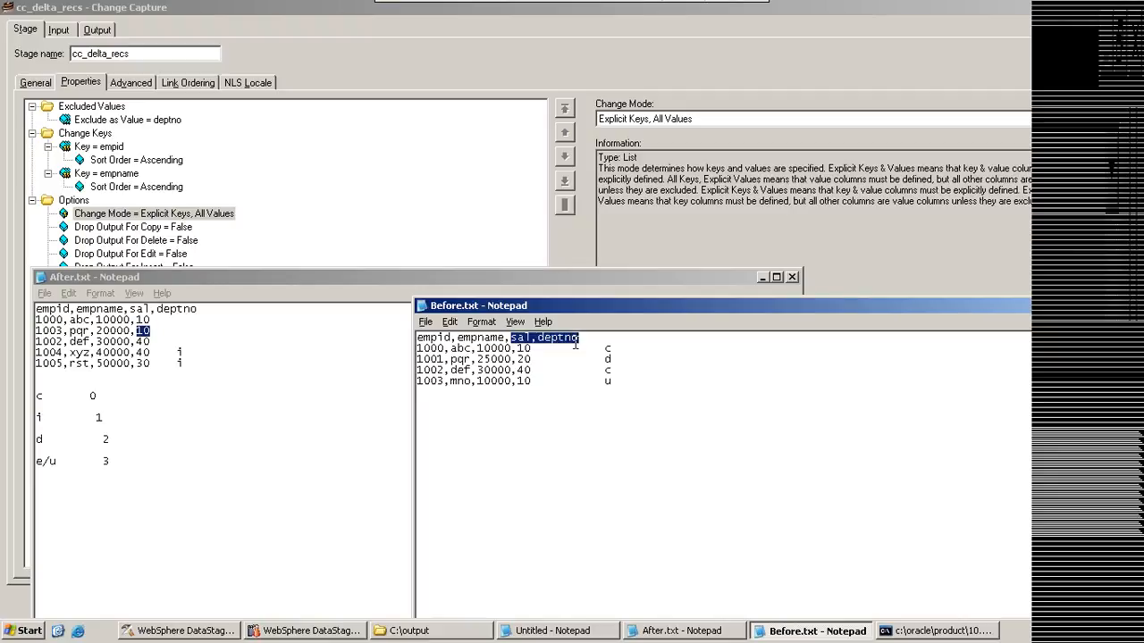
Step: Set the Change Mode of cc_delta_recs to Explicit Keys & Values, accept removing Exclude as Value, and select the Change Values category
click(715, 73)
click(675, 118)
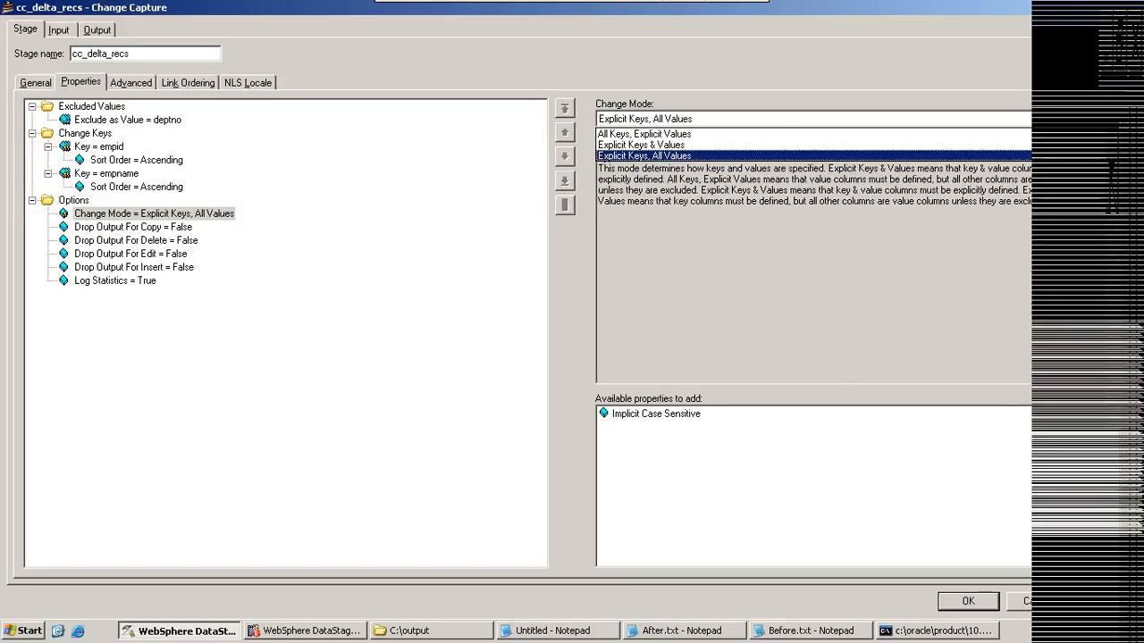
click(675, 147)
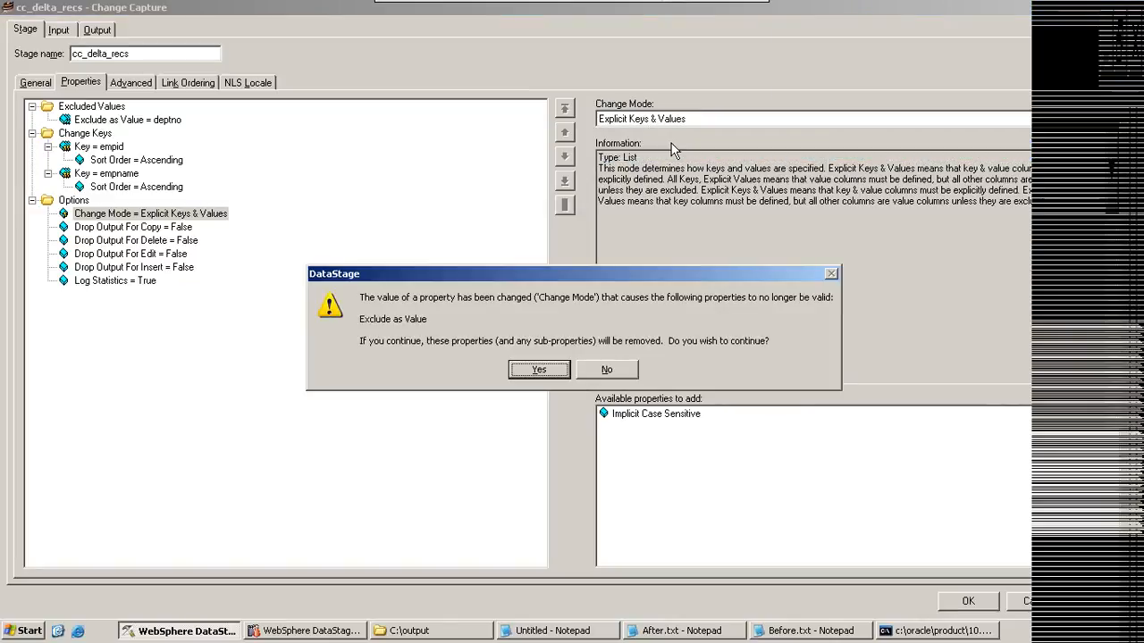
click(549, 374)
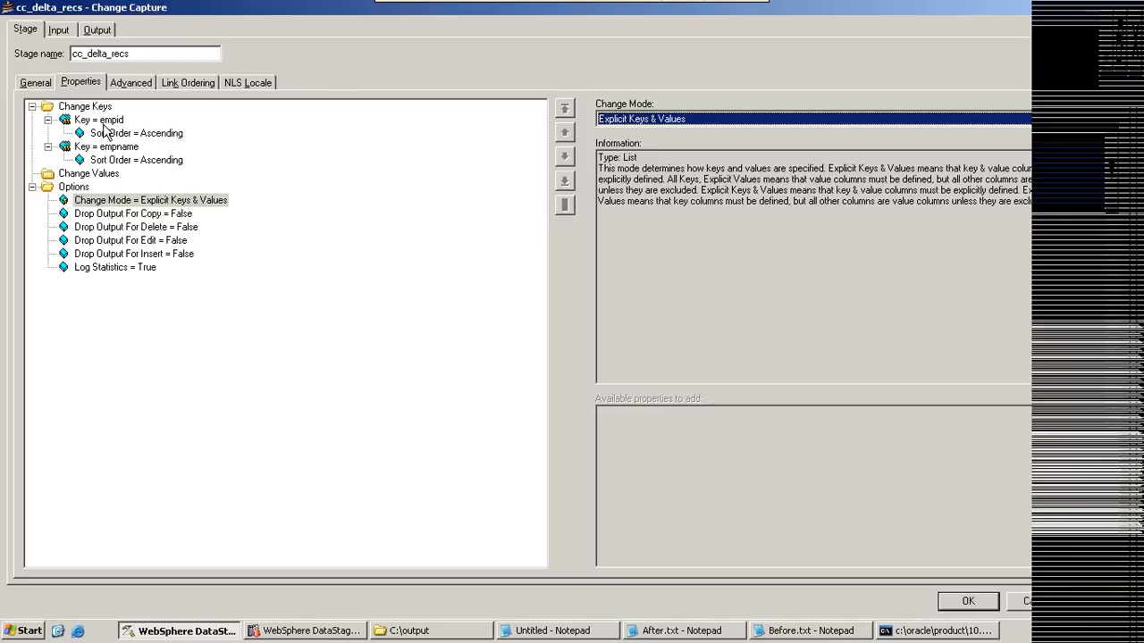
click(88, 173)
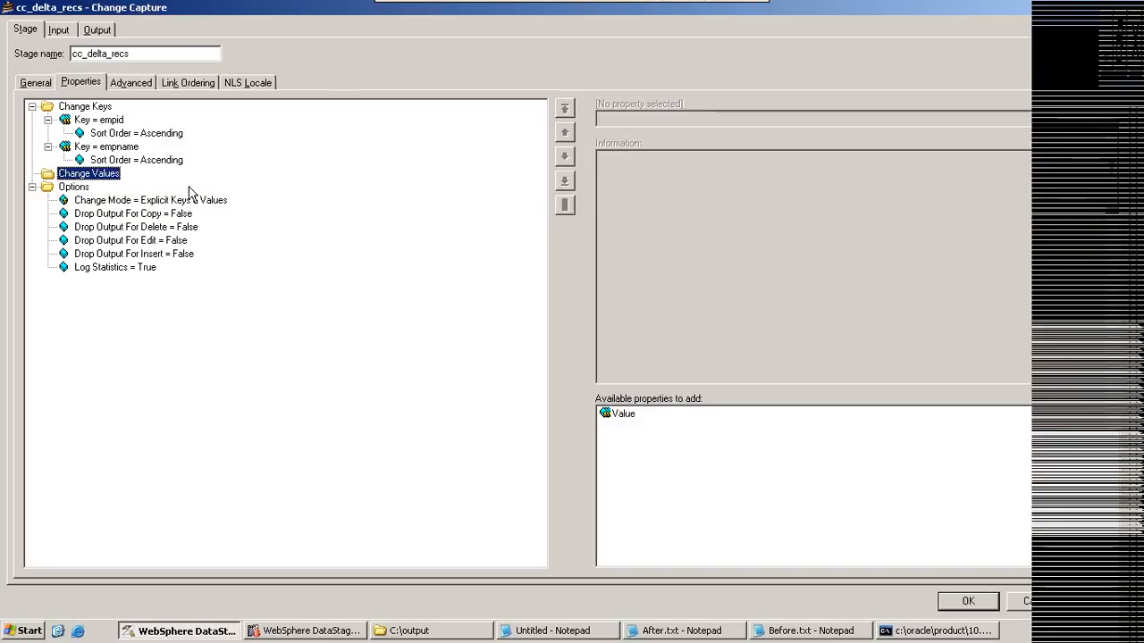
Step: Bring up After.txt and Before.txt and examine the values of employee record 1000 in After.txt
click(583, 630)
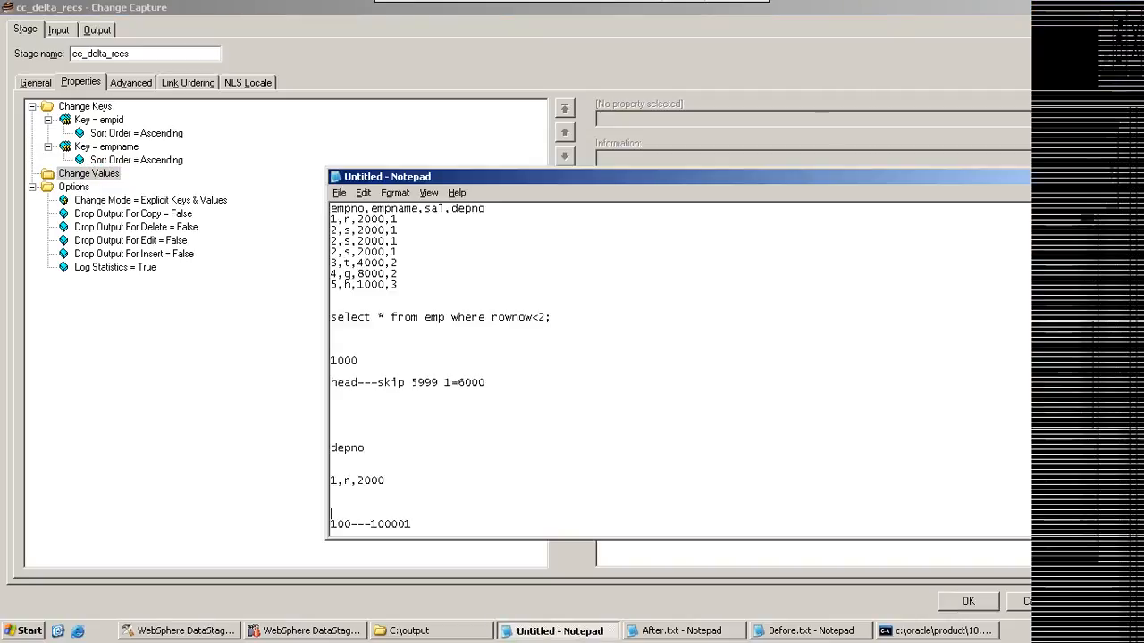
click(672, 629)
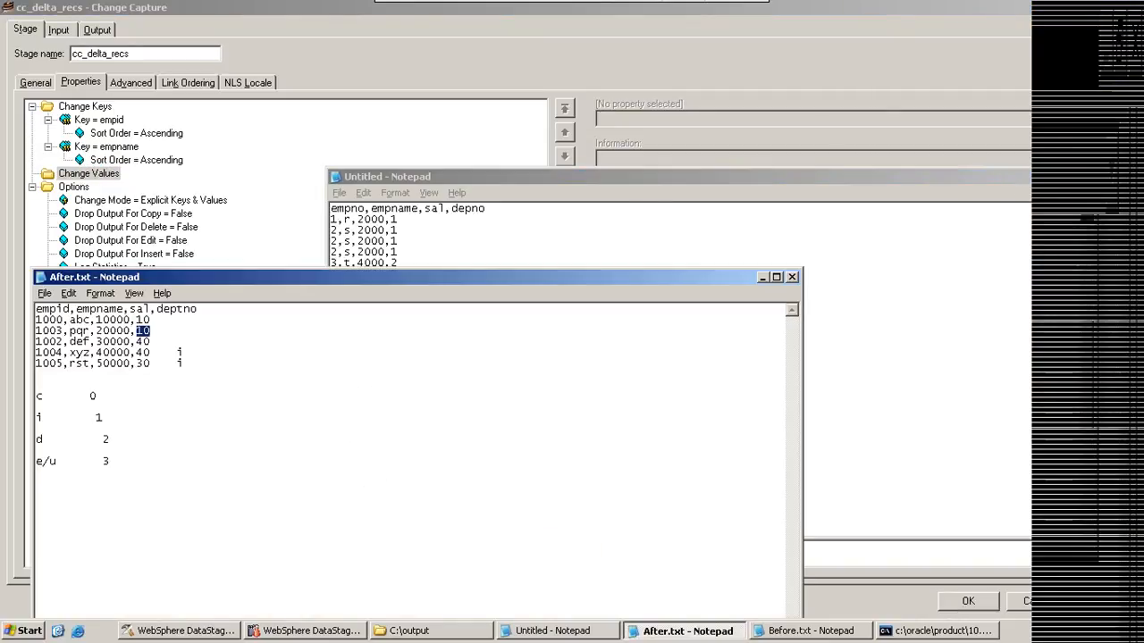
click(831, 631)
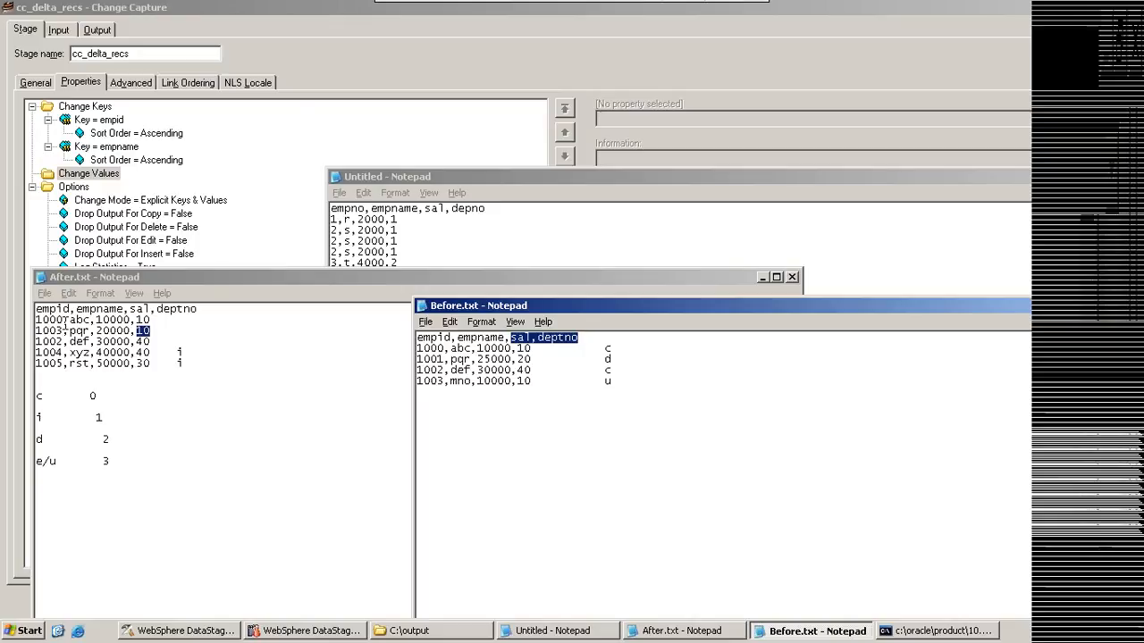
drag(71, 320, 146, 320)
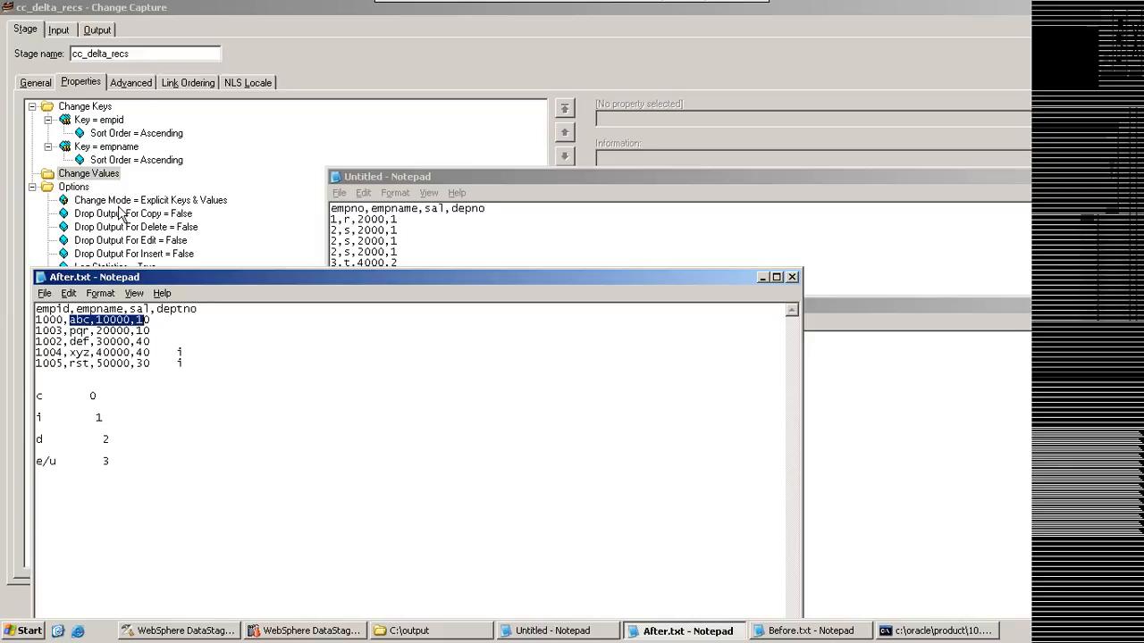
Step: Set the Change Mode of cc_delta_recs to All Keys, Explicit Values and accept removing the Key properties
click(122, 200)
click(755, 119)
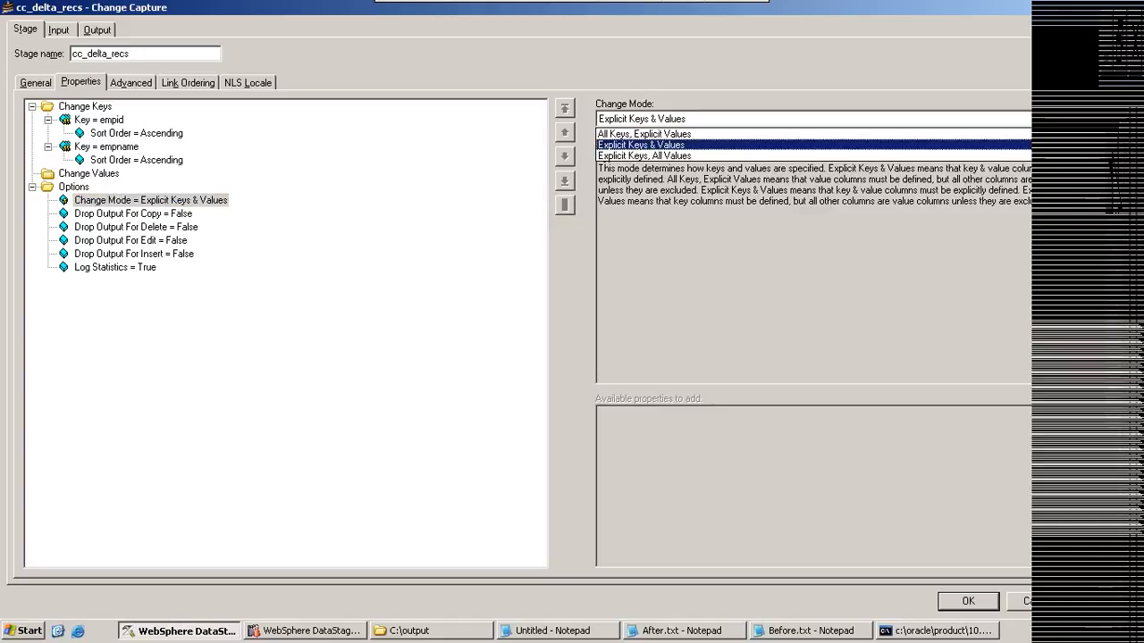
click(694, 133)
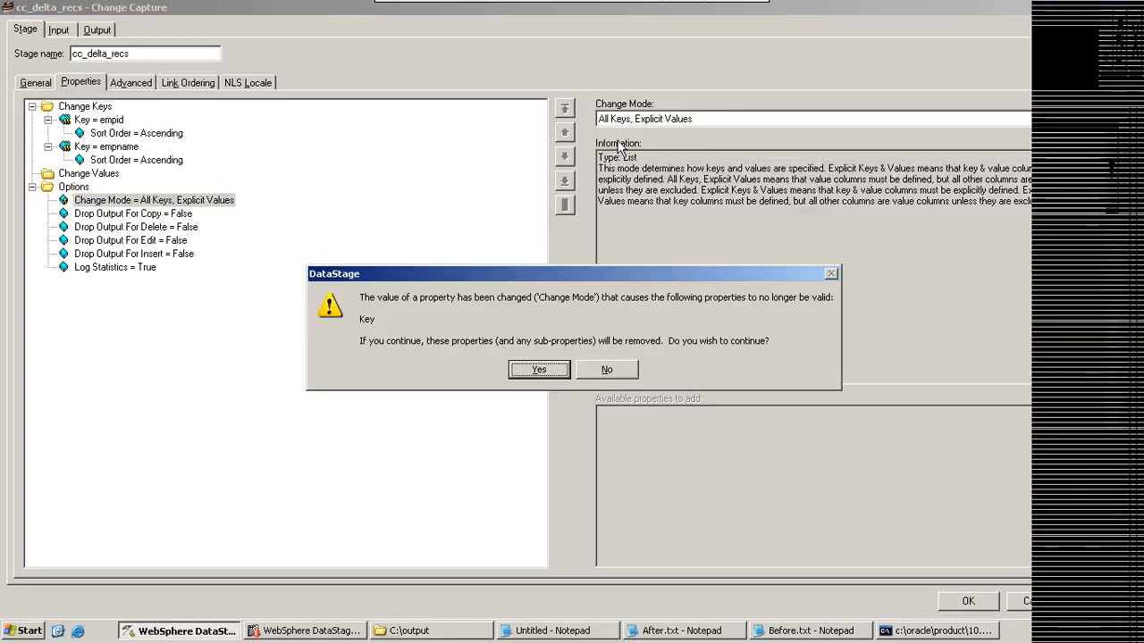
click(550, 370)
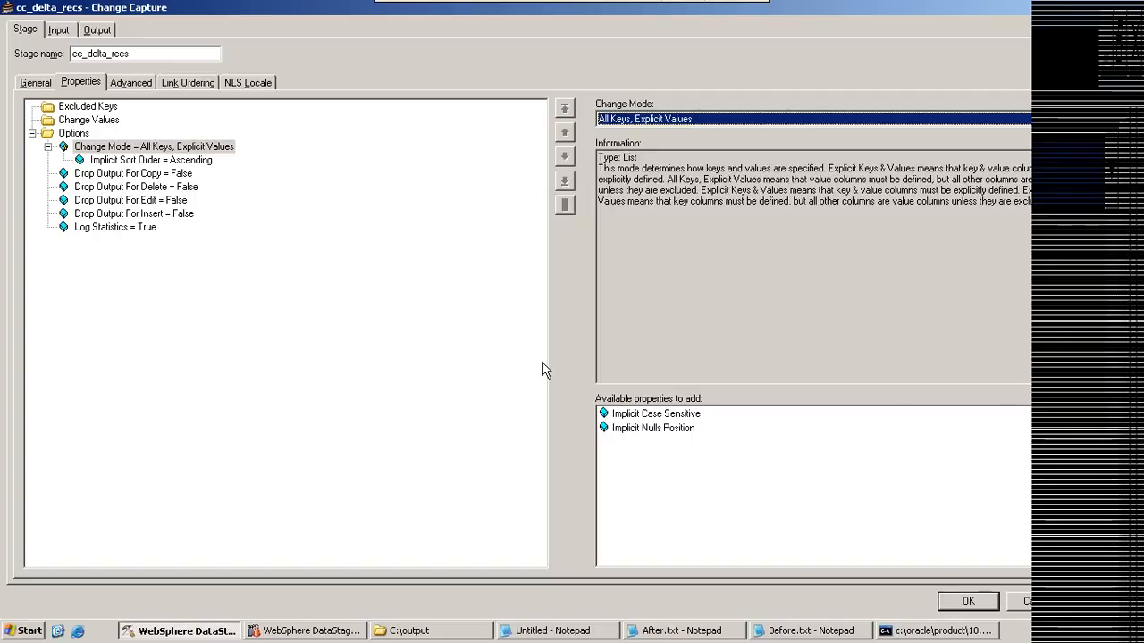
Step: Highlight the whole column header in After.txt to consider all columns as keys, and select the stage's Change Values category
click(547, 633)
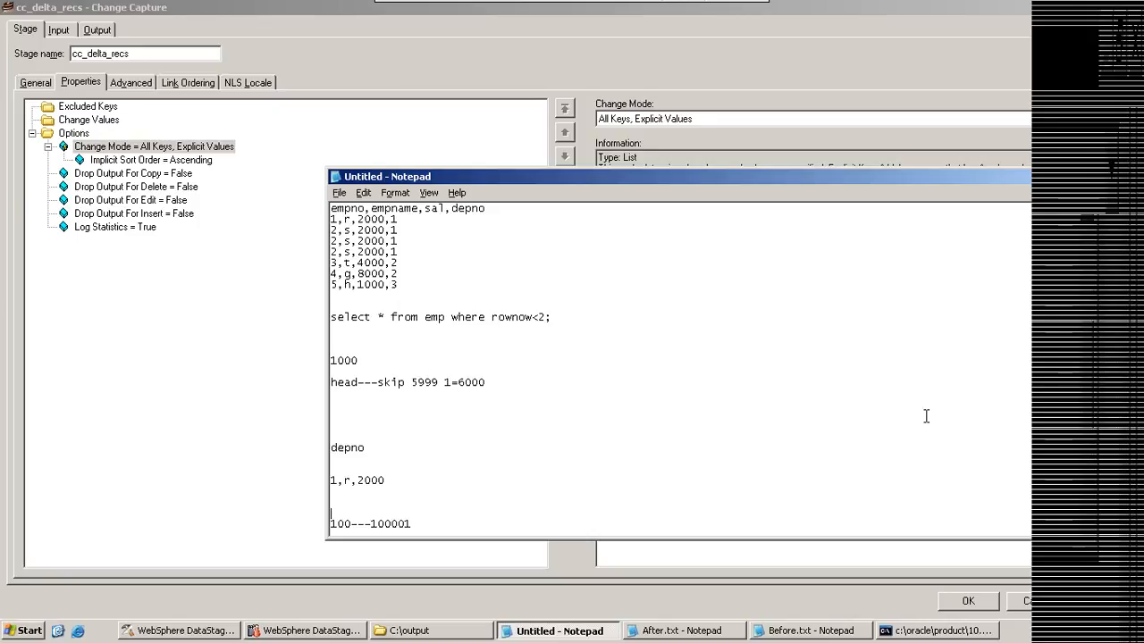
click(704, 633)
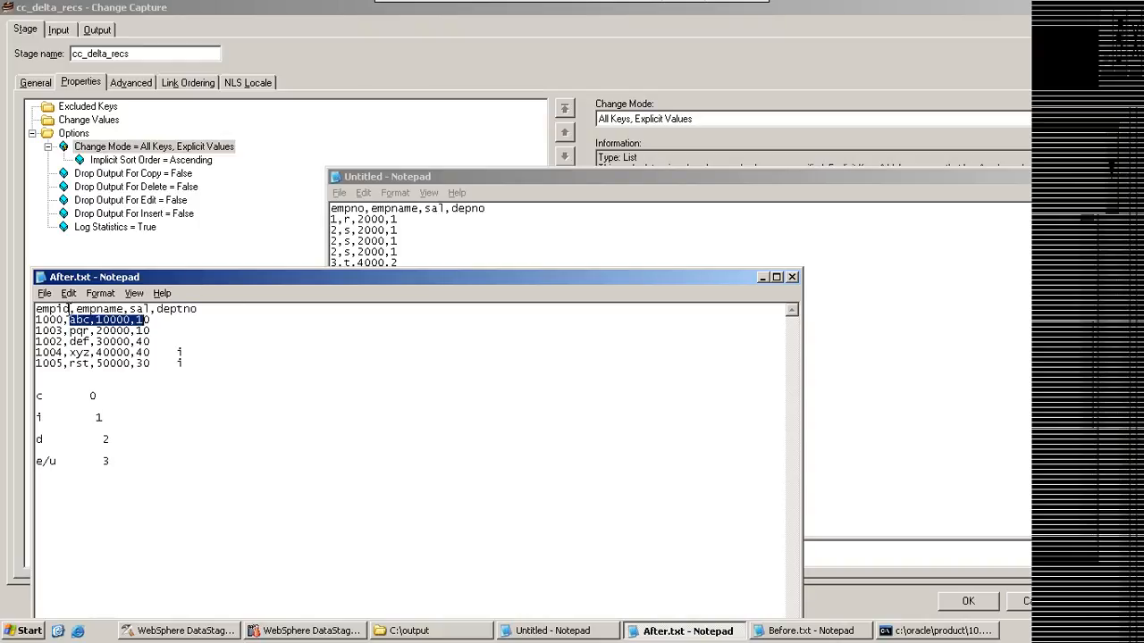
drag(69, 309, 49, 309)
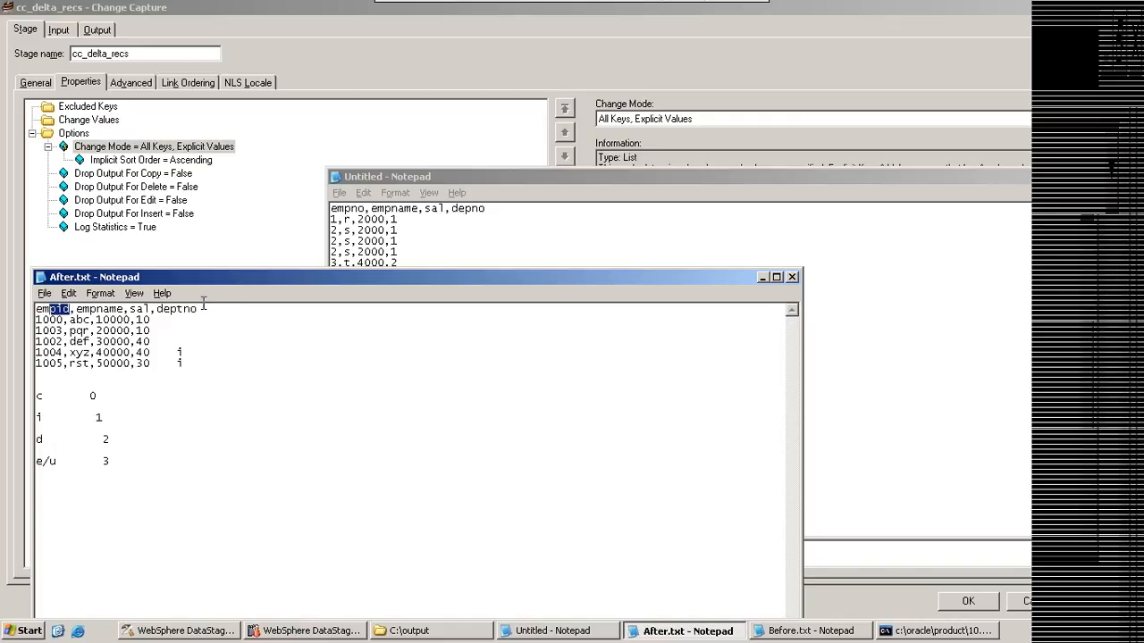
drag(200, 309, 34, 308)
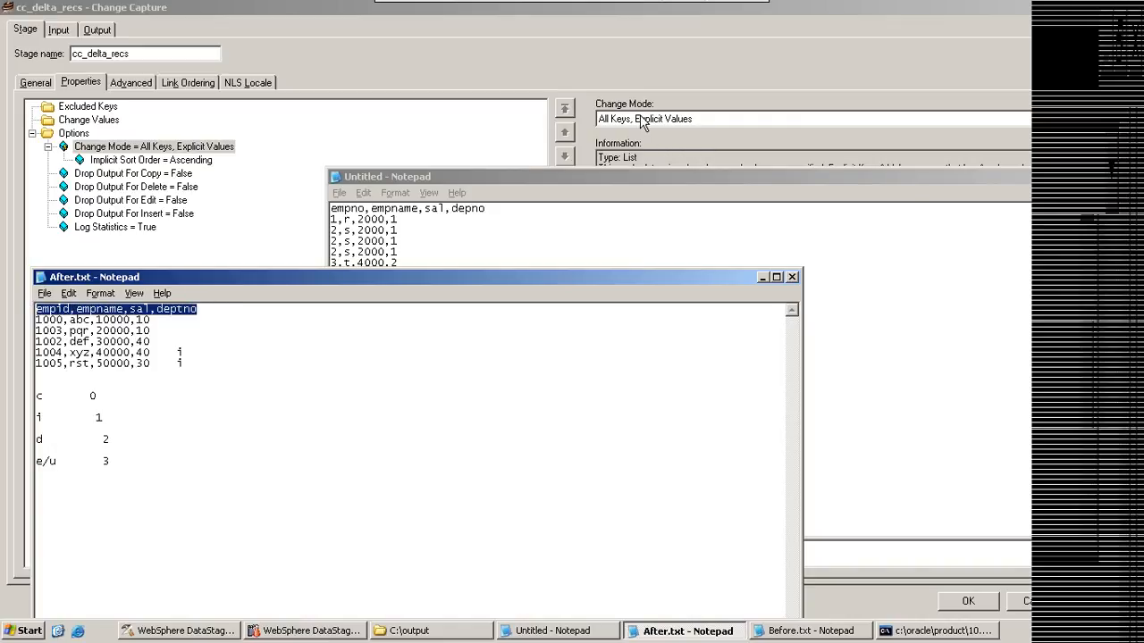
click(93, 122)
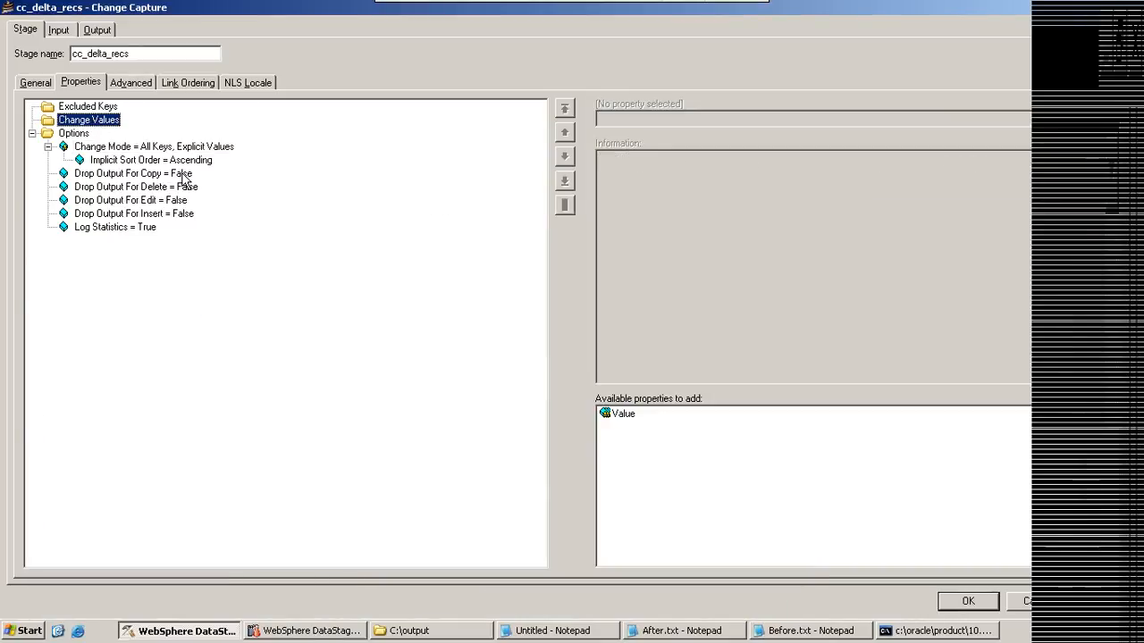
Step: Show After.txt and Before.txt together and highlight the empid, empname and sal columns in the Before.txt header
click(663, 631)
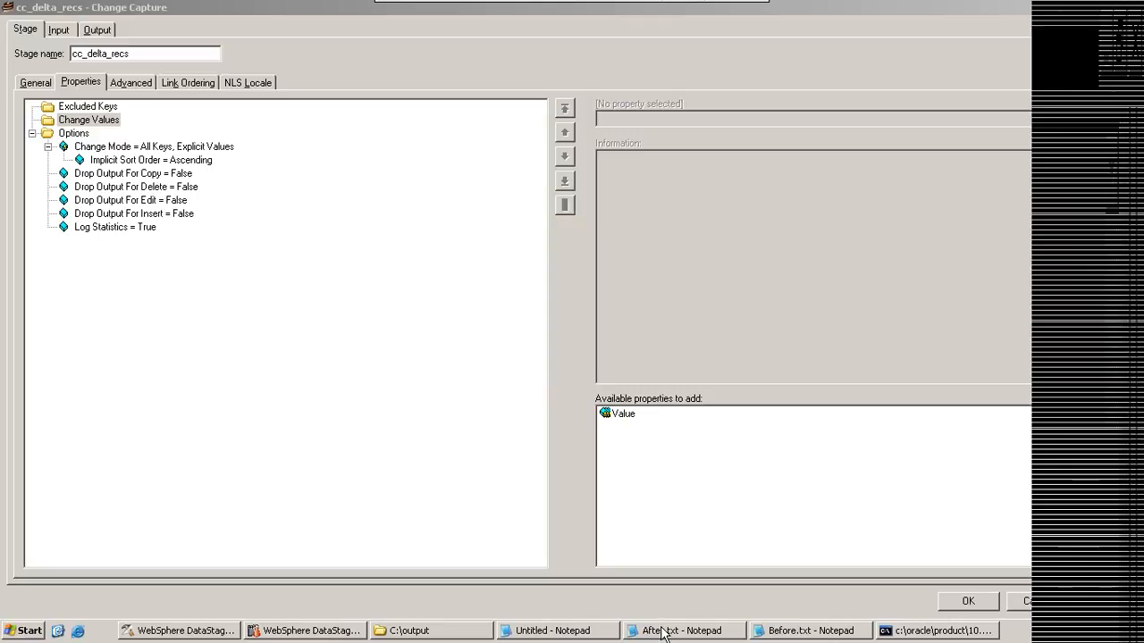
click(808, 631)
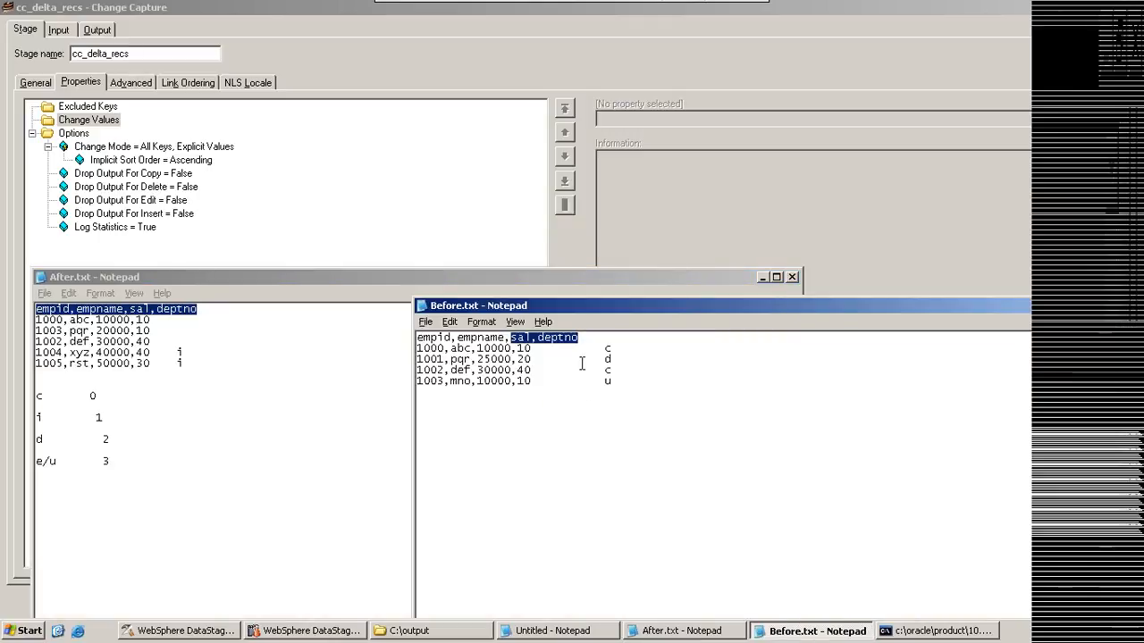
drag(537, 338, 411, 331)
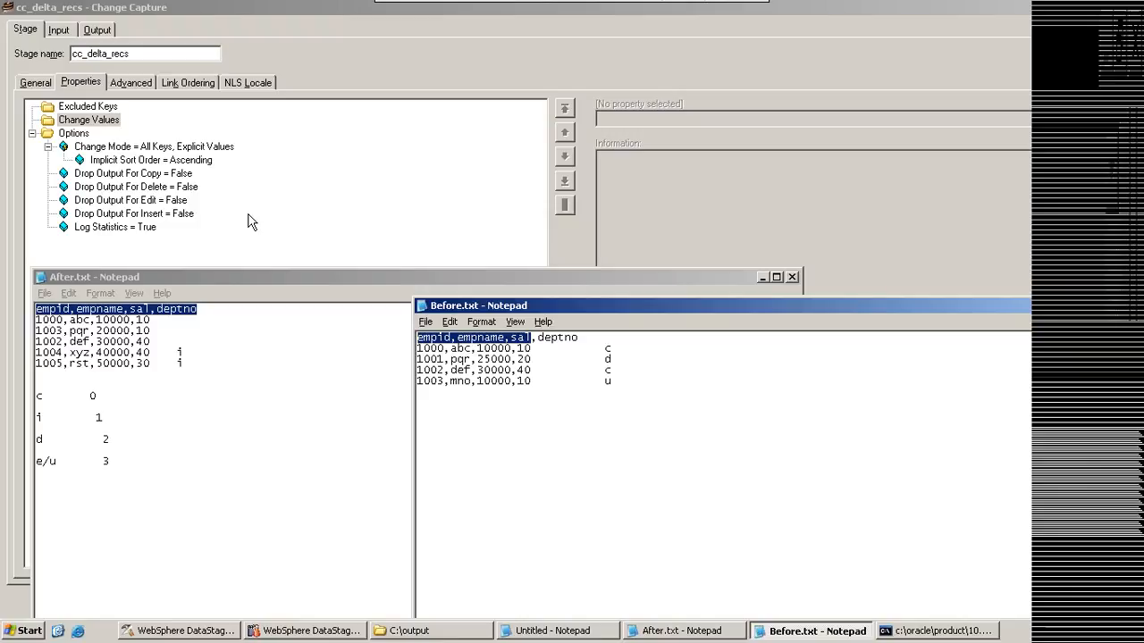
Step: Review the Change Mode choices, keep All Keys, Explicit Values, and inspect the Implicit Sort Order and Drop Output For Copy properties
click(182, 148)
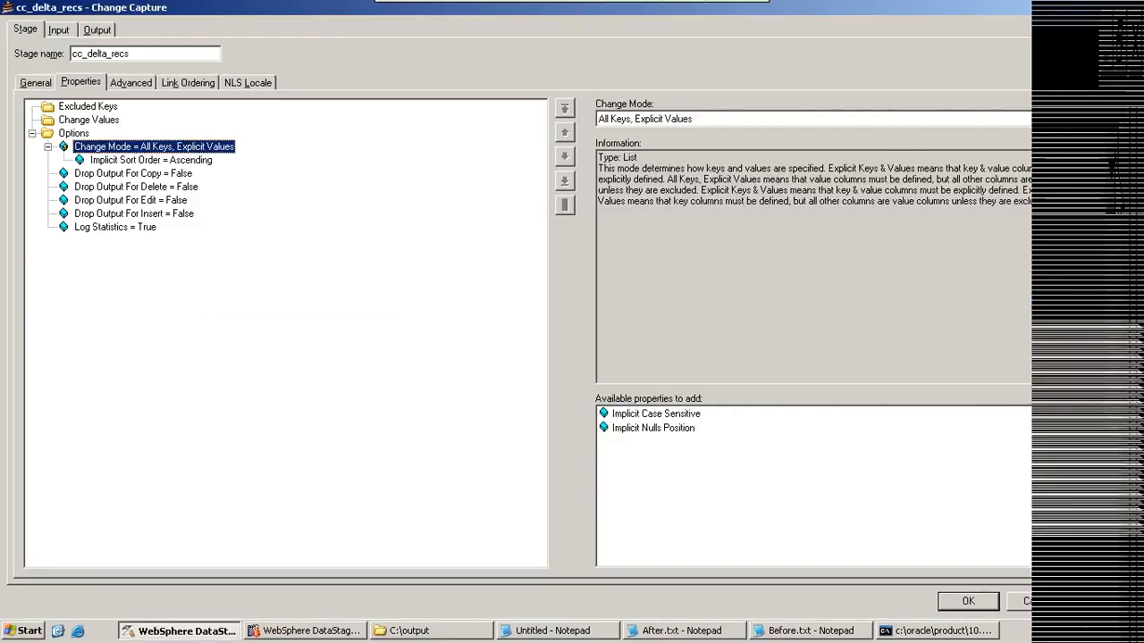
click(1098, 119)
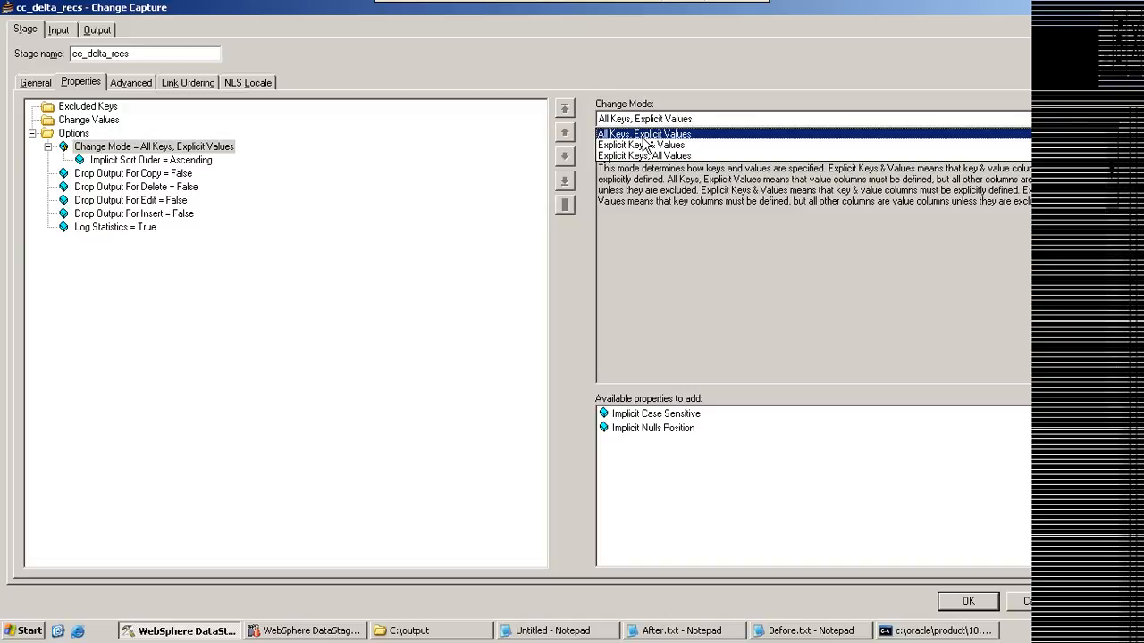
click(643, 136)
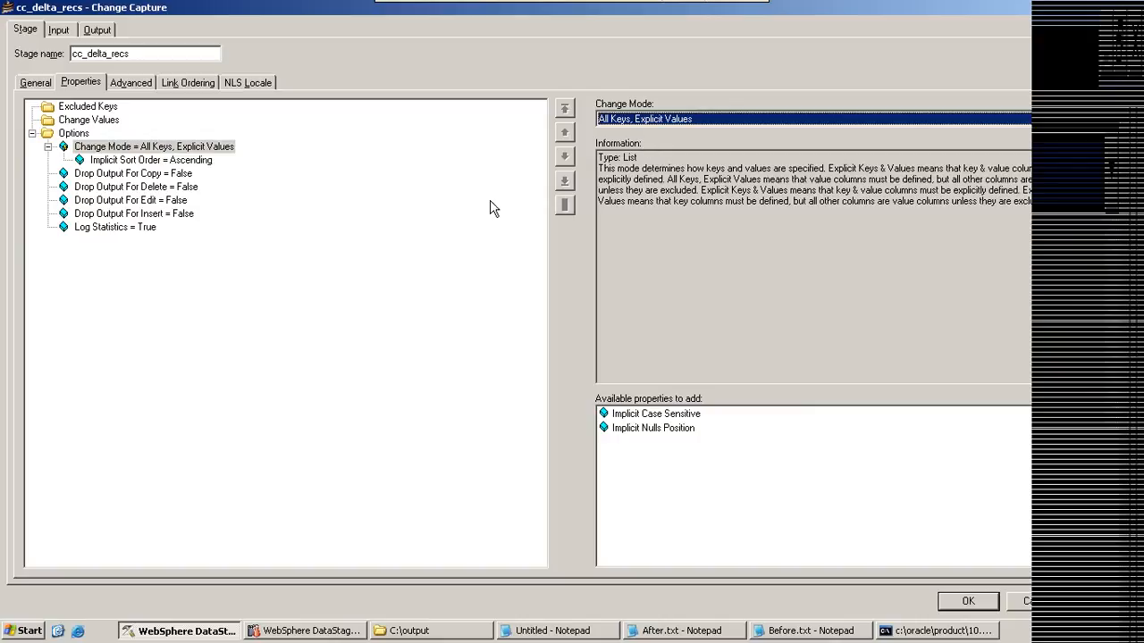
click(131, 161)
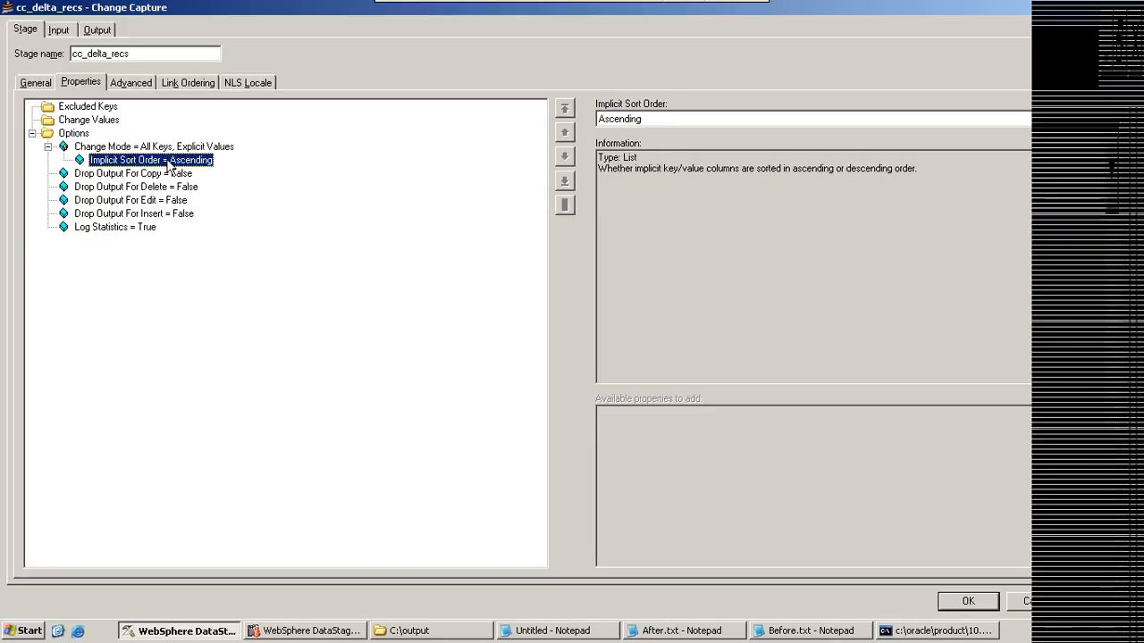
click(94, 174)
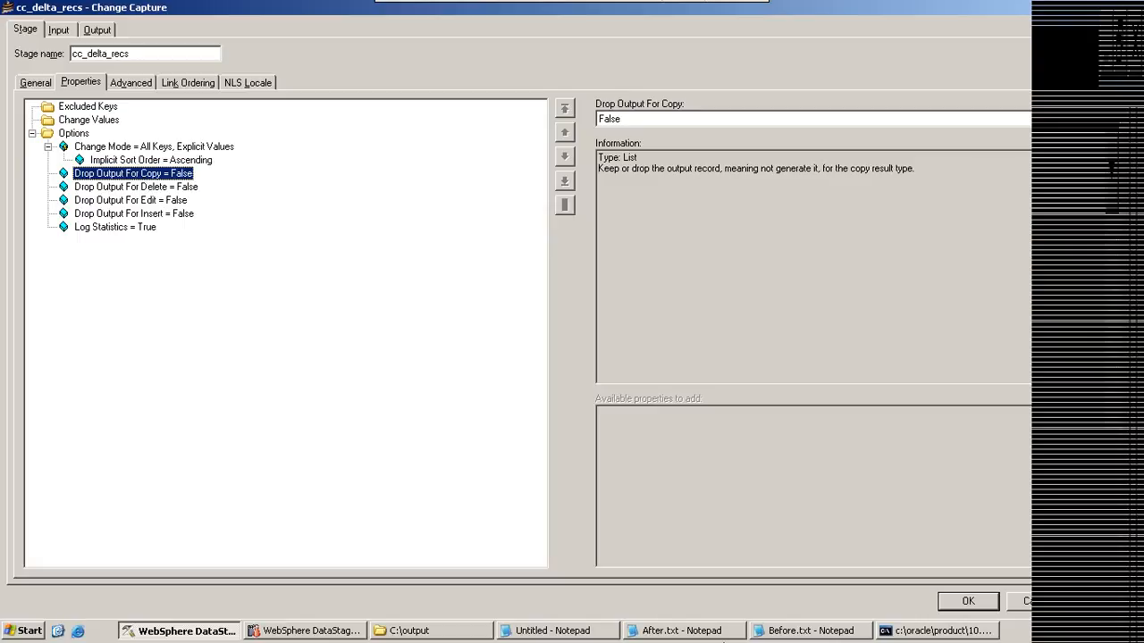
Step: Examine the copy, insert, delete and edit change codes in After.txt alongside Before.txt, and return to the stage's Drop Output For Copy property
click(629, 636)
click(678, 638)
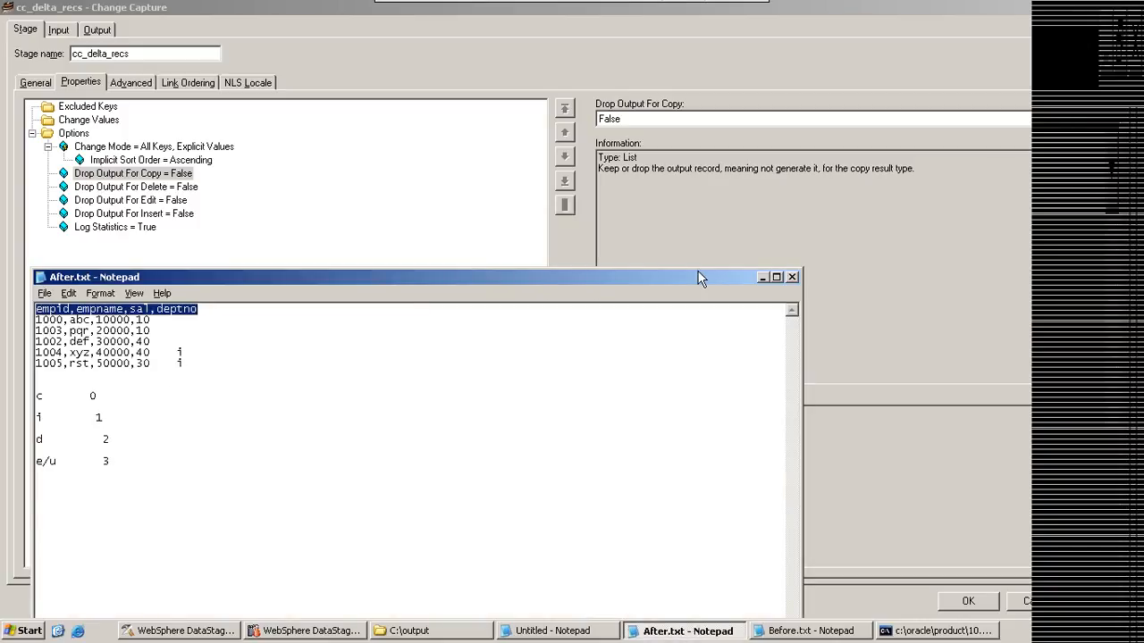
click(761, 277)
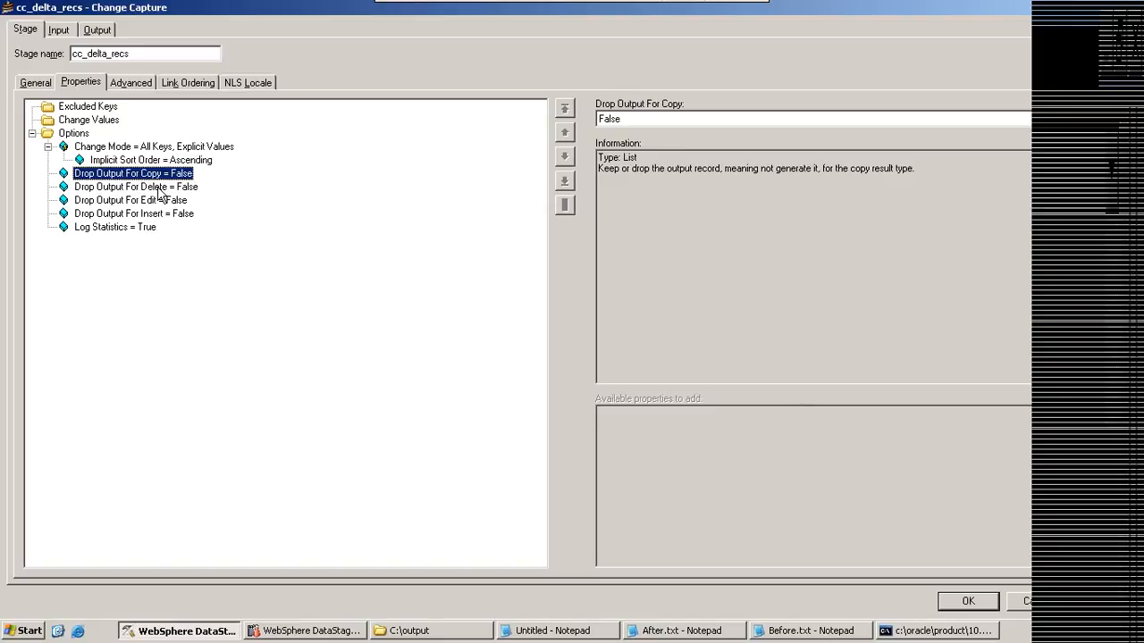
click(583, 633)
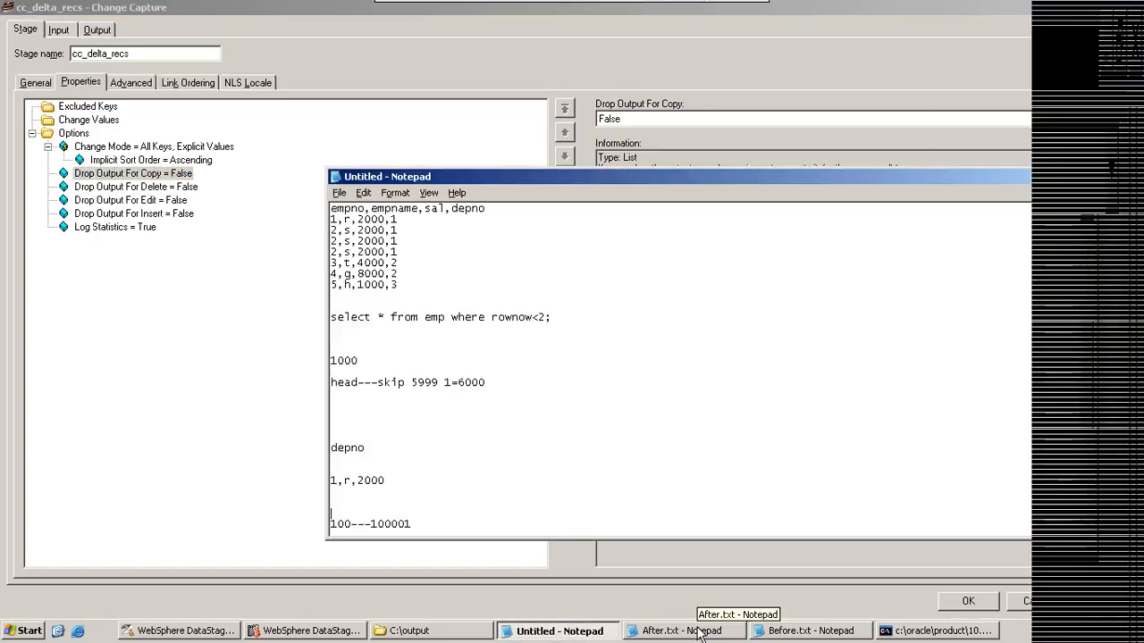
click(700, 633)
click(800, 630)
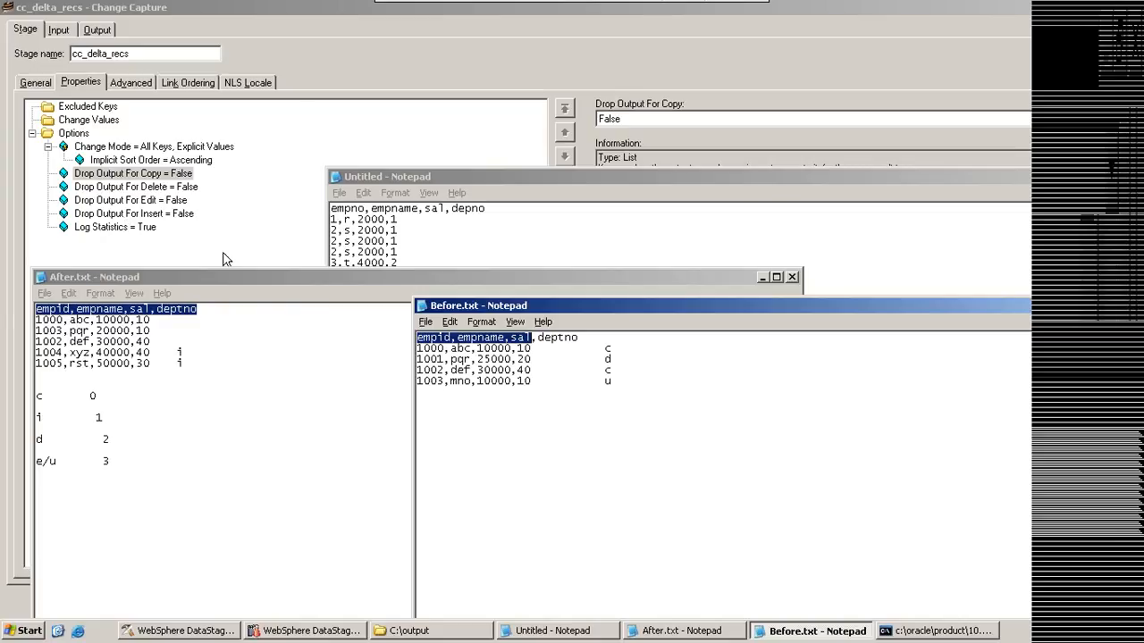
click(94, 396)
click(104, 420)
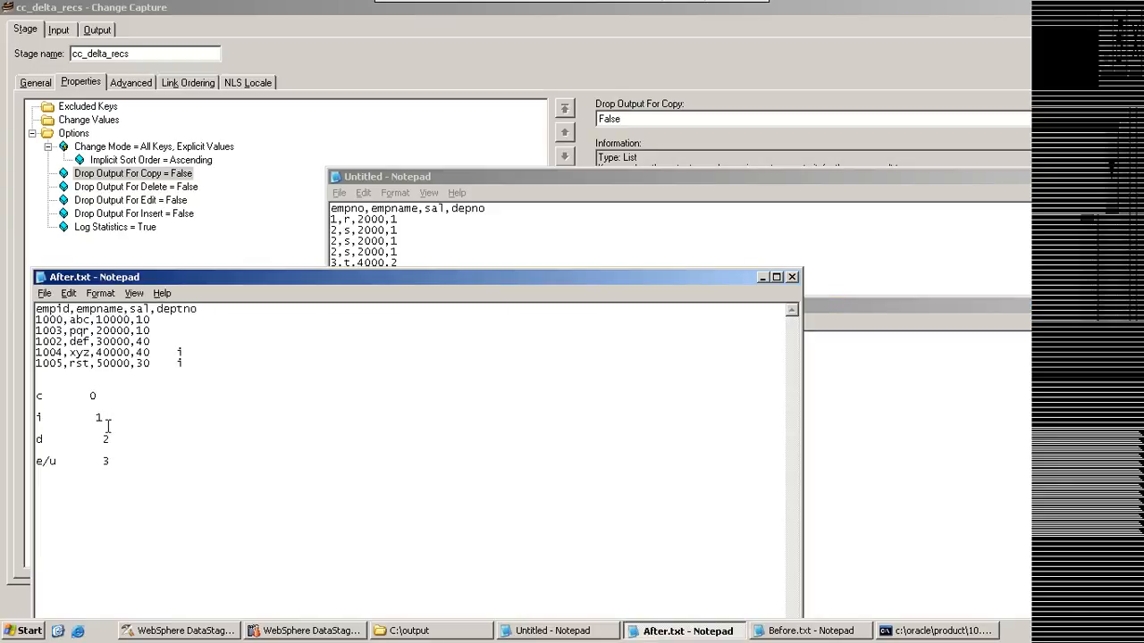
click(110, 430)
click(110, 460)
click(307, 63)
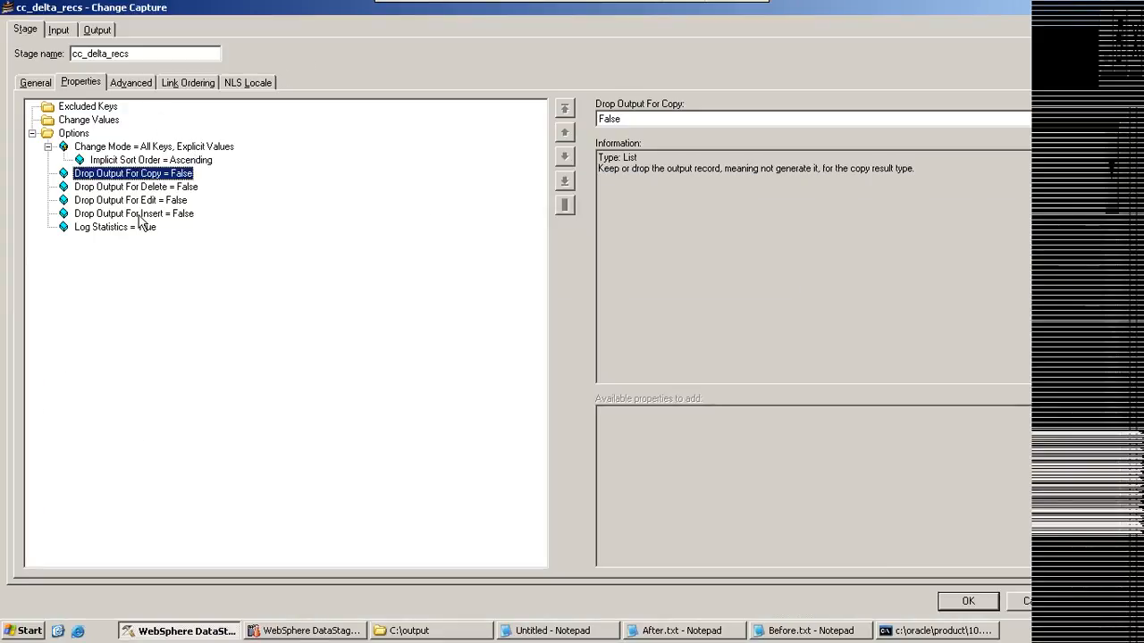
Step: Examine the code properties available under Options, including Insert Code, and the output mapping of the change_code column
click(75, 134)
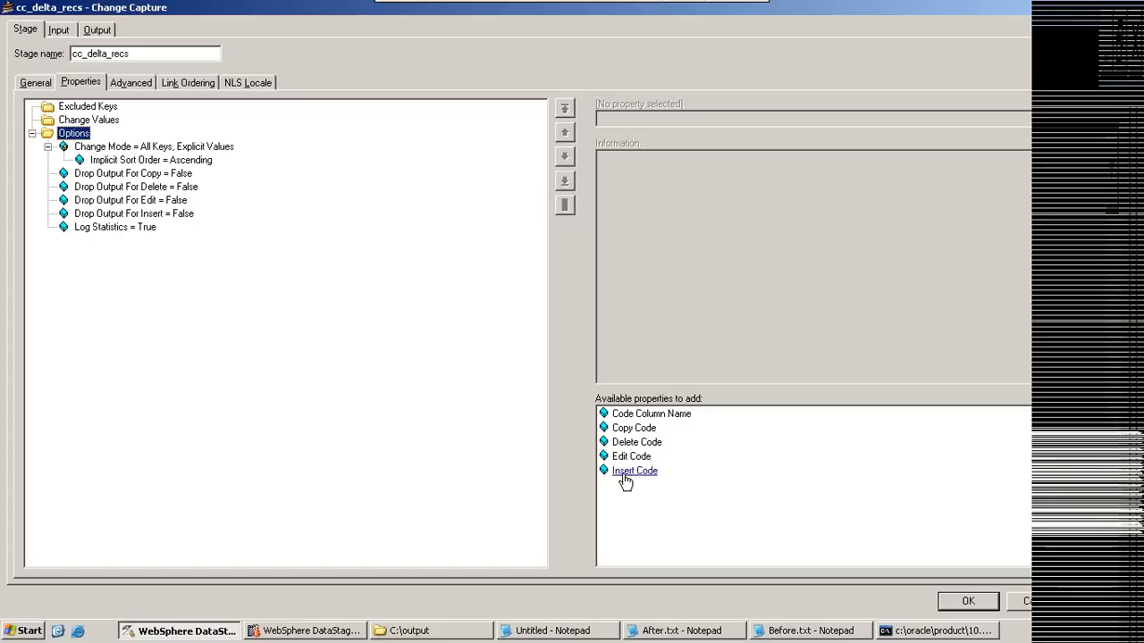
mouse_move(625, 478)
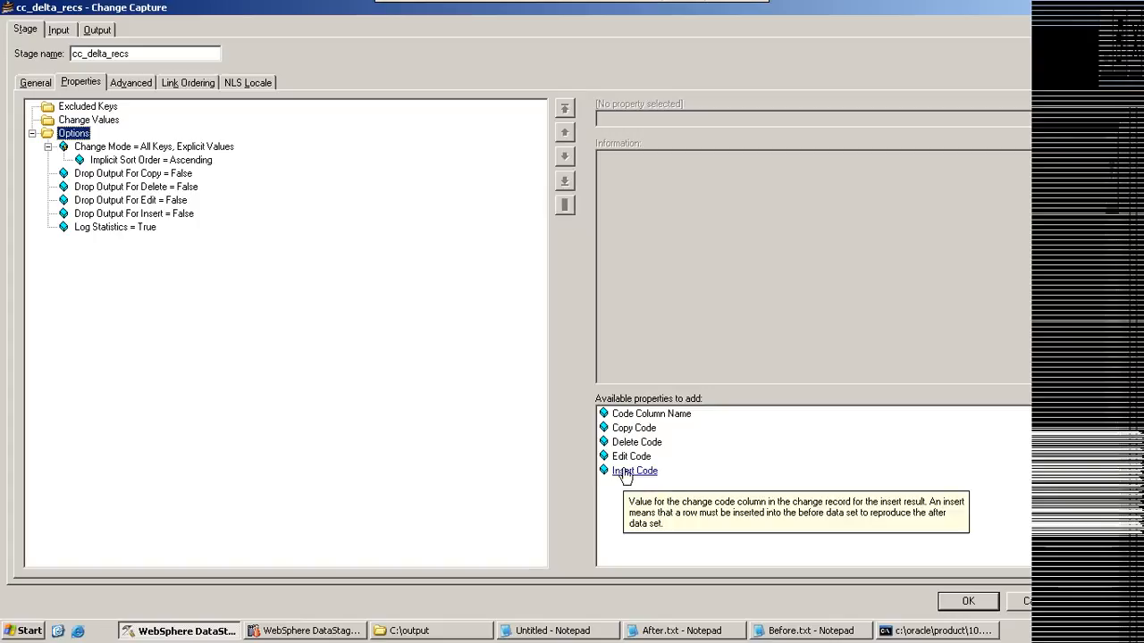
click(88, 31)
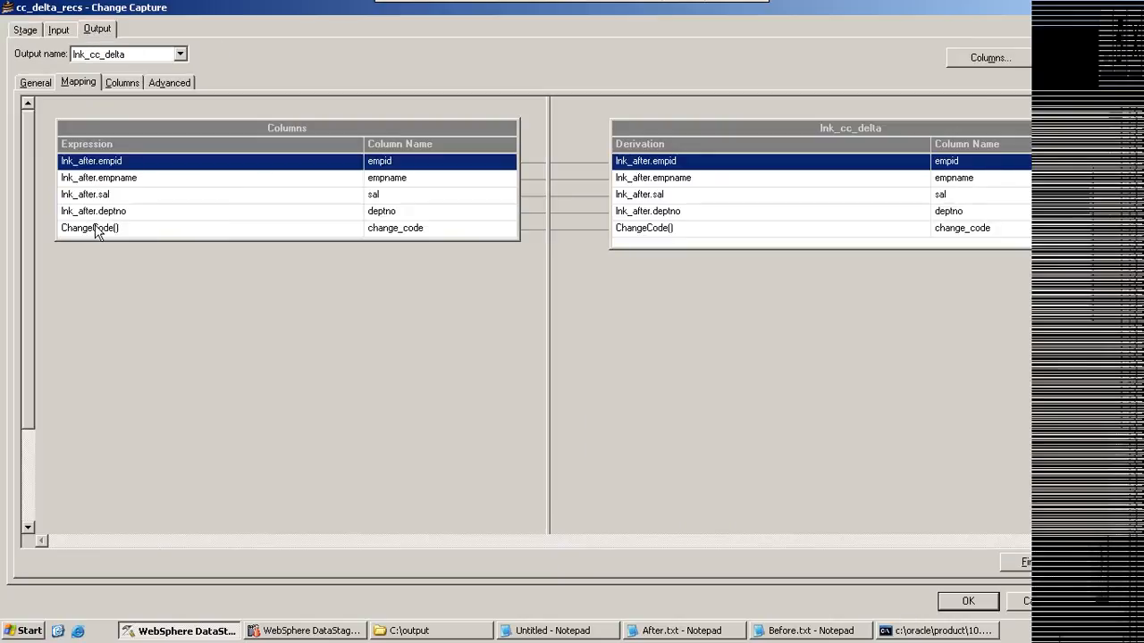
Step: Add the Code Column Name option to the Change Capture stage and replace the default column name with a custom one
click(27, 30)
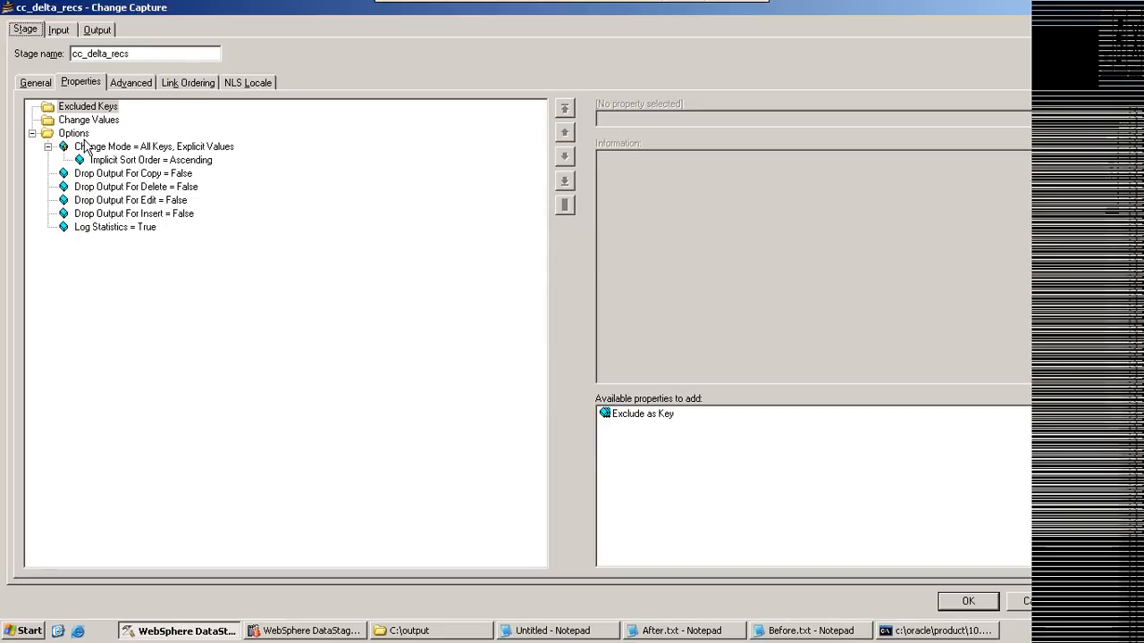
click(83, 135)
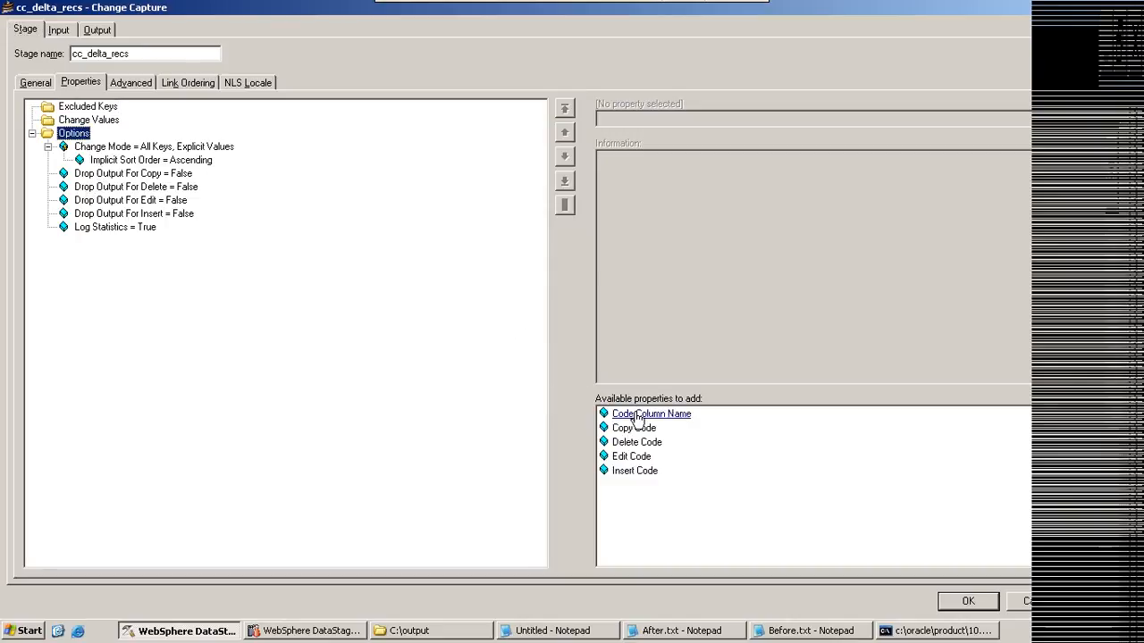
double_click(639, 415)
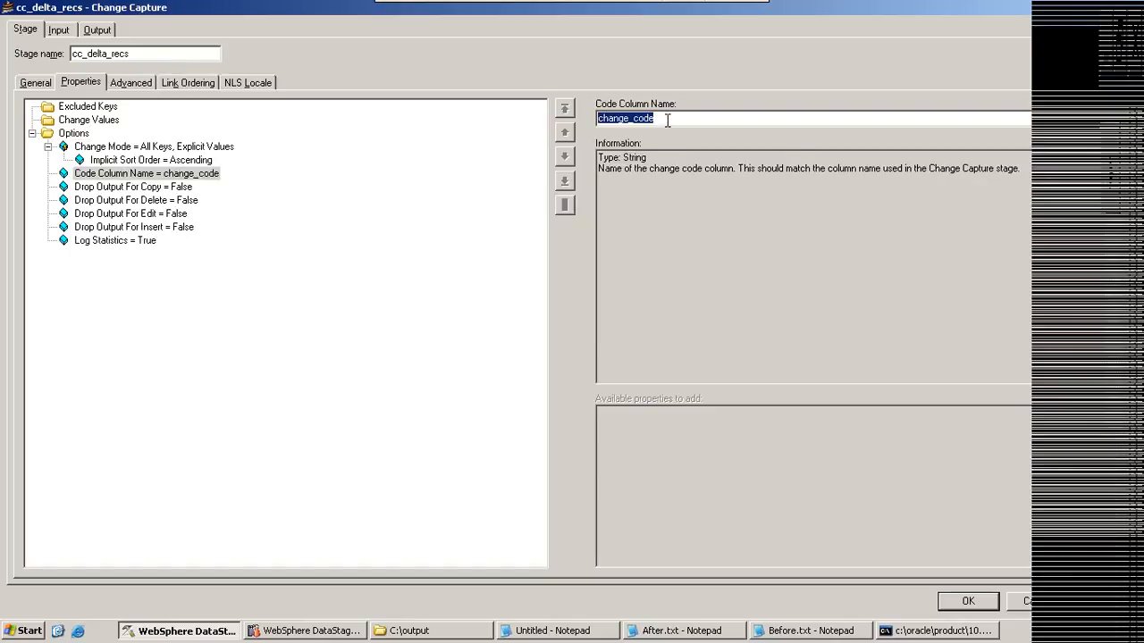
text(deepthi)
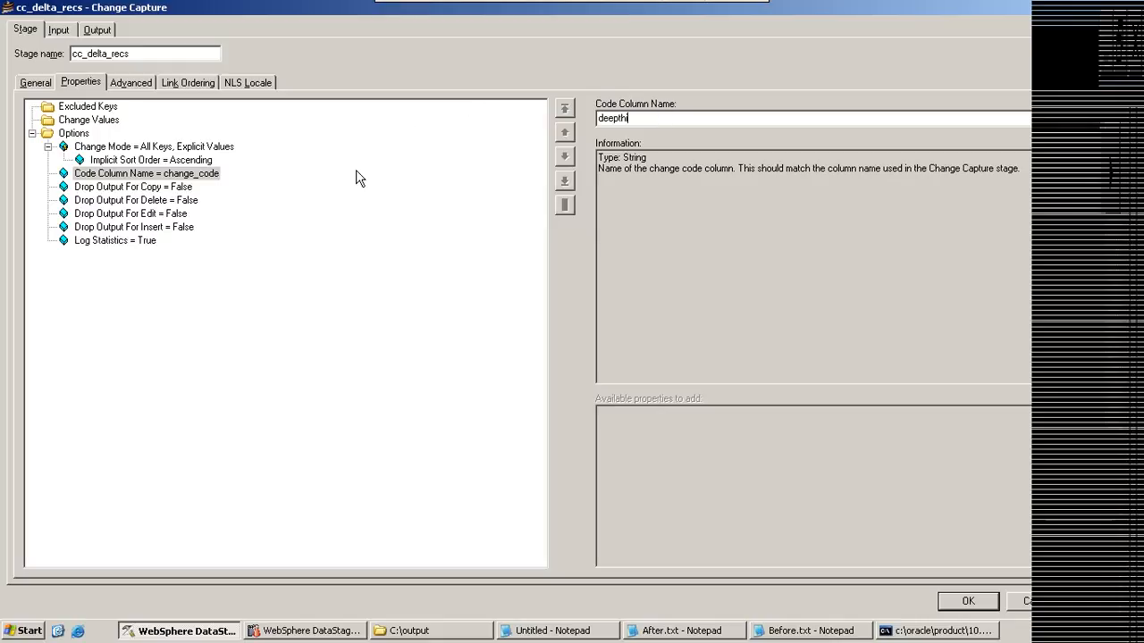
Step: Try the Copy Code option with a value of 12, and close the stage editor without saving the changes
click(87, 134)
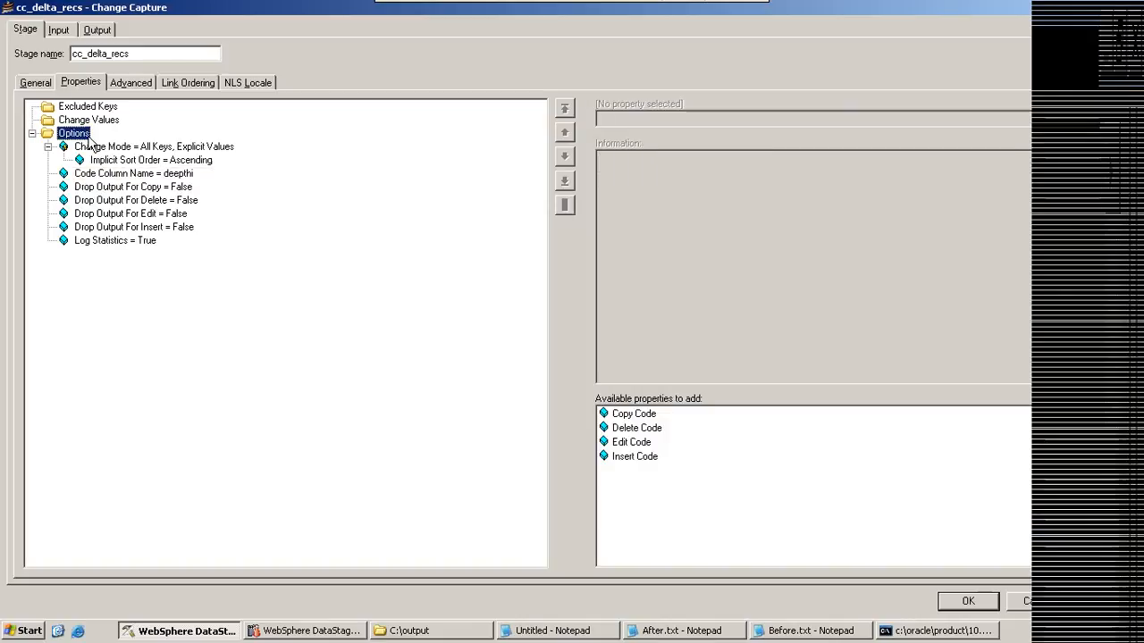
double_click(631, 415)
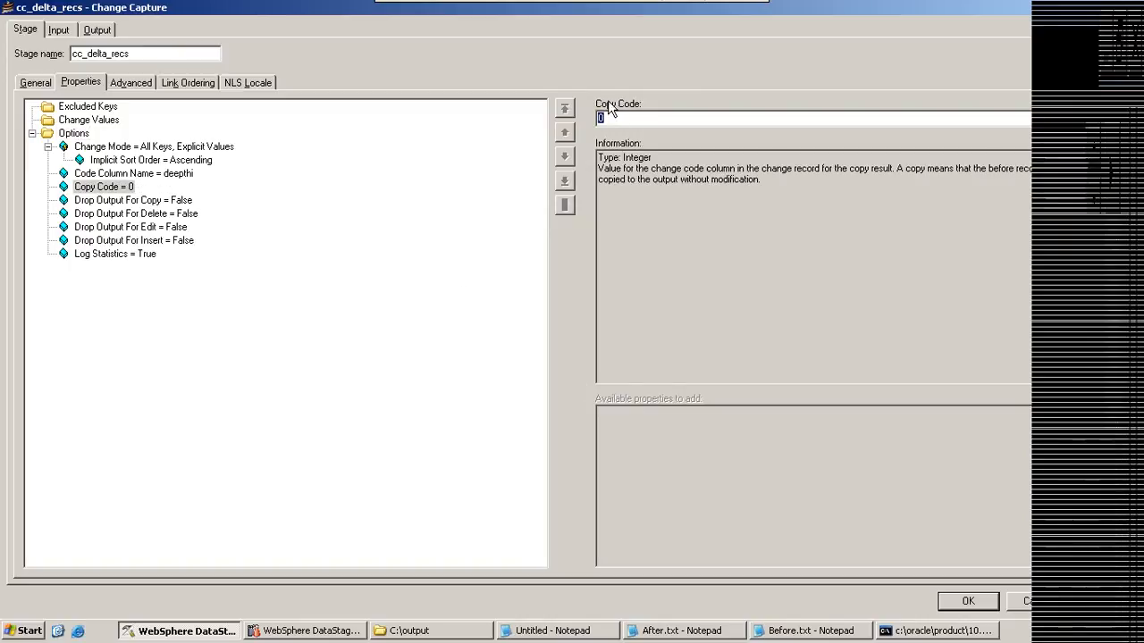
text(12)
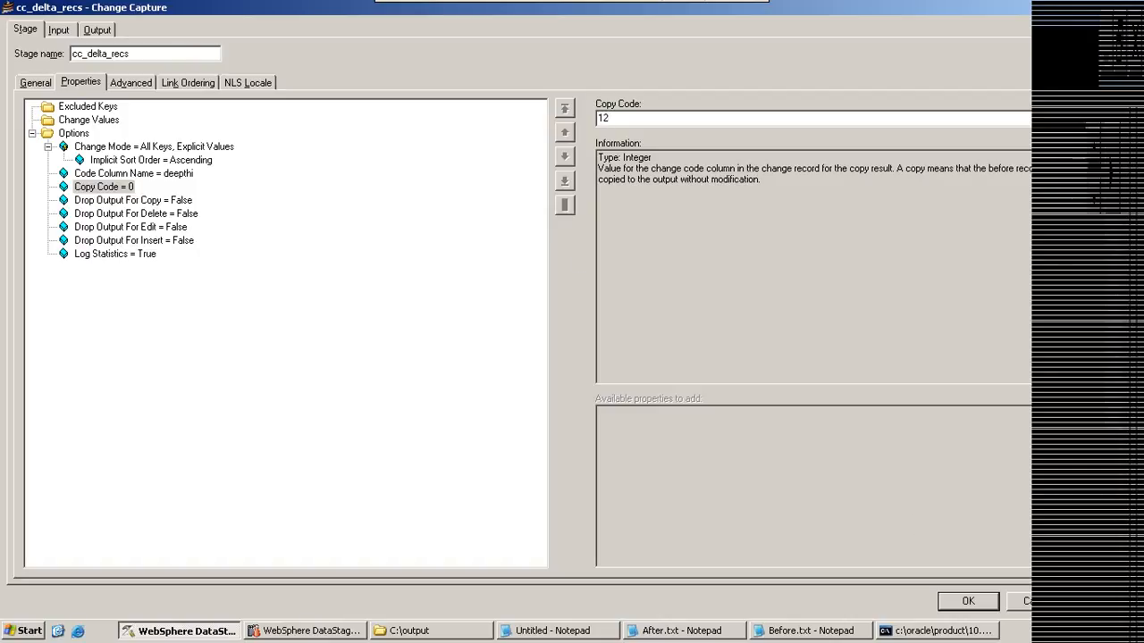
click(1038, 601)
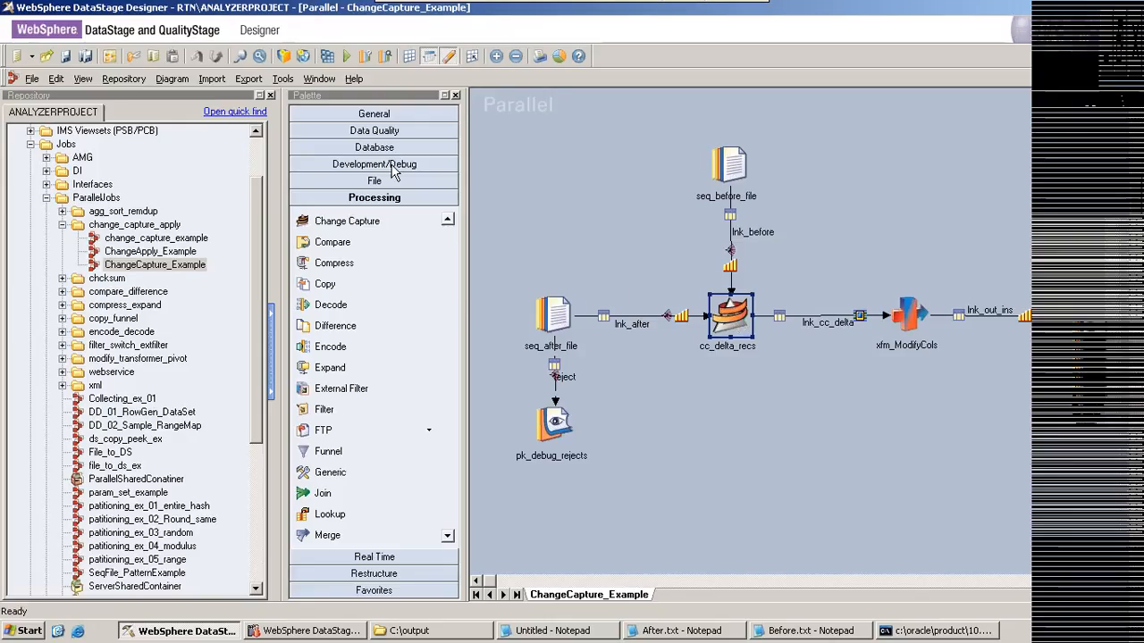
Step: Compile the ChangeCapture_Example job and close the compilation status window
click(327, 59)
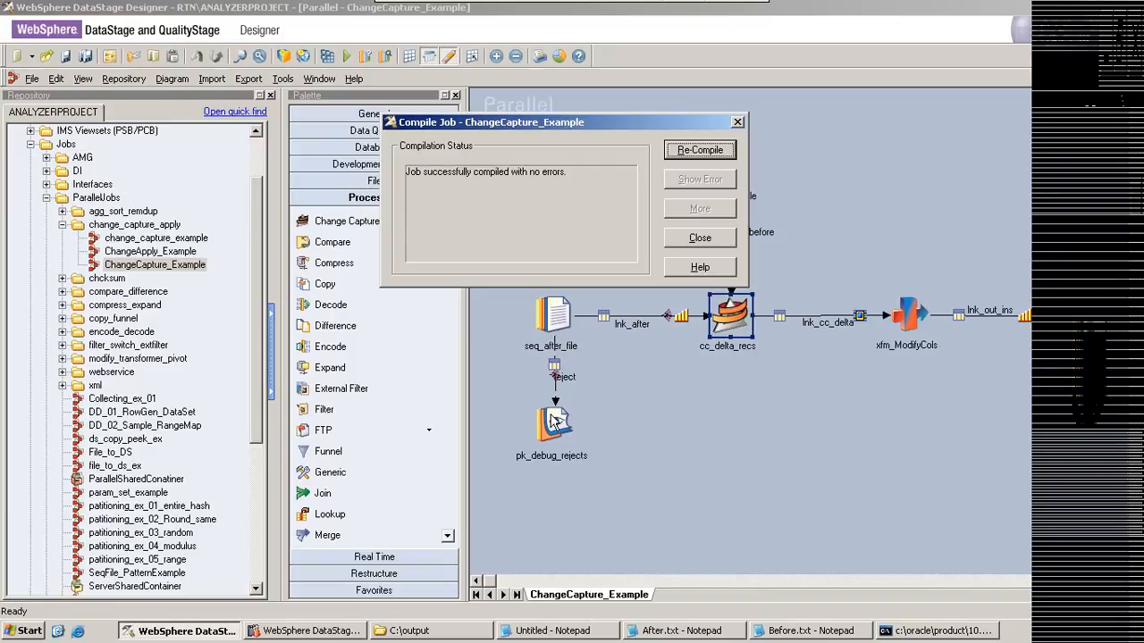
click(681, 240)
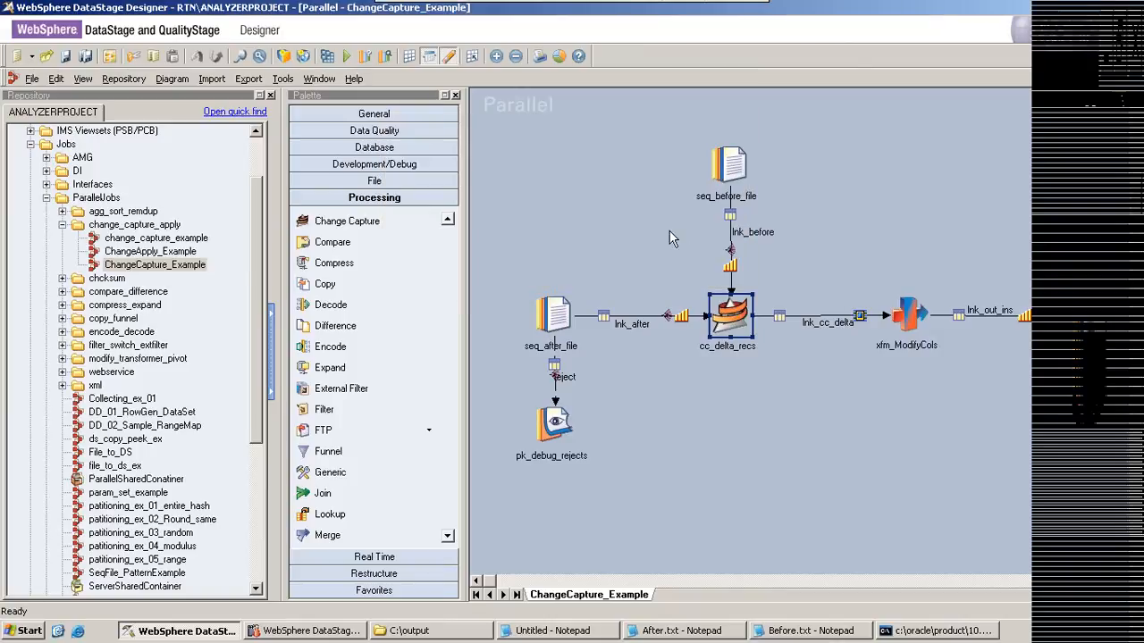
Step: Examine the change_output derivation in the xfm_ModifyCols Transformer that maps change codes to labels, and close the stage without changes
double_click(904, 322)
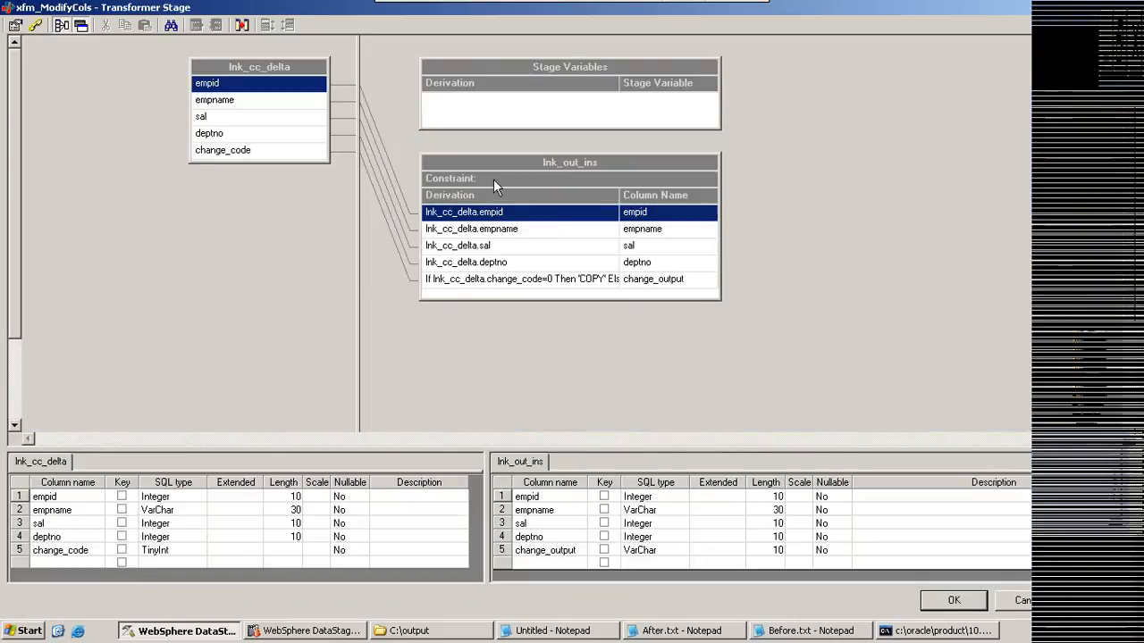
double_click(521, 281)
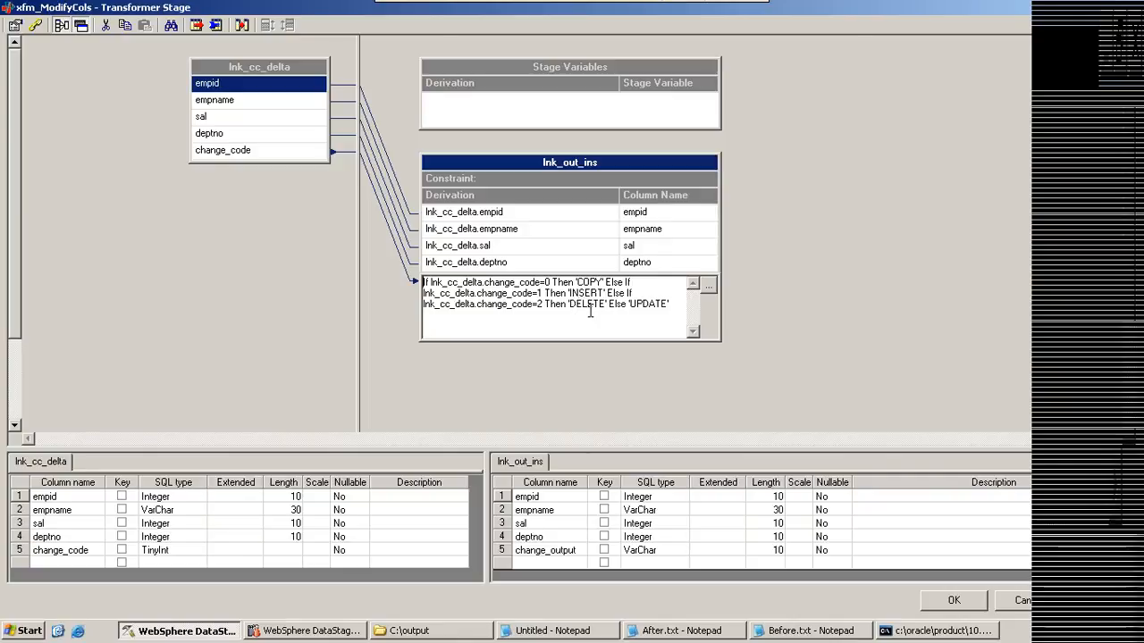
click(572, 261)
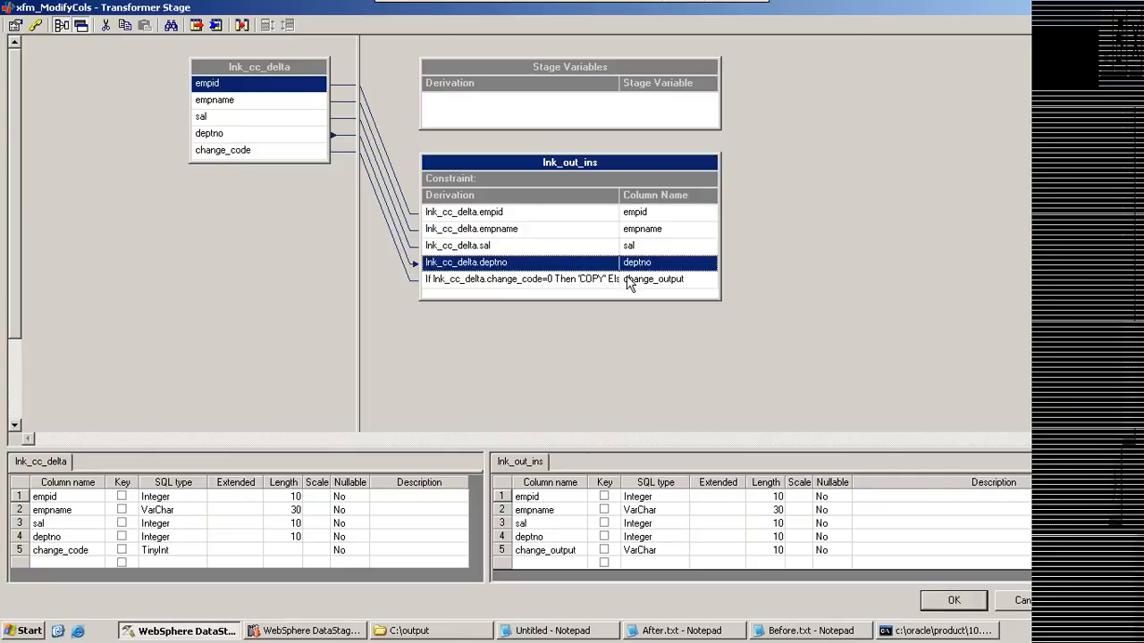
click(658, 282)
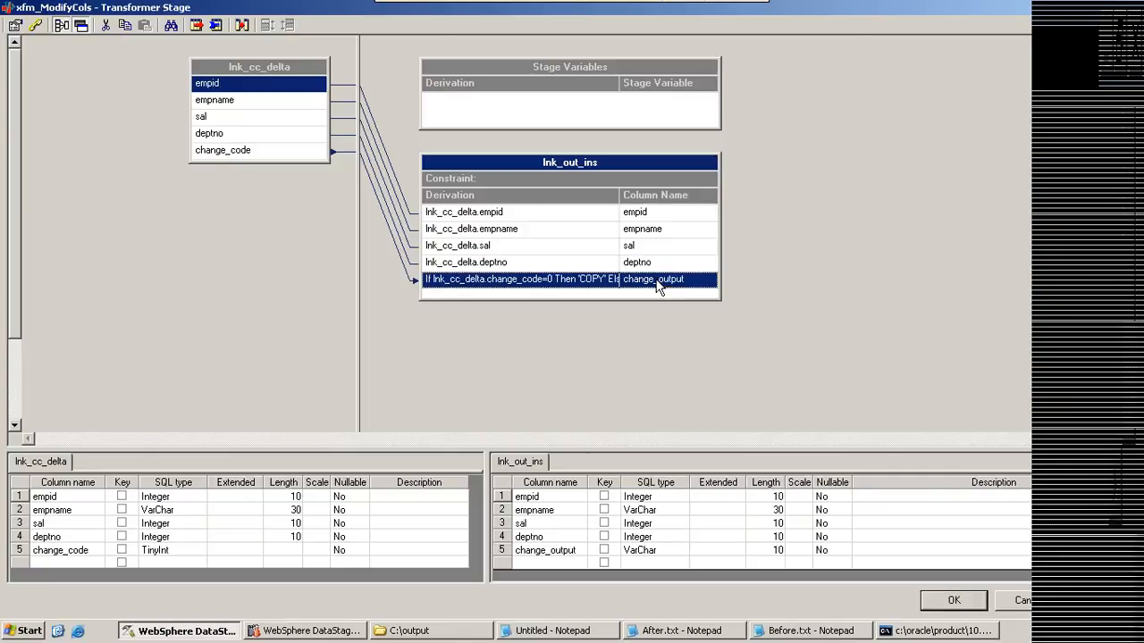
double_click(579, 288)
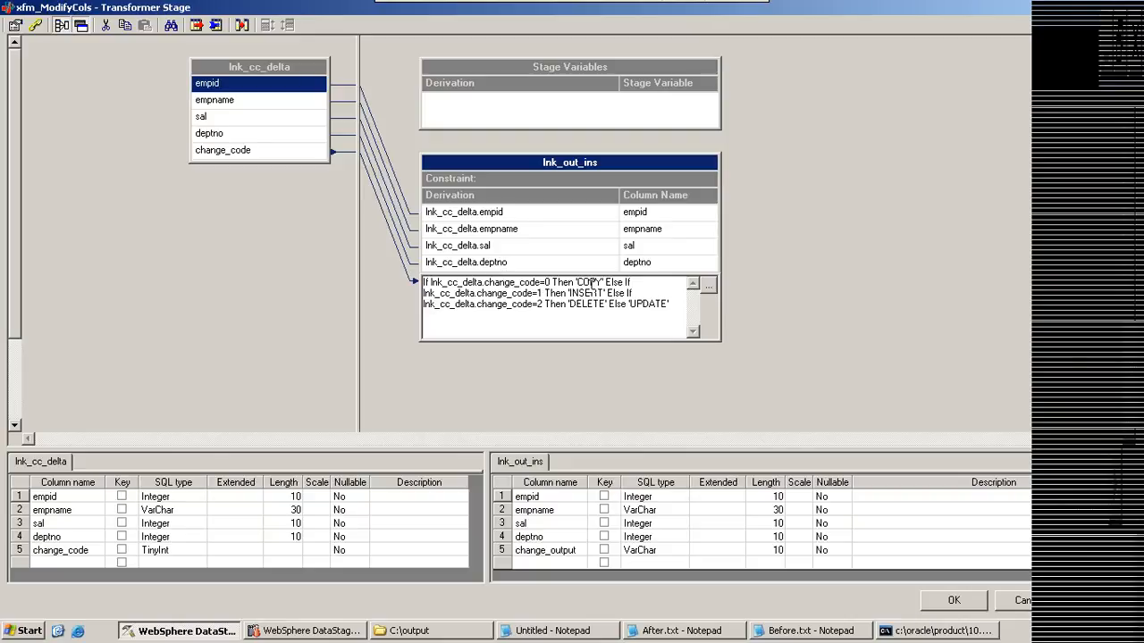
click(588, 263)
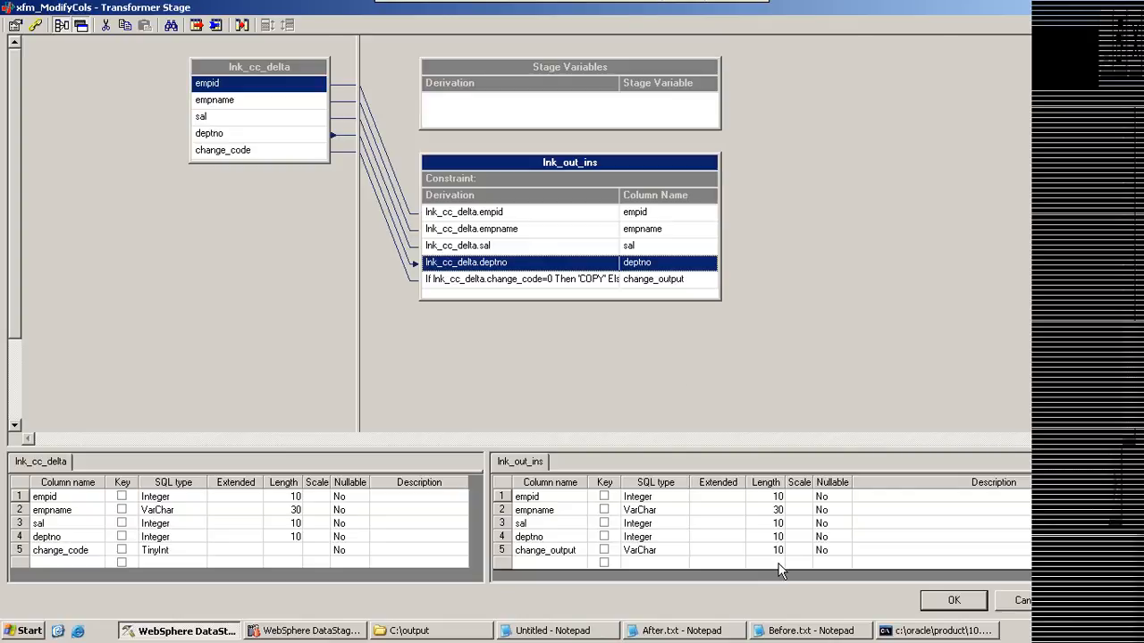
click(1016, 600)
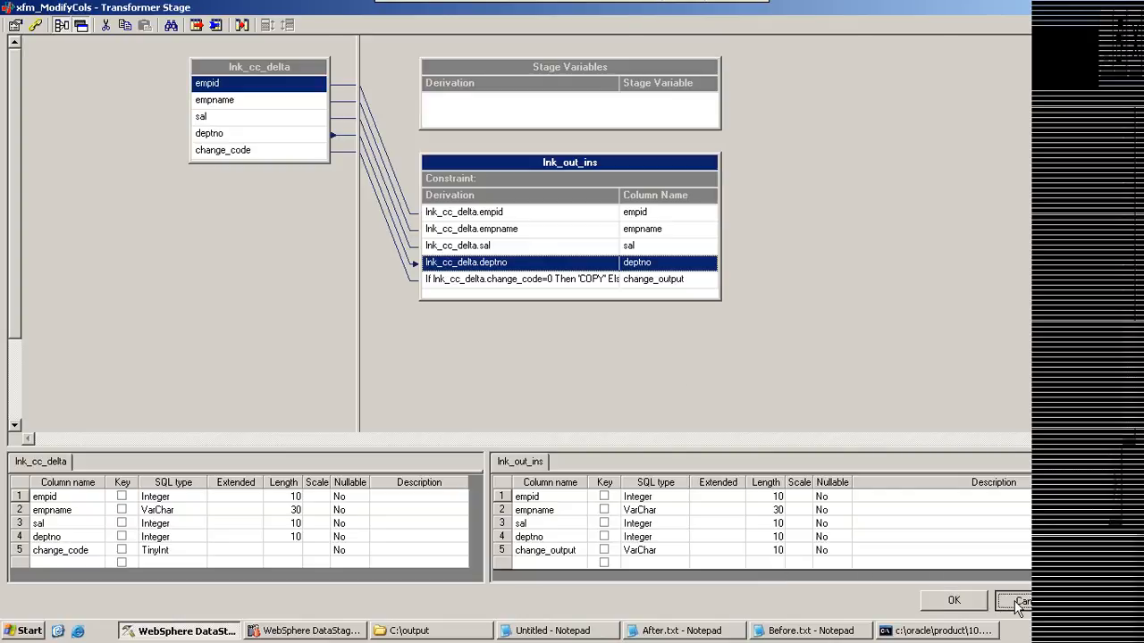
Step: Recompile the ChangeCapture_Example job and run it
click(328, 55)
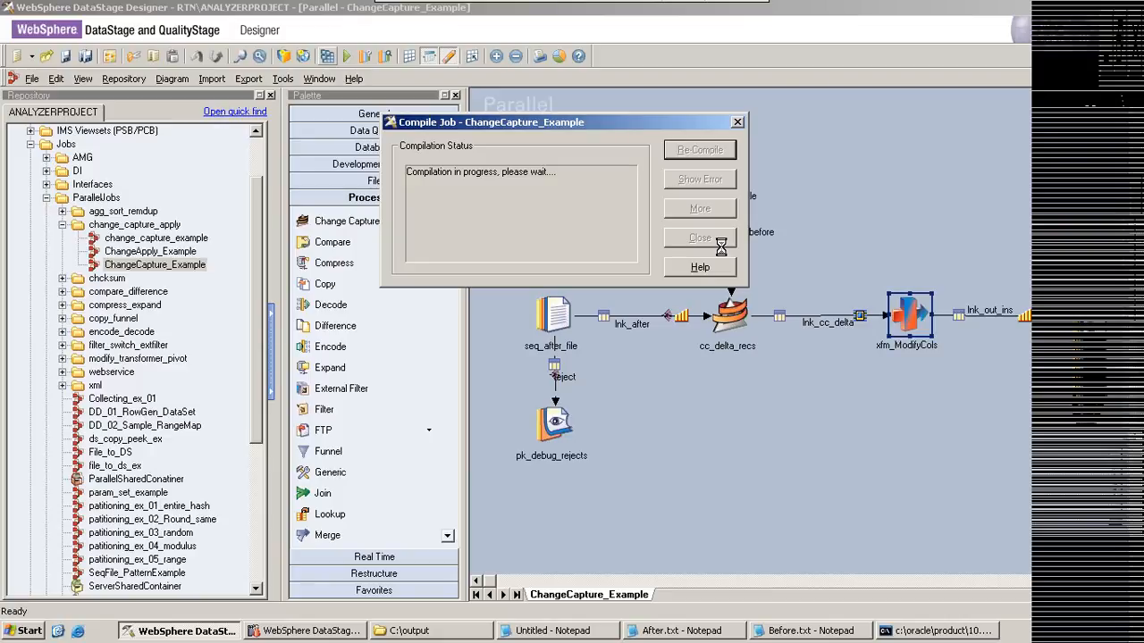
click(708, 240)
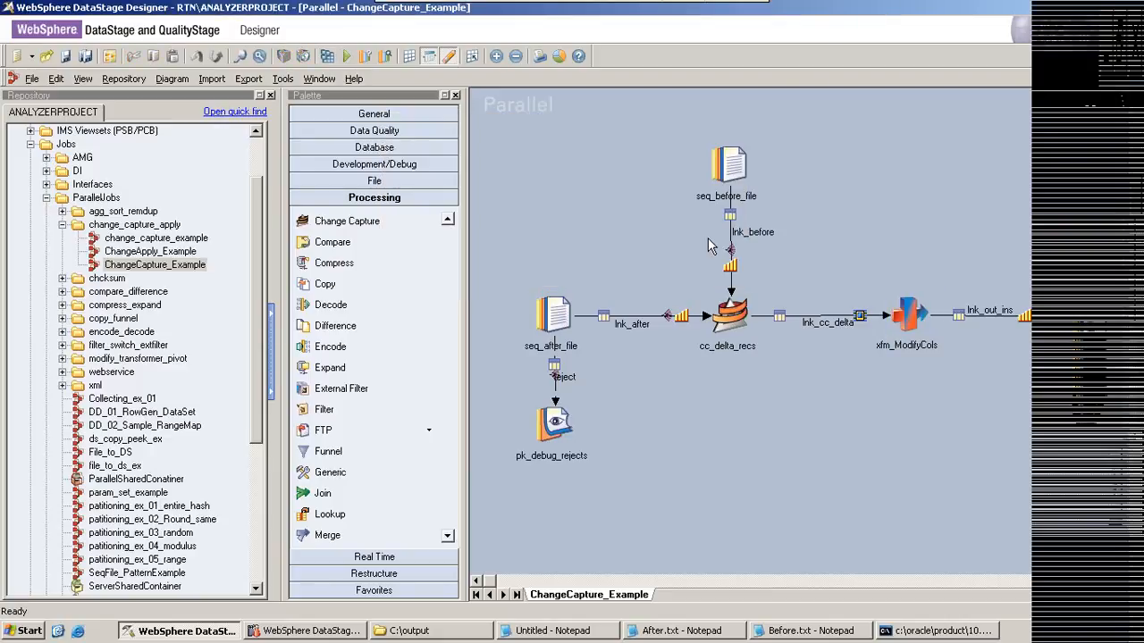
click(345, 58)
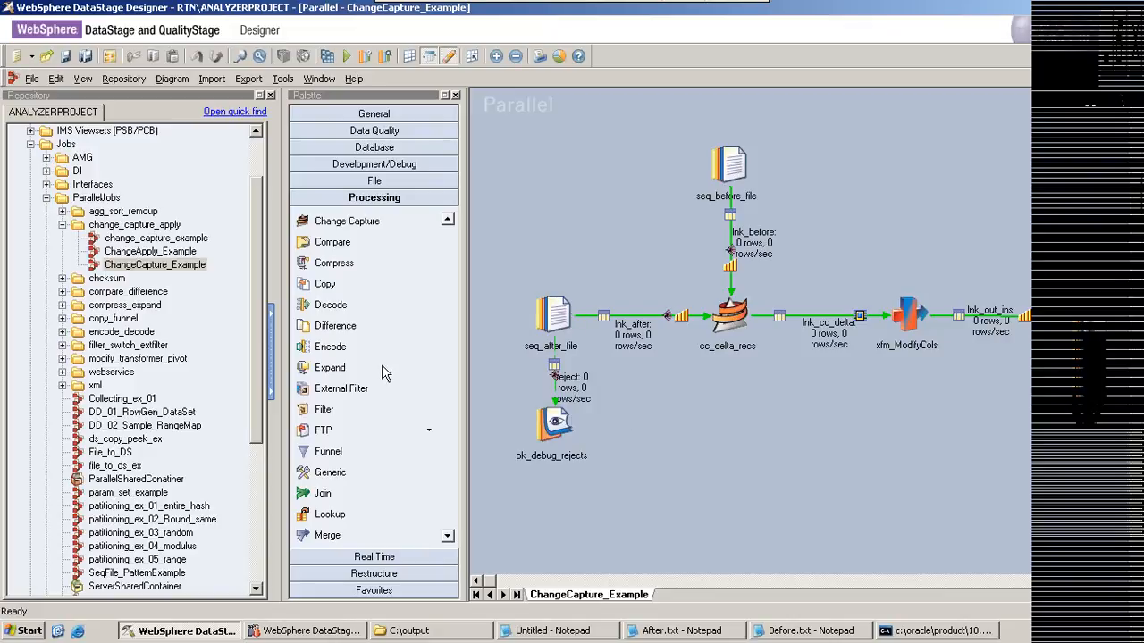
Step: Nudge the seq_after_file stage slightly down and to the right on the job canvas and open its name for editing
click(548, 303)
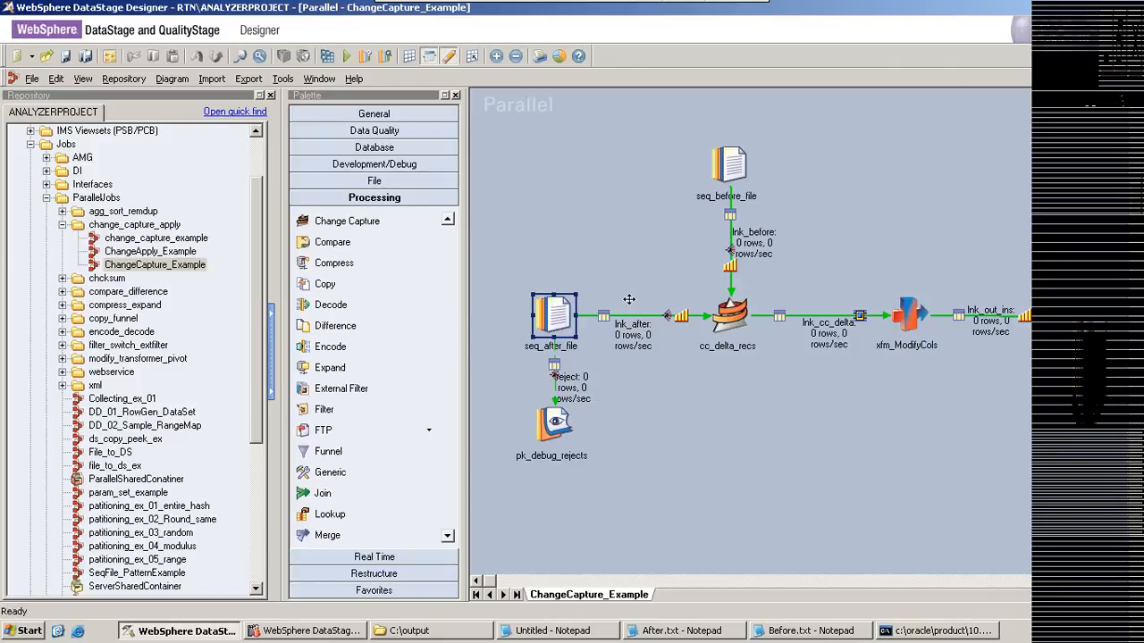
double_click(578, 305)
drag(541, 302, 556, 307)
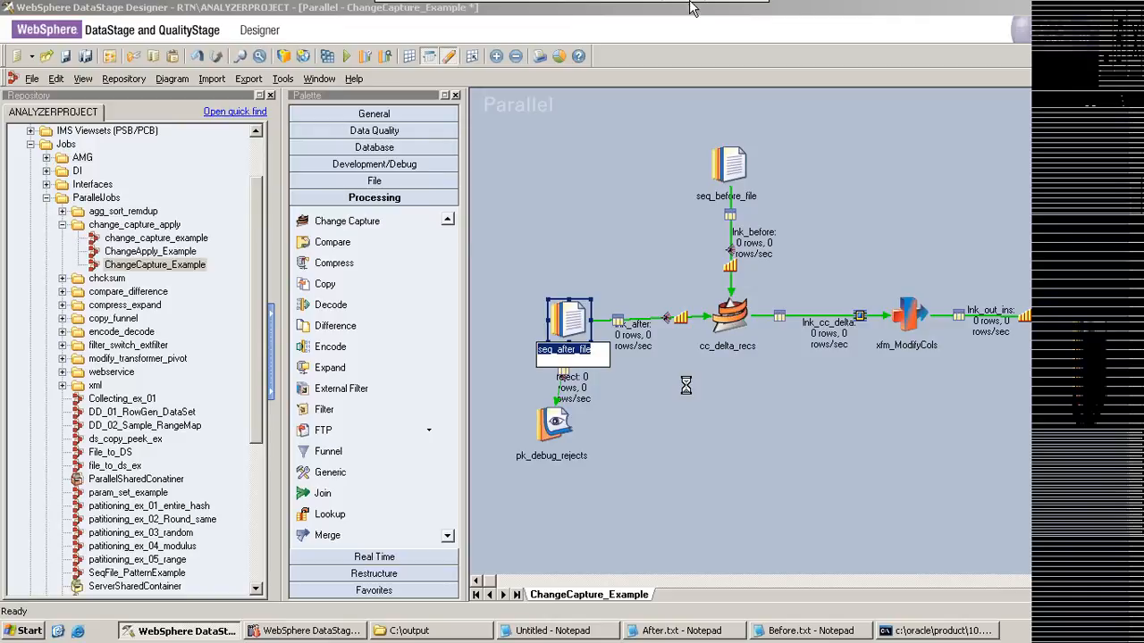
Step: Minimize the cognosinfo virtual machine to return to the host desktop
mouse_move(712, 16)
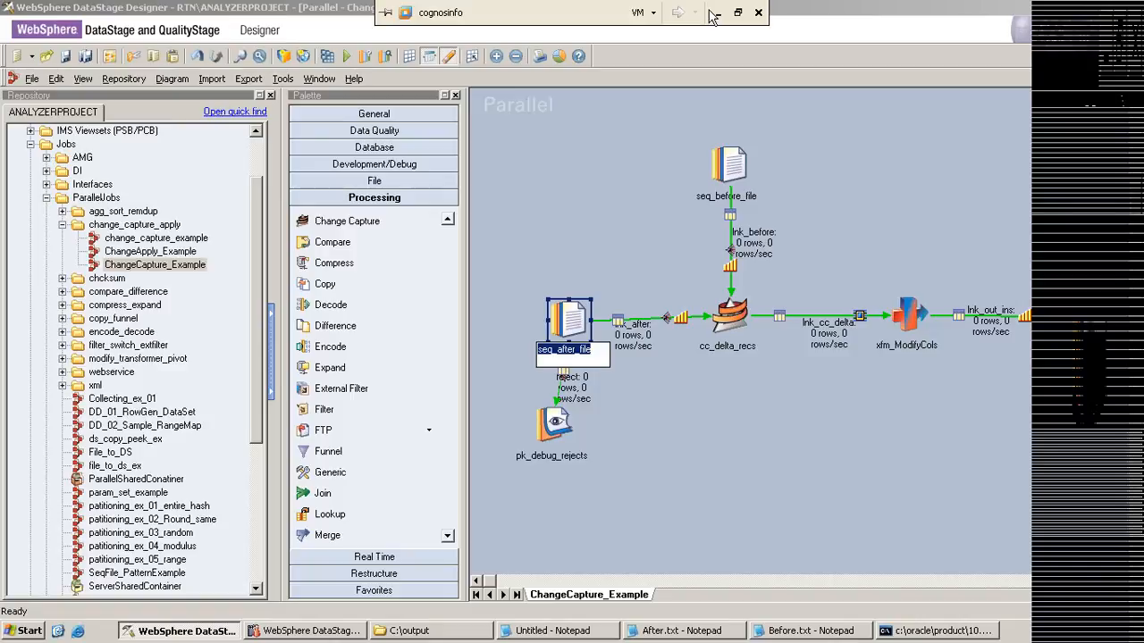
click(713, 12)
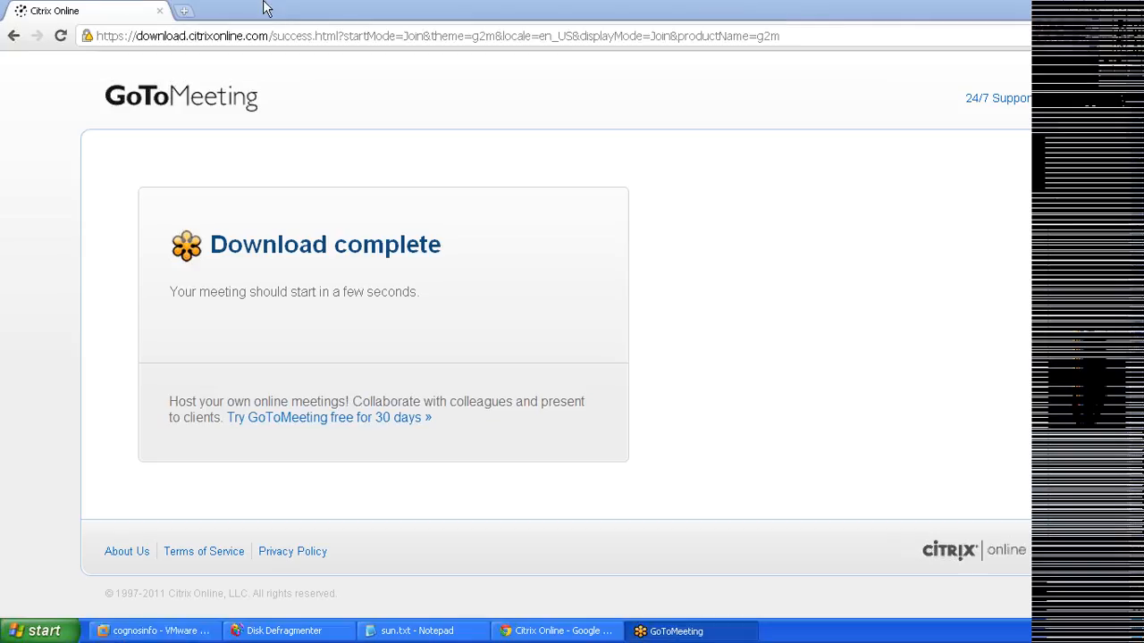